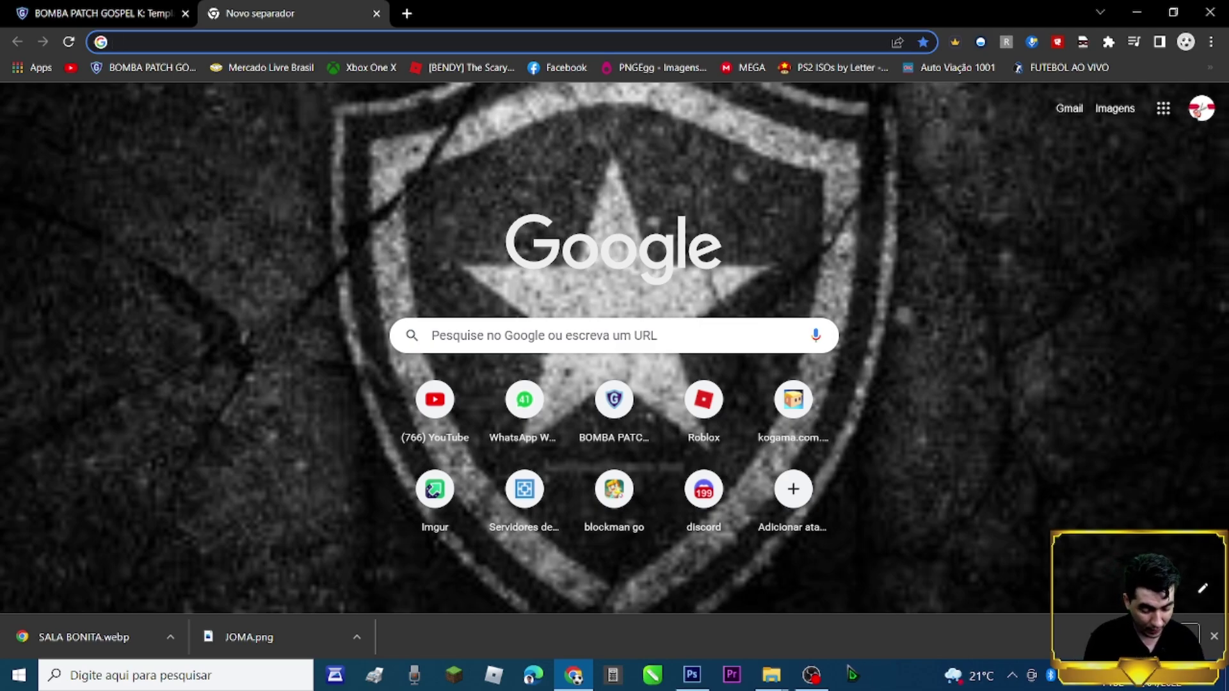
Search Google Images for "numancia 2000" and preview the dark blue Numancia Away football shirt 1999 - 2000
type("numancia 2000")
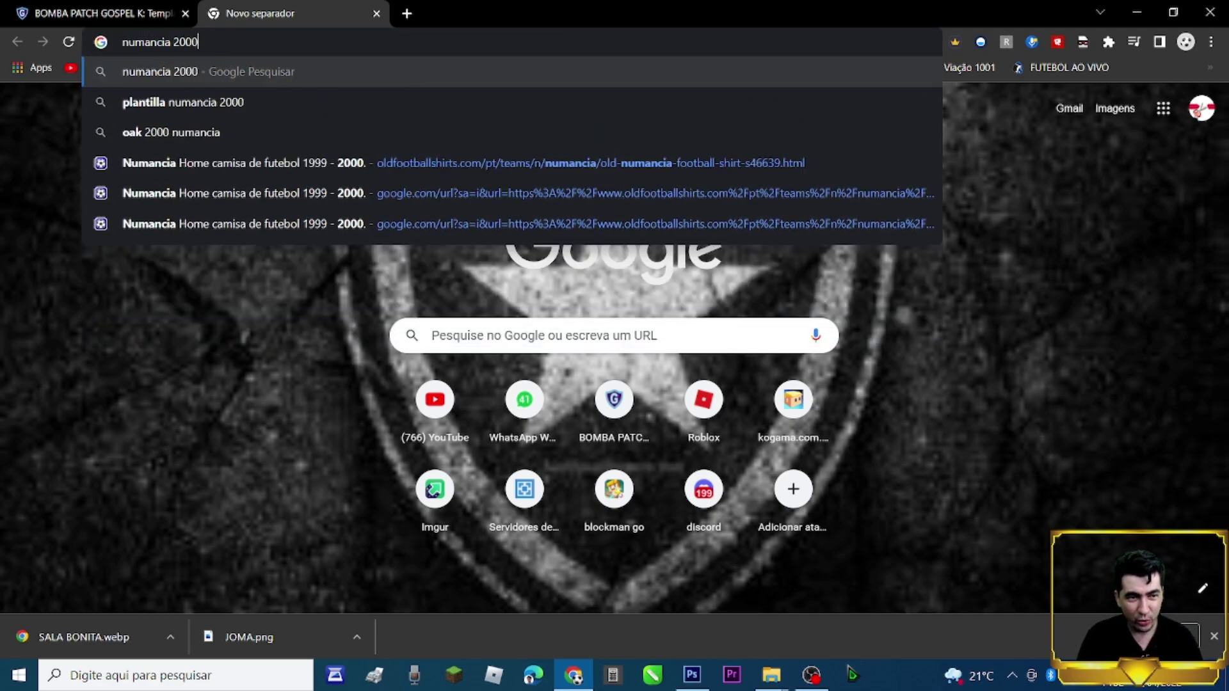
key("Return")
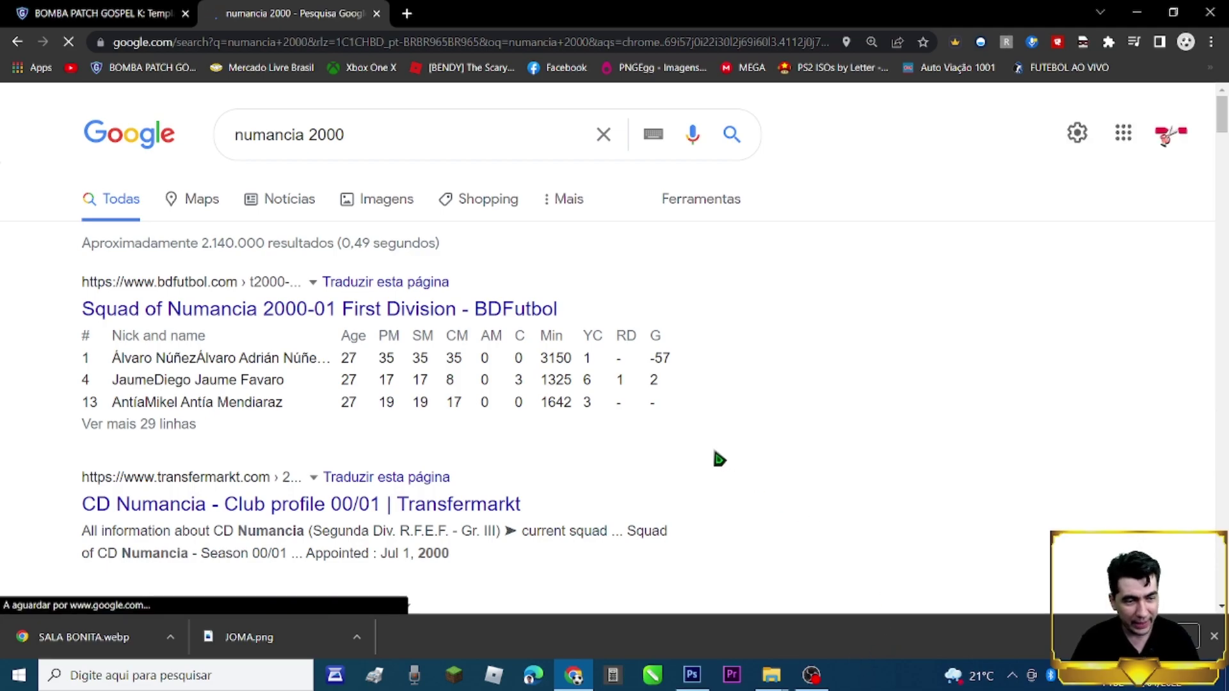
left_click(374, 200)
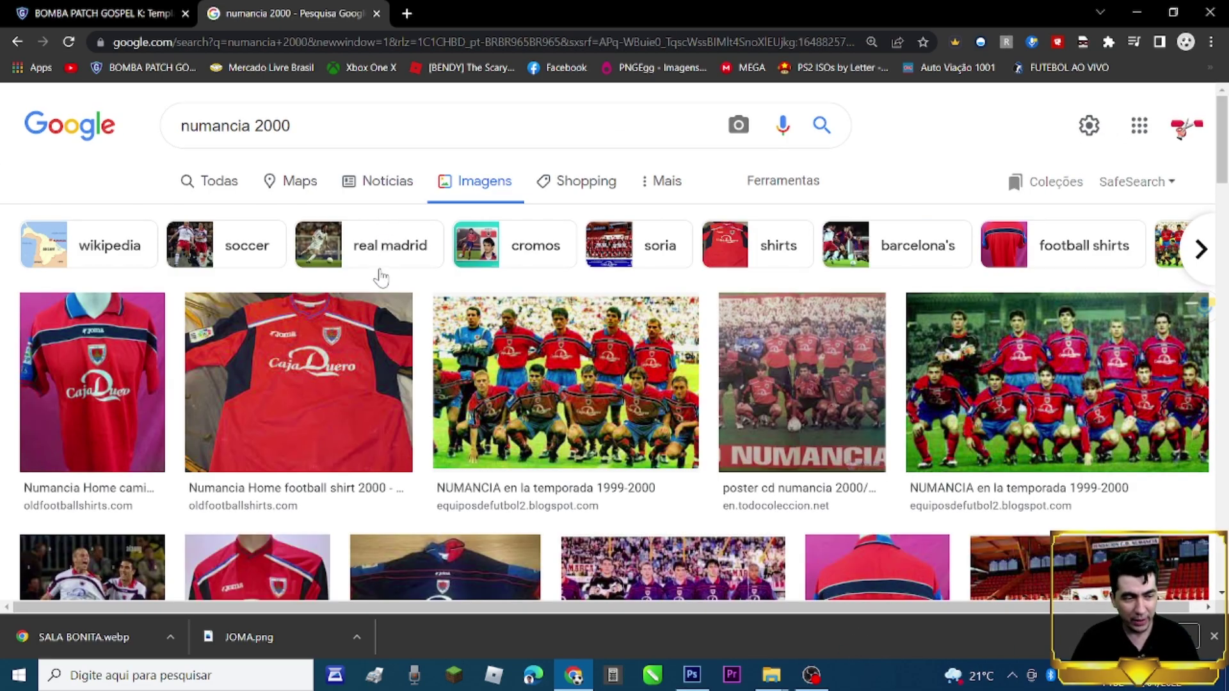
scroll(180, 398, "down", 2)
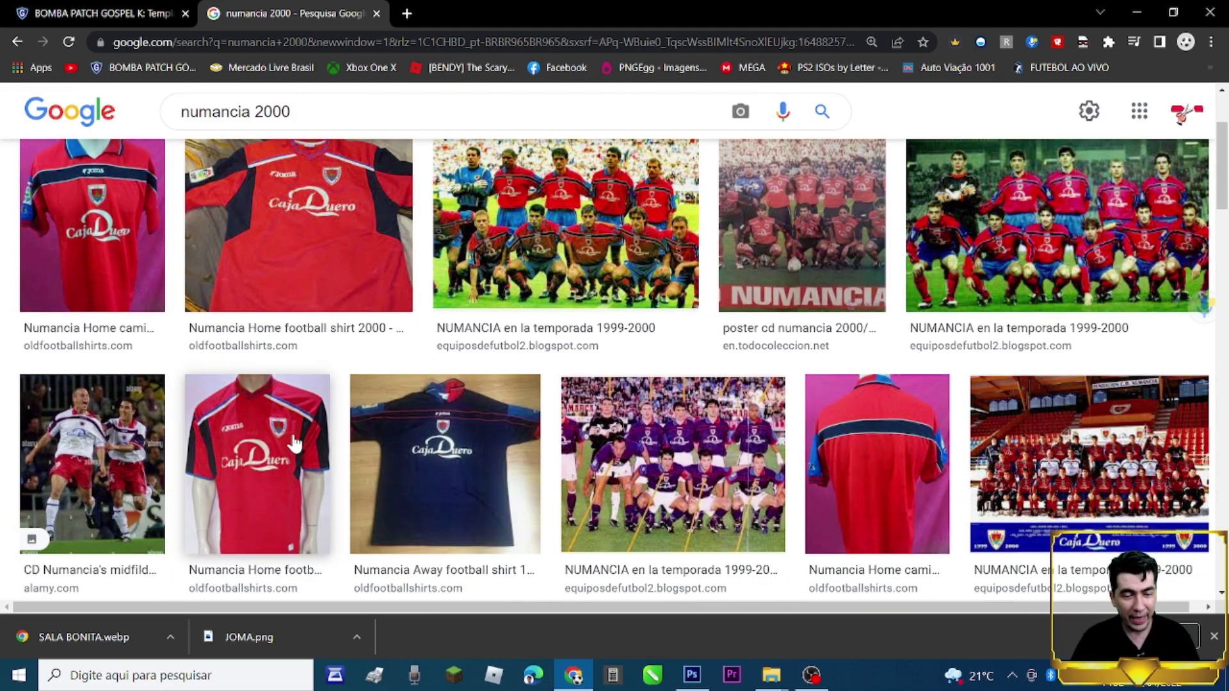
left_click(458, 451)
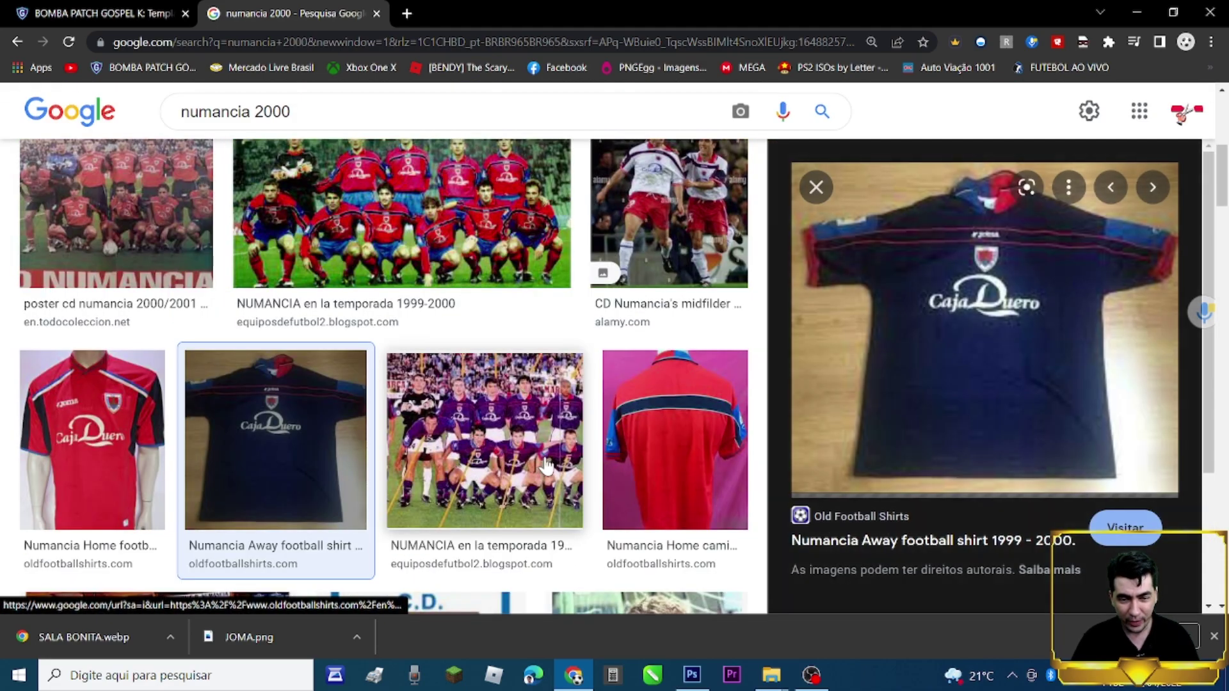
Try to get the away shirt's front photo from its oldfootballshirts.com page, opening it in a separate tab
right_click(955, 318)
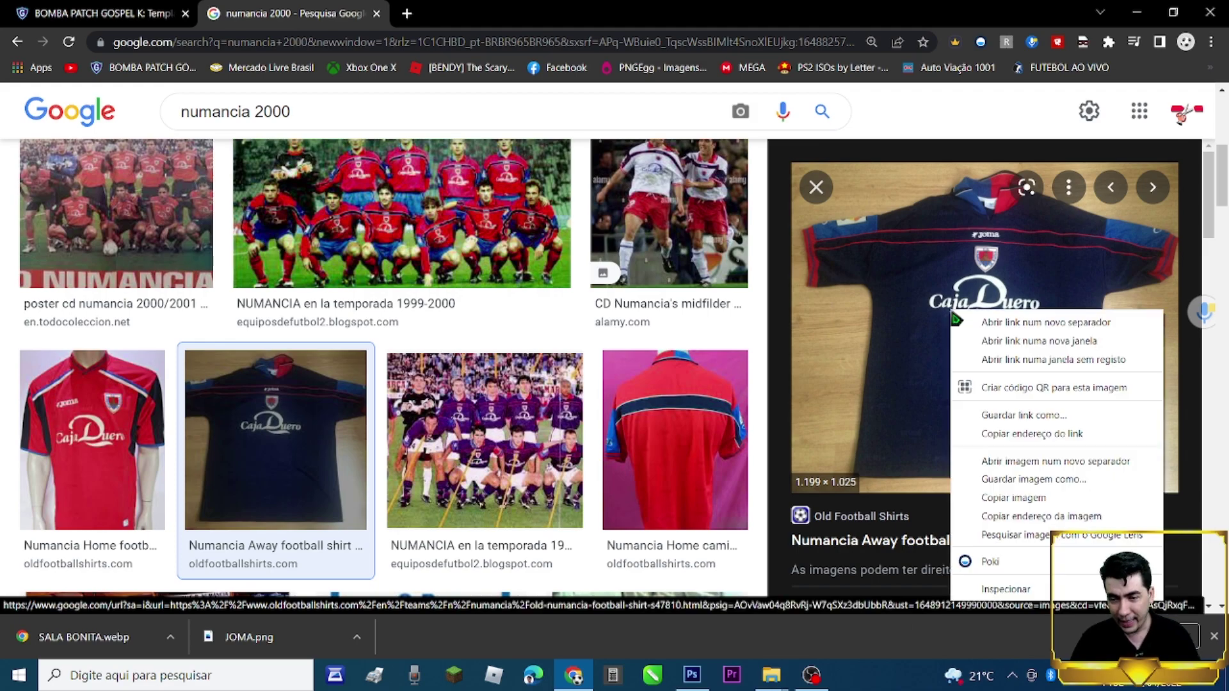
left_click(986, 325)
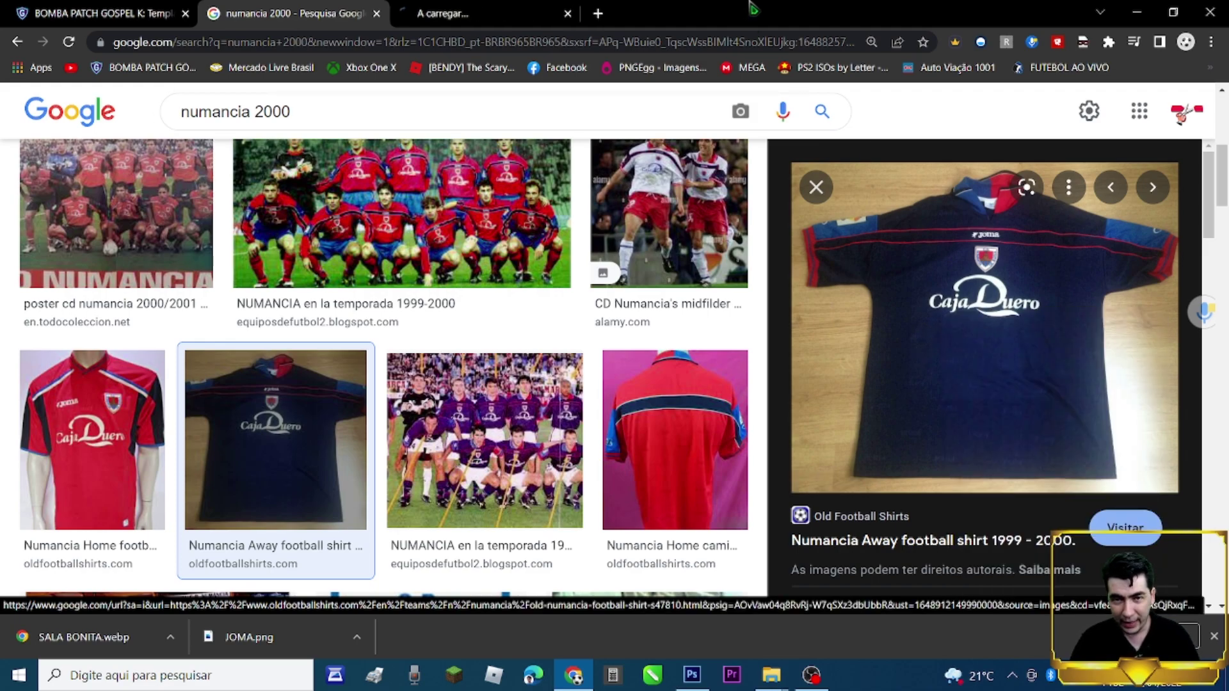
key("ctrl+Tab")
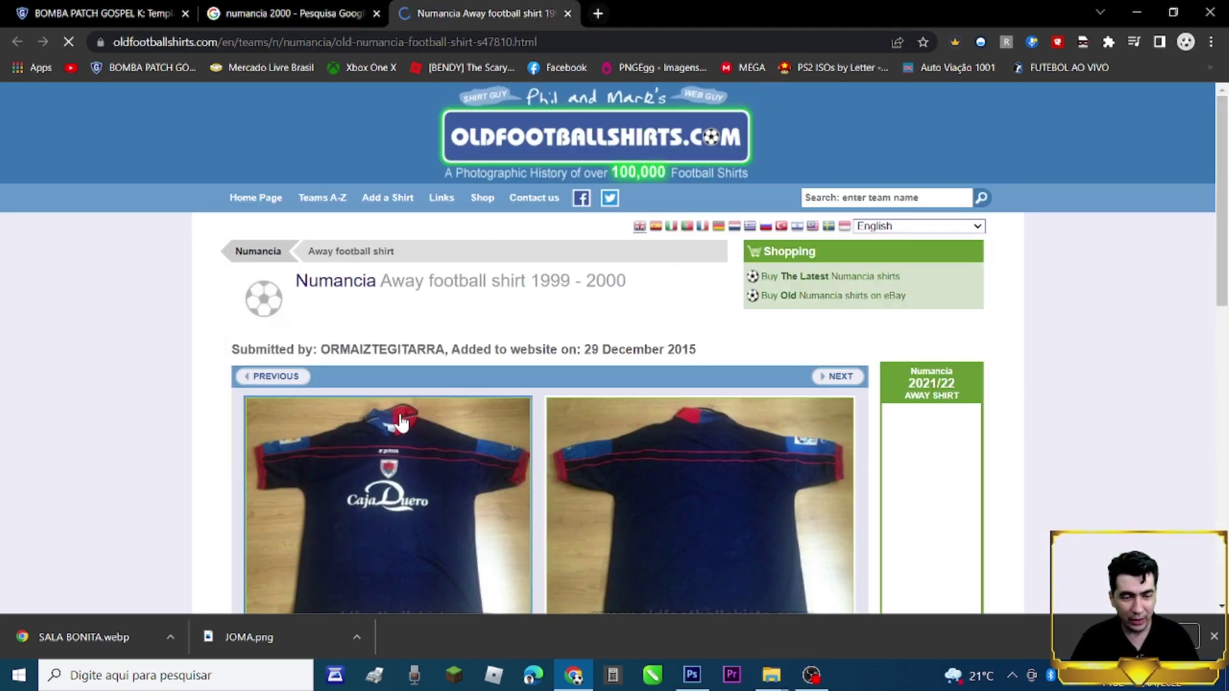
scroll(400, 423, "down", 3)
right_click(405, 389)
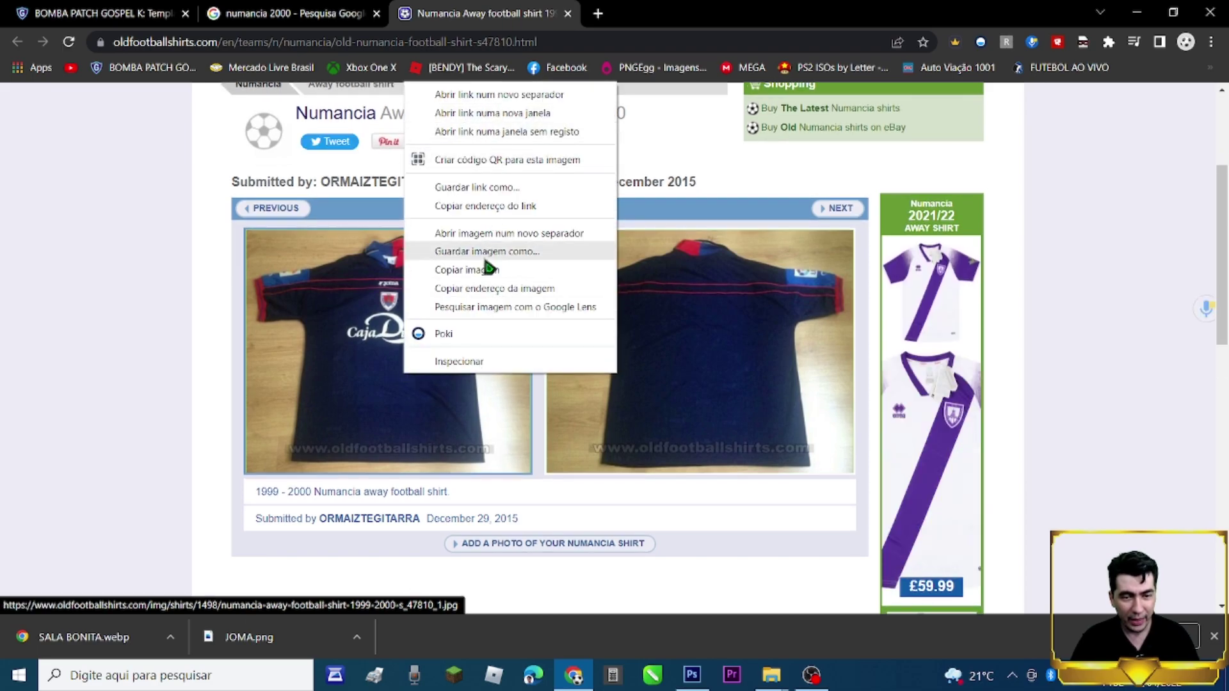
left_click(493, 229)
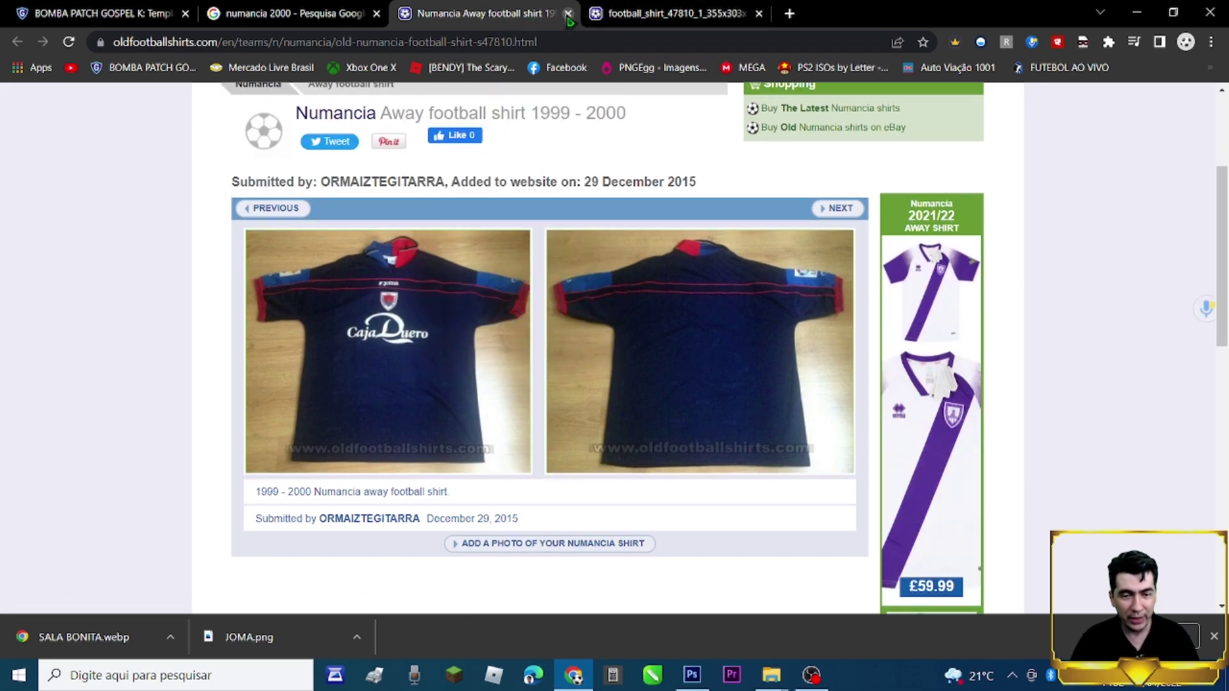
left_click(568, 14)
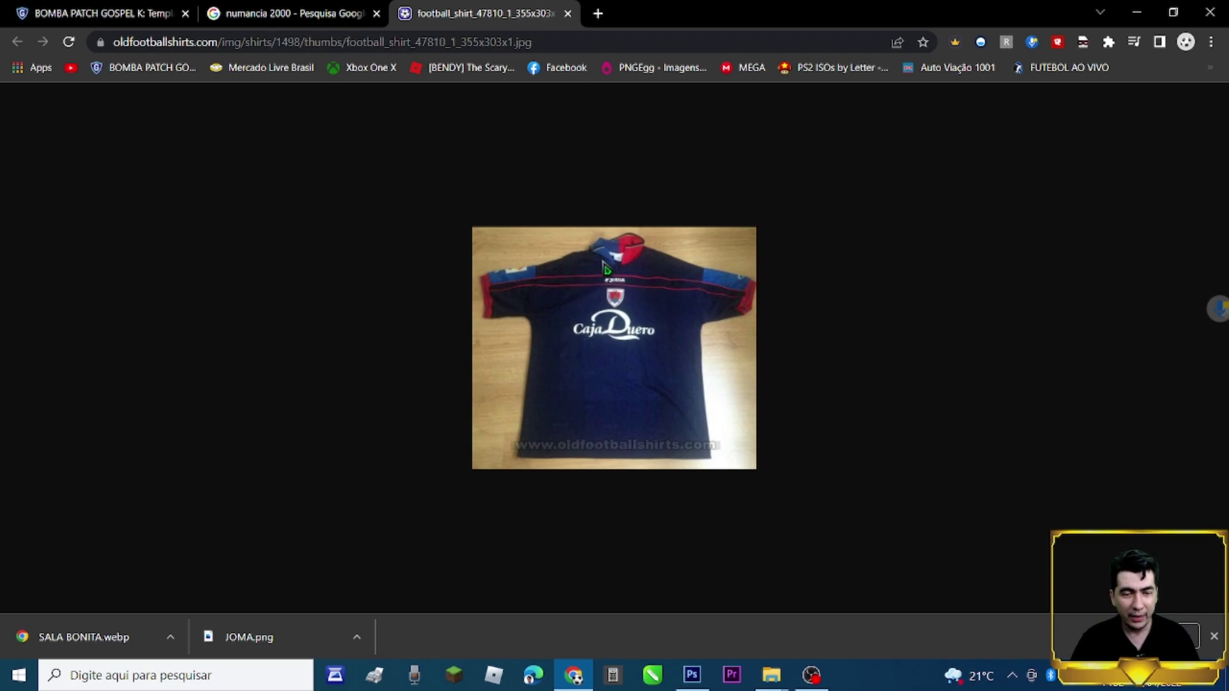
left_click(568, 14)
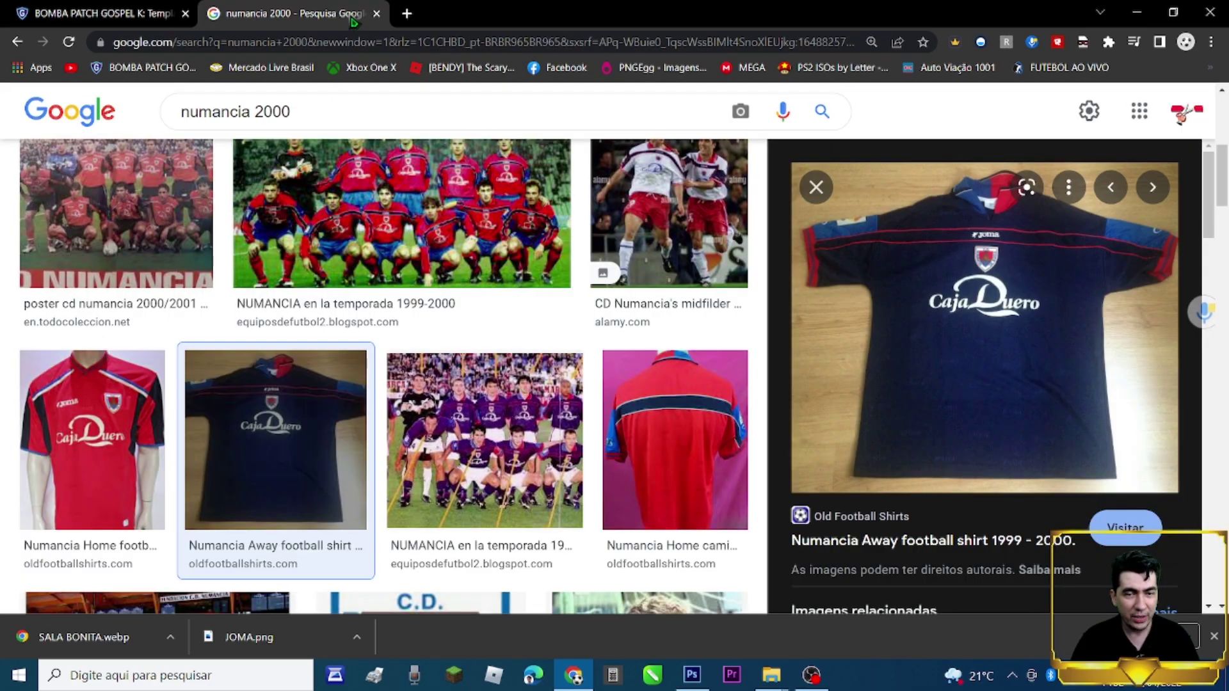
Open the previewed away shirt image at full size in a new tab and start saving it to disk
right_click(960, 349)
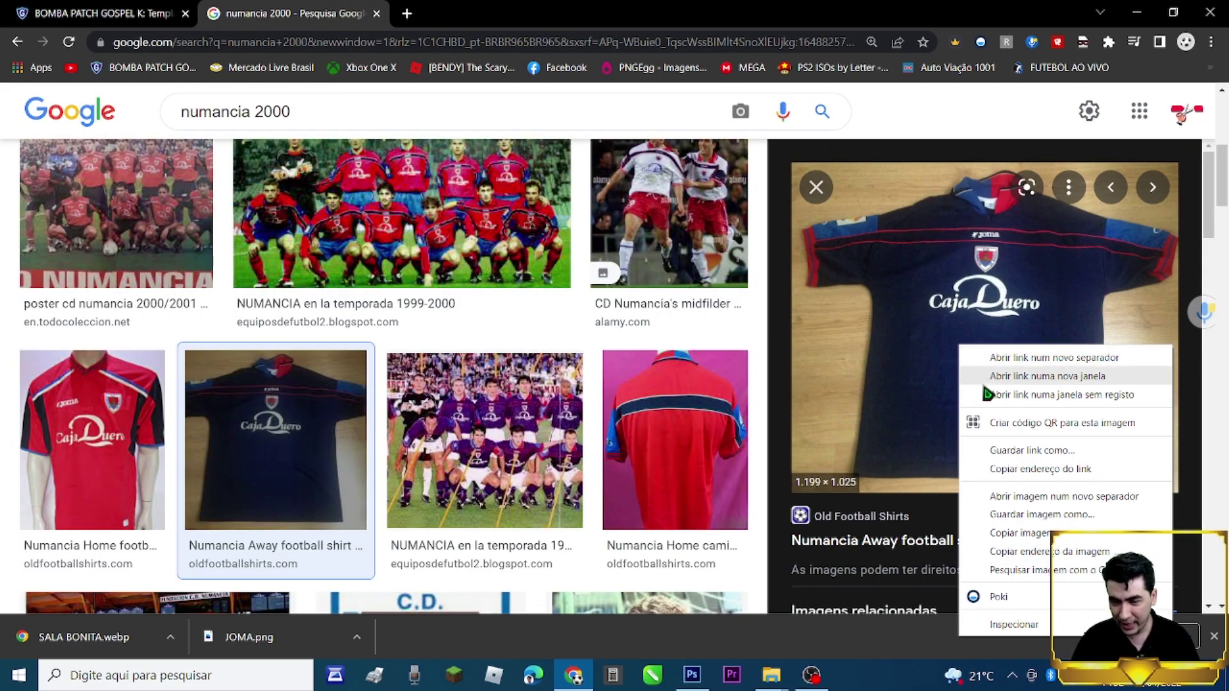
left_click(1036, 494)
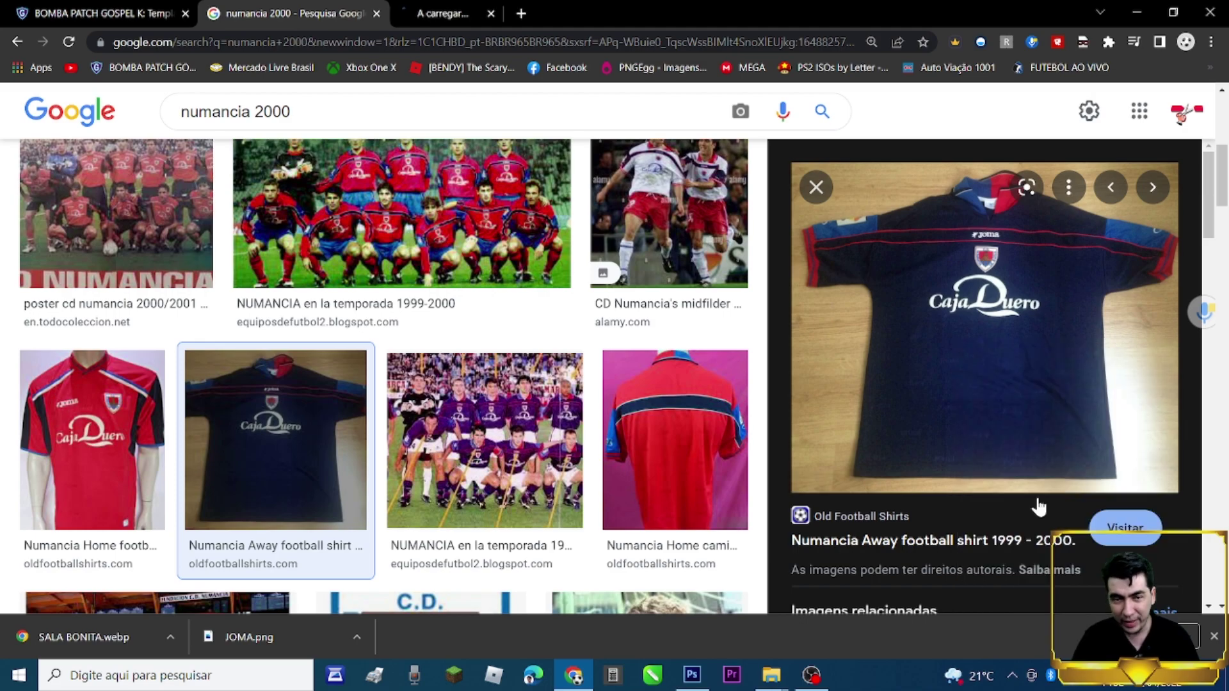
left_click(448, 9)
right_click(587, 333)
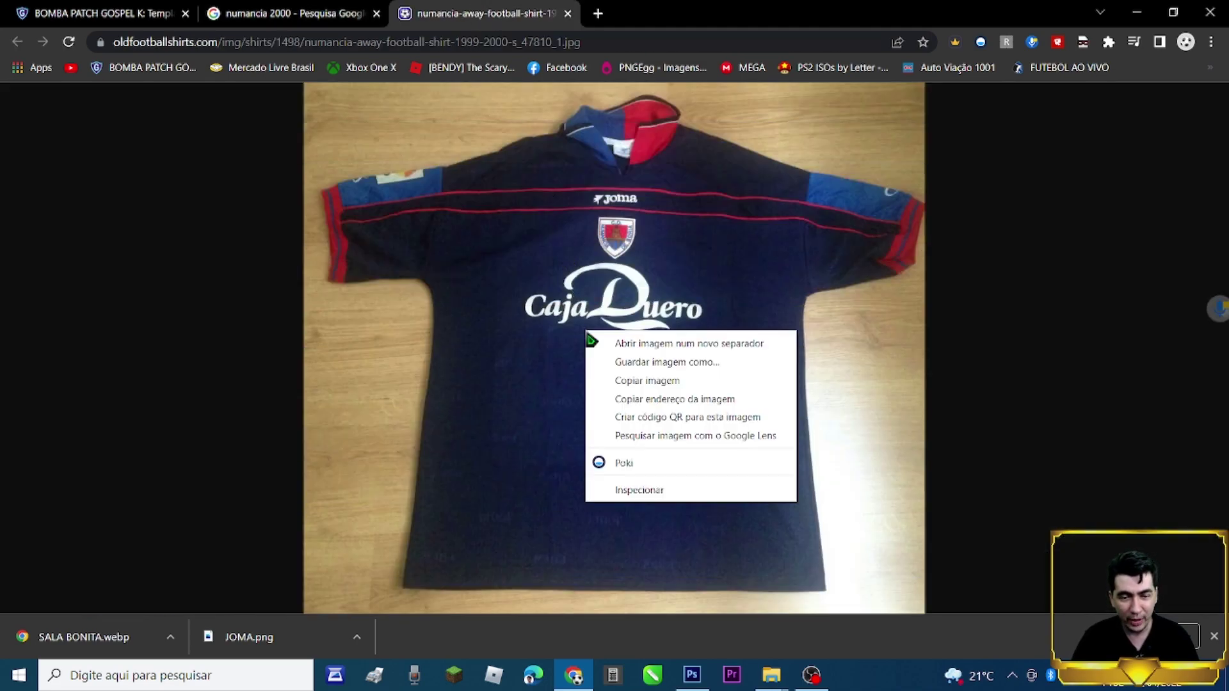
left_click(588, 334)
right_click(600, 332)
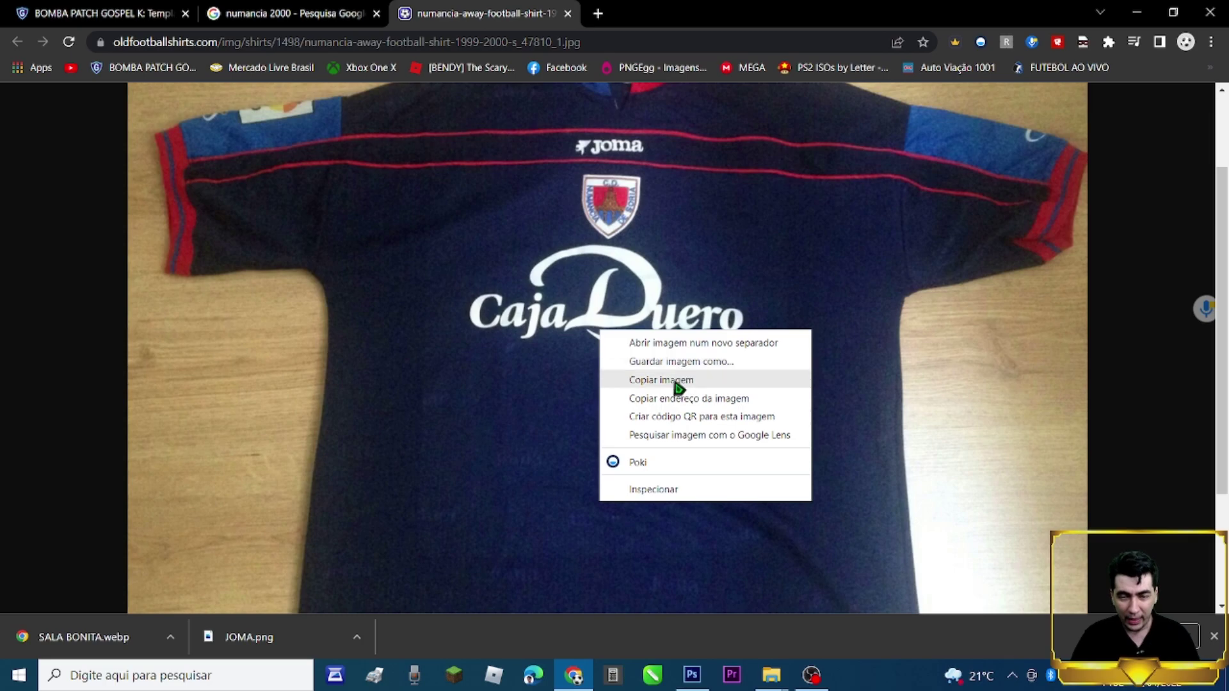
left_click(680, 362)
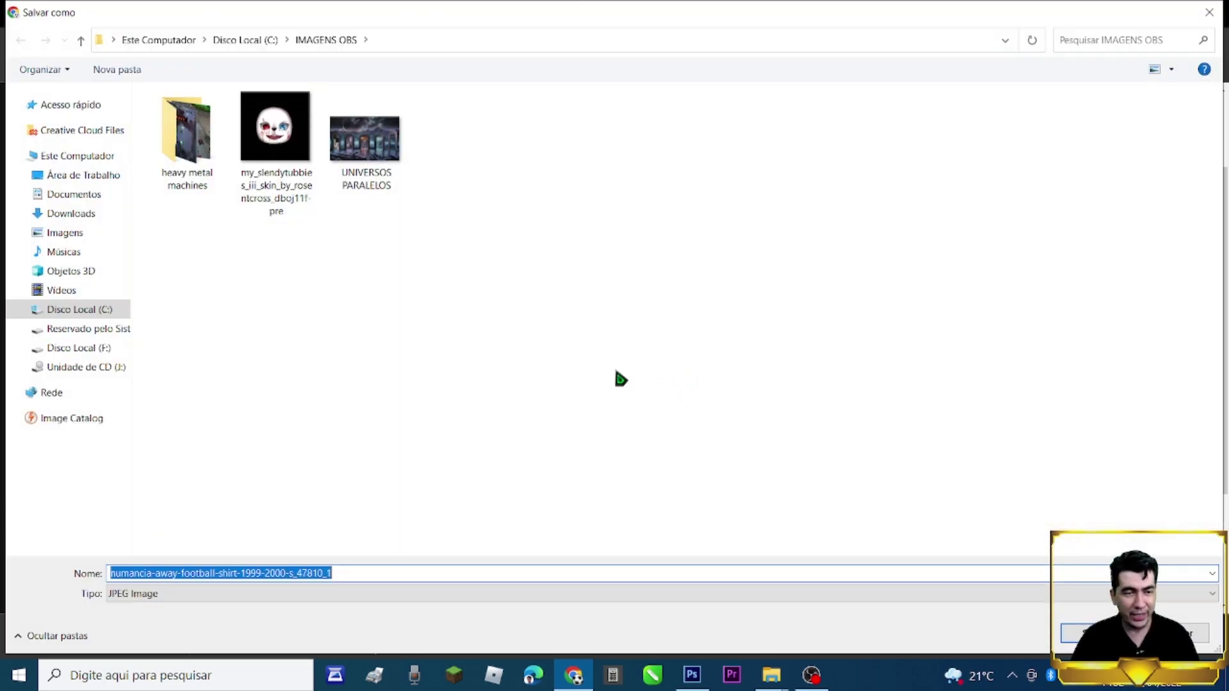
Copy the path of the Numancia folder as text from its open File Explorer window
left_click(773, 677)
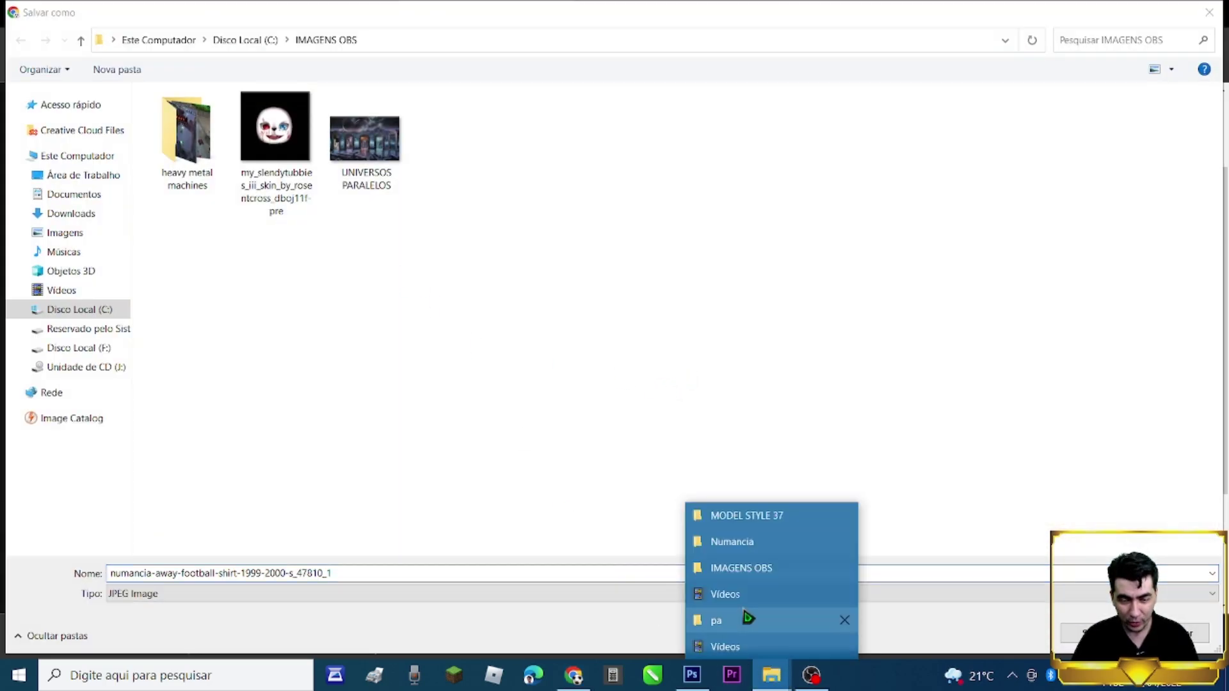
left_click(736, 543)
right_click(686, 133)
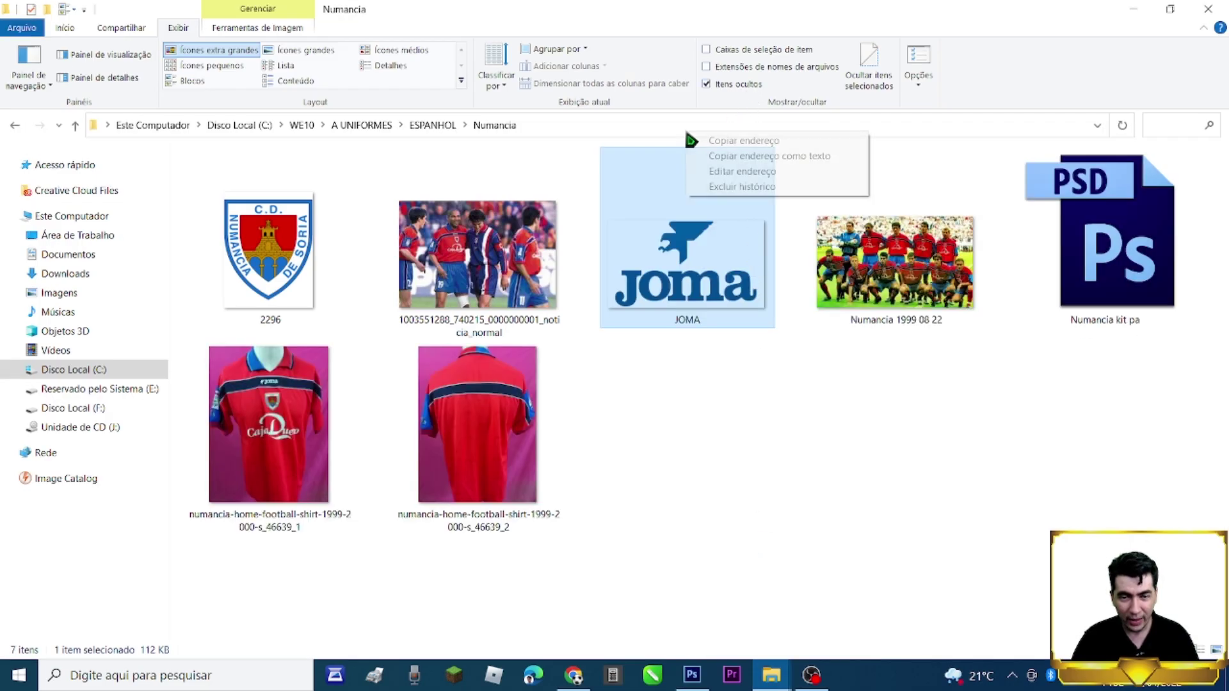
left_click(732, 158)
left_click(1131, 12)
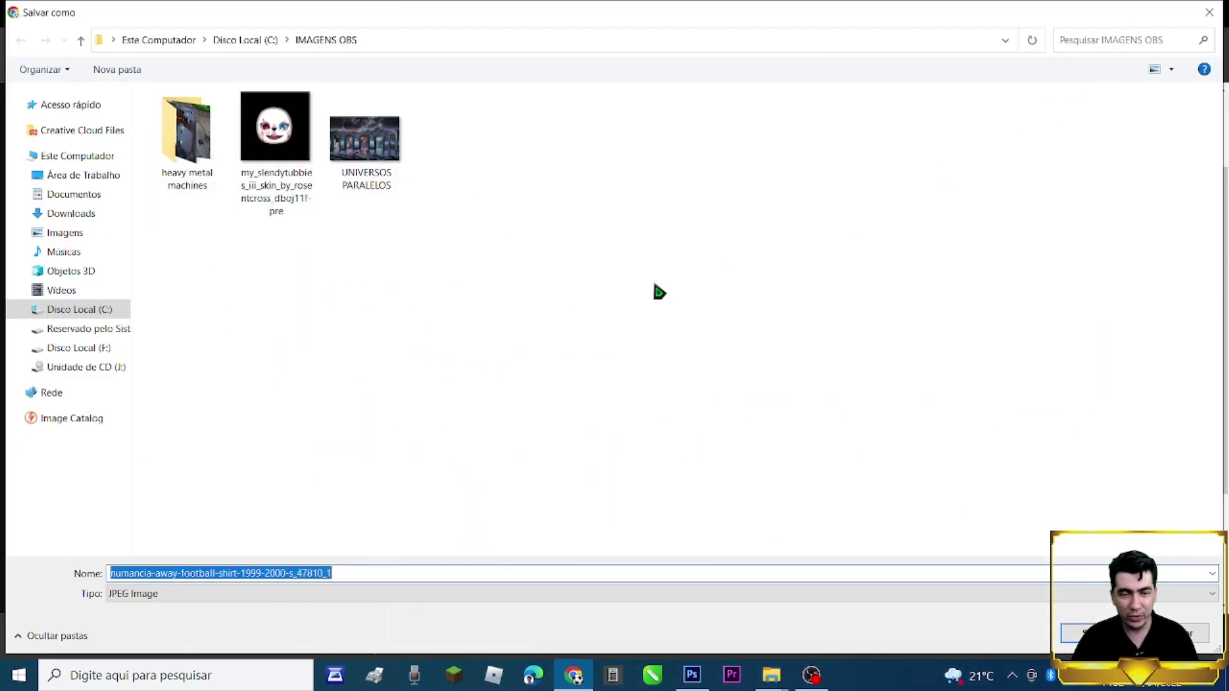
Save the image as "camisa reserva numancia 2" in C:\WE10\A UNIFORMES\ESPANHOL\Numancia
type("C:\\WE10\\A UNIFORMES\\ESPANHOL\\Numancia")
key("Return")
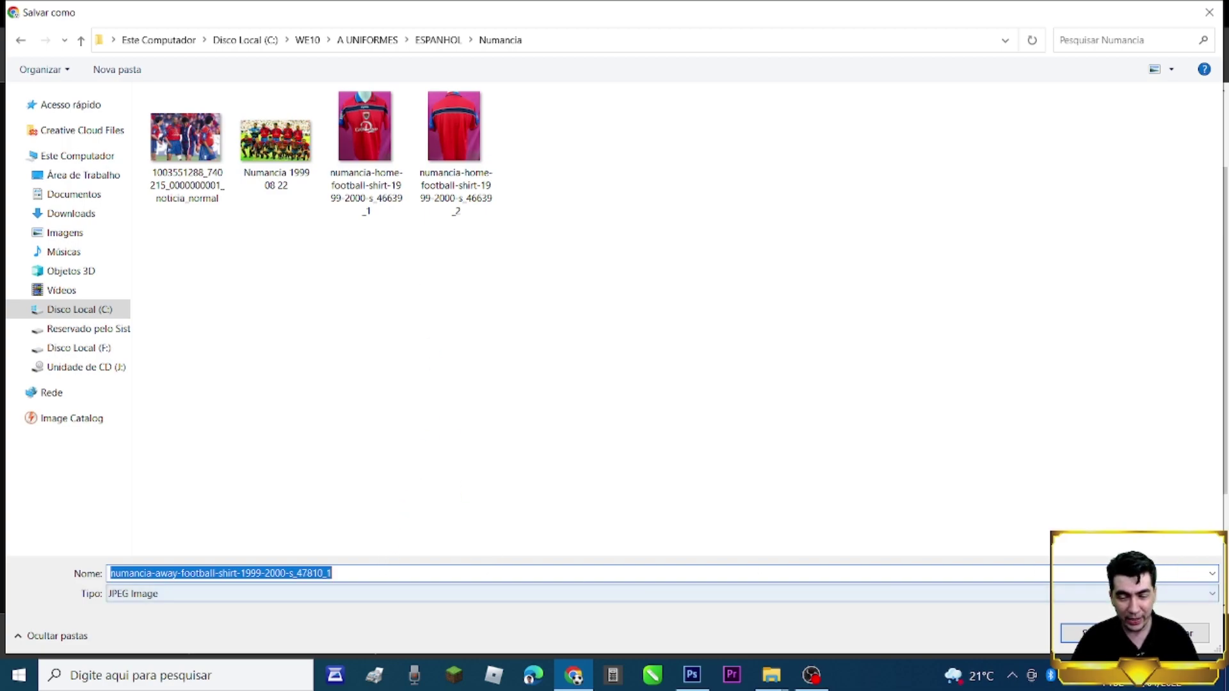
type("camisa reserva numancia 2")
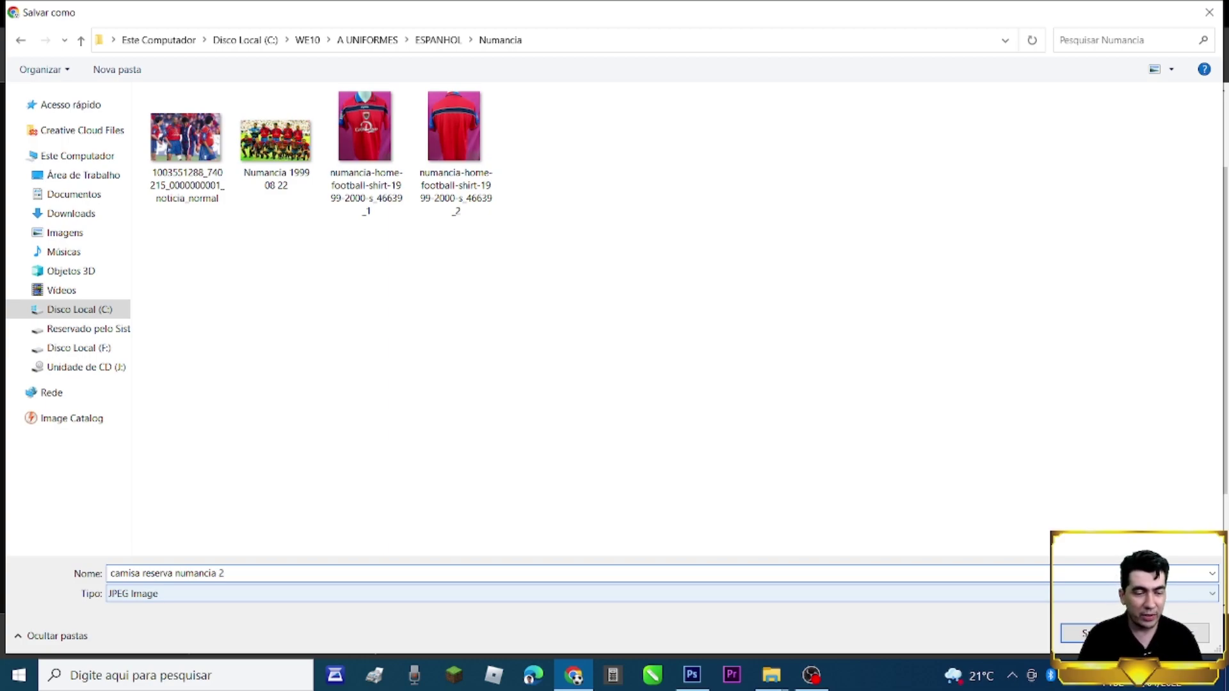
key("Return")
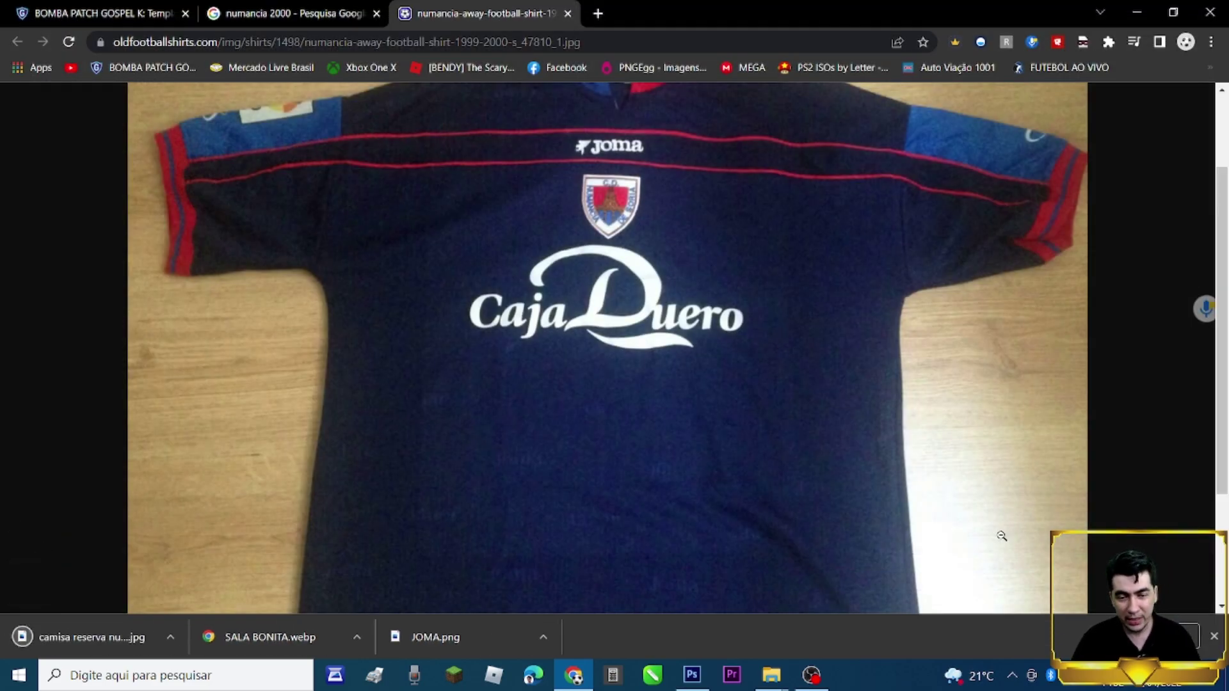
Try to save the photo of the red home shirt's back from the image results
left_click(350, 19)
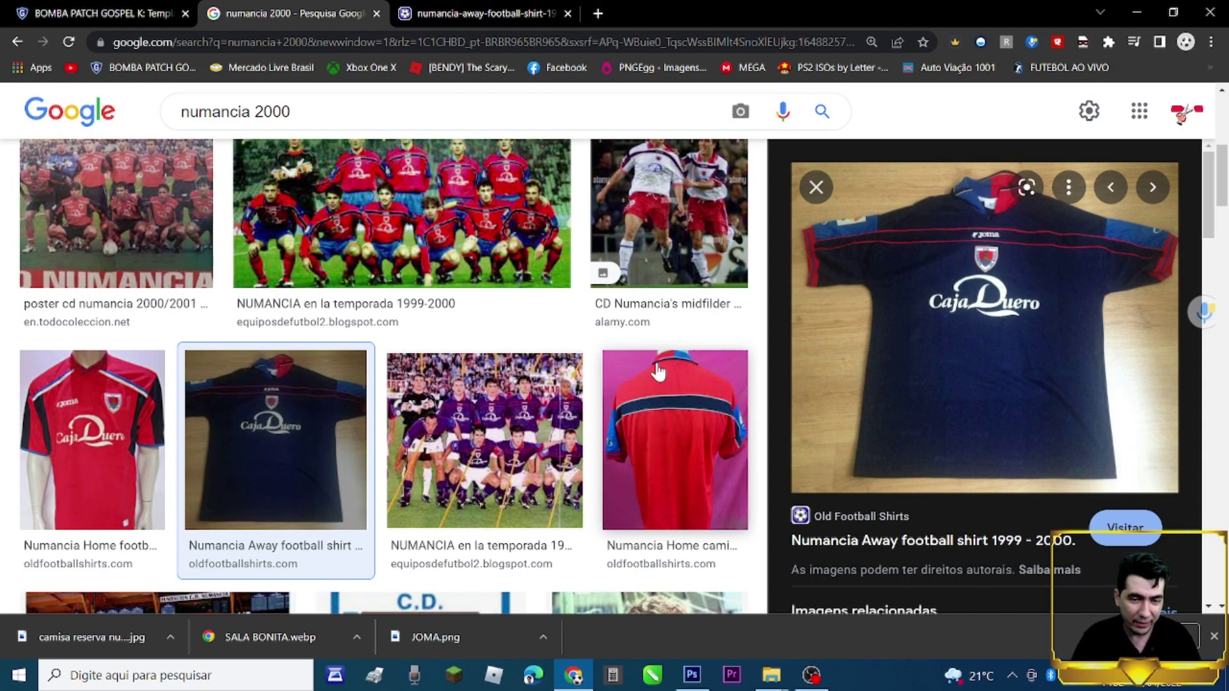
left_click(656, 415)
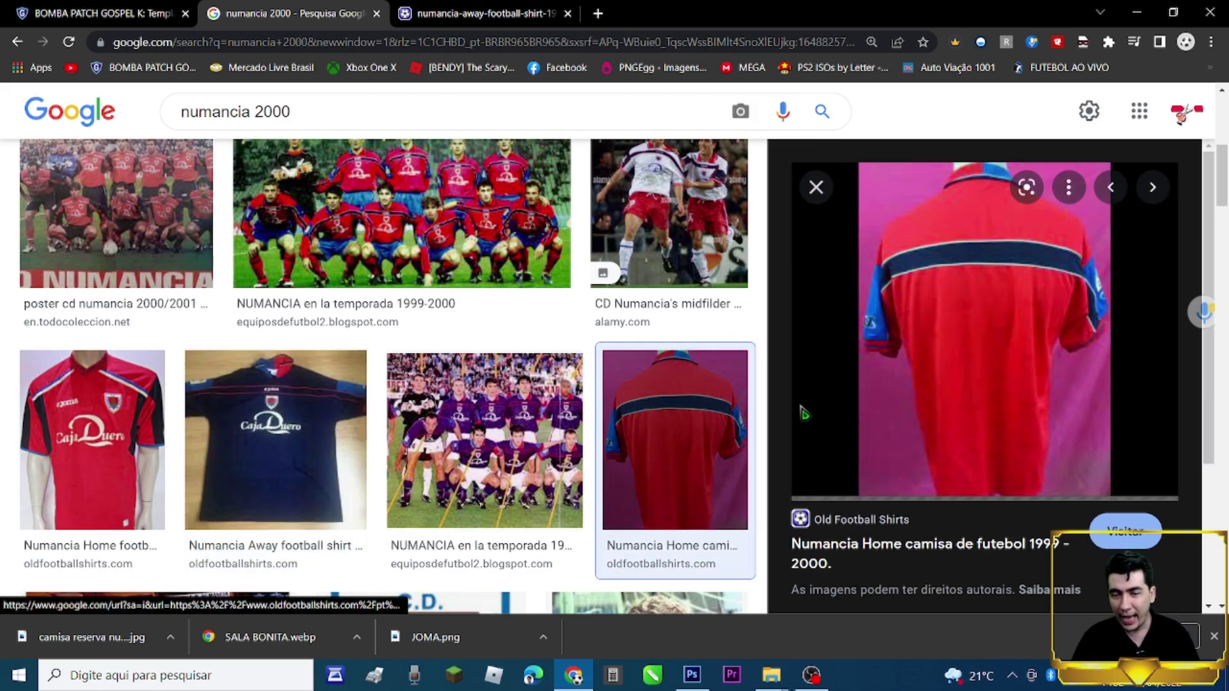
right_click(964, 320)
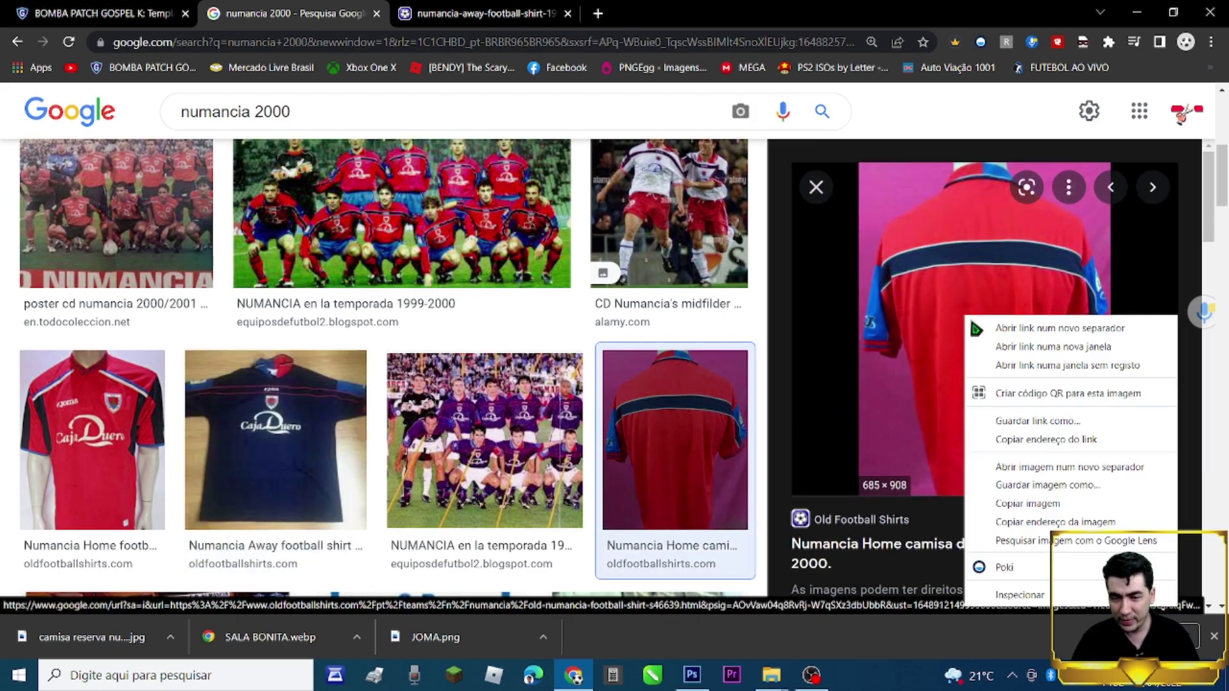
left_click(1005, 461)
left_click(679, 13)
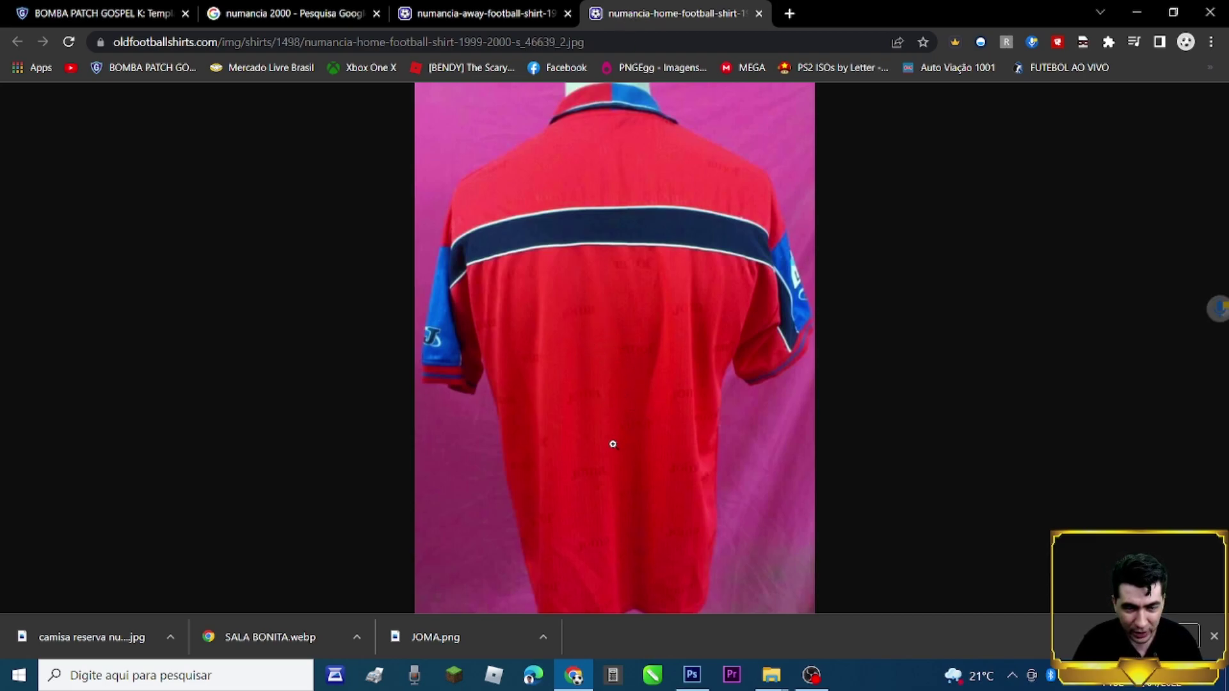
right_click(607, 187)
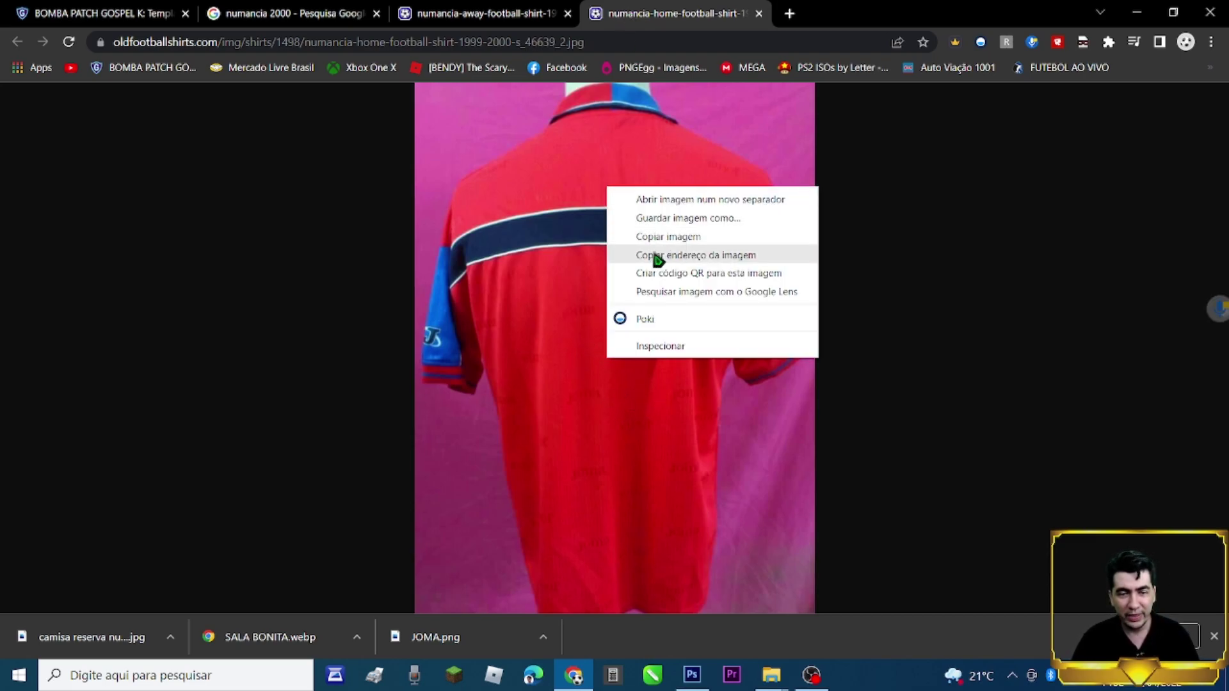
left_click(660, 219)
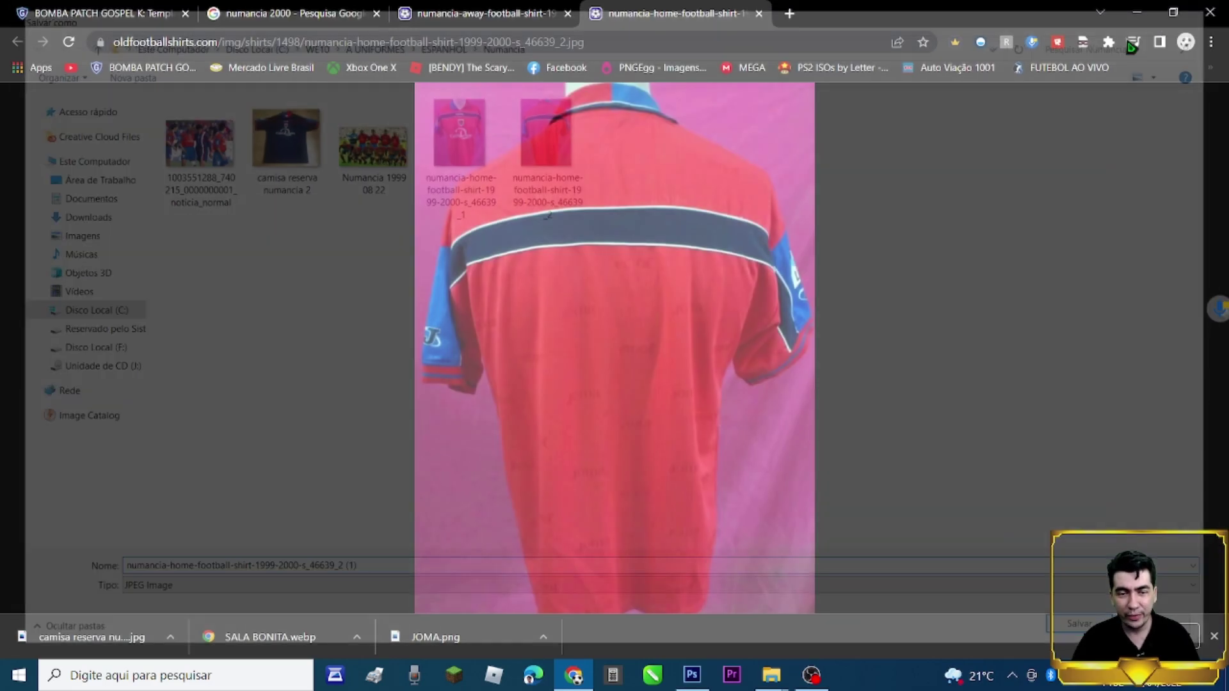
left_click(1209, 12)
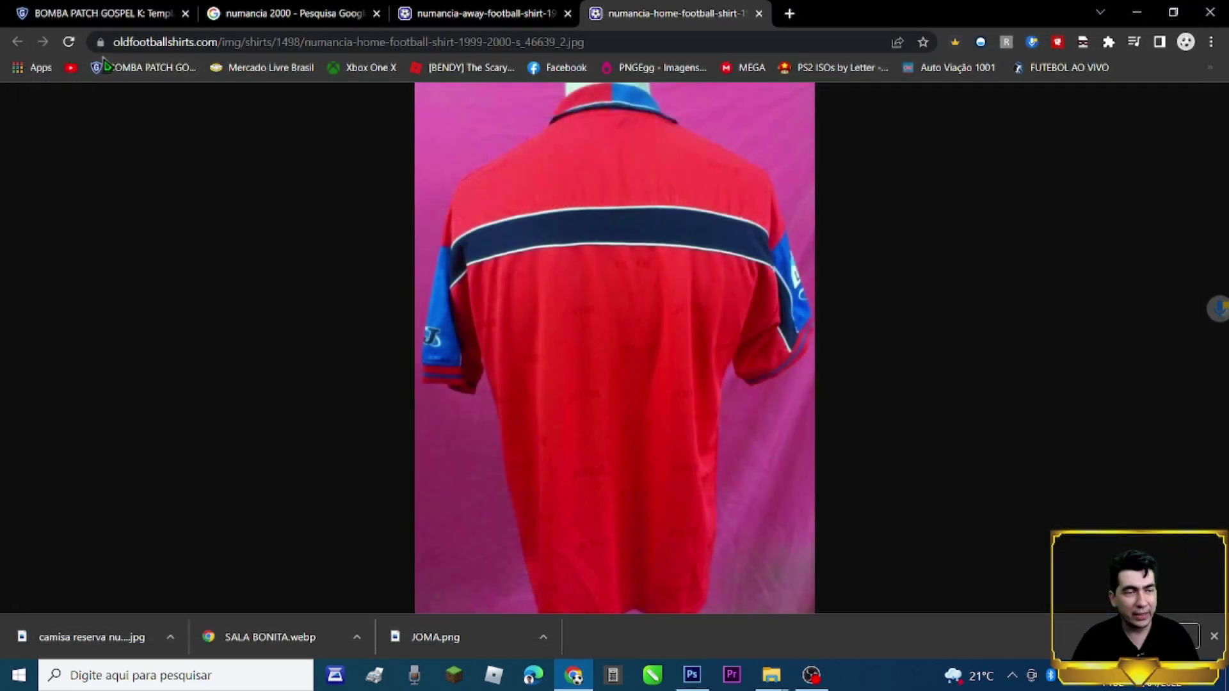
left_click(758, 13)
Return to the "numancia 2000" image results and preview the white Joma shirt among the related images of the 1999-2000 away shirt
left_click(266, 9)
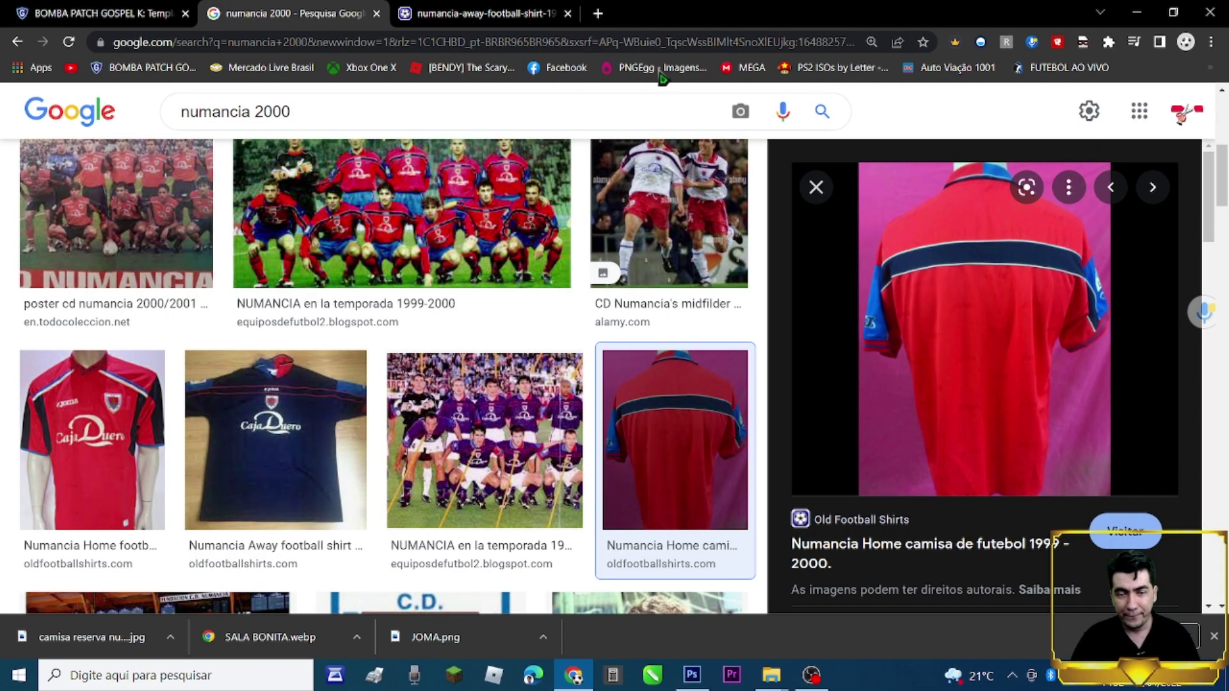
scroll(293, 422, "down", 6)
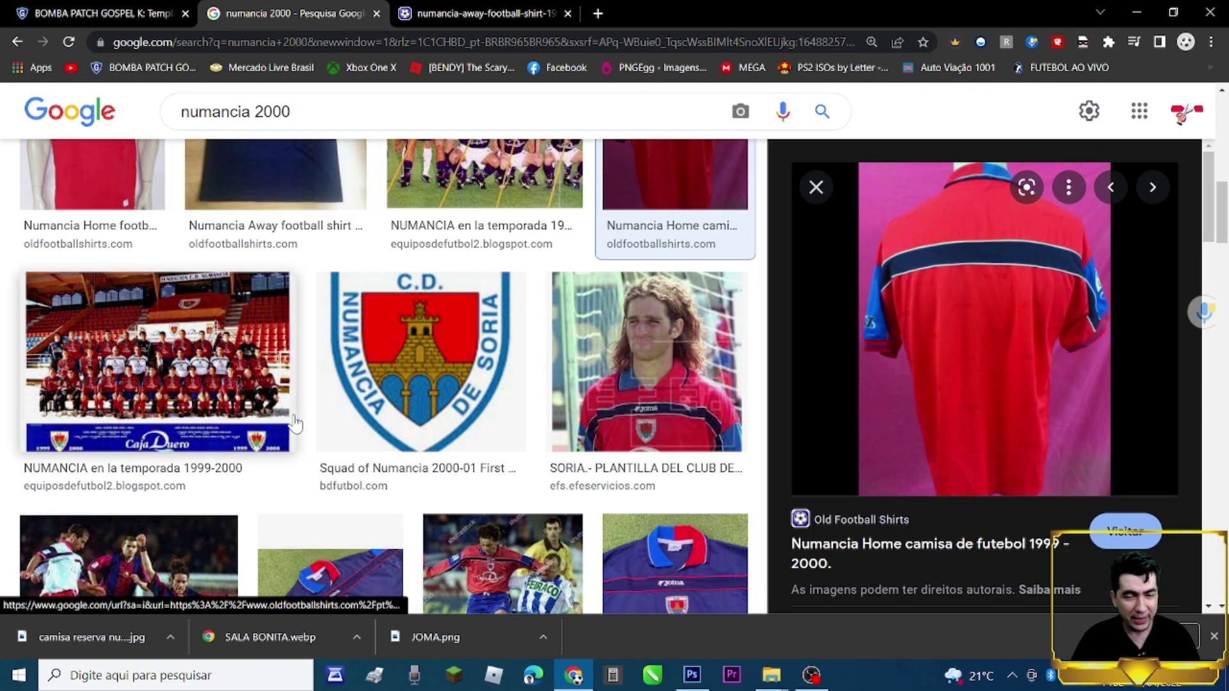
scroll(288, 432, "up", 6)
left_click(287, 435)
scroll(1082, 452, "down", 5)
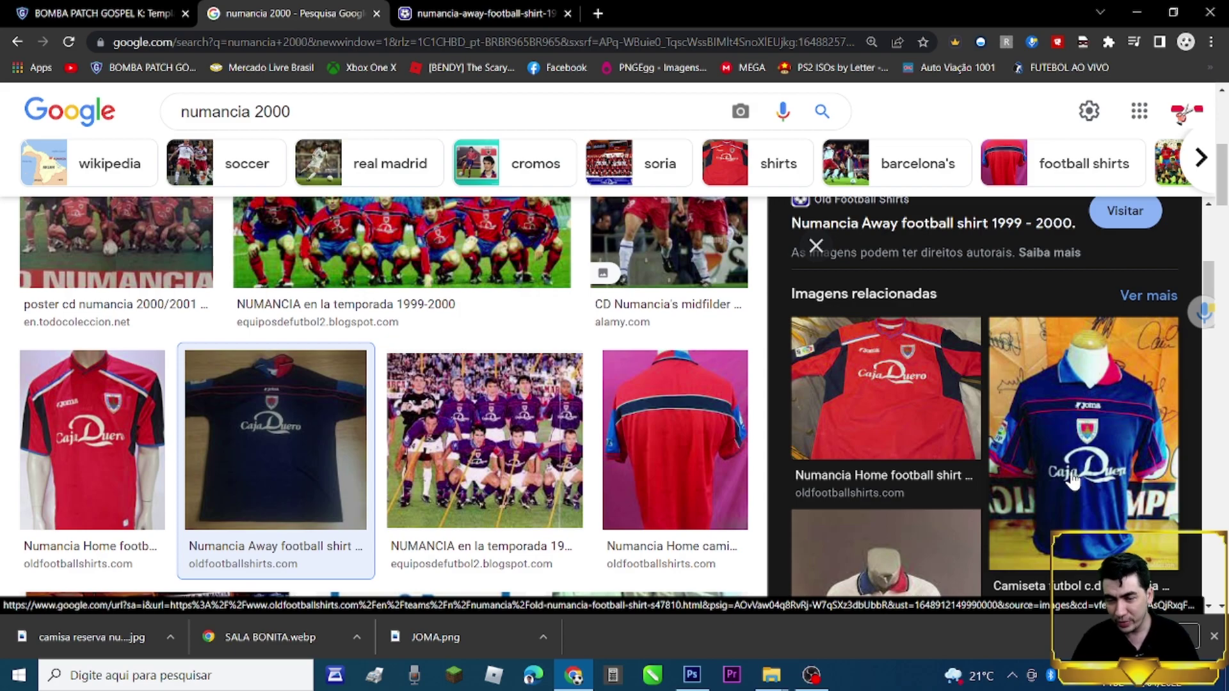
scroll(1073, 482, "down", 5)
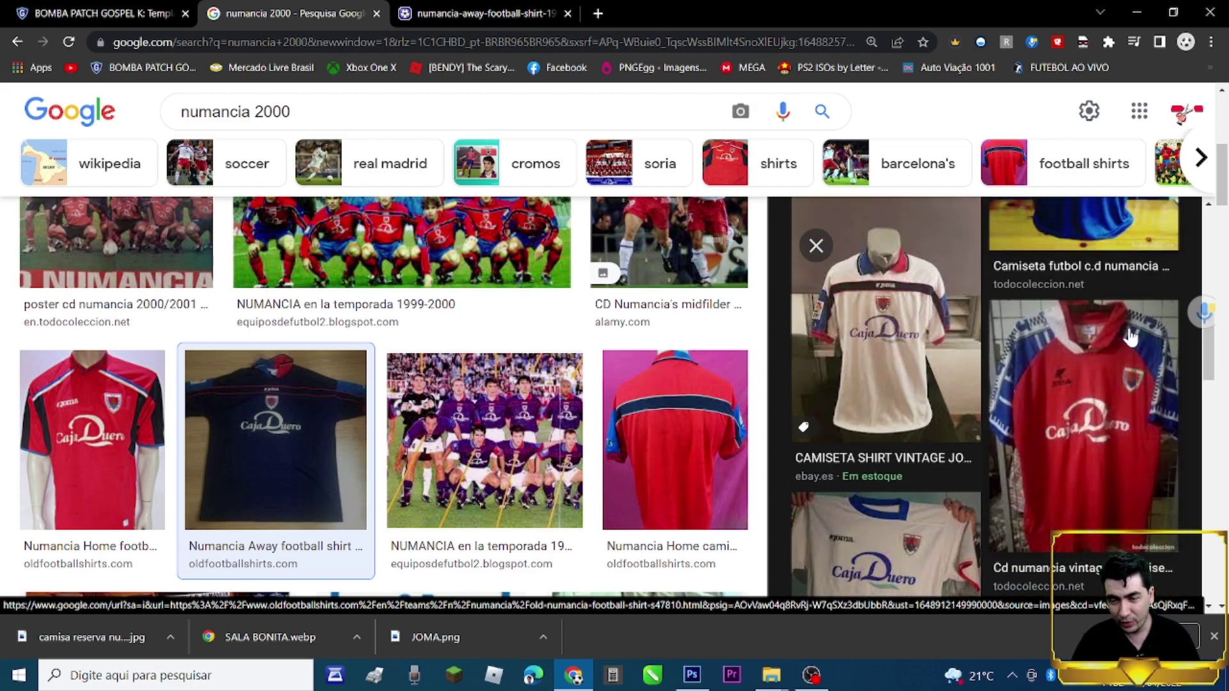
scroll(871, 363, "down", 1)
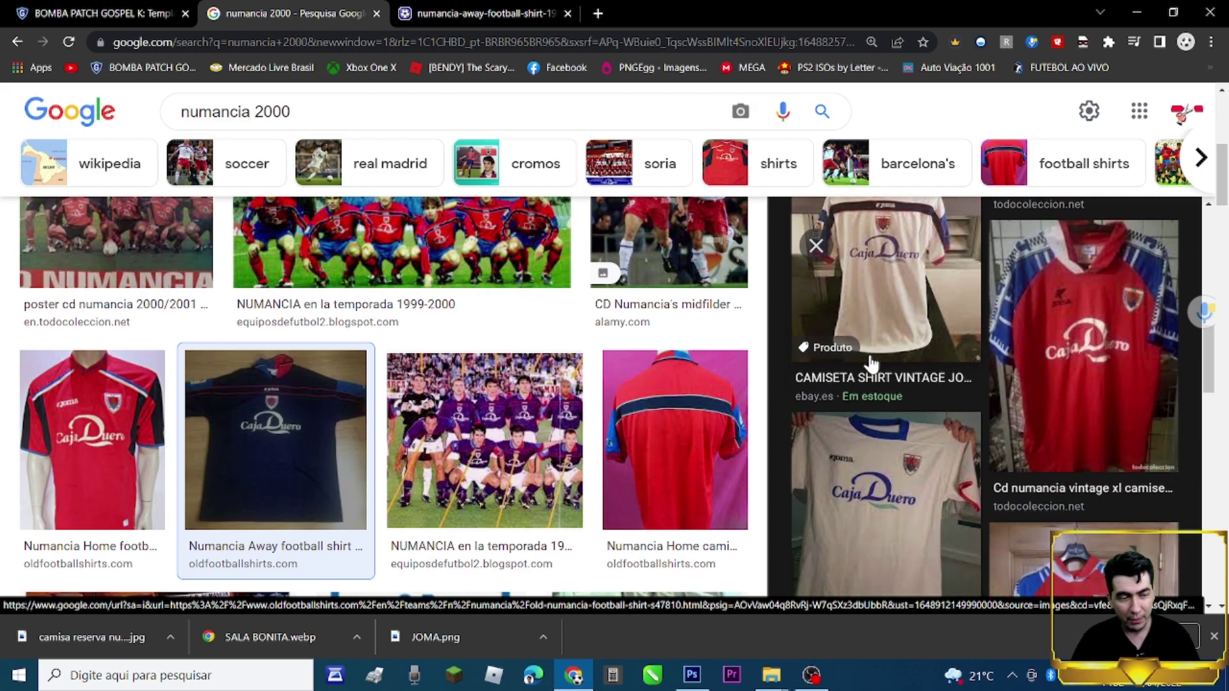
left_click(871, 363)
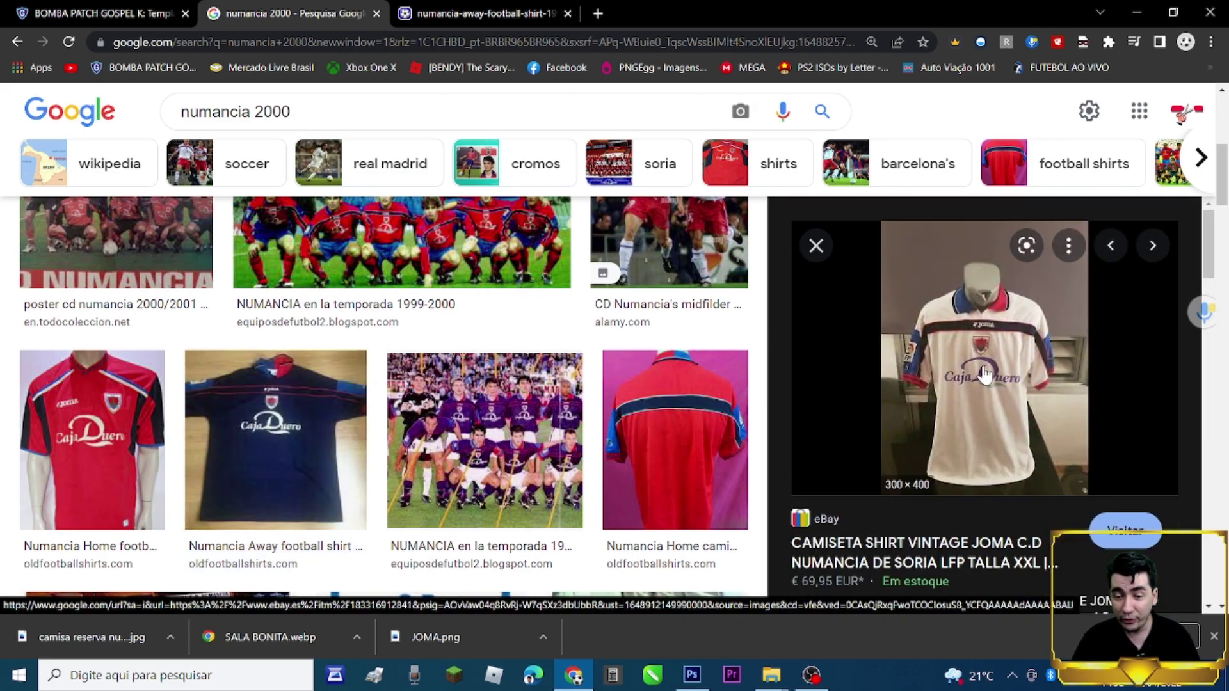
Open the eBay listing of the previewed white Joma shirt and go to its product photos
right_click(984, 375)
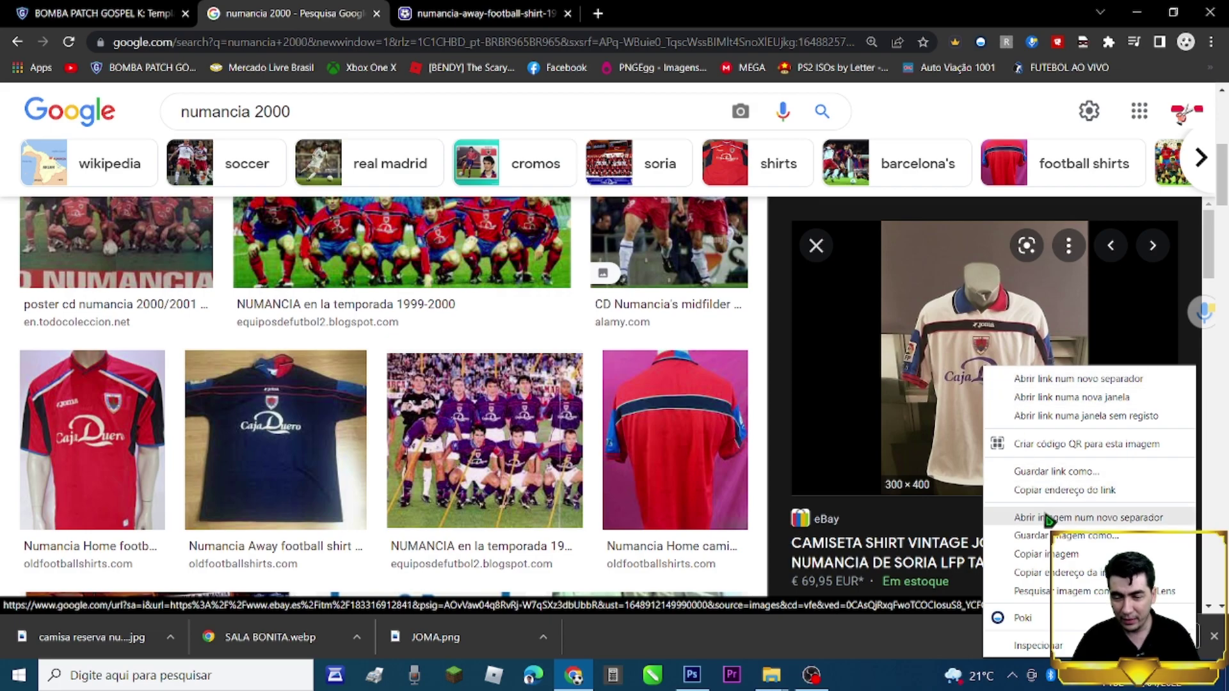
left_click(904, 562)
left_click(934, 543)
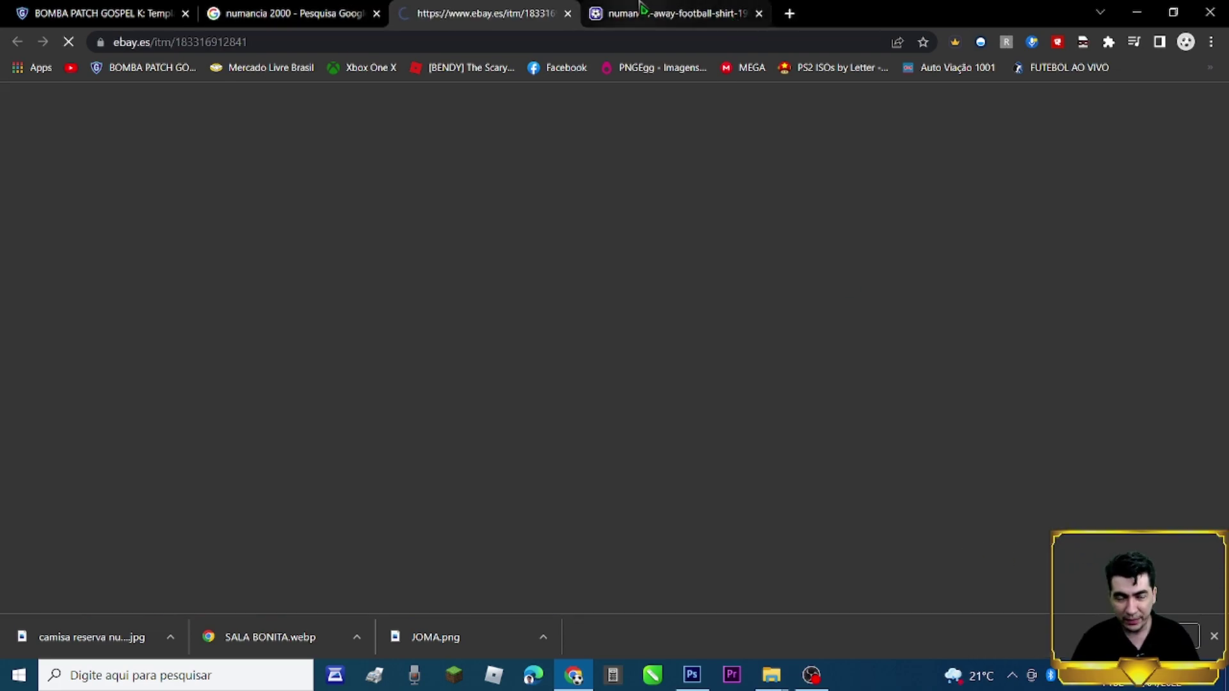
scroll(568, 403, "down", 4)
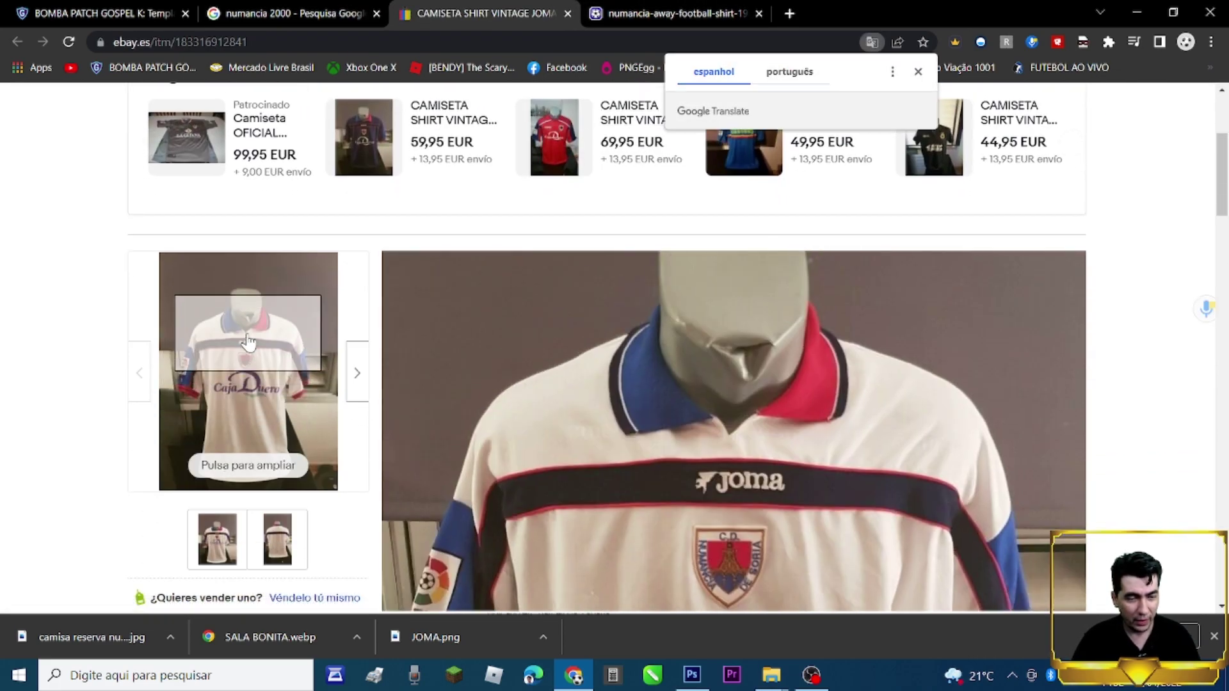
View the listing's front photo enlarged, close the enlarged view and reject the eBay cookies
left_click(249, 342)
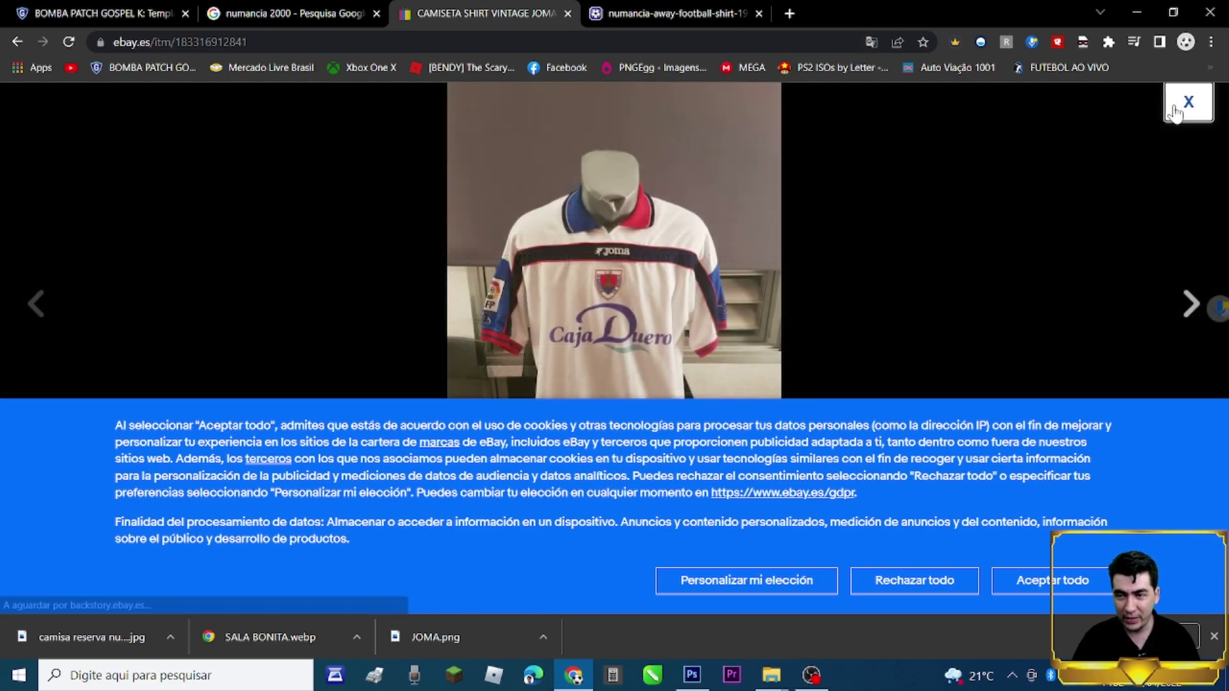
left_click(1184, 102)
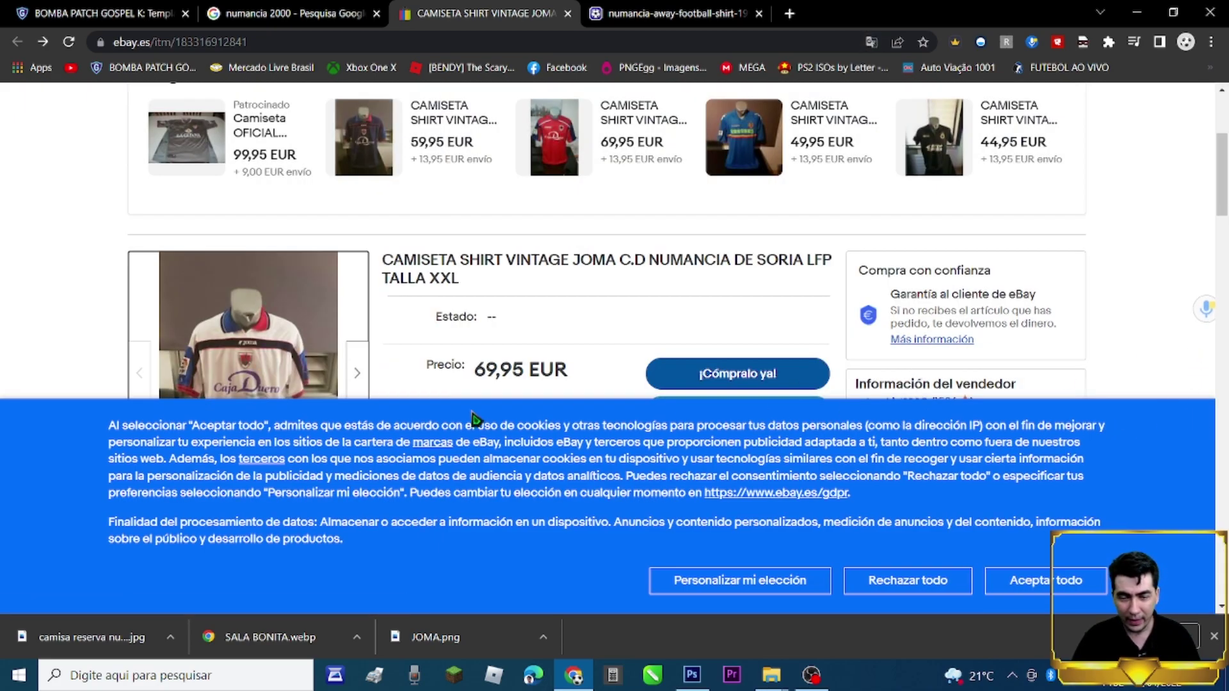
scroll(367, 307, "down", 4)
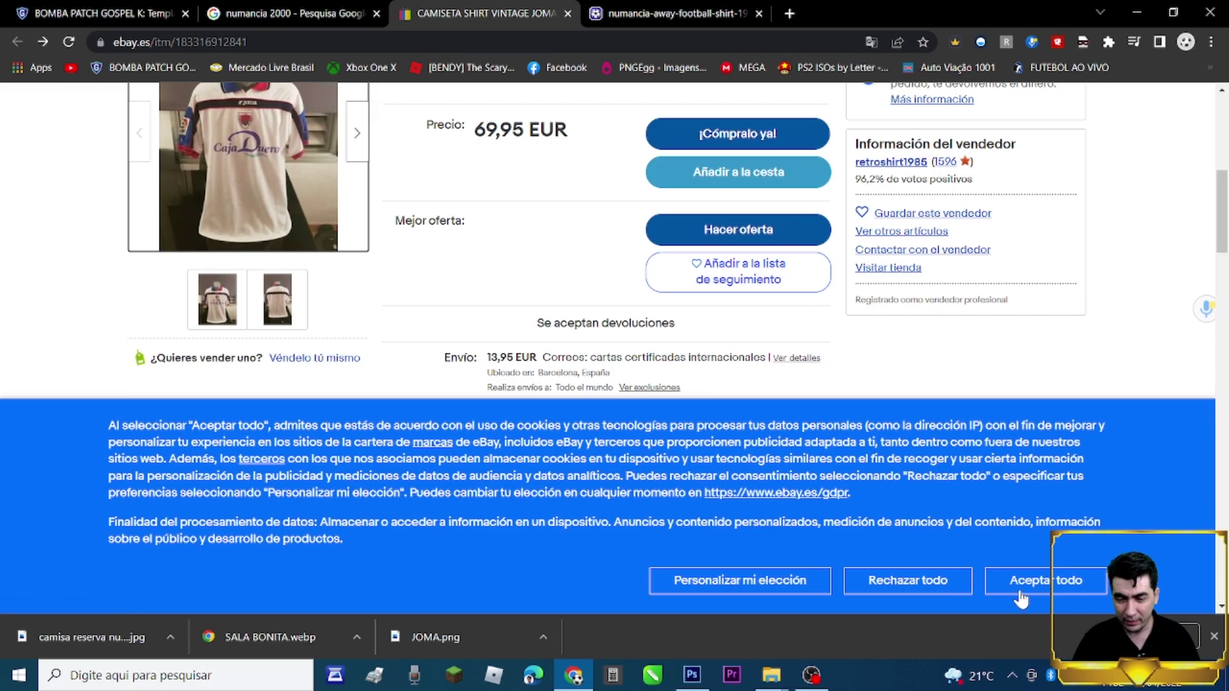
left_click(904, 586)
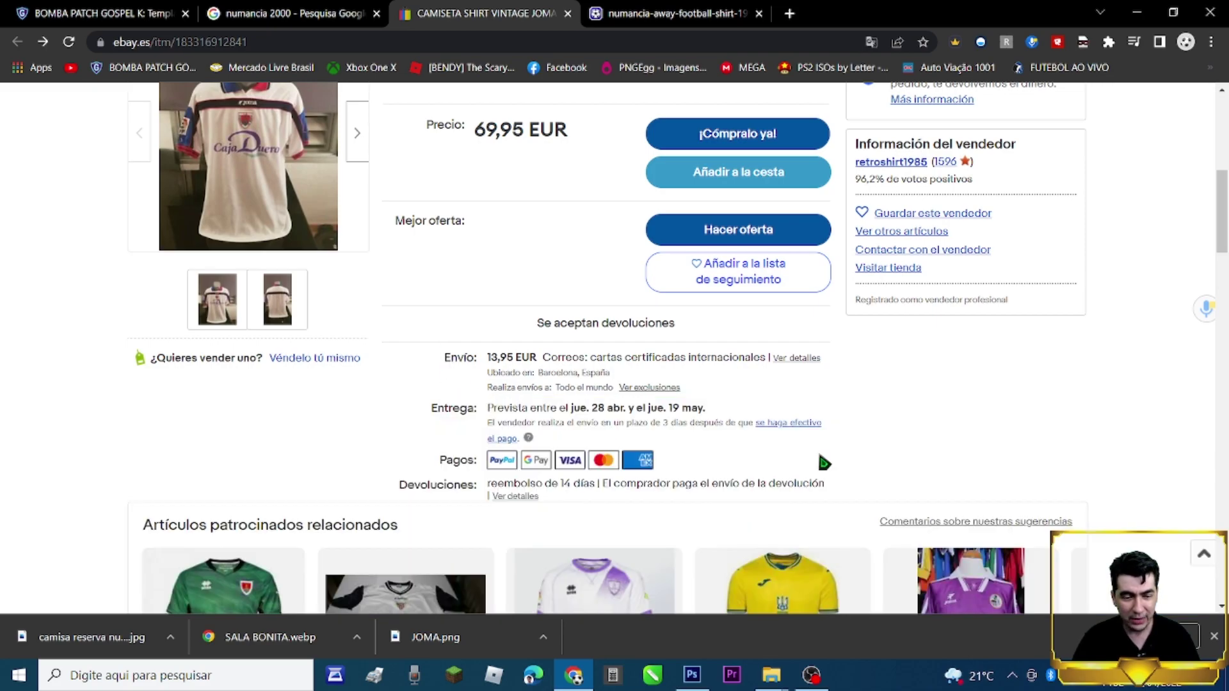
Try opening the front photo from the regular listing view in its own tab, and close that tab
scroll(363, 446, "up", 4)
right_click(280, 386)
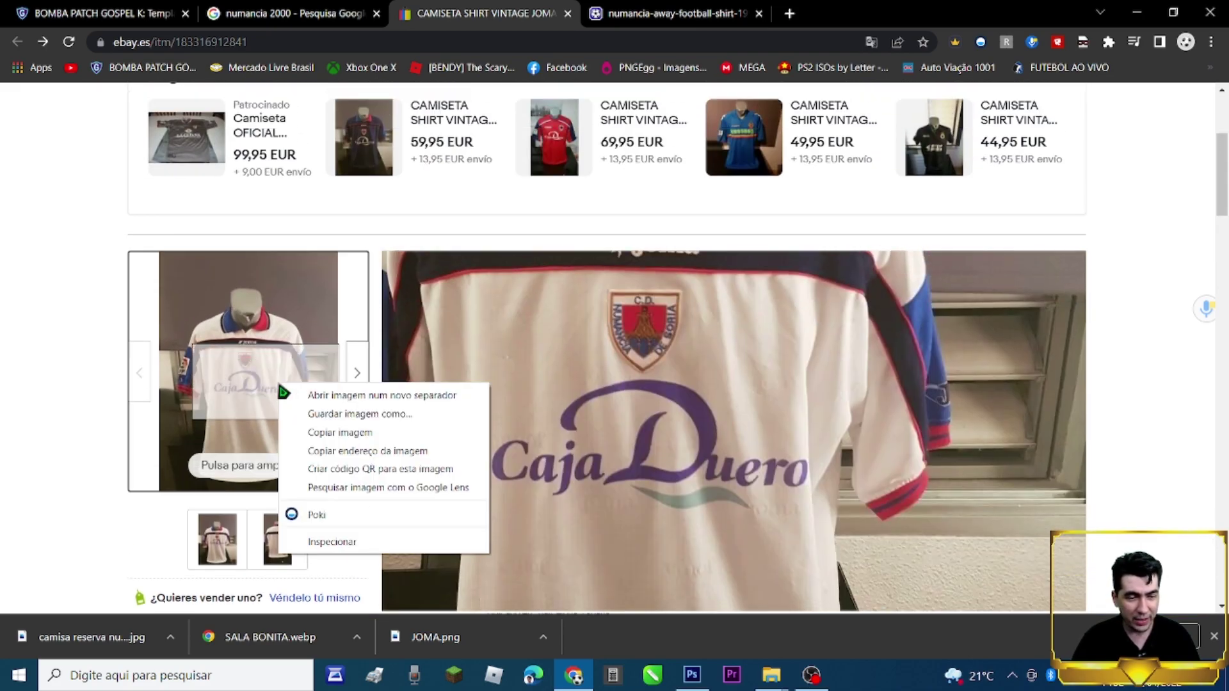
left_click(330, 397)
left_click(705, 14)
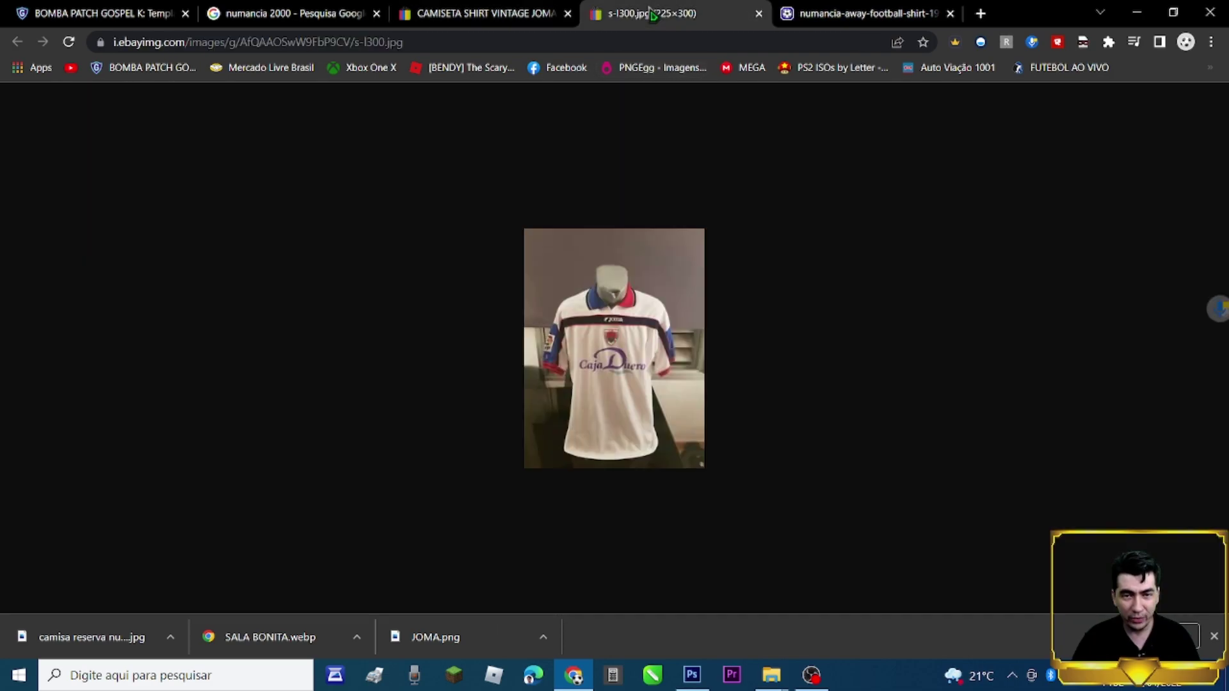
left_click(758, 13)
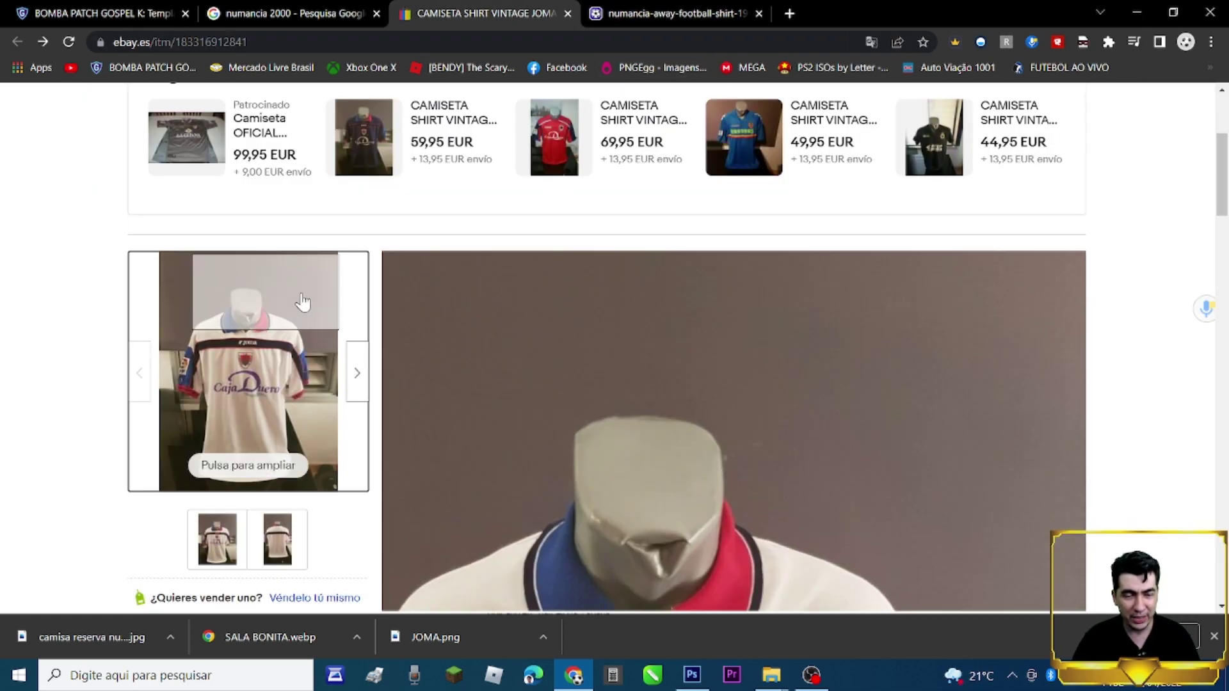
Inspect the listing's front photo in the browser's developer tools
scroll(309, 375, "down", 3)
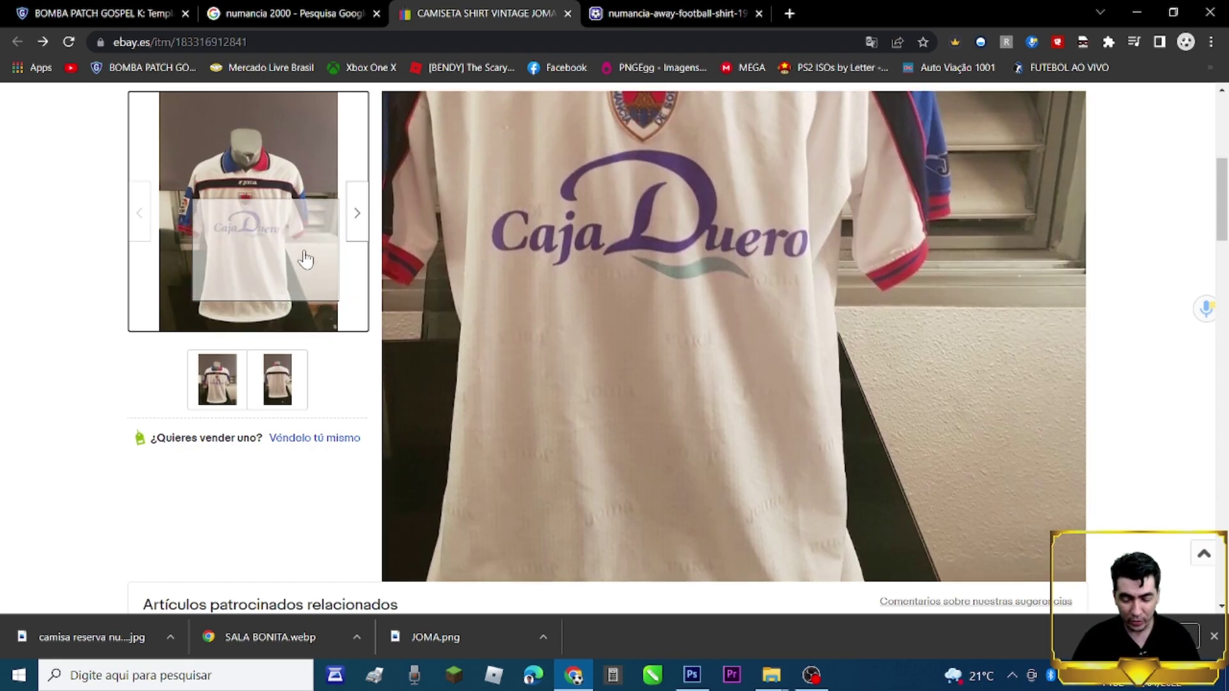
right_click(305, 259)
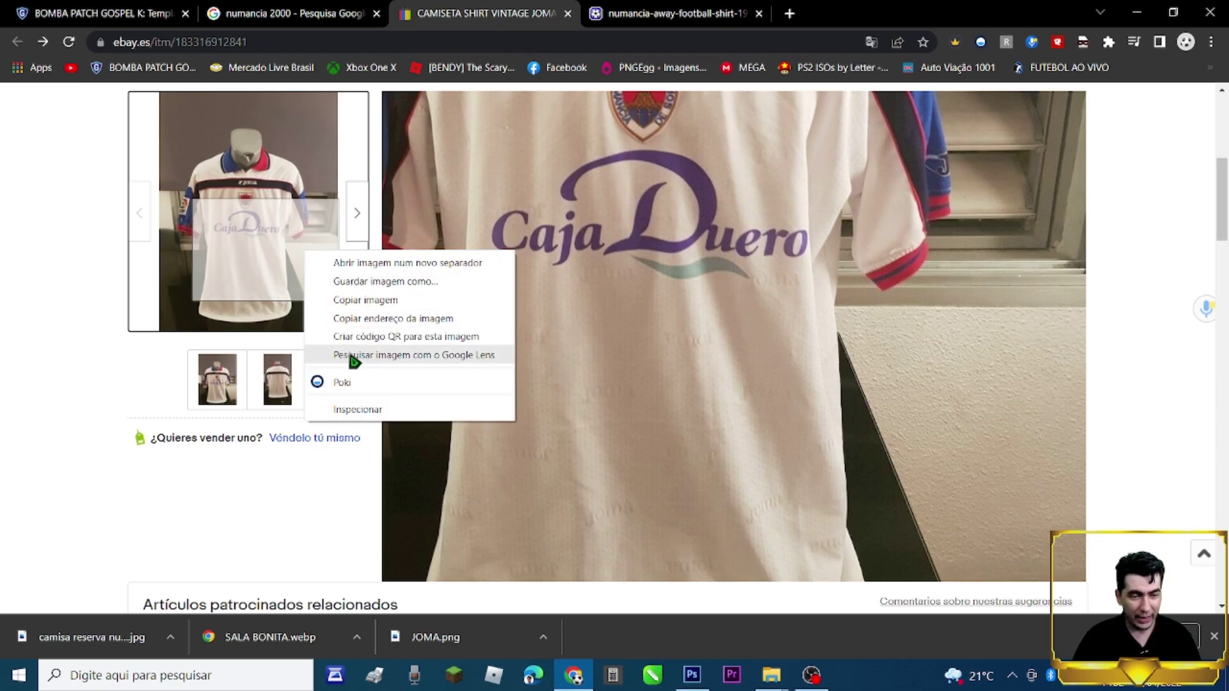
left_click(354, 411)
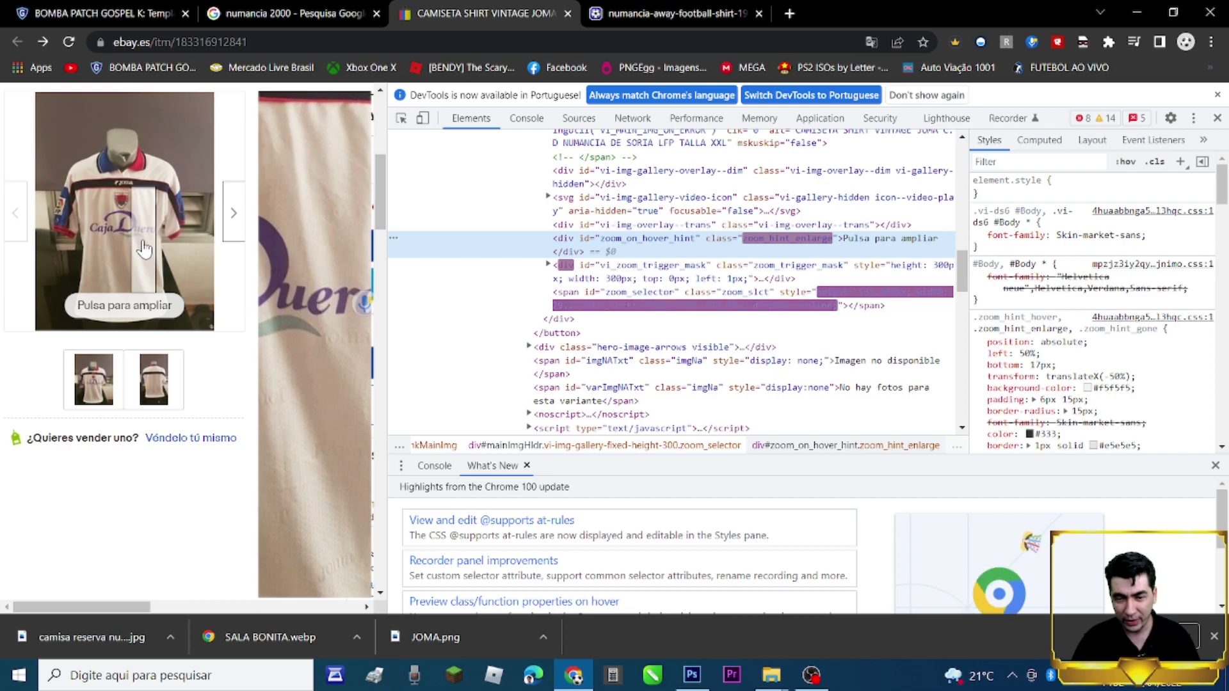
Enlarge the listing's front photo and open that larger image in a new tab, shown at actual size
left_click(144, 249)
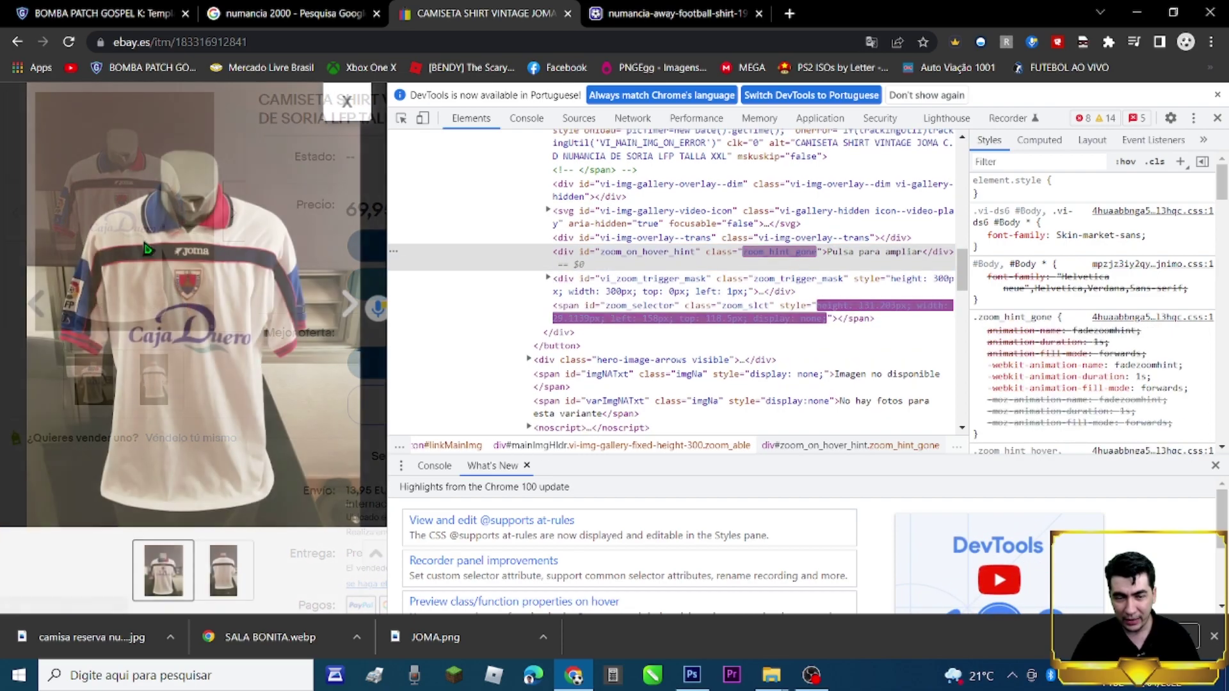
left_click(794, 312)
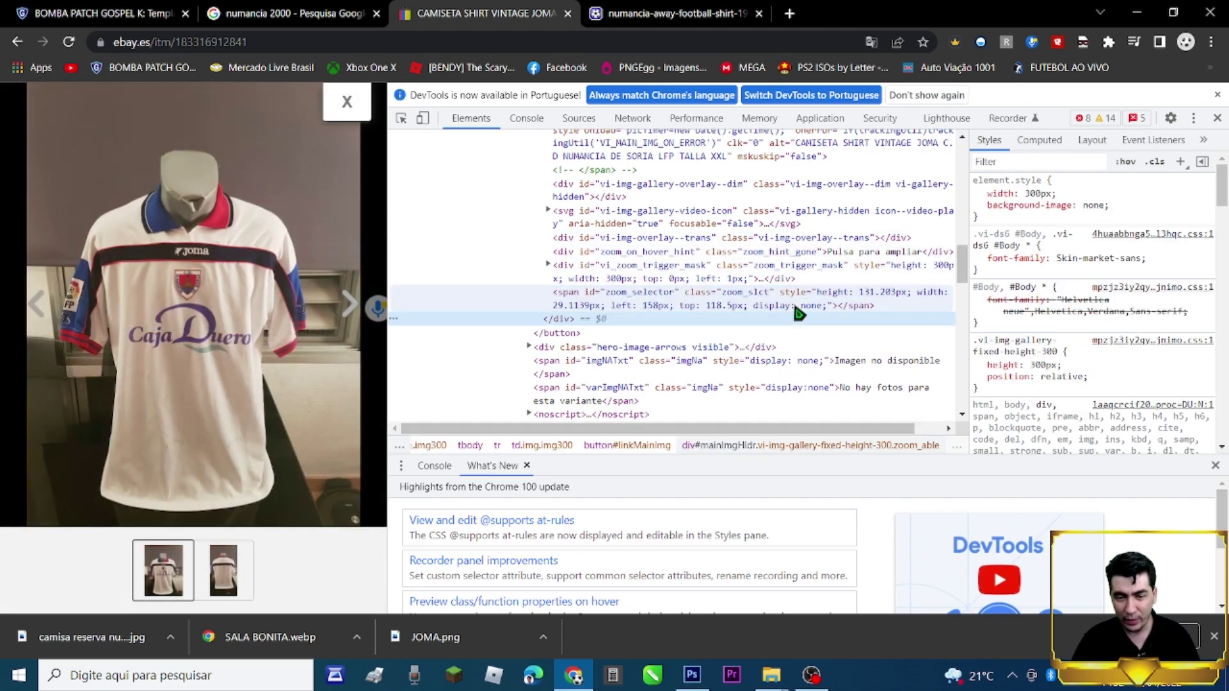
left_click(257, 304)
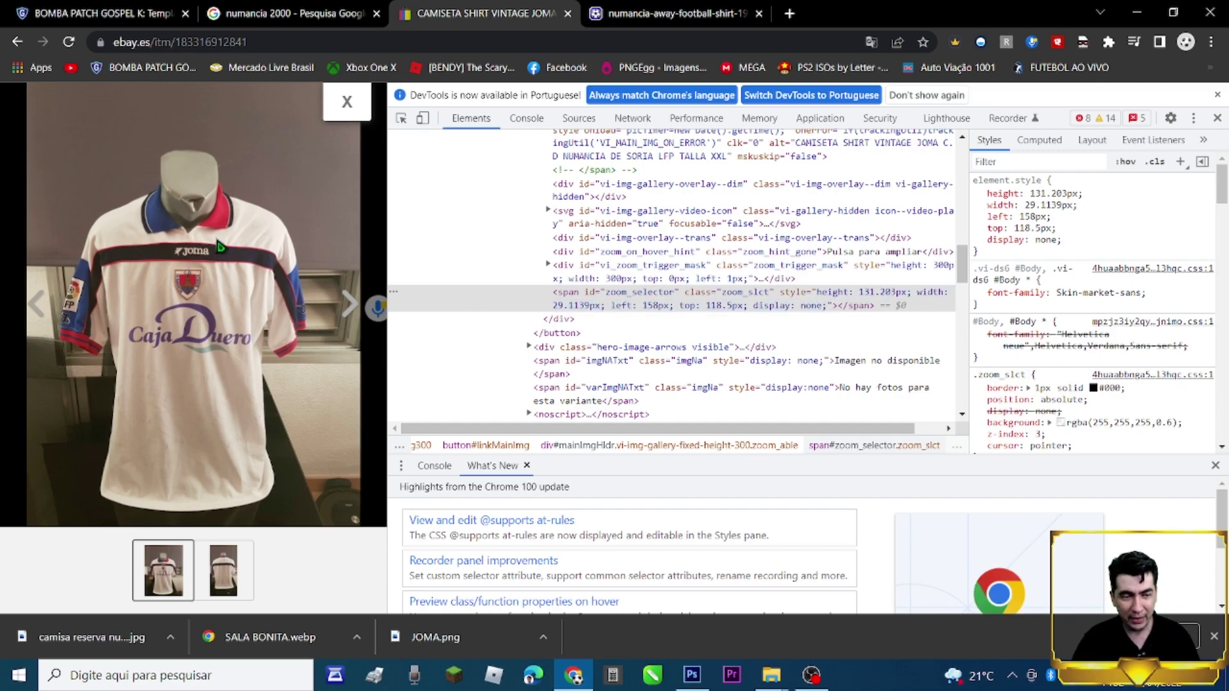
right_click(258, 304)
left_click(301, 307)
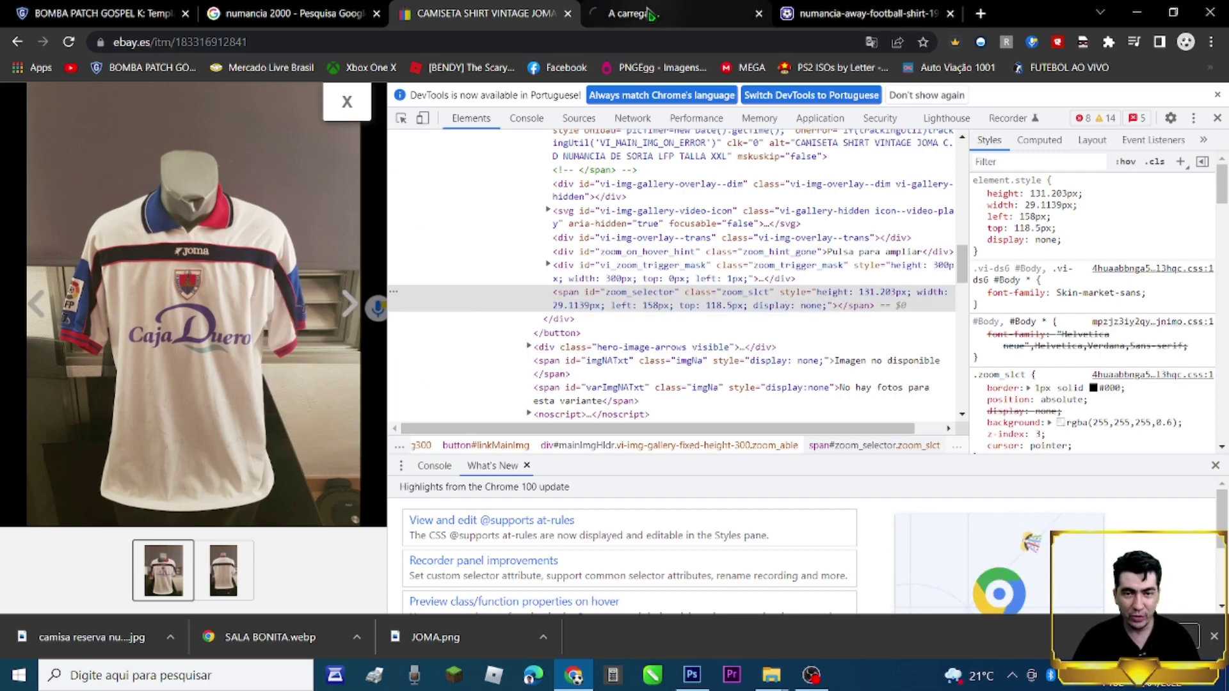
left_click(648, 14)
left_click(660, 306)
Save the white shirt's front image as "camisa reserva 3" in the Numancia folder
scroll(640, 333, "down", 4)
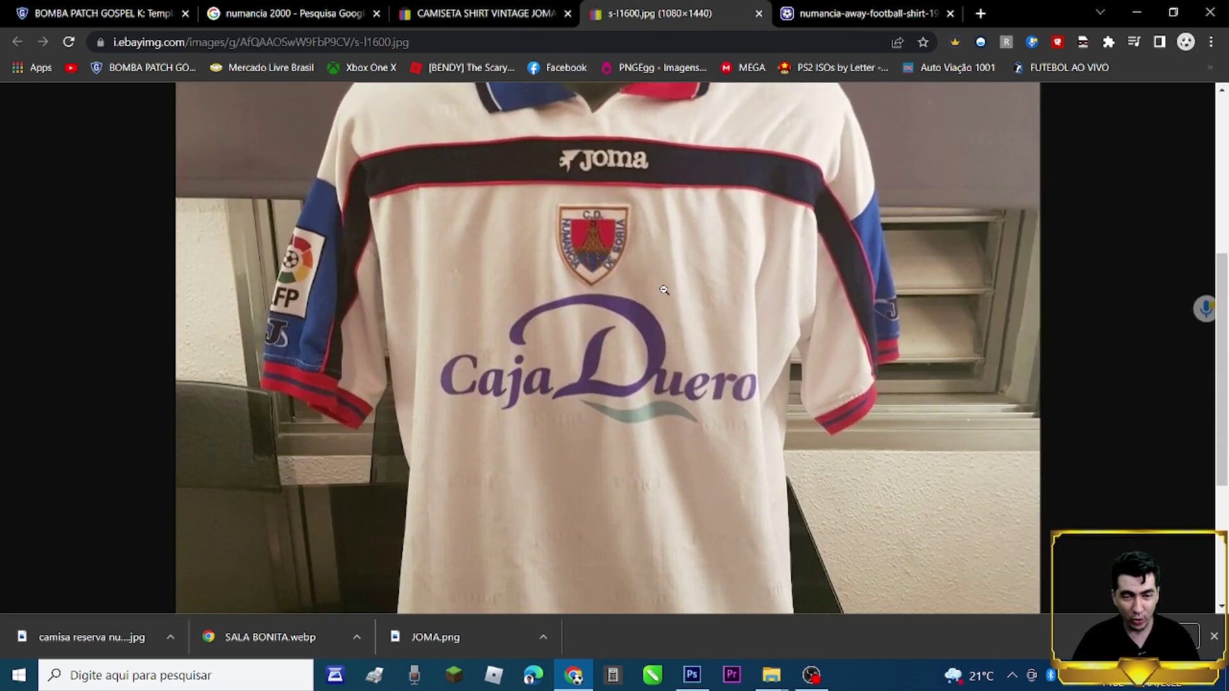
right_click(636, 341)
left_click(686, 374)
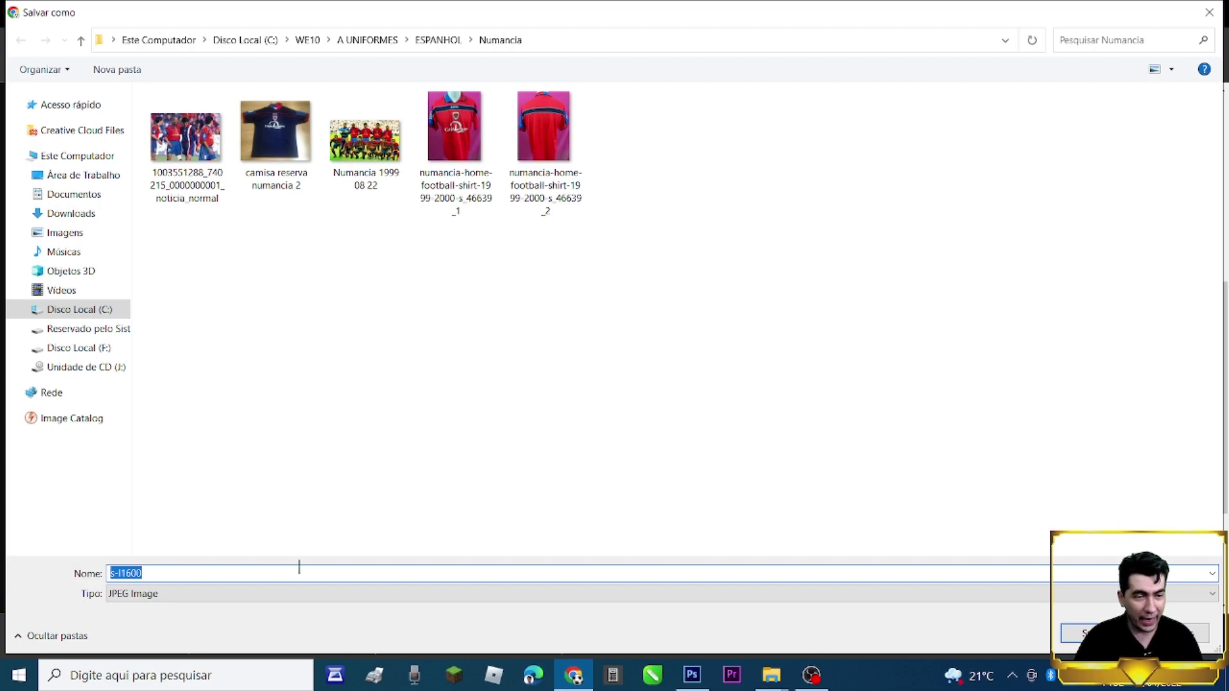
type("camisa reserva")
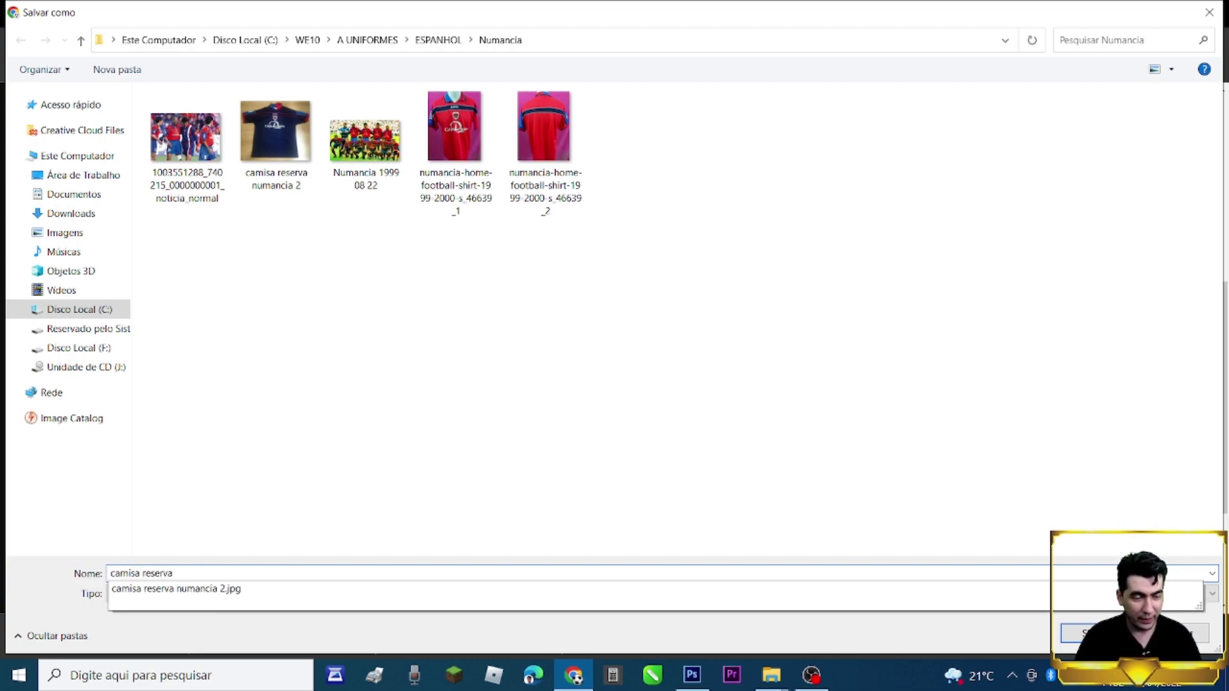
type("3")
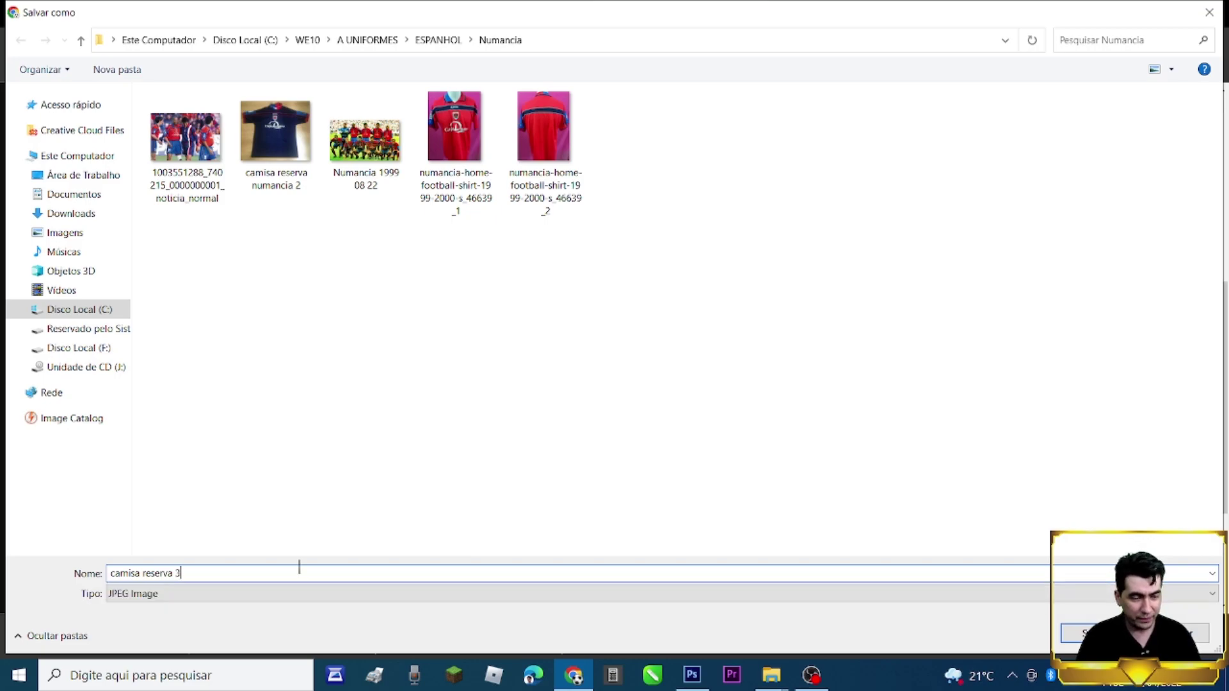
key("Return")
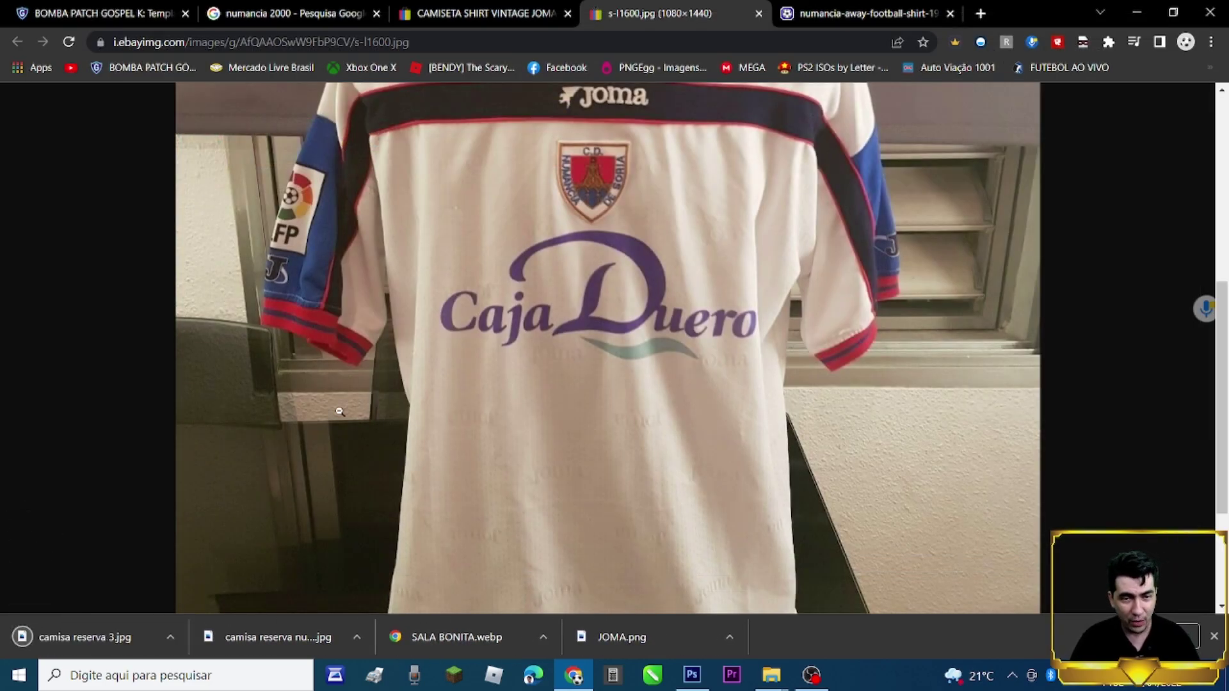
Go back to the eBay listing, show the shirt's back photo and open it at full size in a new tab
left_click(506, 13)
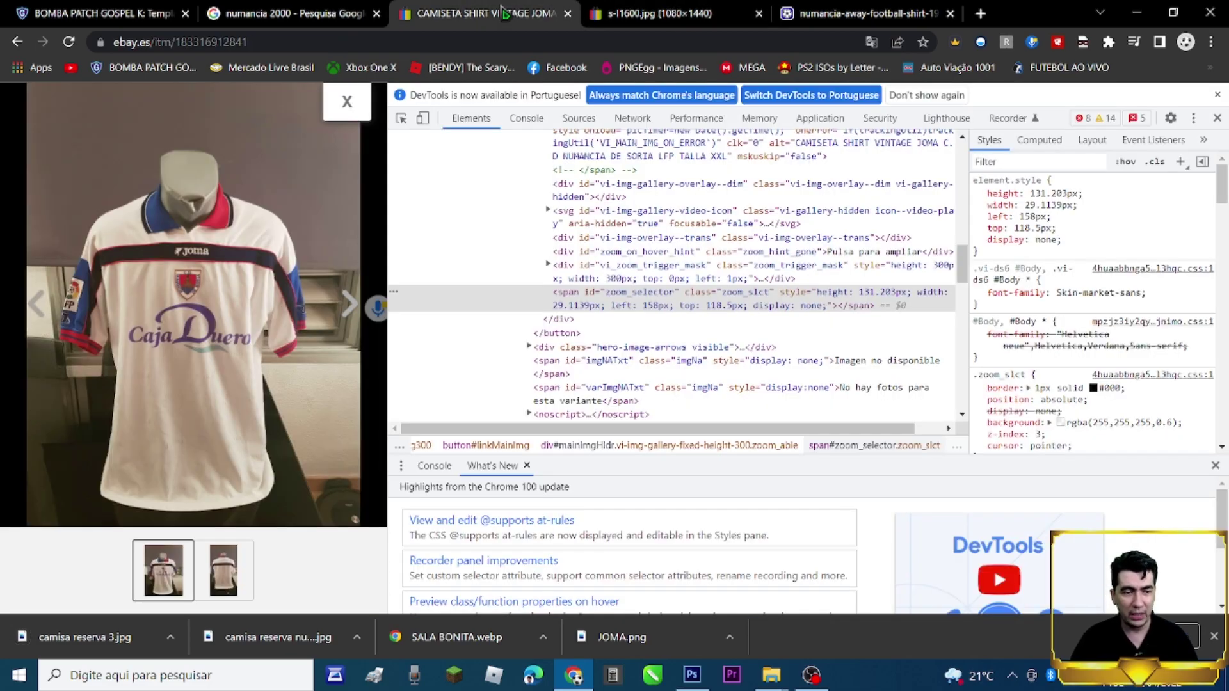
left_click(348, 312)
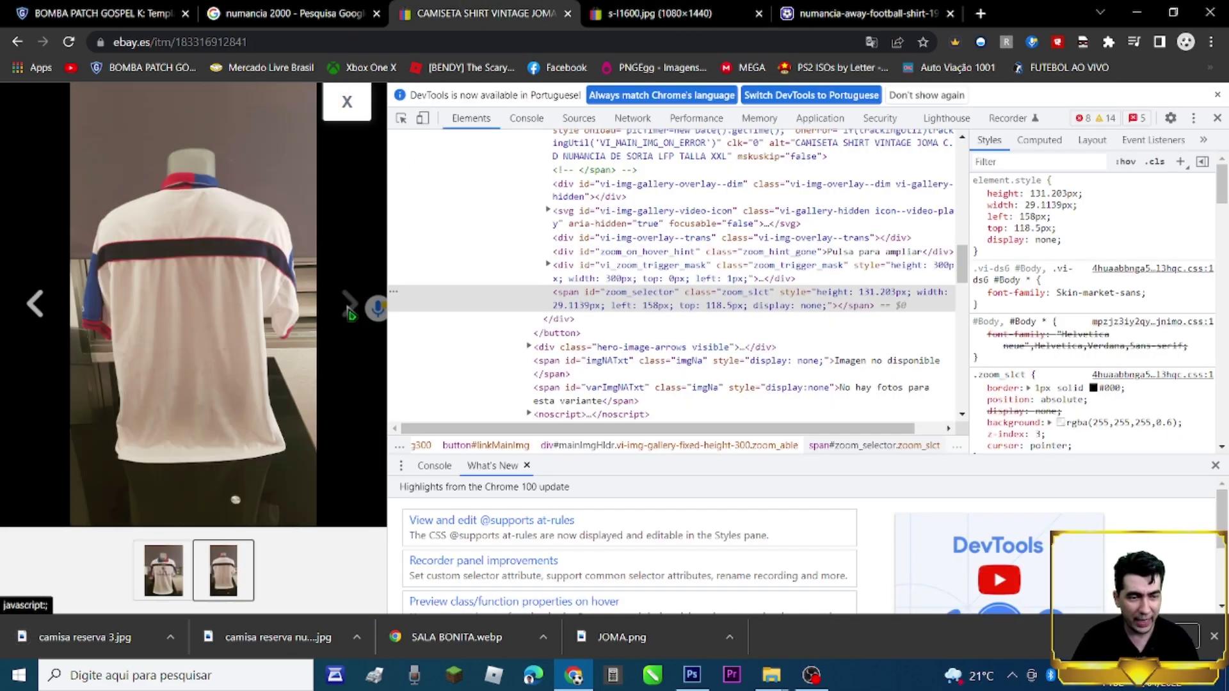
right_click(184, 310)
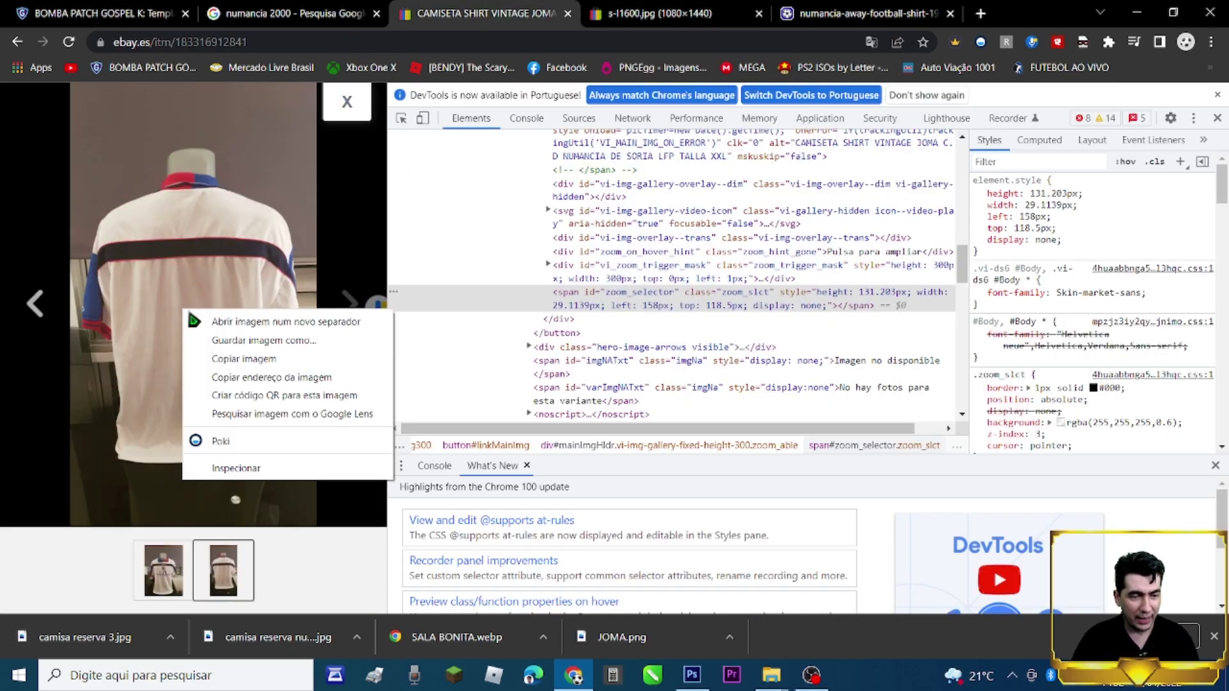
left_click(221, 324)
left_click(755, 12)
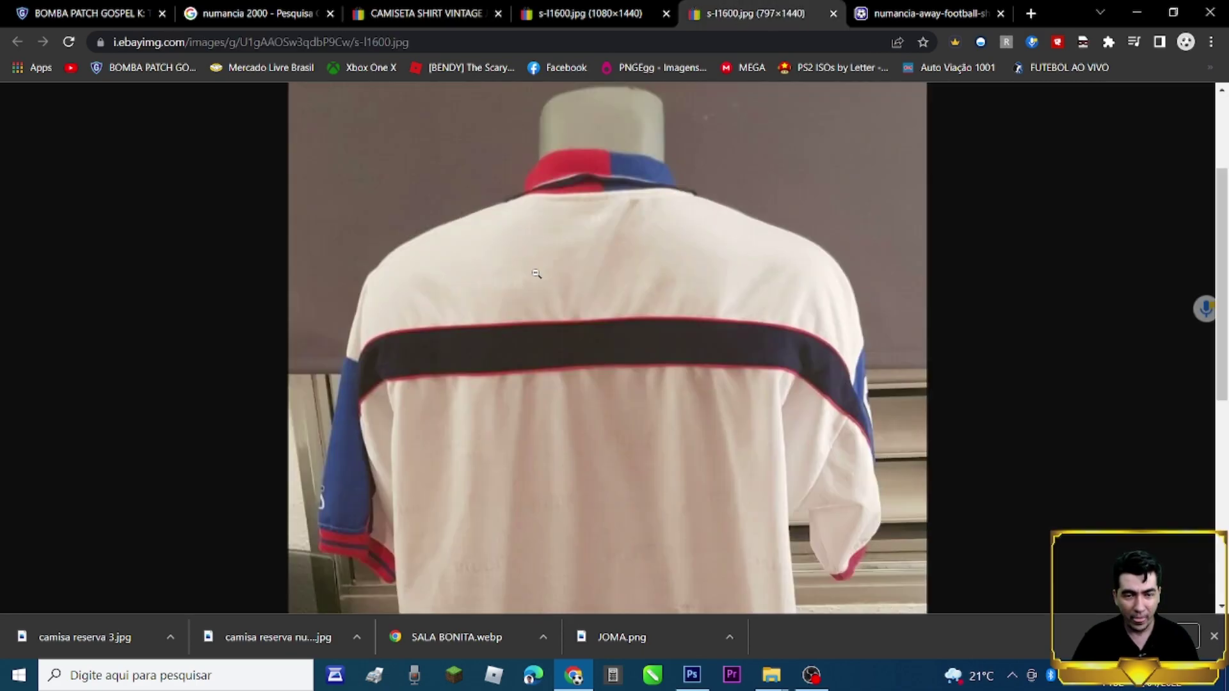
Save the white shirt's back image as "camisa reserva 3 costas" in the Numancia folder
right_click(537, 273)
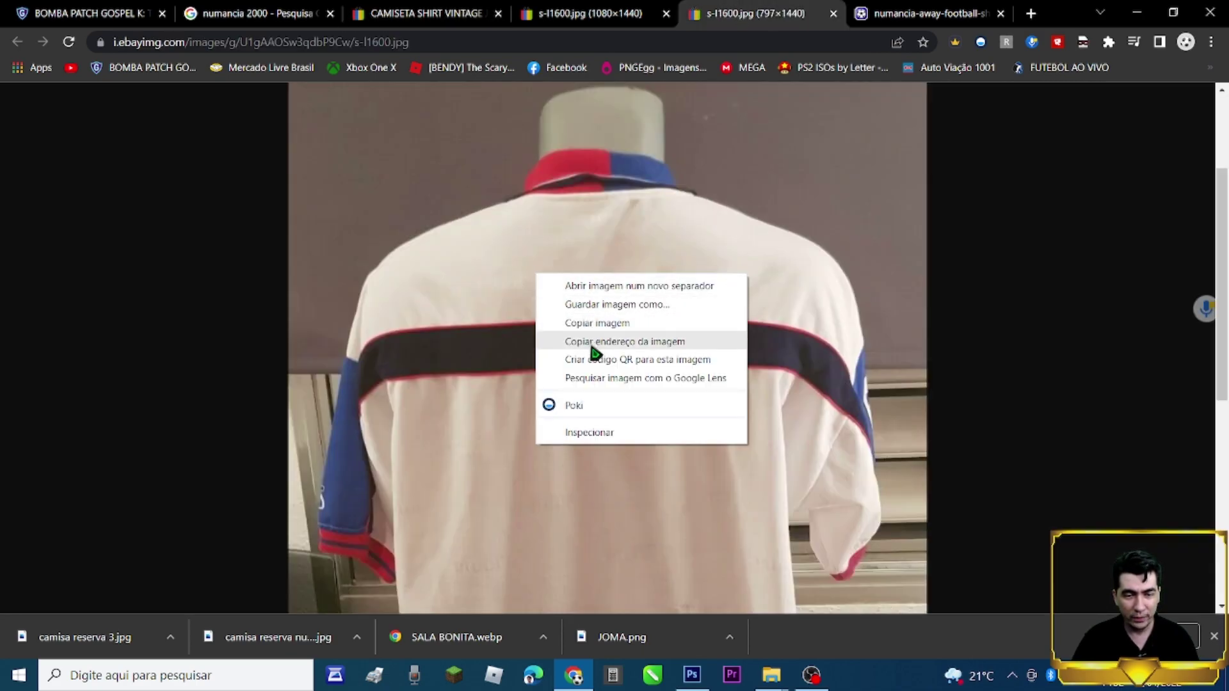
left_click(602, 305)
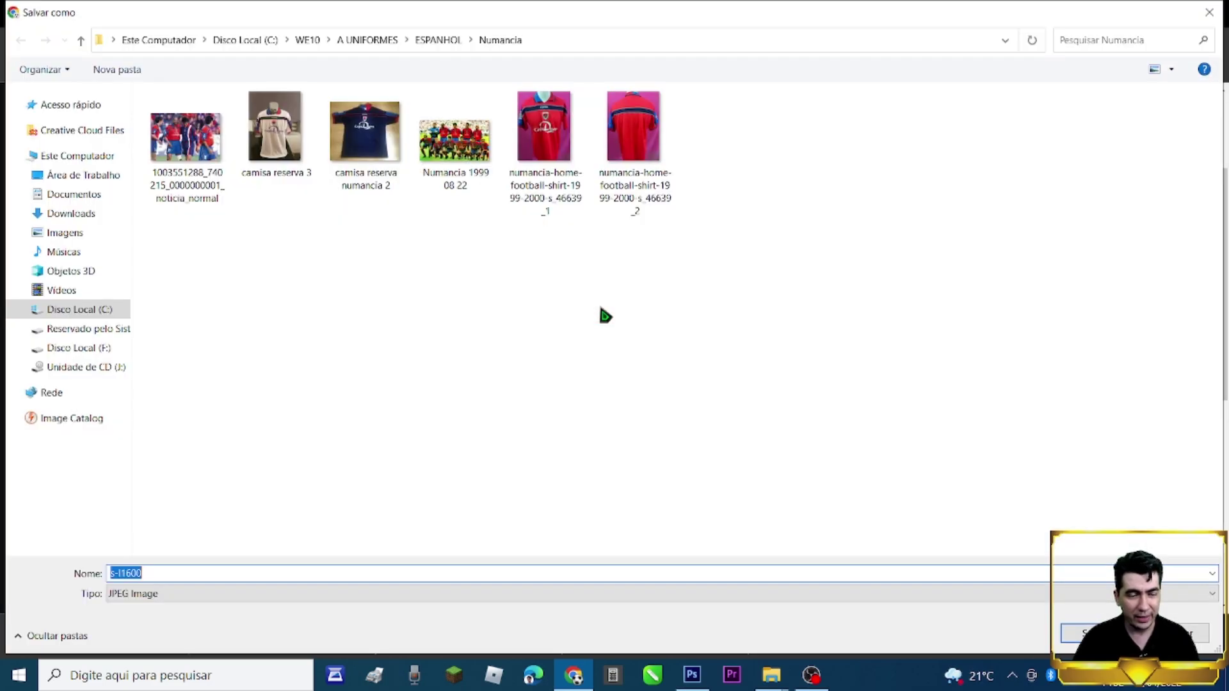
left_click(278, 157)
left_click(256, 574)
double_click(256, 574)
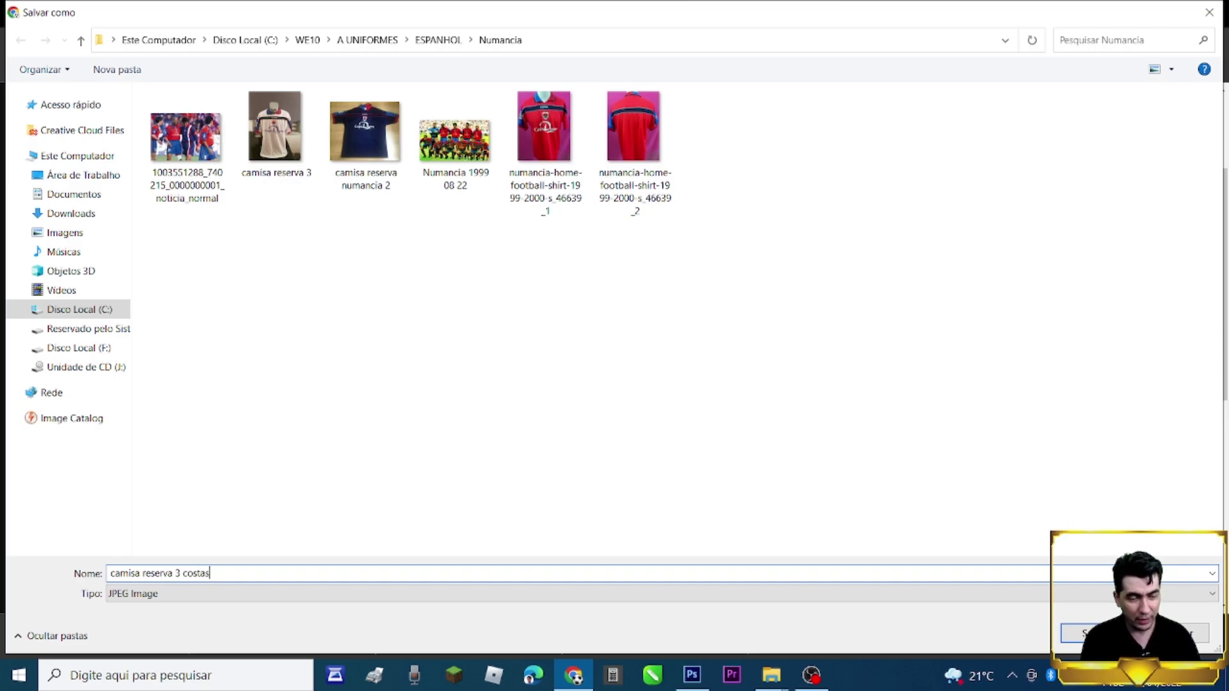
type("costas")
key("Return")
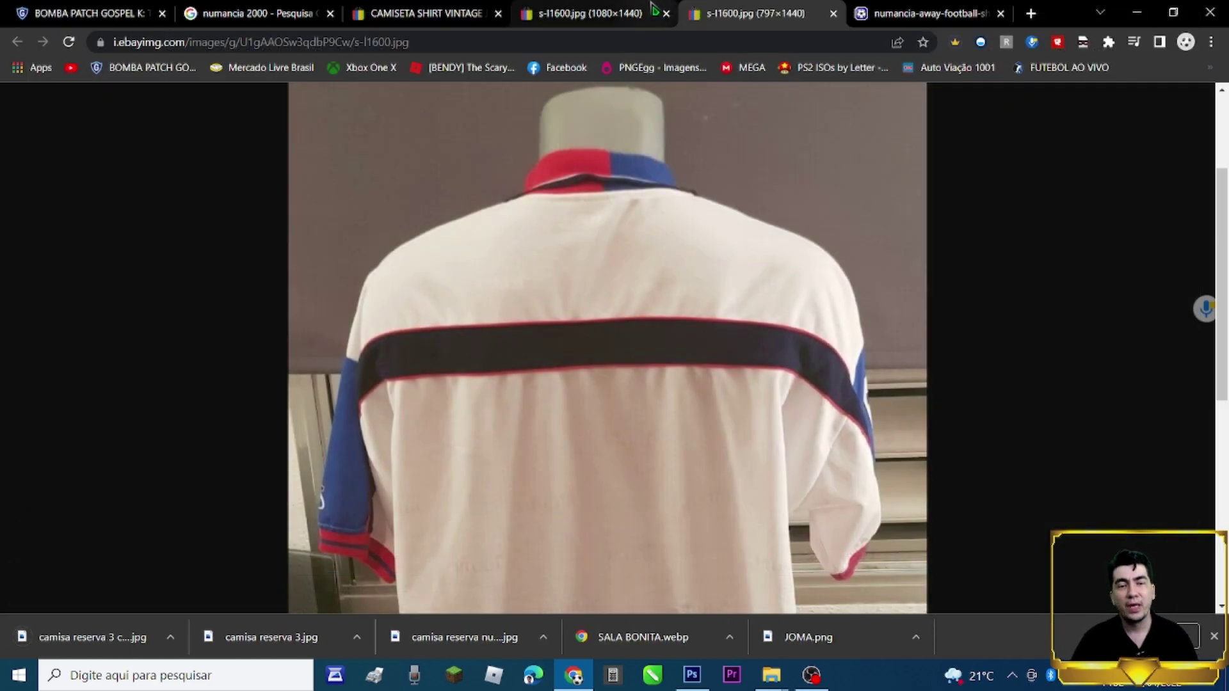
Close both full-size white shirt image tabs and the developer tools on the eBay listing
left_click(653, 9)
left_click(667, 14)
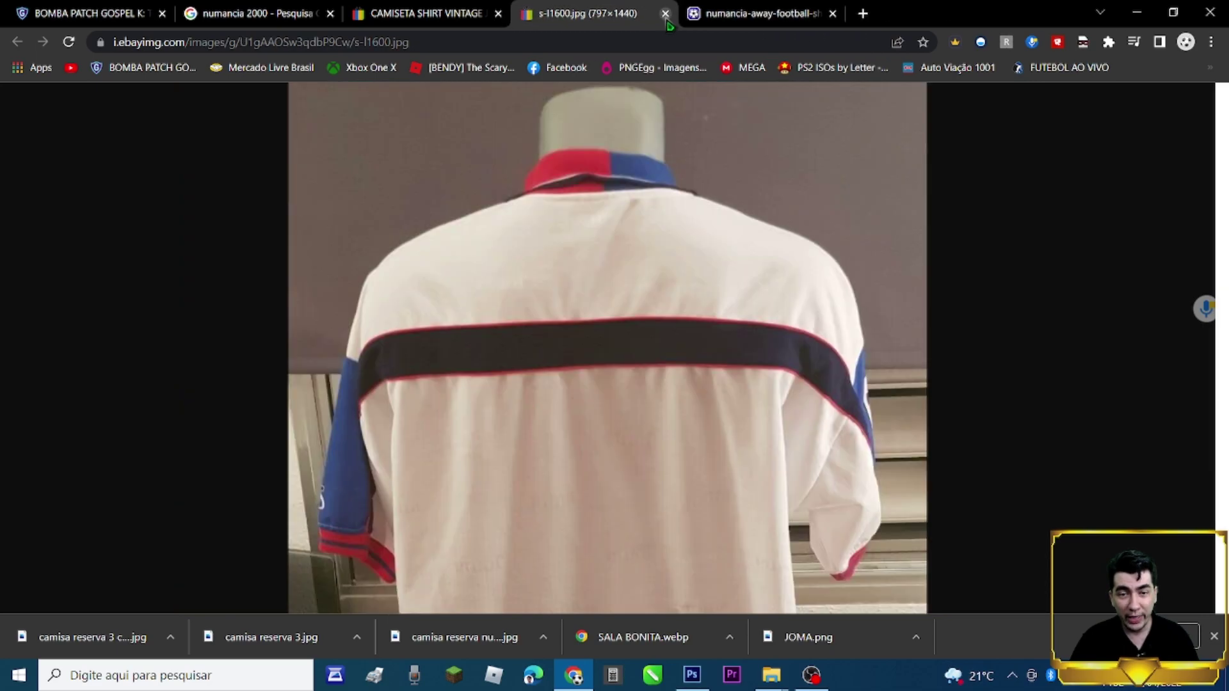
left_click(666, 13)
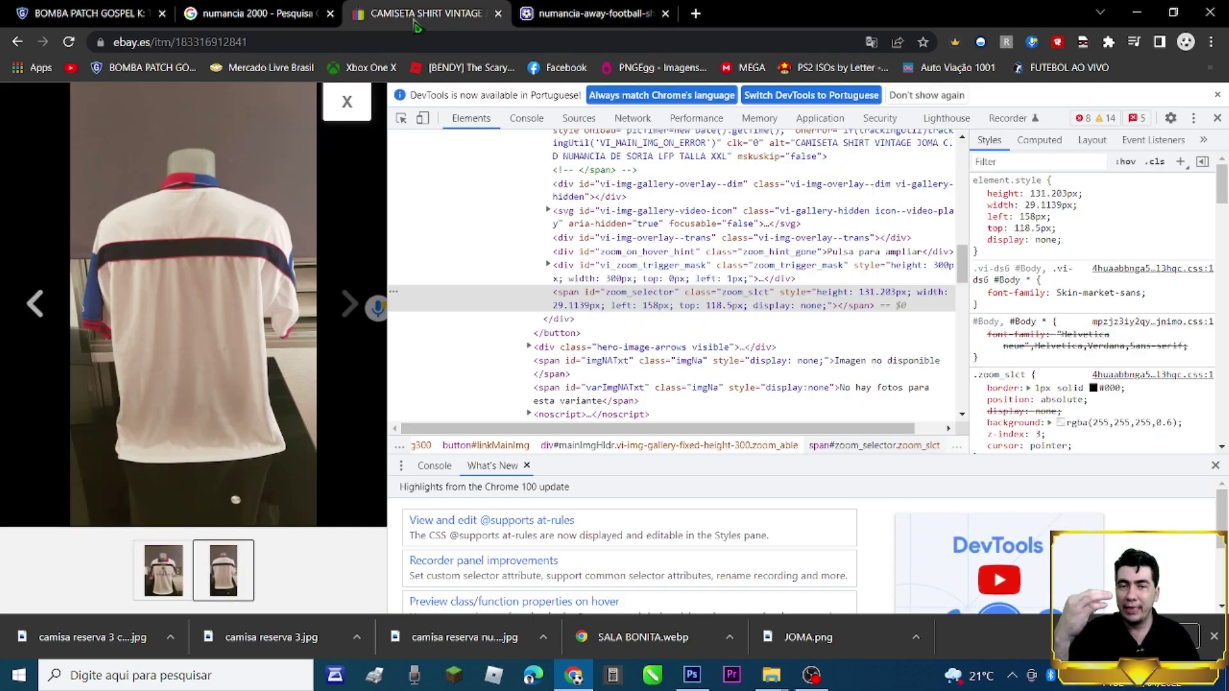
left_click(1218, 119)
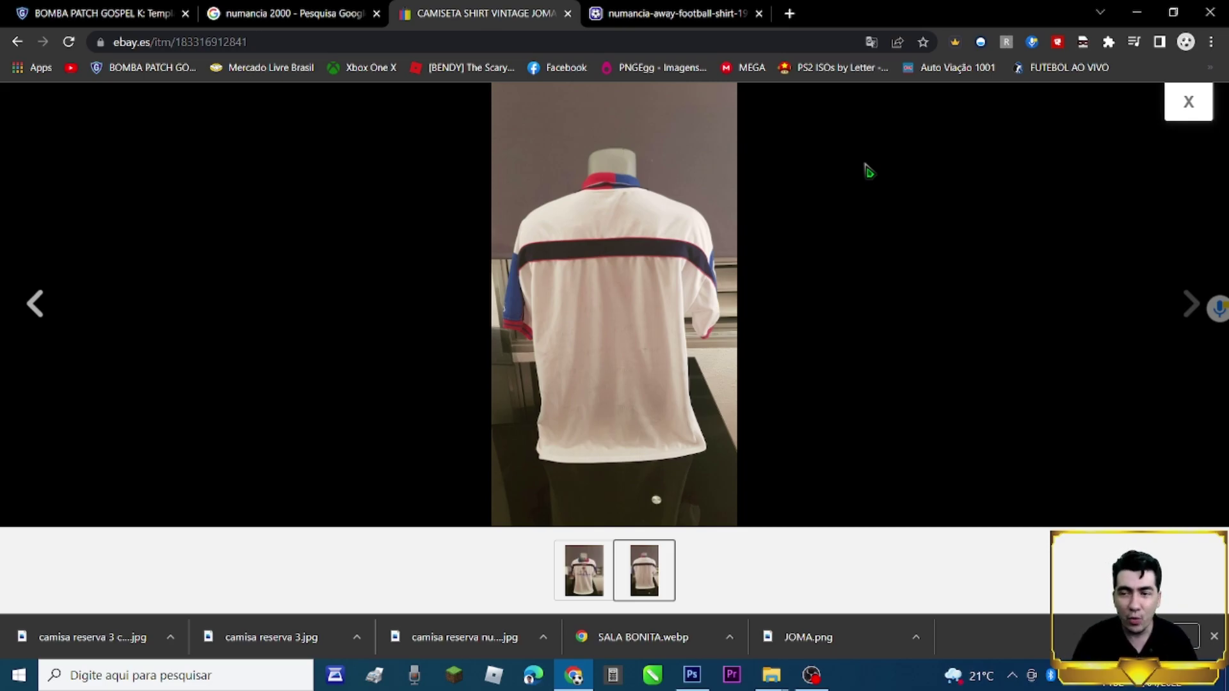
From the "numancia 2000" image results, open the Old Football Shirts page for the navy 1999-2000 away shirt
left_click(278, 24)
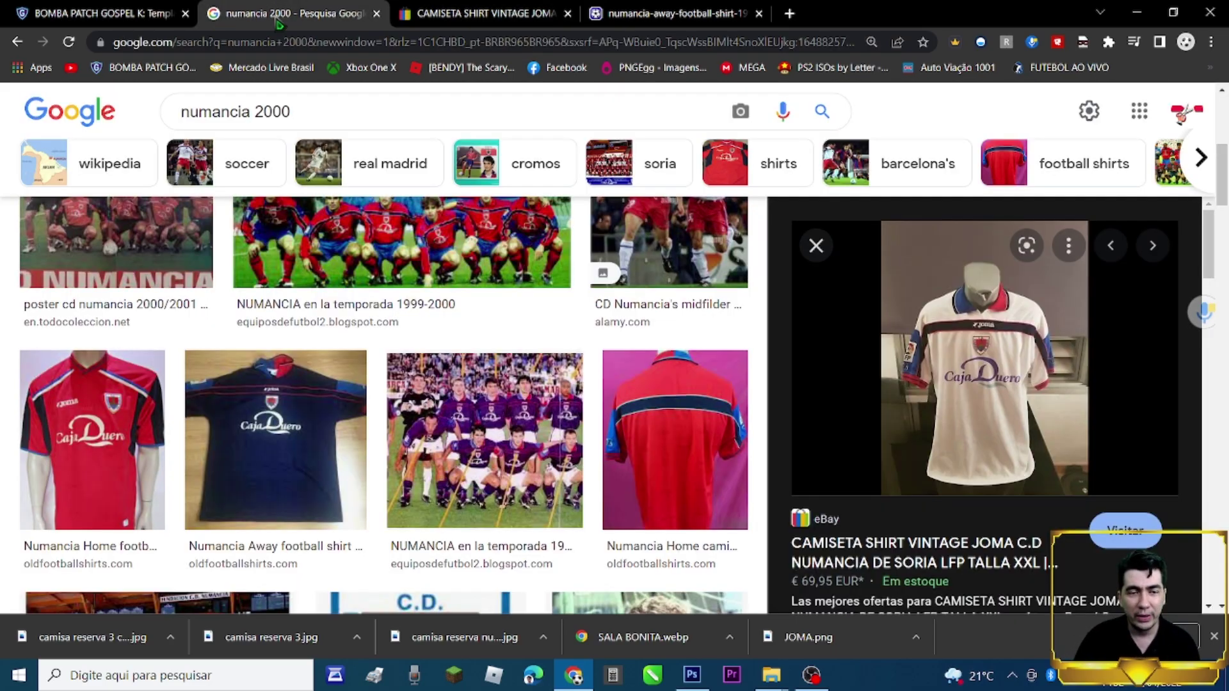
left_click(293, 392)
scroll(905, 335, "down", 2)
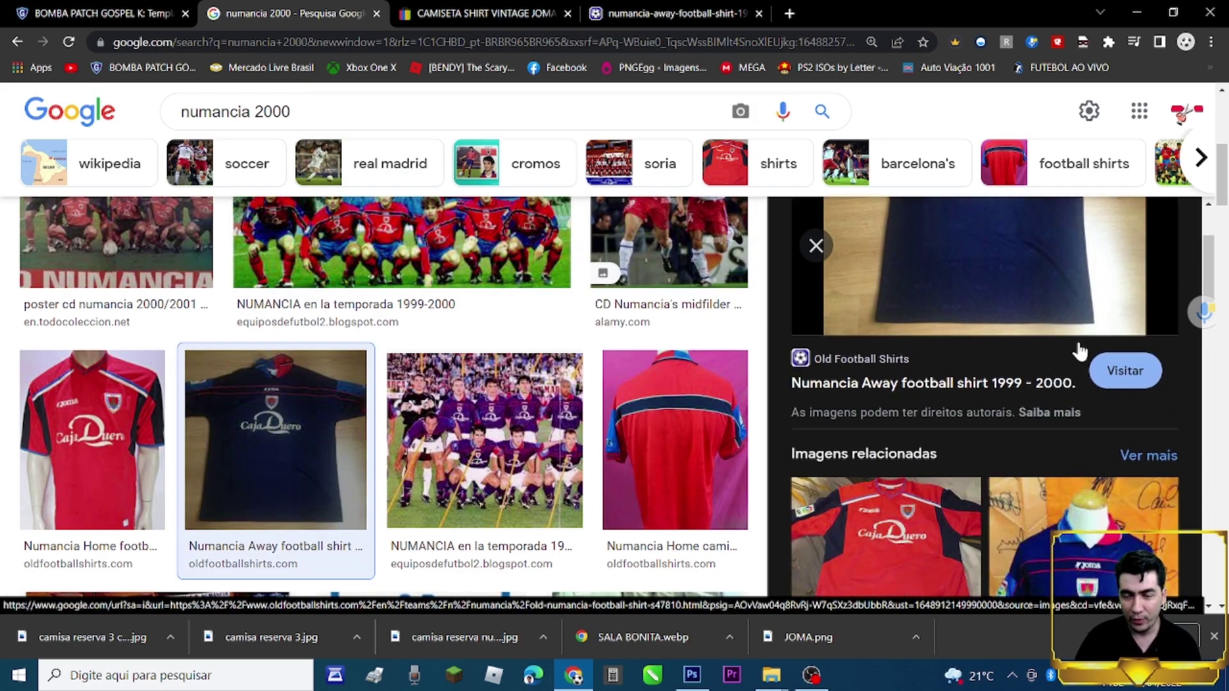
left_click(1121, 373)
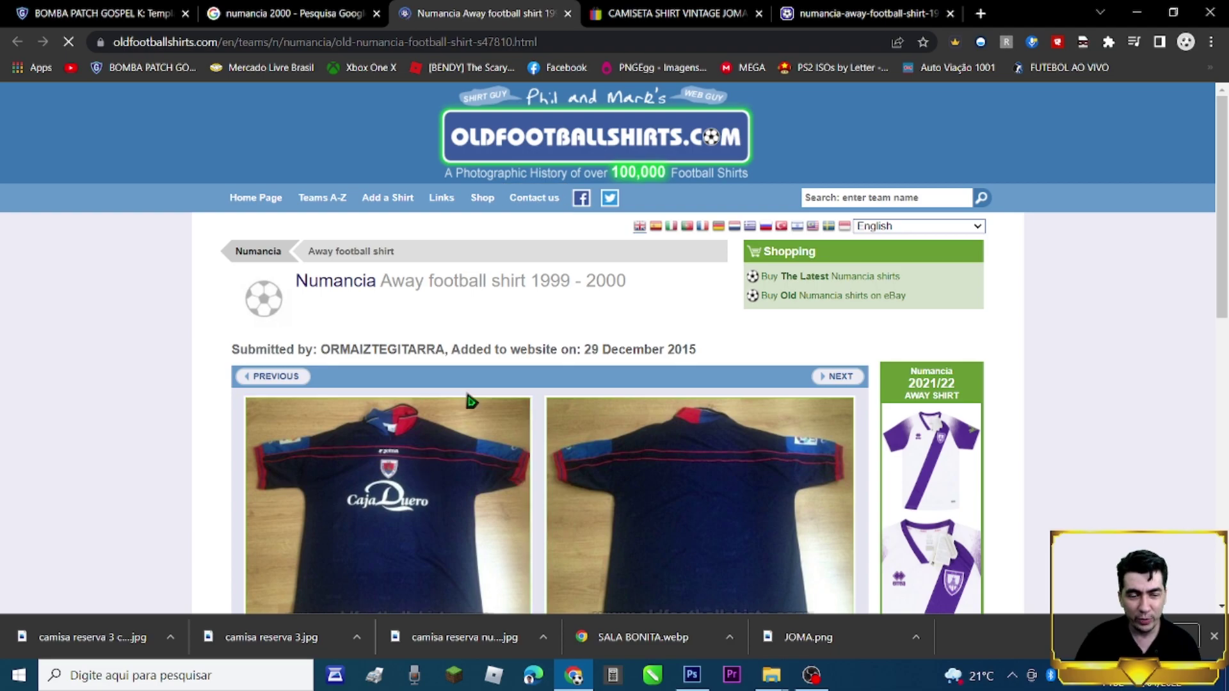
Inspect the navy shirt's back photo in the developer tools and copy its thumbnail source path
scroll(472, 401, "down", 2)
right_click(603, 378)
left_click(646, 362)
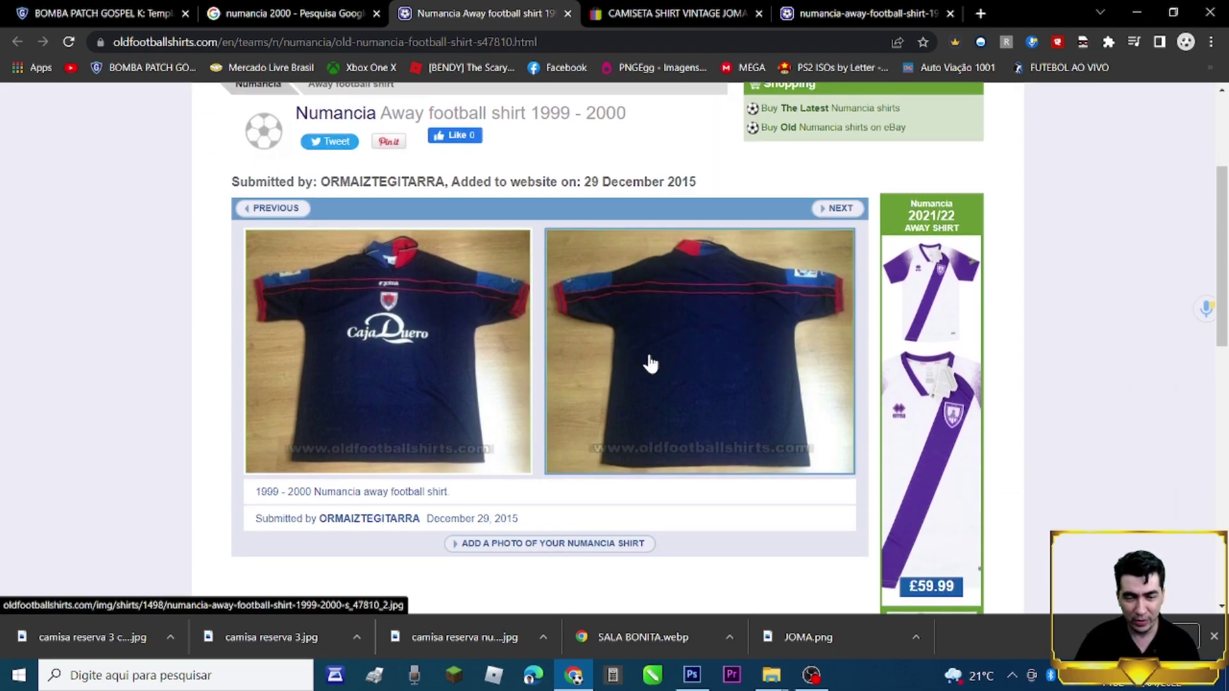
scroll(236, 423, "down", 2)
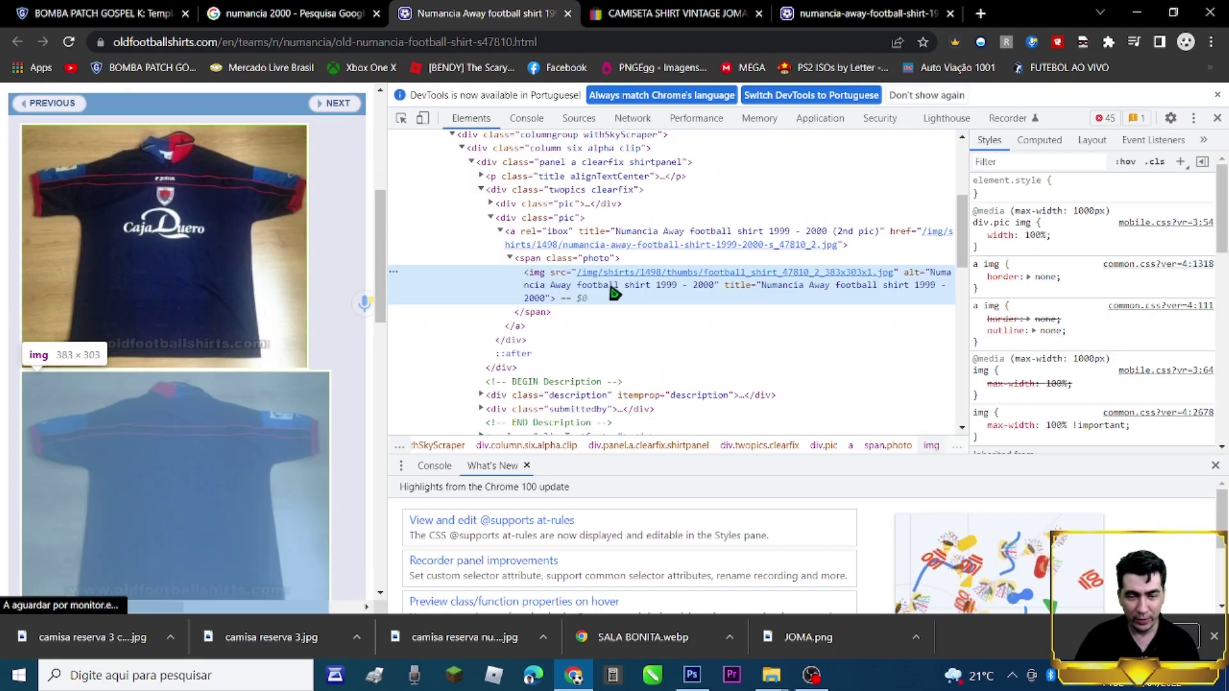
mouse_move(754, 274)
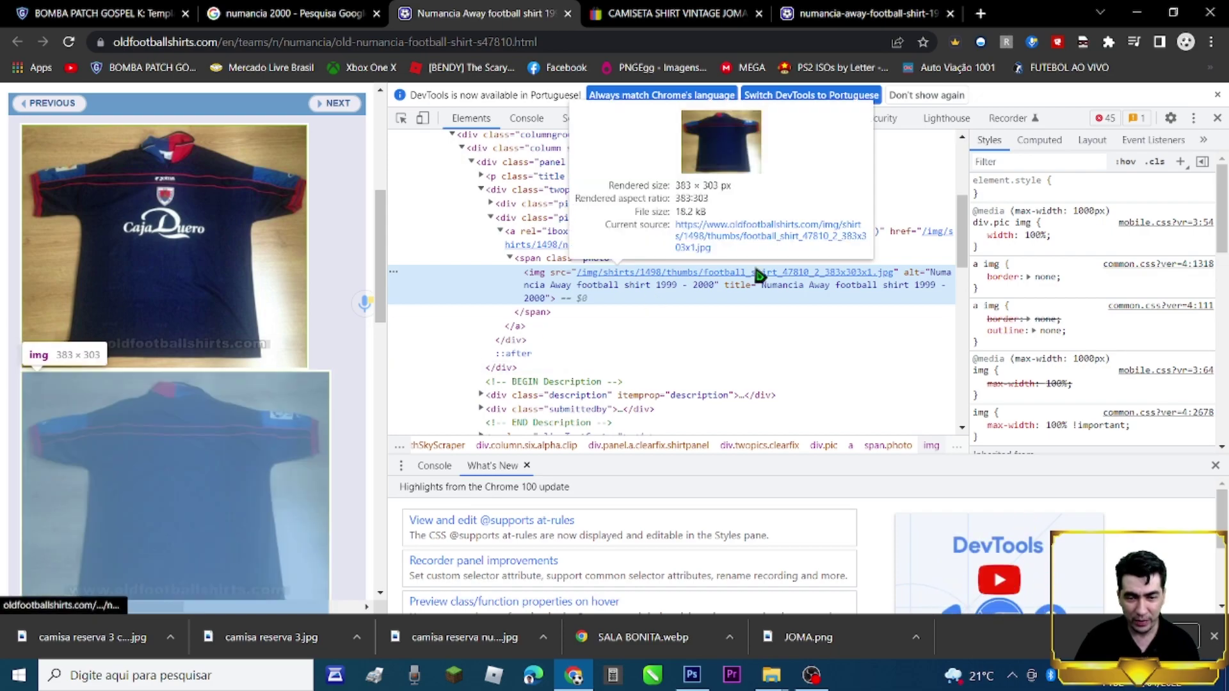
double_click(749, 277)
key("ctrl+c")
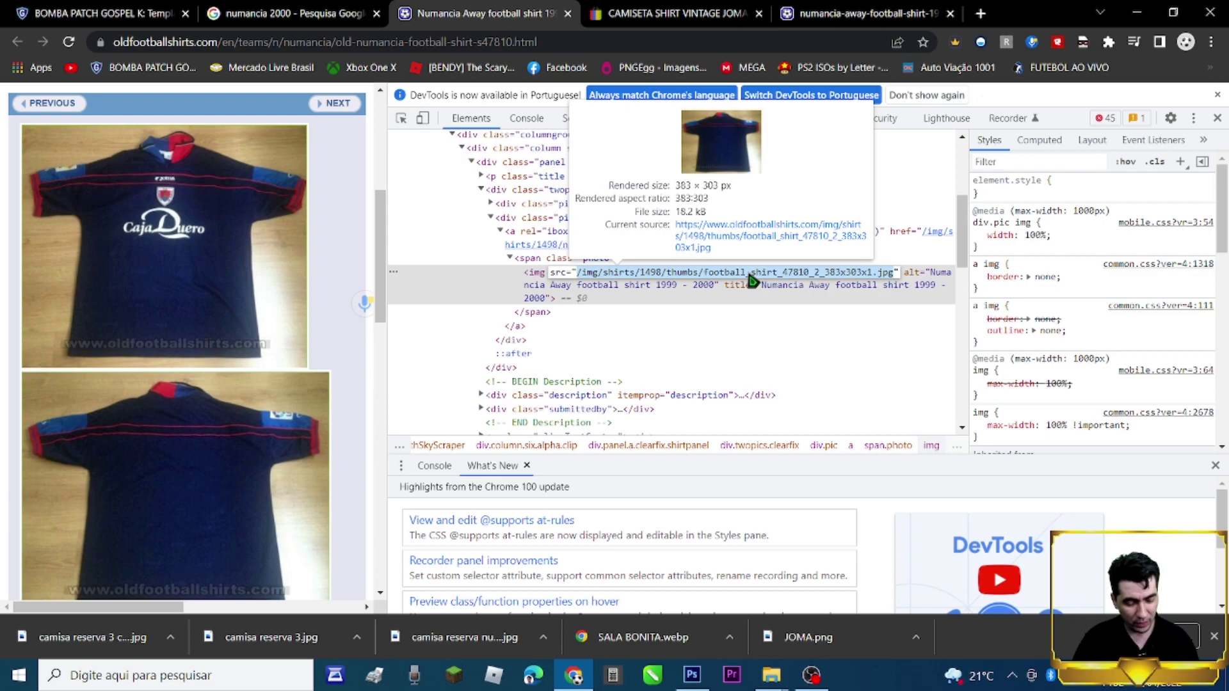
Try to open the copied image path in the existing navy away shirt image tab
left_click(817, 25)
left_click(775, 42)
key("ctrl+v")
key("Return")
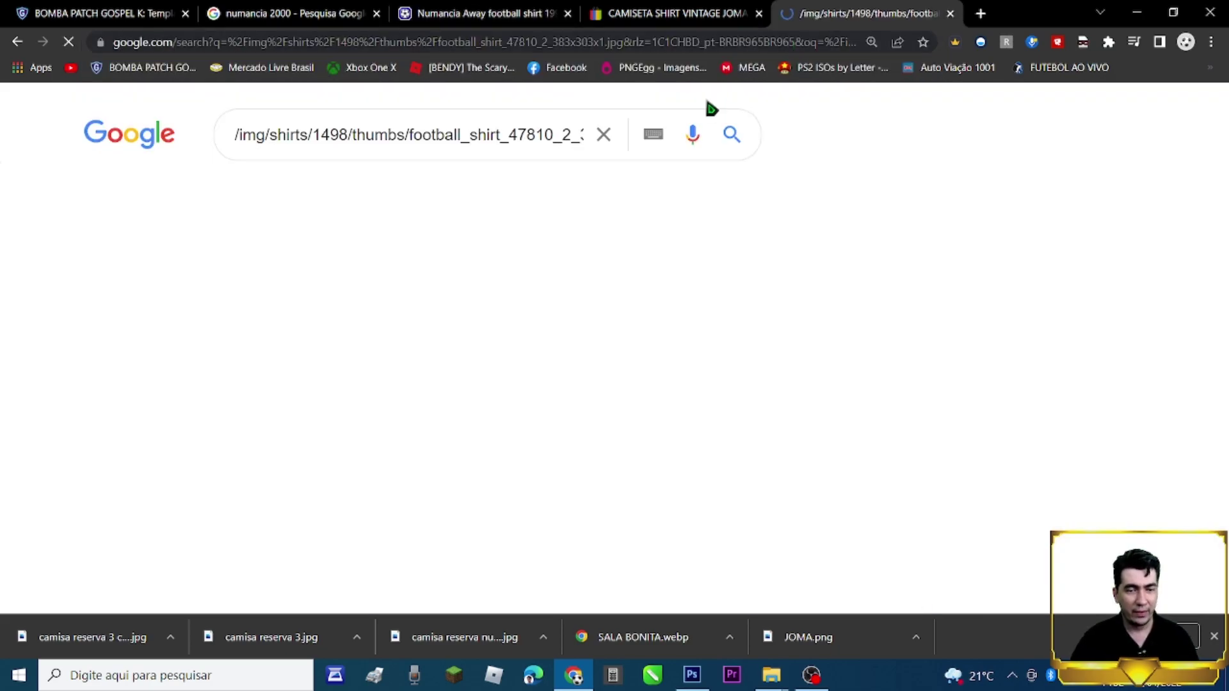
double_click(456, 42)
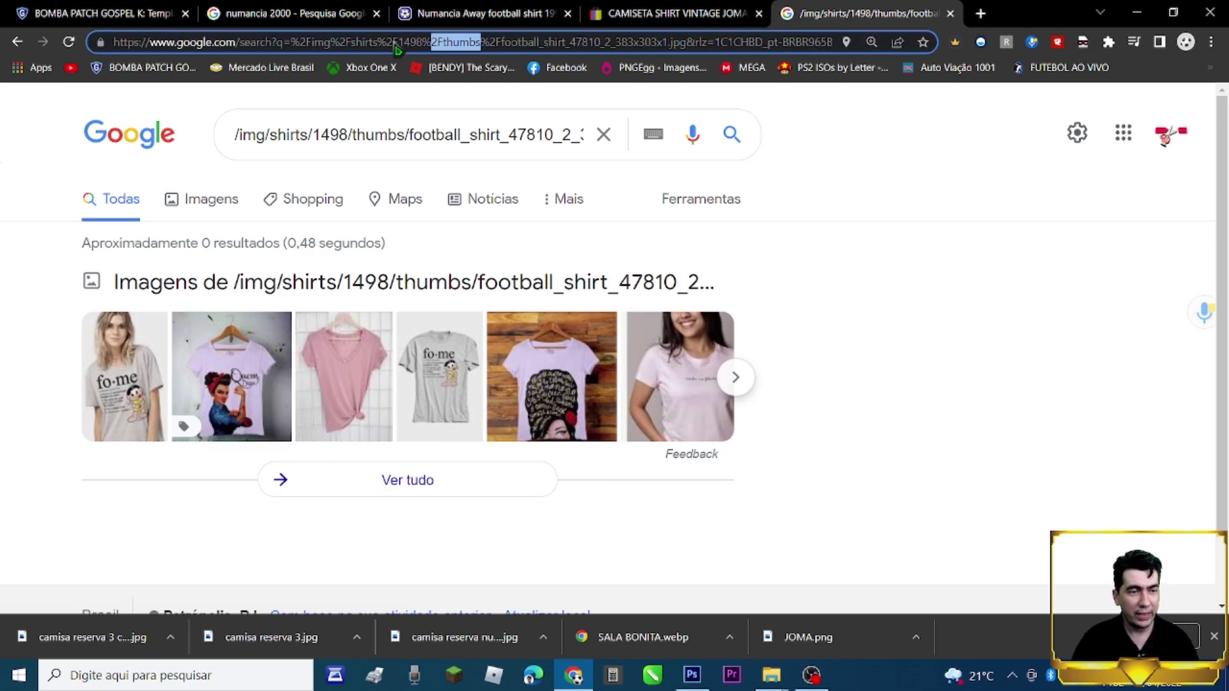
left_click(660, 12)
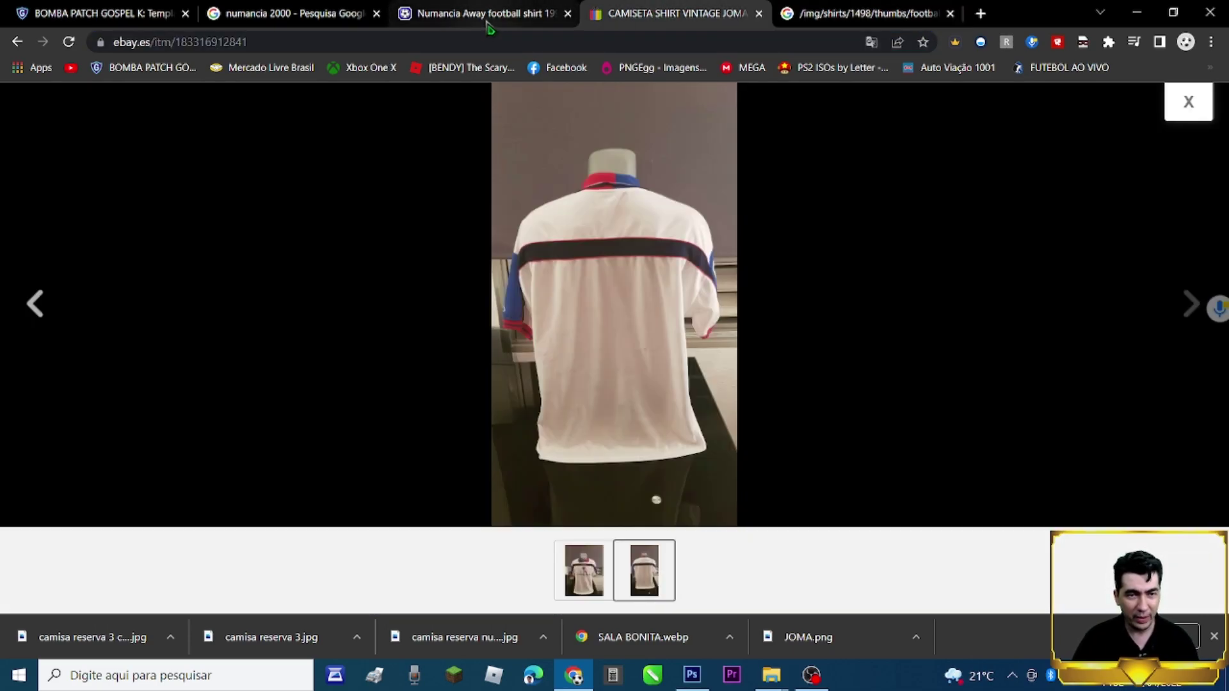
Go back to the Old Football Shirts page and open the navy shirt's linked back photo in a new tab
left_click(490, 14)
scroll(351, 260, "down", 3)
right_click(262, 340)
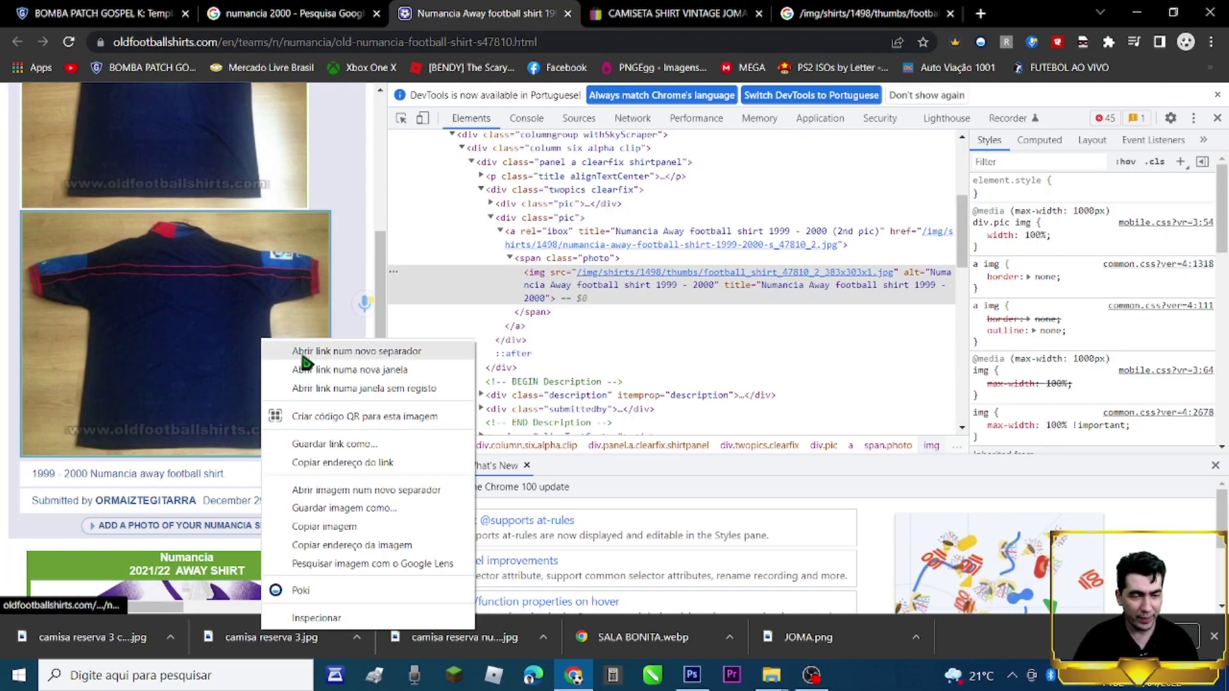
left_click(346, 351)
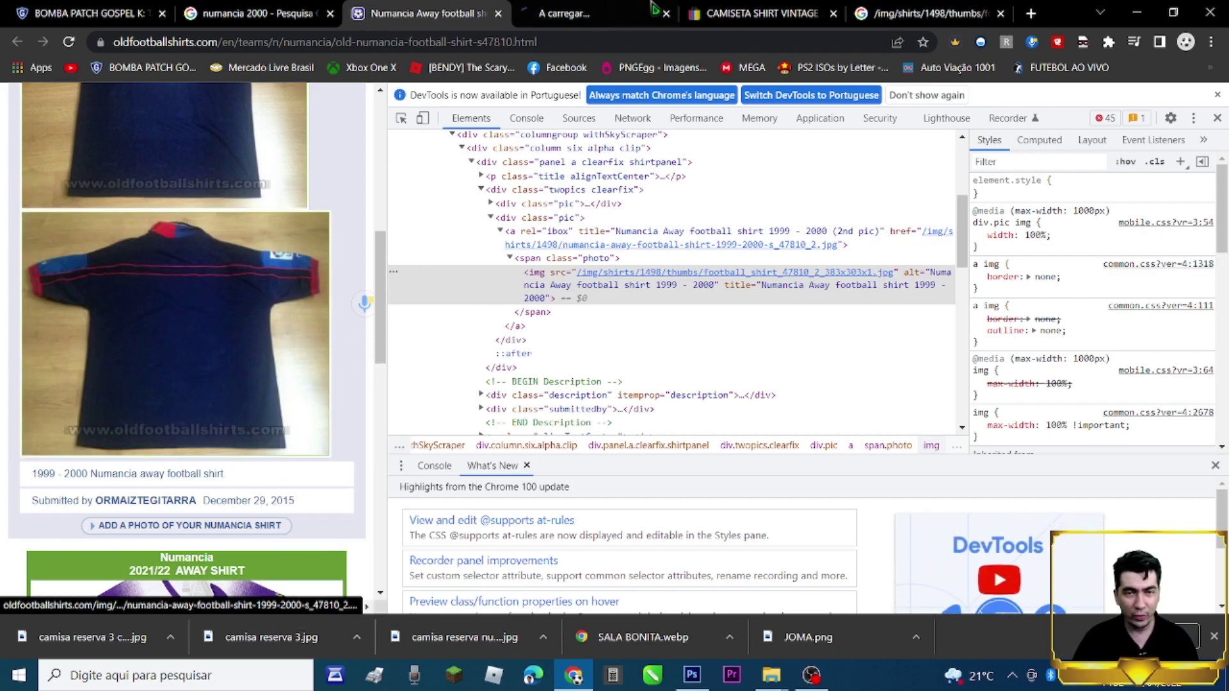
left_click(592, 12)
Save the navy shirt's back image as "camisa reserva numancia 2 costas" in the Numancia folder
right_click(547, 298)
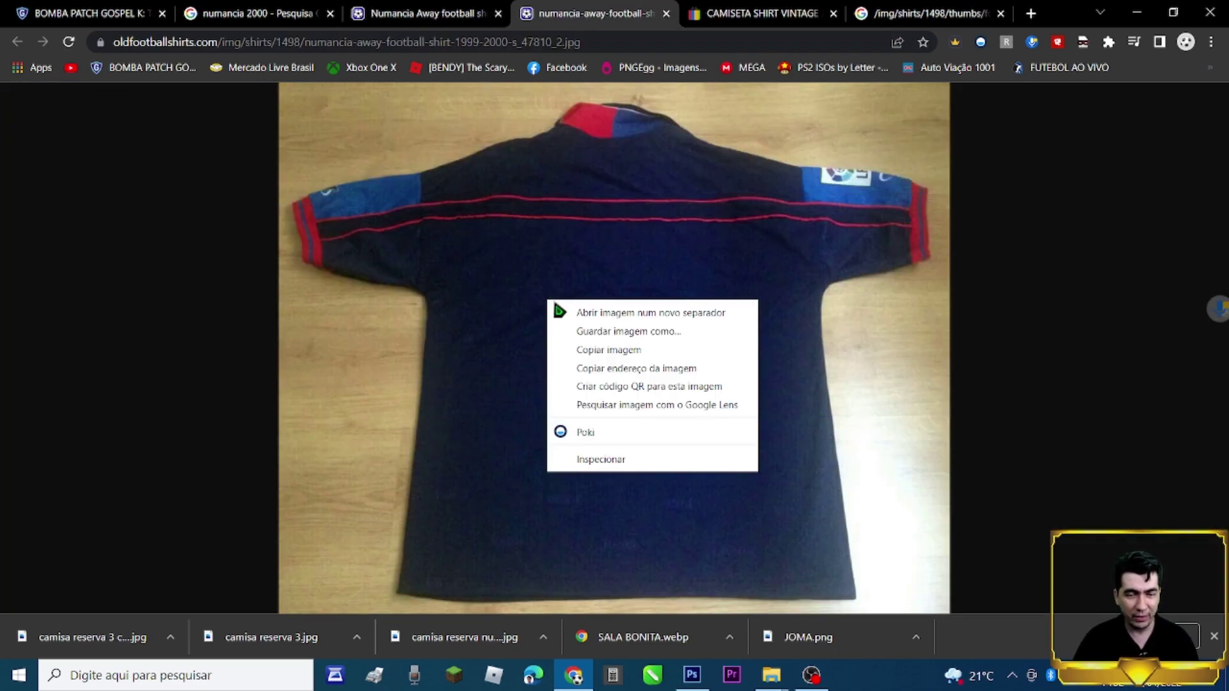
left_click(578, 332)
left_click(455, 137)
left_click(373, 576)
double_click(342, 575)
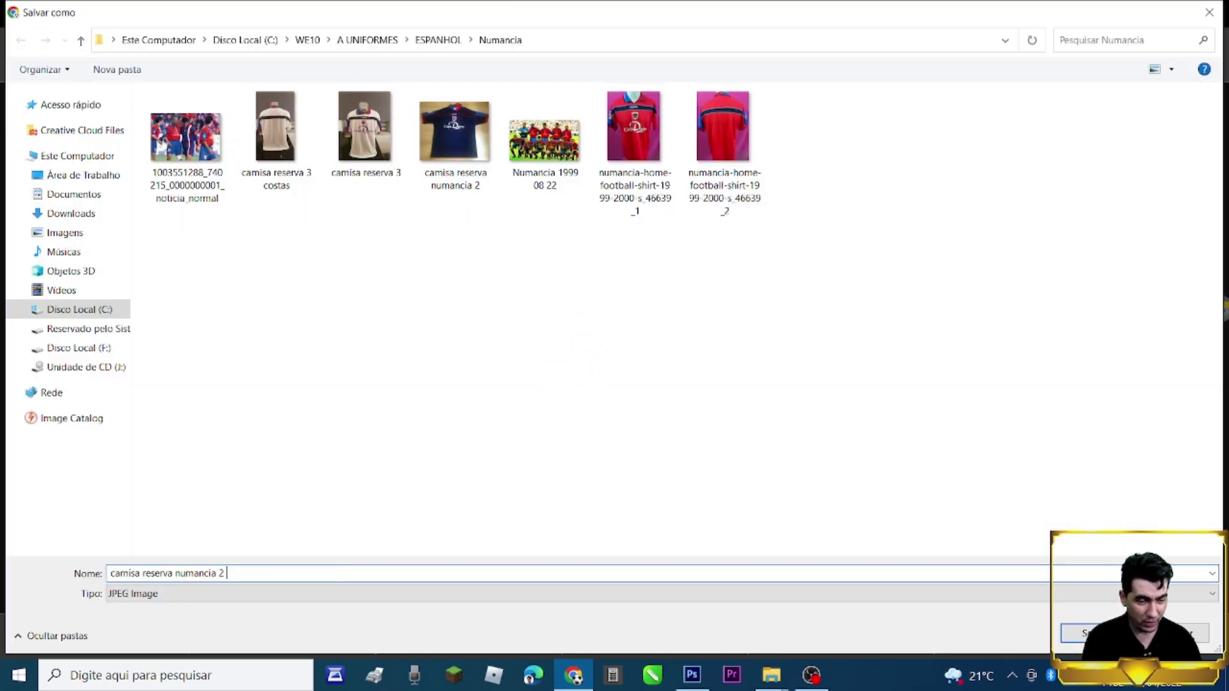
type("costas")
key("Return")
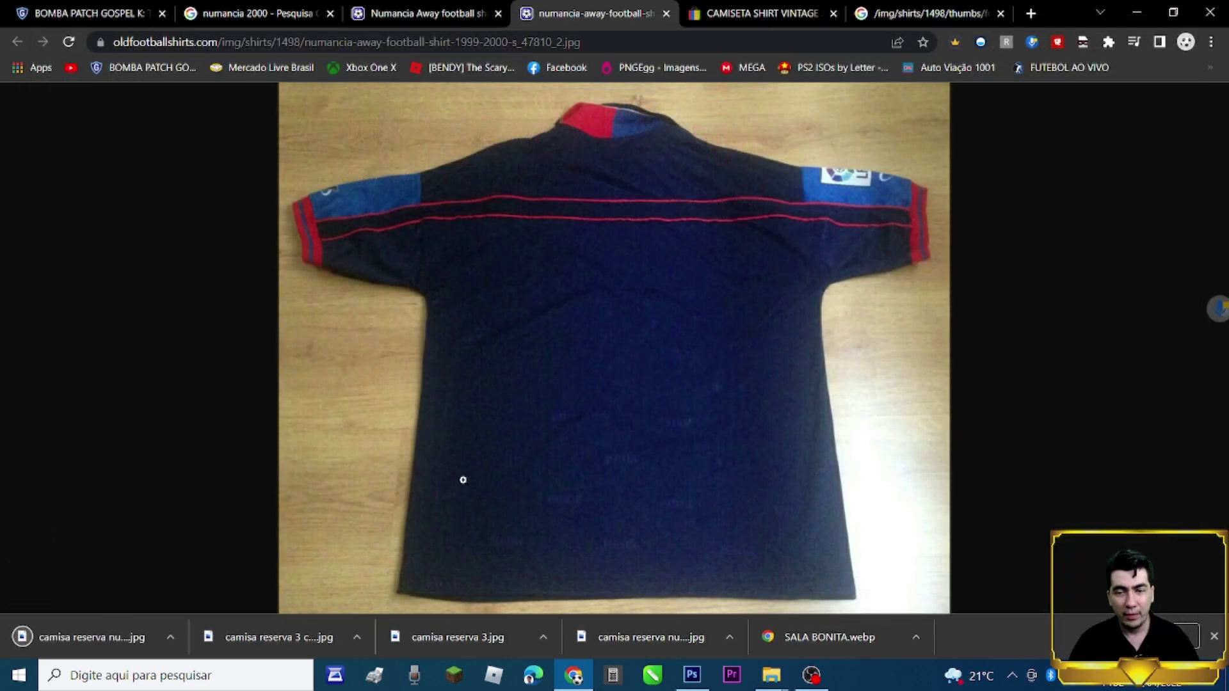
Close the shirt page, image, eBay and extra search tabs, and dismiss the image preview in the "numancia 2000" results
left_click(429, 14)
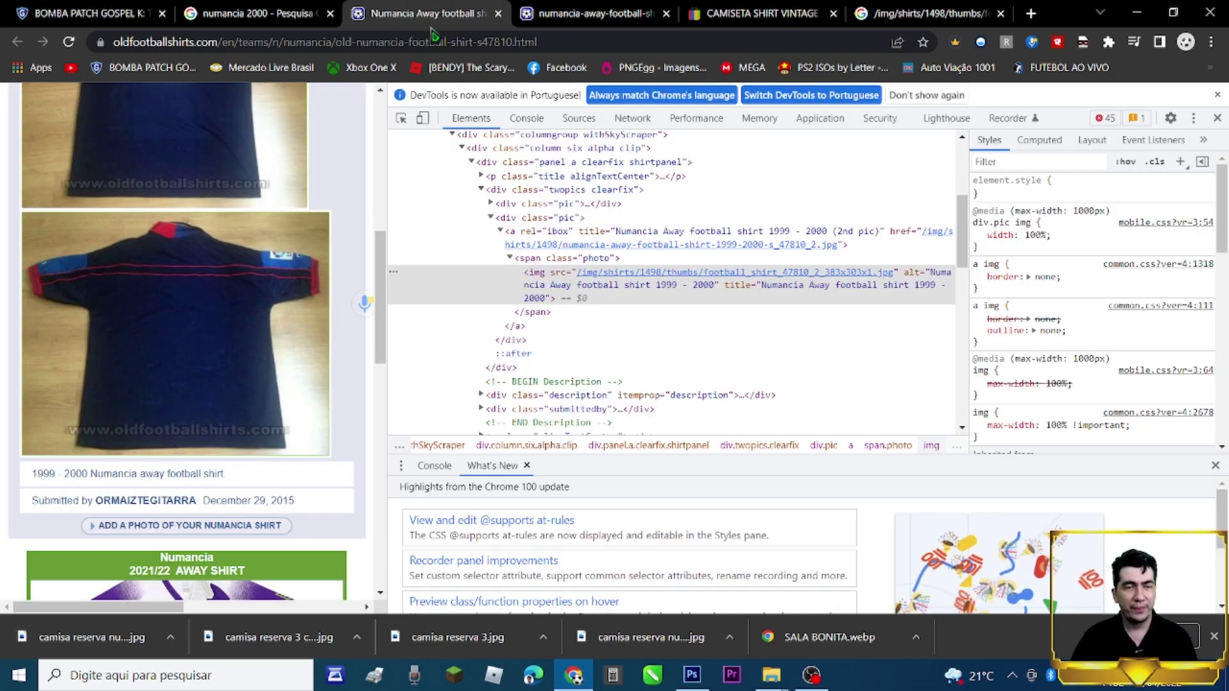
left_click(257, 13)
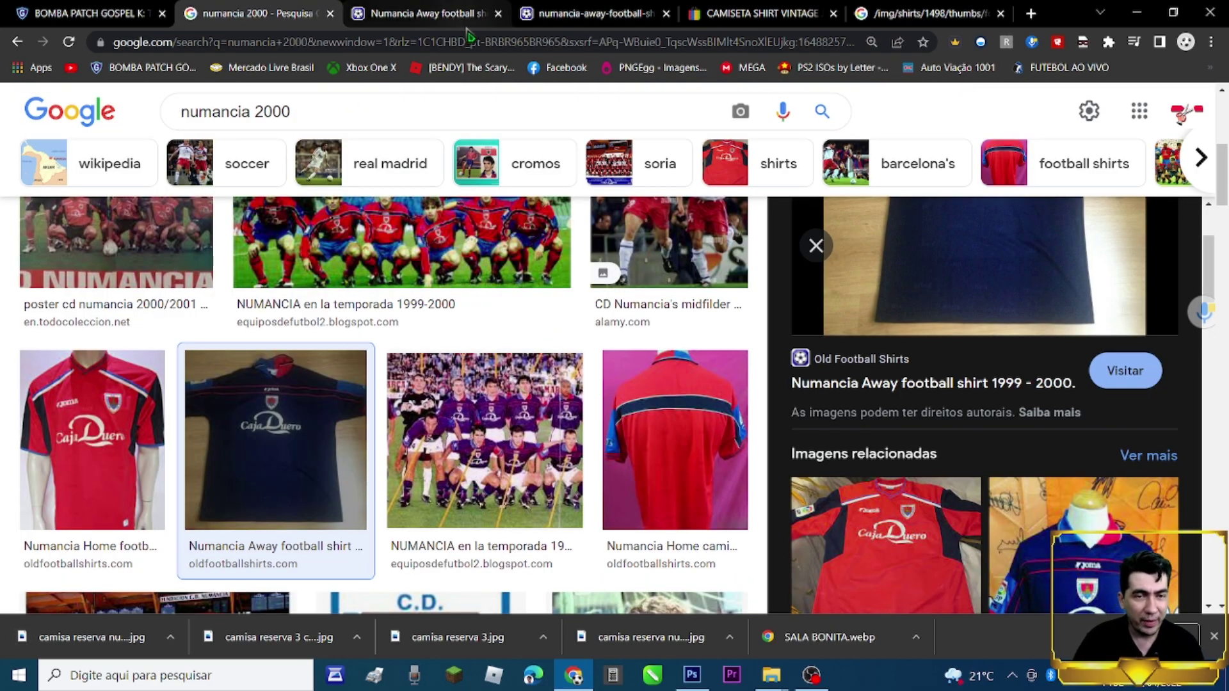
left_click(498, 14)
left_click(498, 13)
left_click(498, 14)
left_click(460, 13)
left_click(816, 245)
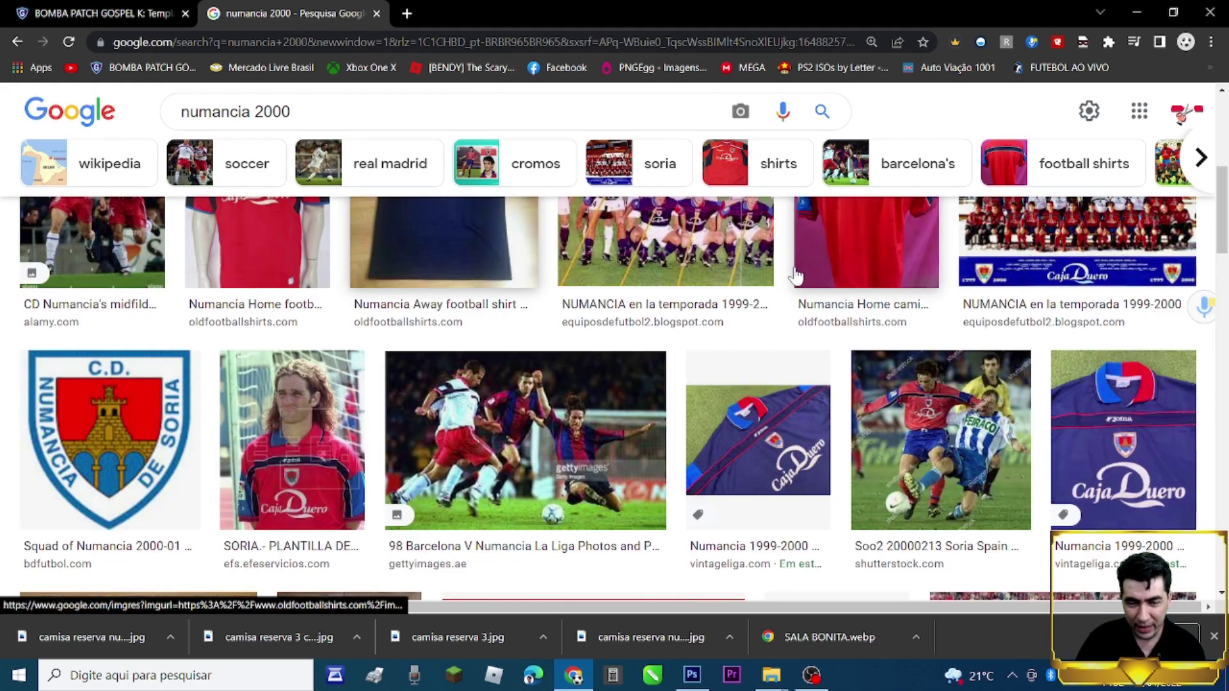
Save the Getty Images Barcelona v Numancia photo as "calção reserva do numancia" in the Numancia folder
left_click(466, 441)
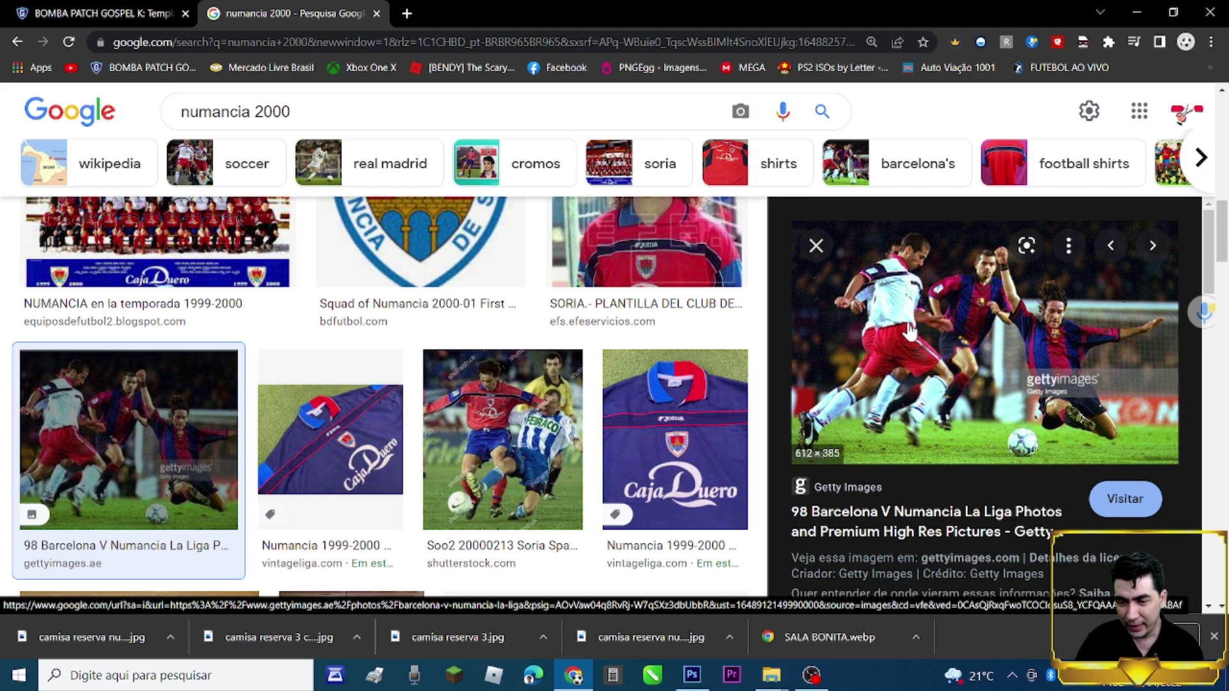
right_click(891, 362)
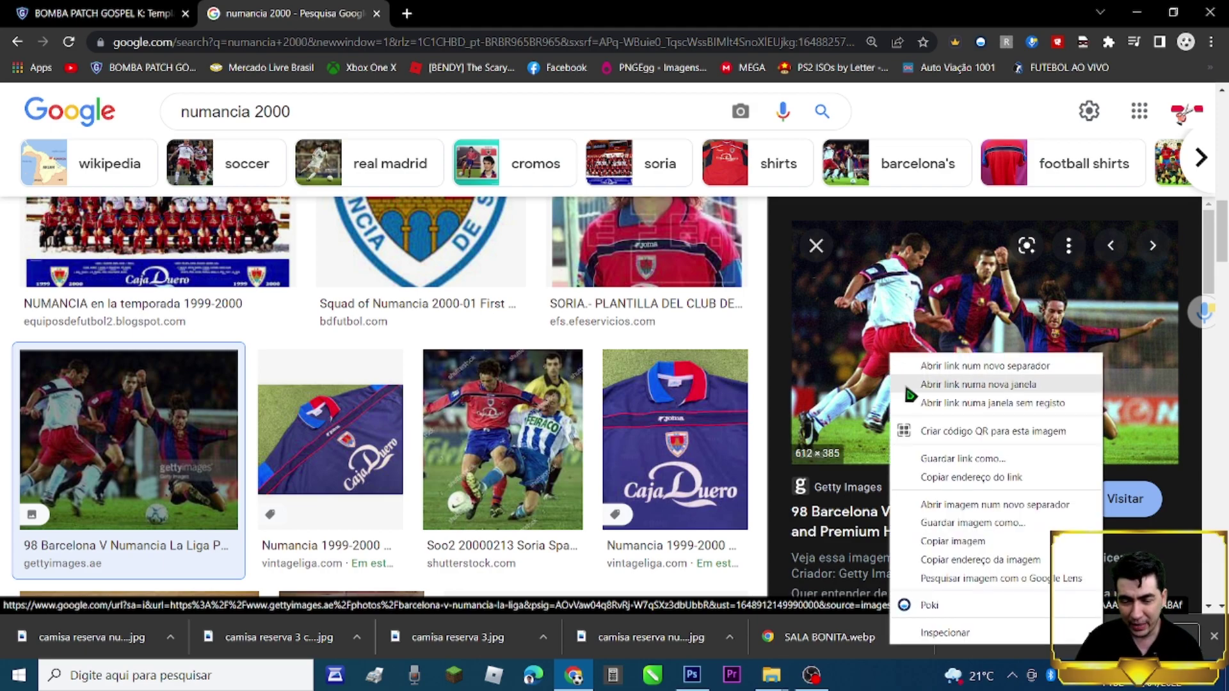
left_click(955, 523)
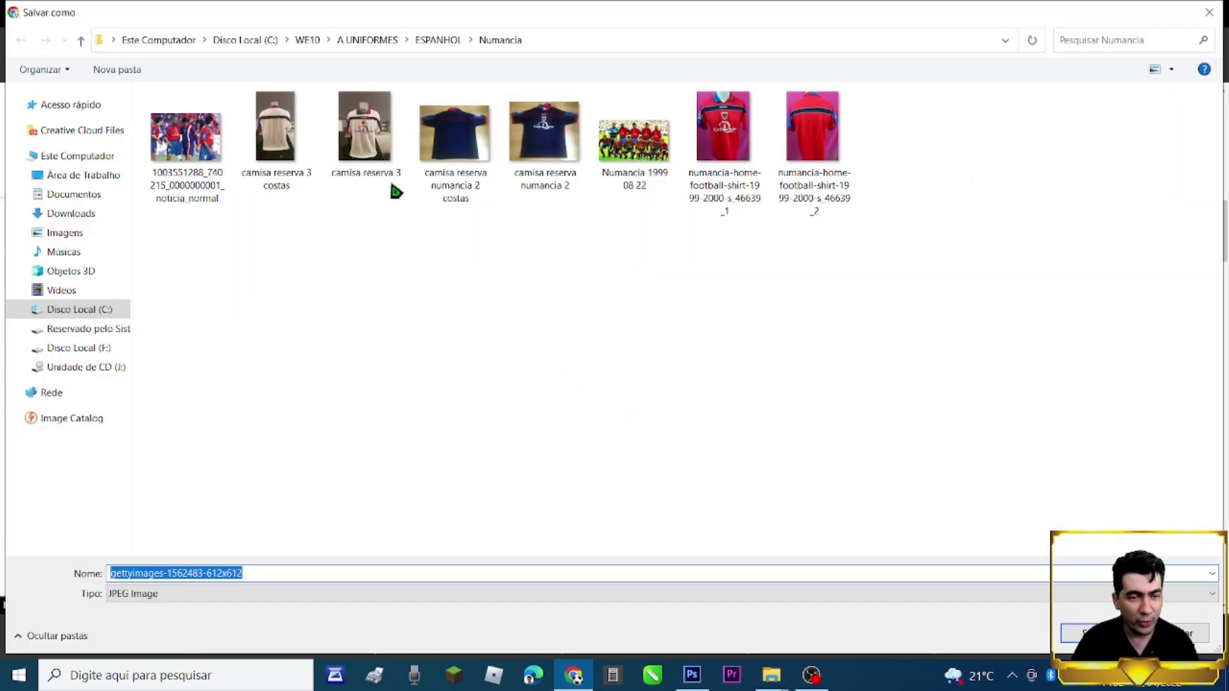
type("calção reserva do nu")
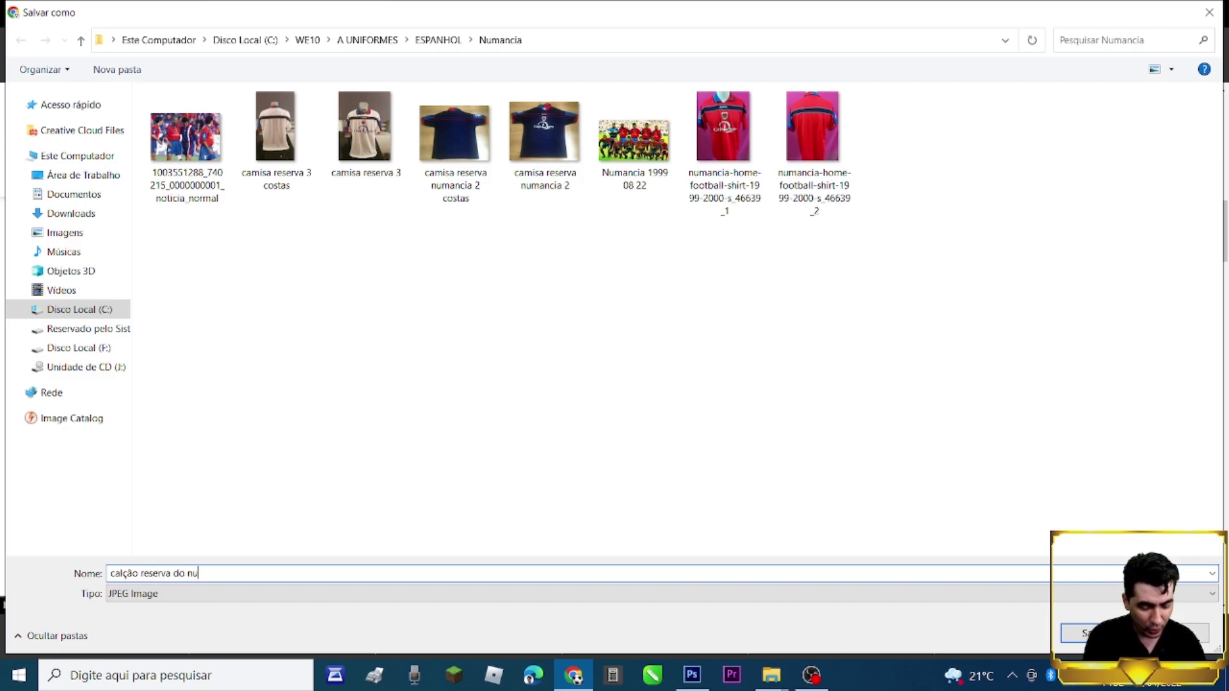
type("umancia")
key("Return")
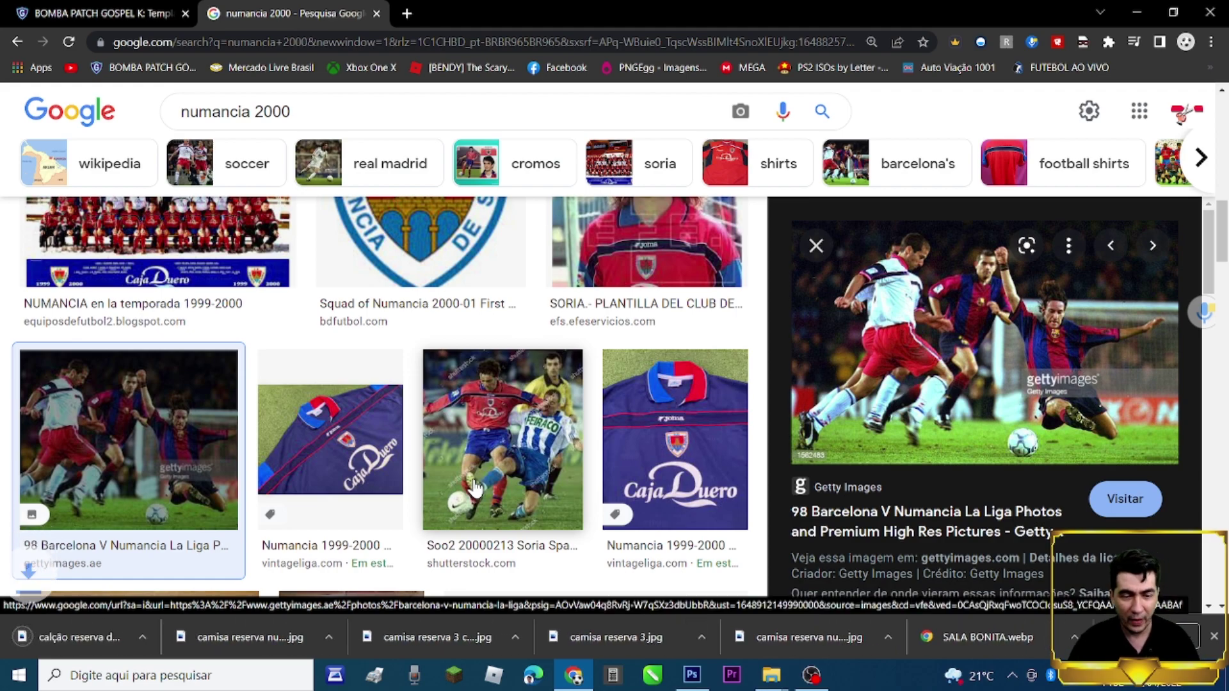
Preview the Shutterstock photo of Numancia against Deportivo and browse the "numancia 2000" image results for more kit photos
left_click(512, 472)
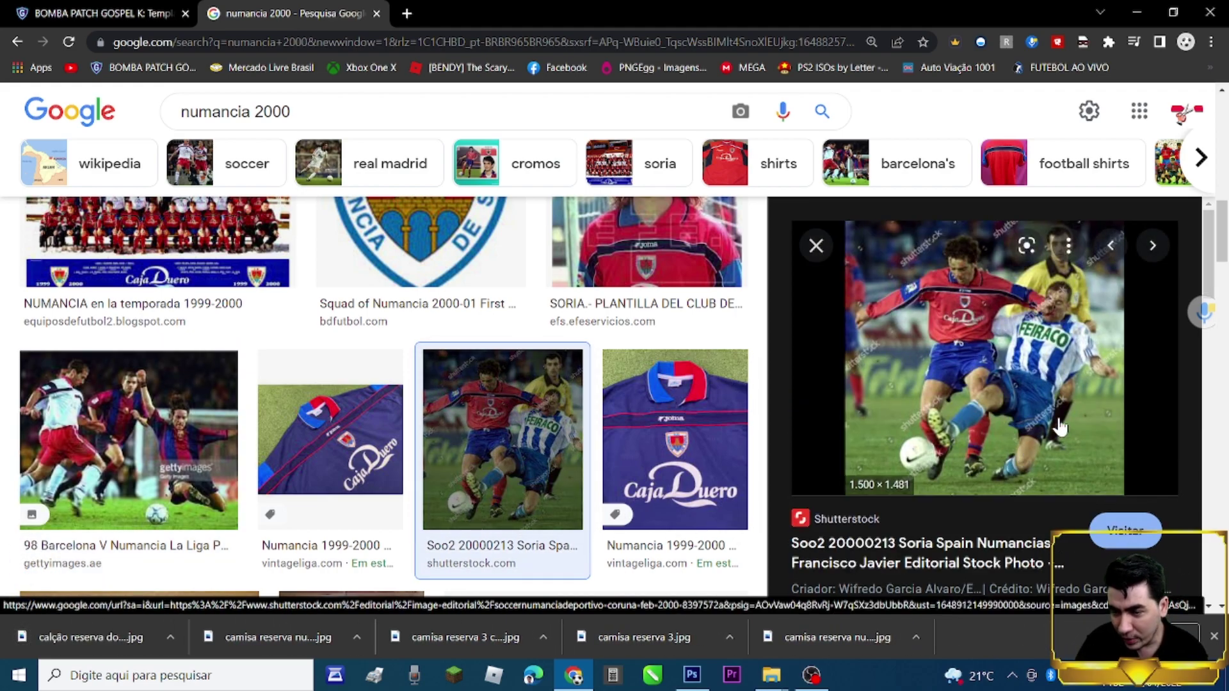
scroll(301, 486, "down", 2)
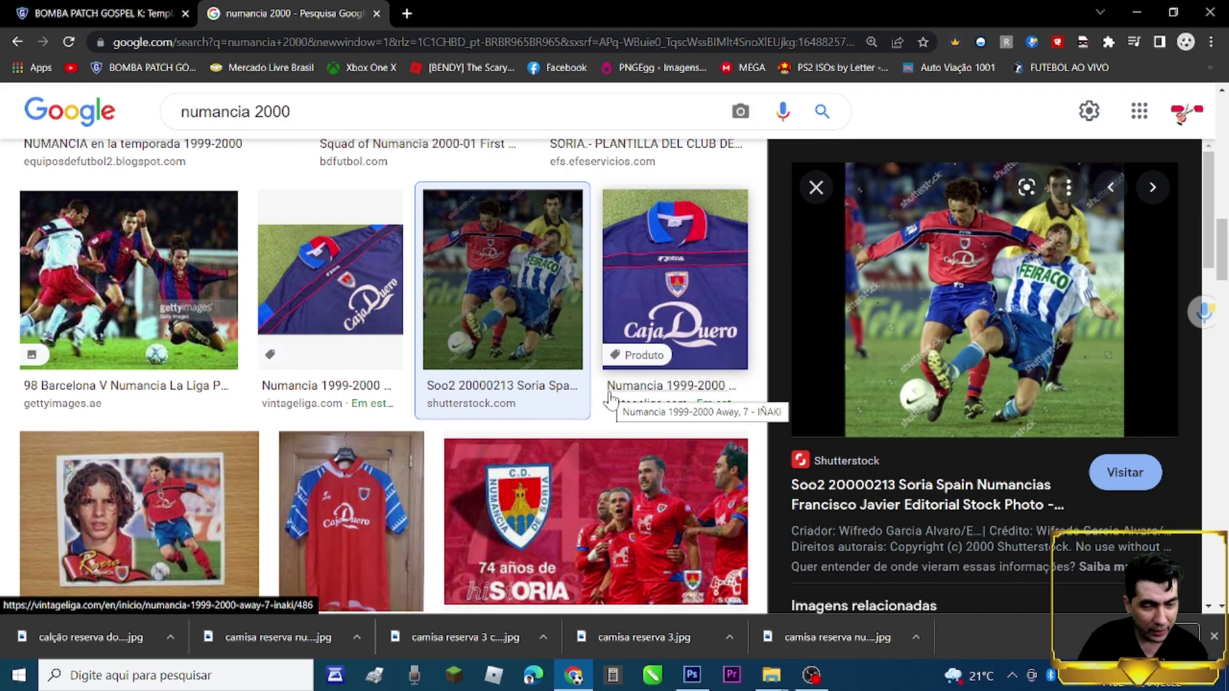
scroll(544, 379, "down", 4)
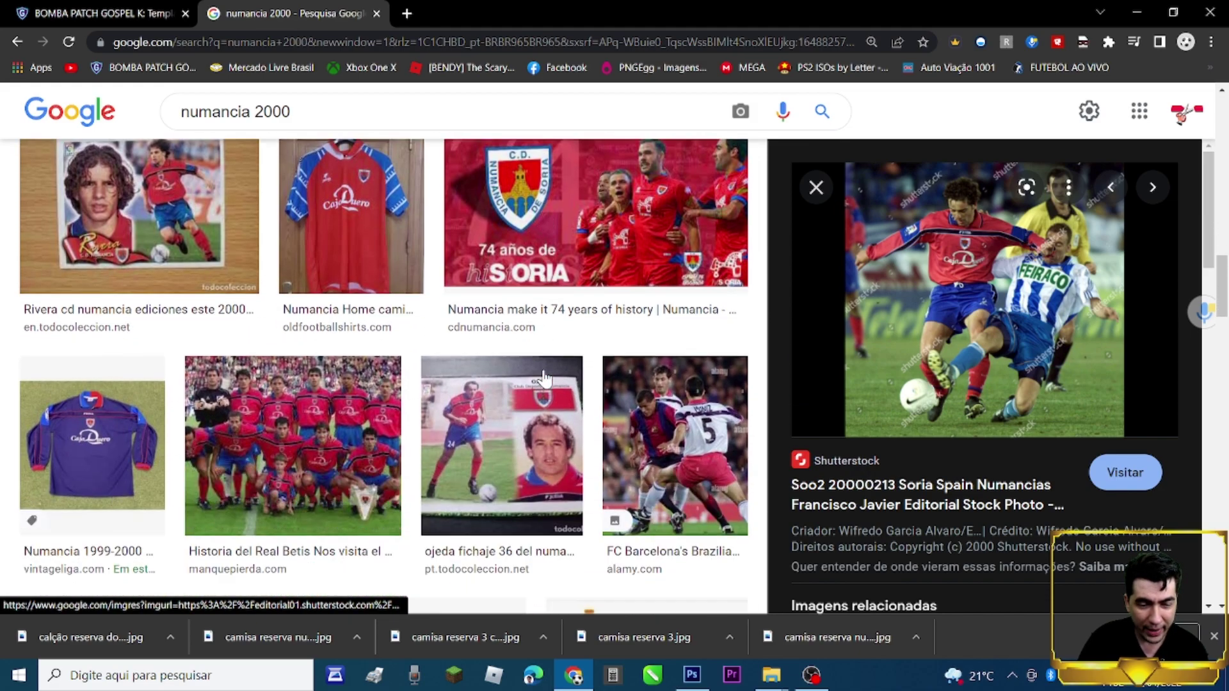
scroll(545, 379, "down", 3)
scroll(505, 363, "up", 2)
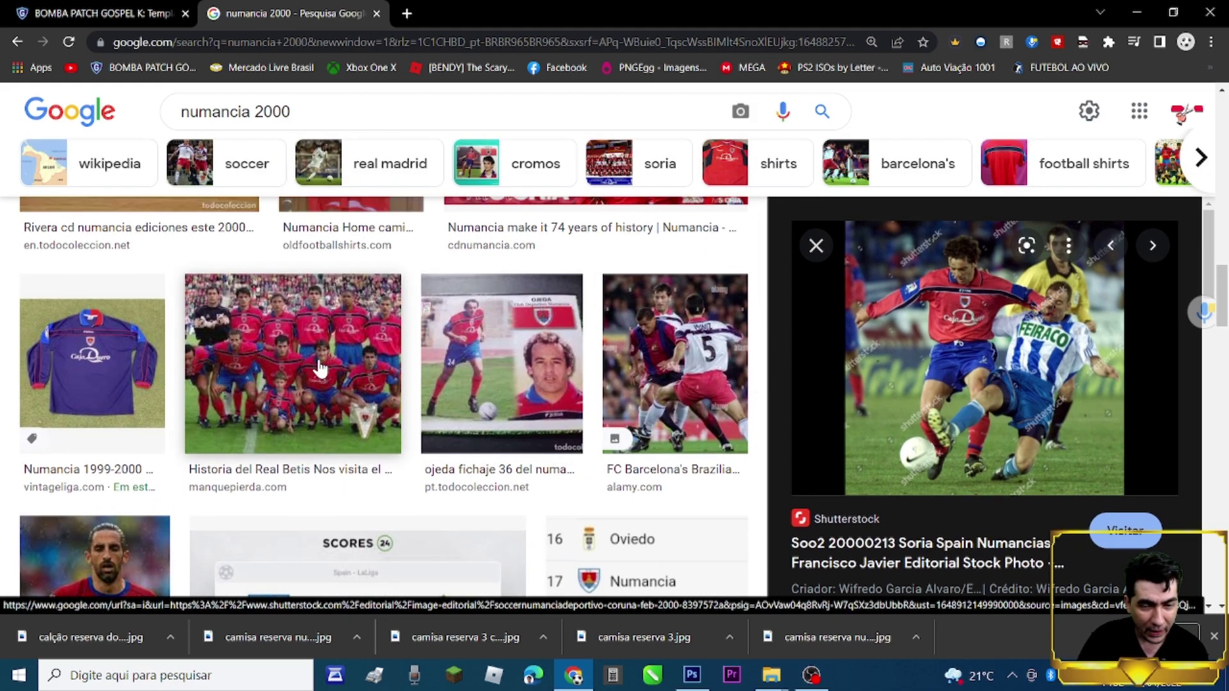
scroll(275, 391, "down", 9)
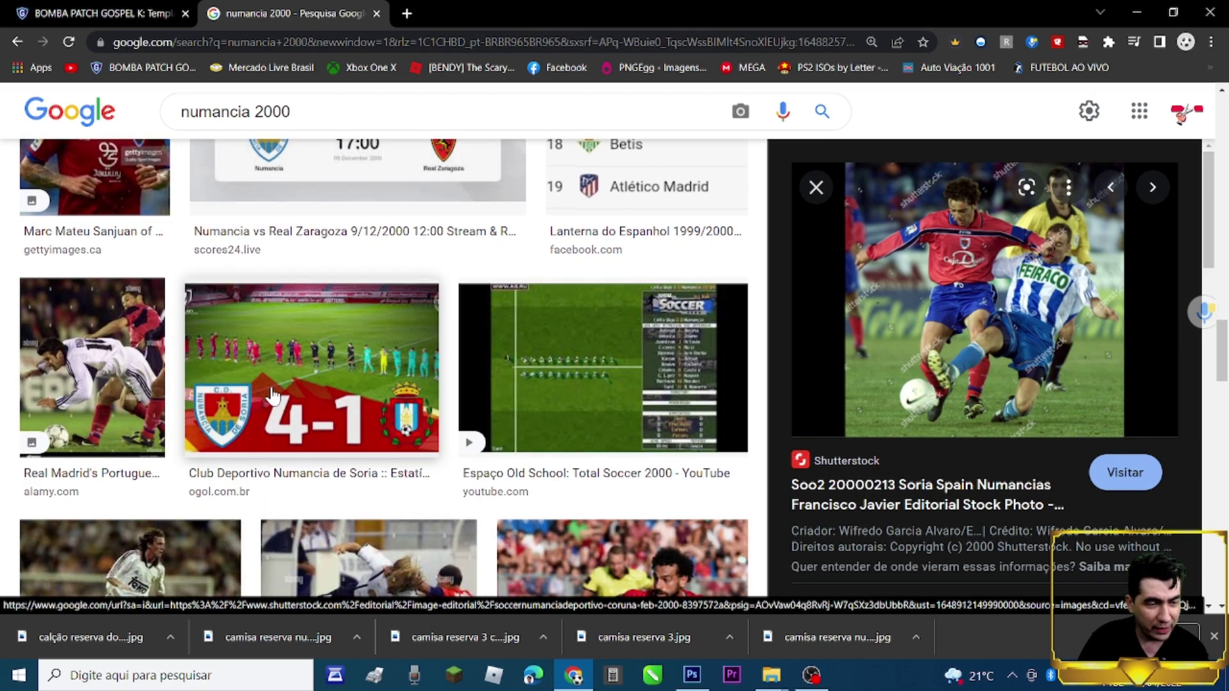
Check the Shutterstock photo's source page, close it, and continue browsing the "numancia 2000" image results
left_click(973, 313)
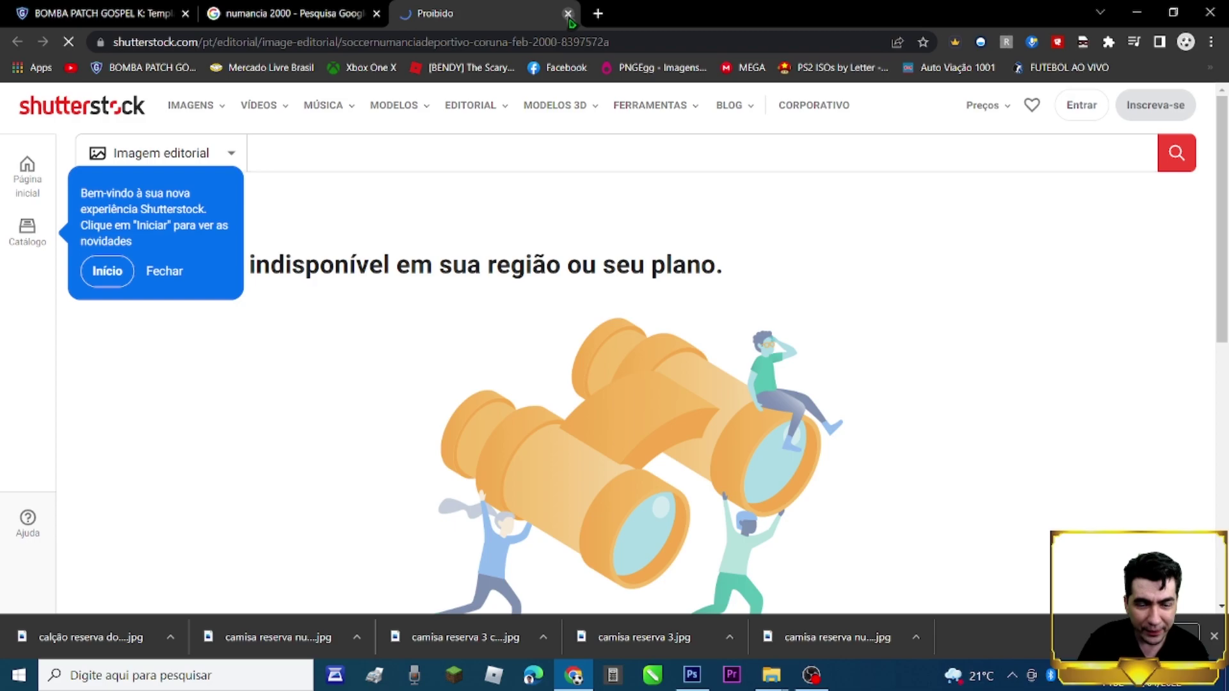
scroll(484, 408, "down", 5)
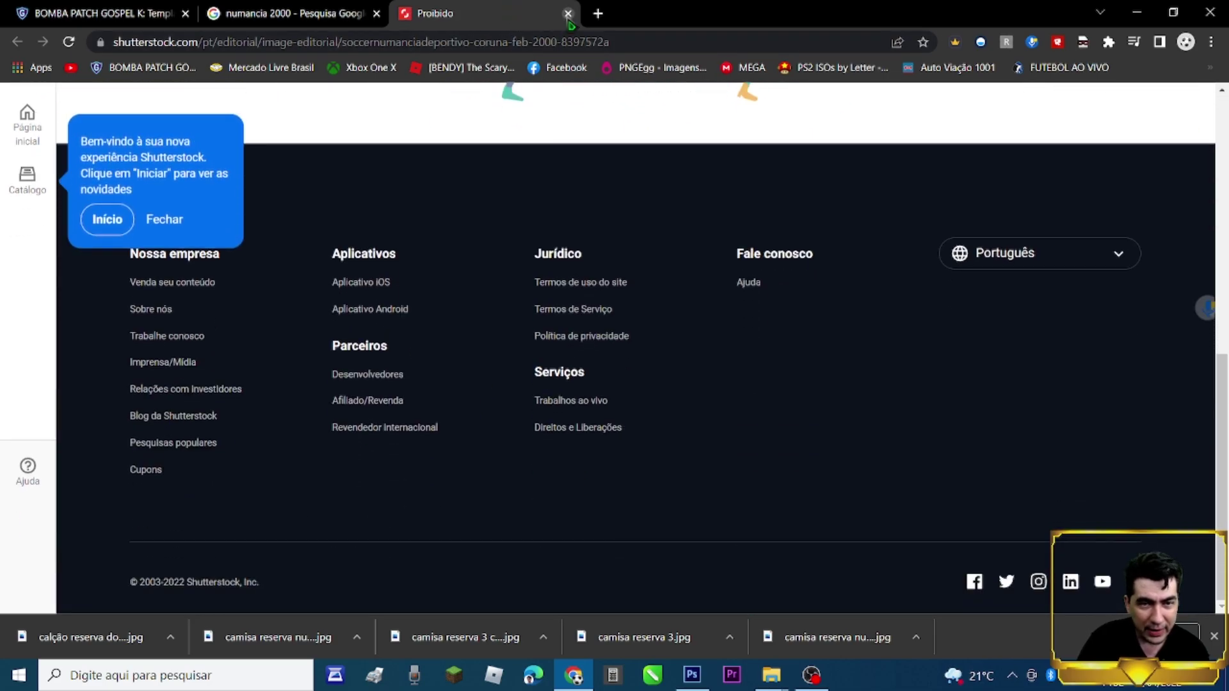
left_click(567, 13)
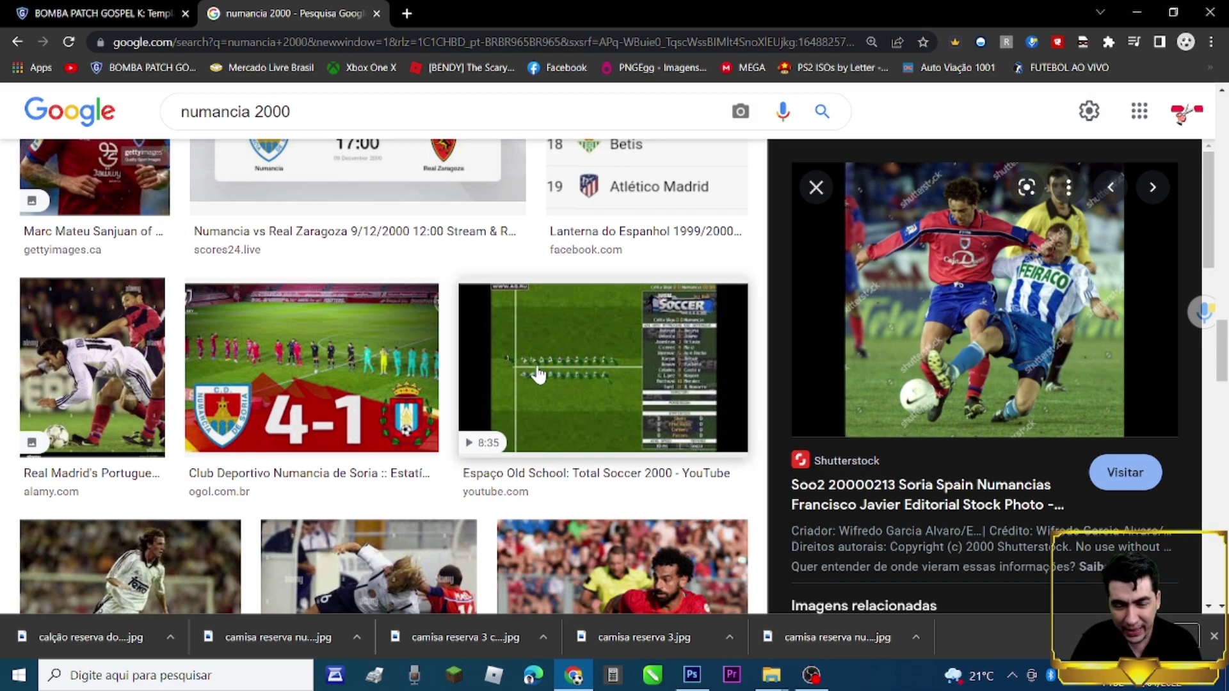
scroll(538, 376, "down", 5)
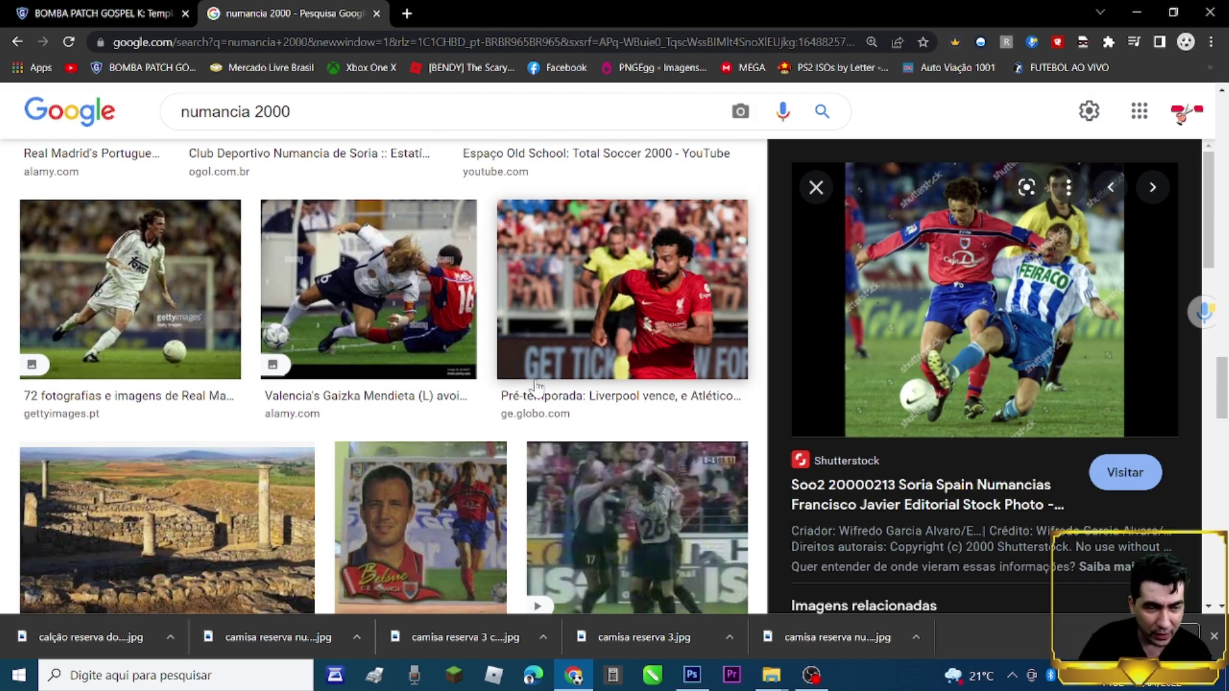
scroll(536, 384, "down", 10)
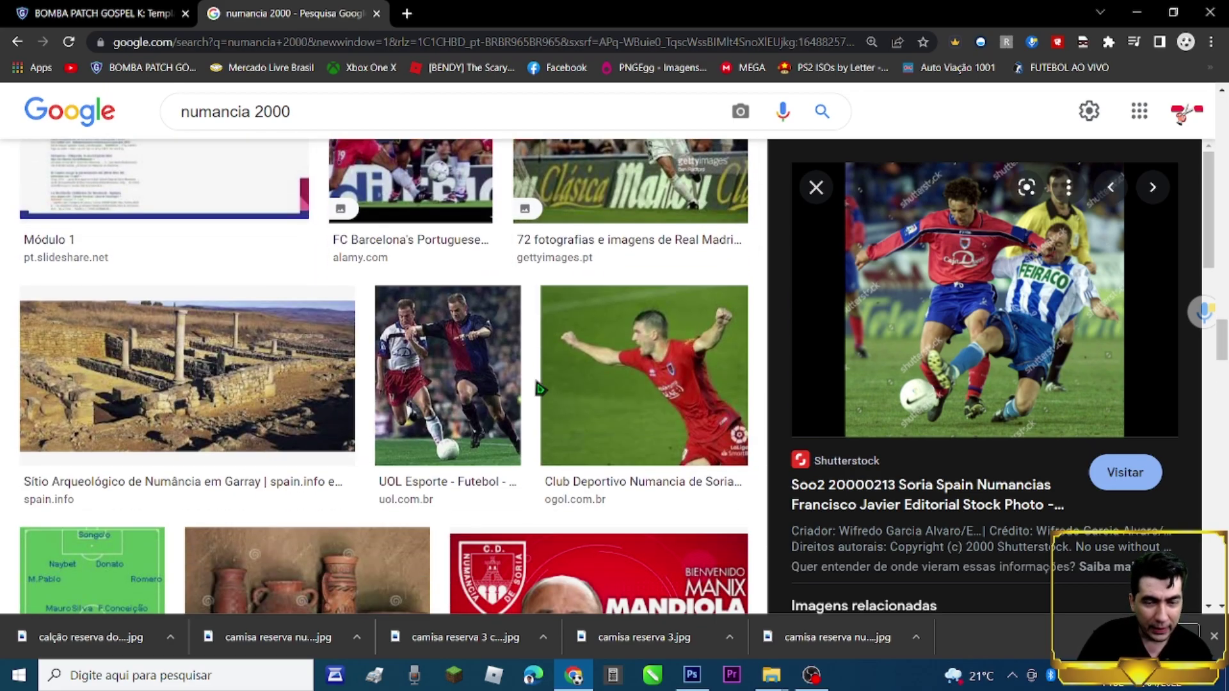
scroll(537, 387, "down", 5)
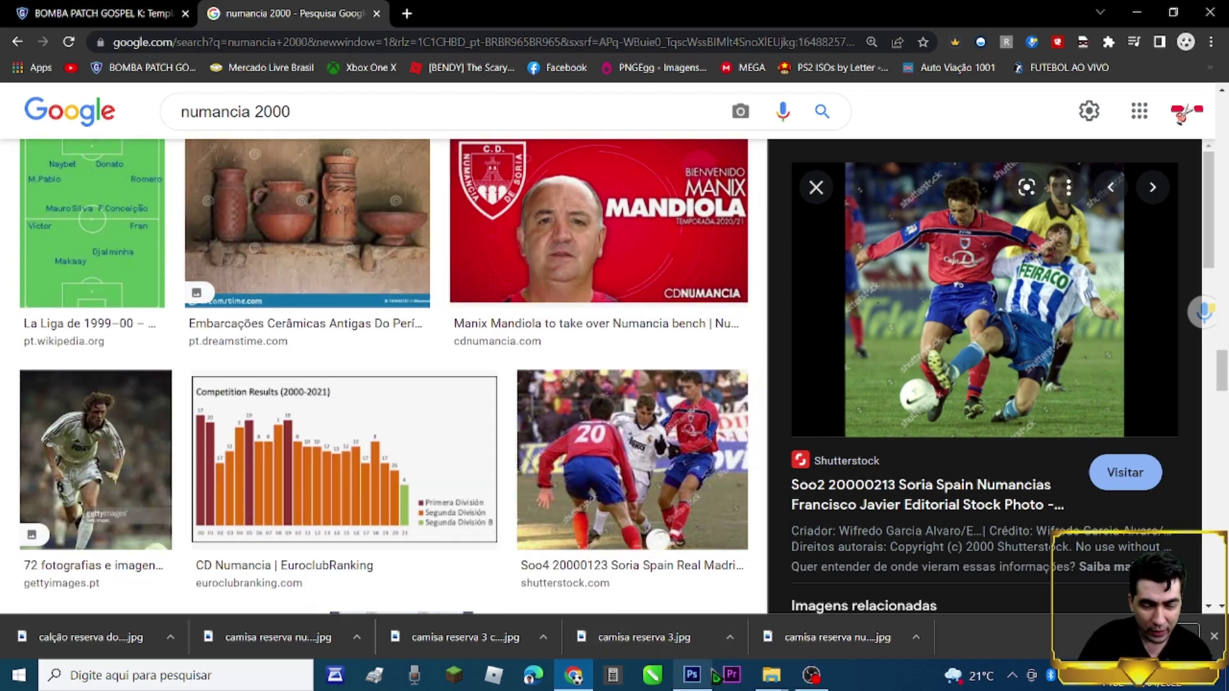
Switch to Photoshop, inspect the white Joma logo on the shorts up close, and toggle its layer's visibility off and on
left_click(693, 676)
left_click_drag(1096, 222, 1133, 220)
left_click_drag(726, 404, 724, 518)
left_click_drag(496, 643, 411, 642)
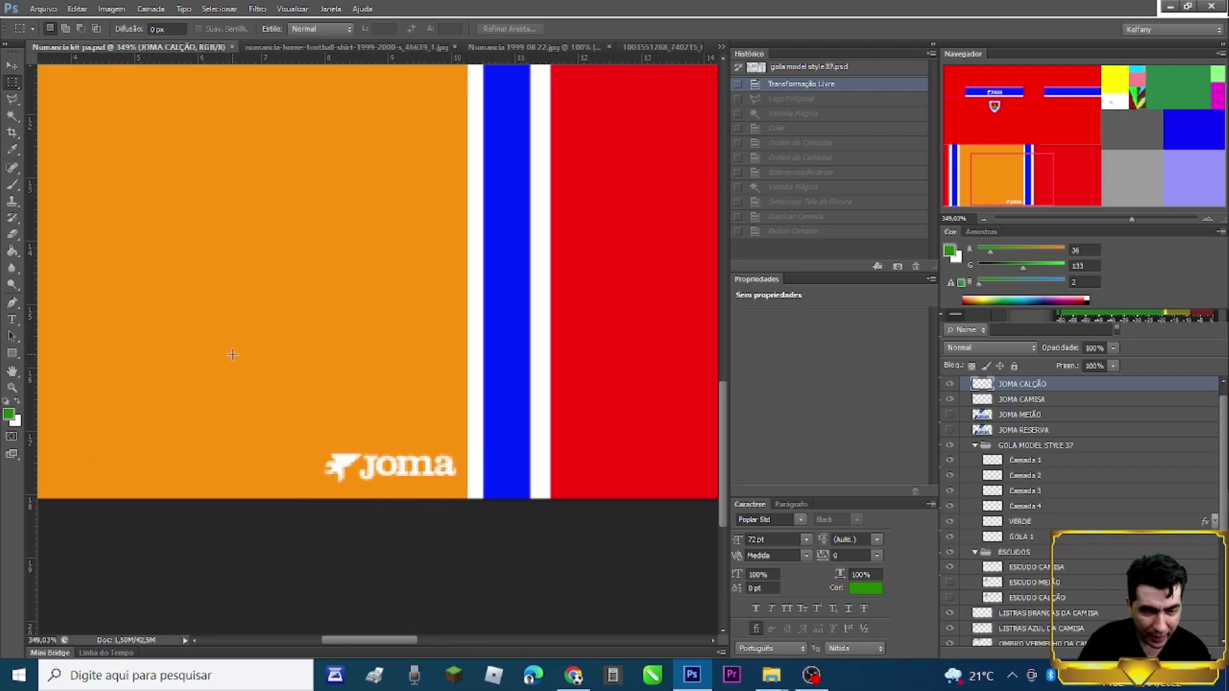
left_click(949, 384)
left_click(949, 384)
right_click(1019, 416)
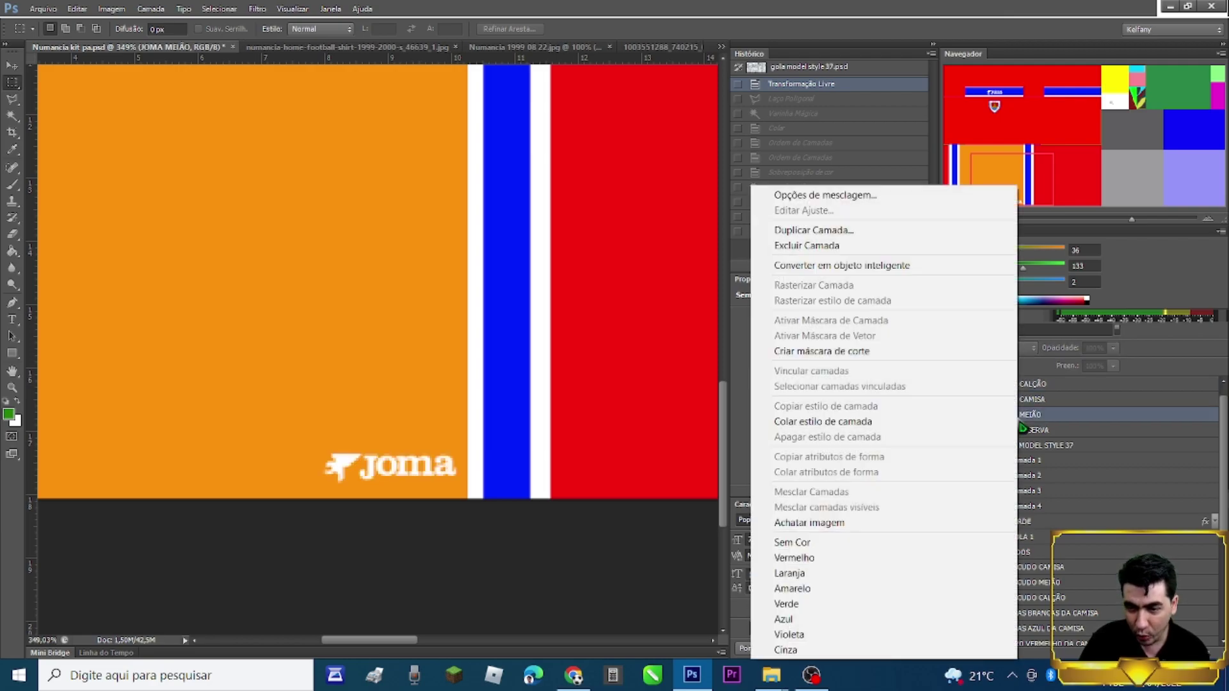
left_click(843, 225)
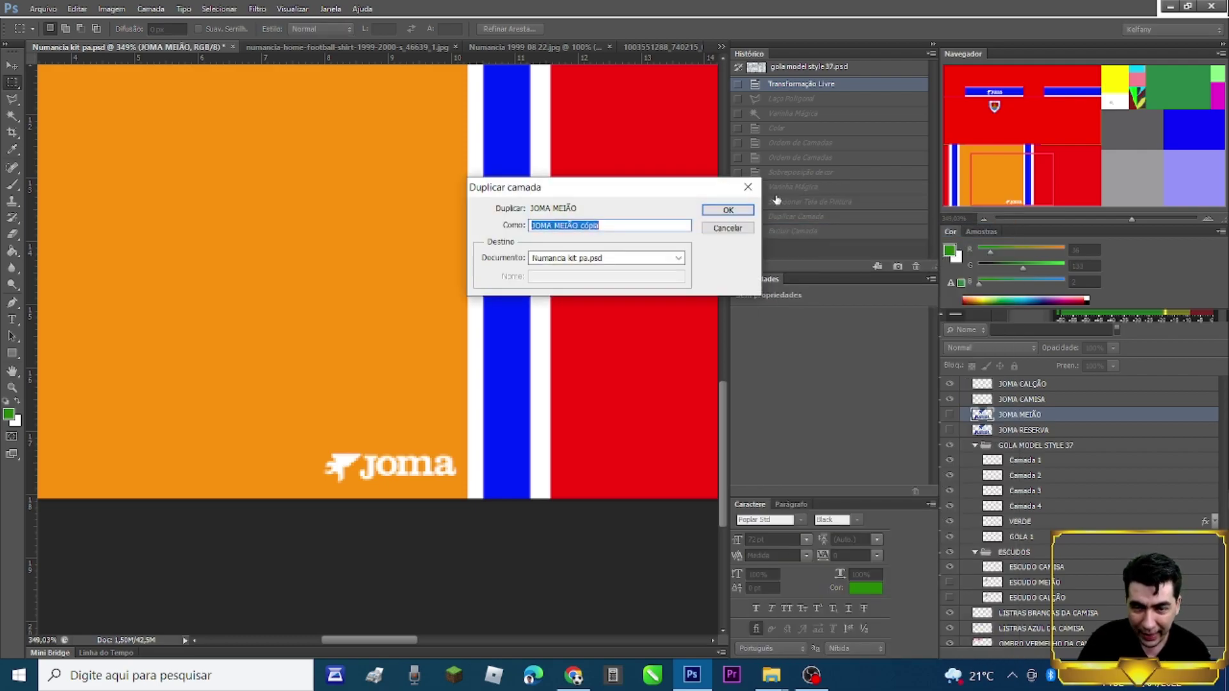
left_click(728, 228)
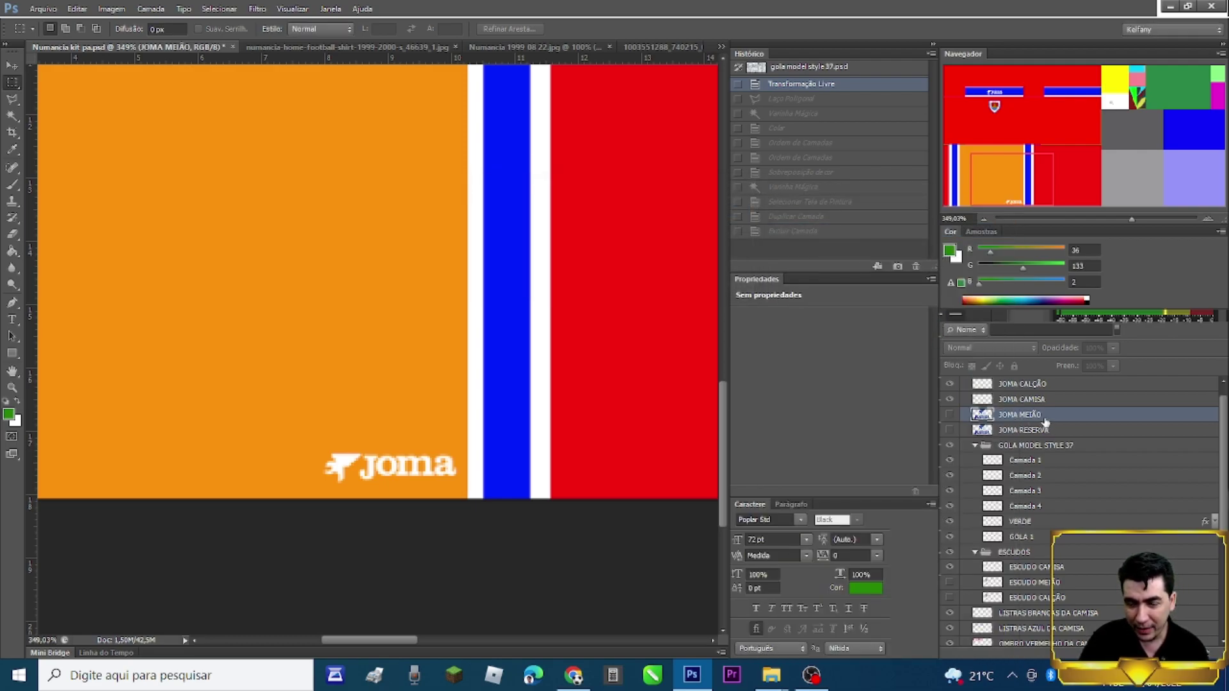
Duplicate the JOMA MEIÃO layer and rename the copy "JOMA CALÇÃO"
scroll(610, 377, "down", 5)
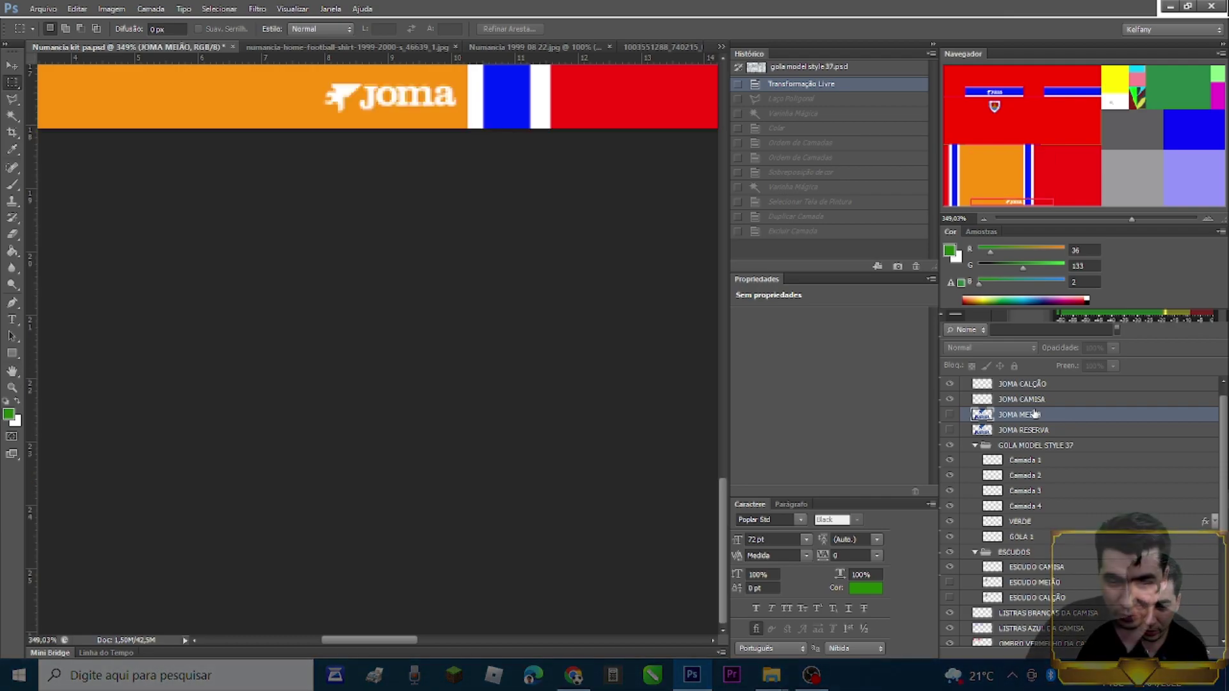
scroll(610, 377, "up", 2)
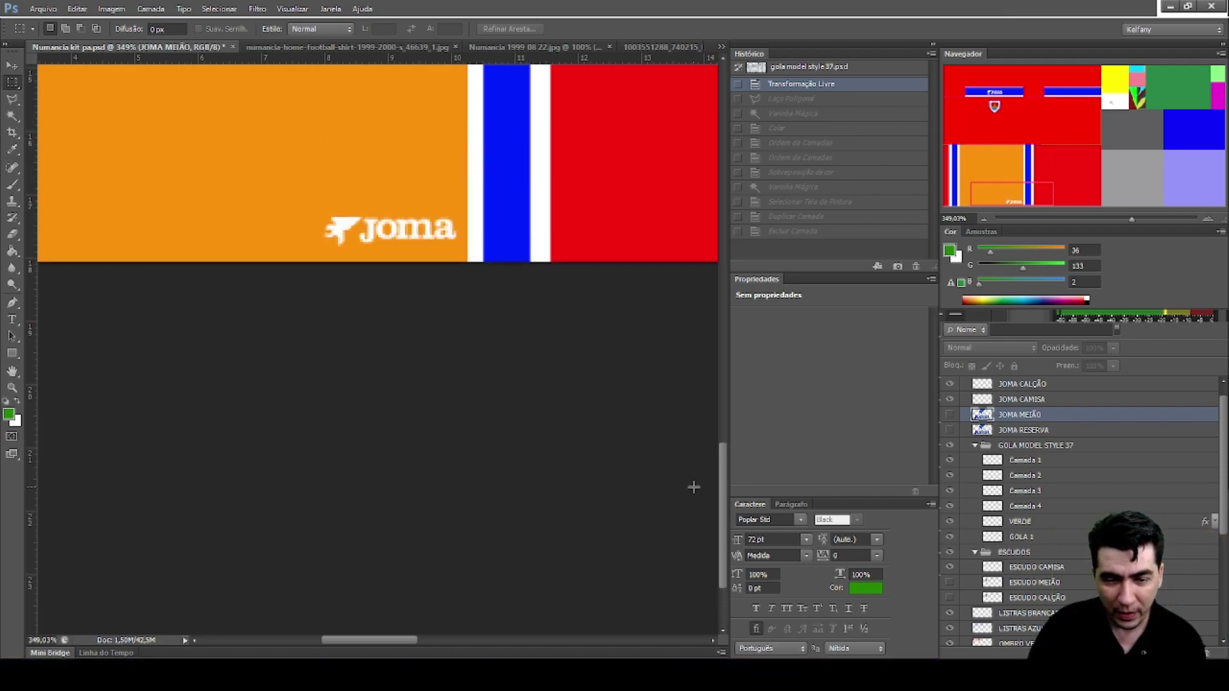
left_click_drag(728, 519, 730, 439)
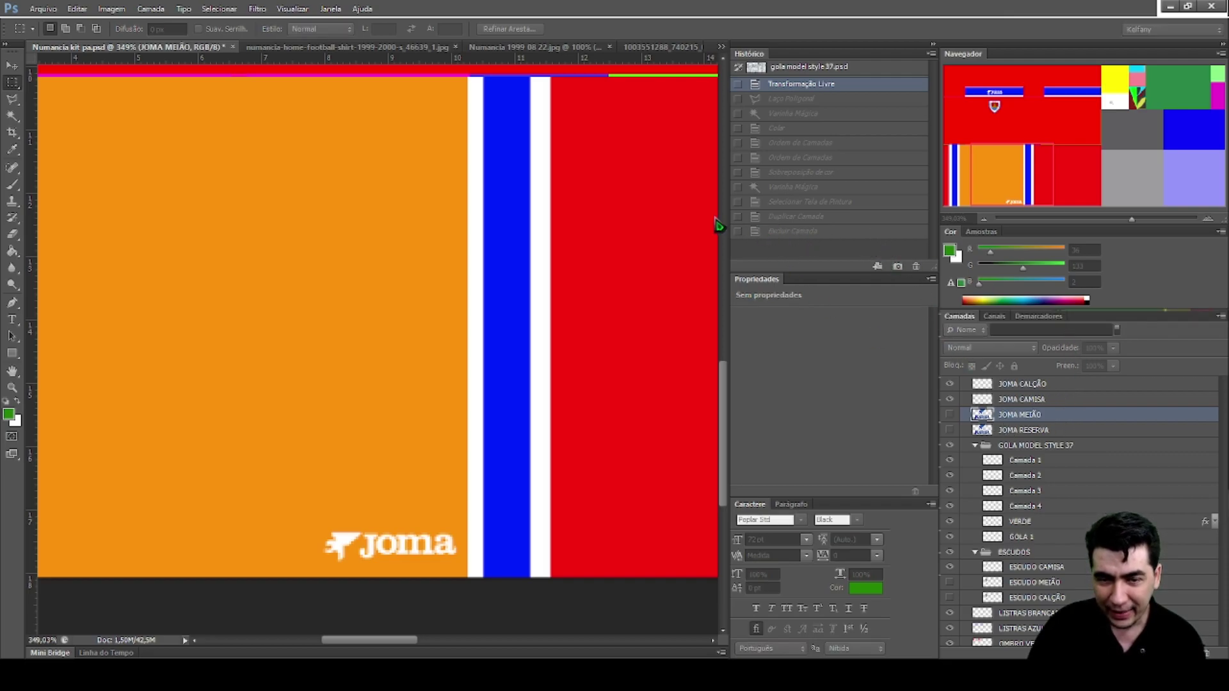
key("ctrl+j")
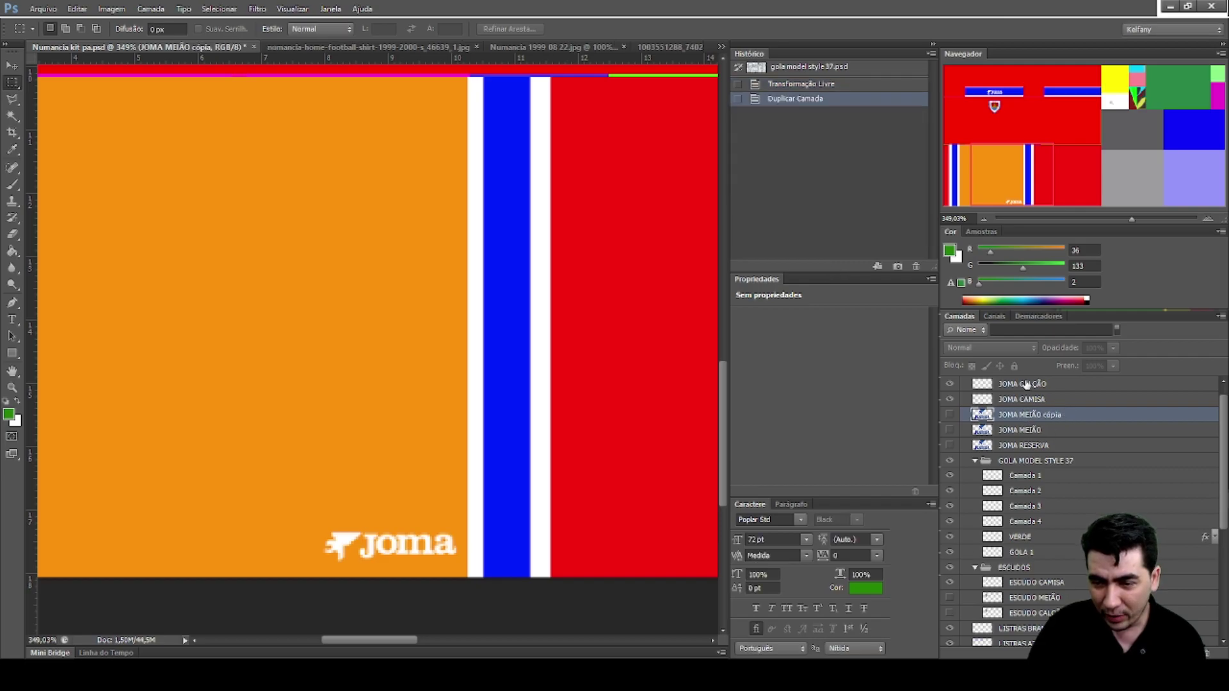
double_click(1026, 384)
double_click(1028, 385)
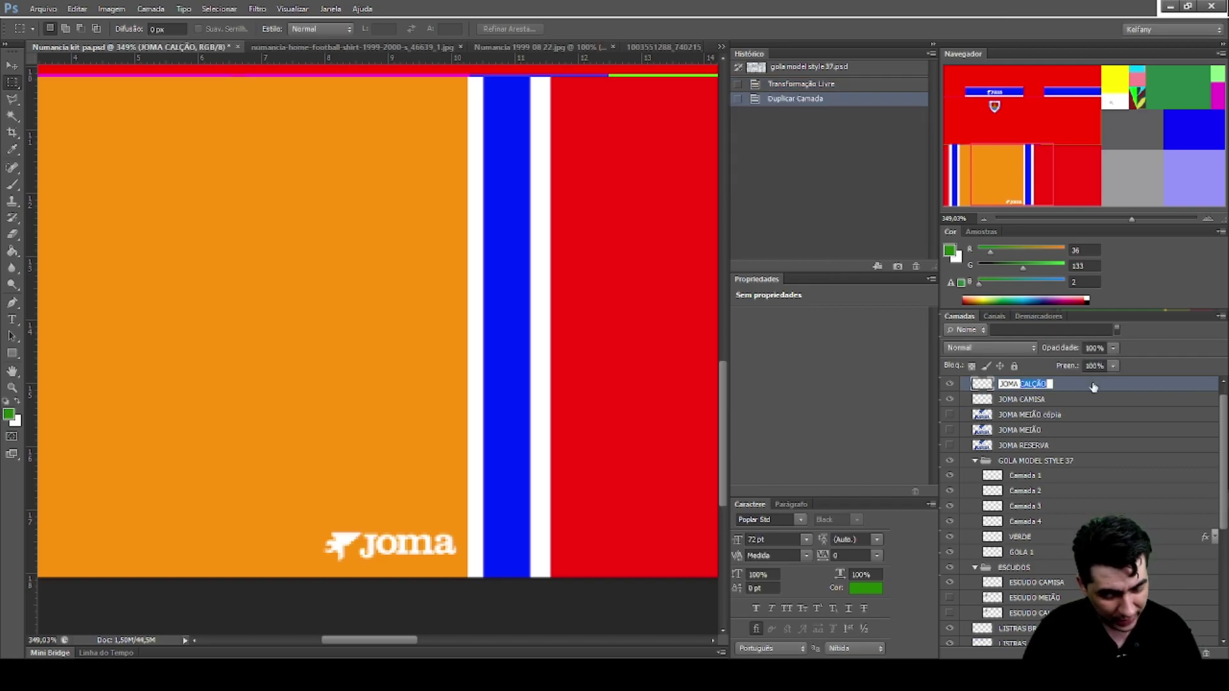
left_click(1022, 417)
double_click(1023, 416)
type("JOMA CALÇÃO")
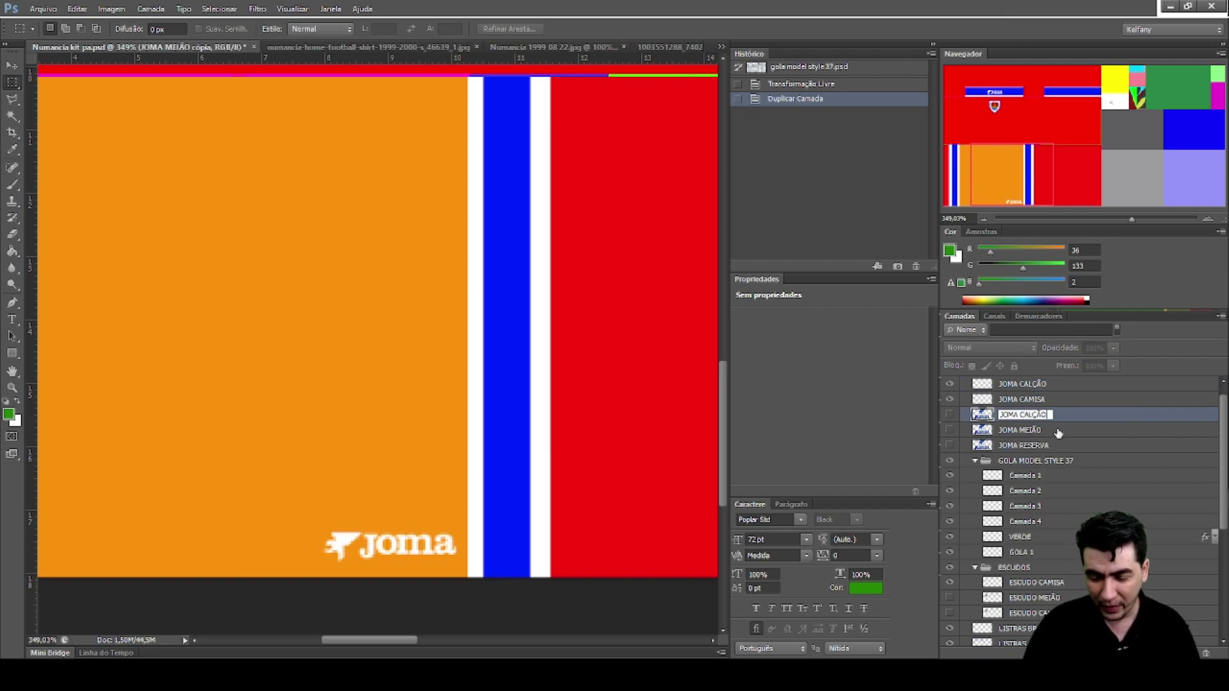
key("Return")
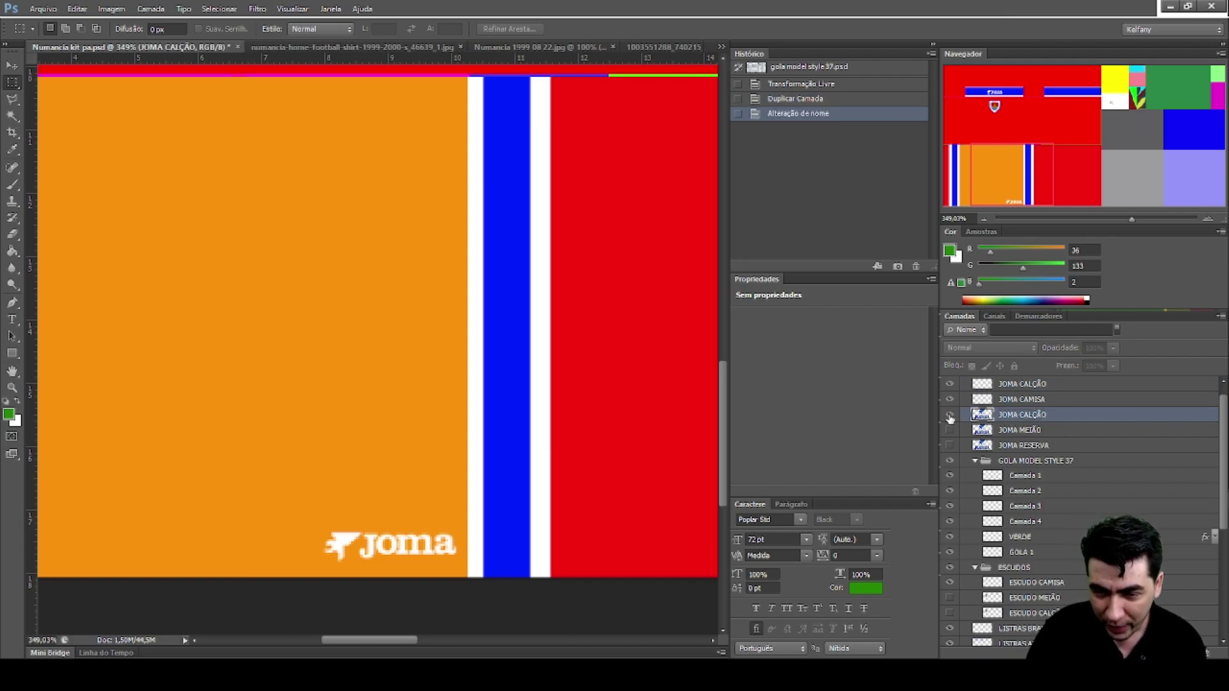
Show the new JOMA CALÇÃO layer, scale its blue logo proportionally to about 56% and place it over the shorts
left_click(950, 415)
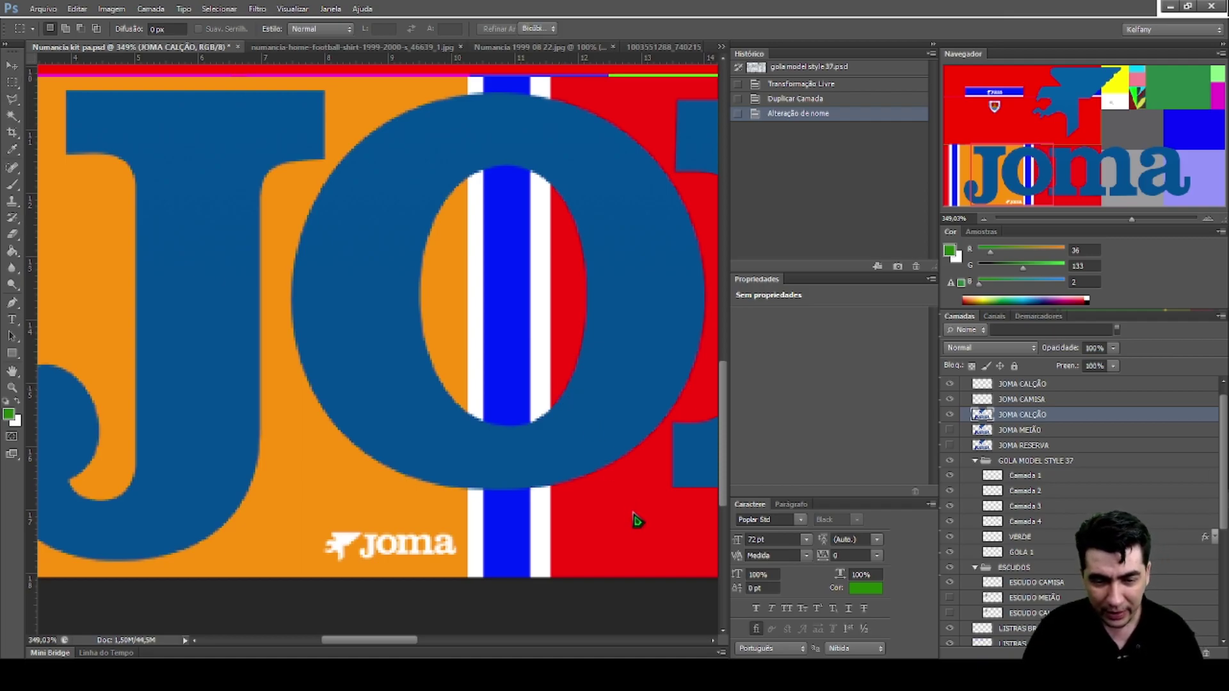
key("ctrl+t")
left_click_drag(1134, 227, 1122, 228)
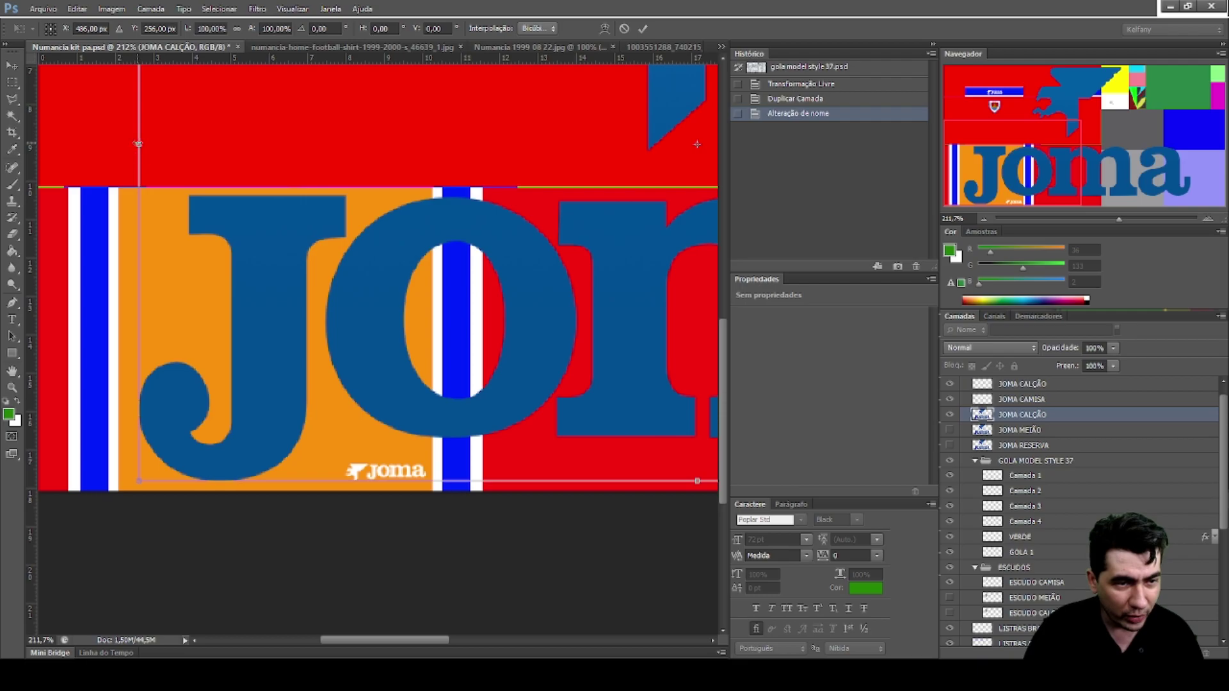
left_click_drag(140, 481, 625, 187)
left_click_drag(685, 120, 126, 393)
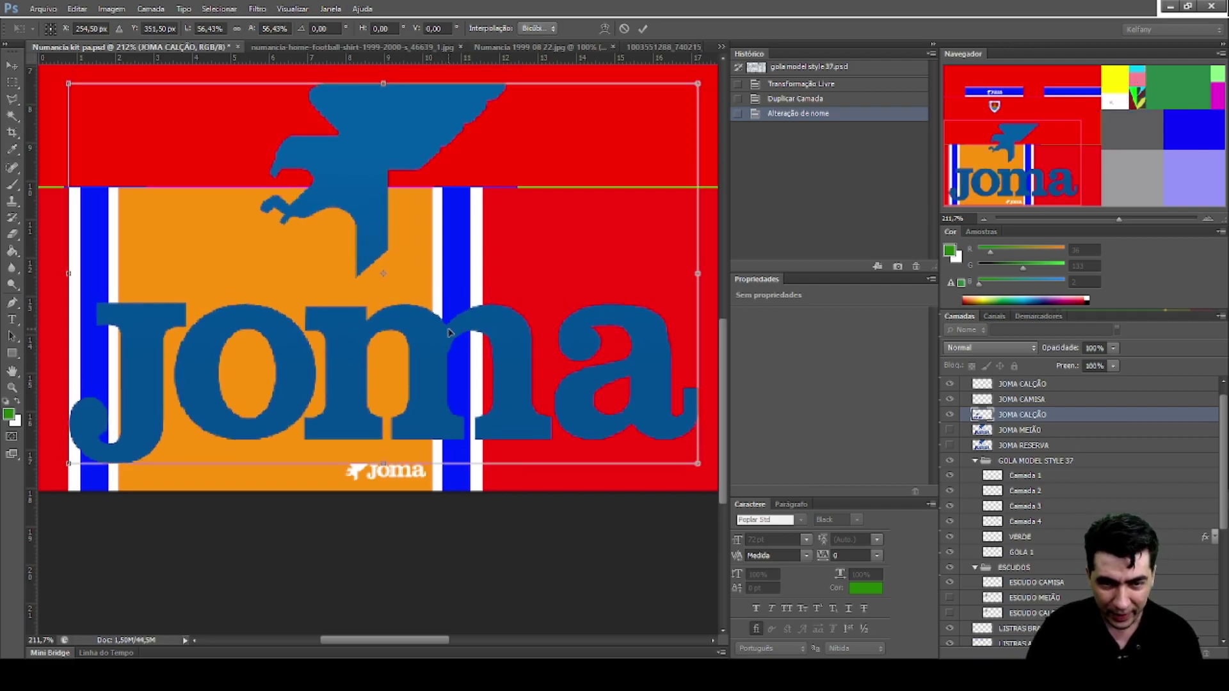
key("Return")
left_click(12, 83)
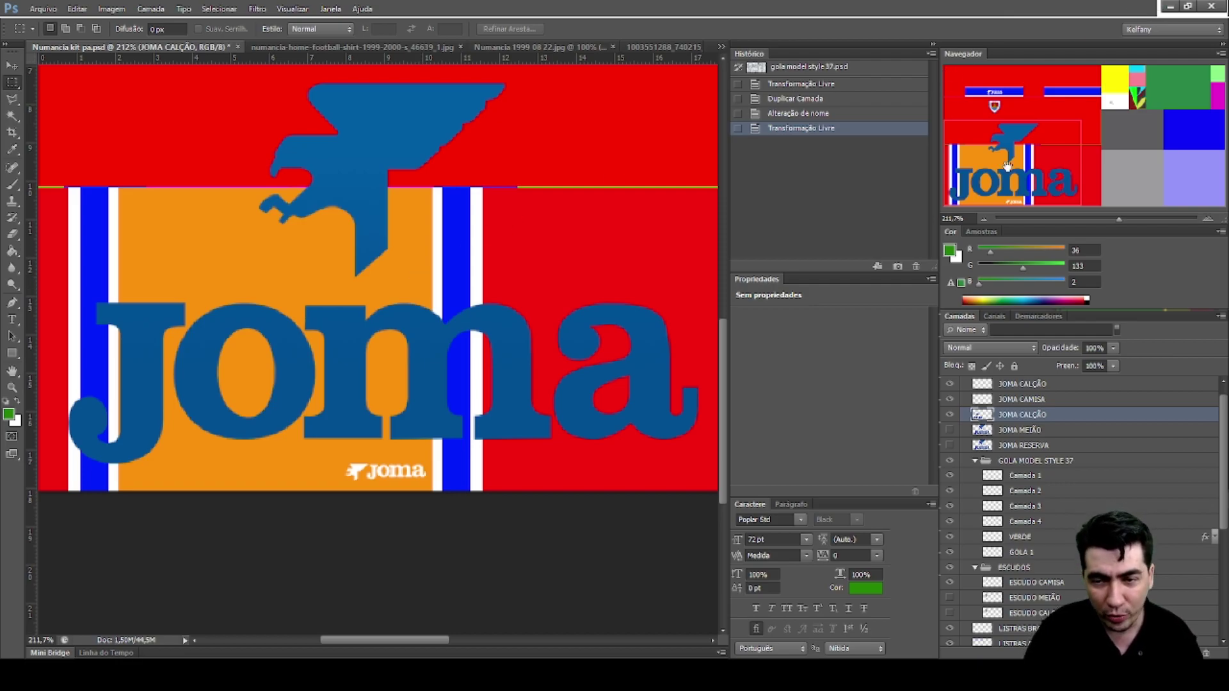
left_click_drag(1120, 222, 1113, 222)
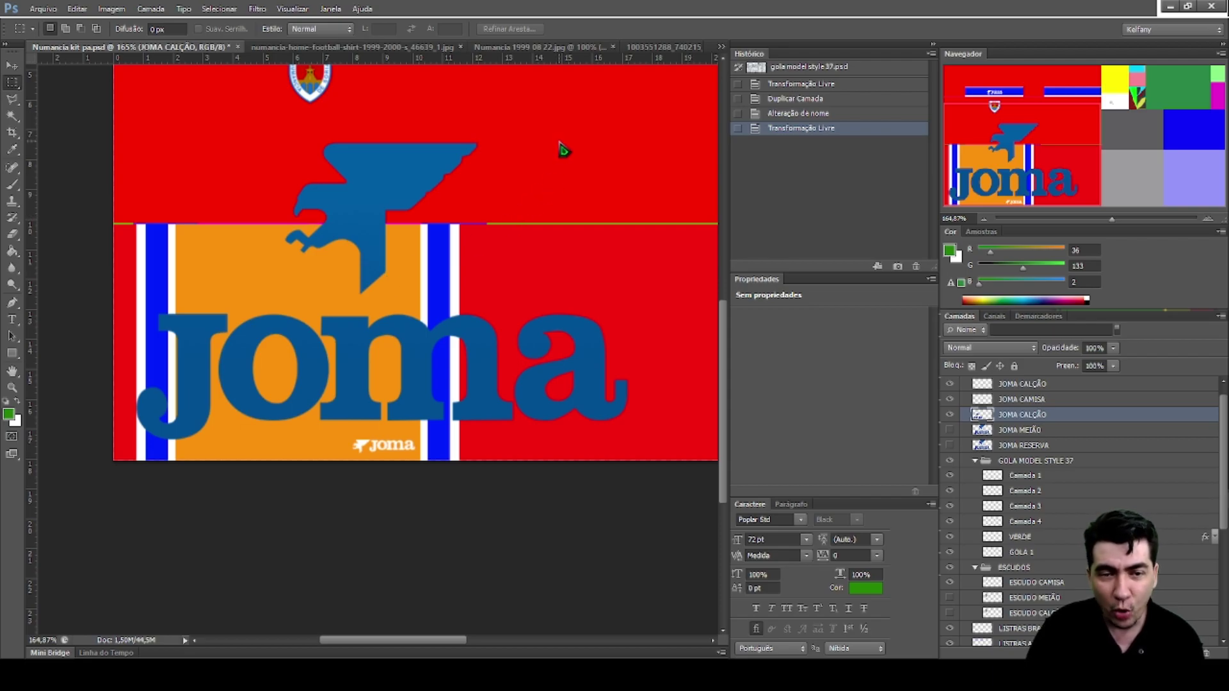
scroll(727, 343, "up", 3)
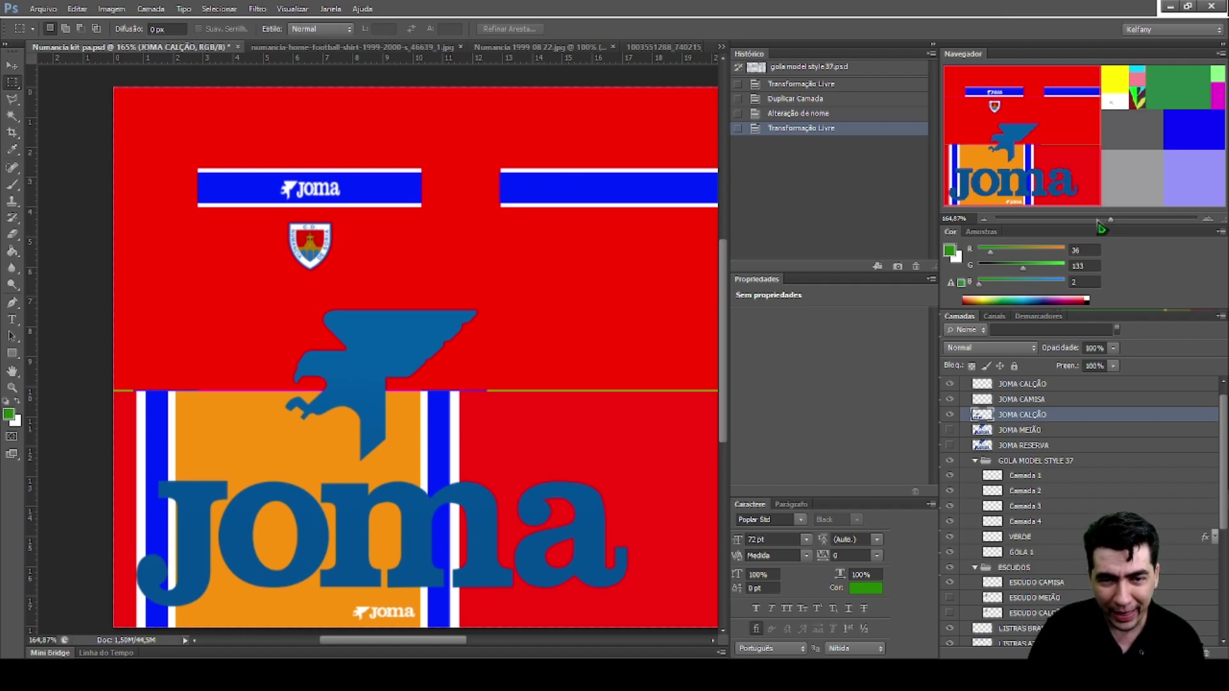
left_click_drag(1105, 224, 1093, 224)
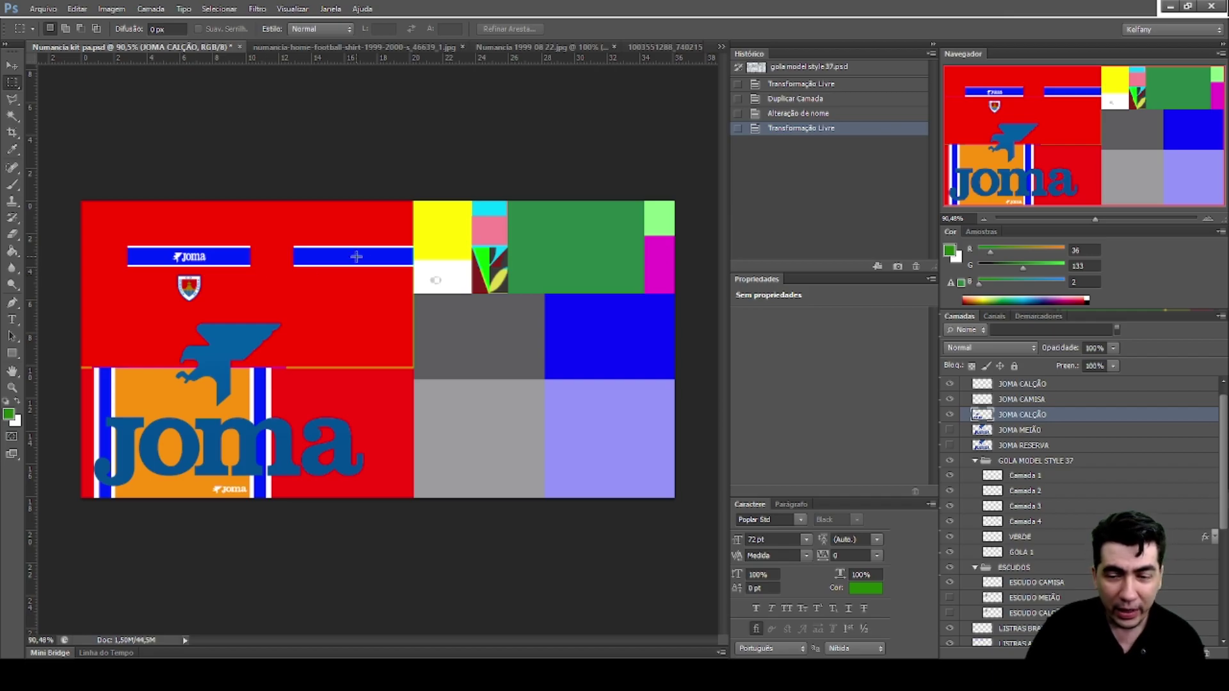
left_click(1037, 430)
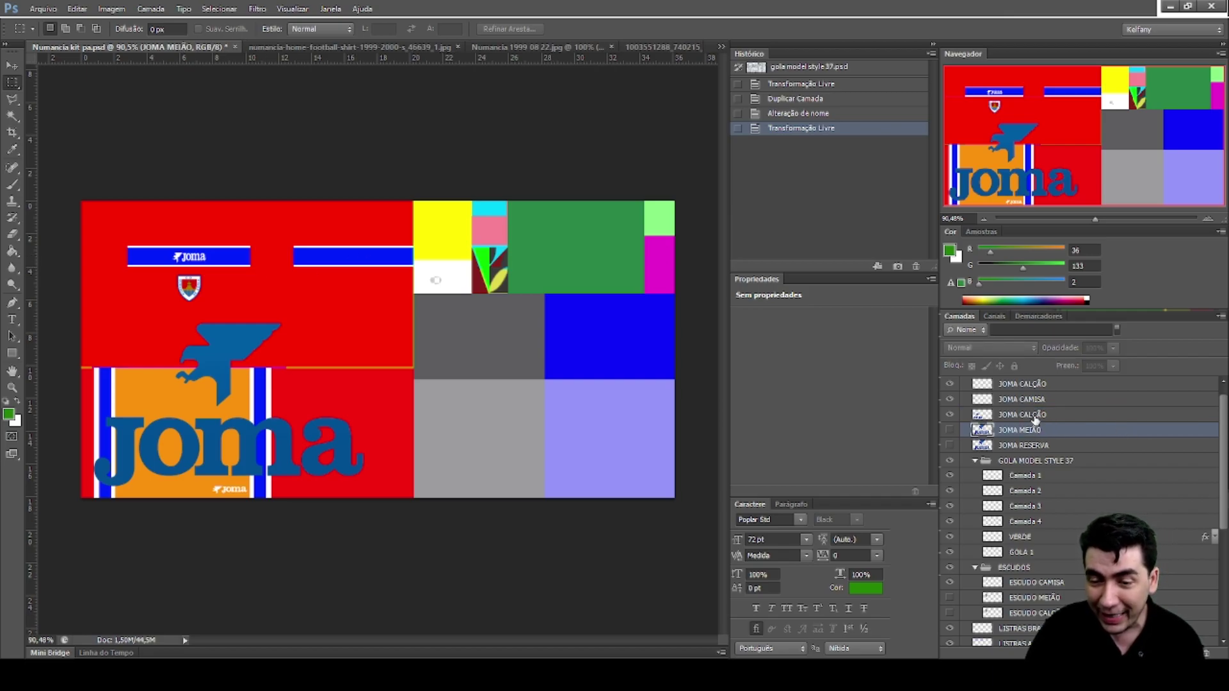
left_click(1036, 416)
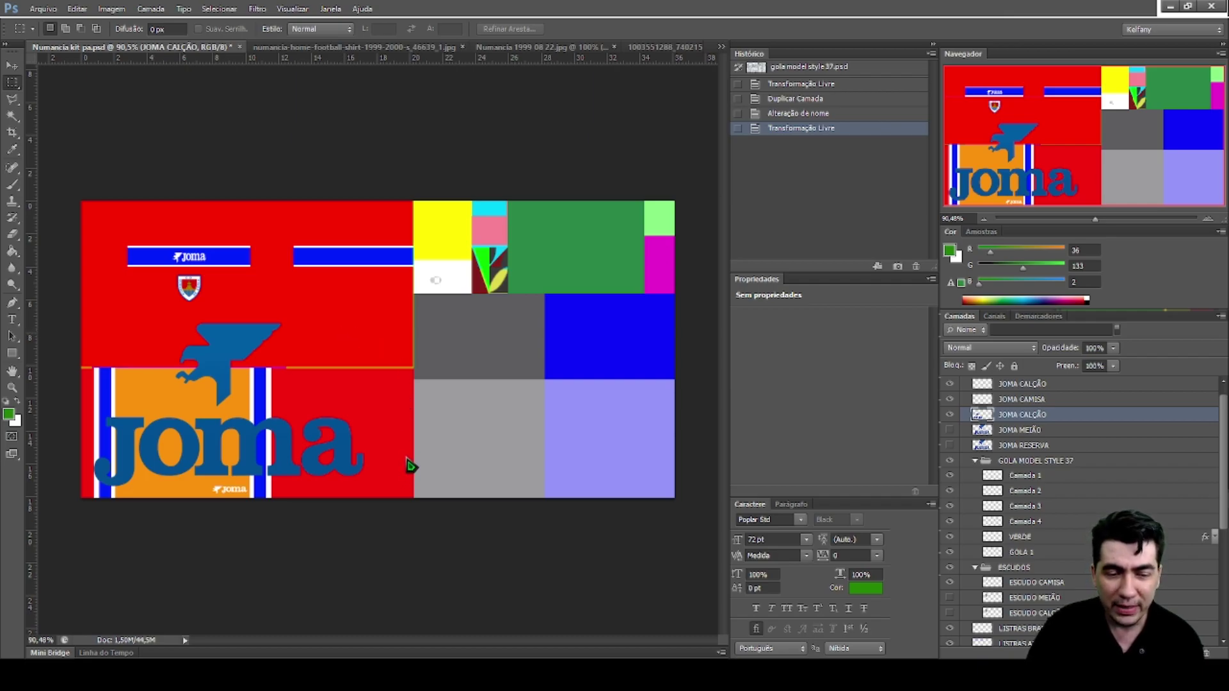
Try to scale the blue Joma logo down to about 21% at the lower-left of the shorts
key("ctrl+t")
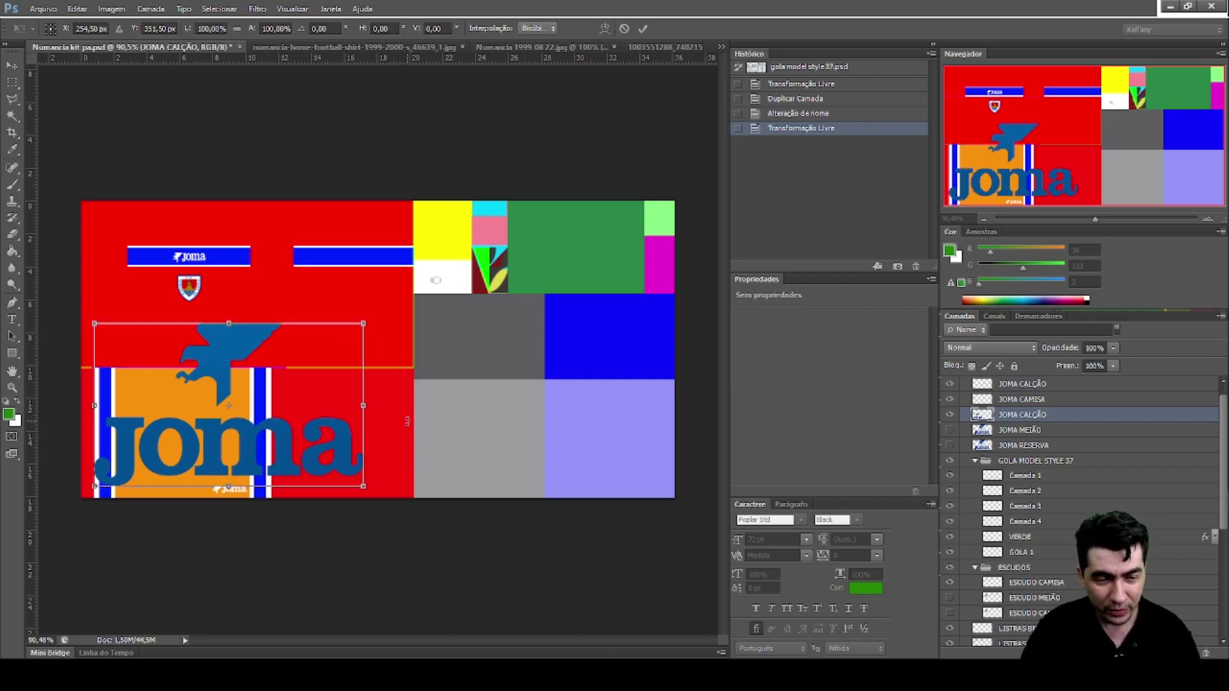
left_click_drag(359, 328, 320, 429)
key("ctrl+z")
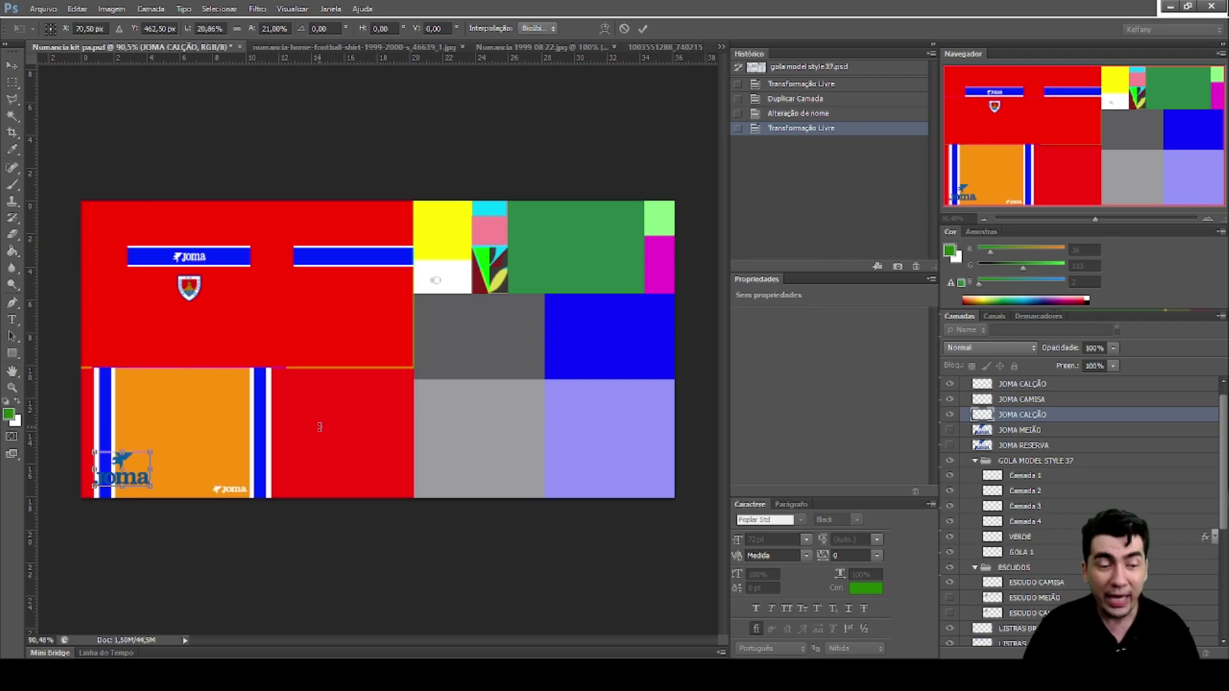
key("Escape")
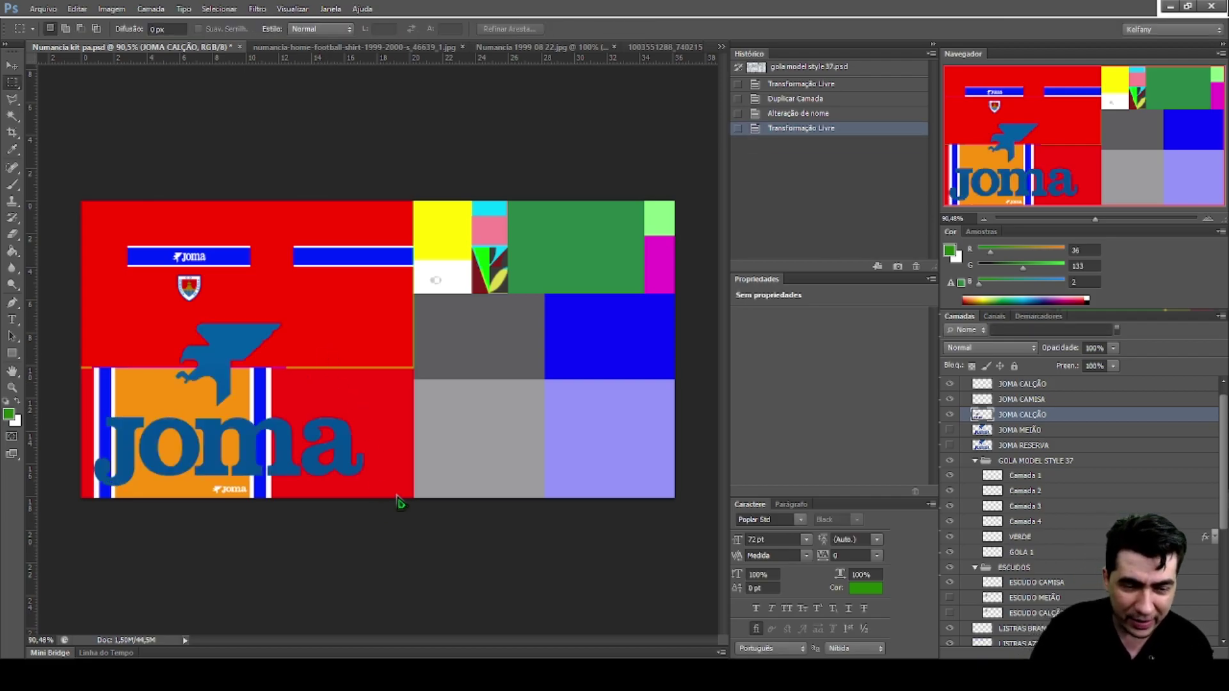
Try to scale the blue Joma logo on the shorts without keeping its proportions, then undo the distortion
key("ctrl+t")
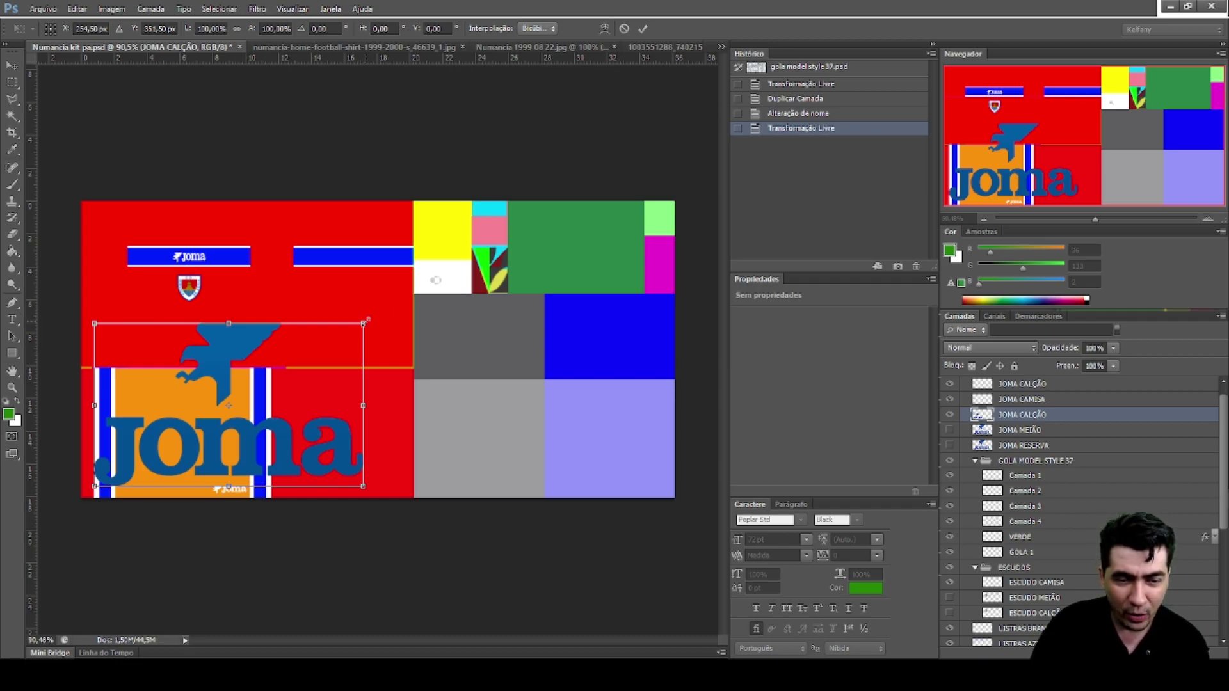
left_click_drag(279, 283, 338, 314)
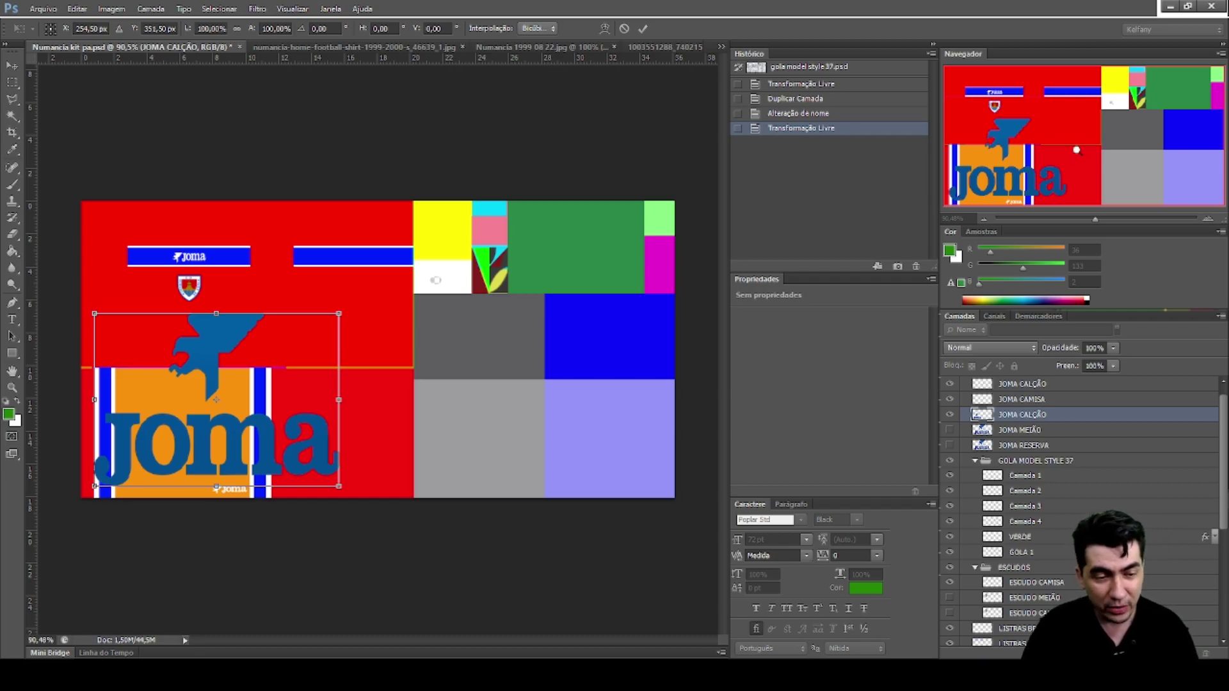
left_click_drag(338, 313, 363, 324)
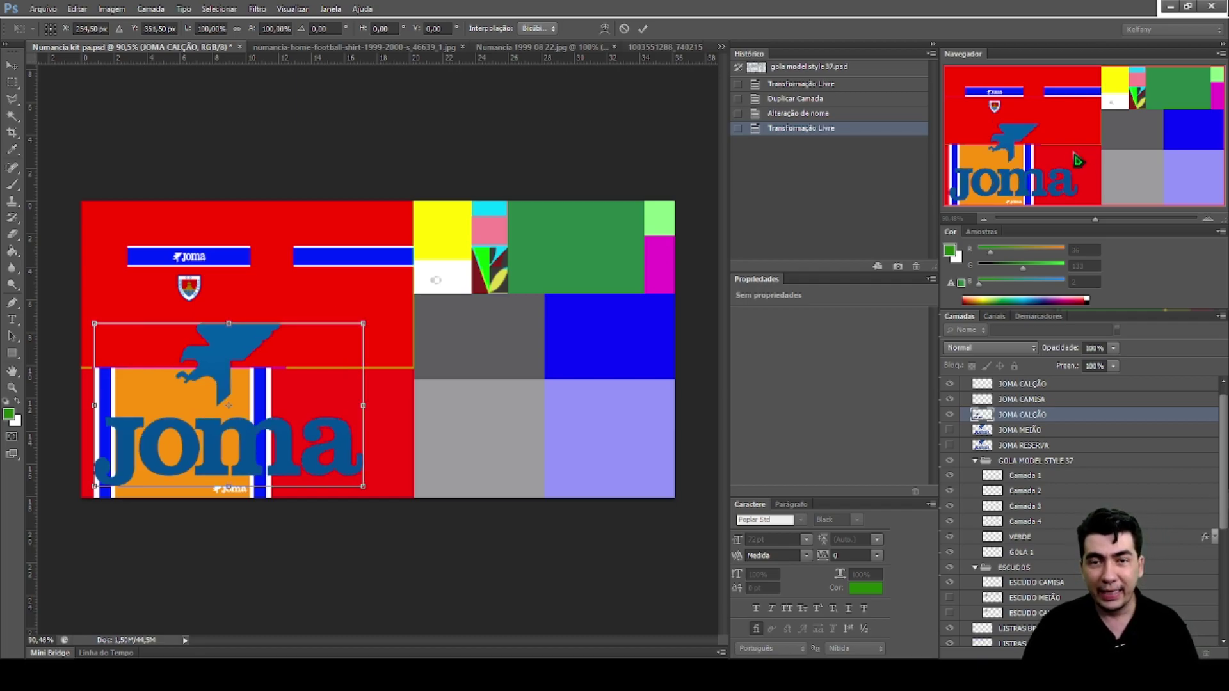
left_click_drag(364, 324, 214, 295)
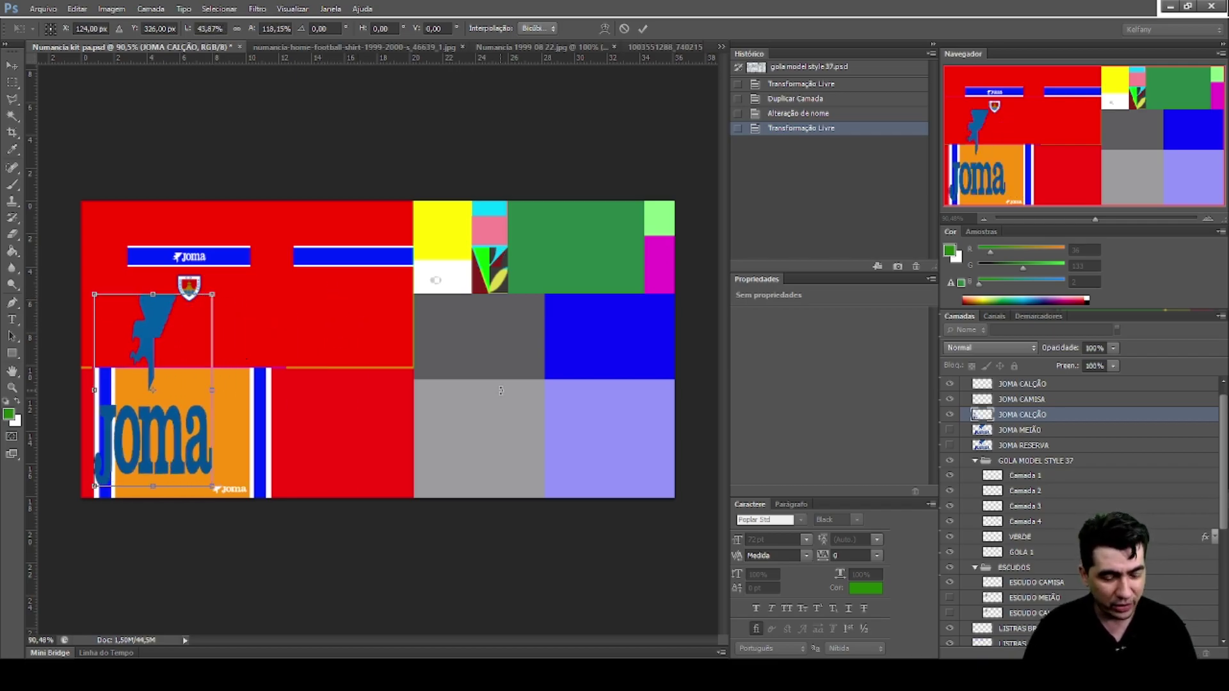
key("ctrl+z")
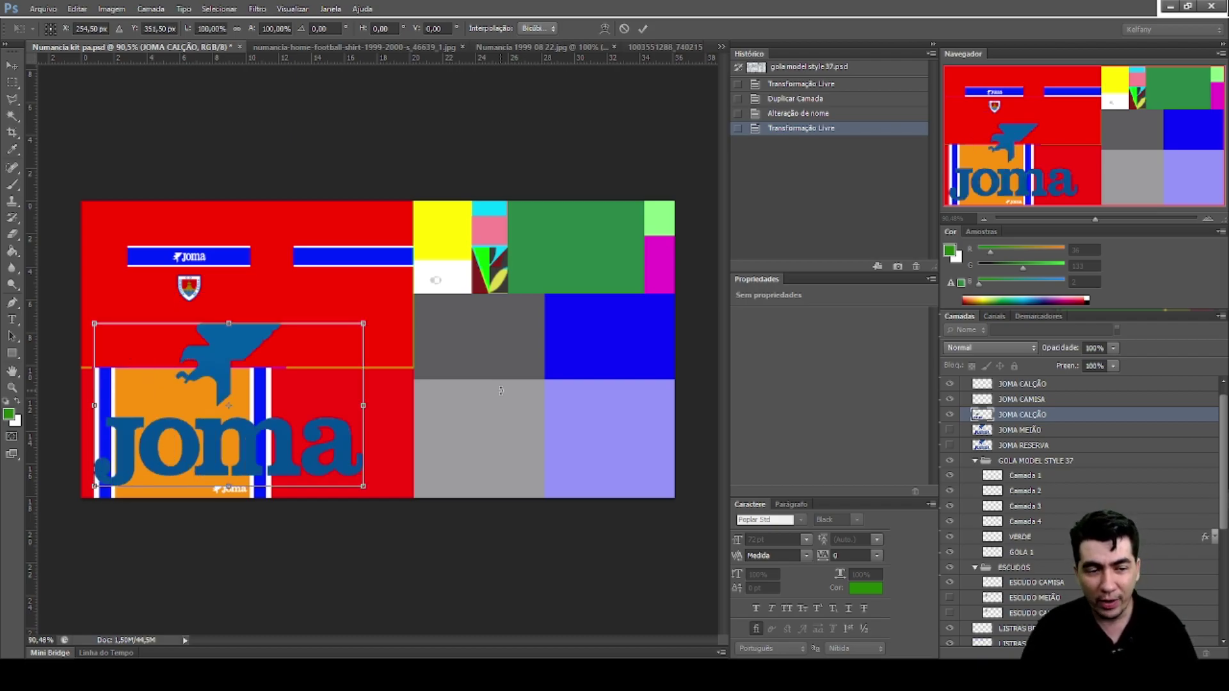
key("ctrl+z")
key("ctrl+z")
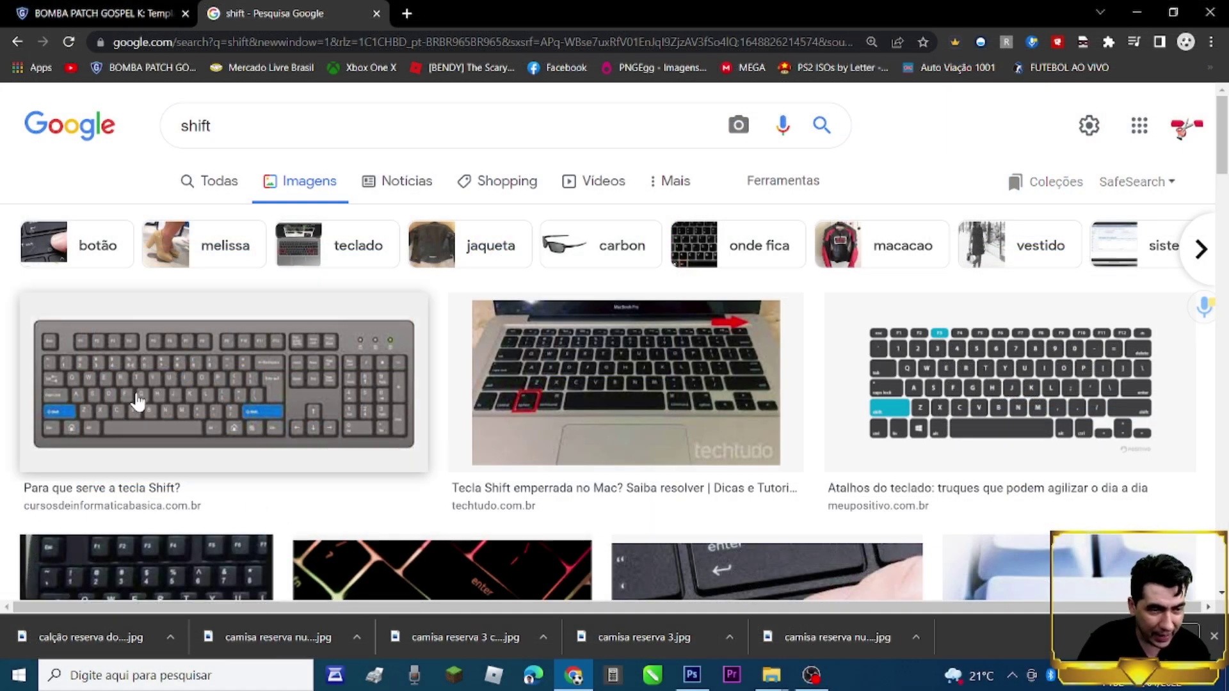
Switch to the browser and open the first keyboard image from the "shift" search in its own tab to examine the Shift key's location
left_click(137, 402)
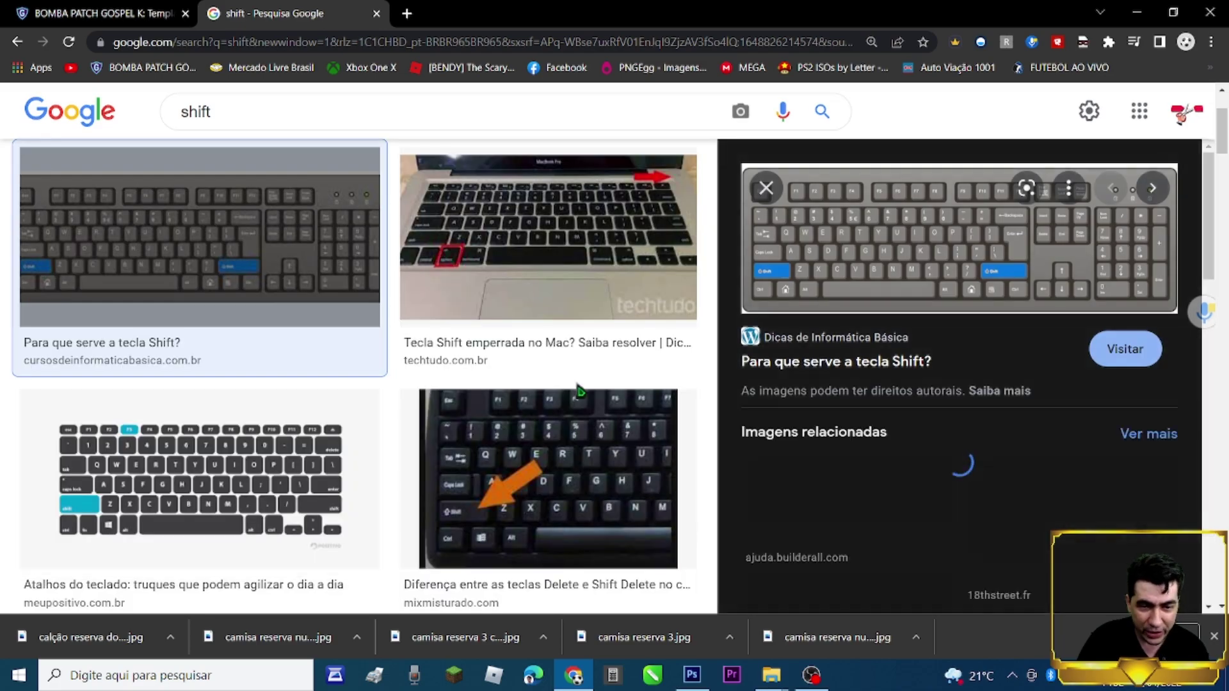
left_click(813, 277)
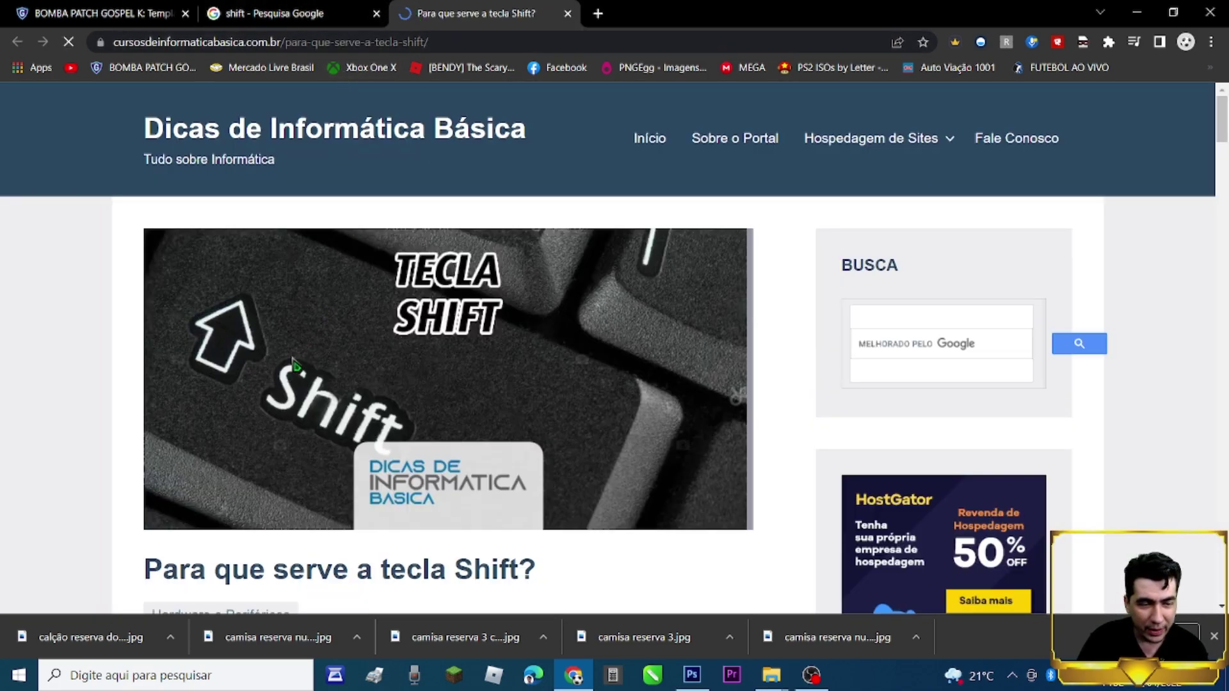
left_click(288, 14)
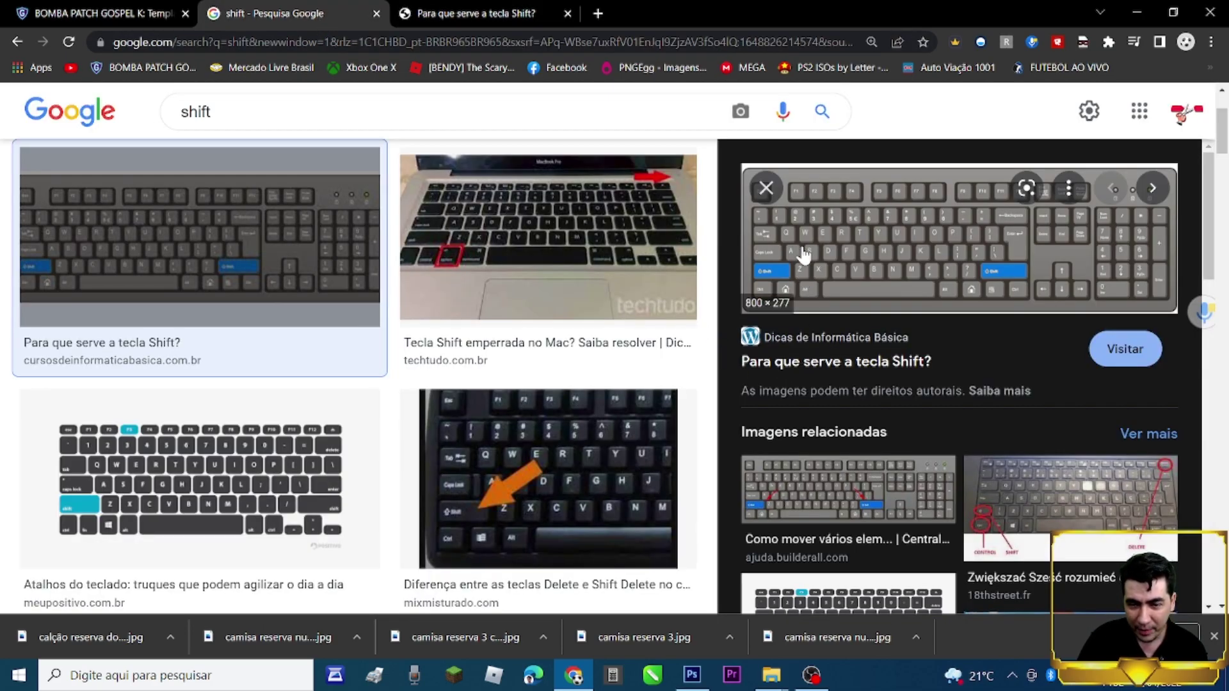
right_click(800, 246)
left_click(870, 397)
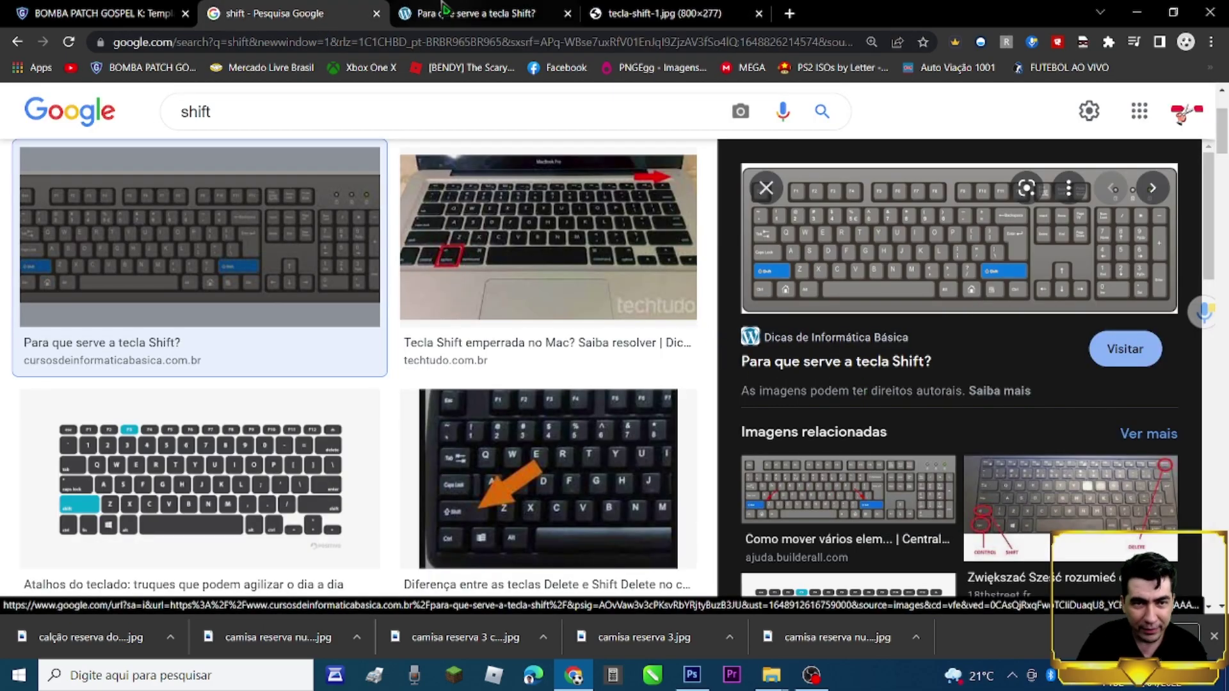
left_click(665, 13)
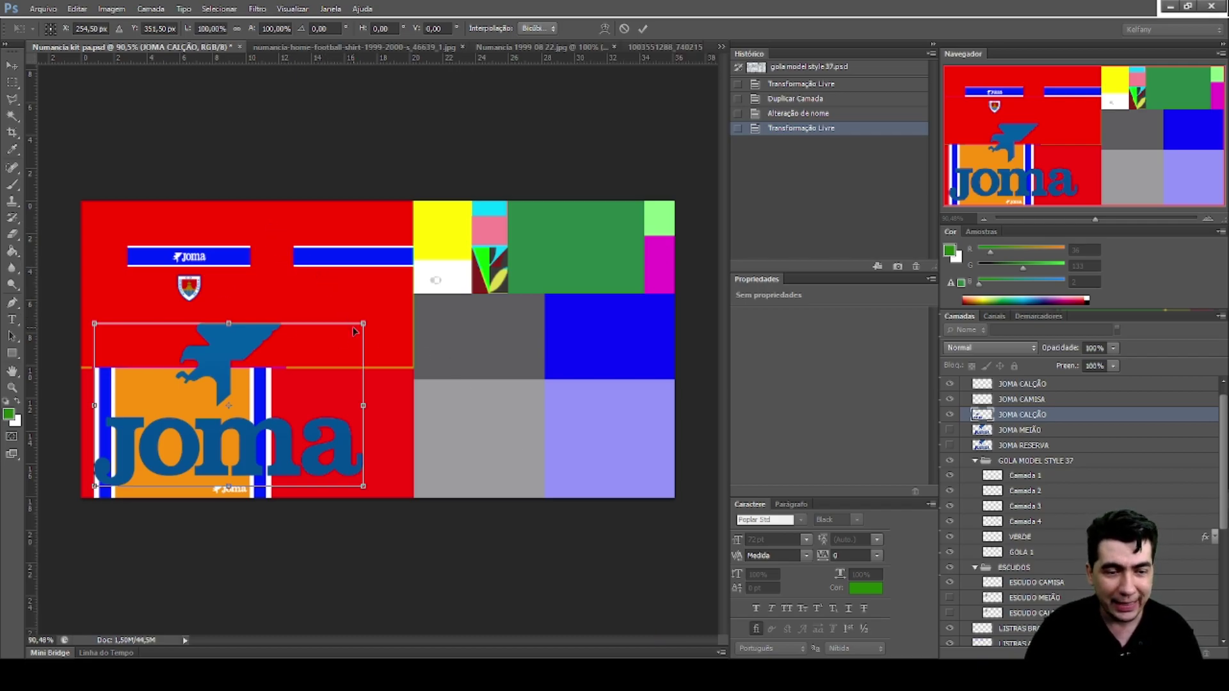
Scale the blue Joma logo proportionally to about 76% and move it over the shorts' inner stripe
left_click_drag(363, 323, 415, 326)
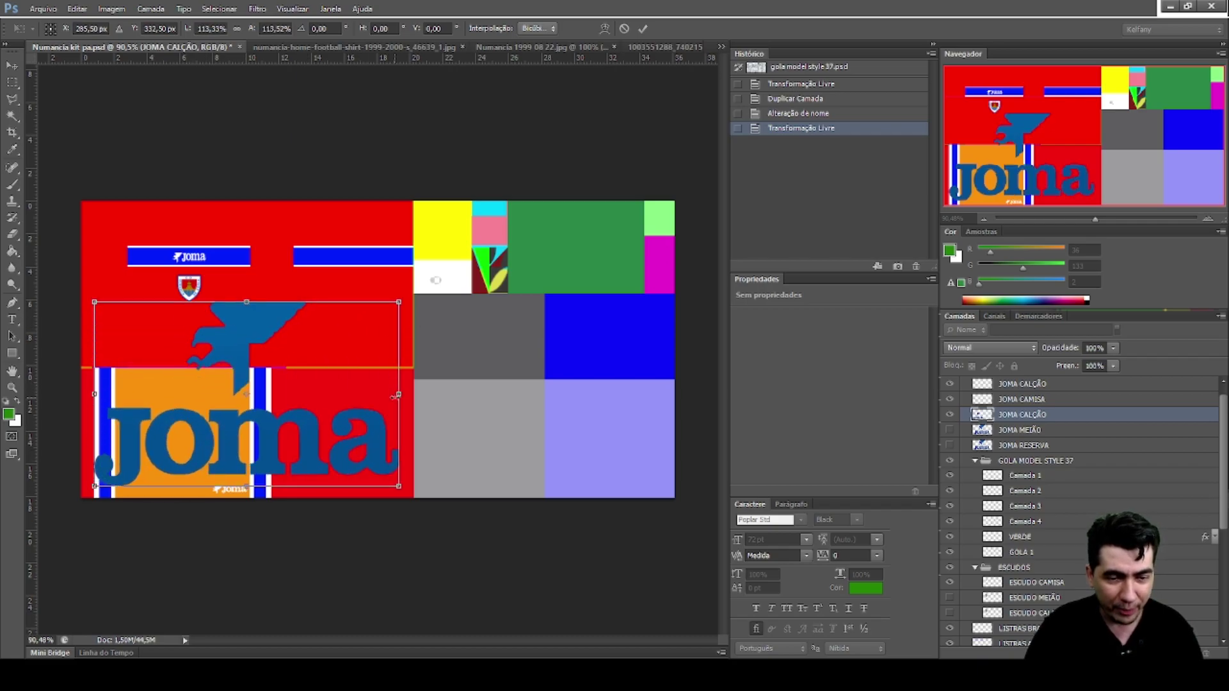
mouse_move(400, 393)
left_mouse_down()
mouse_move(281, 398)
mouse_move(399, 394)
left_mouse_up()
left_click_drag(1089, 223, 1119, 223)
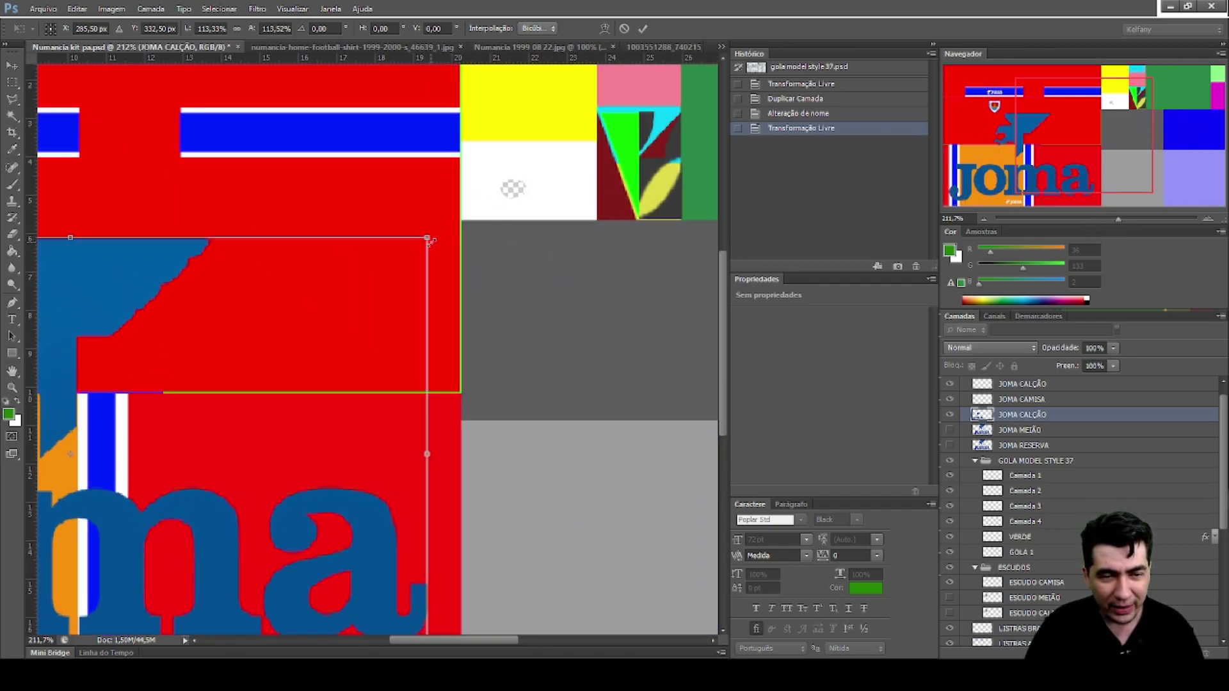
left_click_drag(429, 238, 192, 384)
left_click_drag(159, 490, 614, 327)
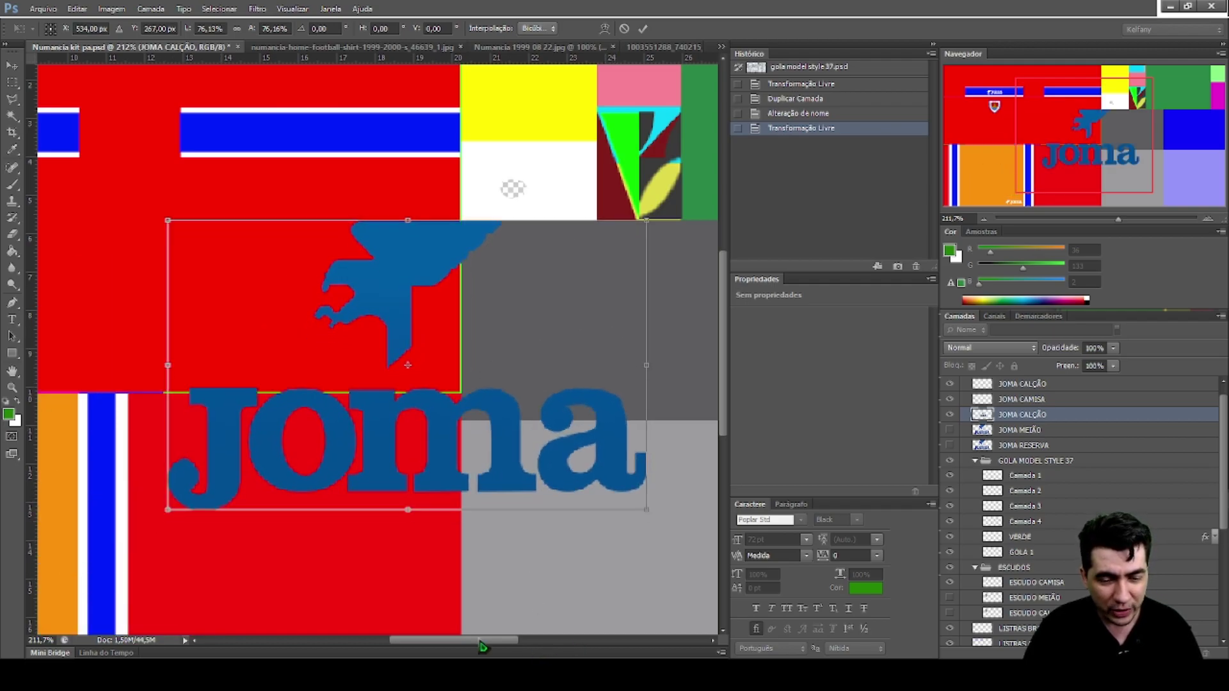
left_click_drag(484, 641, 435, 640)
scroll(548, 451, "down", 5)
left_click_drag(686, 147, 406, 308)
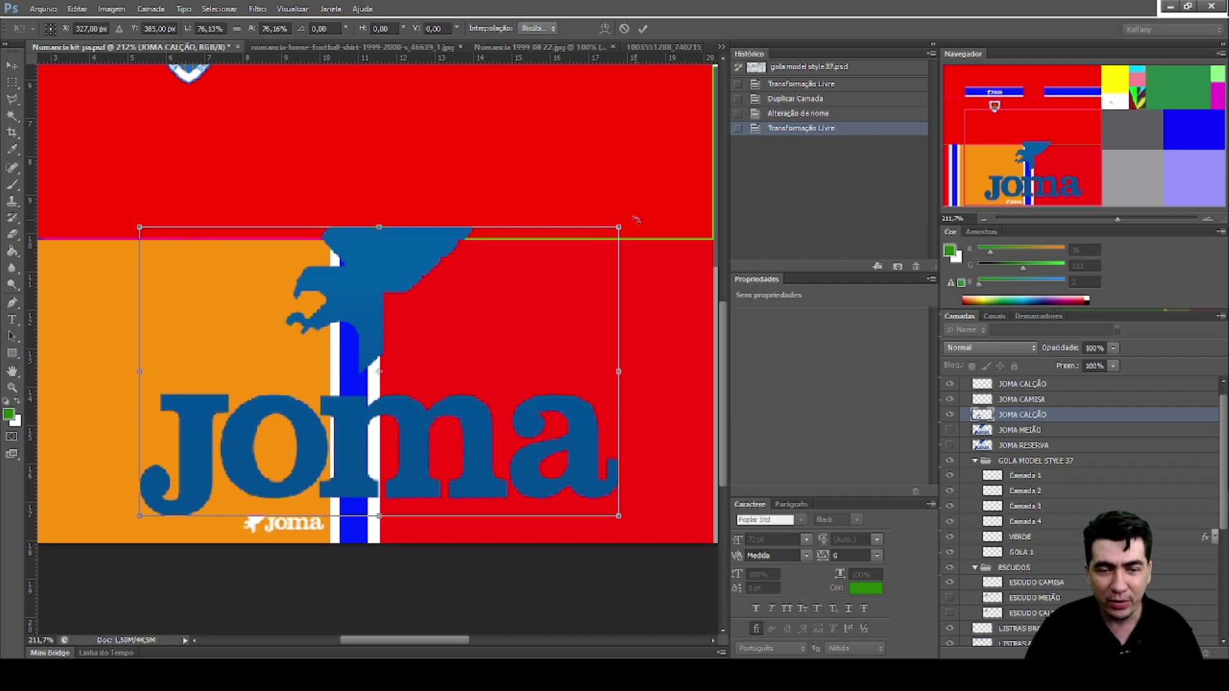
Scale the blue Joma logo proportionally to about 11.4%, place it over the small white logo on the shorts, and apply the transformation
left_click_drag(618, 228, 321, 407)
left_click_drag(213, 455, 204, 464)
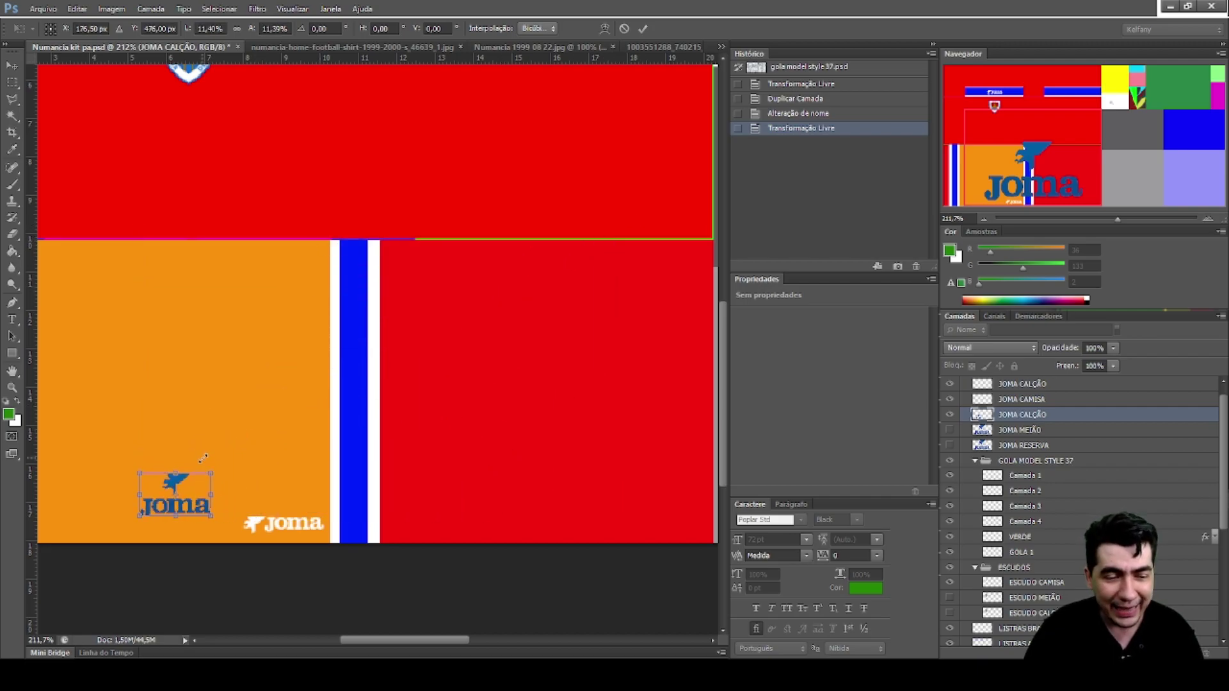
left_click_drag(190, 512, 302, 527)
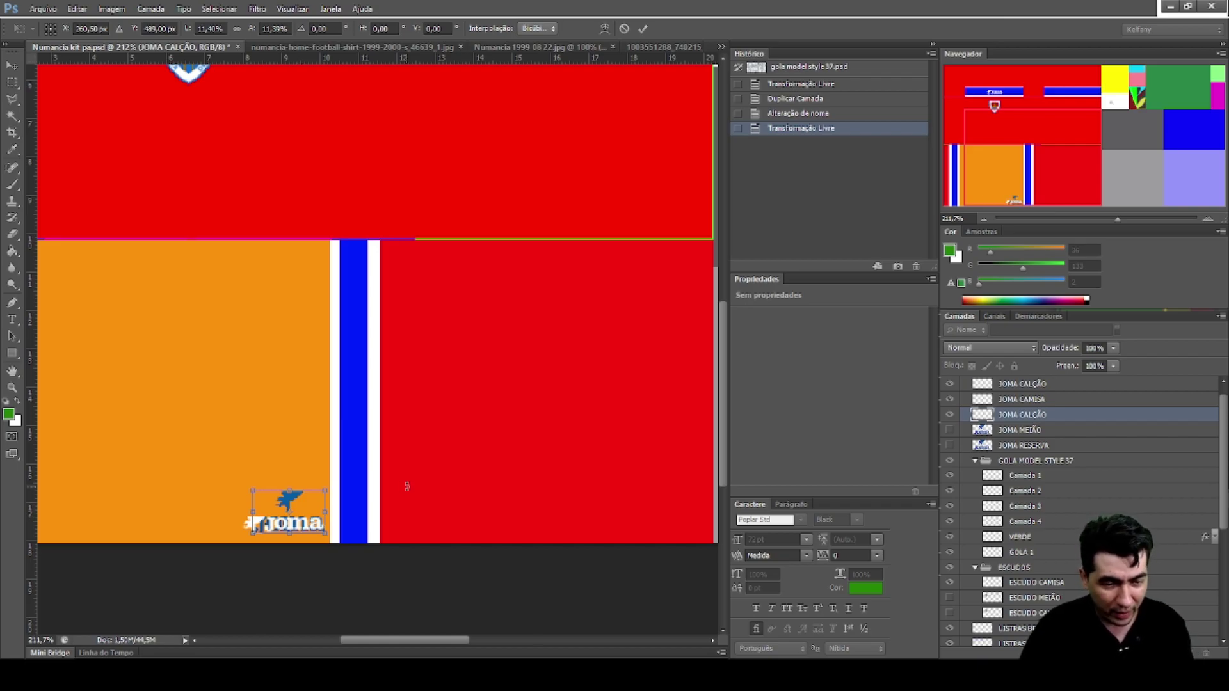
key("Return")
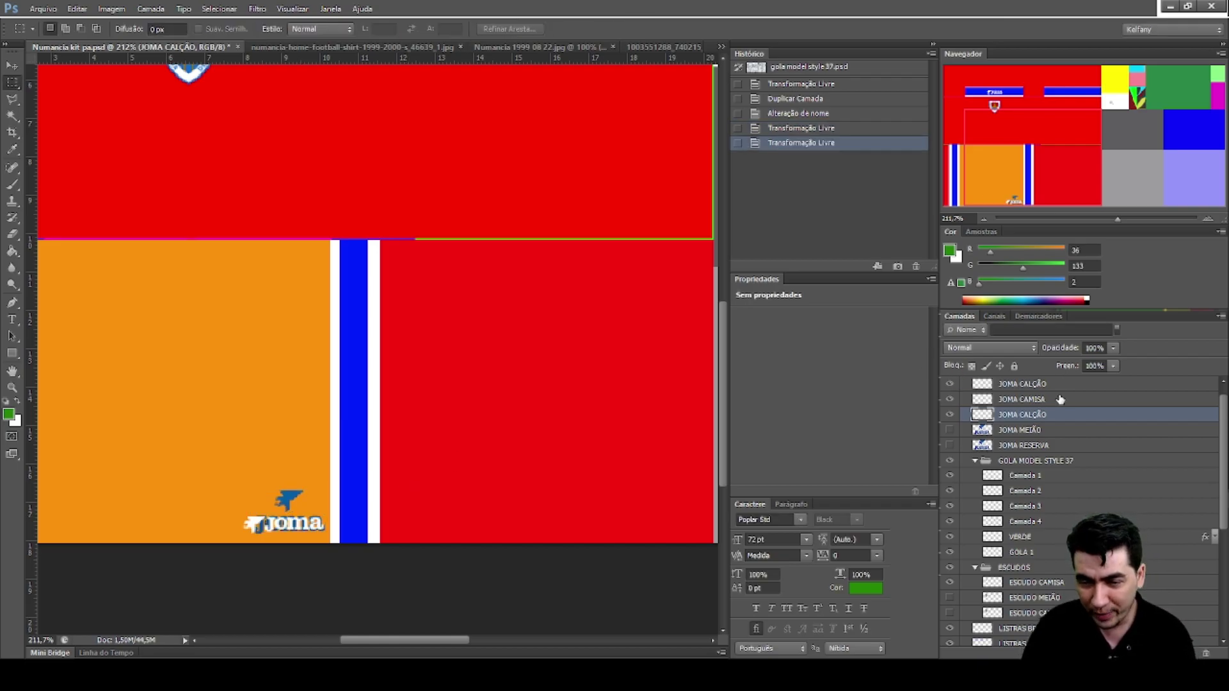
Compare both shorts logos by hiding and showing the old white one, and delete its JOMA CALÇÃO layer
left_click(949, 385)
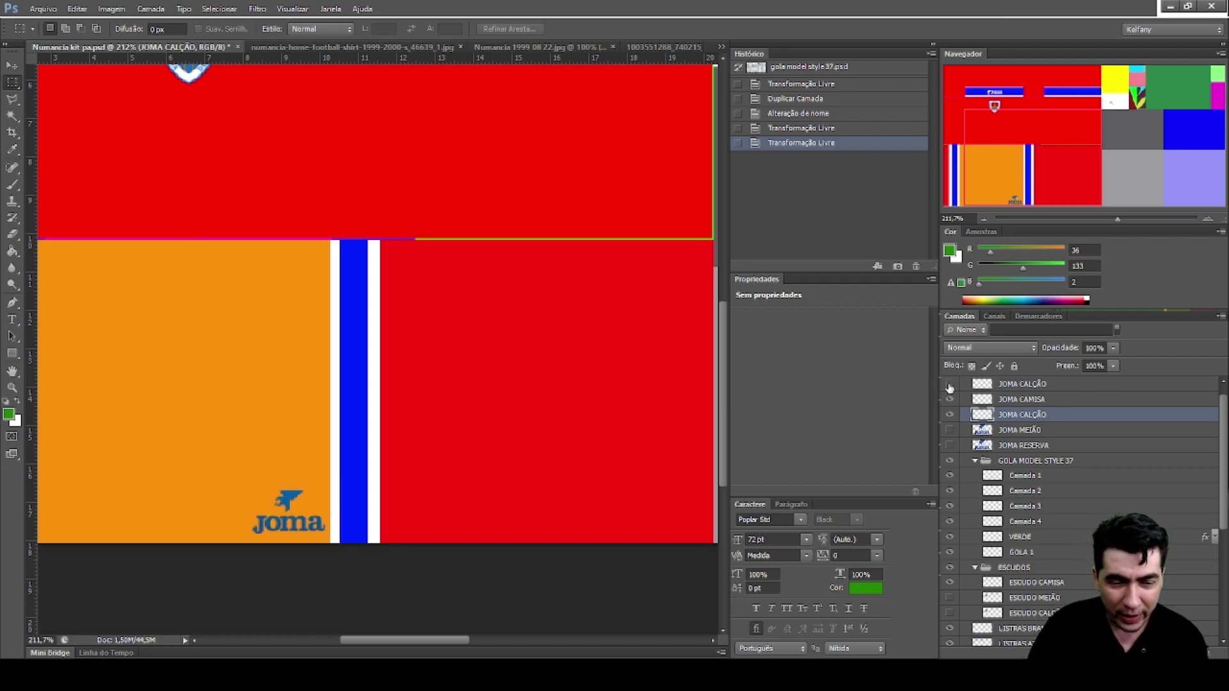
left_click(949, 385)
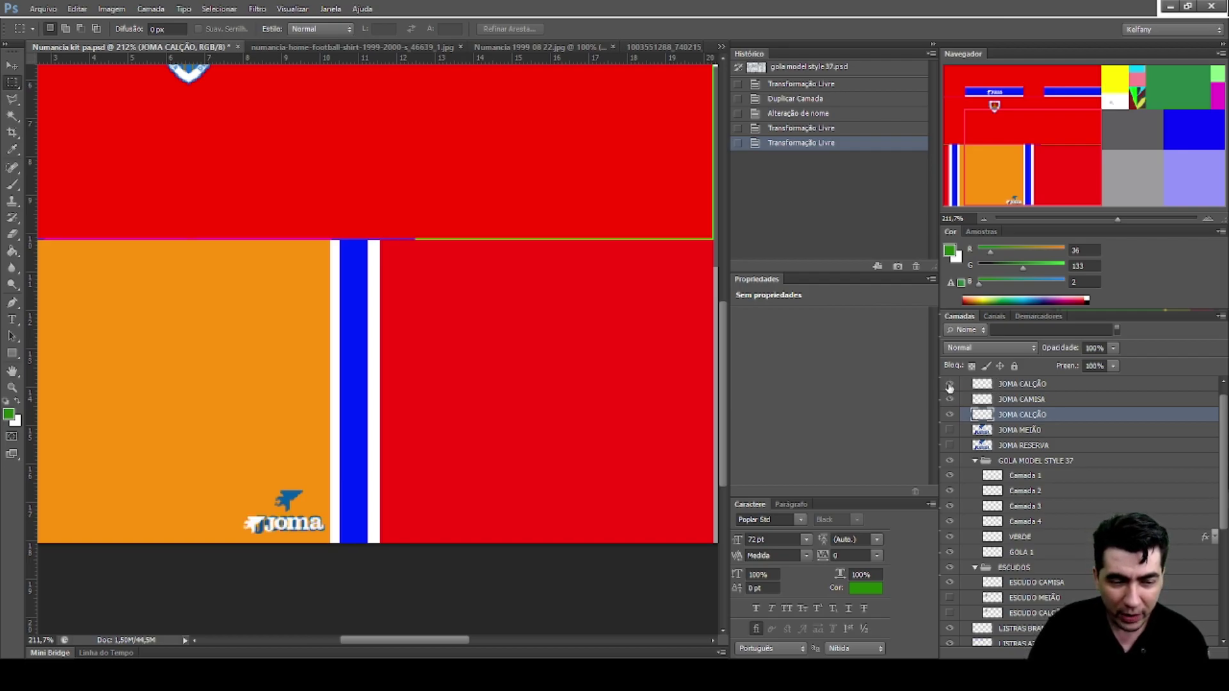
left_click(1039, 387)
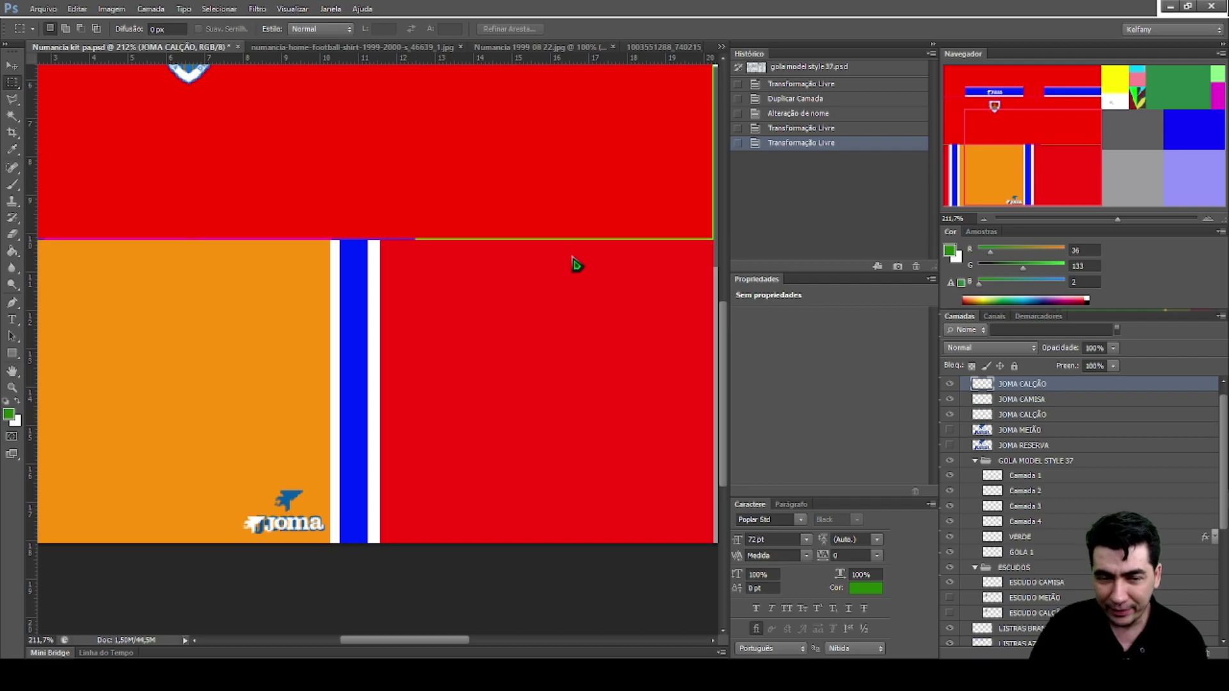
key("Delete")
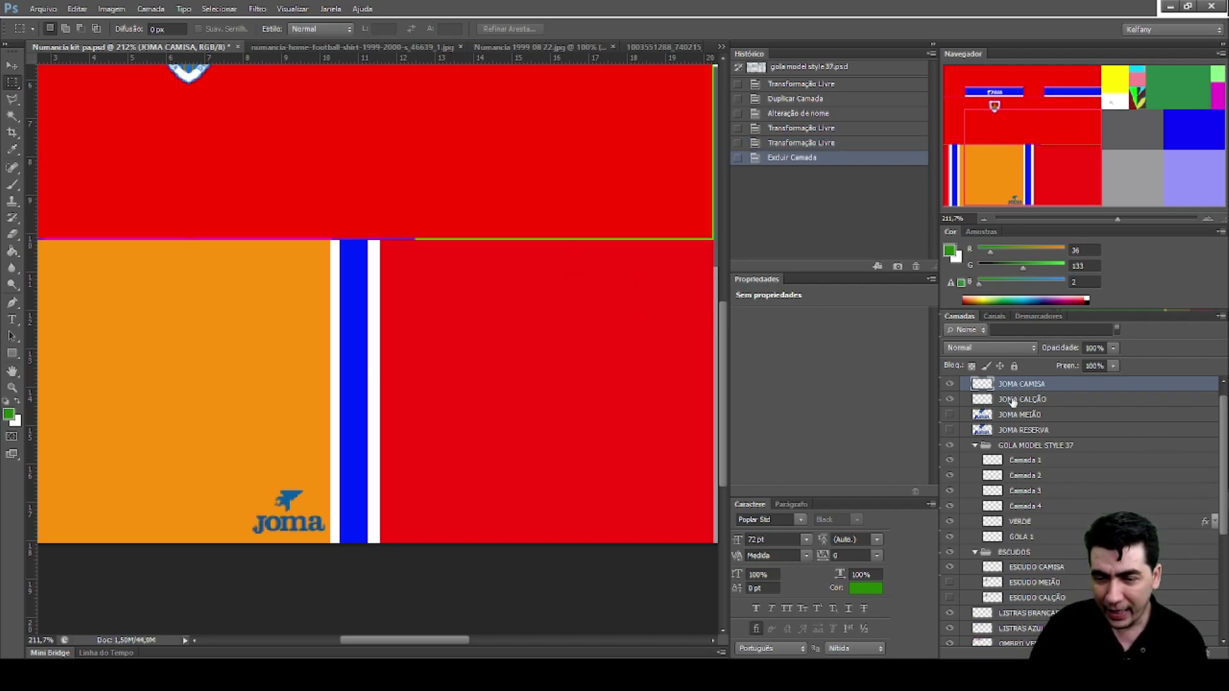
Apply a white Color Overlay to the remaining JOMA CALÇÃO logo and rasterize its layer style
left_click(1012, 401)
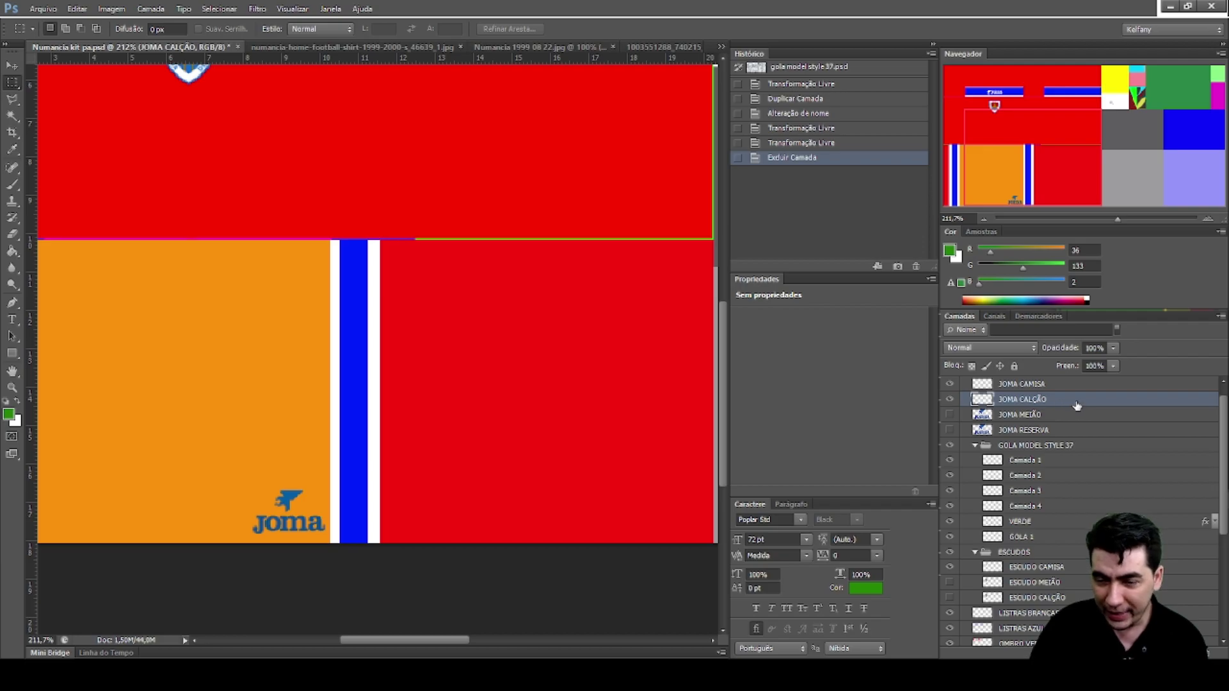
double_click(1023, 400)
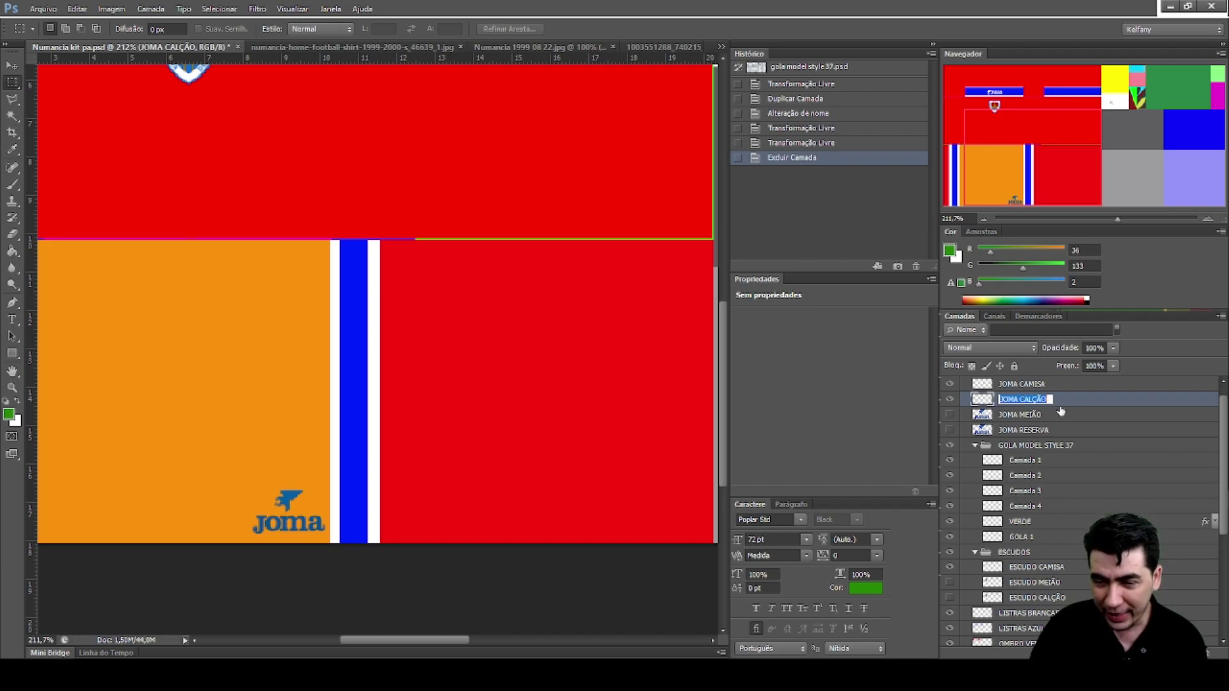
key("Return")
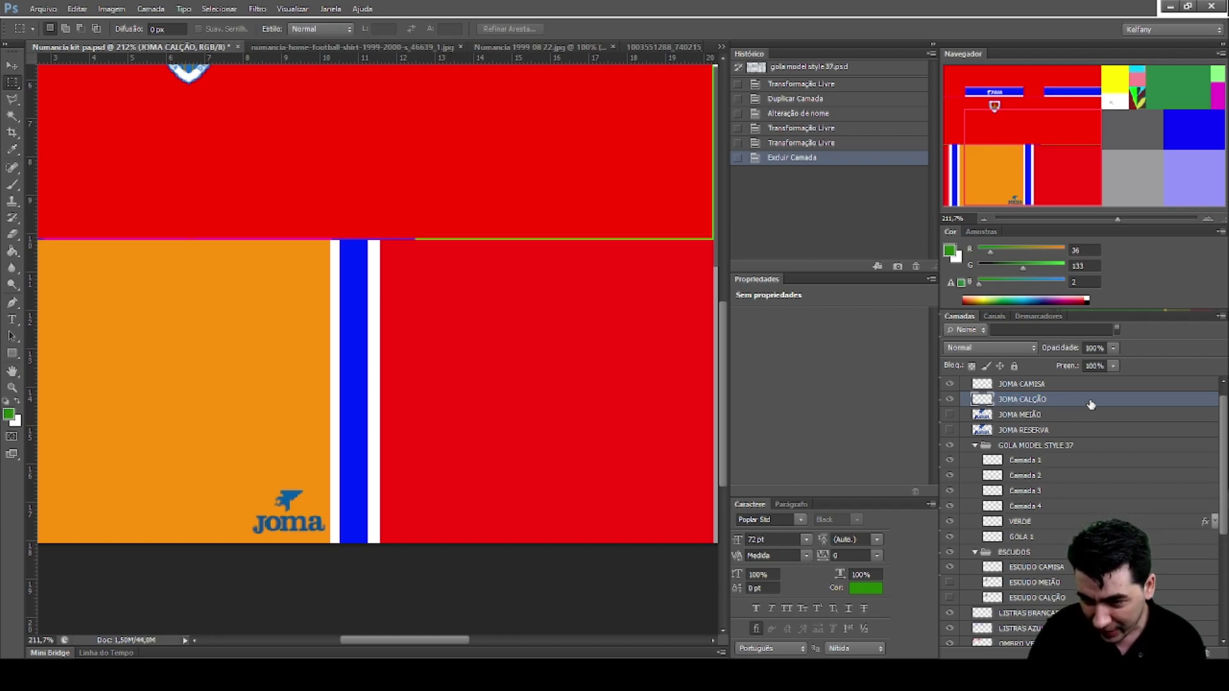
key("space")
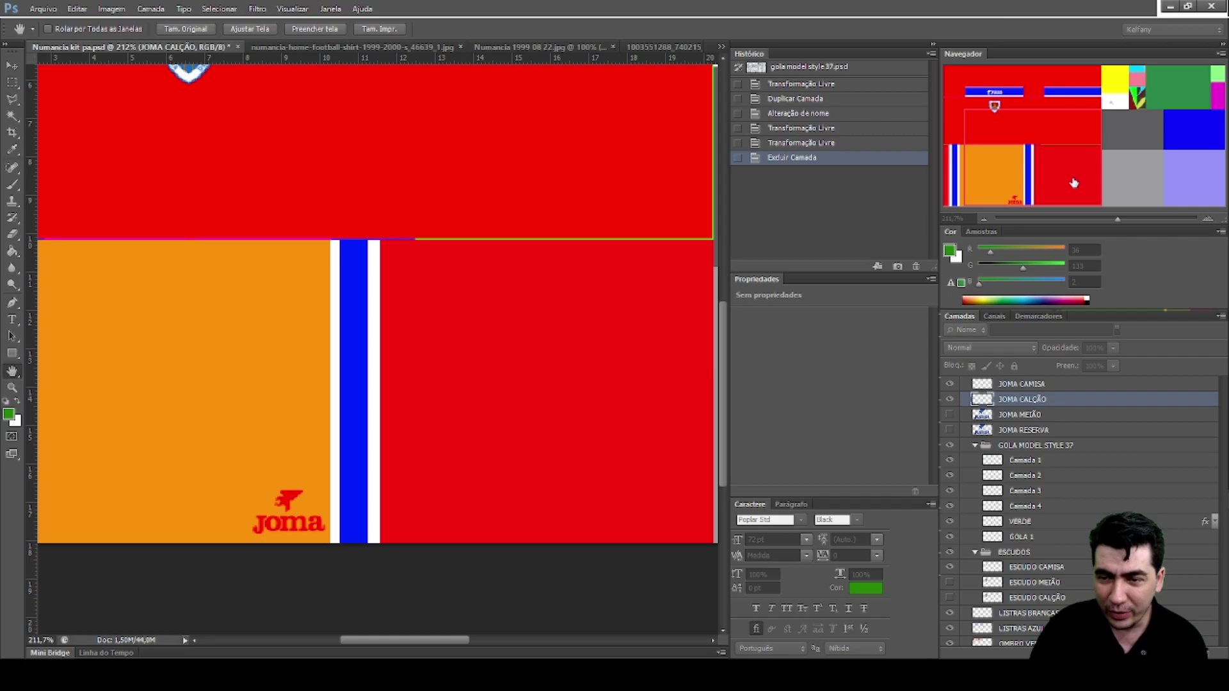
key("i")
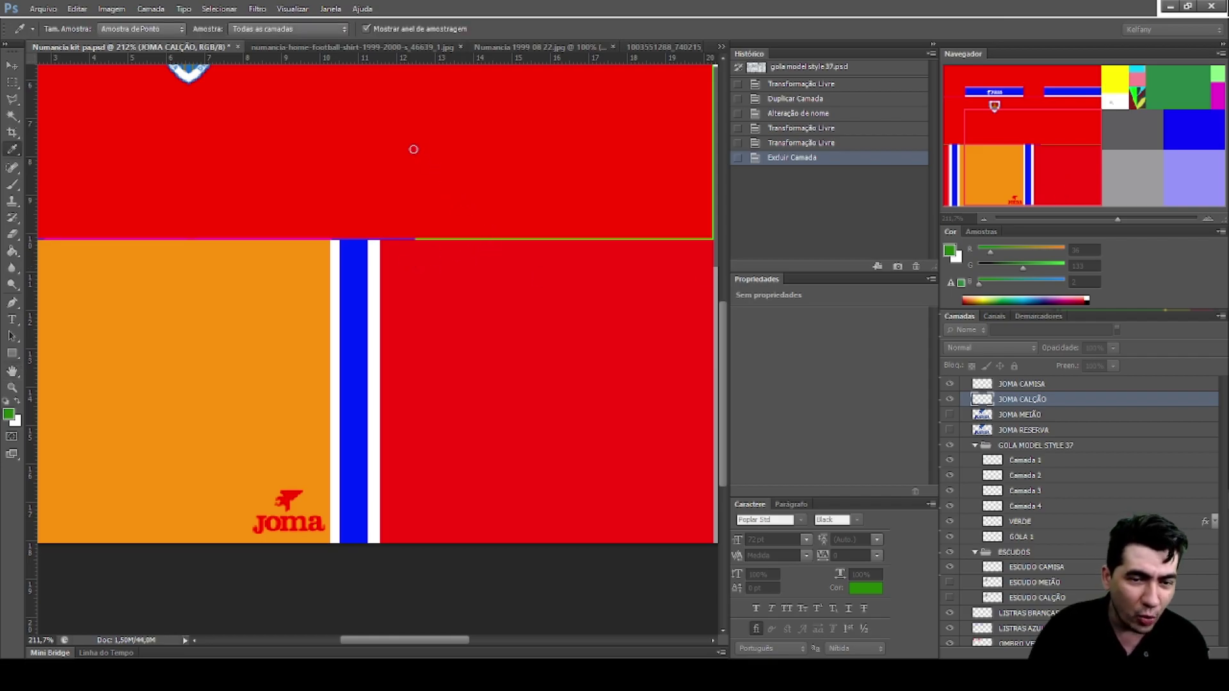
key("h")
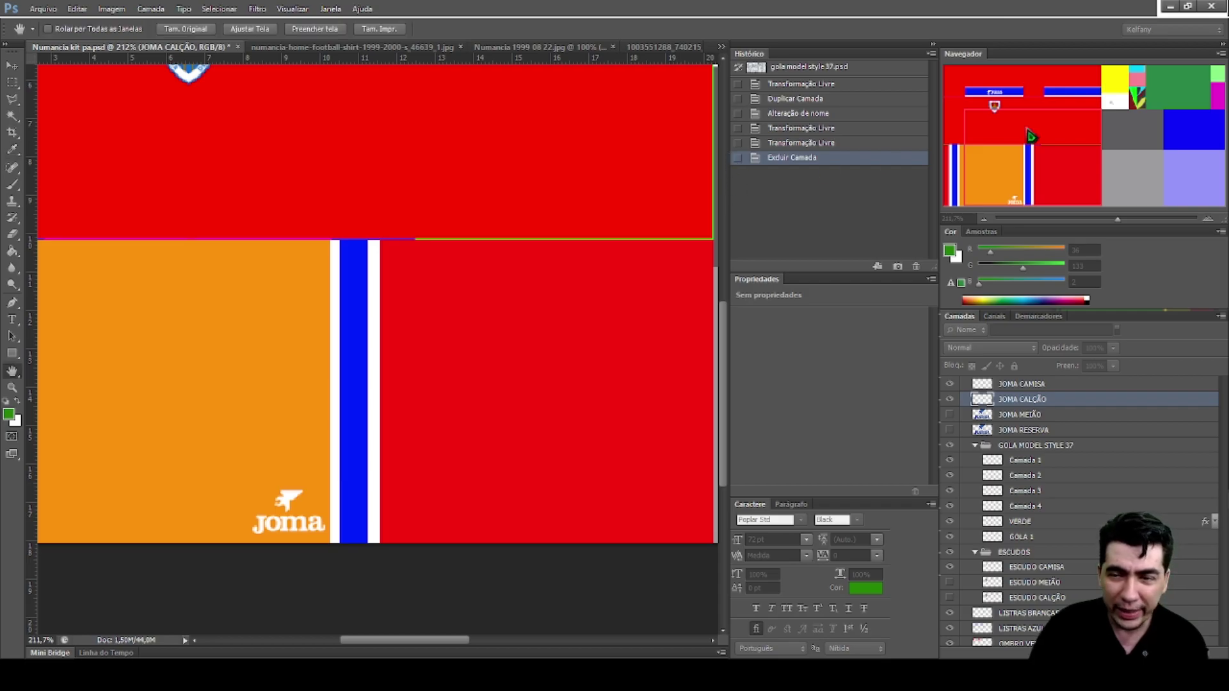
key("m")
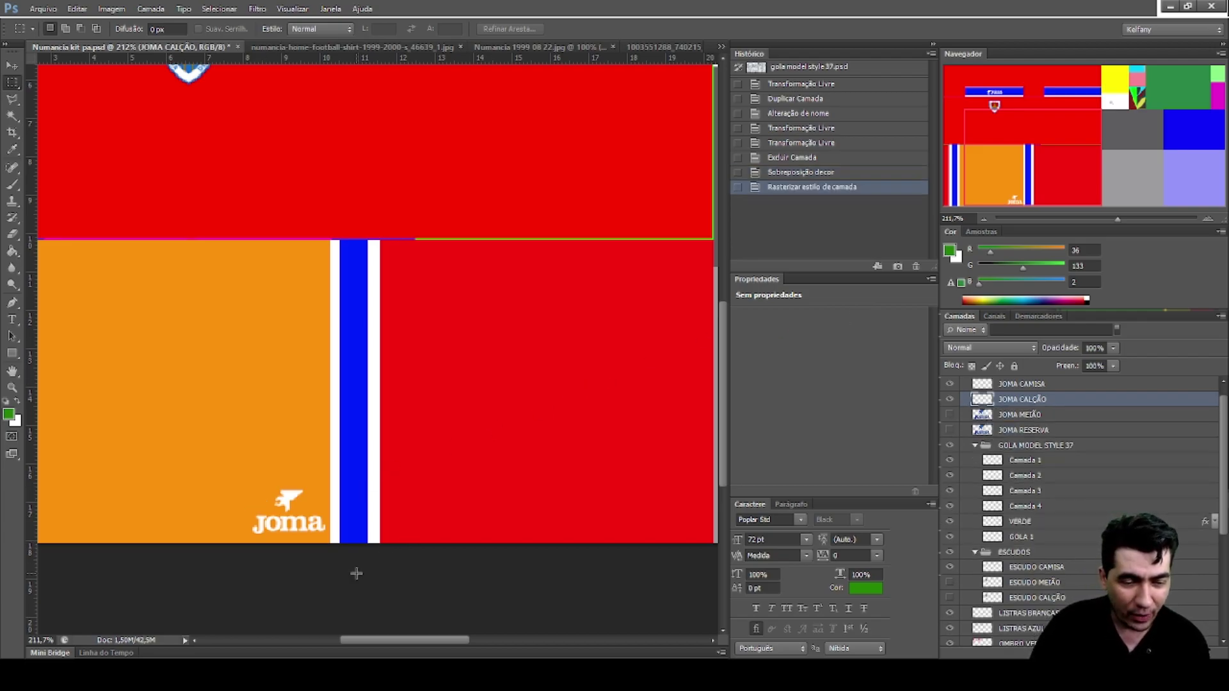
Review the whole kit texture at about 90% zoom and shrink the Navigator to give the layer list more room
left_click_drag(410, 646, 379, 646)
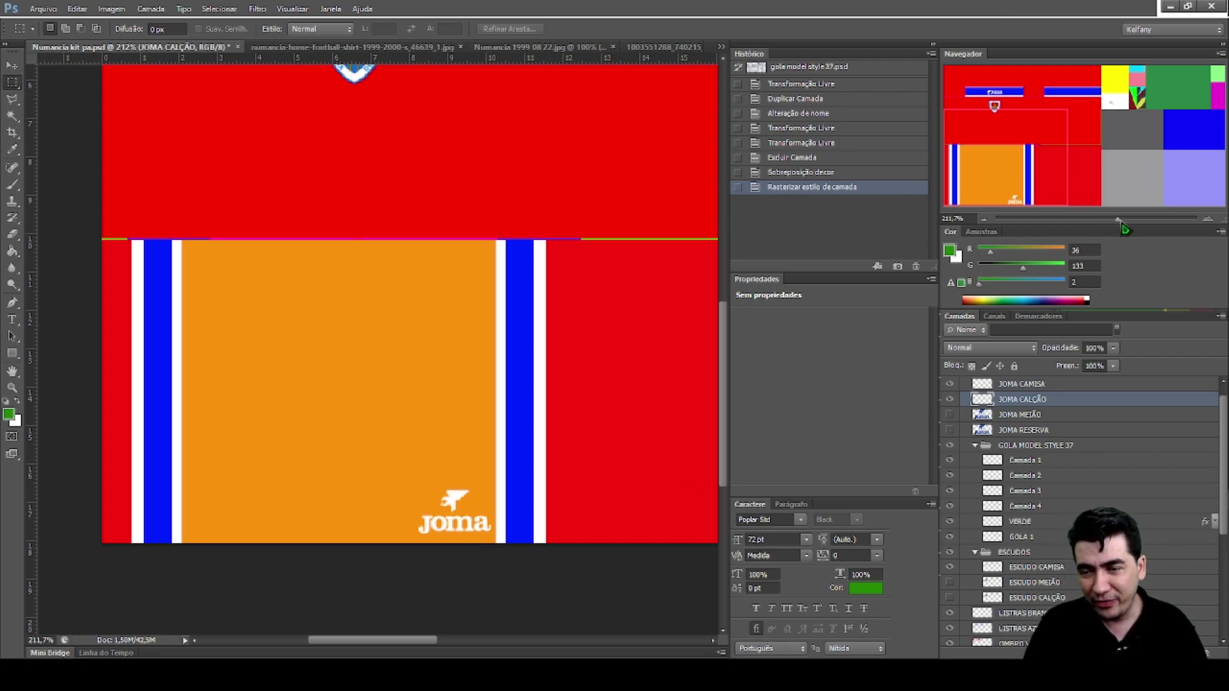
mouse_move(1122, 231)
left_mouse_down()
mouse_move(1090, 231)
mouse_move(1100, 227)
left_mouse_up()
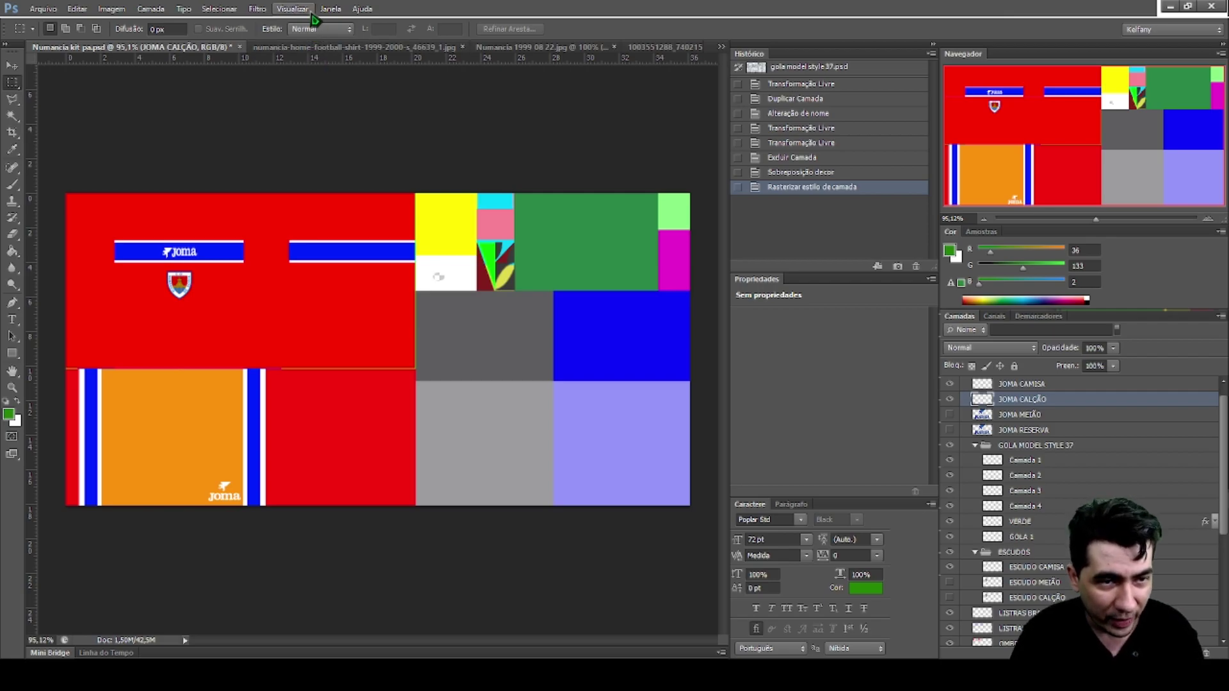
mouse_move(1097, 225)
left_mouse_down()
mouse_move(1062, 220)
mouse_move(1099, 220)
mouse_move(1088, 219)
left_mouse_up()
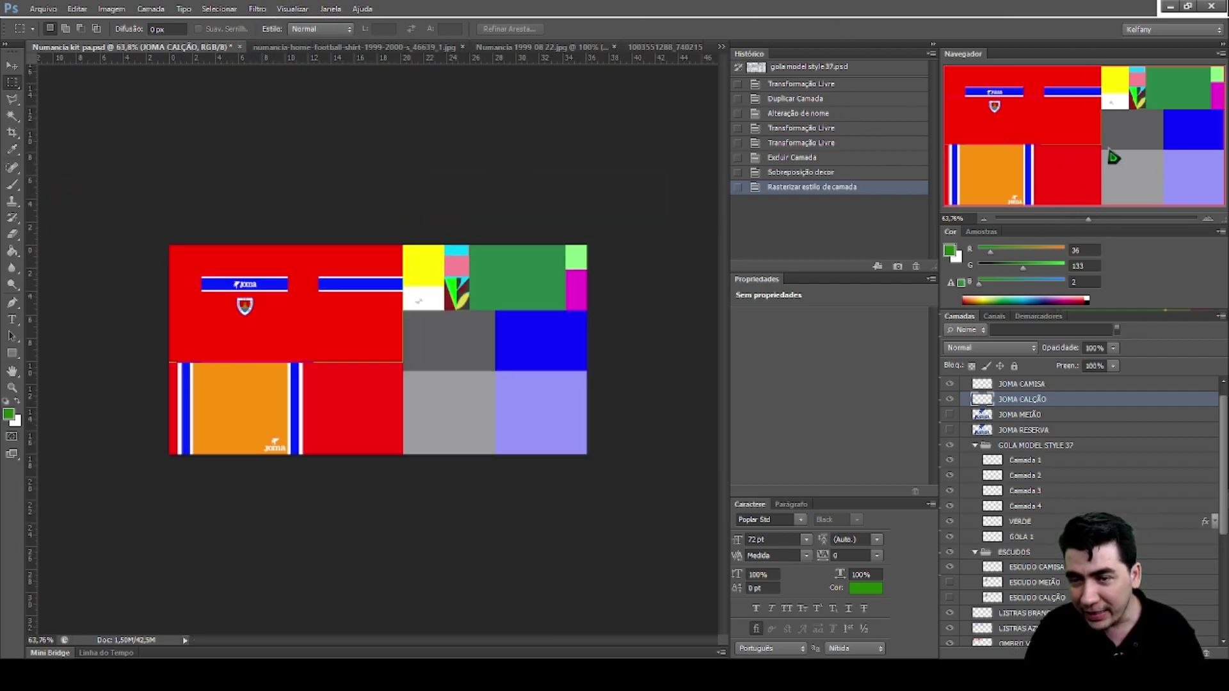
left_click(1090, 220)
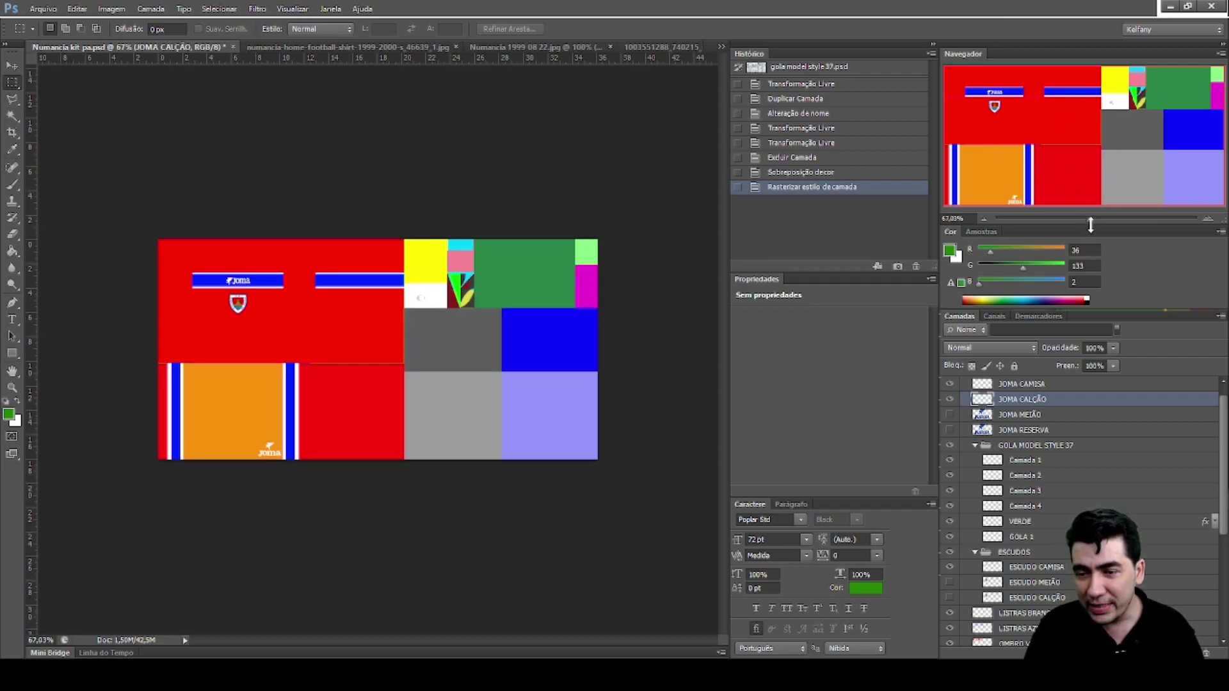
mouse_move(1090, 221)
left_mouse_down()
mouse_move(1063, 220)
mouse_move(1096, 221)
left_mouse_up()
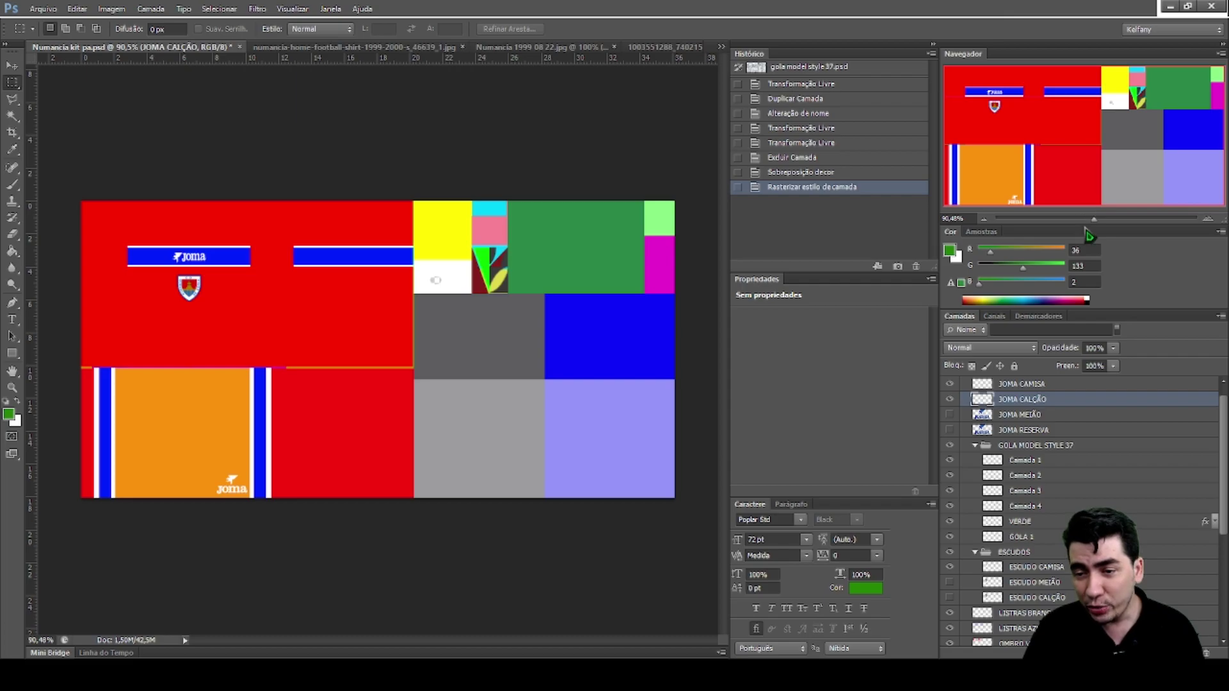
left_click_drag(1082, 225, 1068, 145)
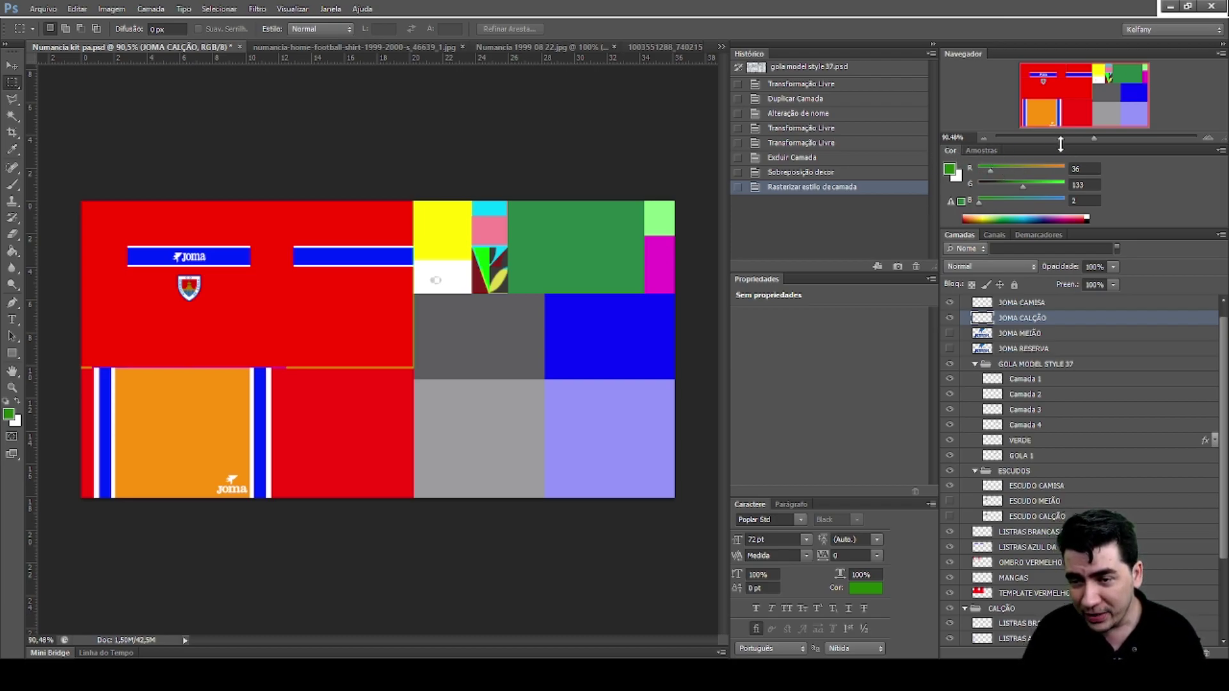
Enlarge the Navigator preview and widen its panel column slightly while keeping the whole kit texture in view
left_click_drag(1061, 144, 1060, 222)
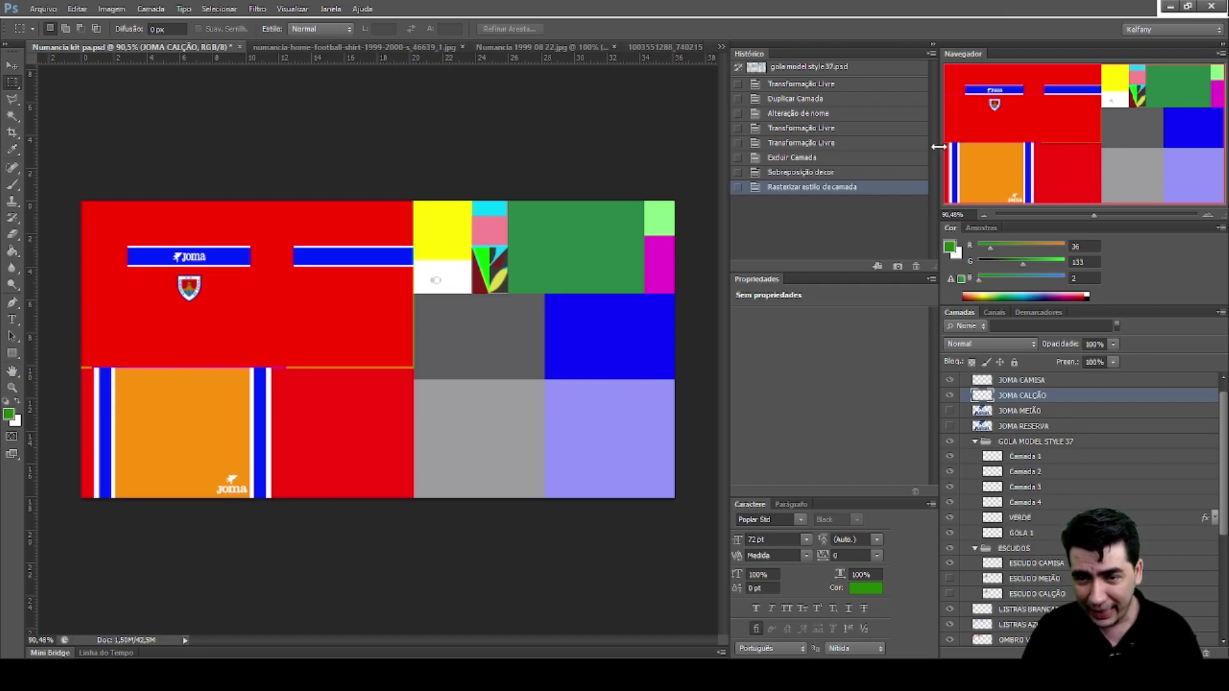
left_click_drag(941, 151, 766, 152)
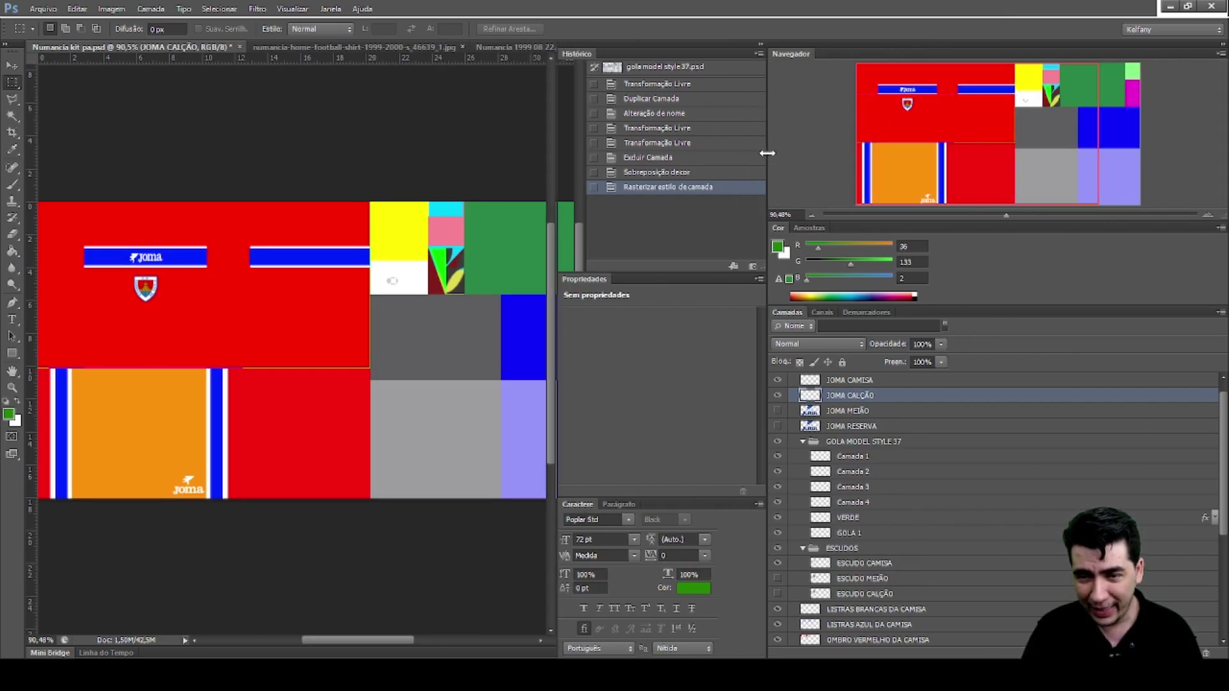
mouse_move(992, 220)
left_mouse_down()
mouse_move(993, 314)
mouse_move(981, 165)
mouse_move(980, 231)
left_mouse_up()
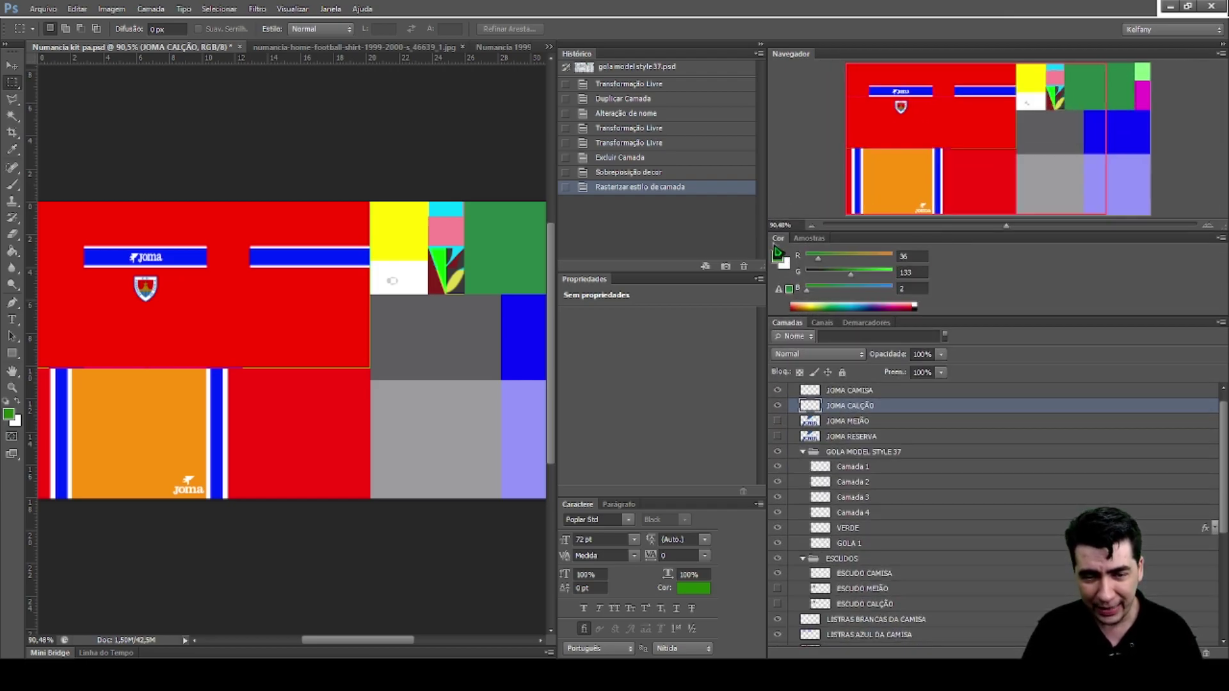
left_click_drag(767, 236, 912, 244)
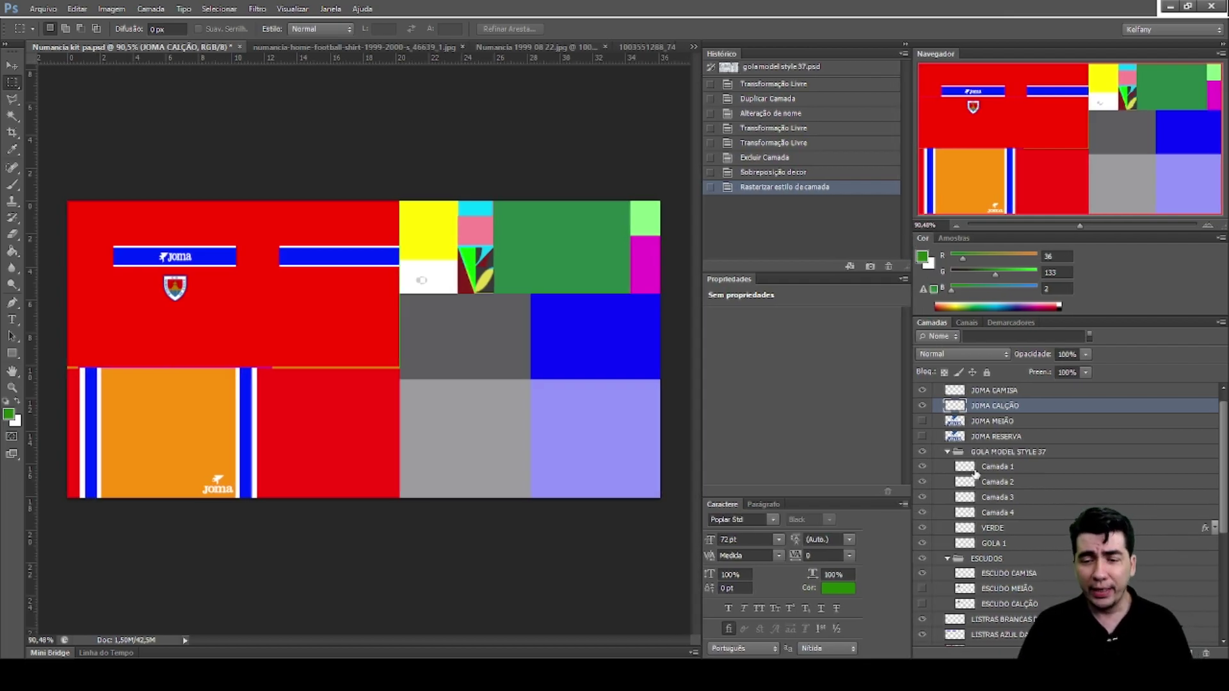
Create a new layer group inside CAMISA, above the JOMA CAMISA layer, and name it JOMA
scroll(988, 440, "up", 1)
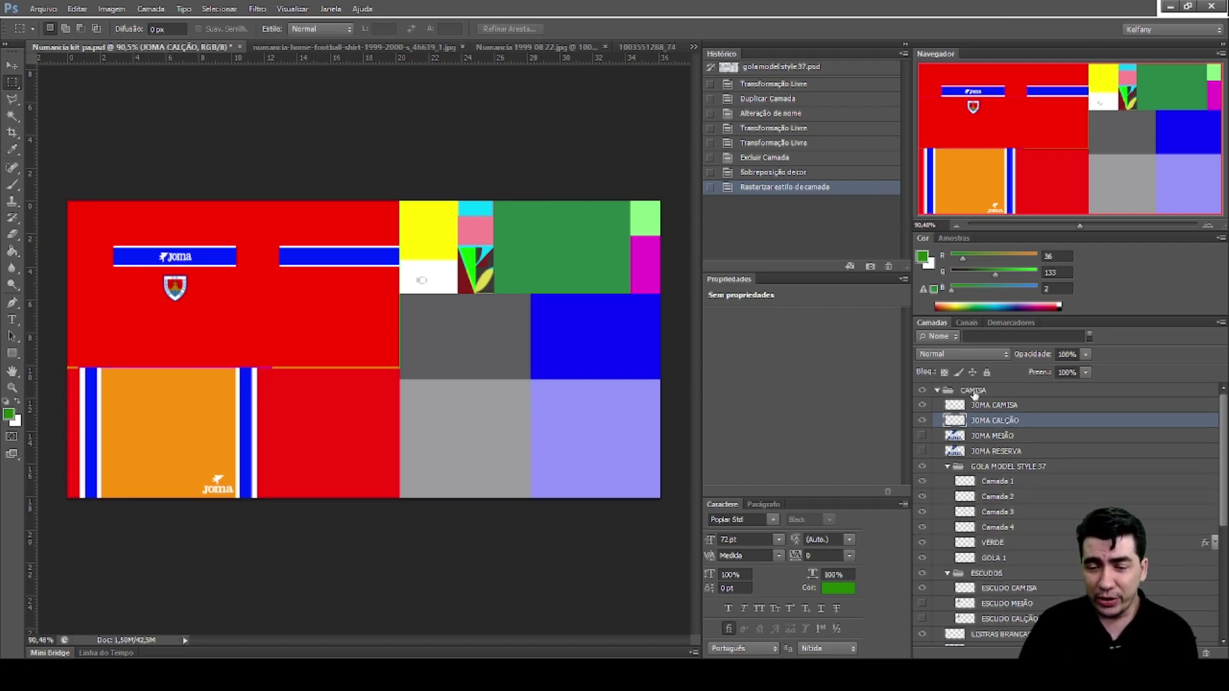
left_click(973, 392)
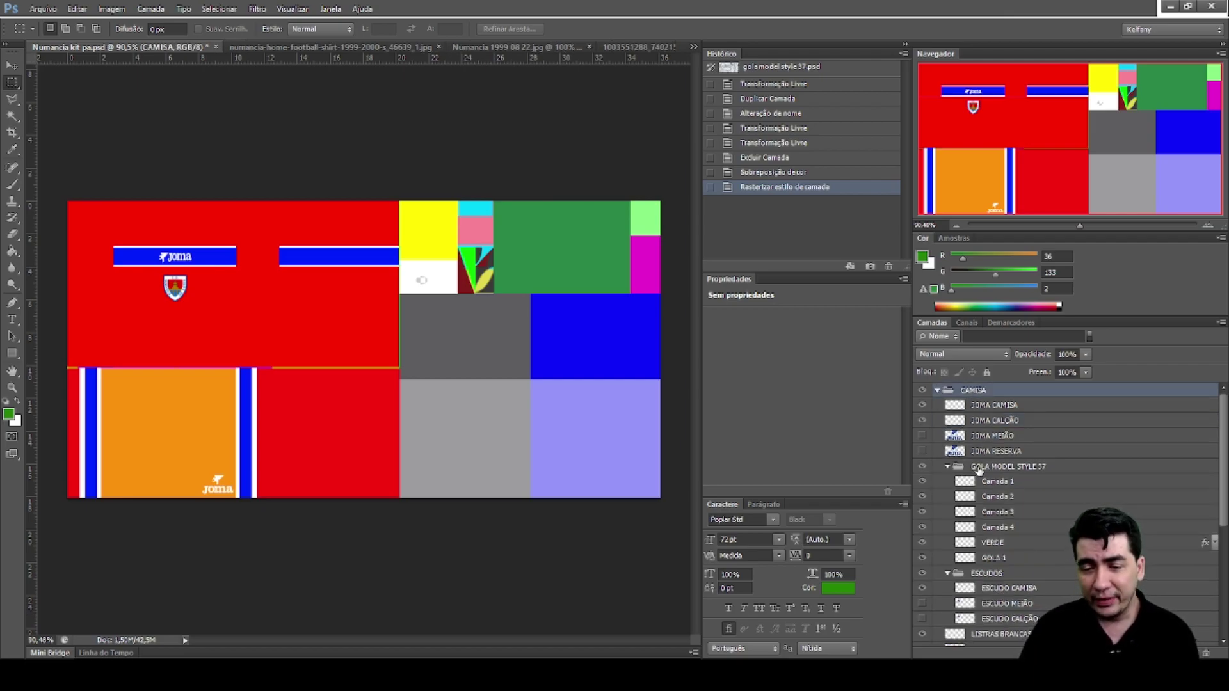
left_click(995, 406)
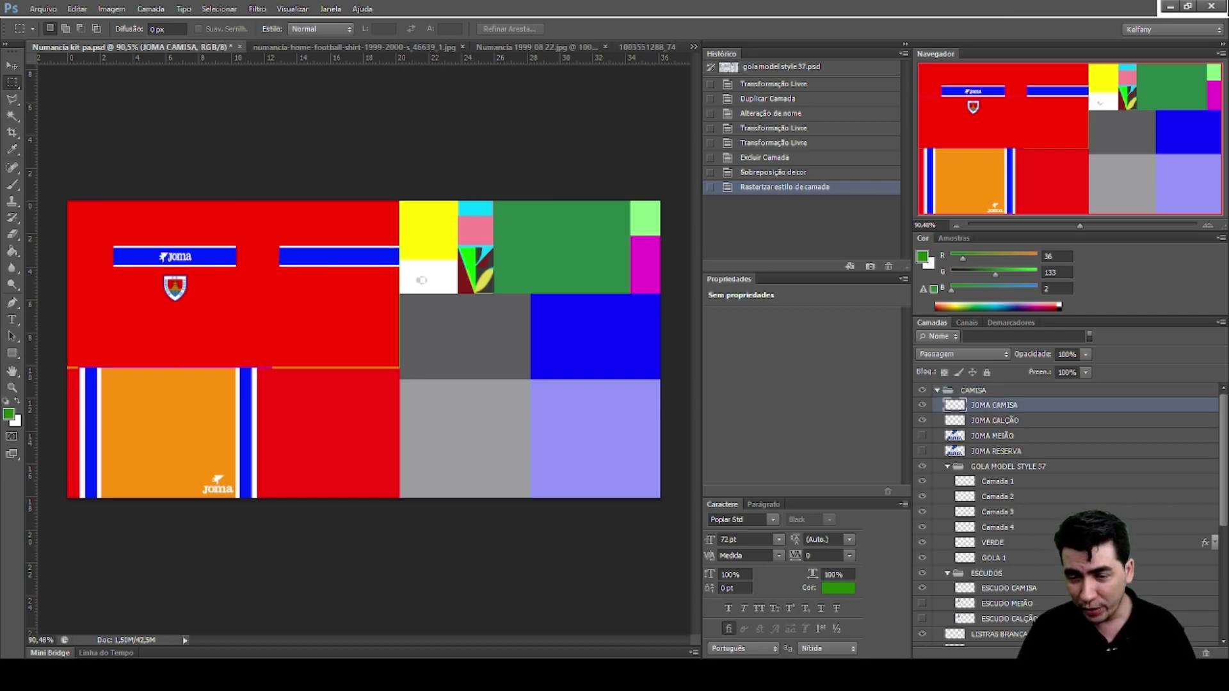
left_click(1178, 653)
double_click(985, 405)
key("BackSpace")
type("JOMA")
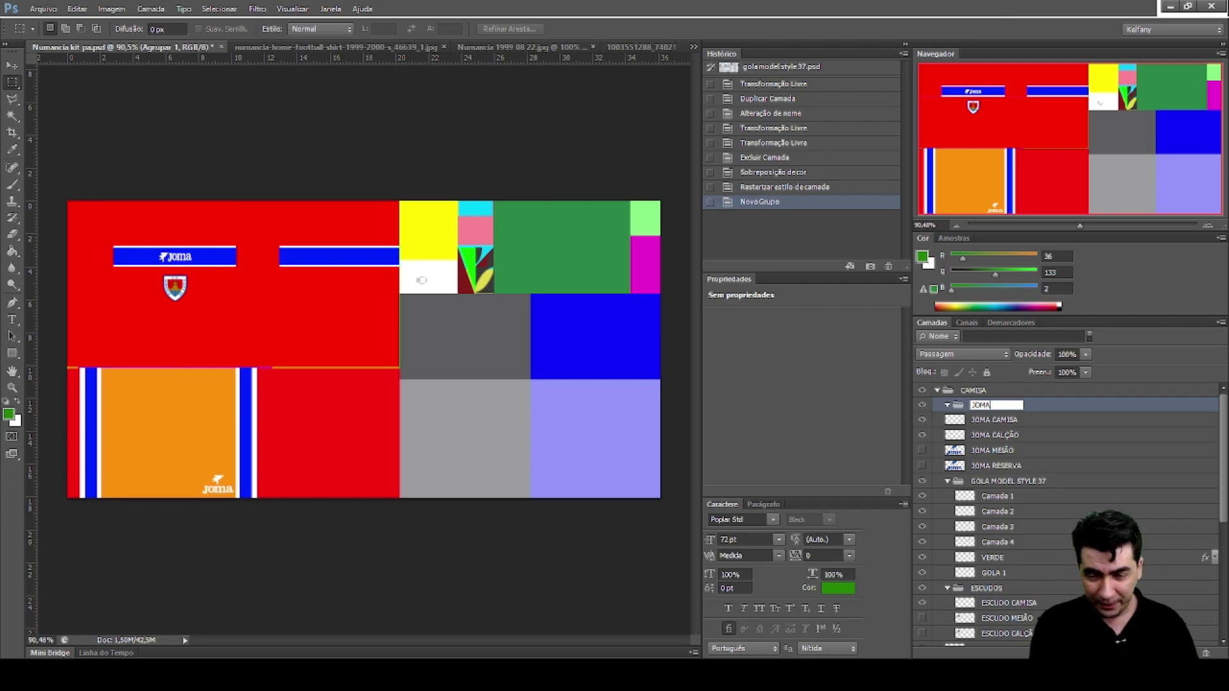
key("Return")
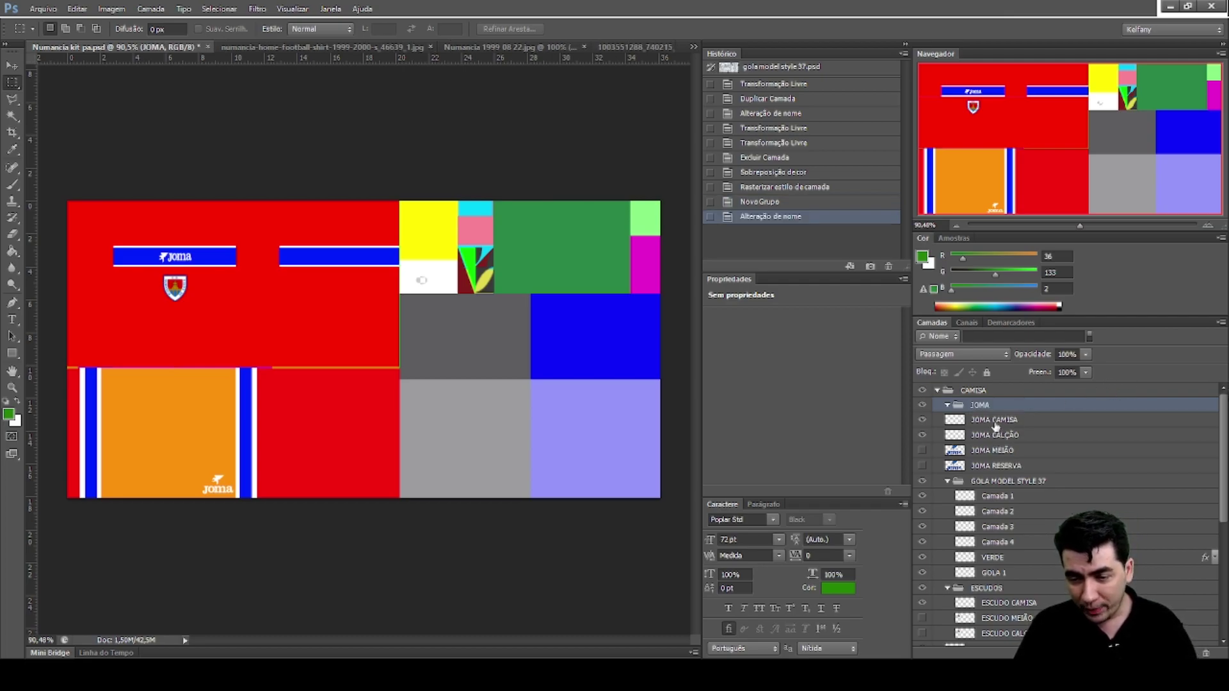
Put the four Joma layers, JOMA CAMISA through JOMA RESERVA, into the JOMA group and place it collapsed above CAMISA
left_click(995, 426)
left_click(992, 466, "shift")
left_click_drag(989, 424, 985, 386)
left_click(948, 405)
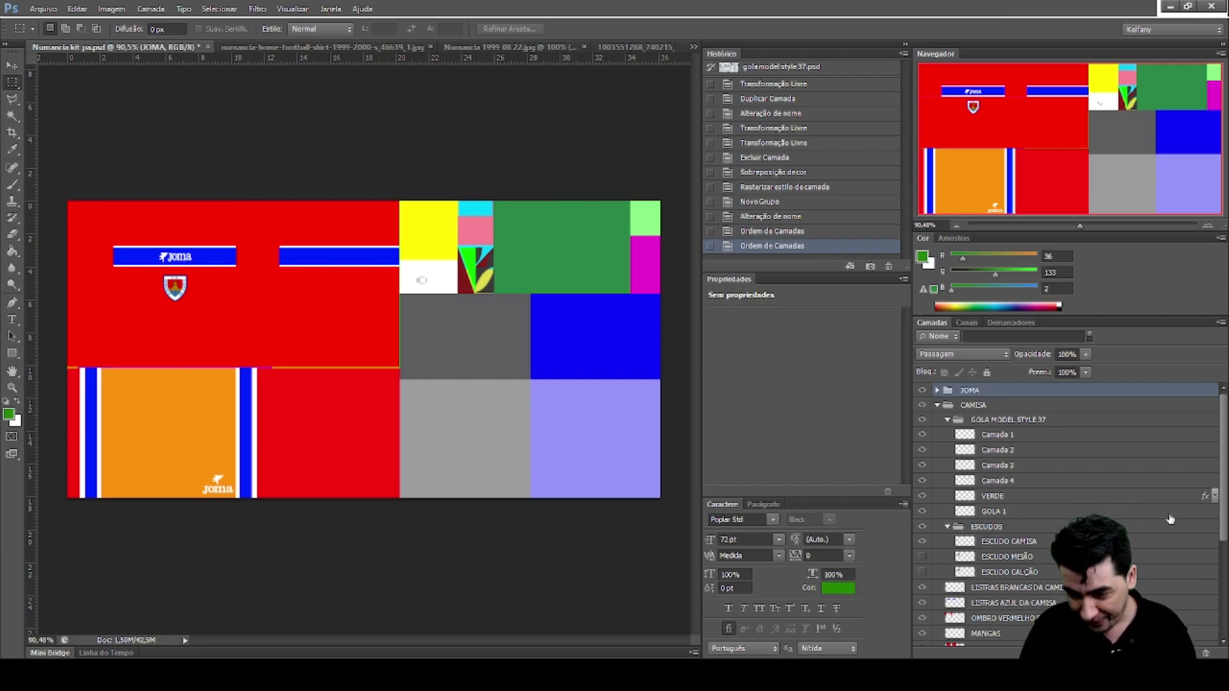
Create a new group above JOMA and name it NUMANCIA KIT PA
key("ctrl+g")
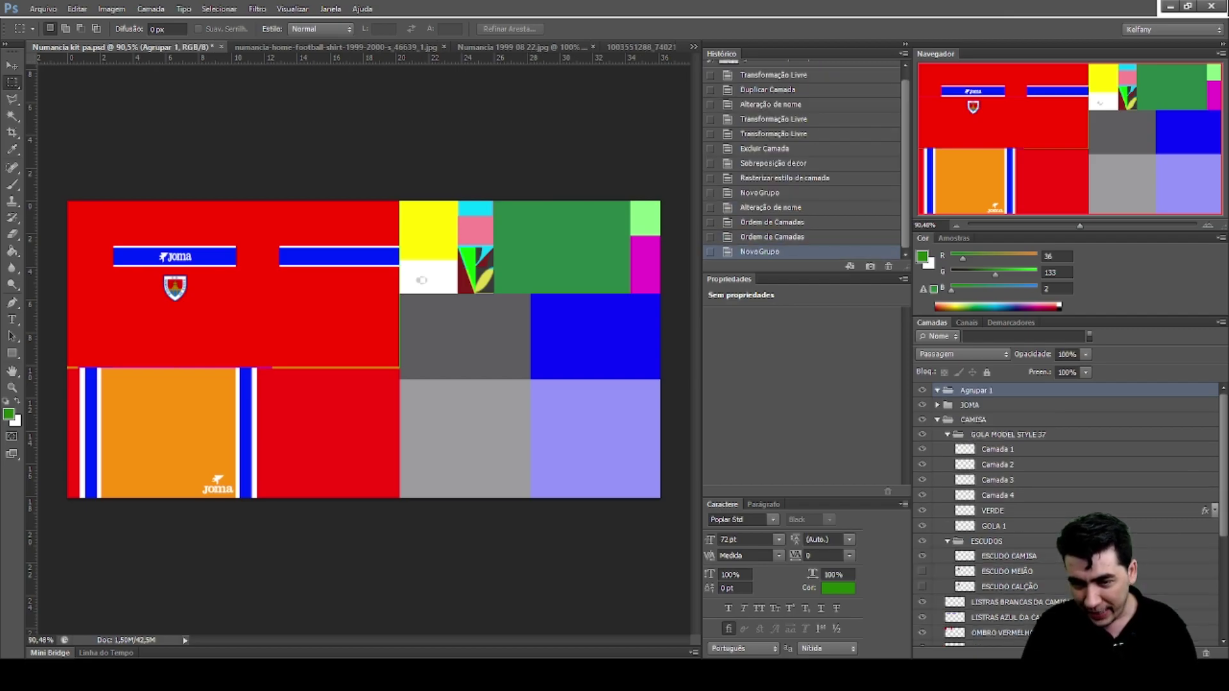
double_click(973, 391)
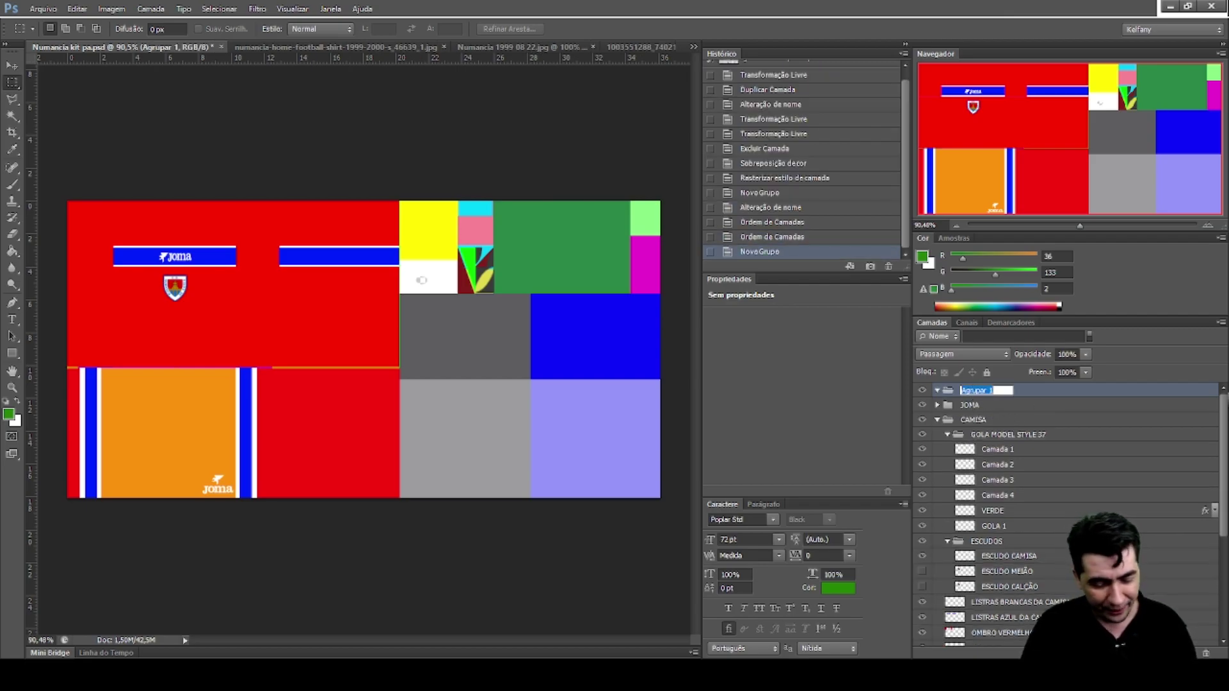
type("NUMANCIA")
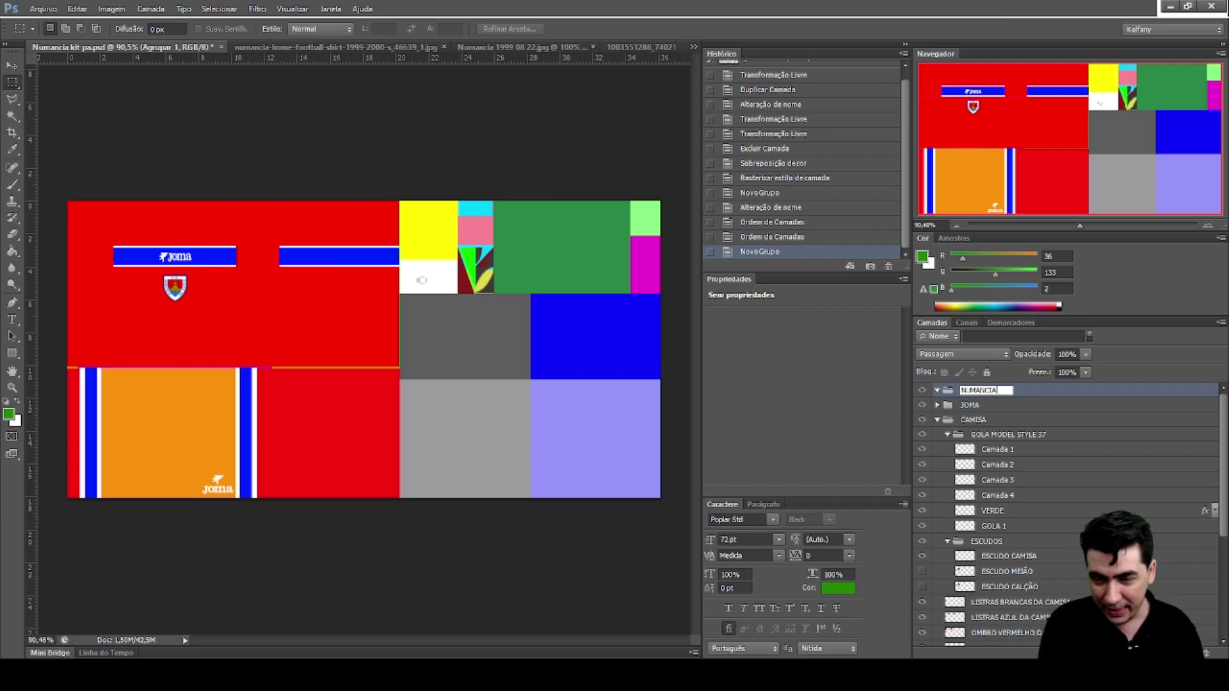
type(" KIT")
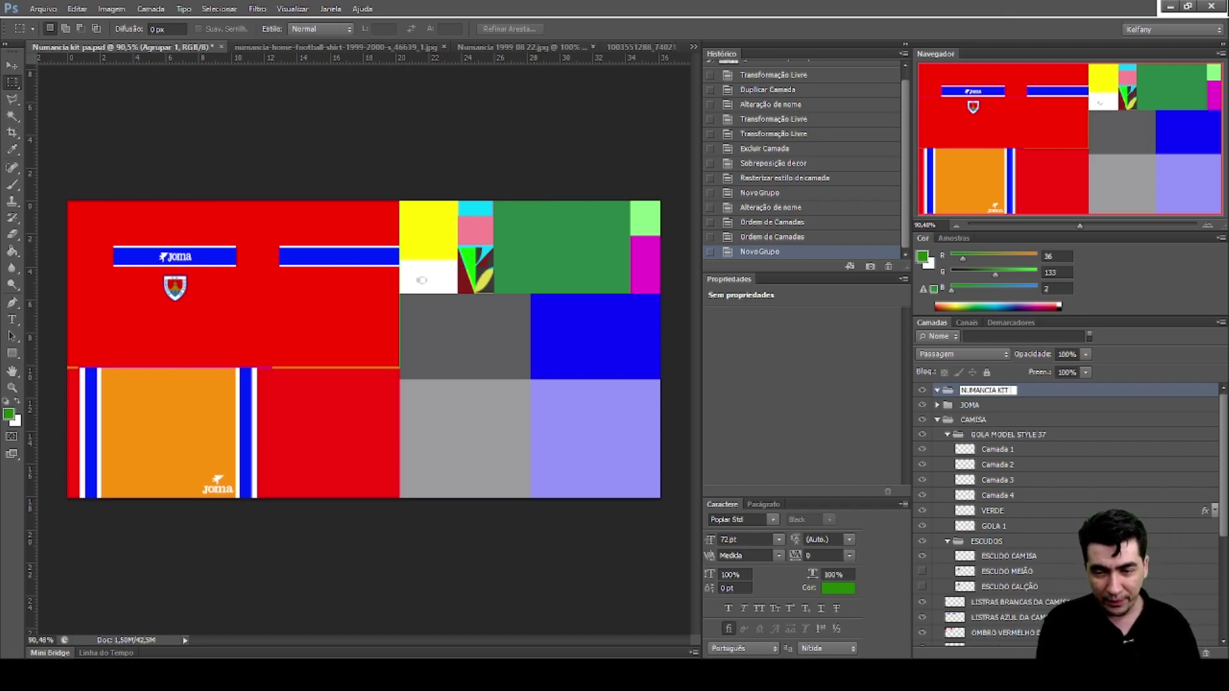
type(" PA")
key("Return")
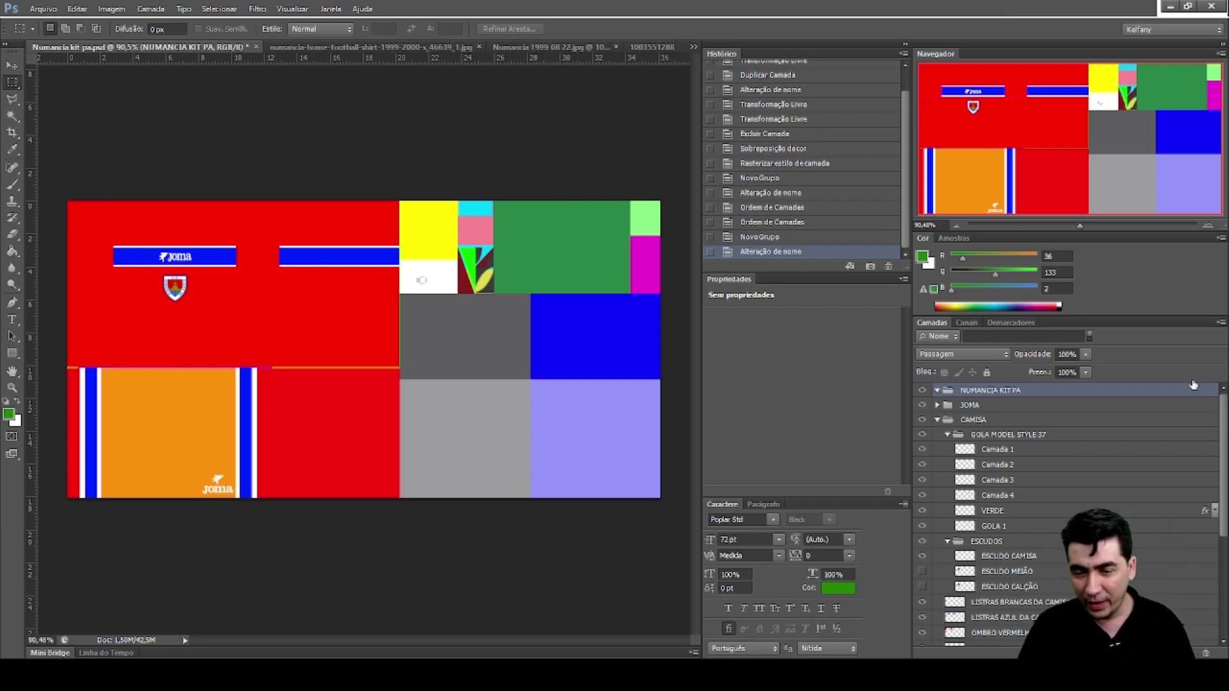
Move everything from the JOMA group down to the LISTRAS AZUL DO CALÇÃO layer into the NUMANCIA KIT PA group
left_click(972, 408)
scroll(1041, 517, "down", 4)
scroll(1040, 517, "down", 2)
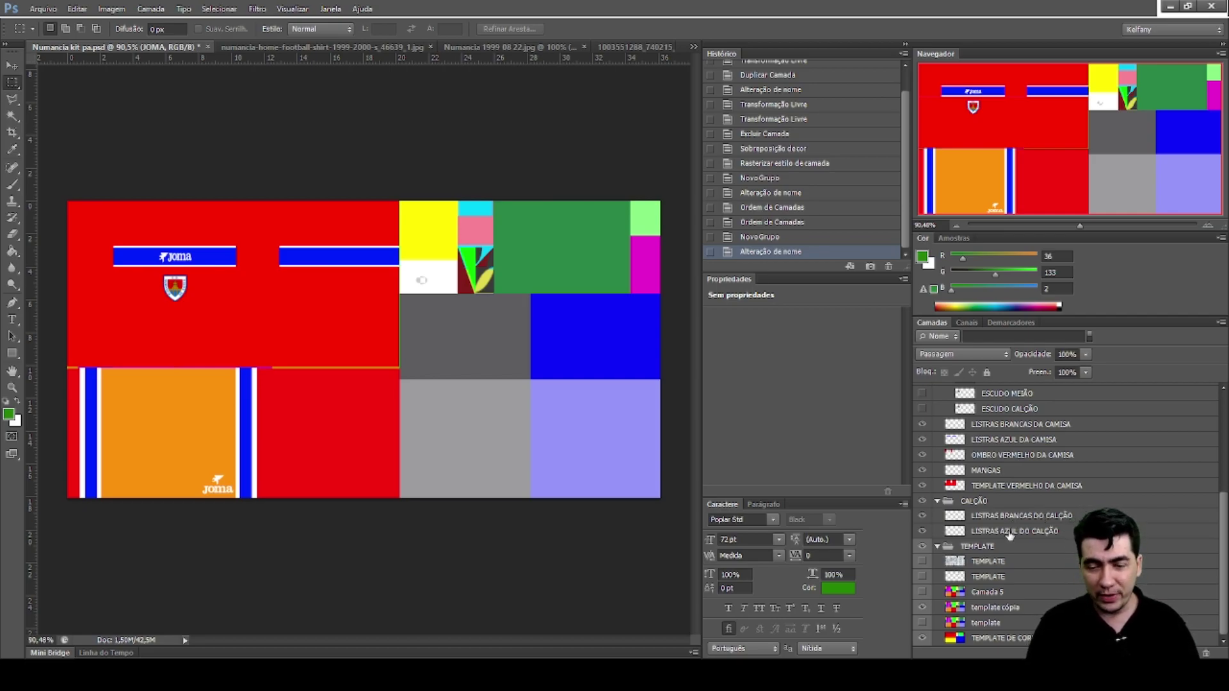
left_click(1011, 531)
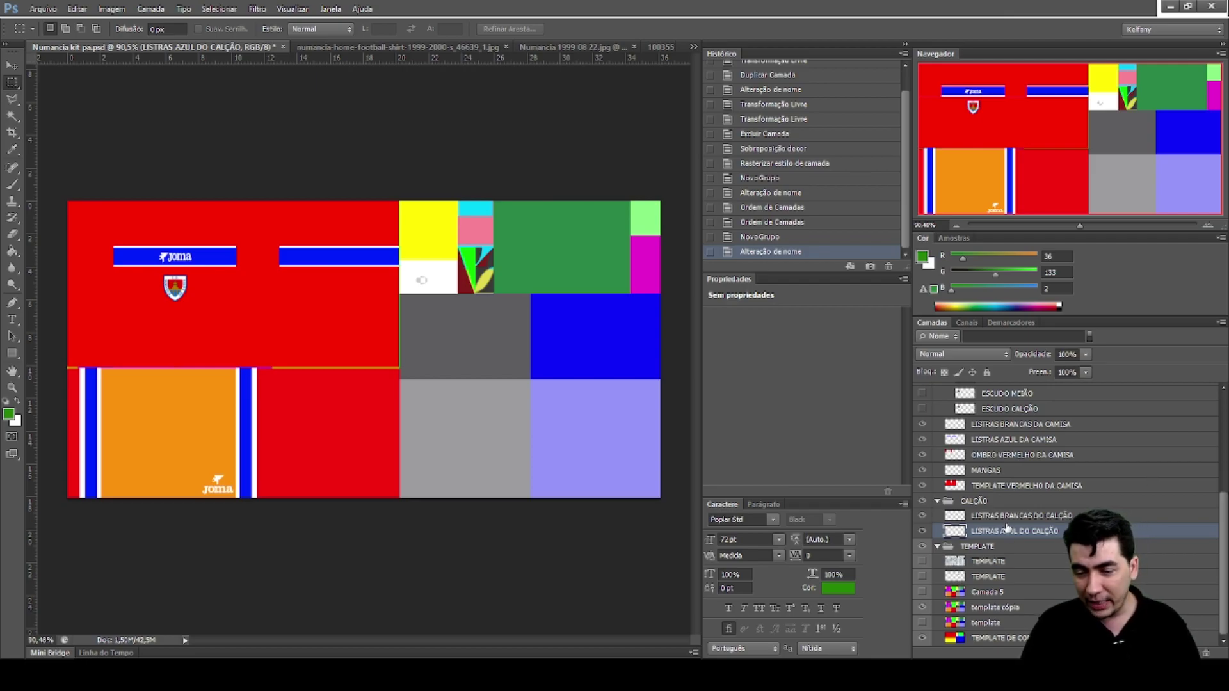
left_click(984, 547)
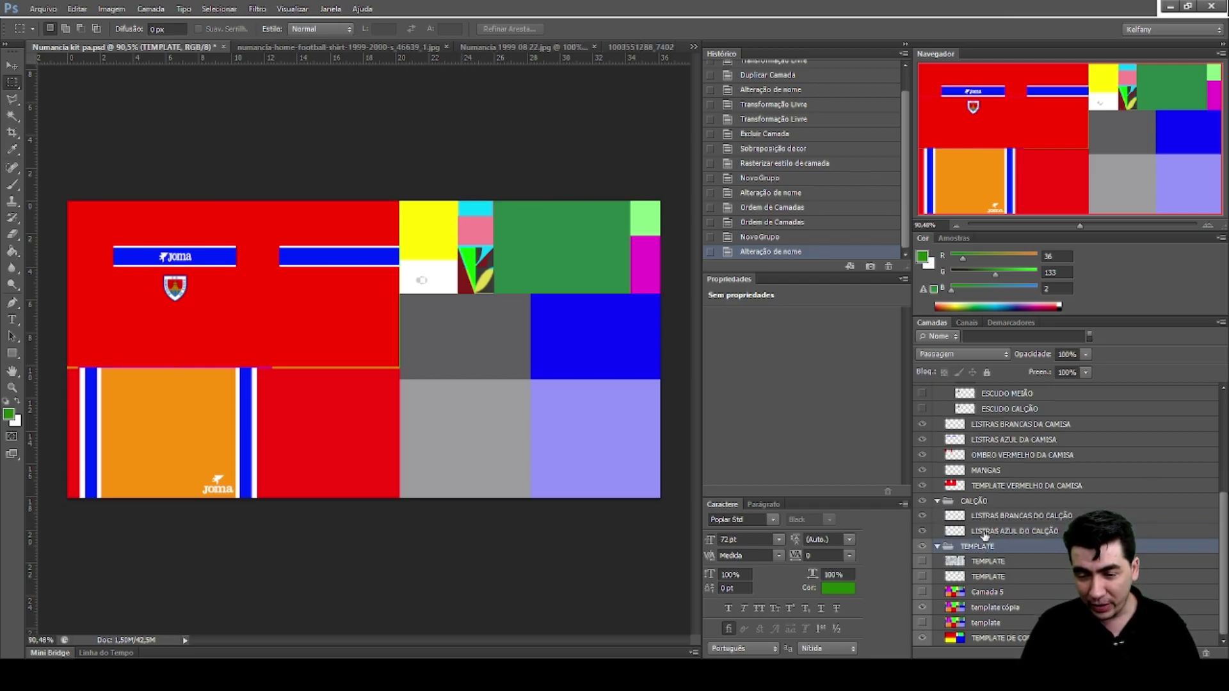
left_click(985, 532)
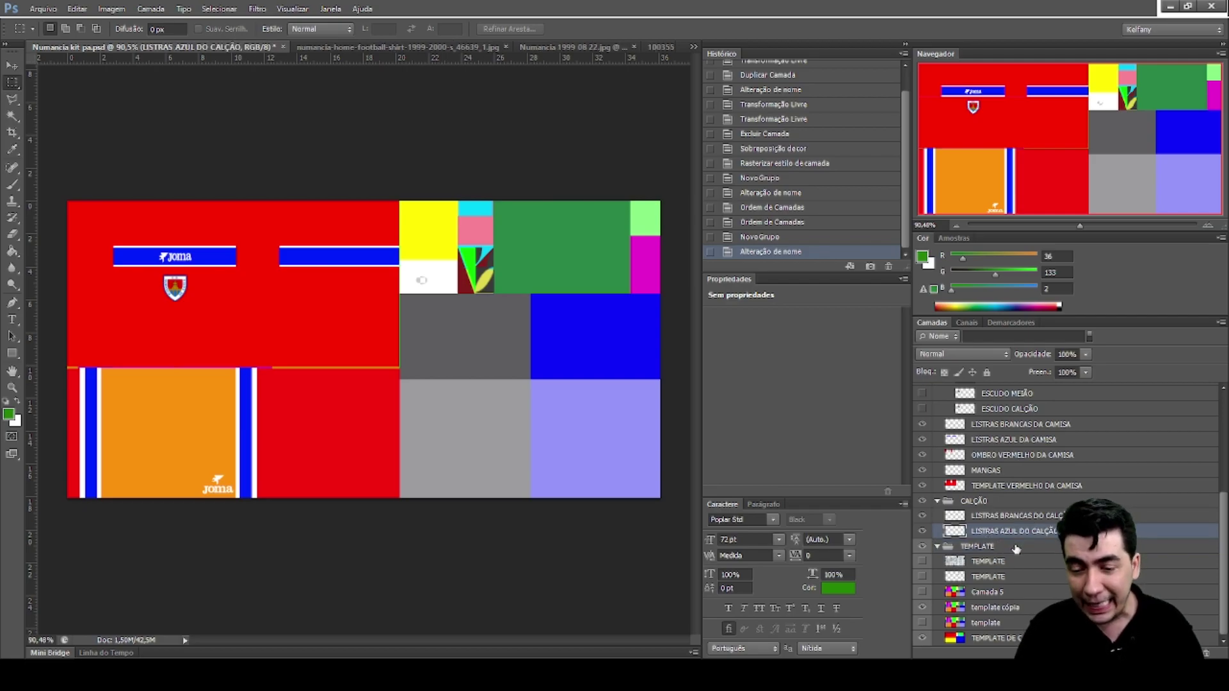
scroll(1016, 549, "up", 5)
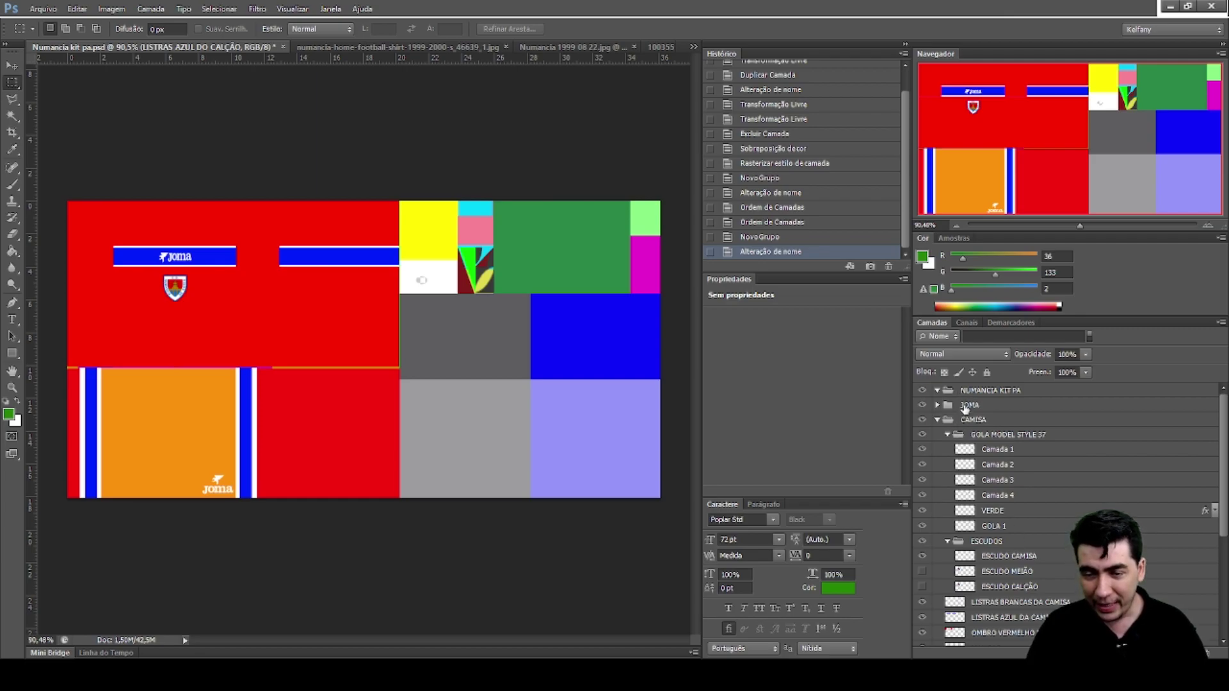
left_click(968, 406, "shift")
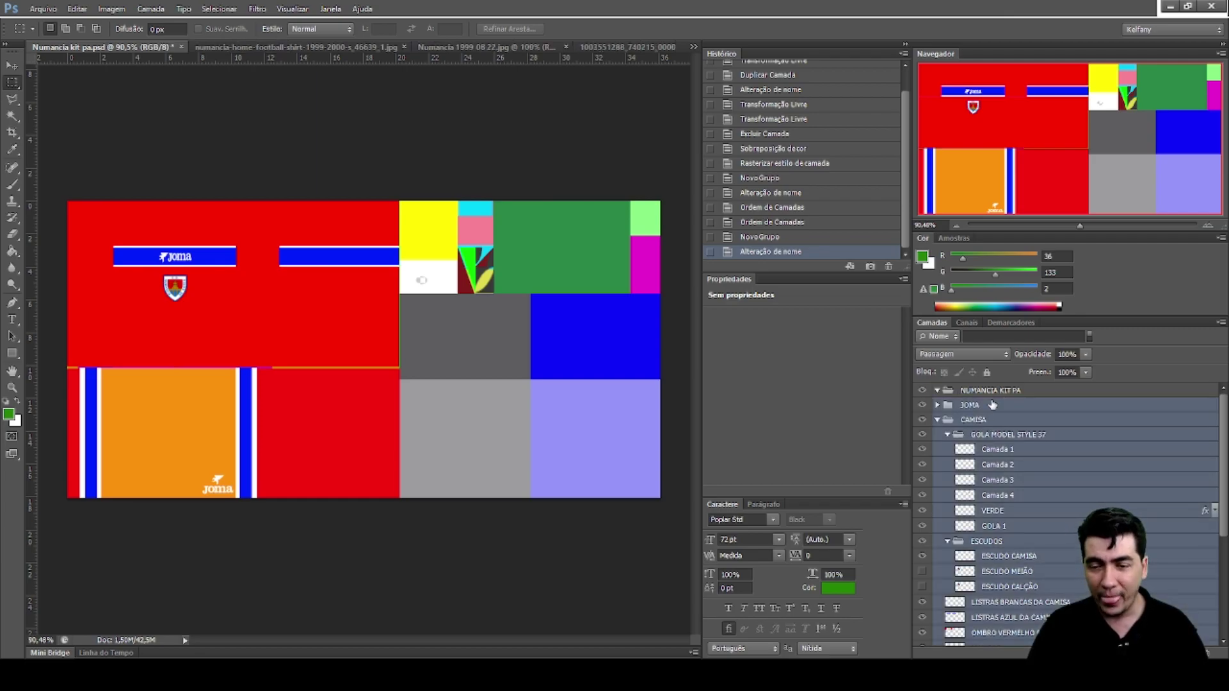
left_click_drag(978, 410, 982, 394)
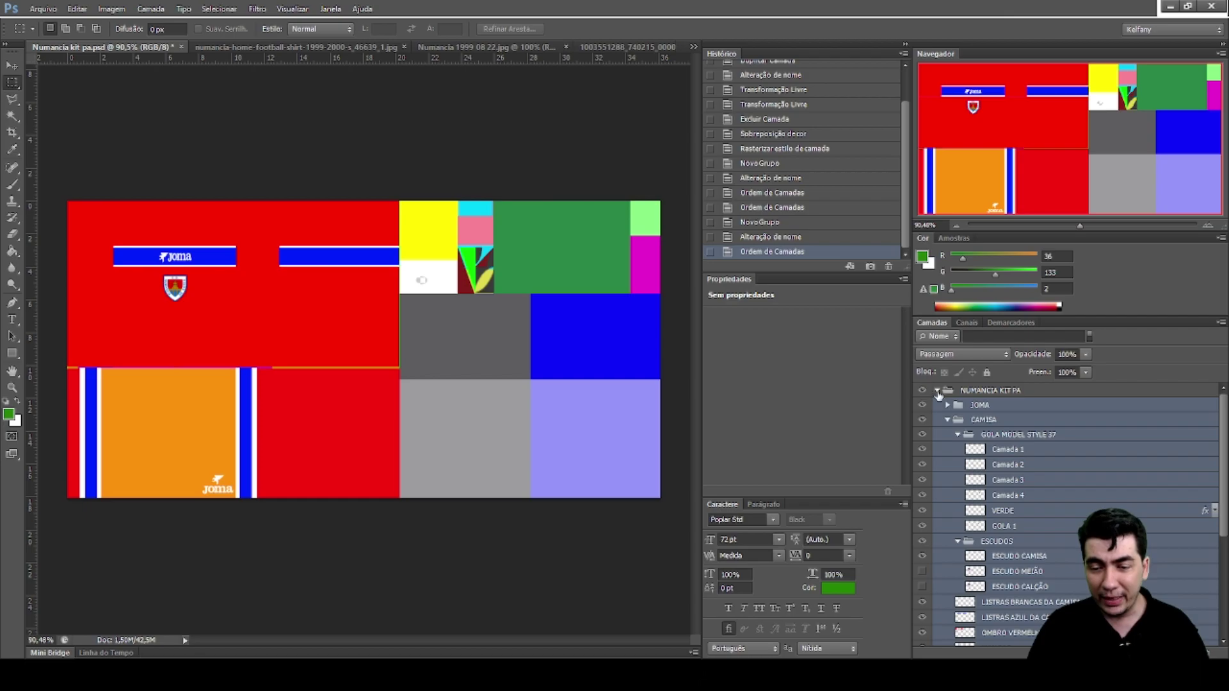
Collapse the TEMPLATE, CAMISA and CALÇÃO groups, leaving NUMANCIA KIT PA expanded
left_click(937, 391)
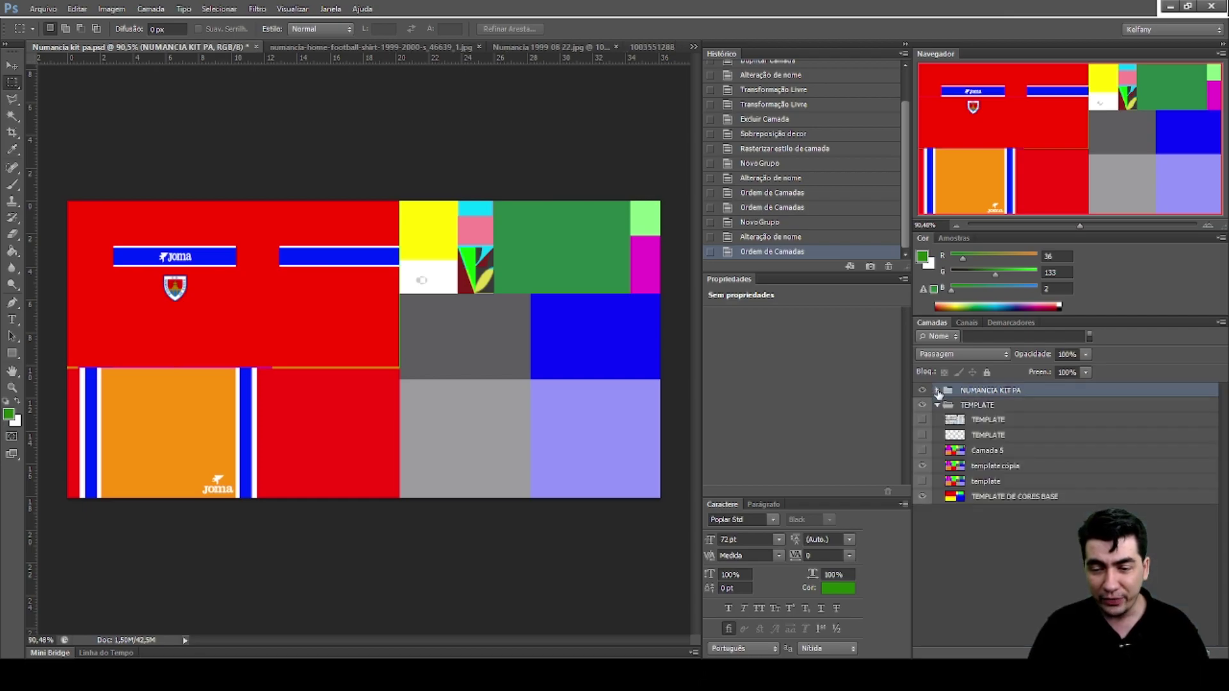
left_click(937, 405)
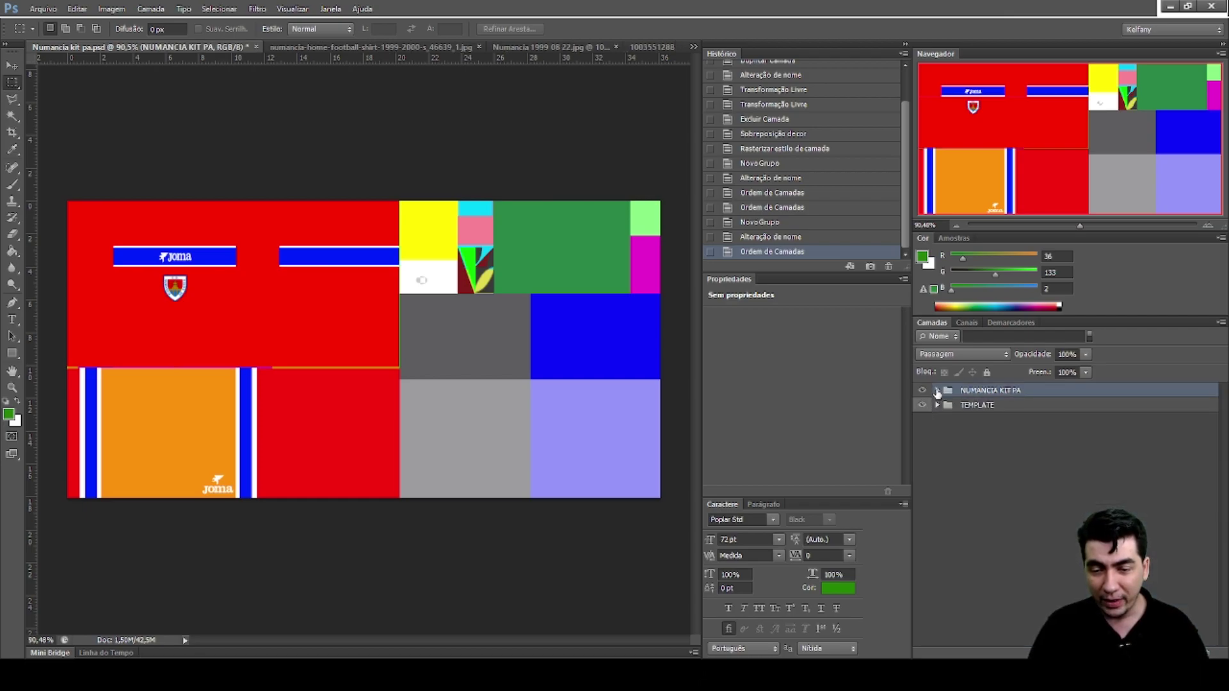
left_click(937, 391)
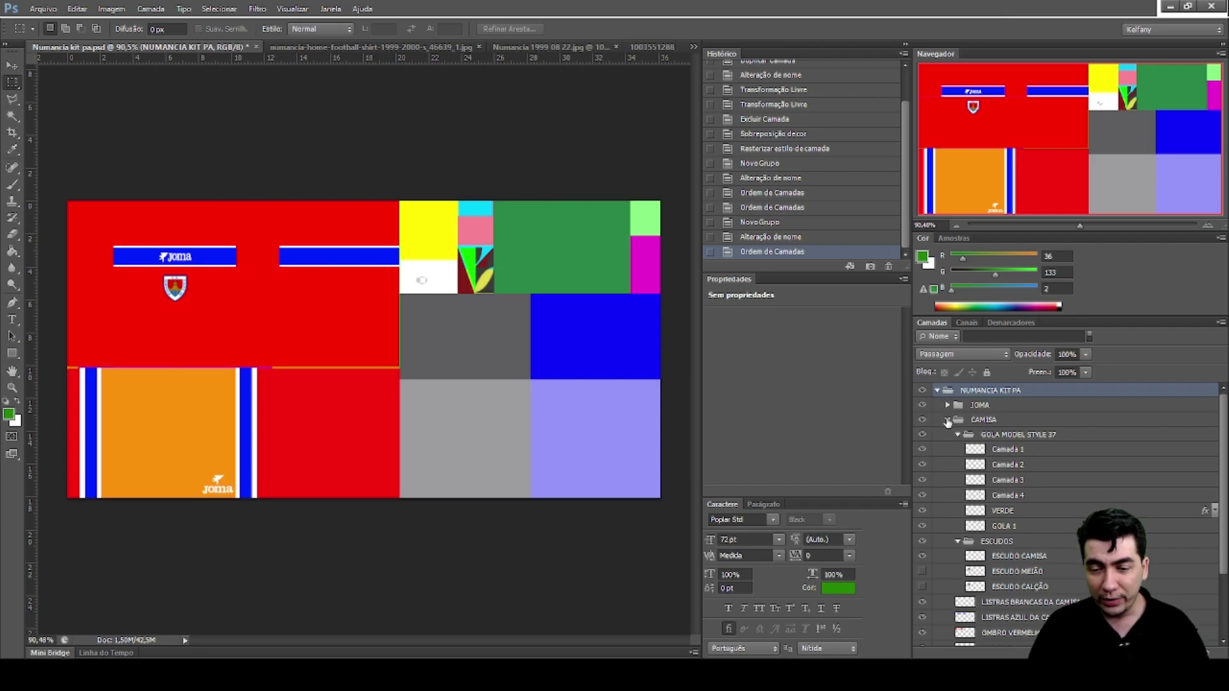
left_click(948, 420)
left_click(948, 434)
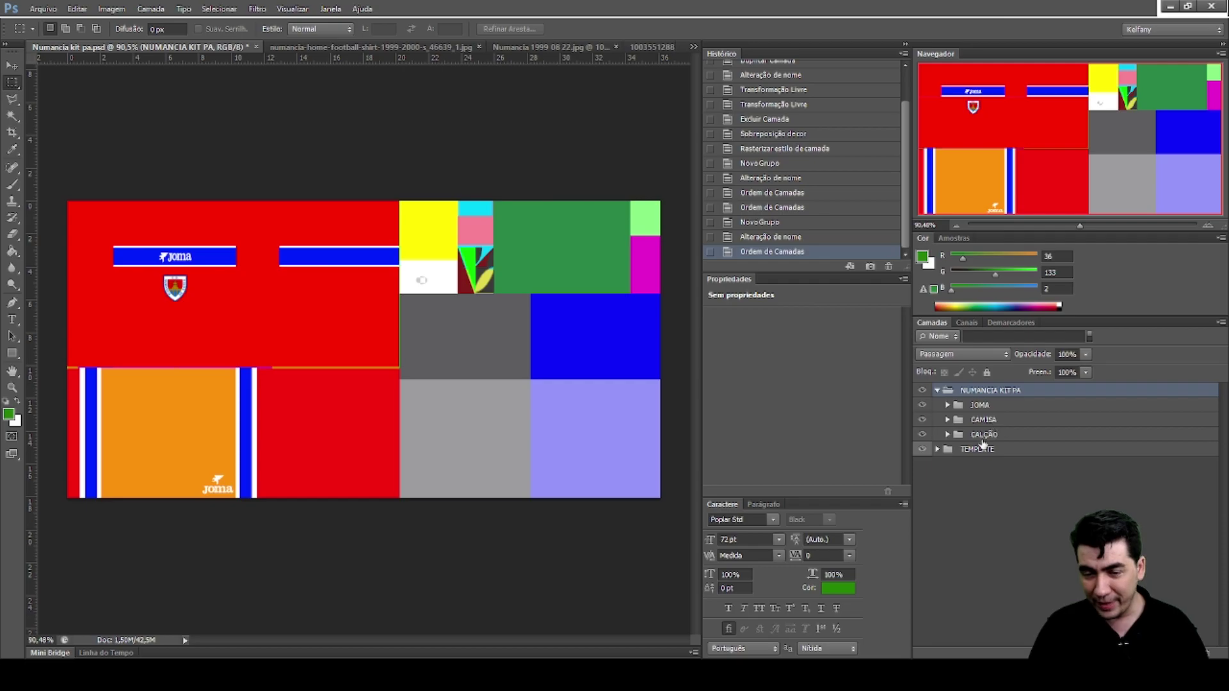
left_click(948, 421)
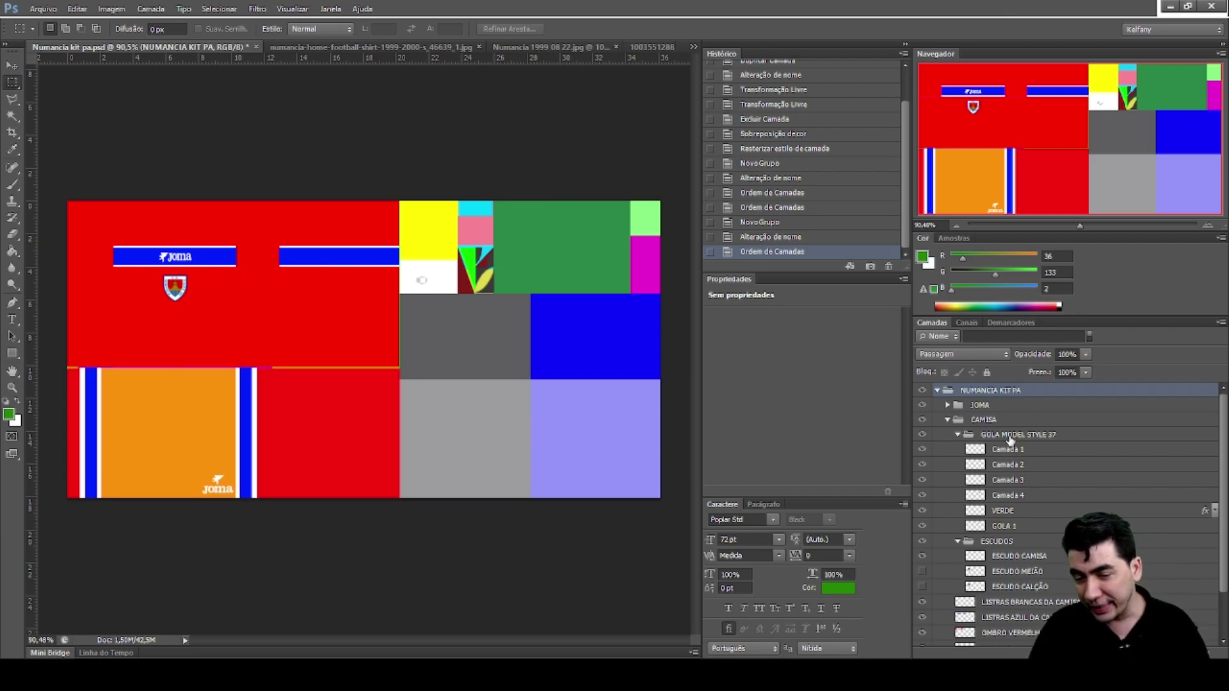
left_click(948, 420)
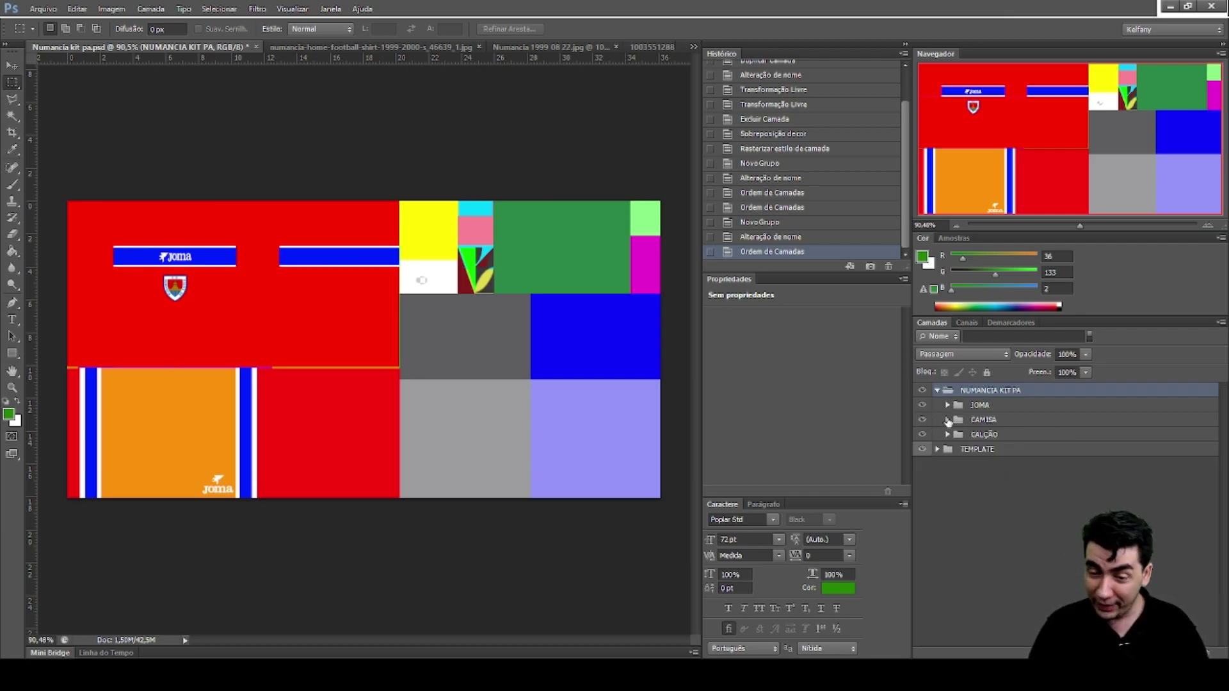
Move the collapsed ESCUDOS group out of CAMISA to sit directly below the JOMA group
left_click(949, 421)
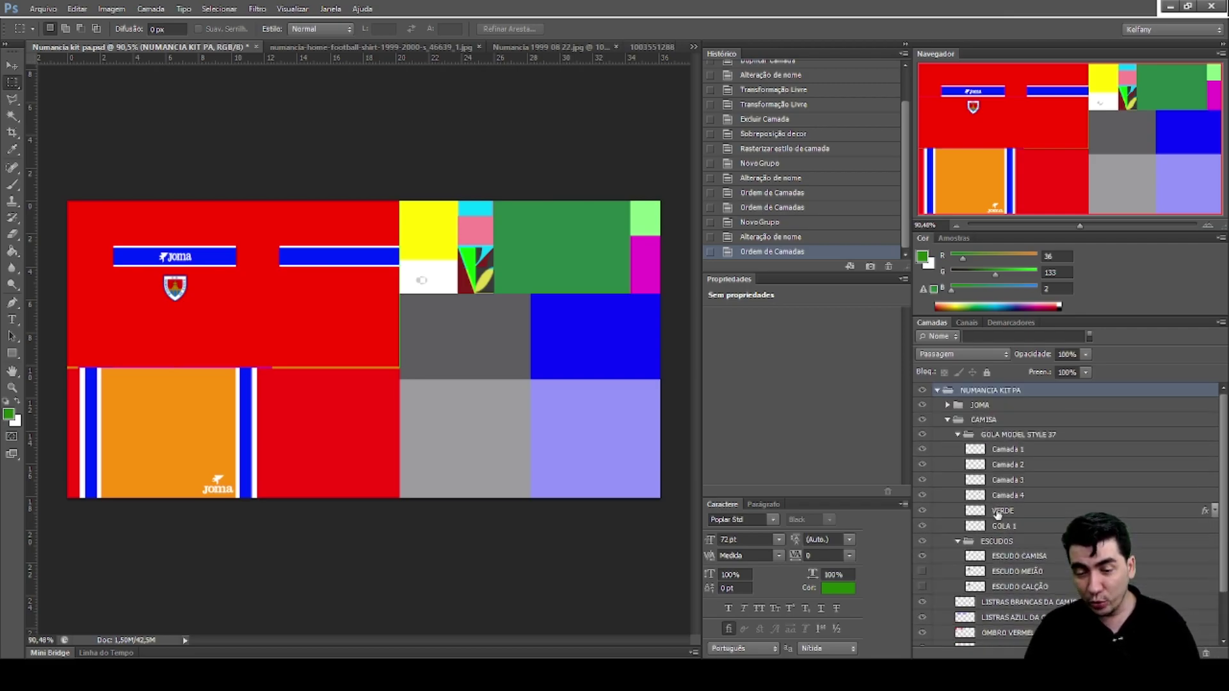
left_click(957, 541)
left_click_drag(984, 543, 980, 414)
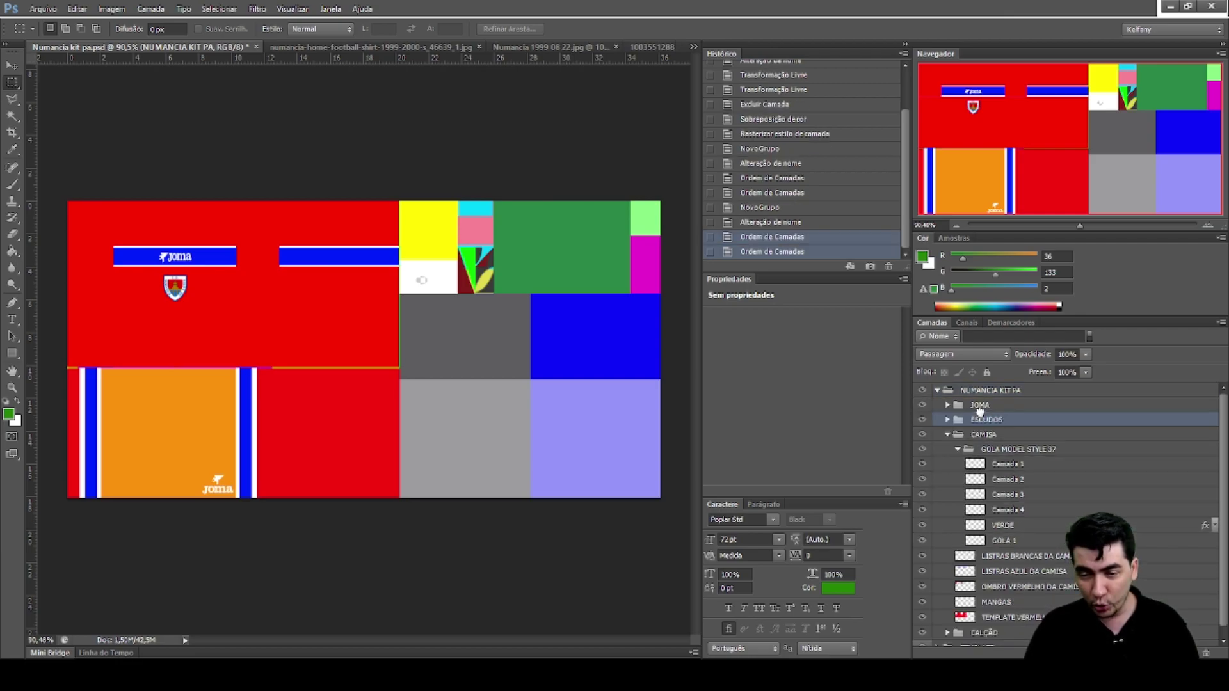
Collapse the GOLA MODEL STYLE 37 and CAMISA groups, and briefly check the layers inside CALÇÃO
left_click(957, 451)
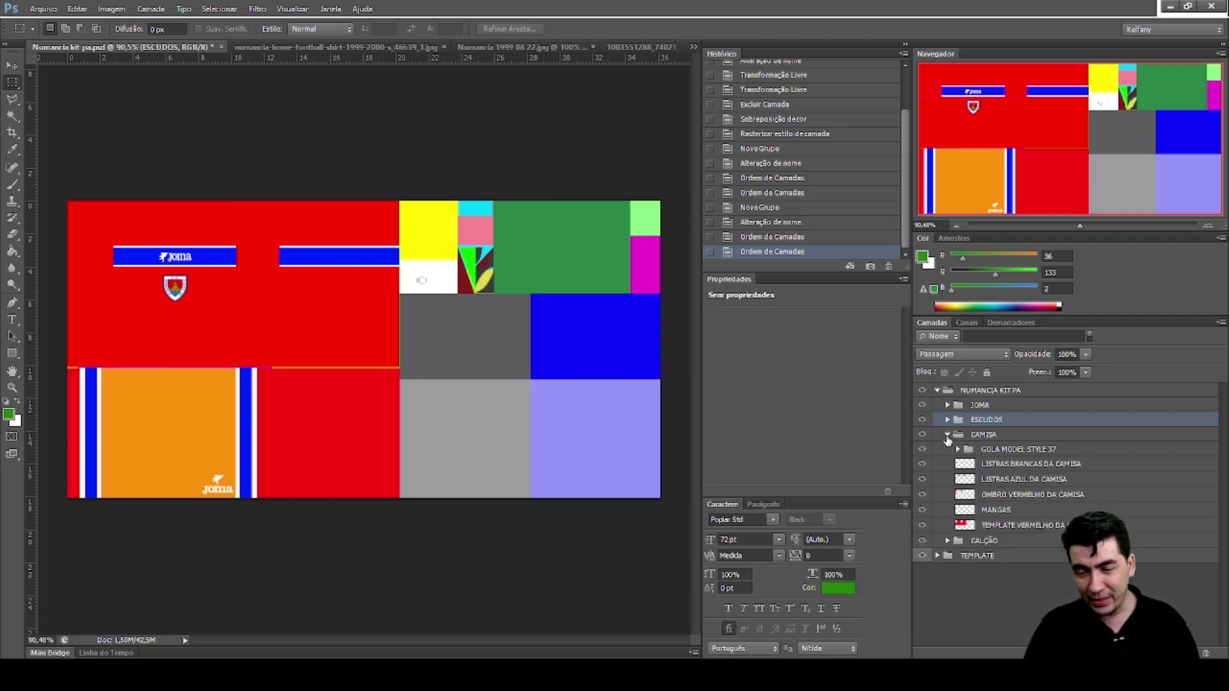
left_click(947, 435)
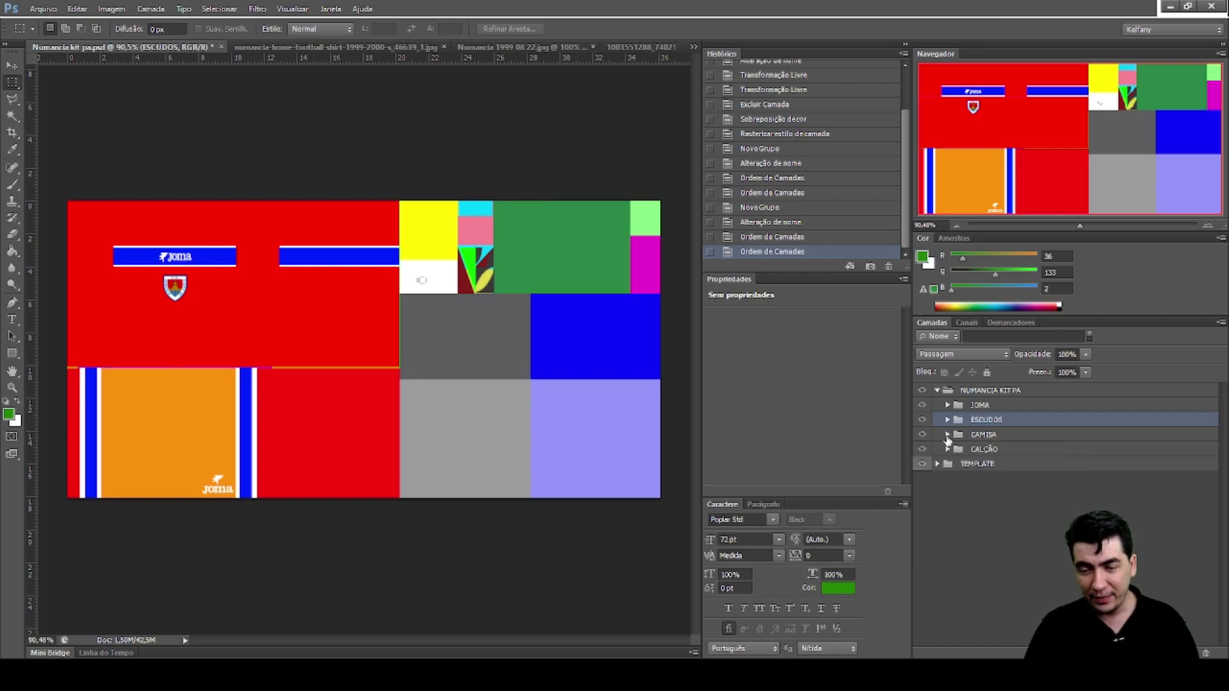
left_click(948, 449)
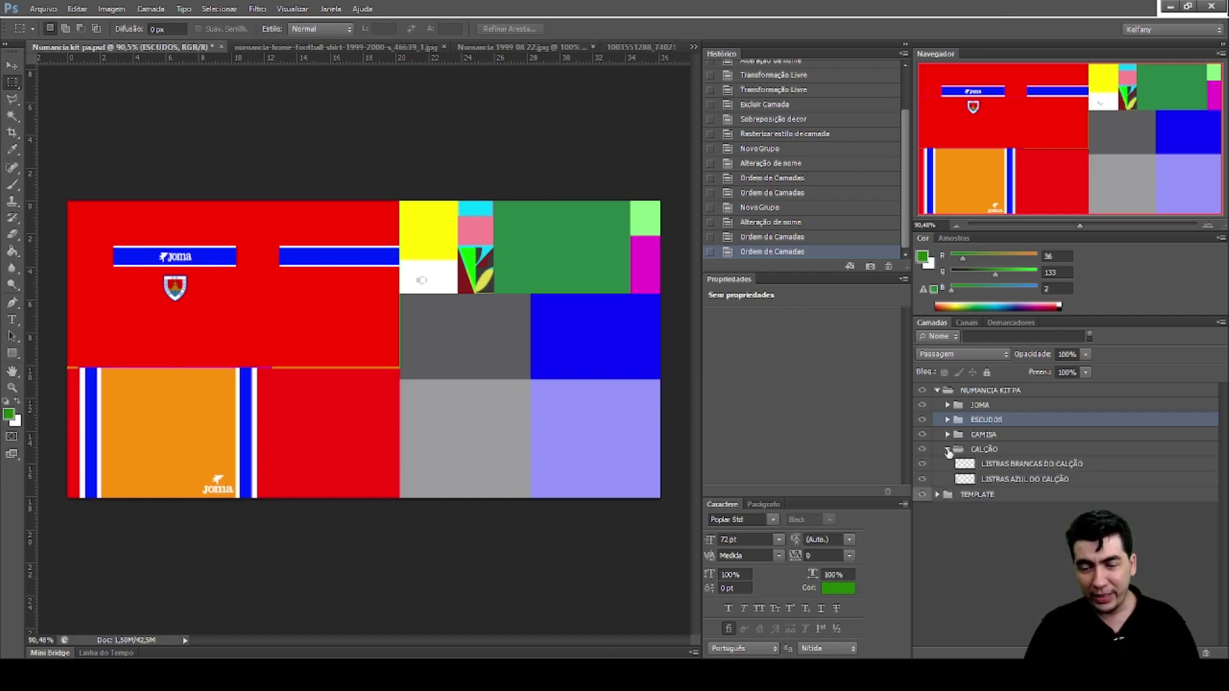
left_click(948, 449)
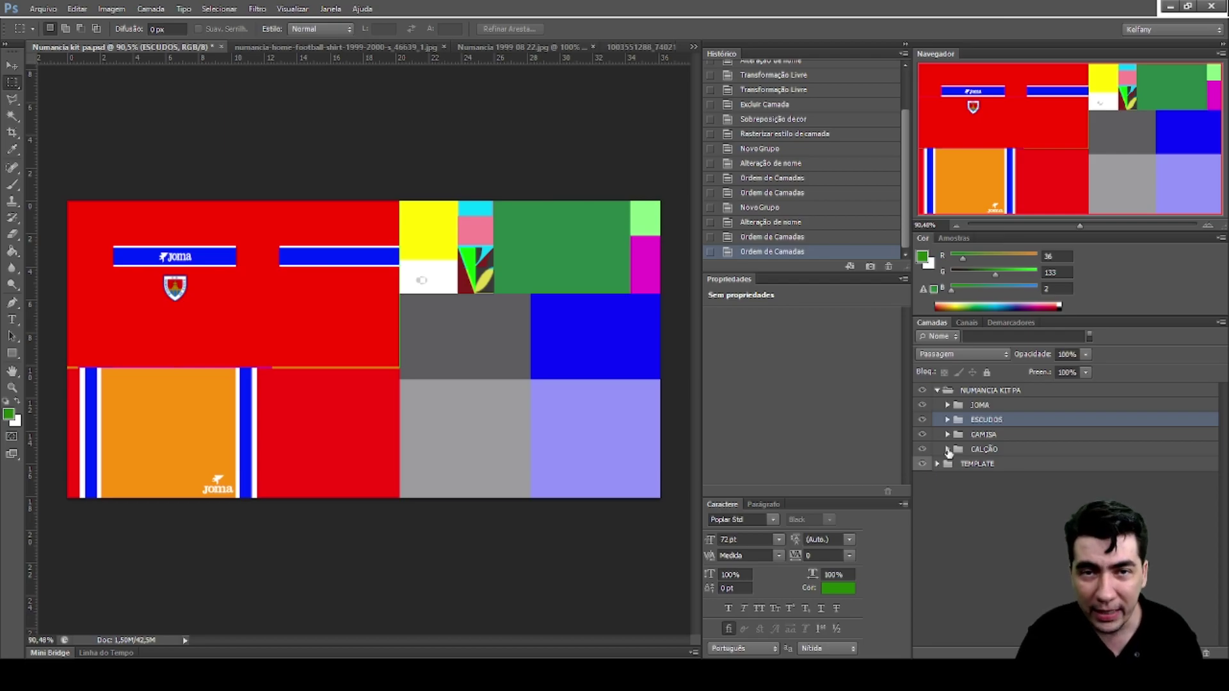
left_click(1008, 336)
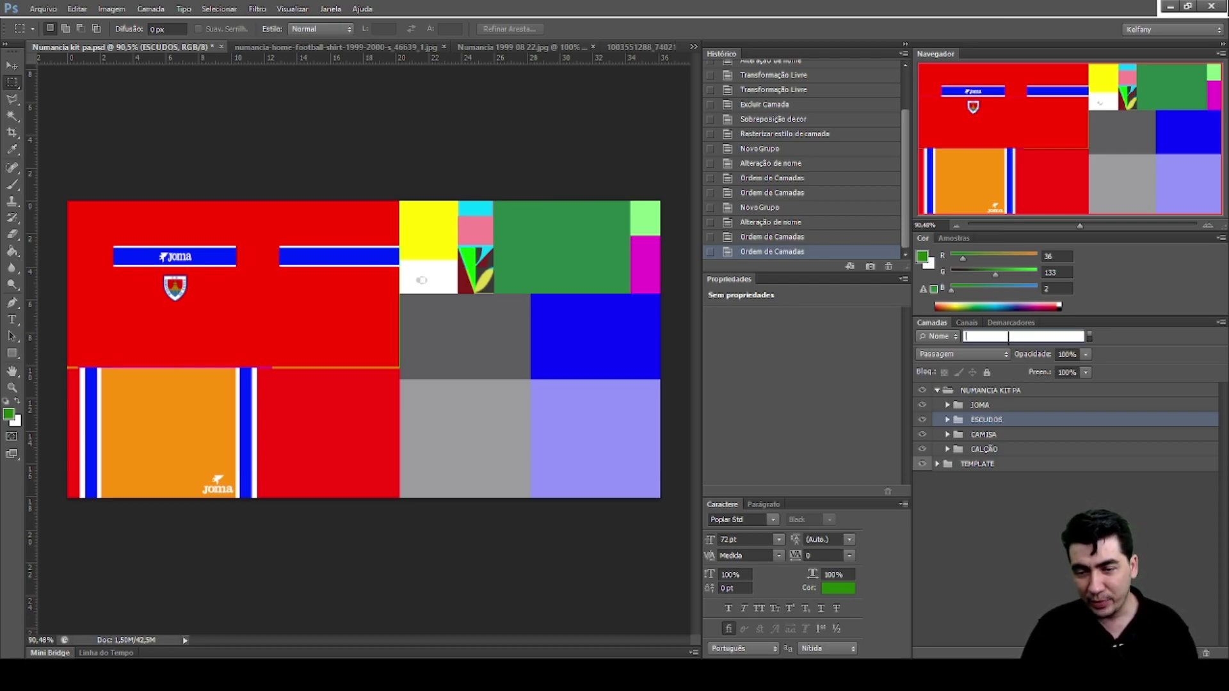
Filter the layers by the name CALÇÃO and label LISTRAS BRANCAS DO CALÇÃO orange and LISTRAS AZUL DO CALÇÃO green
type("CALÇA")
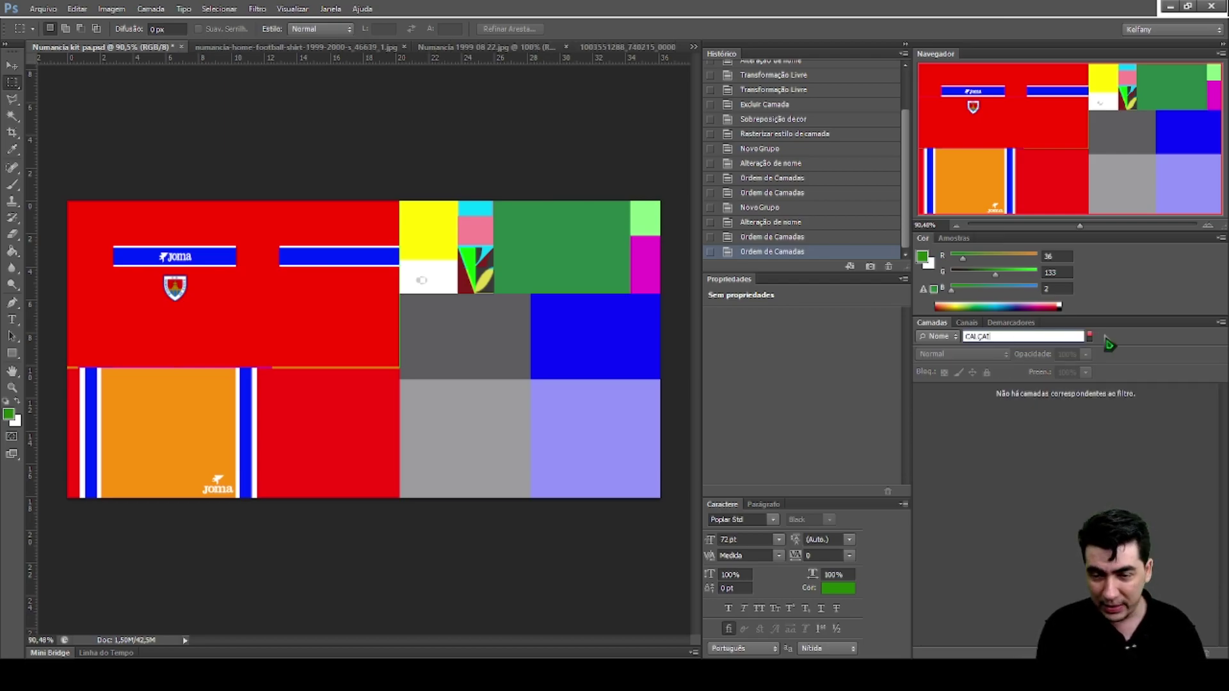
key("BackSpace")
type("ÃO")
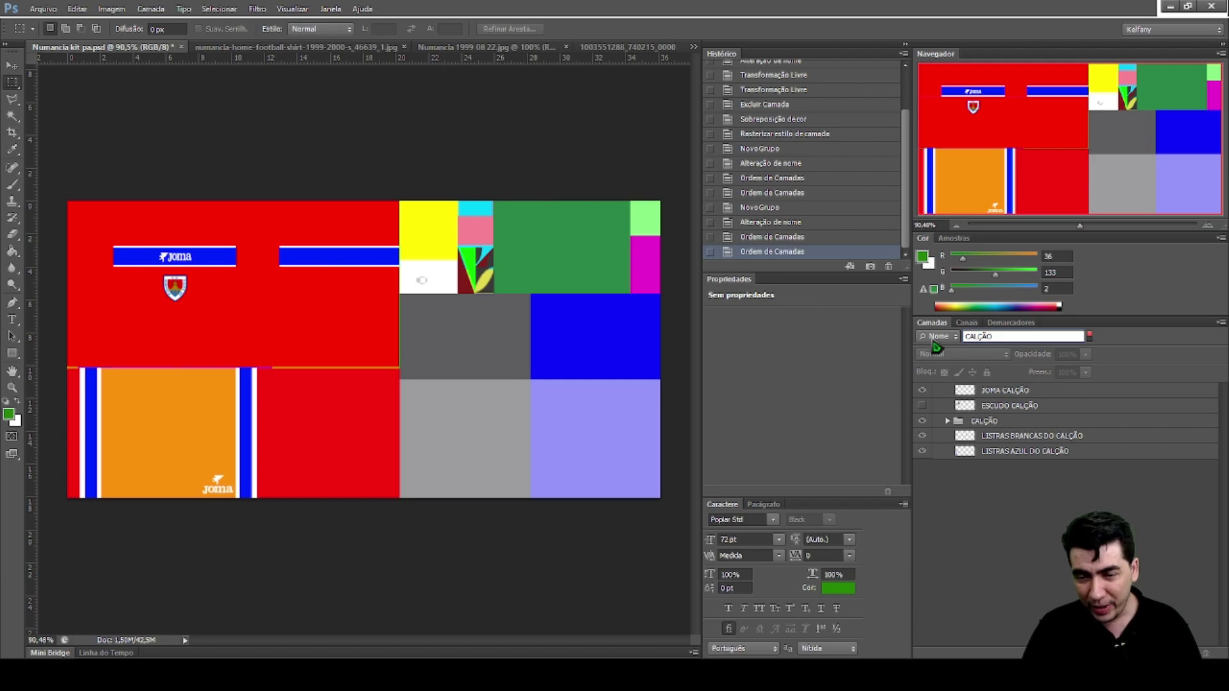
key("Return")
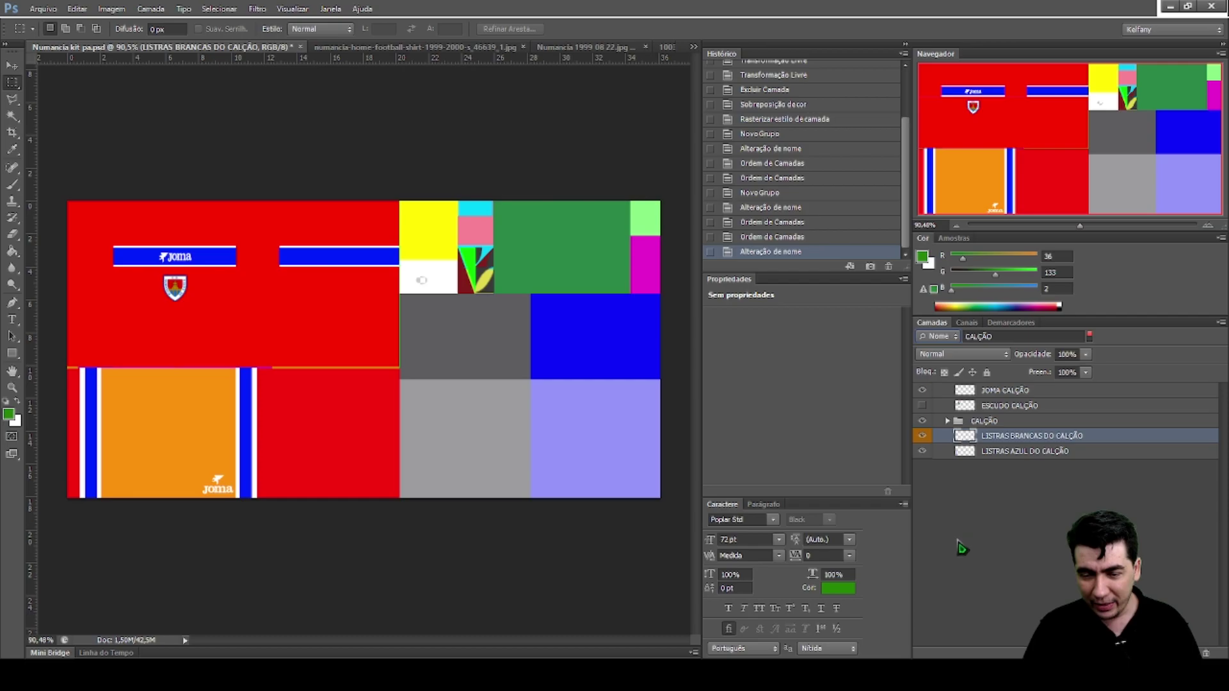
key("alt+[")
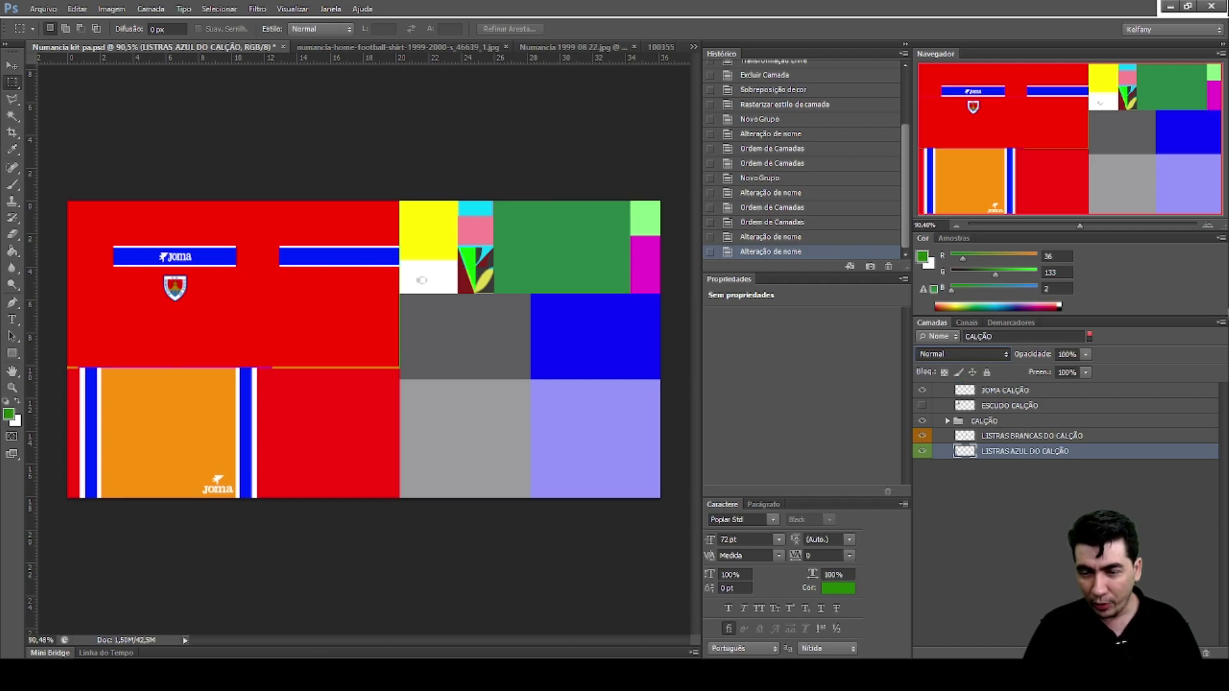
Filter the layers by colour label instead of name, viewing the Verde layers and the Laranja layers
left_click(937, 336)
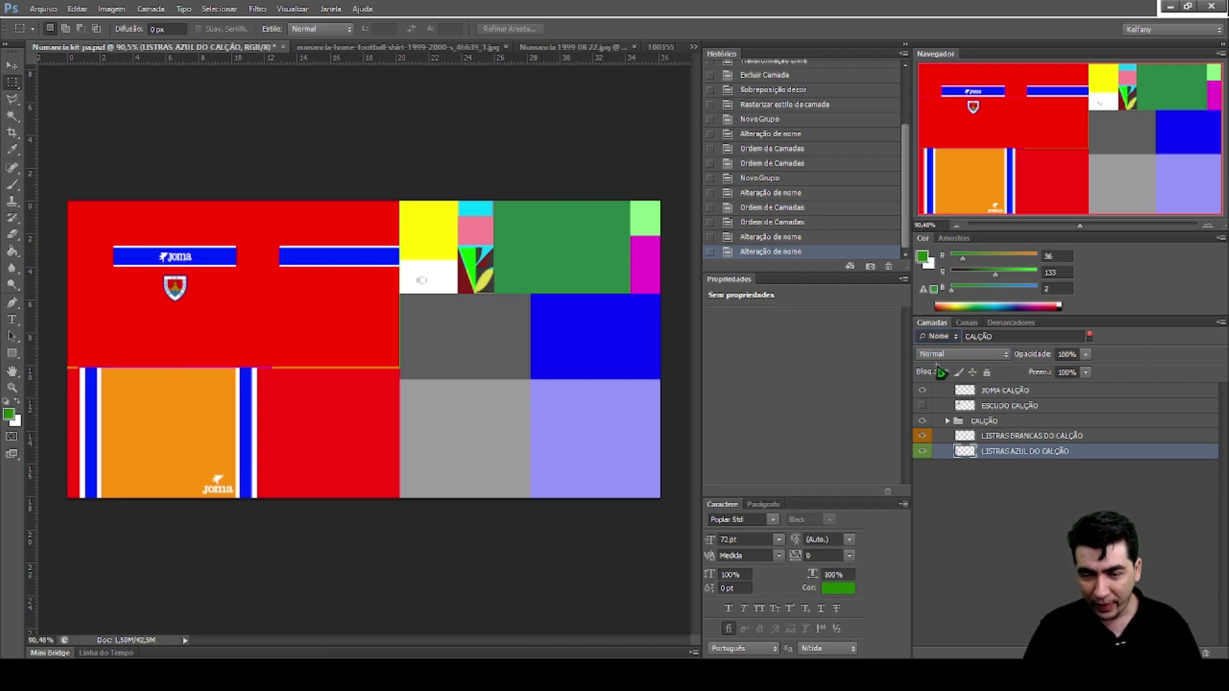
left_click(936, 424)
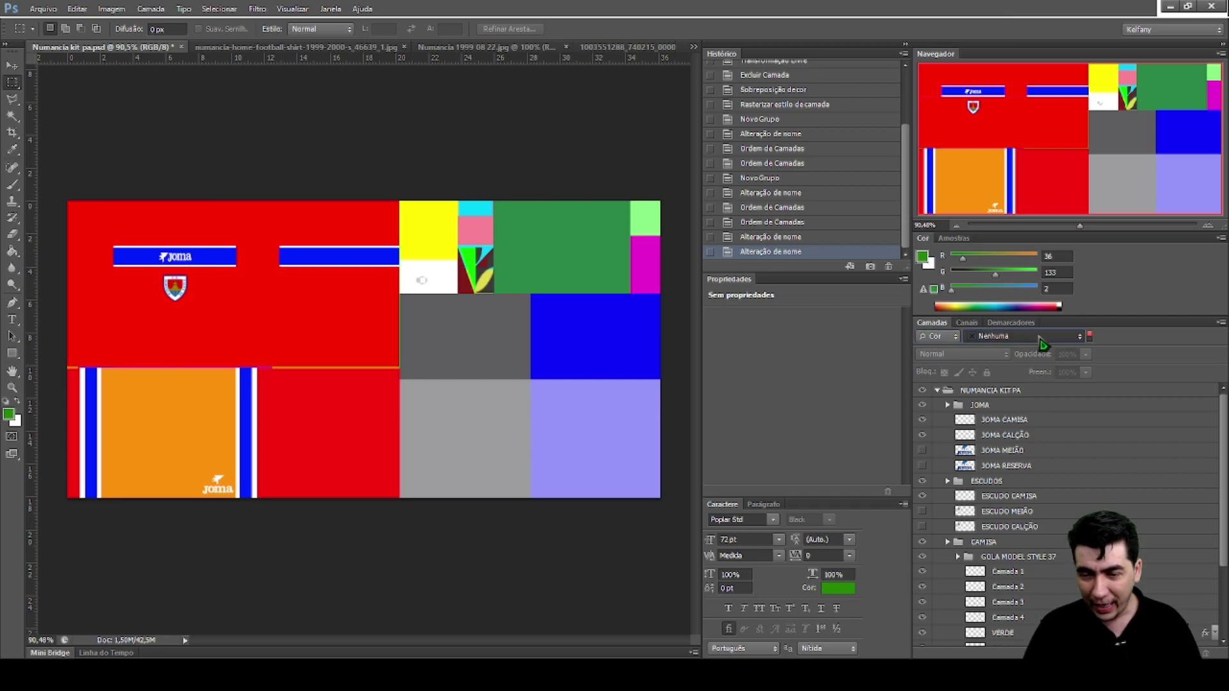
left_click(1008, 419)
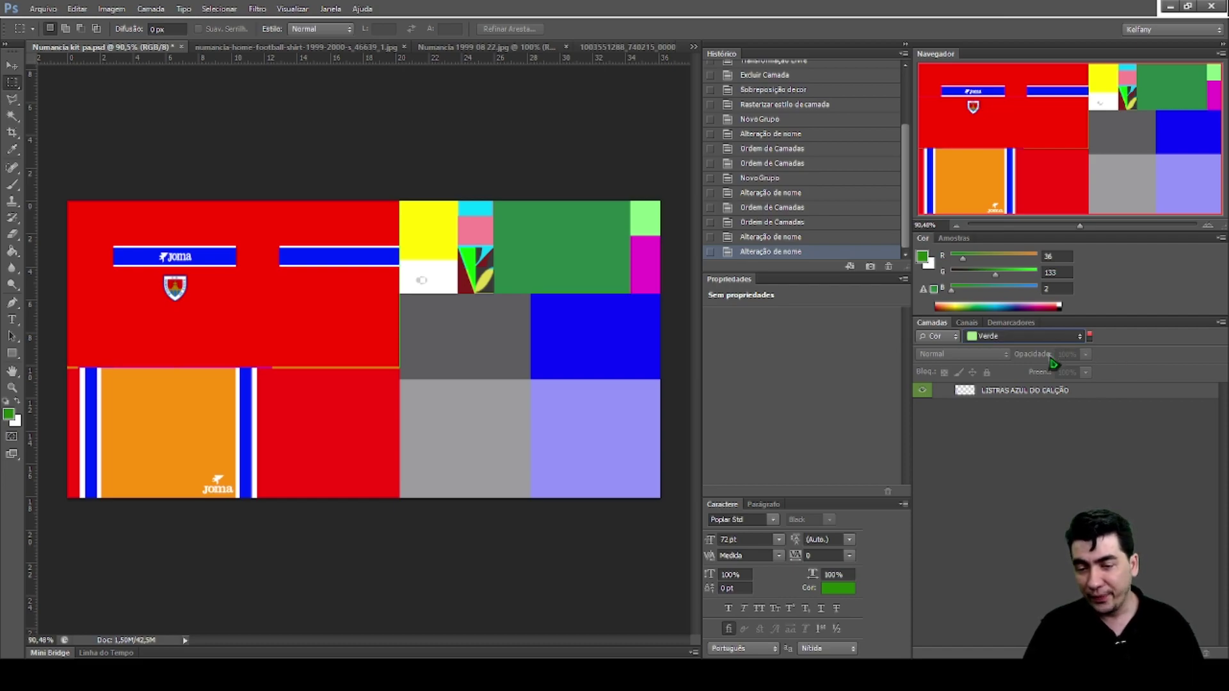
key("Up")
key("Up")
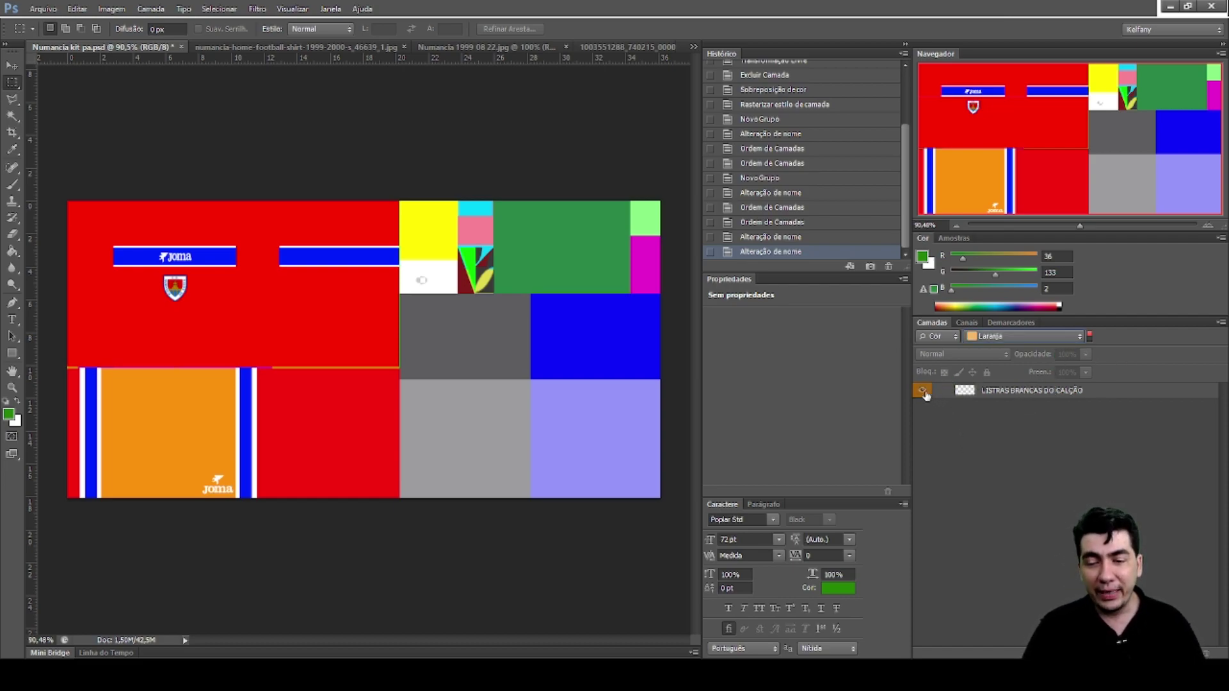
Return to filtering by name, remove the colour labels from both shorts stripe layers, and clear the CALÇÃO filter text
left_click(938, 336)
left_click(941, 362)
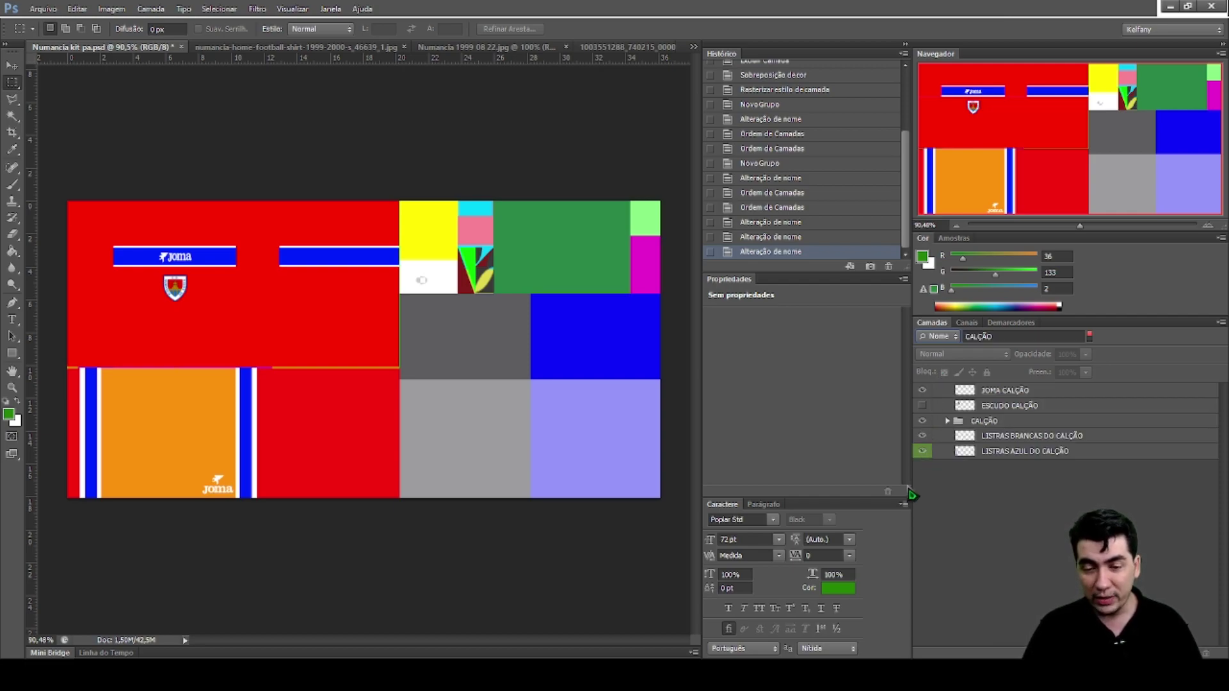
left_click(932, 452)
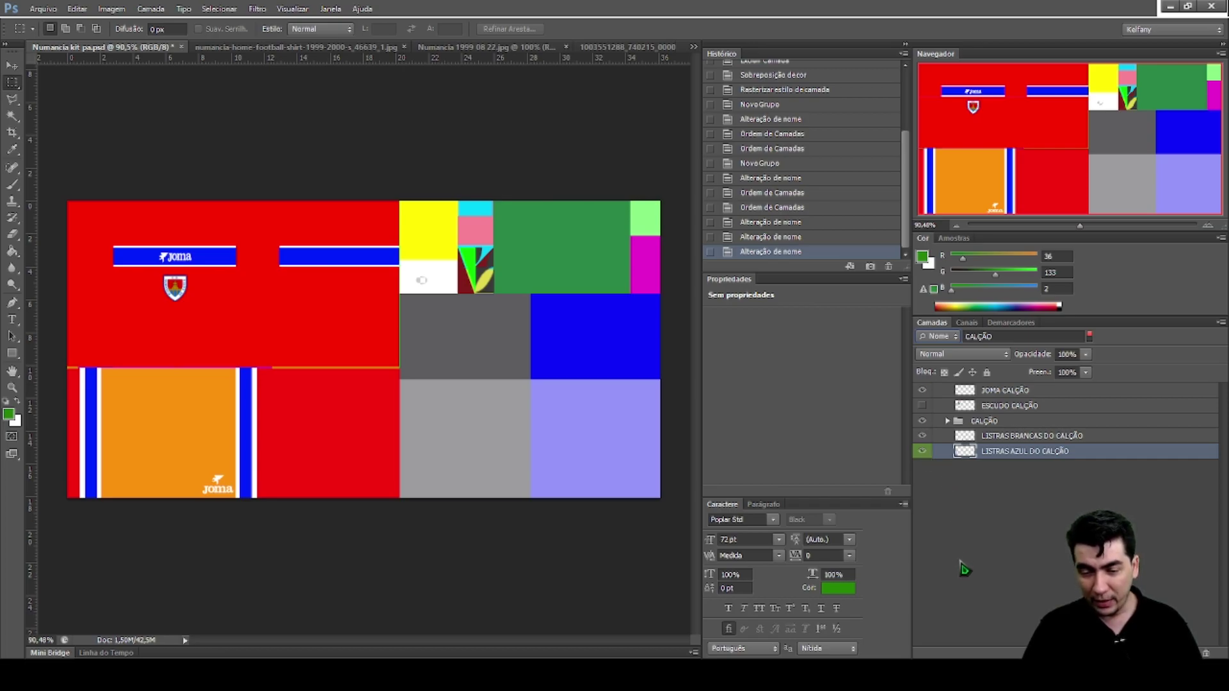
left_click(968, 507)
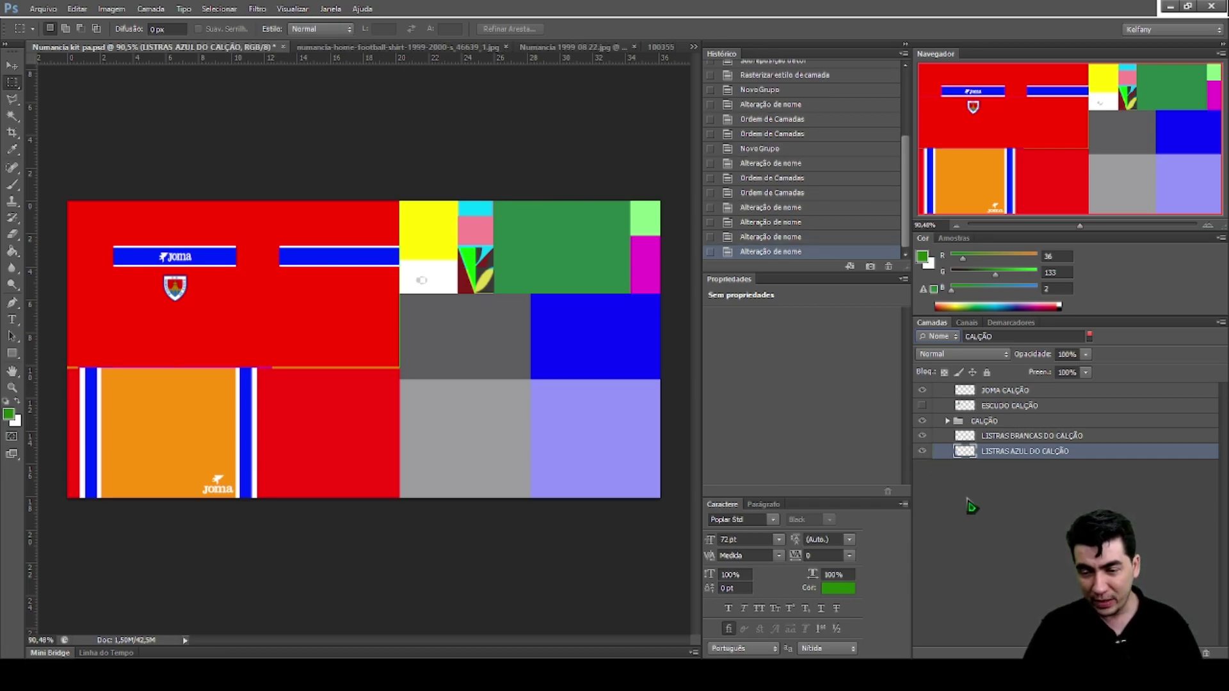
double_click(1002, 336)
key("BackSpace")
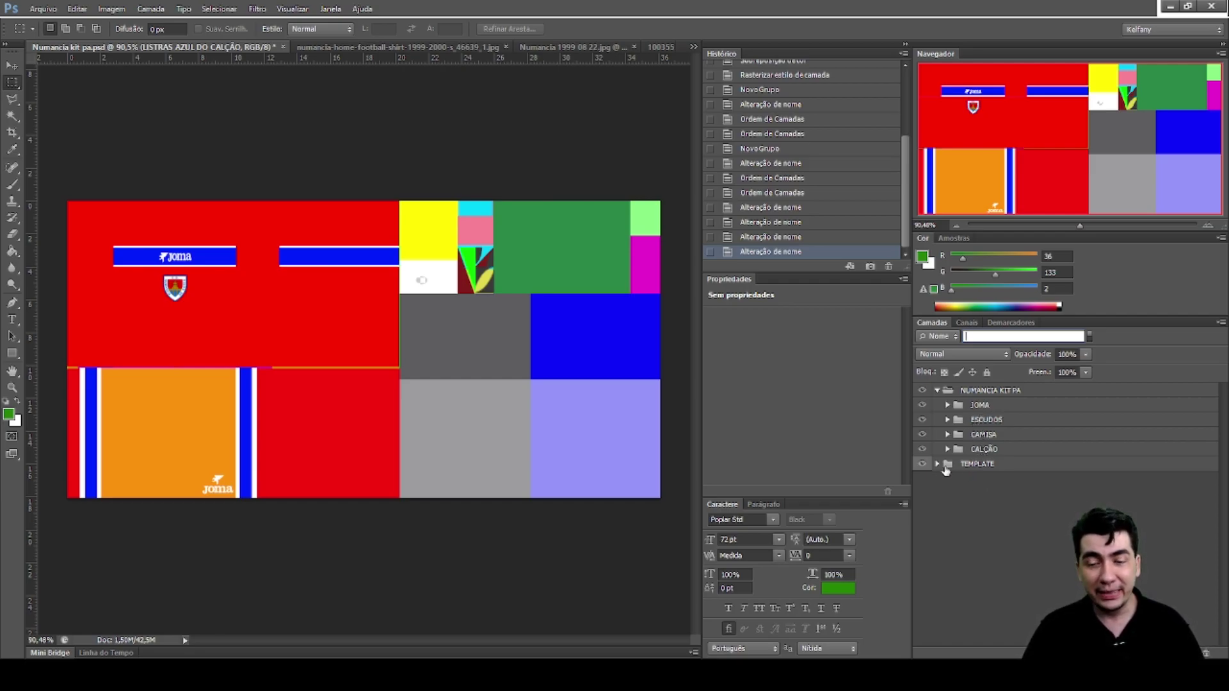
Toggle the visibility of the TEMPLATE group to compare the kit with and without it, leaving it shown
left_click(922, 464)
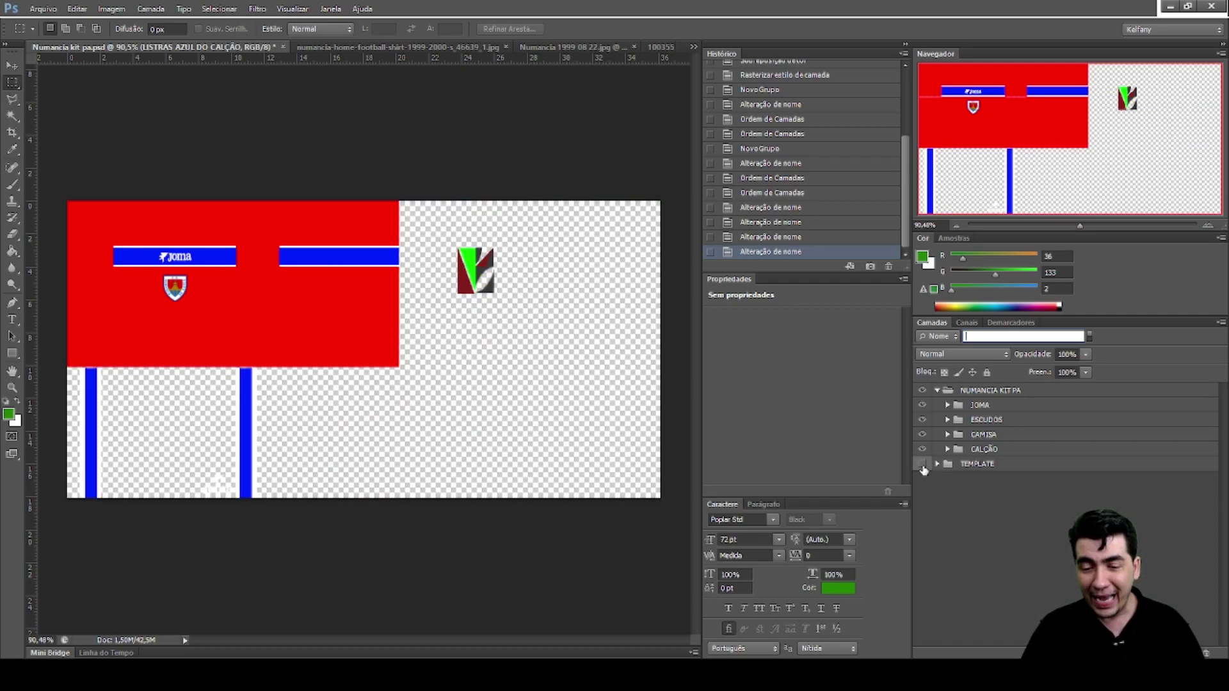
left_click(923, 464)
left_click(922, 465)
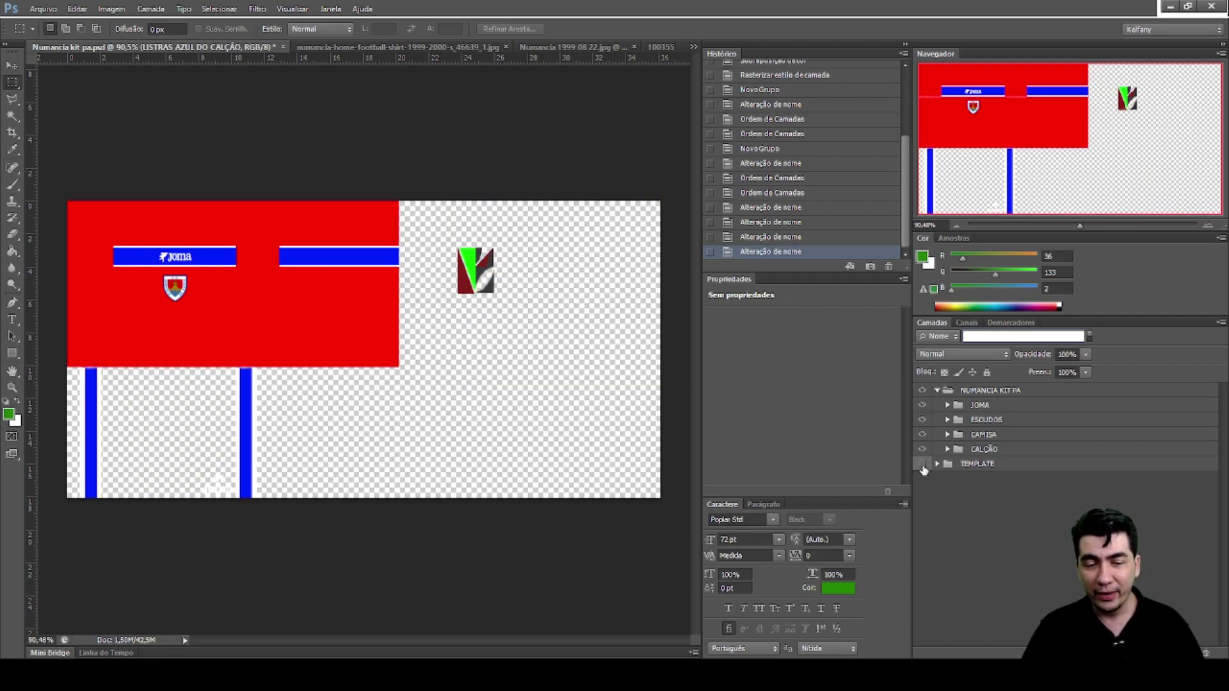
left_click(923, 465)
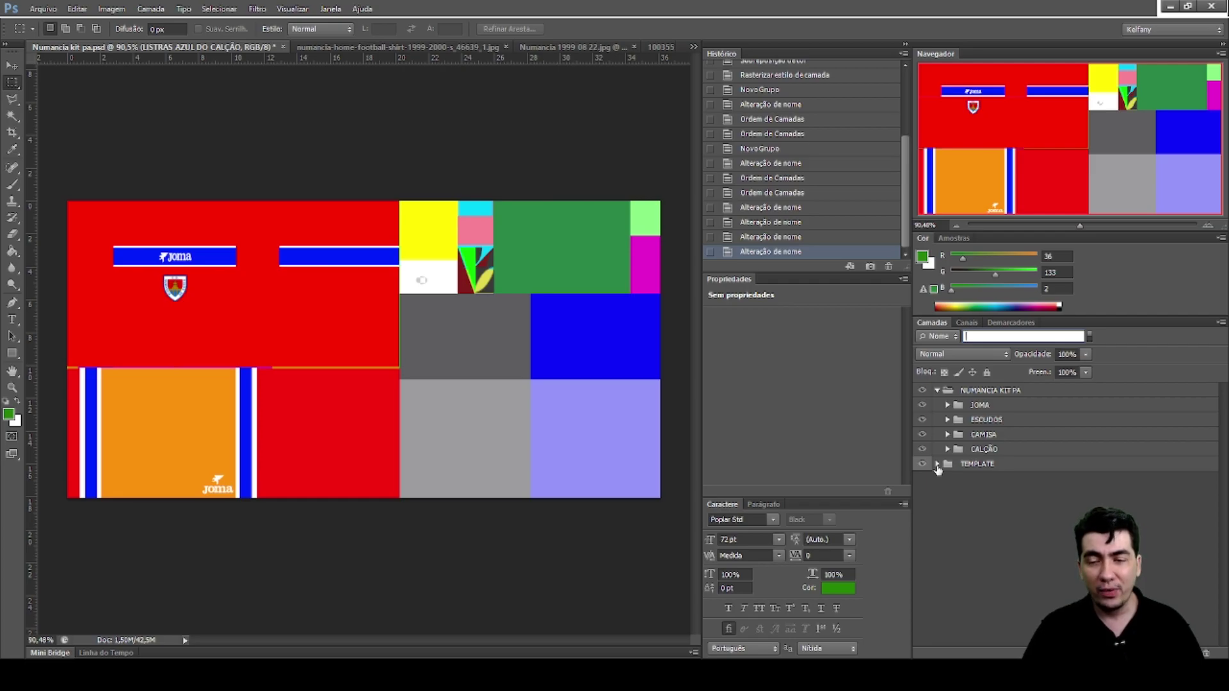
Set the blend mode of the NUMANCIA KIT PA group to Superexposição Linear
left_click(968, 392)
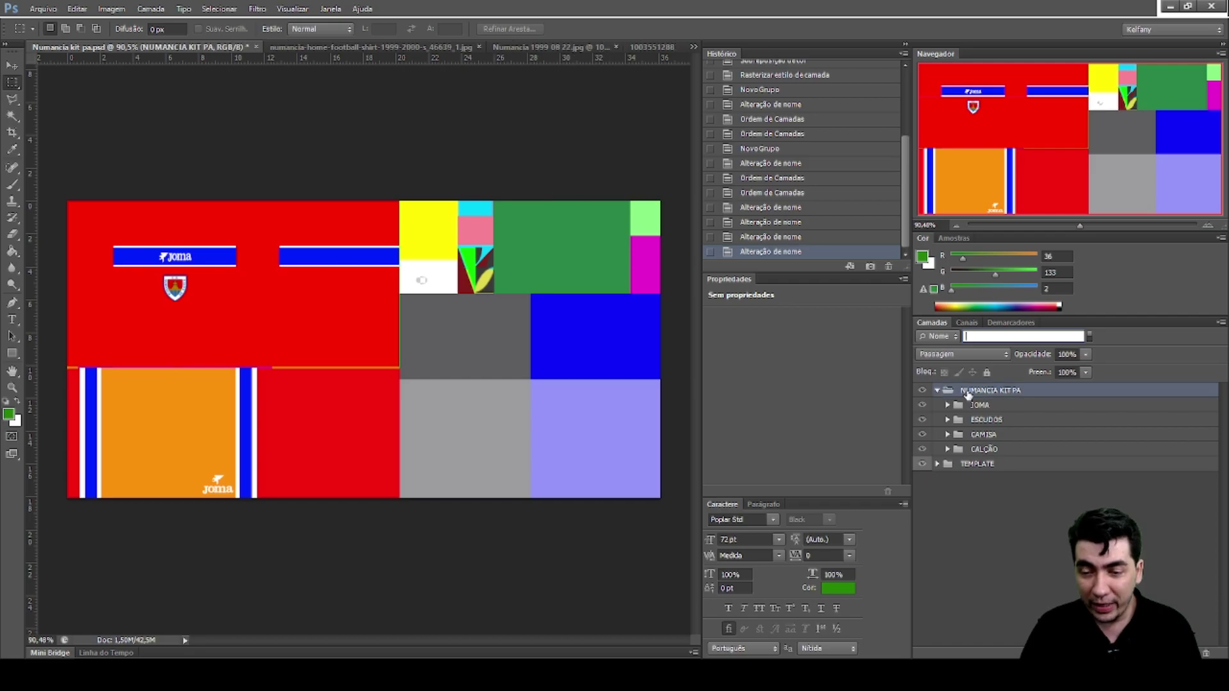
double_click(974, 390)
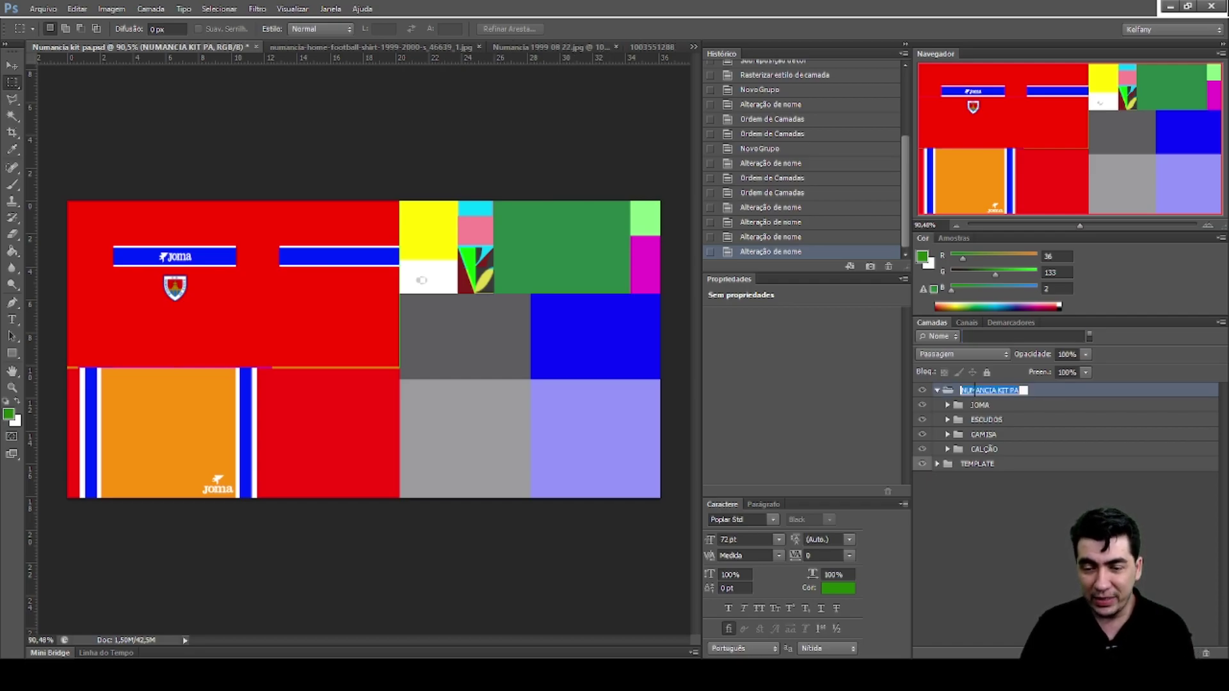
left_click(1081, 395)
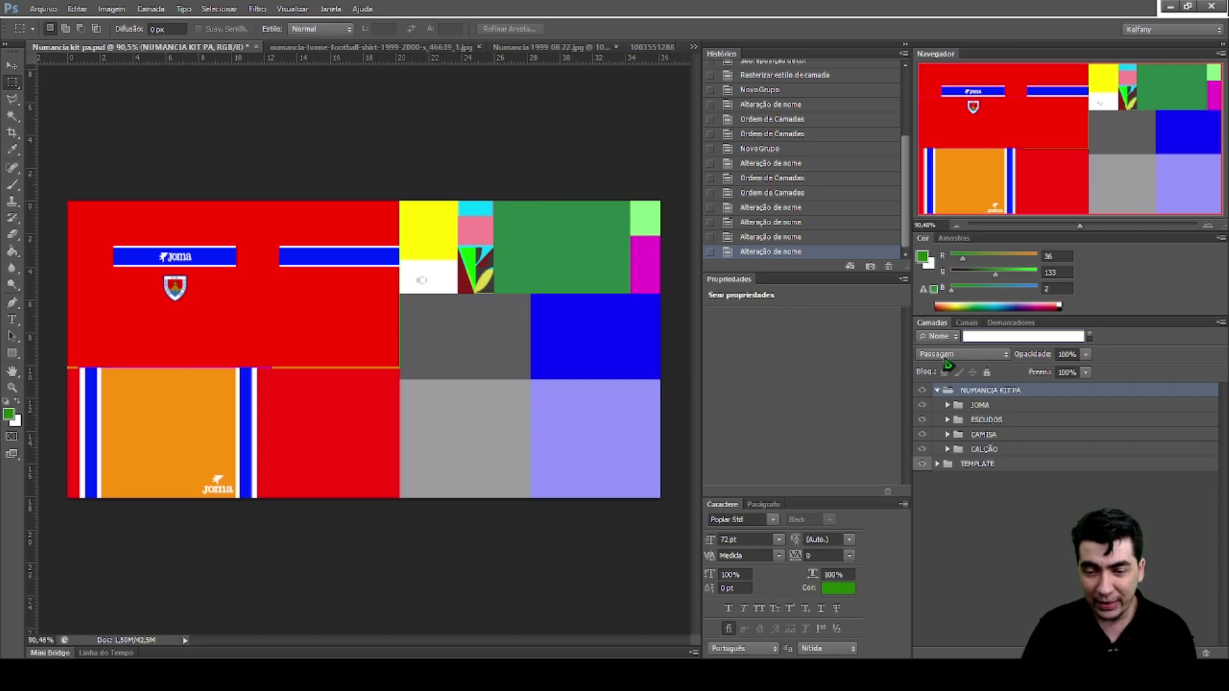
left_click(977, 366)
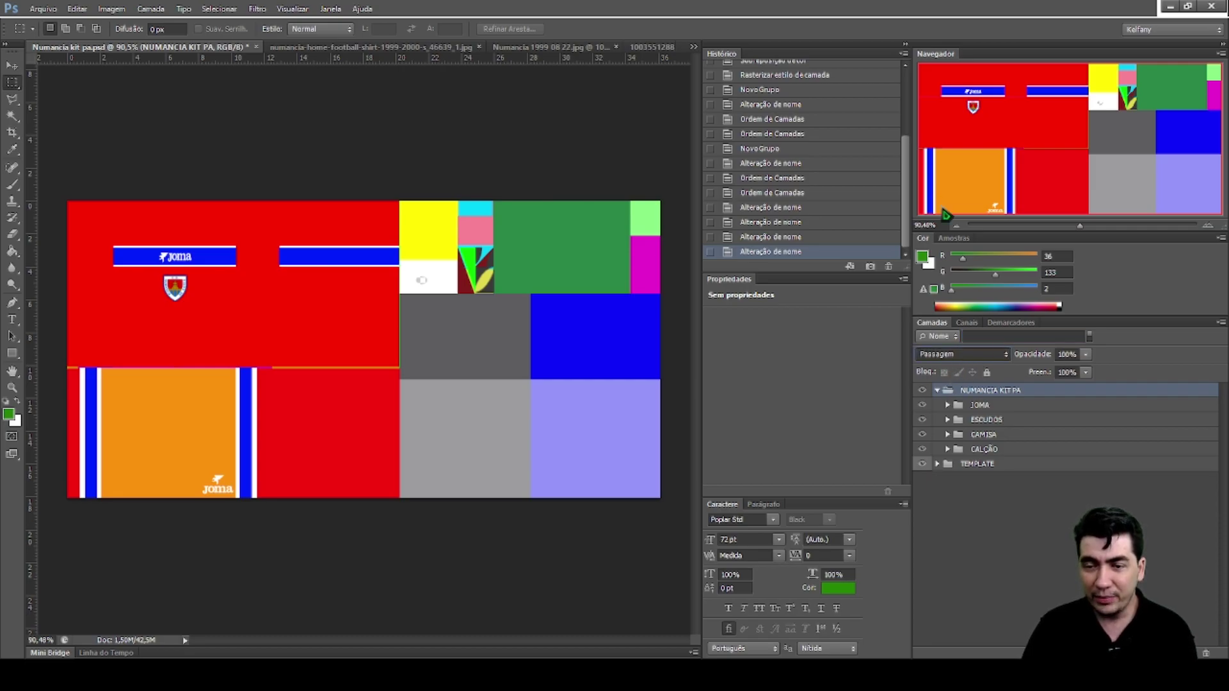
key("shift+alt+w")
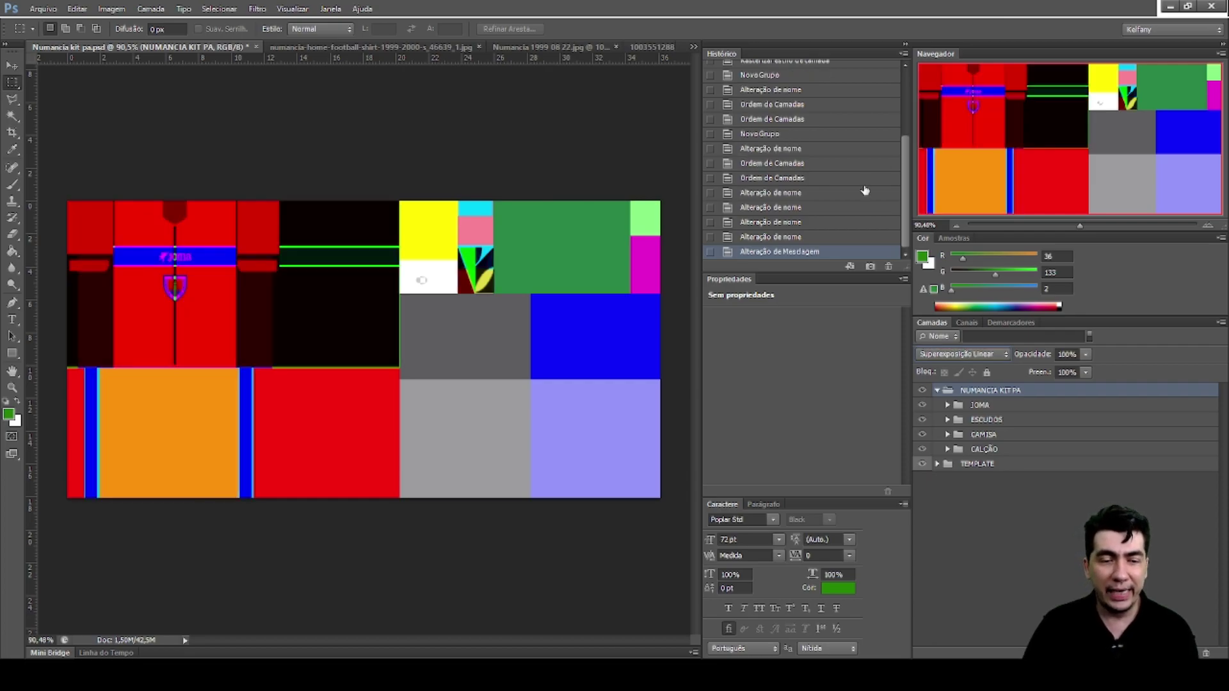
In the TEMPLATE group, show the fabric-shading TEMPLATE layer, hide template cópia and TEMPLATE DE CORES BASE, and collapse the group
left_click(937, 463)
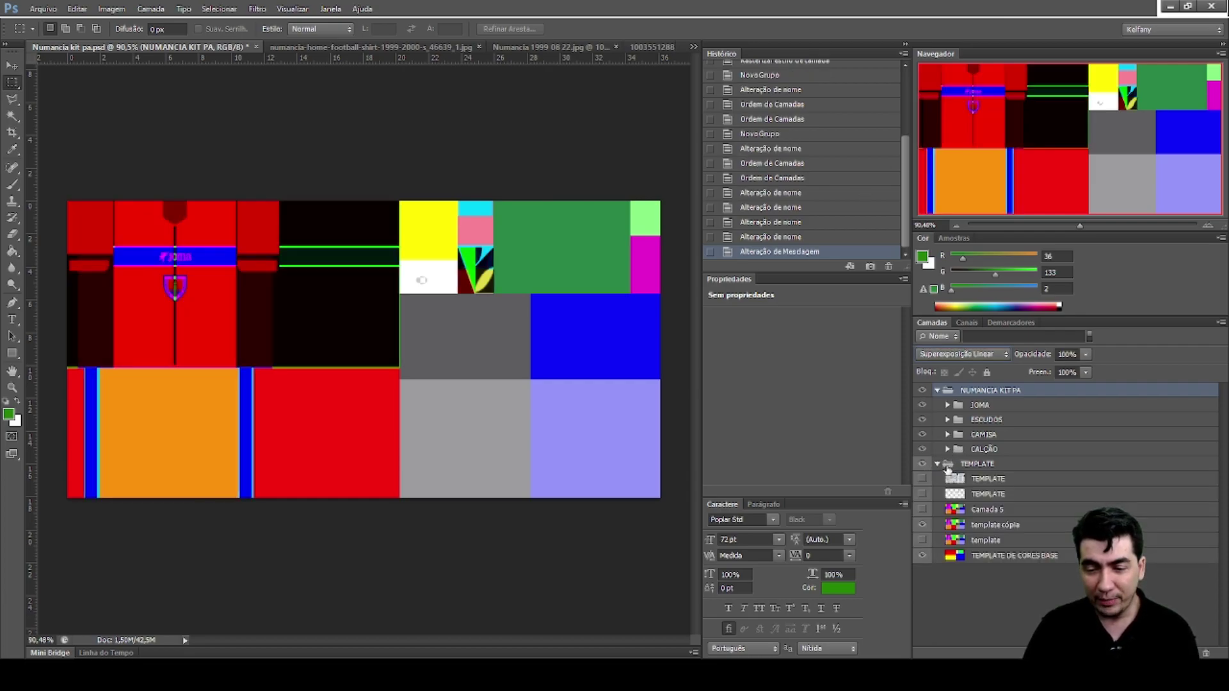
left_click(922, 480)
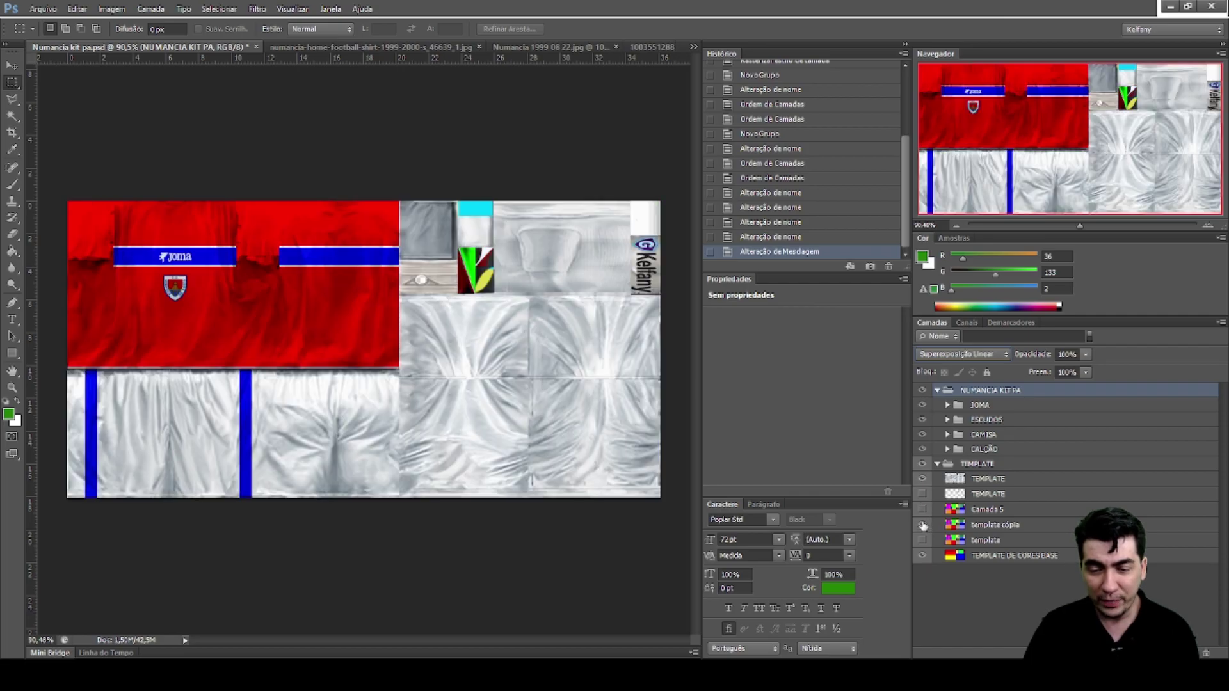
left_click(922, 525)
left_click(923, 555)
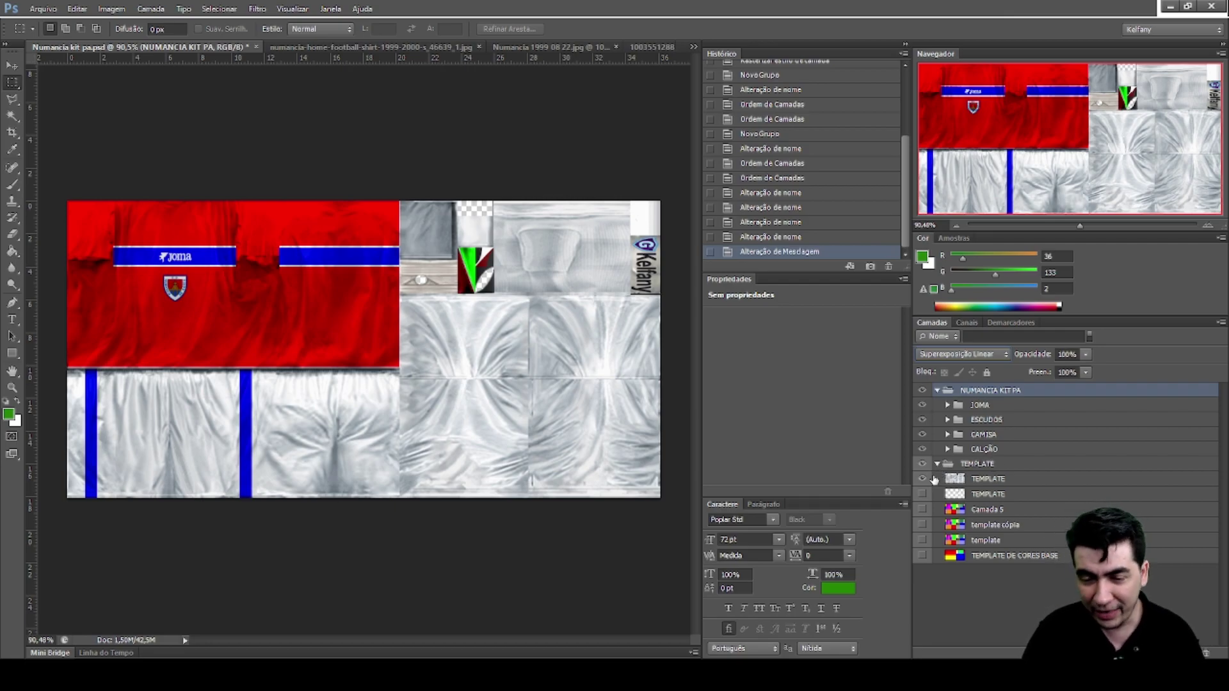
left_click(937, 464)
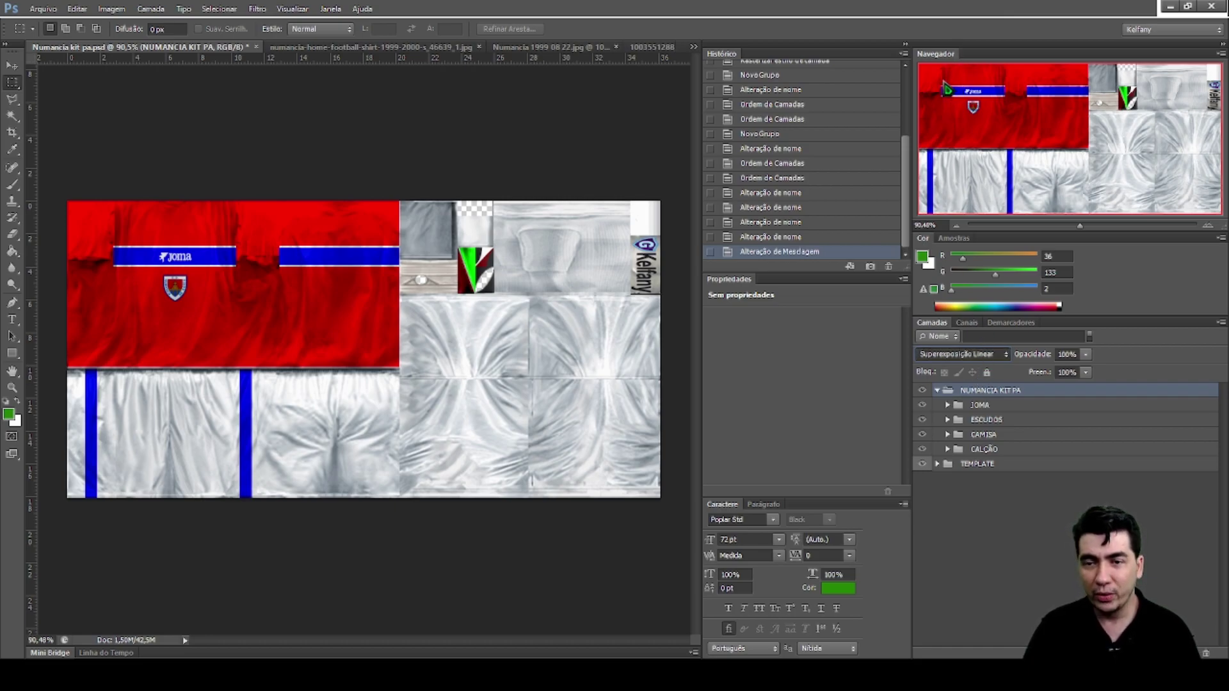
Set the NUMANCIA KIT PA group's blend mode back to Passagem and expand the CALÇÃO group
key("shift+alt+p")
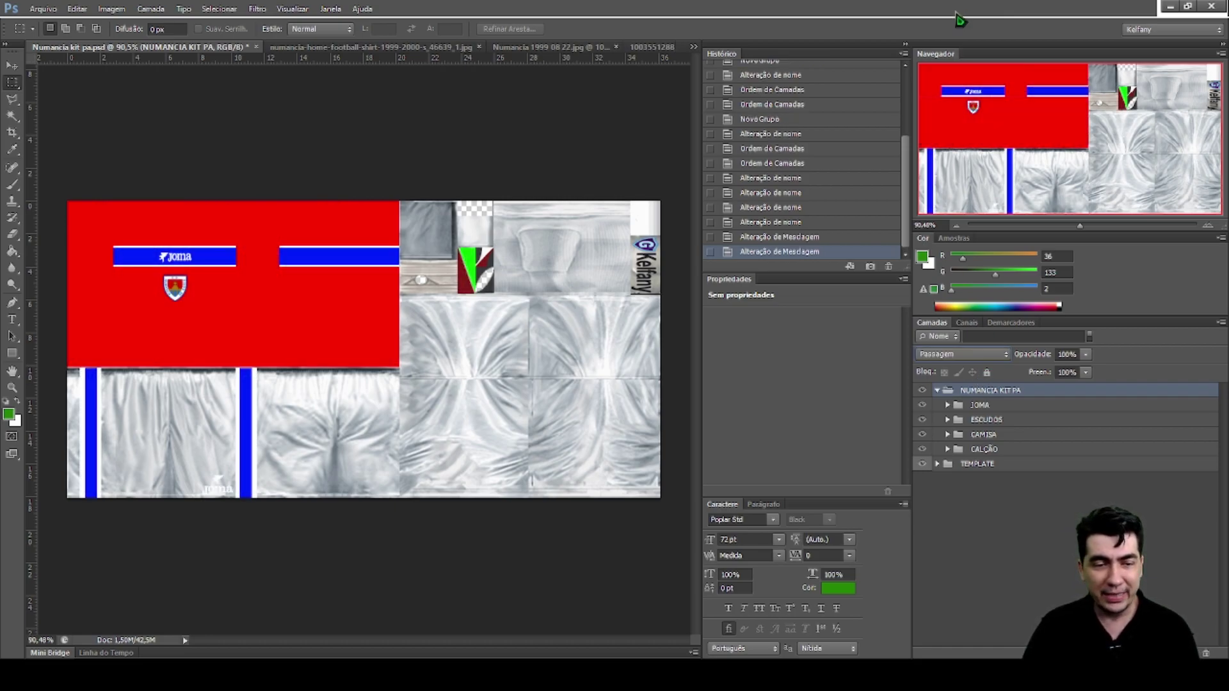
left_click(947, 449)
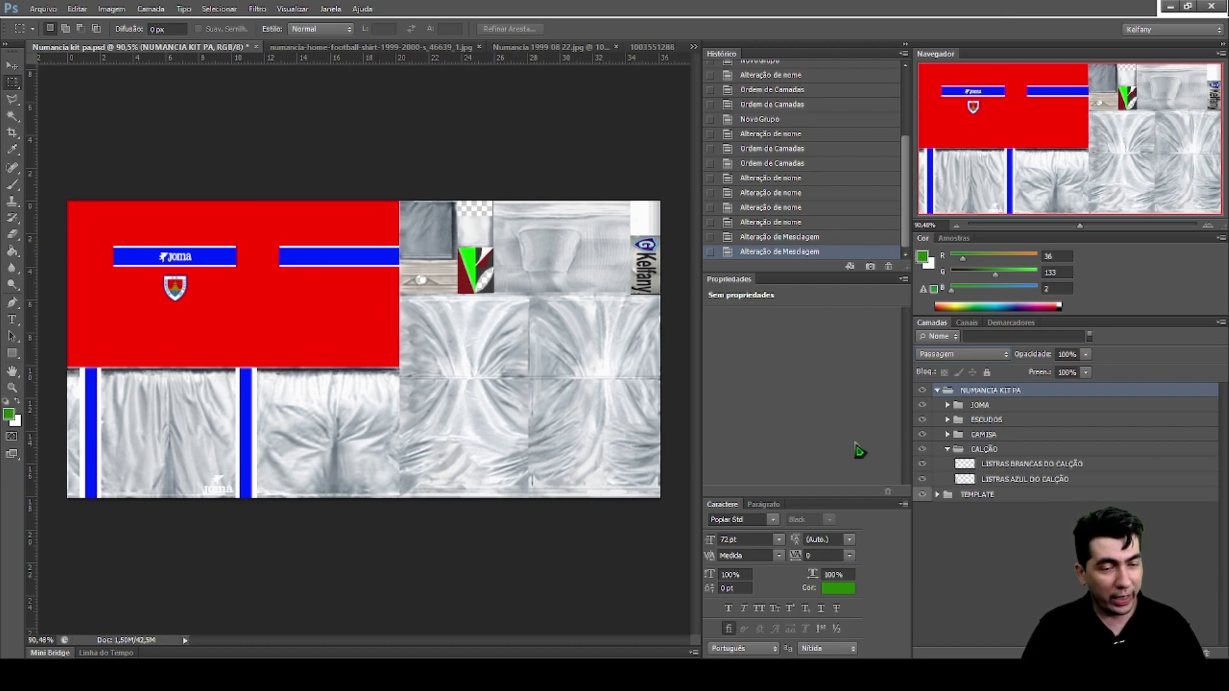
Check the kit in the match photo and the shirt photo, and return to the kit document
key("ctrl+Tab")
key("ctrl+Tab")
key("ctrl+Tab")
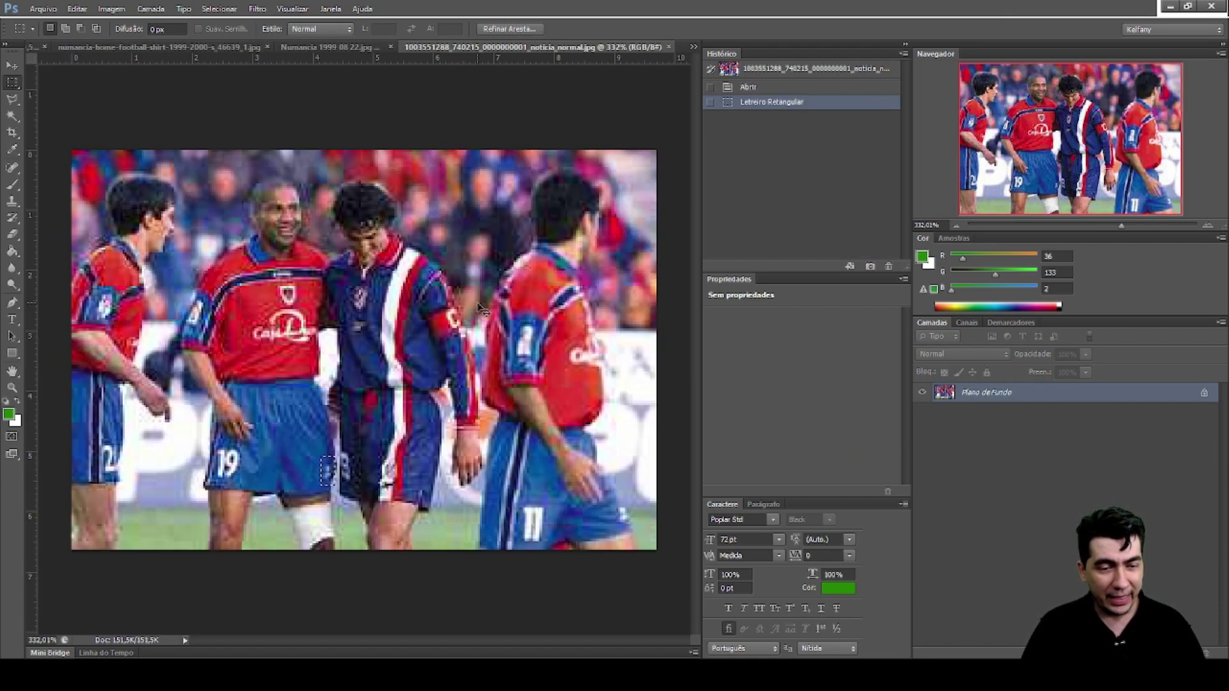
key("ctrl+Tab")
key("ctrl+Tab")
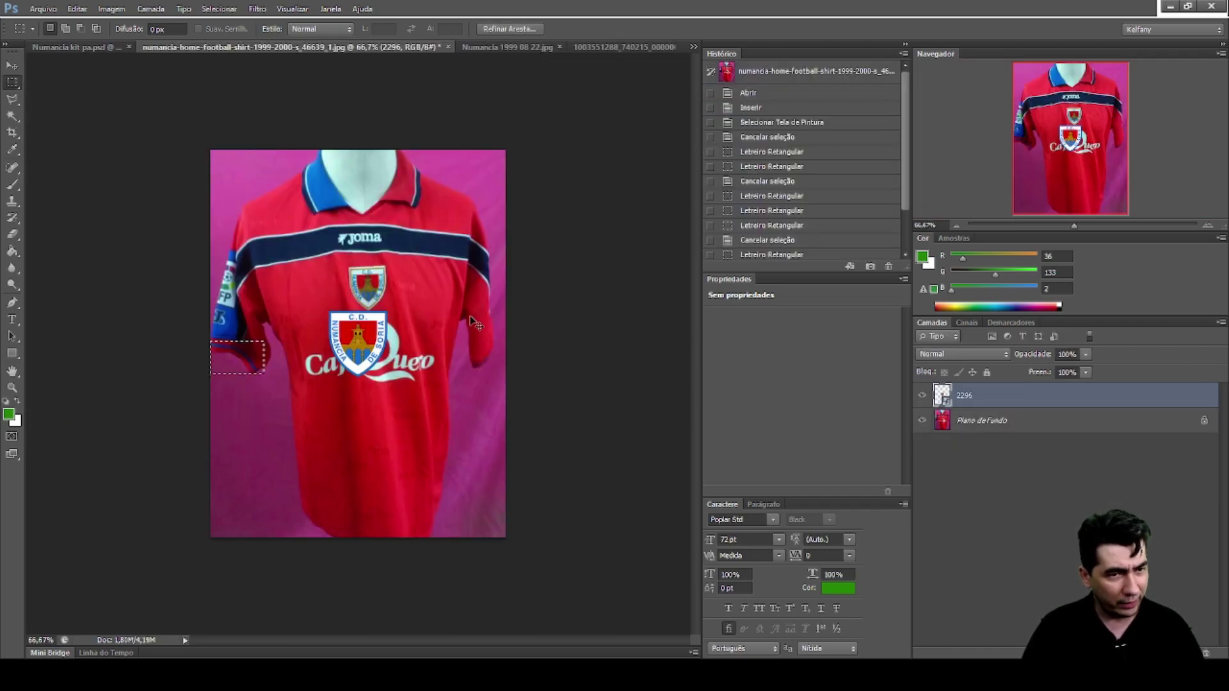
key("ctrl+shift+Tab")
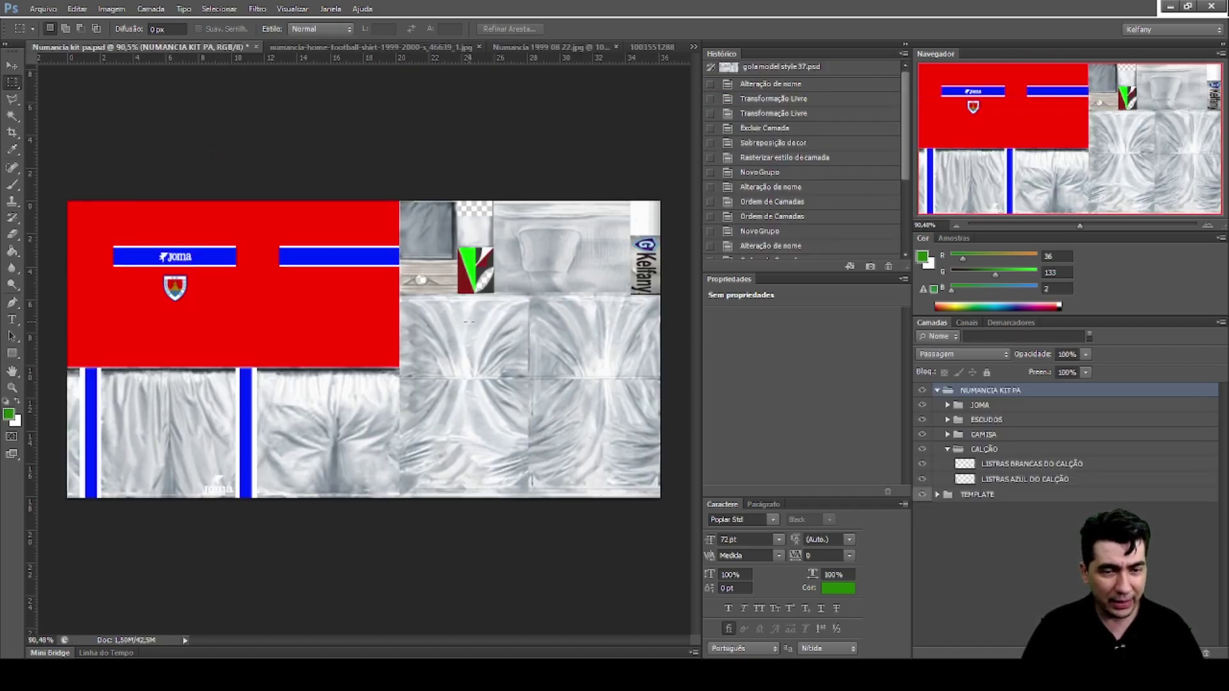
Examine the players' shorts and shirts in the 1999 team photo and the match photo, and return to the kit document
key("ctrl+Tab")
key("ctrl+Tab")
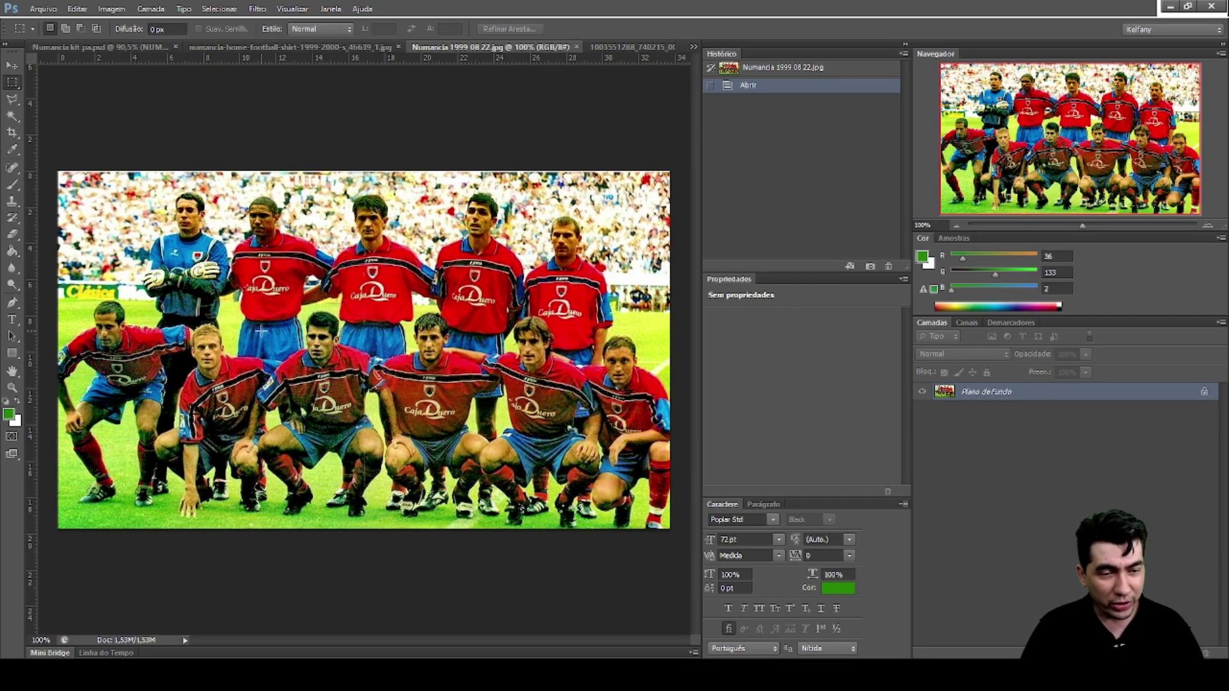
left_click_drag(267, 345, 275, 353)
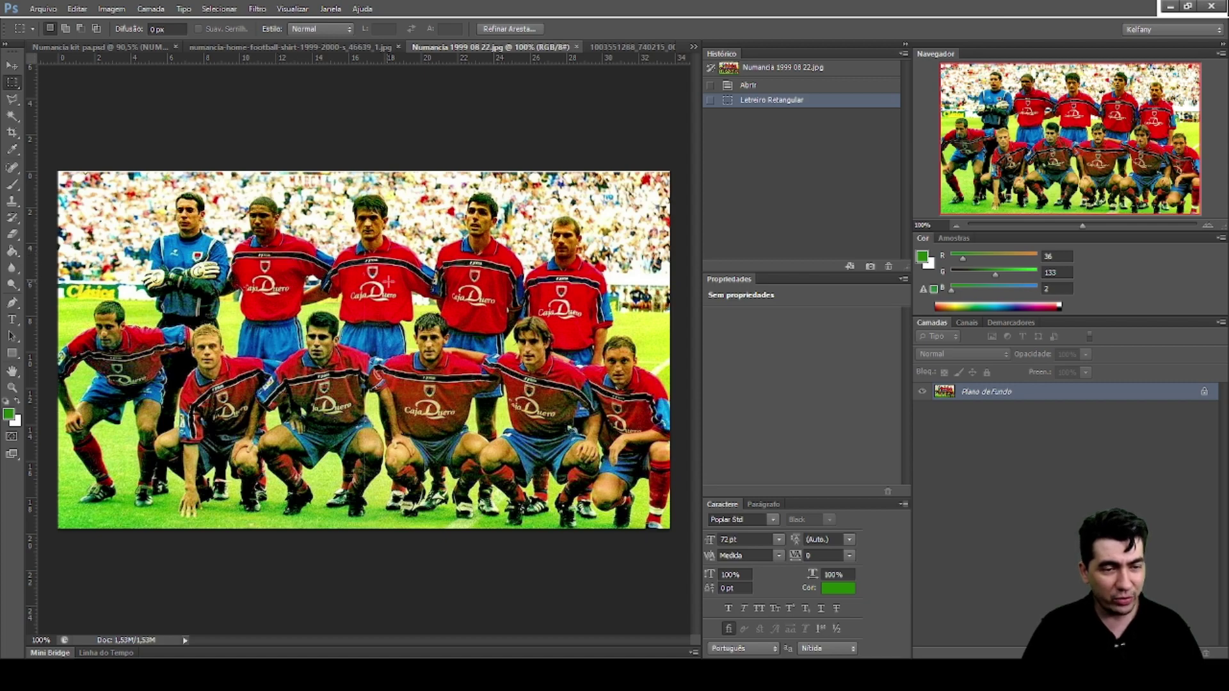
key("ctrl+Tab")
left_click_drag(263, 398, 313, 445)
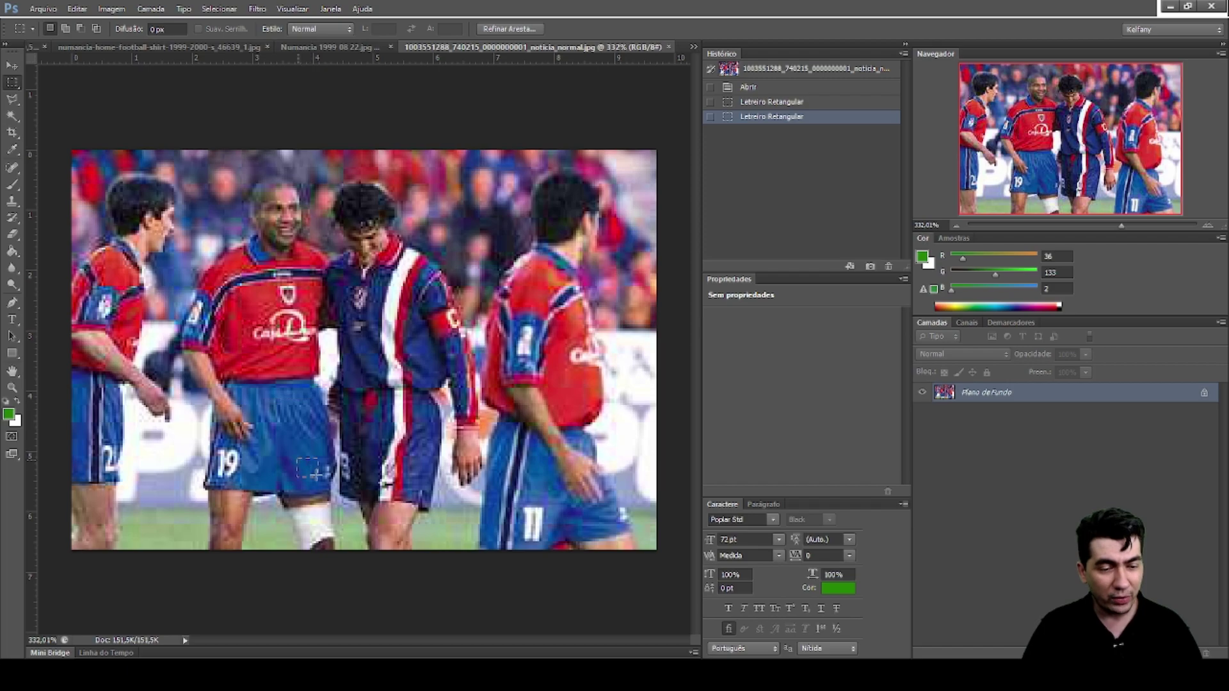
left_click(300, 467)
left_click(269, 280)
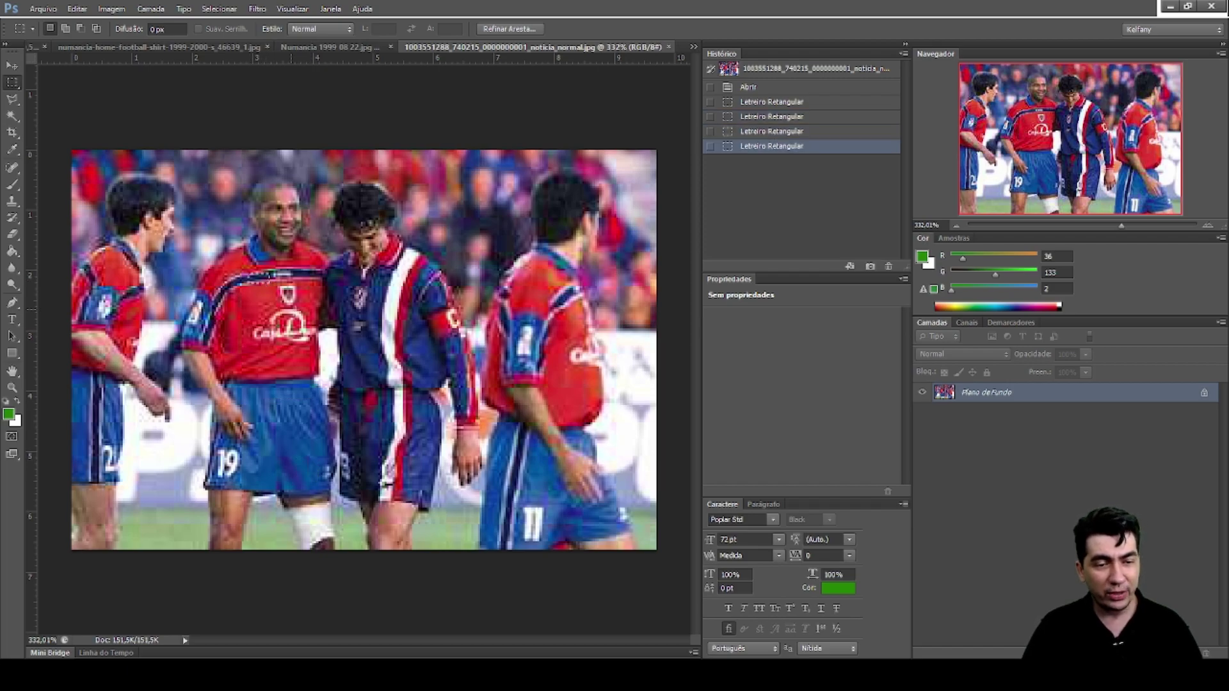
key("ctrl+Tab")
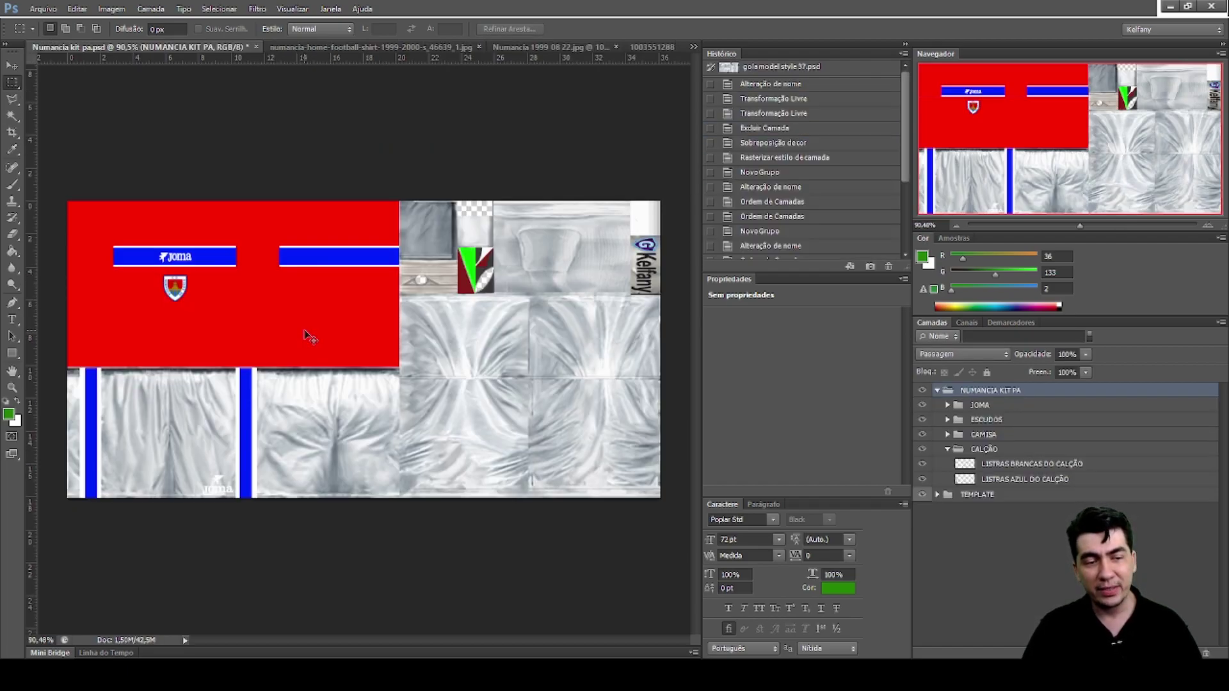
Hide the NUMANCIA KIT PA group and the fabric-shading TEMPLATE layer, and show TEMPLATE DE CORES BASE in the TEMPLATE group
left_click(937, 495)
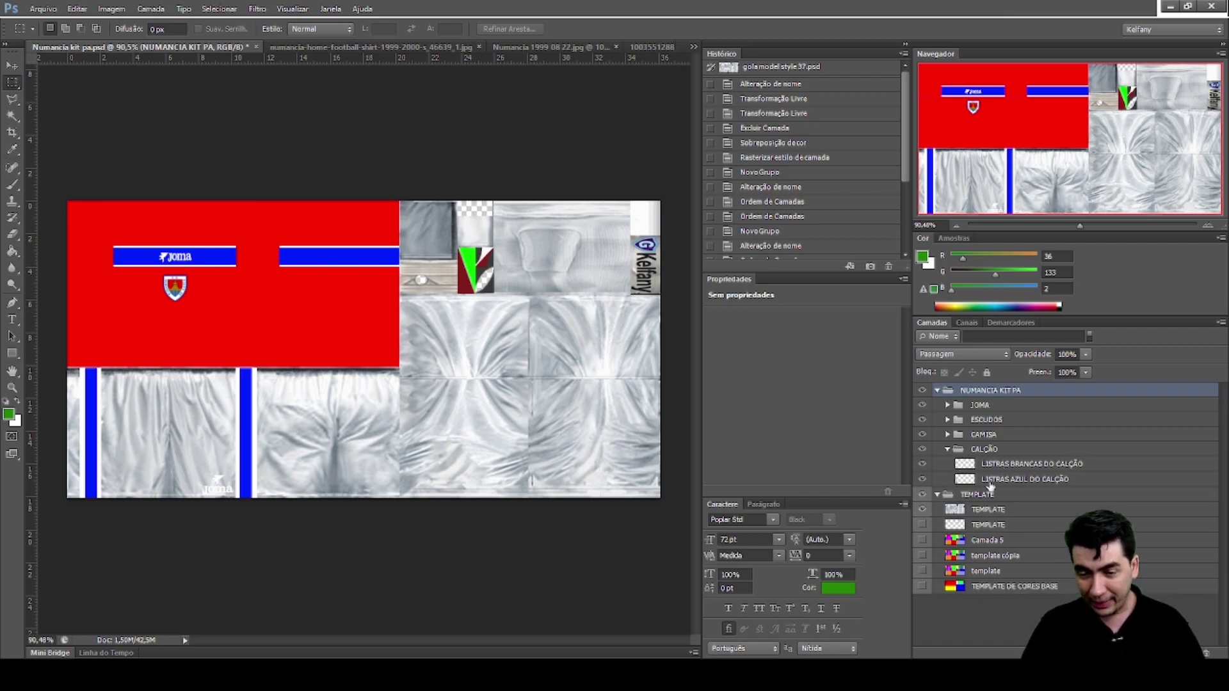
left_click(921, 391)
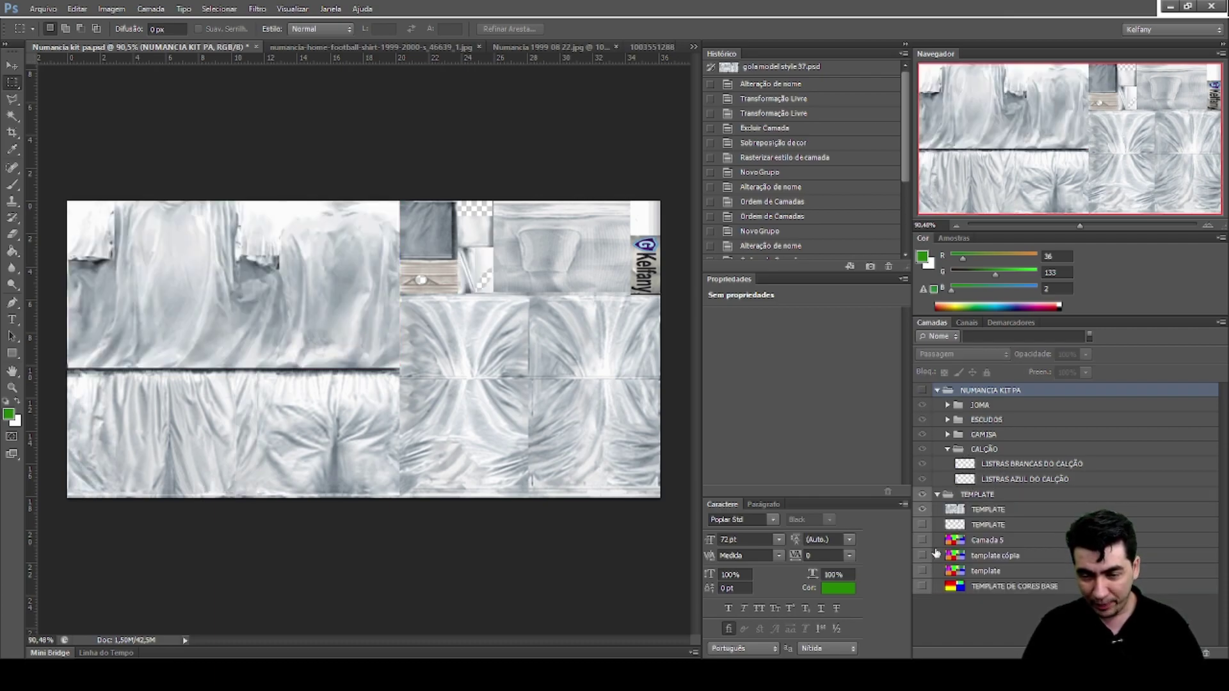
left_click(922, 509)
left_click(986, 588)
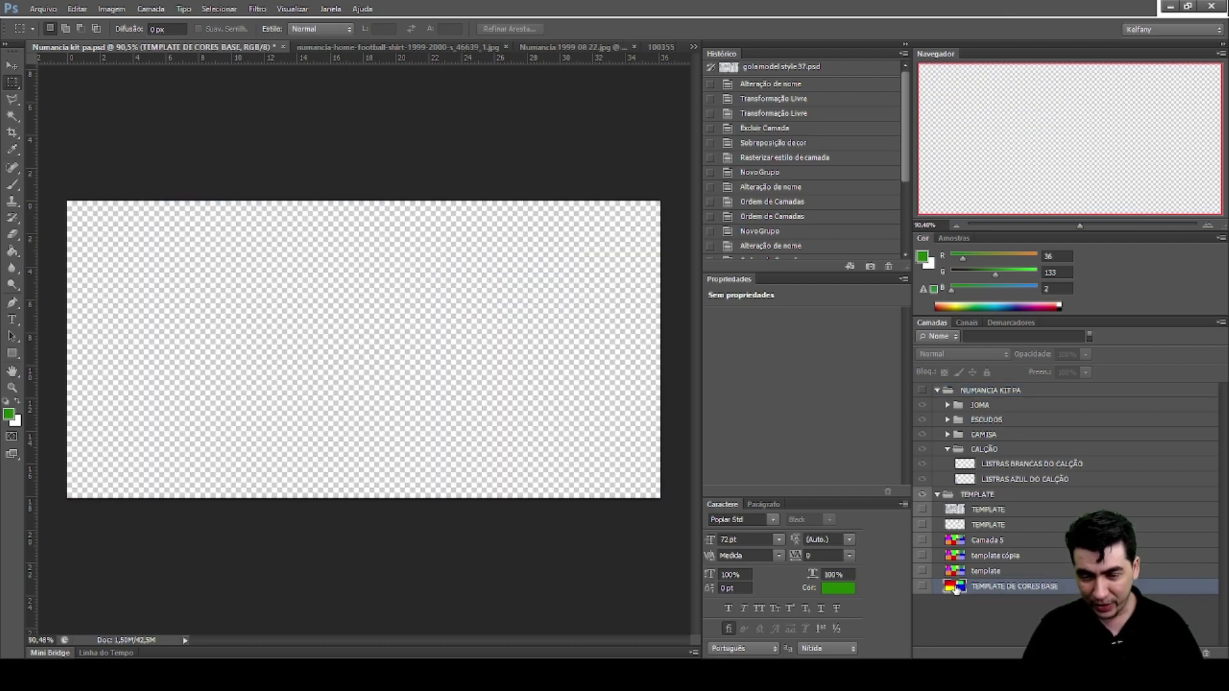
left_click(922, 587)
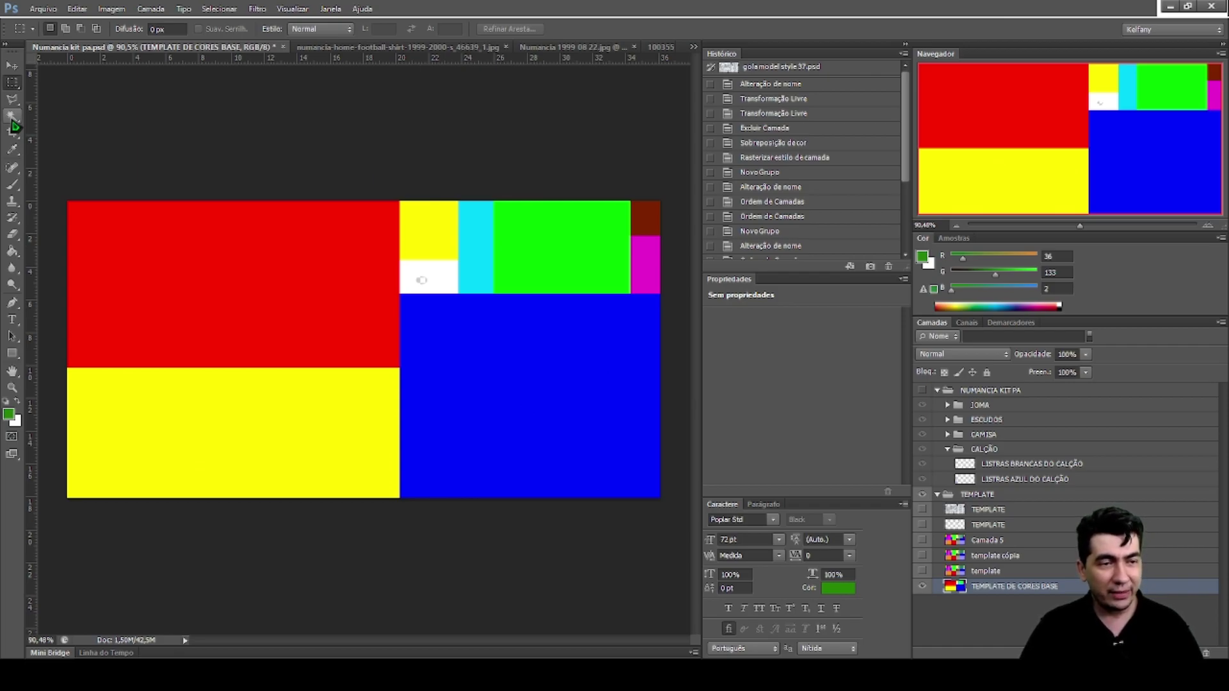
Try selecting the yellow areas of TEMPLATE DE CORES BASE with the Magic Wand at tolerance 0, and clear the selection
left_click(12, 118)
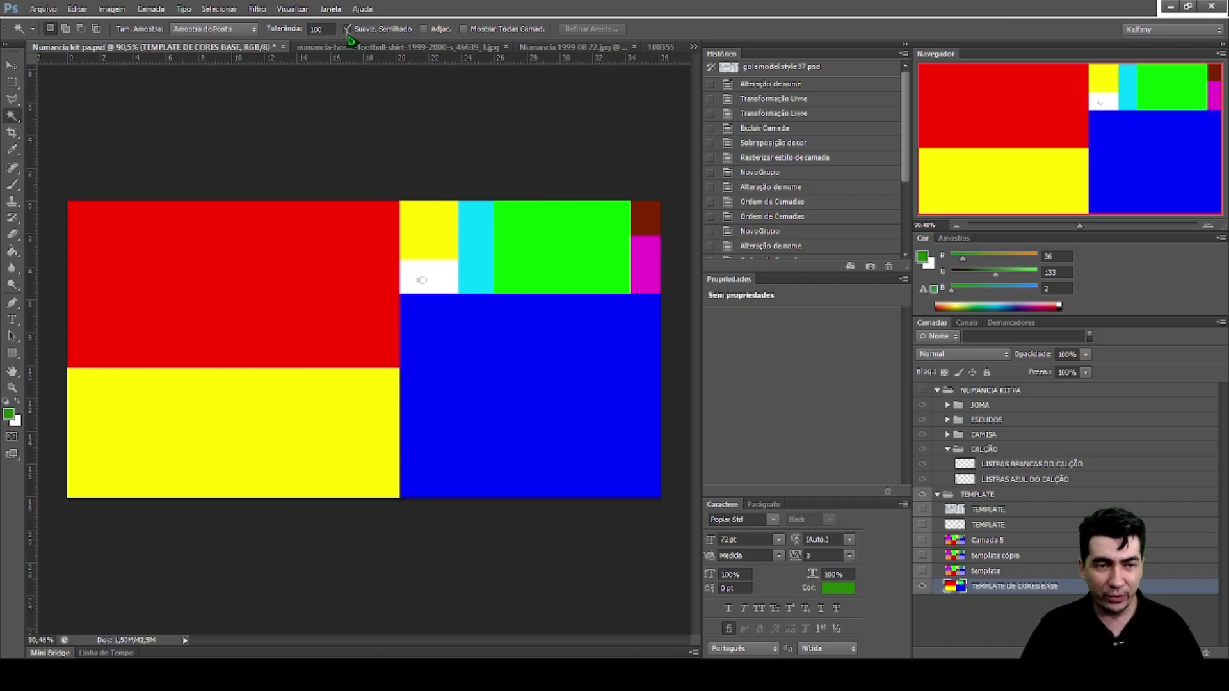
left_click(320, 29)
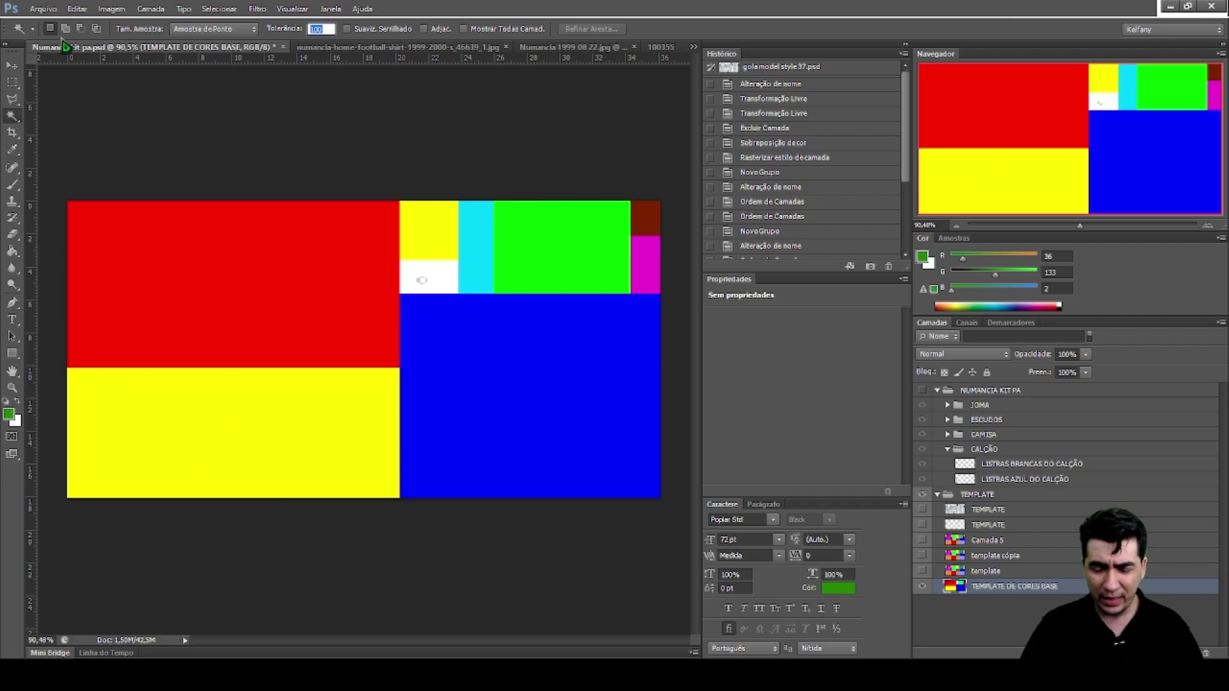
type("0")
key("Return")
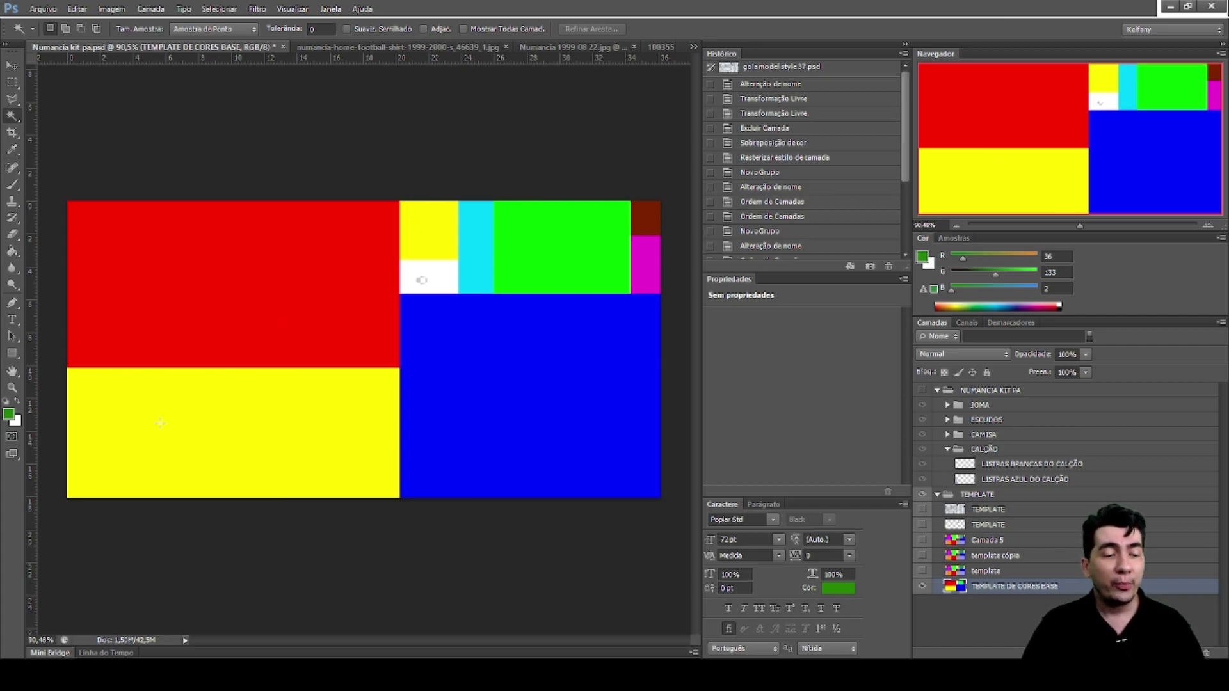
left_click(116, 401)
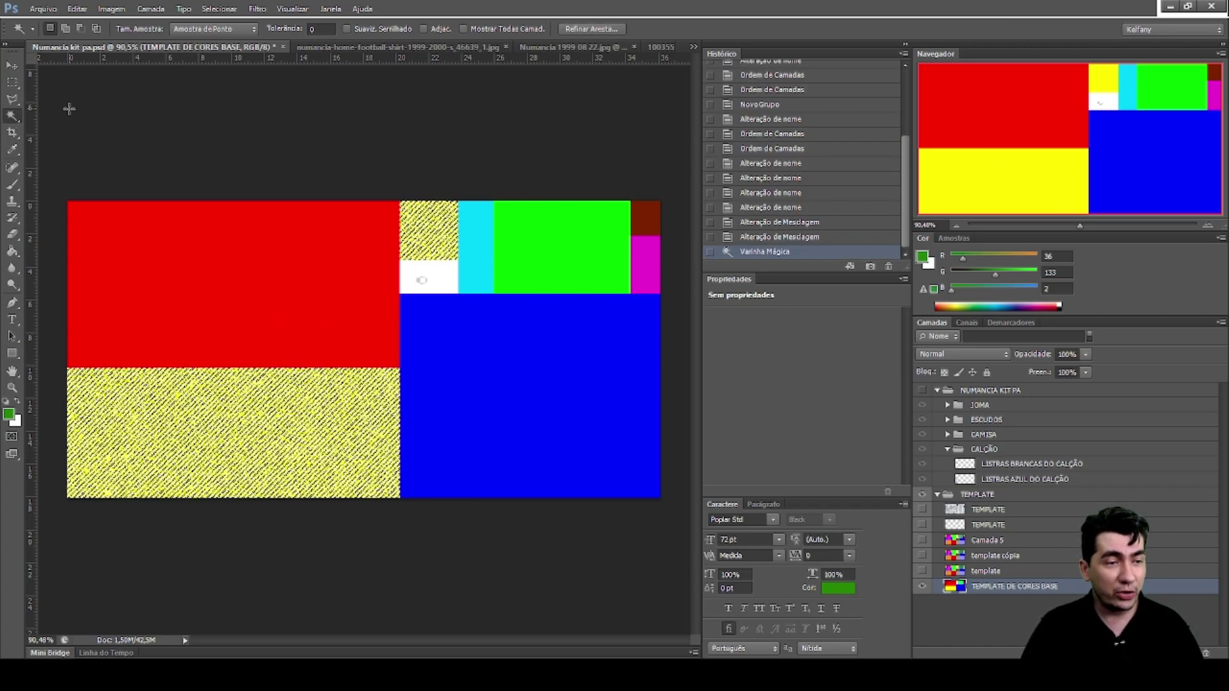
left_click(141, 196)
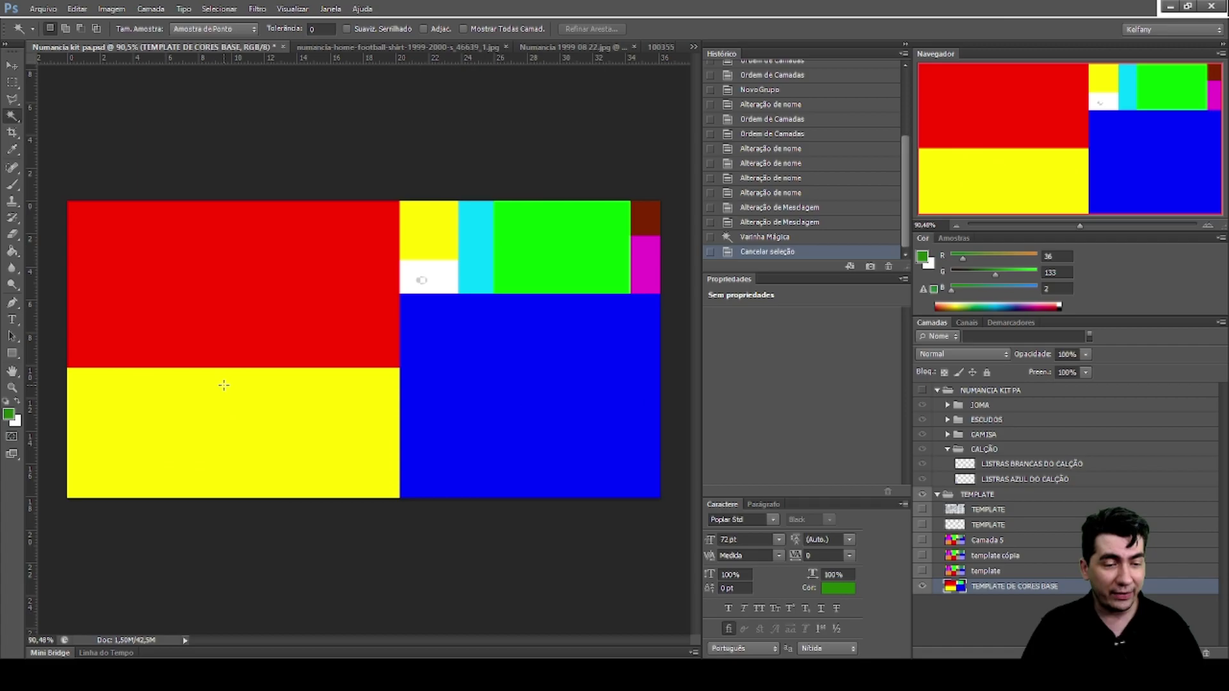
Repeat the tolerance 0 test by selecting the yellow areas from the small block and the shorts area, clearing the selection each time
left_click(420, 228)
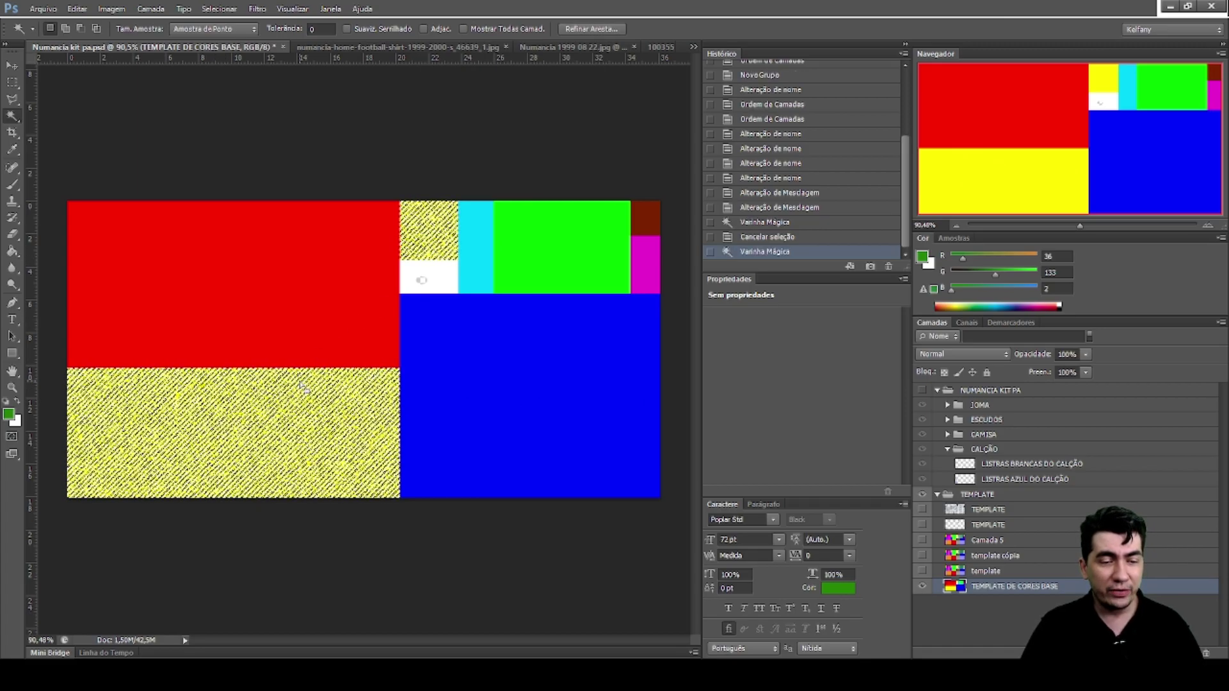
key("ctrl+d")
left_click_drag(1081, 228, 1098, 234)
left_click(340, 429)
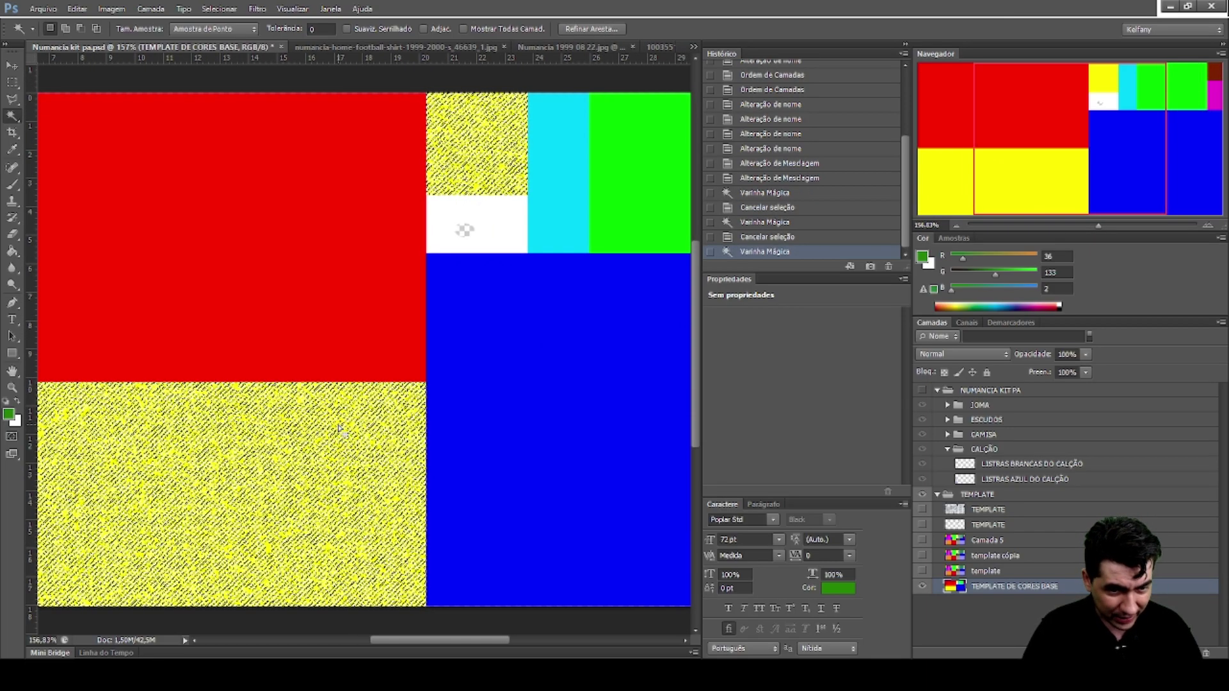
key("ctrl+d")
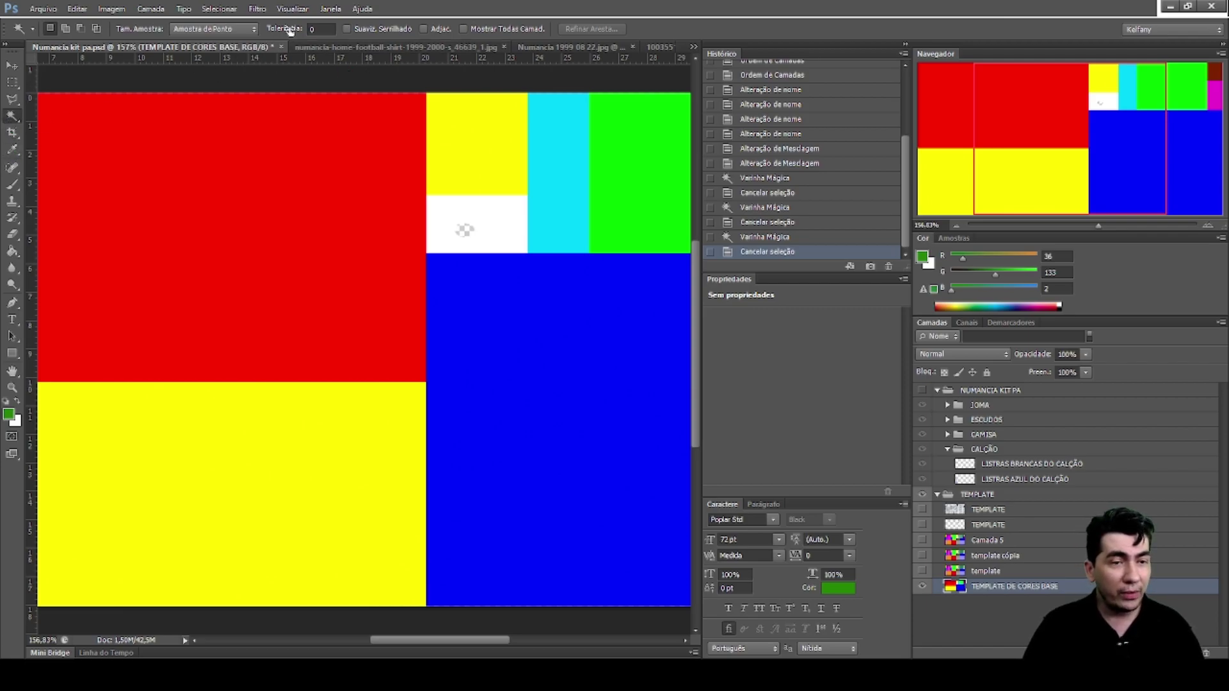
Set the Magic Wand tolerance to 10 and select the yellow areas of TEMPLATE DE CORES BASE
left_click(323, 29)
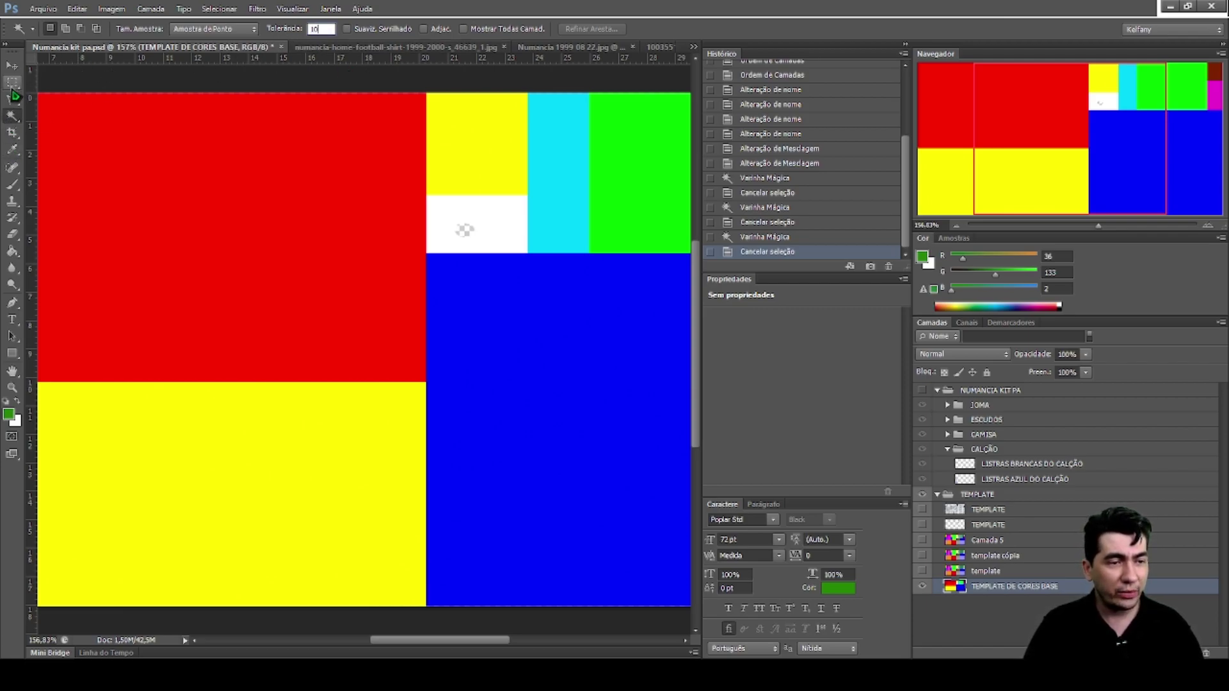
left_click(522, 135)
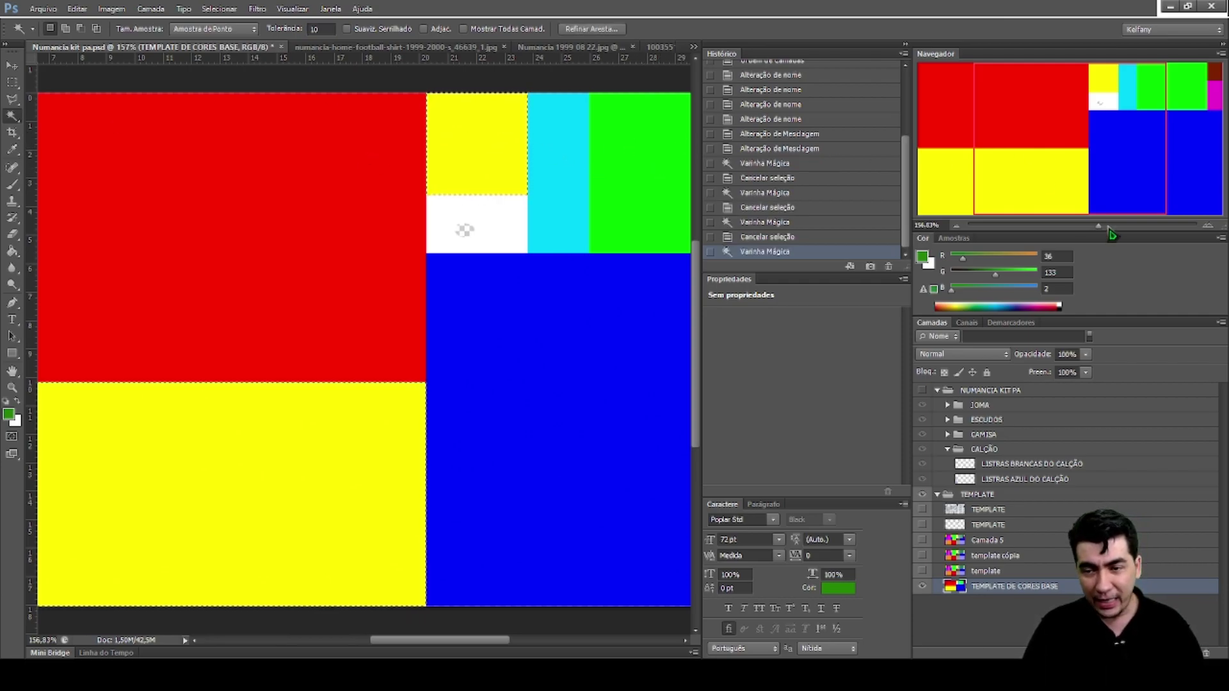
type("100")
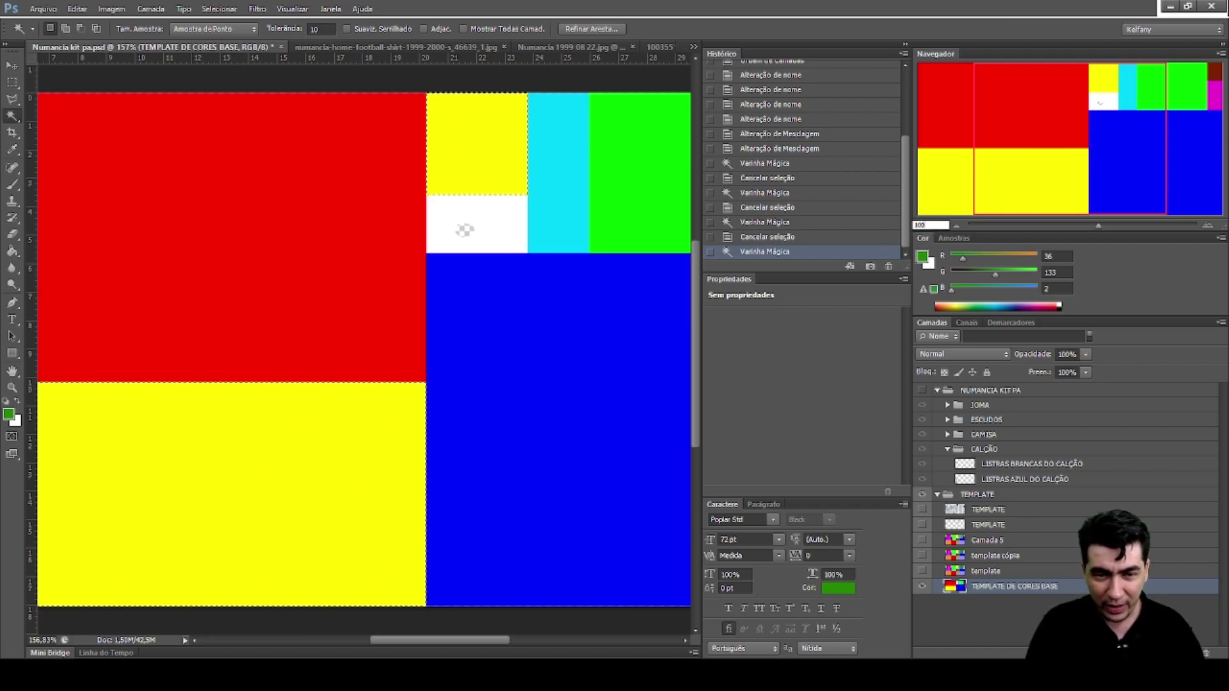
key("Return")
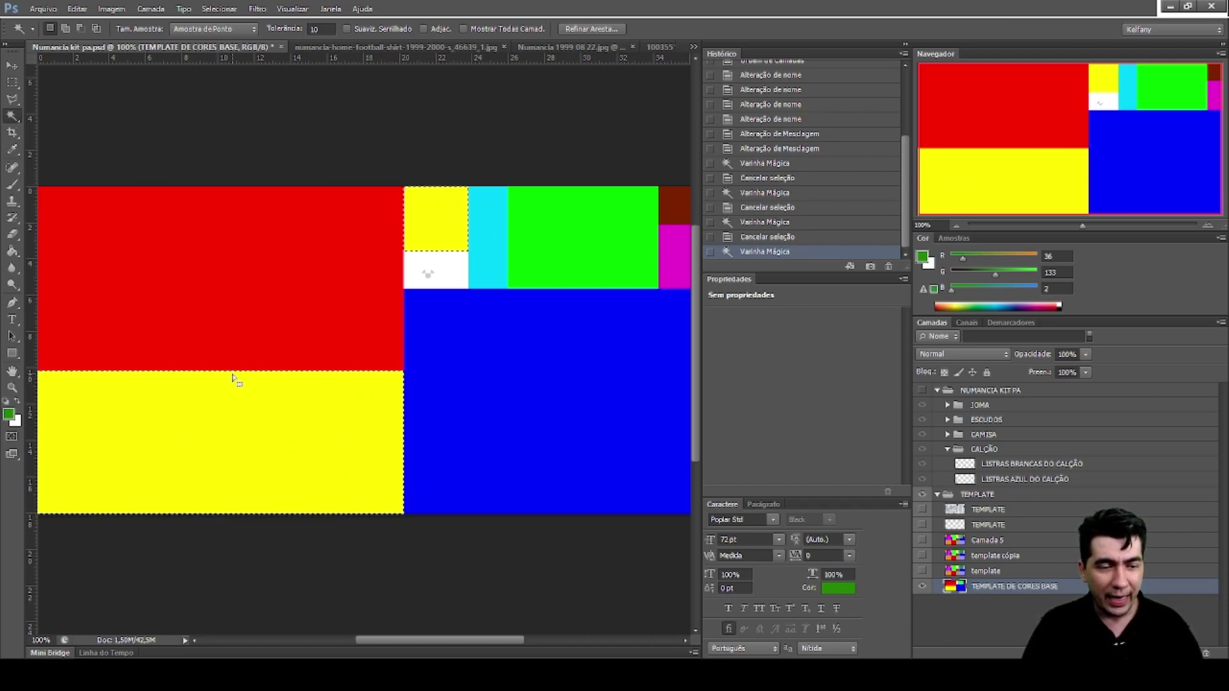
left_click_drag(453, 640, 448, 640)
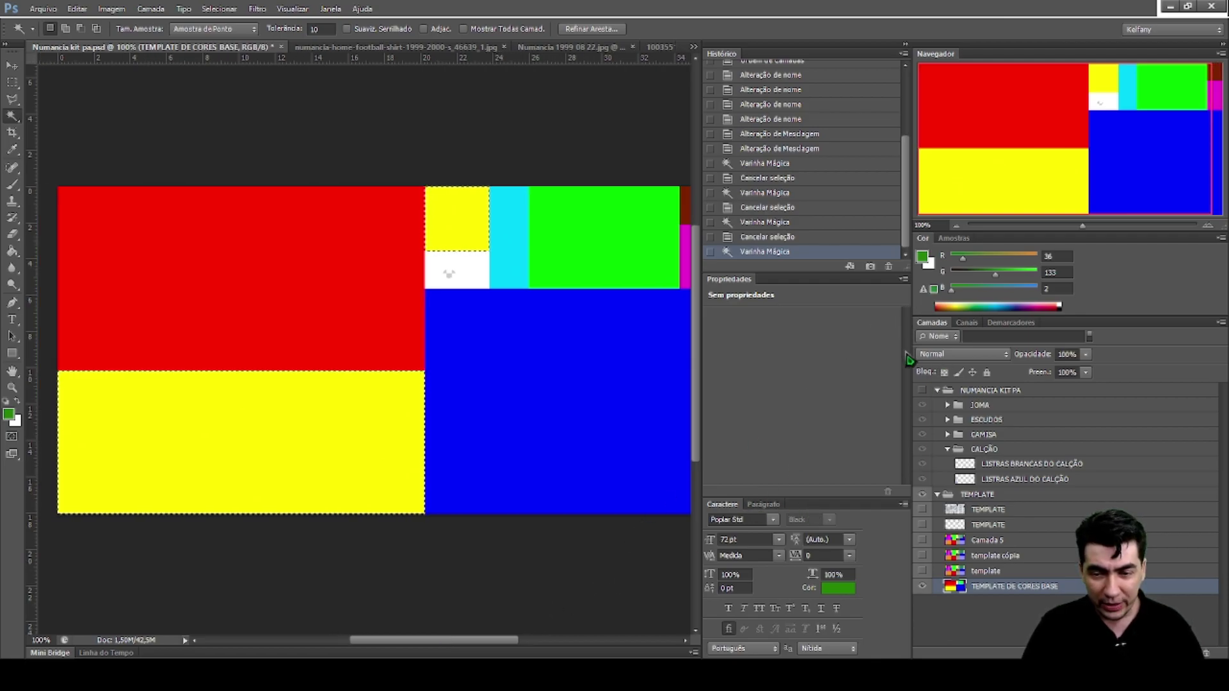
left_click_drag(912, 353, 918, 353)
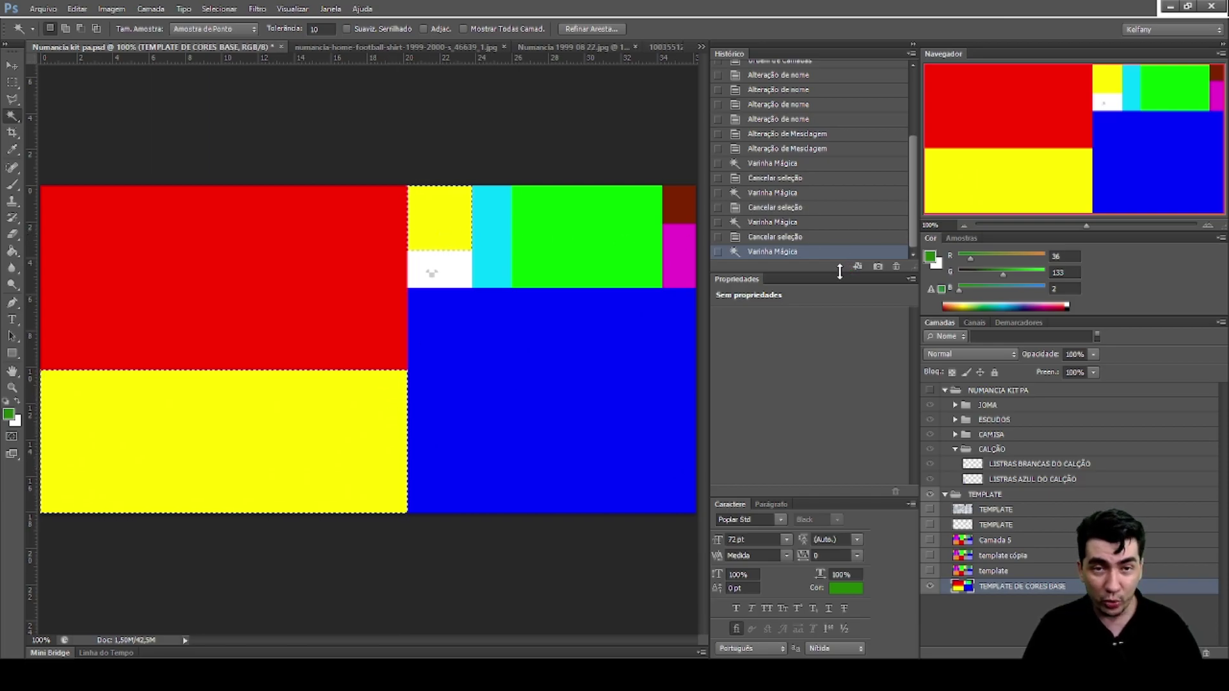
Try pasting the yellow areas of TEMPLATE DE CORES BASE as a new layer above Camada 5, and undo the paste
left_click(1010, 542)
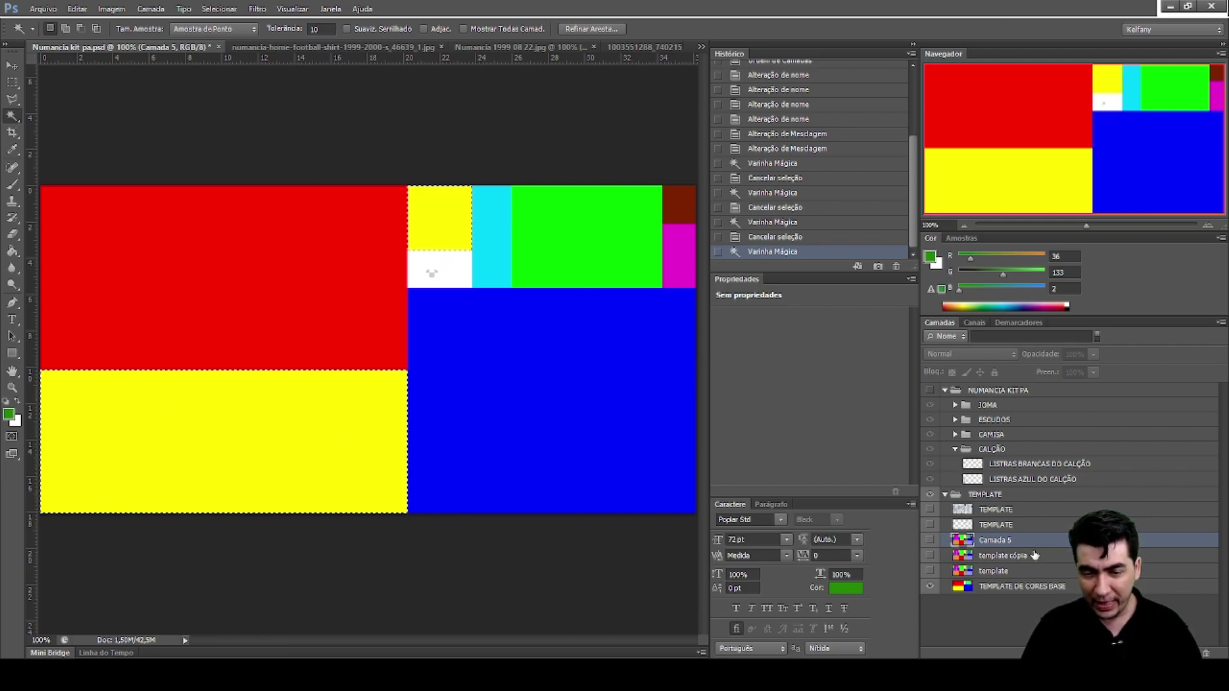
key("ctrl+d")
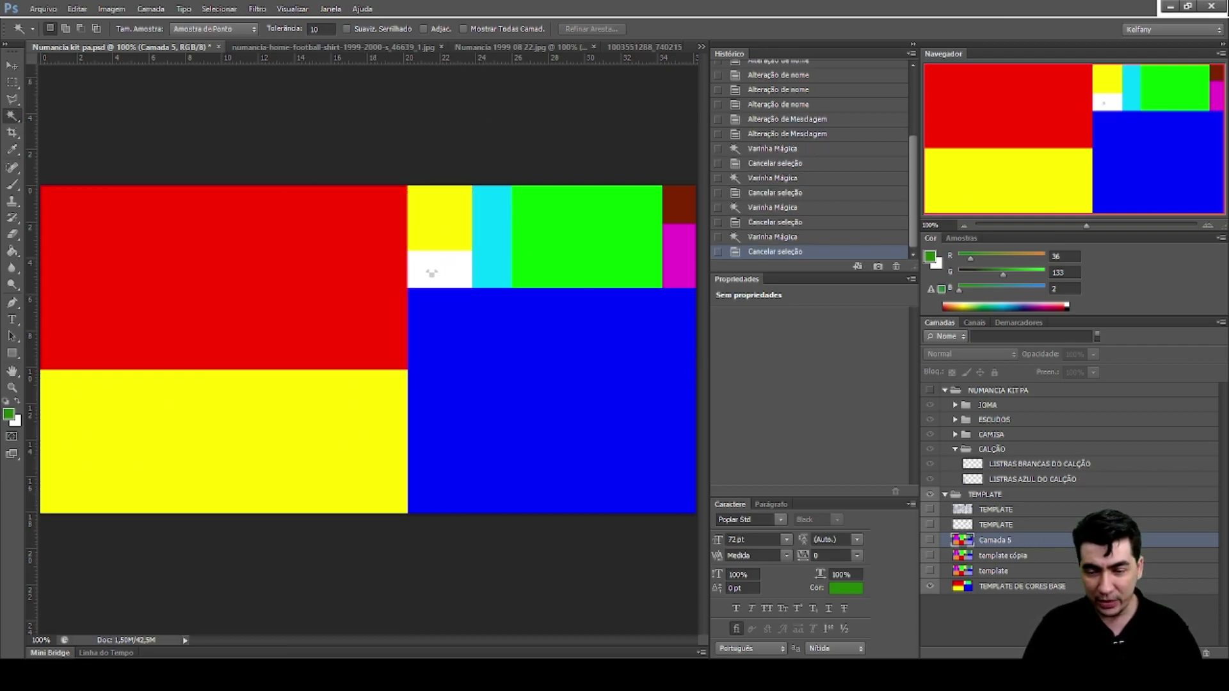
left_click(1045, 586)
left_click(442, 218)
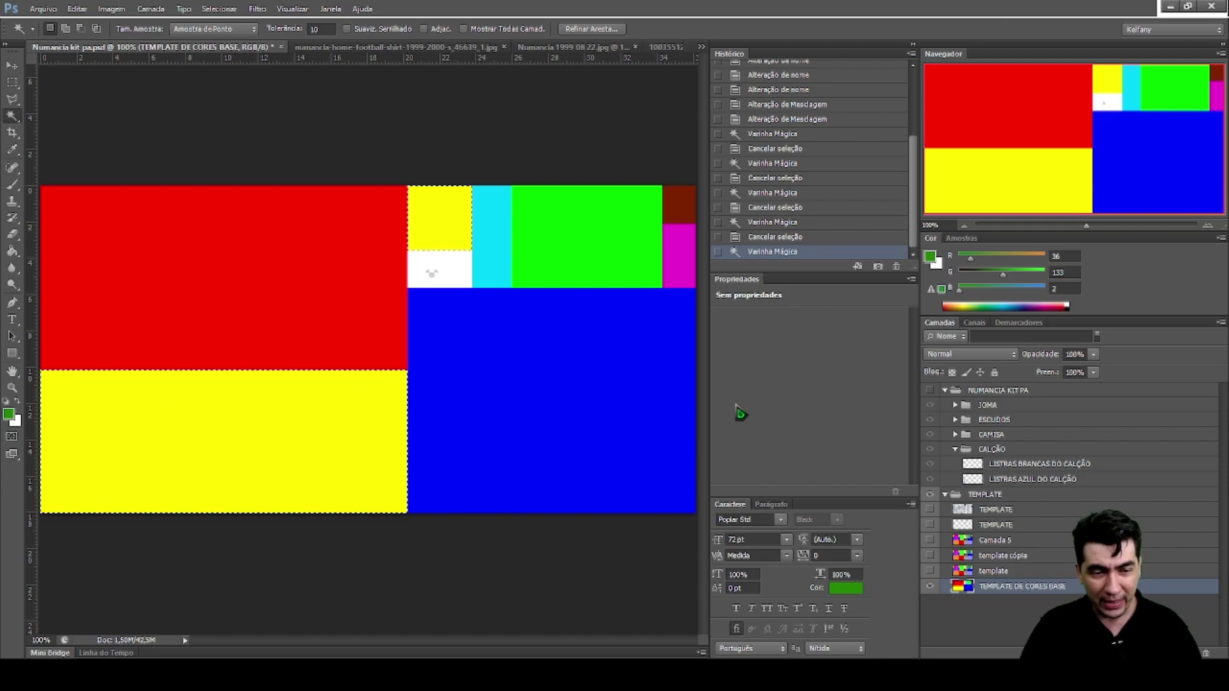
left_click(1008, 540)
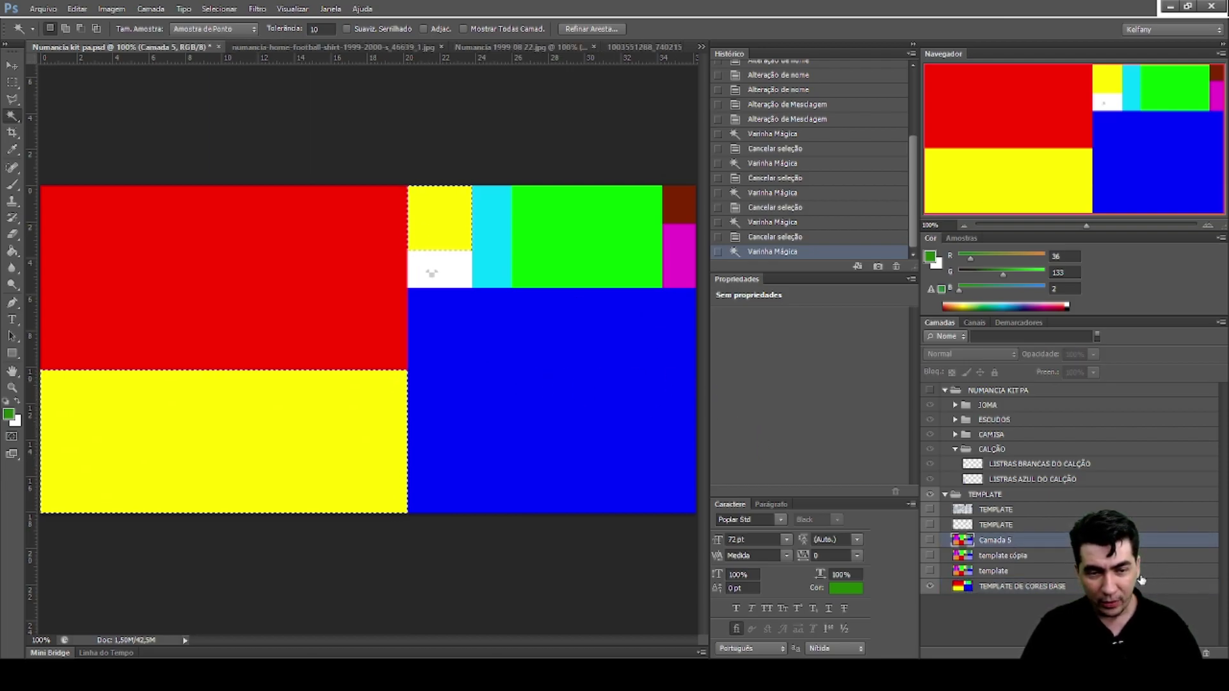
key("ctrl+v")
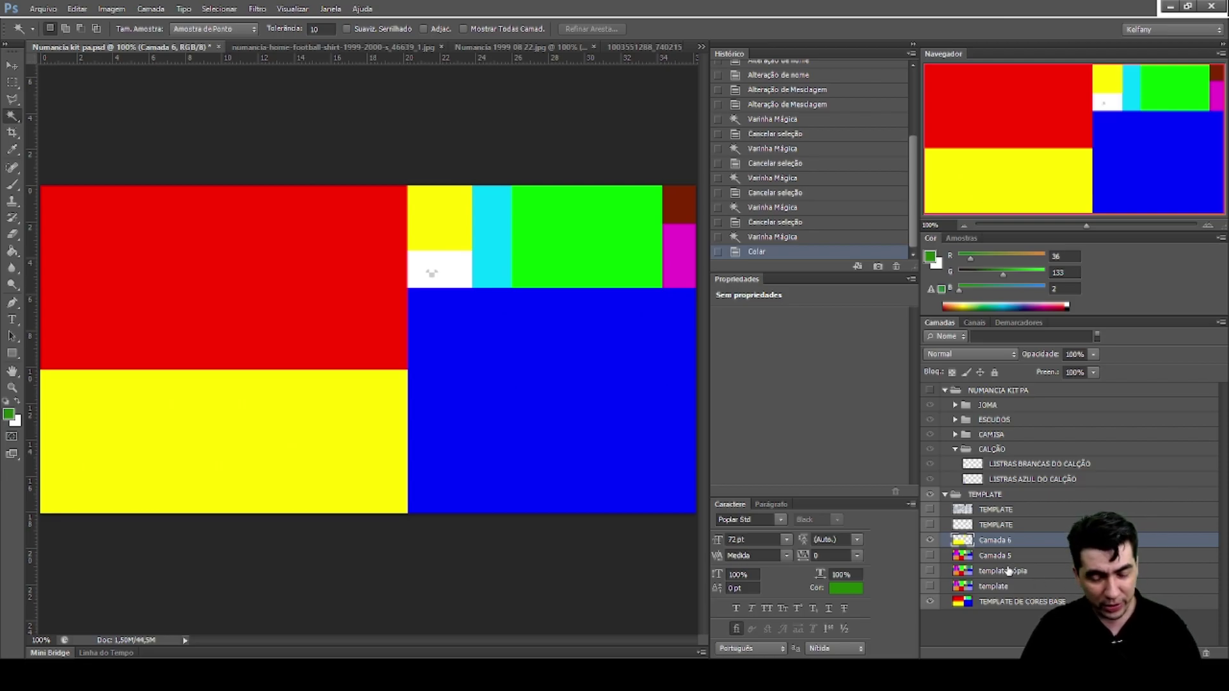
key("ctrl+z")
Add an empty layer above the transparent TEMPLATE layer, try selecting the whole canvas on it, and delete the layer
left_click(991, 527)
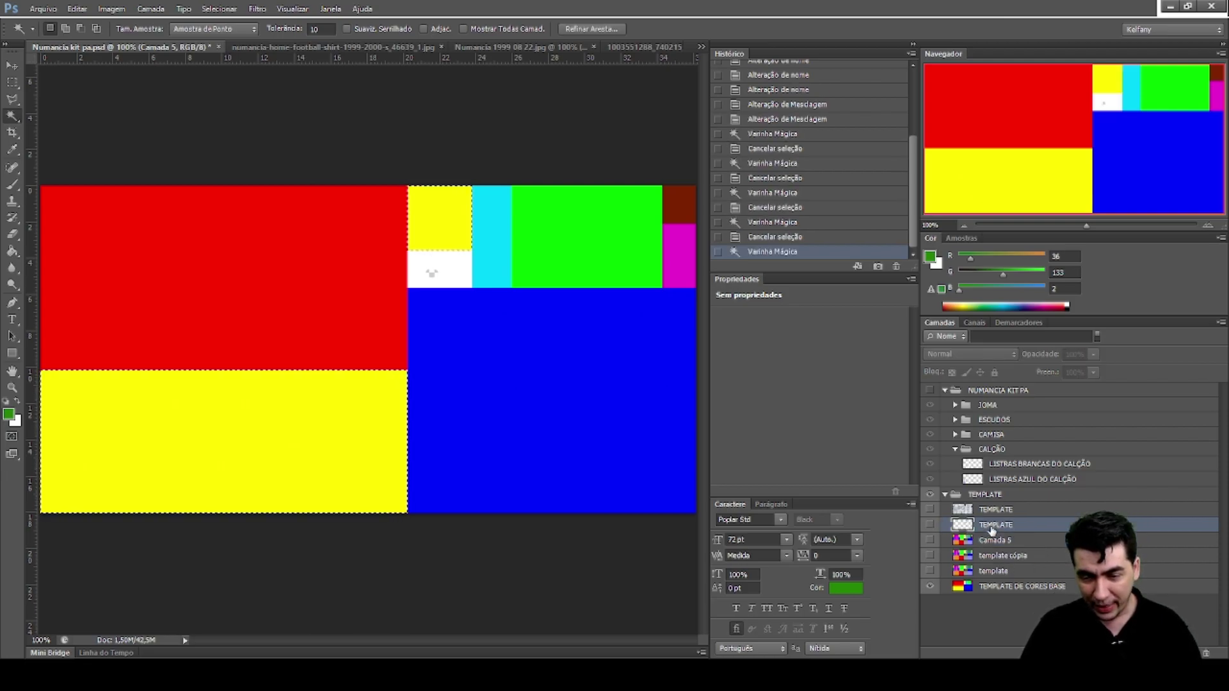
key("ctrl+a")
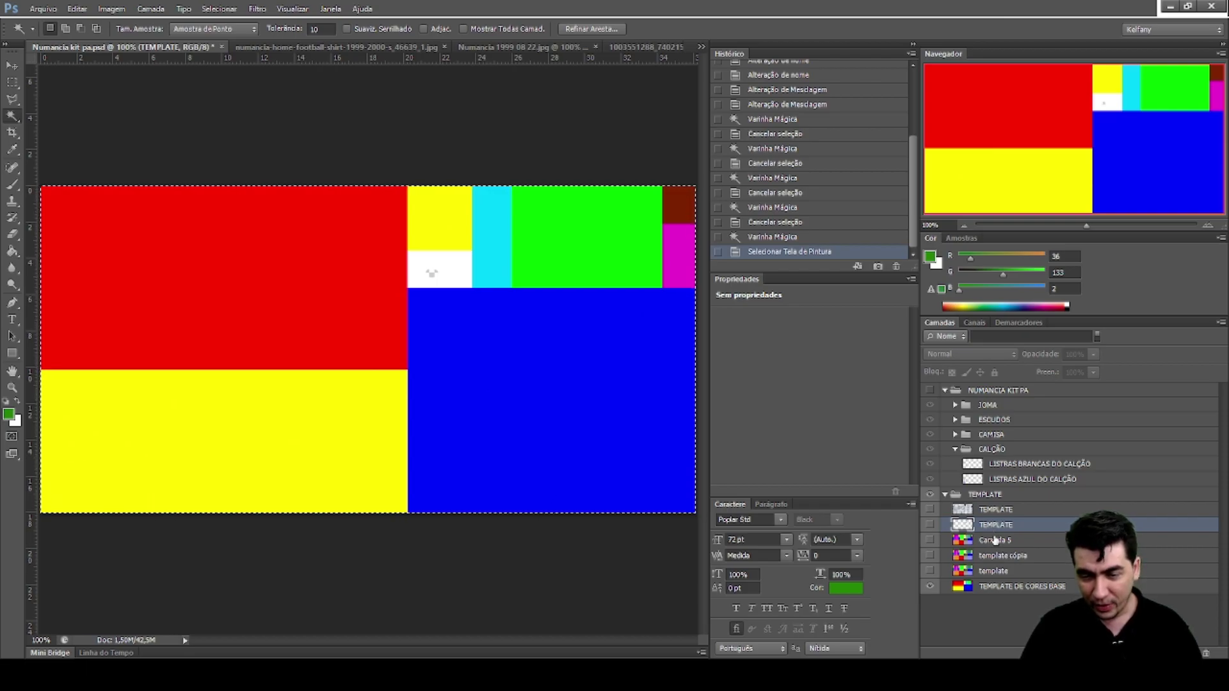
key("ctrl+shift+alt+n")
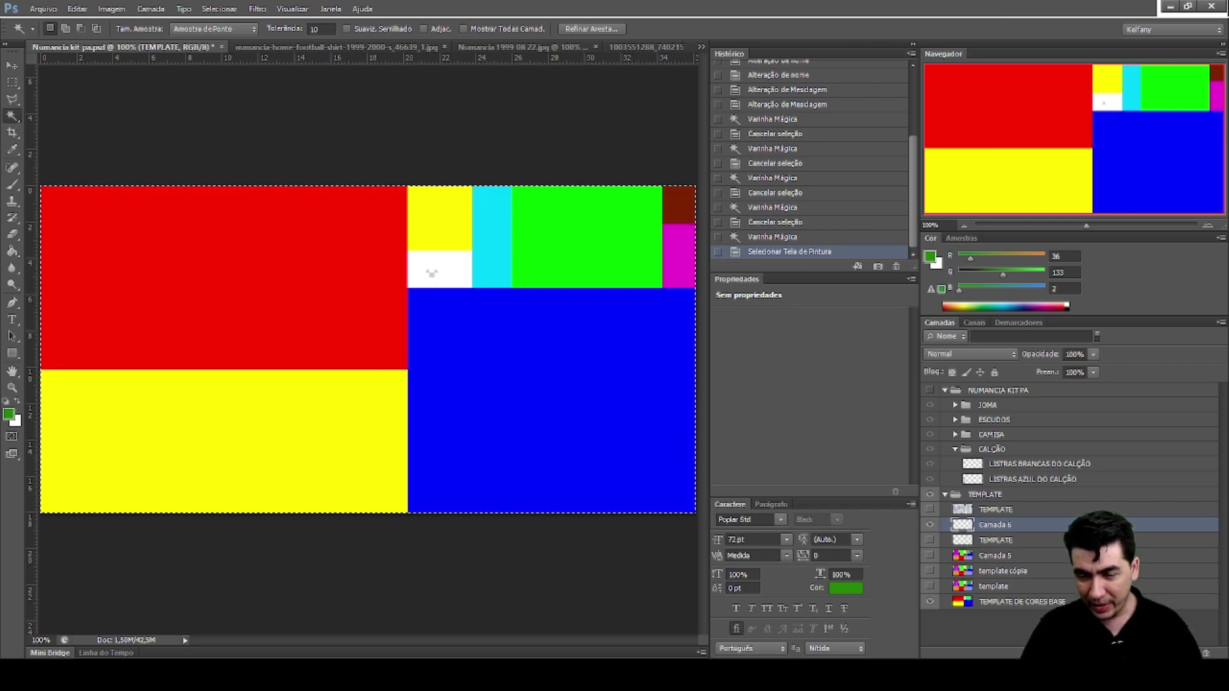
key("ctrl+a")
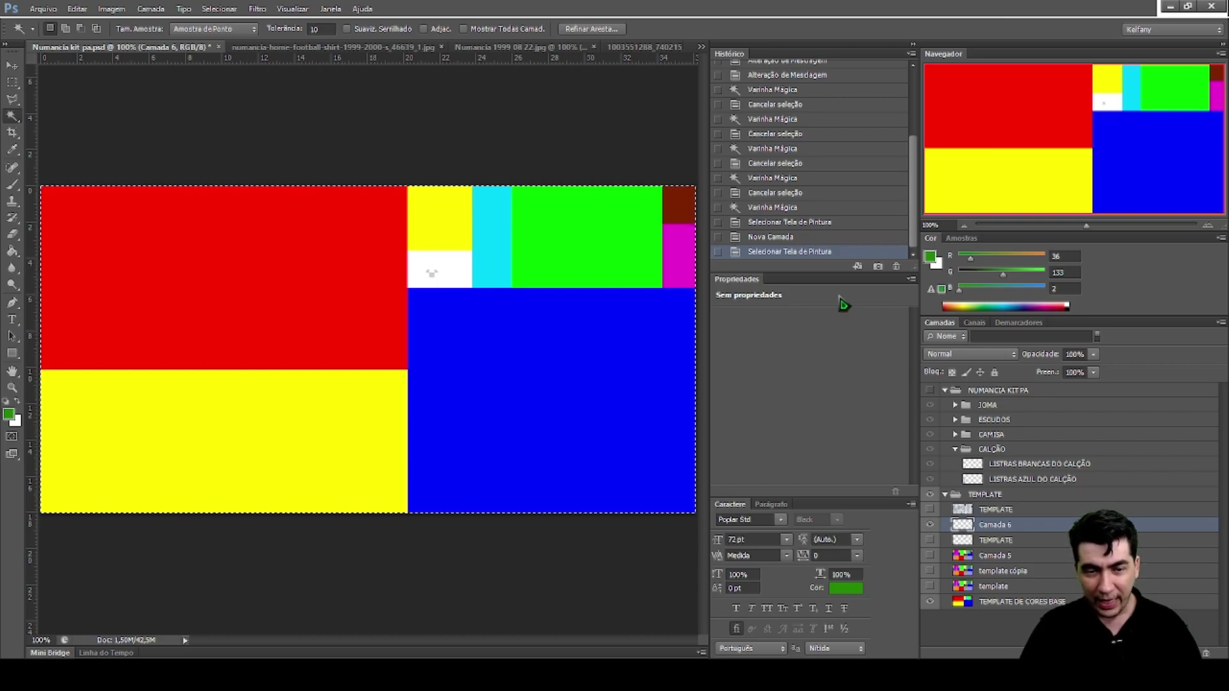
key("ctrl+d")
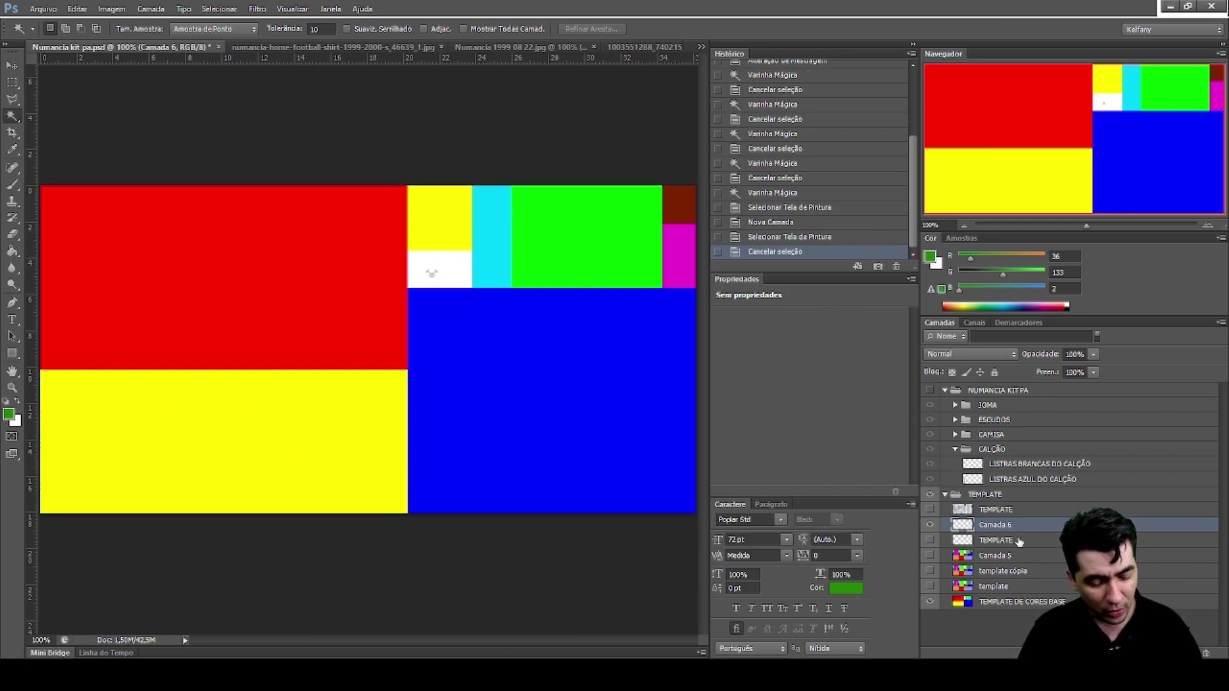
key("ctrl+a")
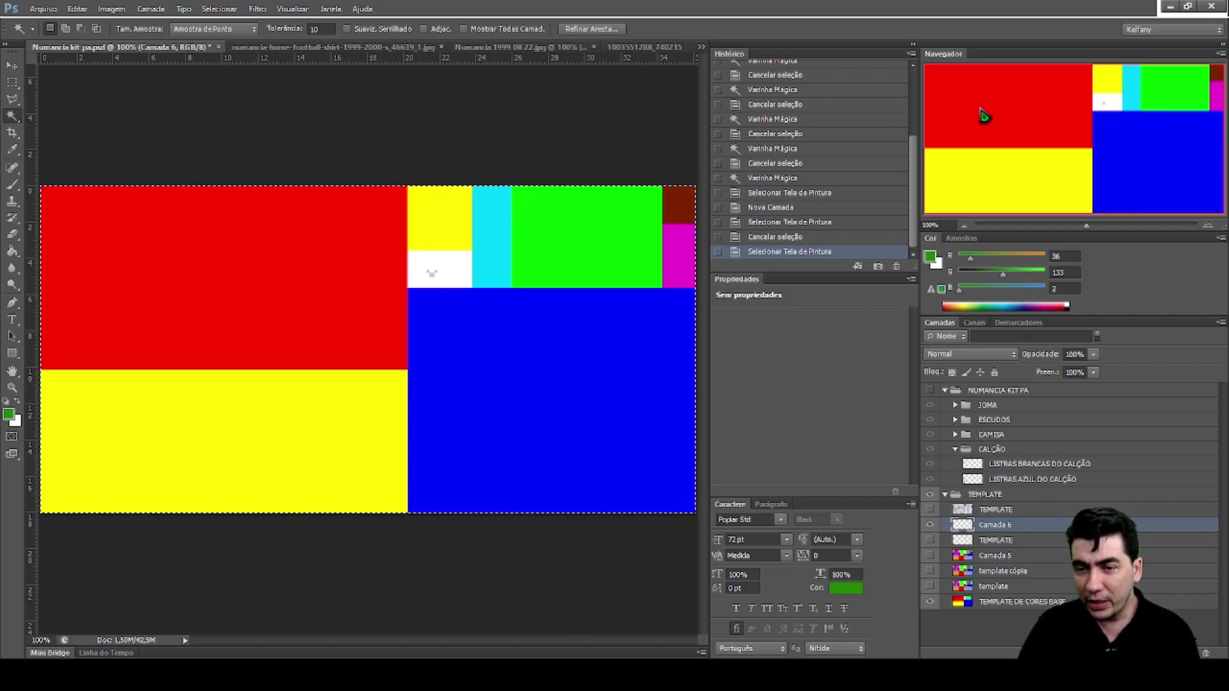
key("Delete")
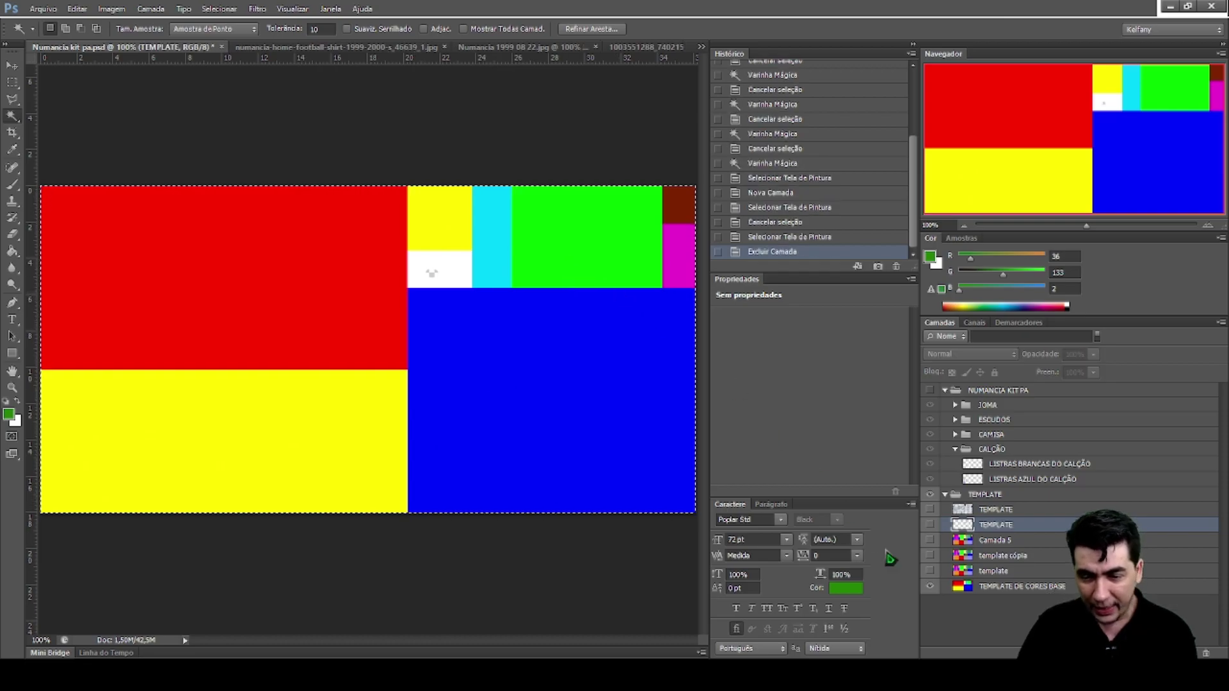
Select the yellow areas of TEMPLATE DE CORES BASE with the Magic Wand, and add and delete an empty layer above it
left_click(995, 586)
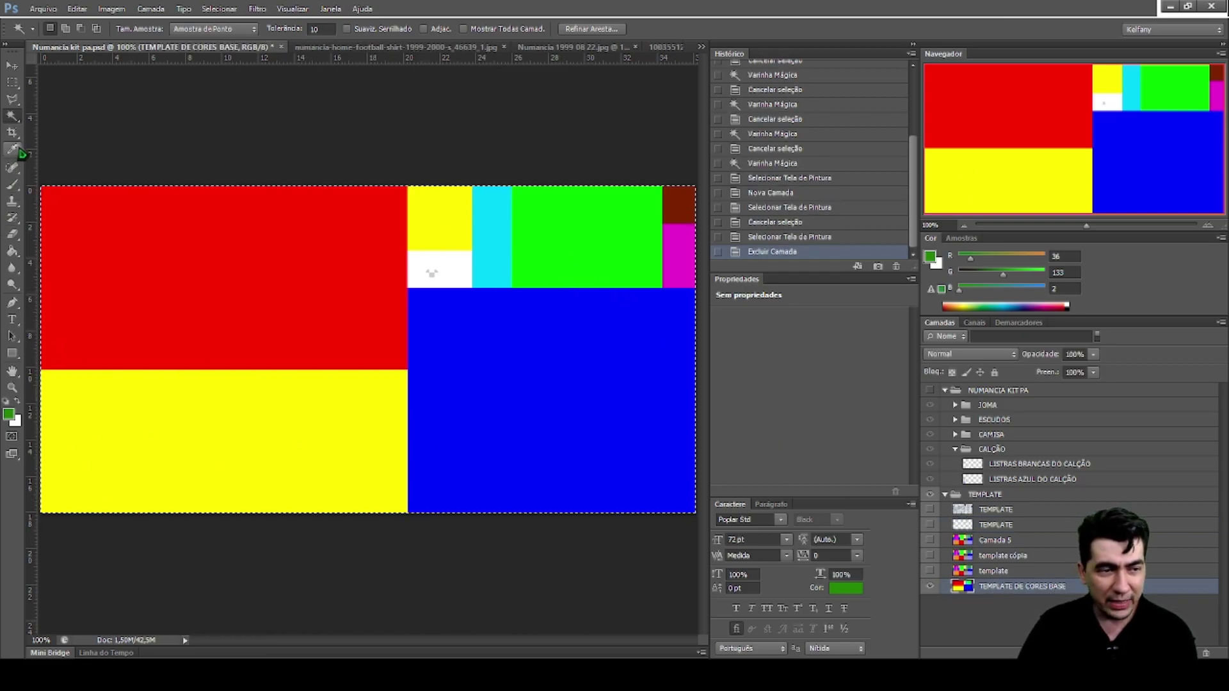
key("ctrl+d")
left_click(233, 410)
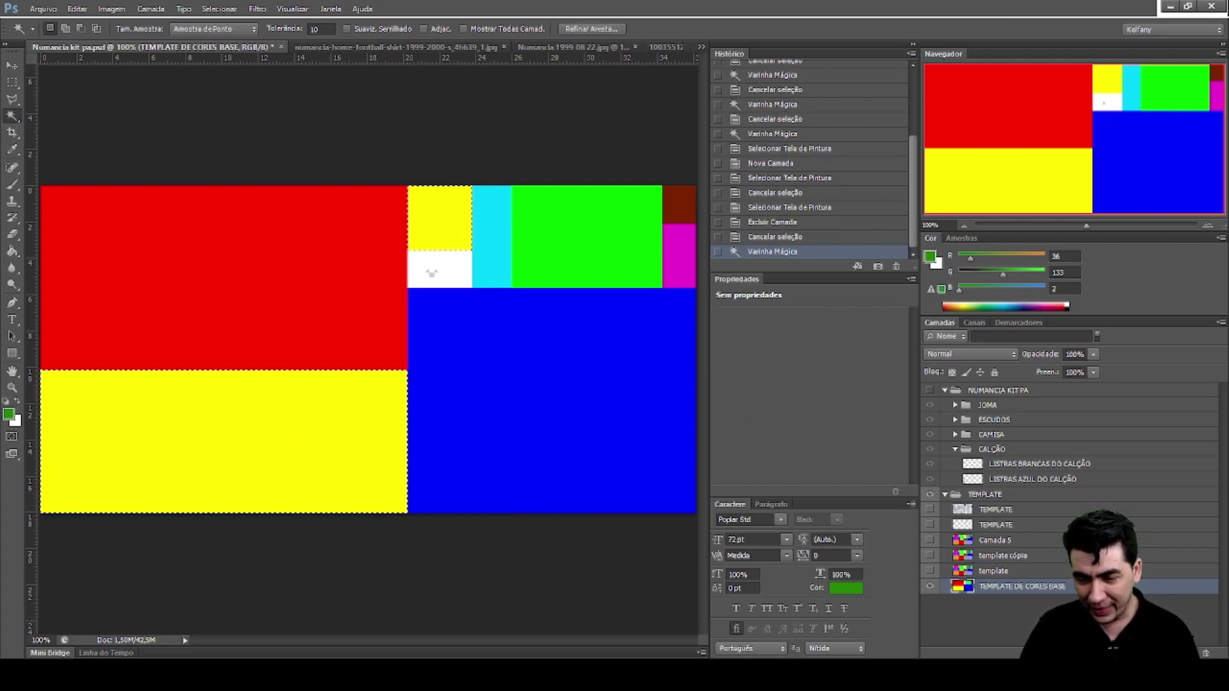
key("ctrl+shift+alt+n")
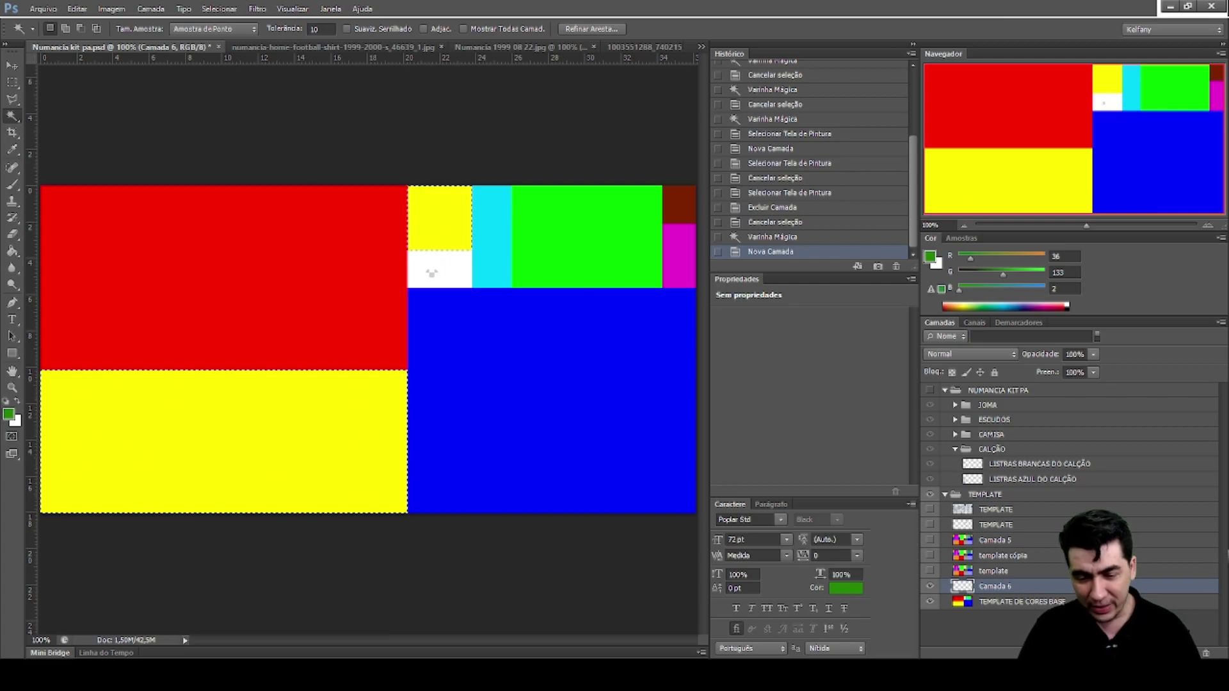
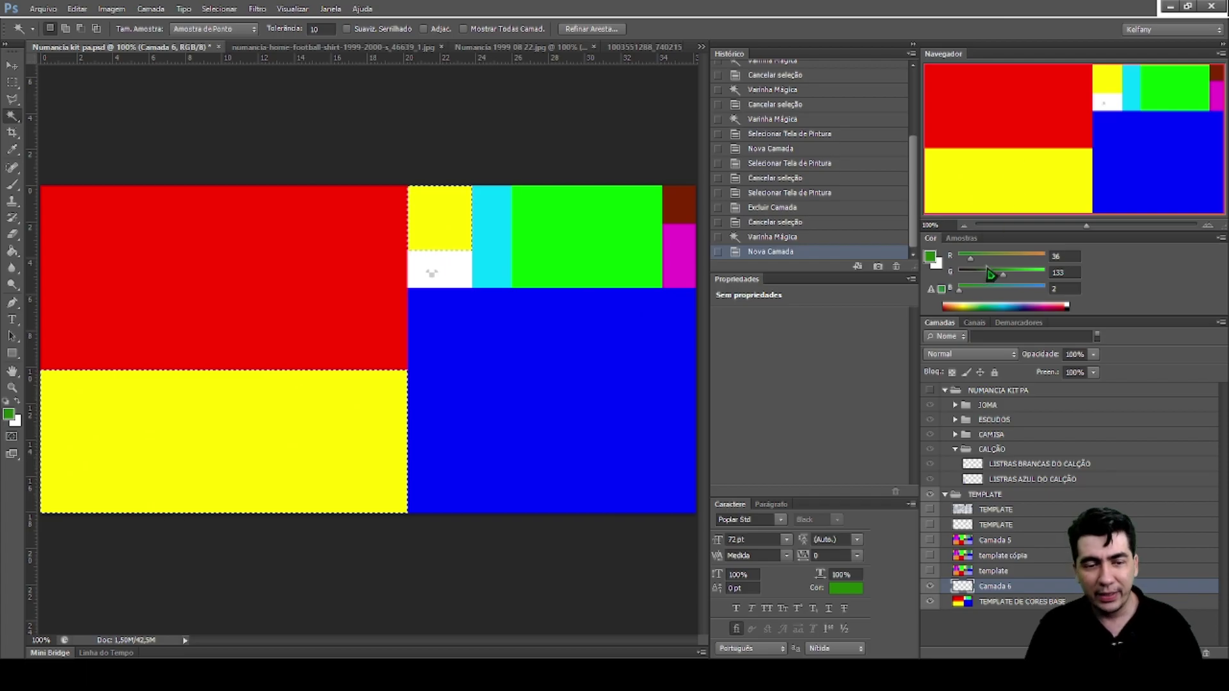
key("Delete")
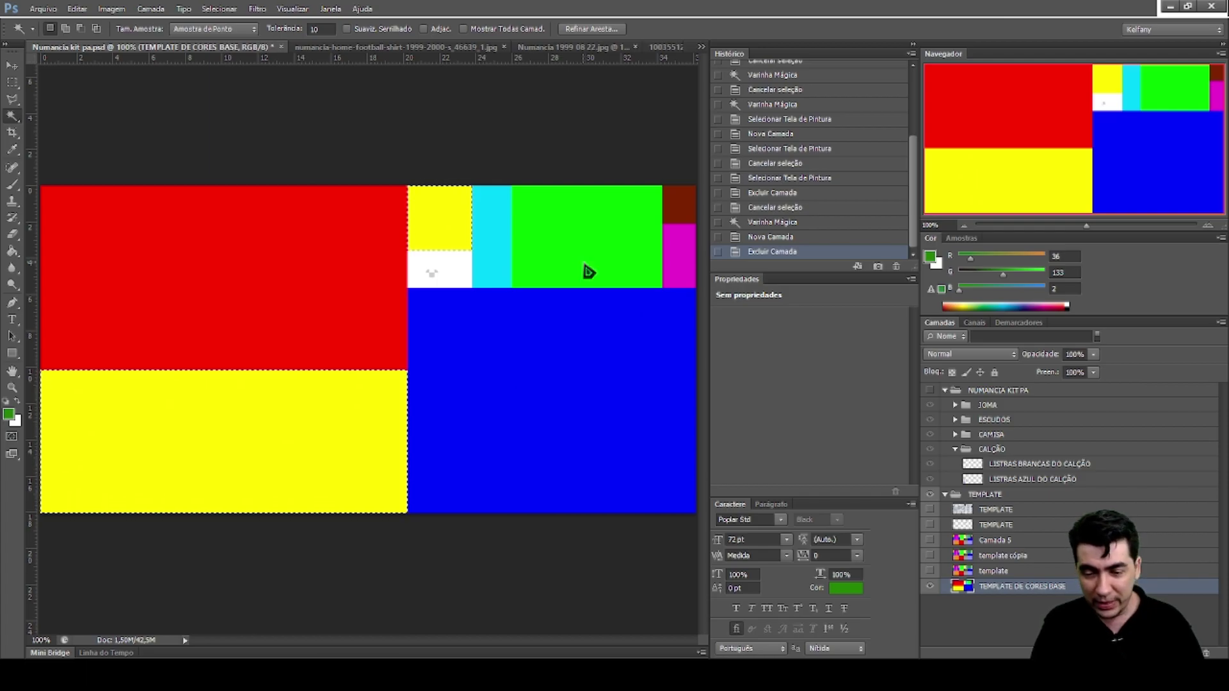
Paste the copied yellow areas as a new layer above TEMPLATE DE CORES BASE and name it TEMPLATE CALÇÃO
key("ctrl+v")
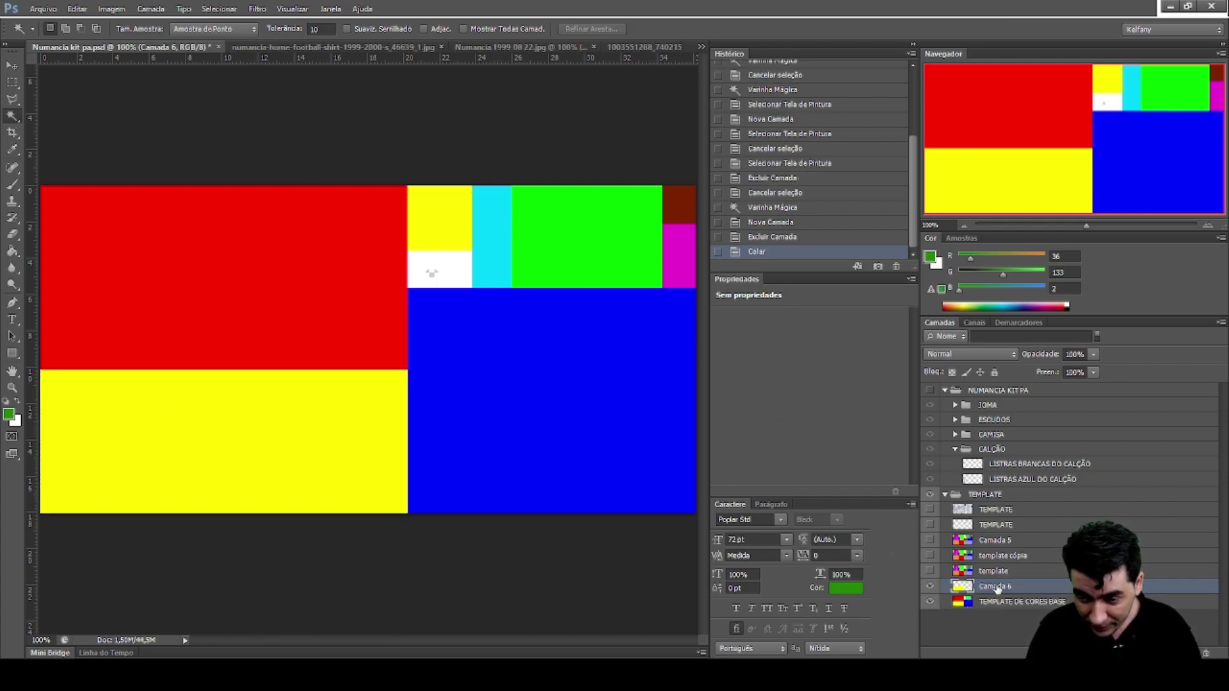
type("TEMPLATE CALÇÃO")
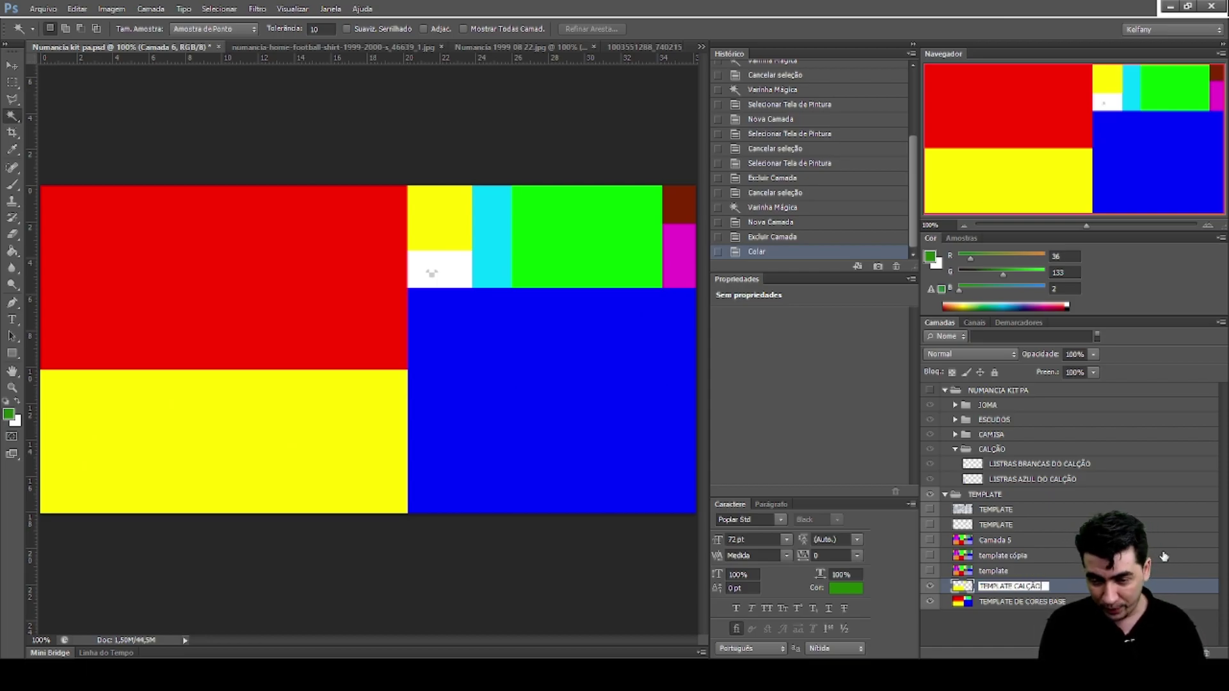
key("Return")
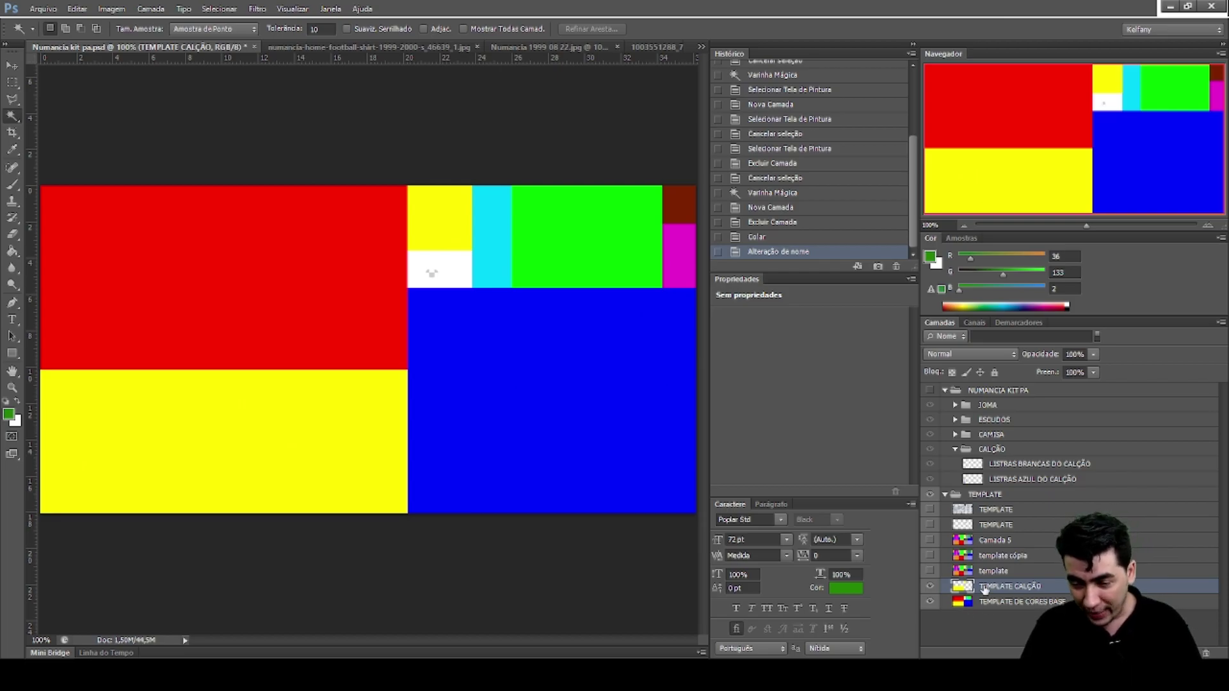
Move the TEMPLATE CALÇÃO layer into the CALÇÃO group, beneath LISTRAS AZUL DO CALÇÃO, and collapse the group
left_click_drag(991, 586, 992, 450)
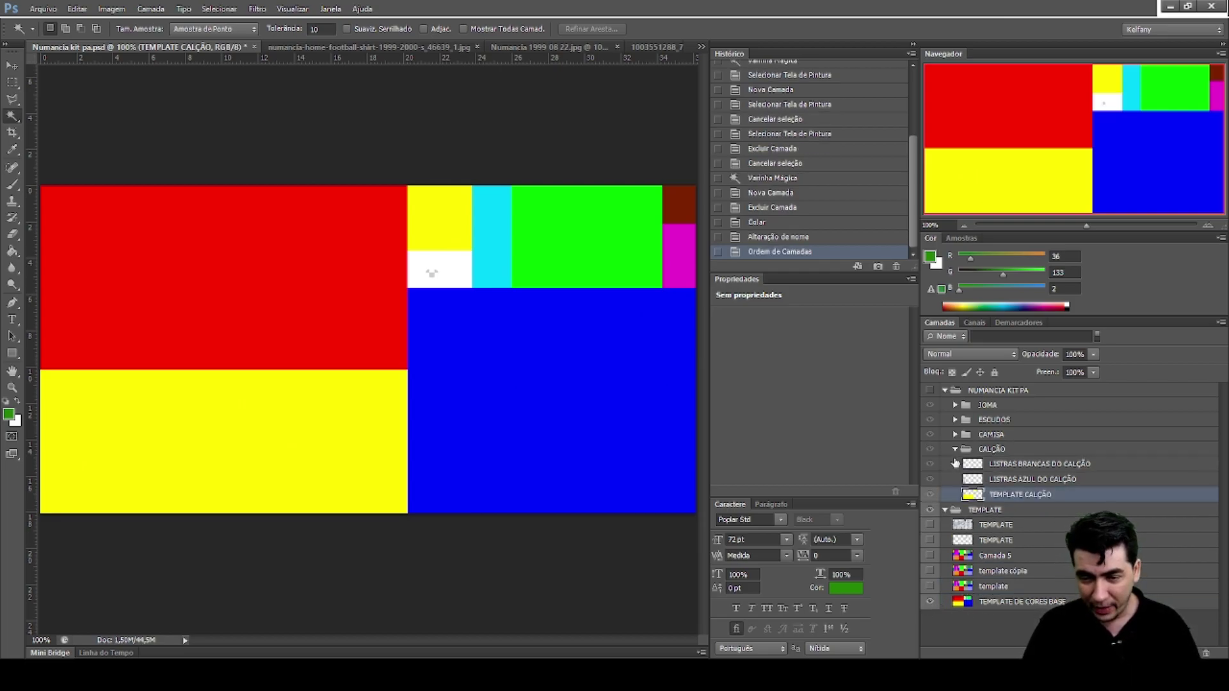
left_click(956, 451)
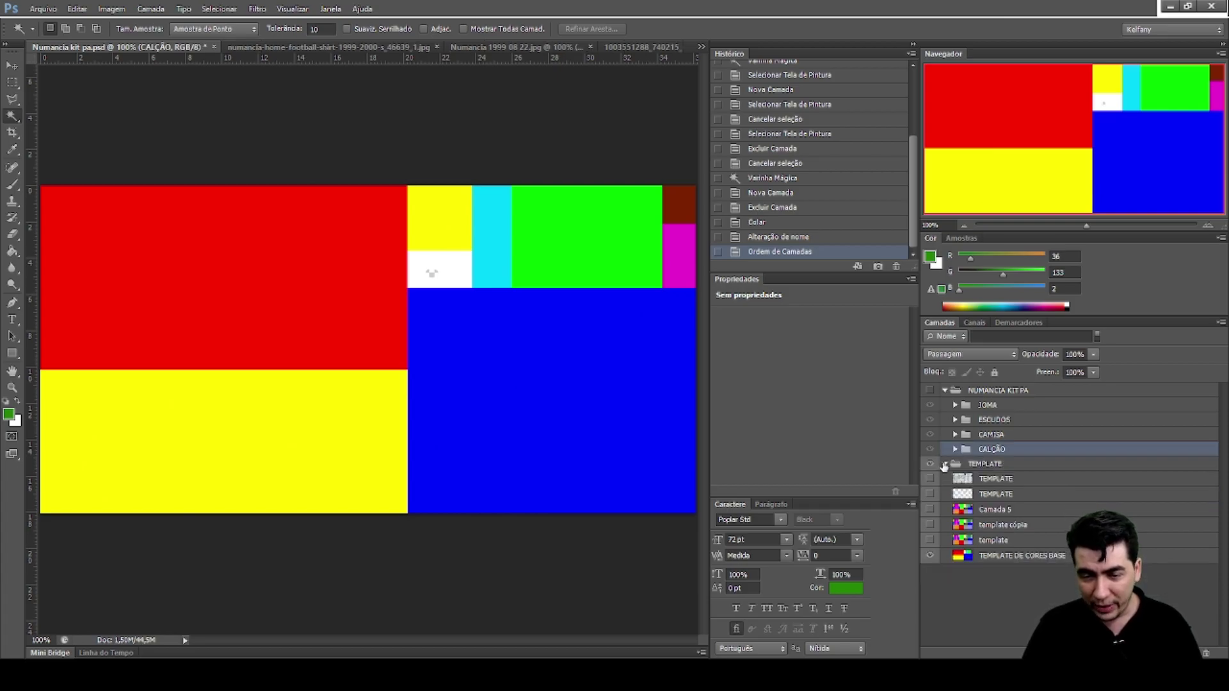
left_click(944, 464)
left_click(944, 464)
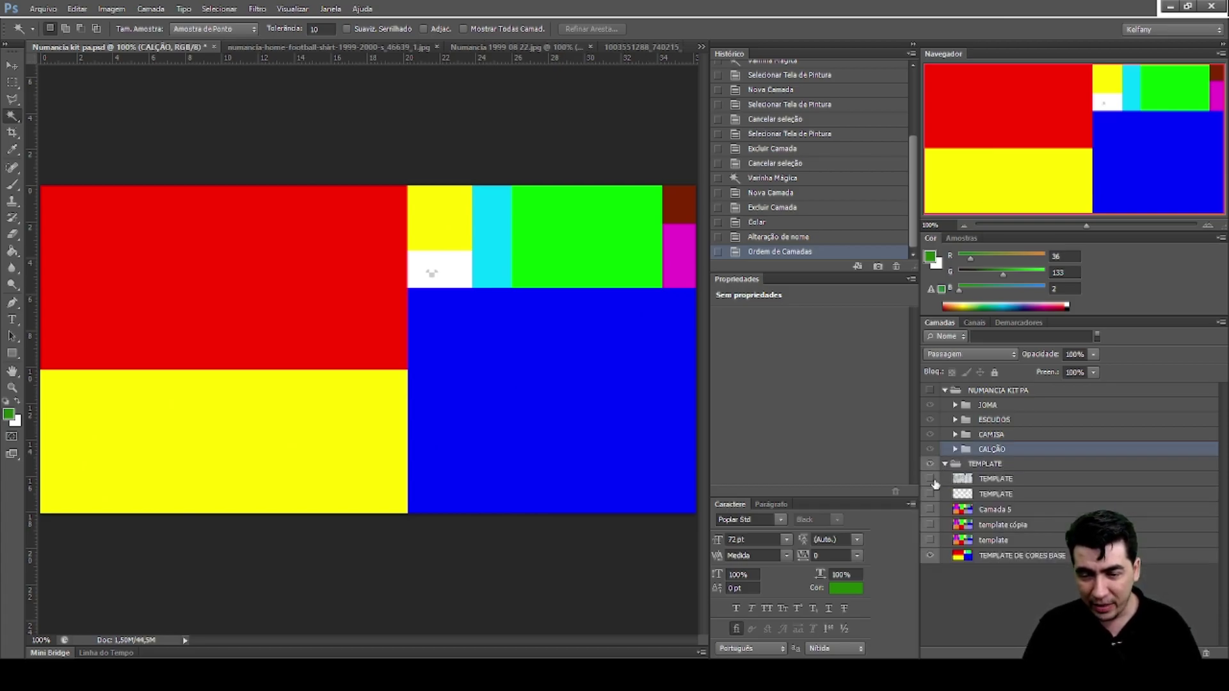
Show the fabric-shading TEMPLATE layer and the NUMANCIA KIT PA group
left_click(931, 479)
left_click(944, 465)
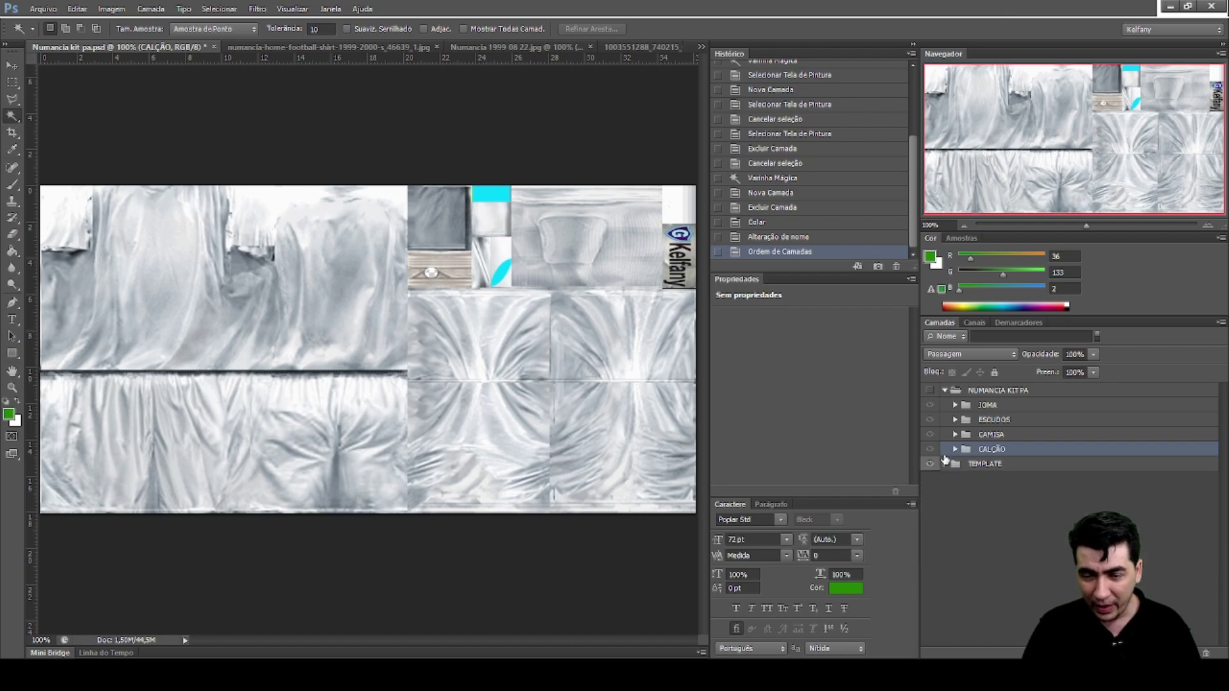
left_click(930, 390)
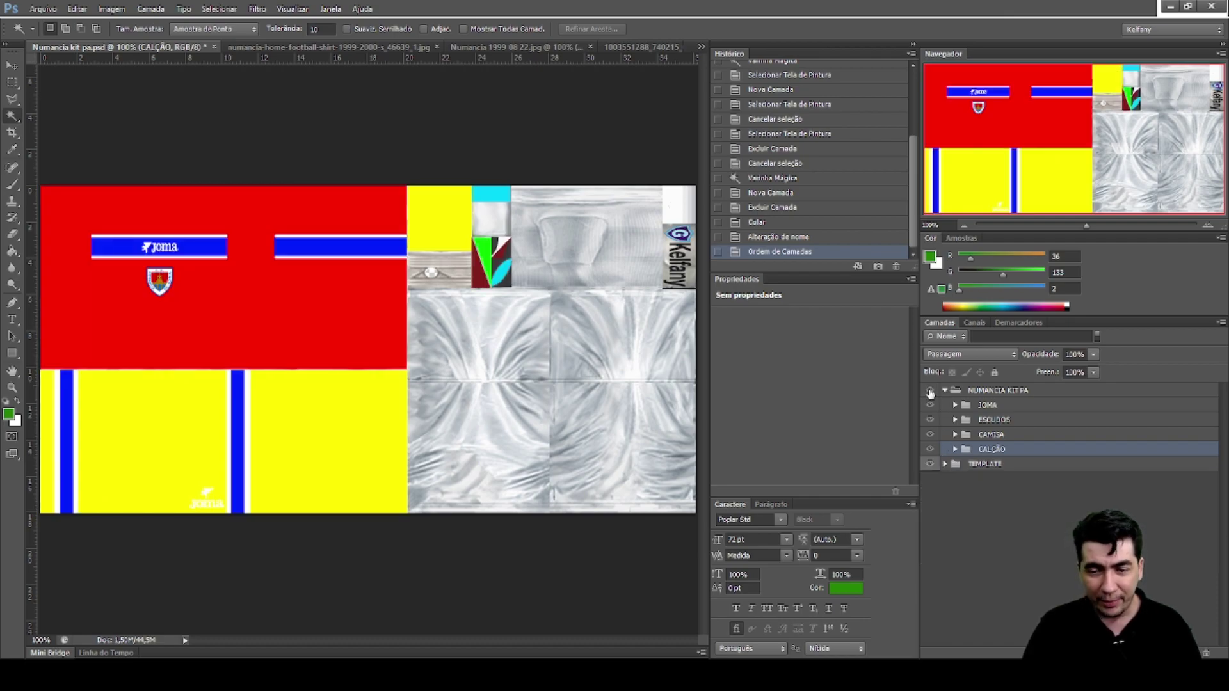
left_click(930, 391)
left_click(931, 391)
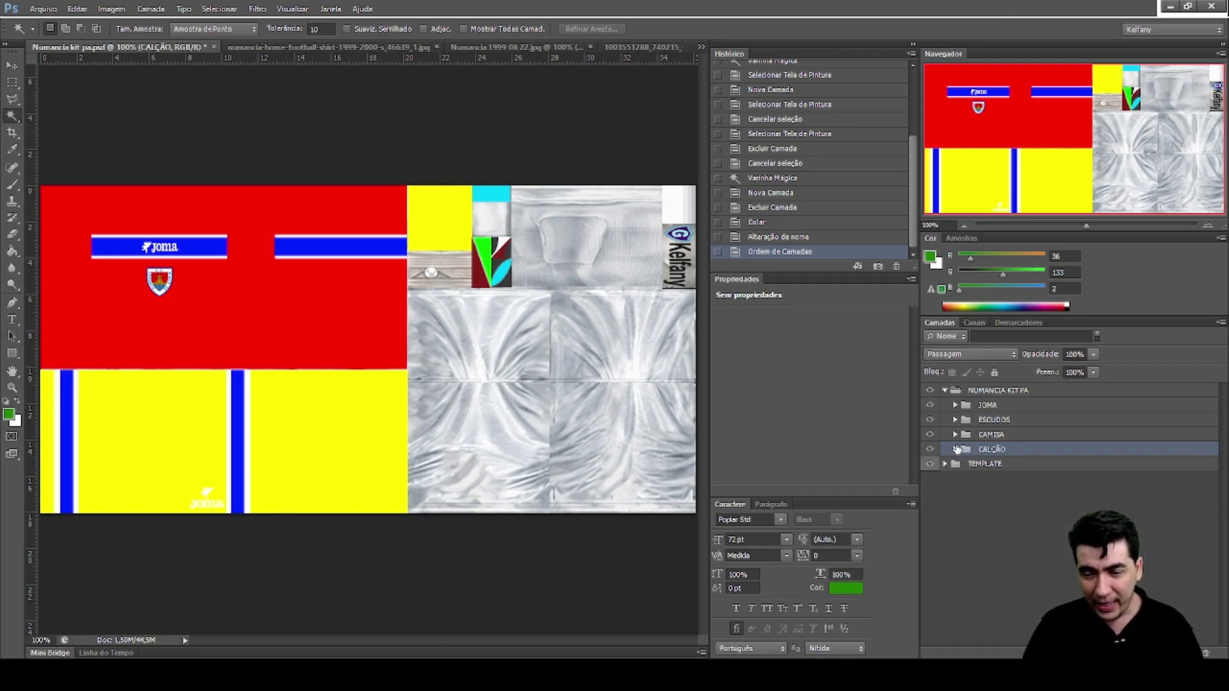
Apply a Color Overlay to the TEMPLATE CALÇÃO layer in a blue lighter than the stripes
left_click(955, 449)
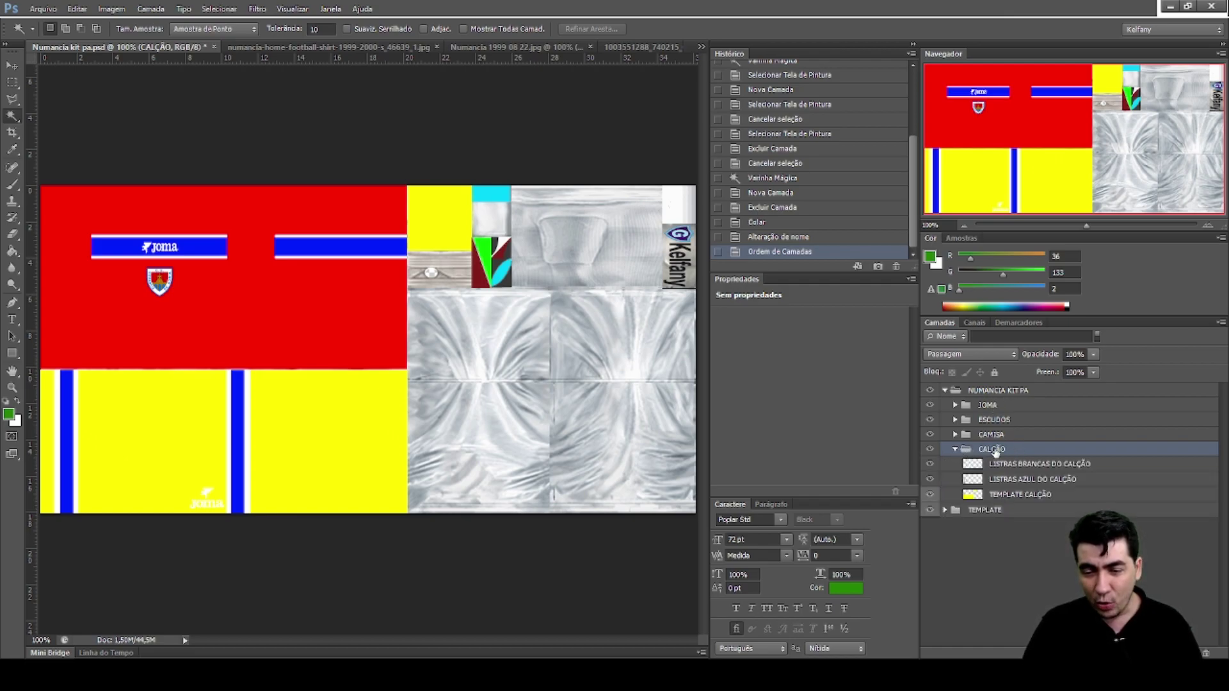
left_click(1081, 498)
key("h")
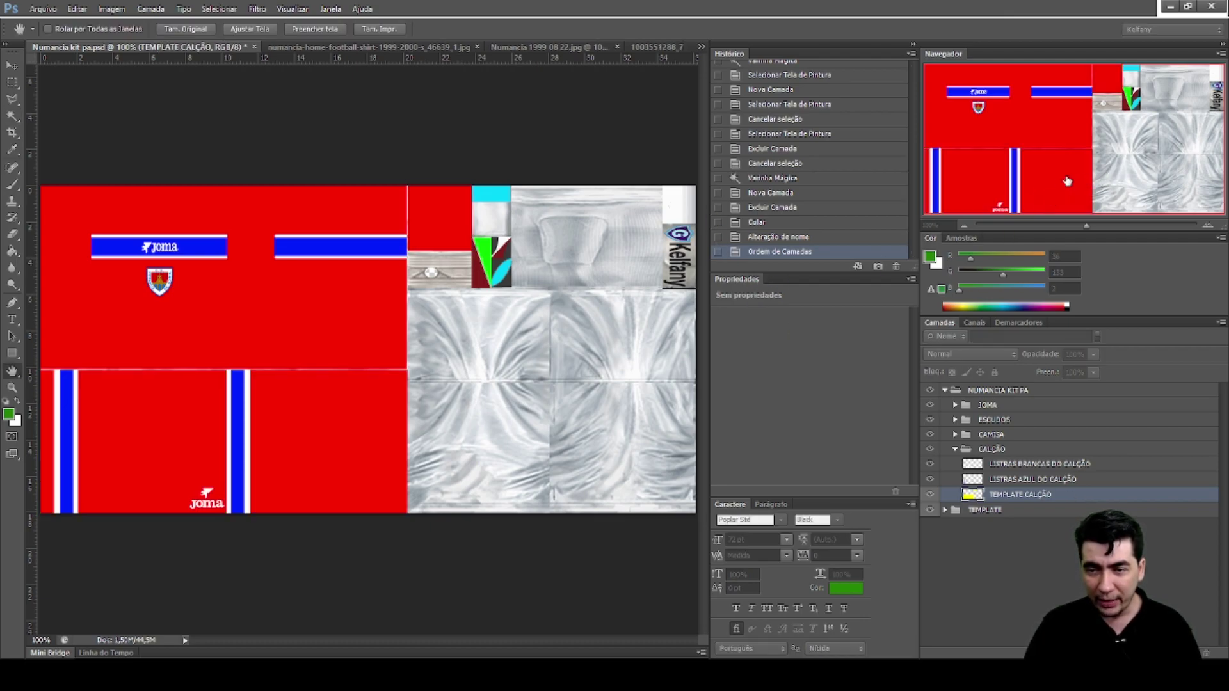
key("i")
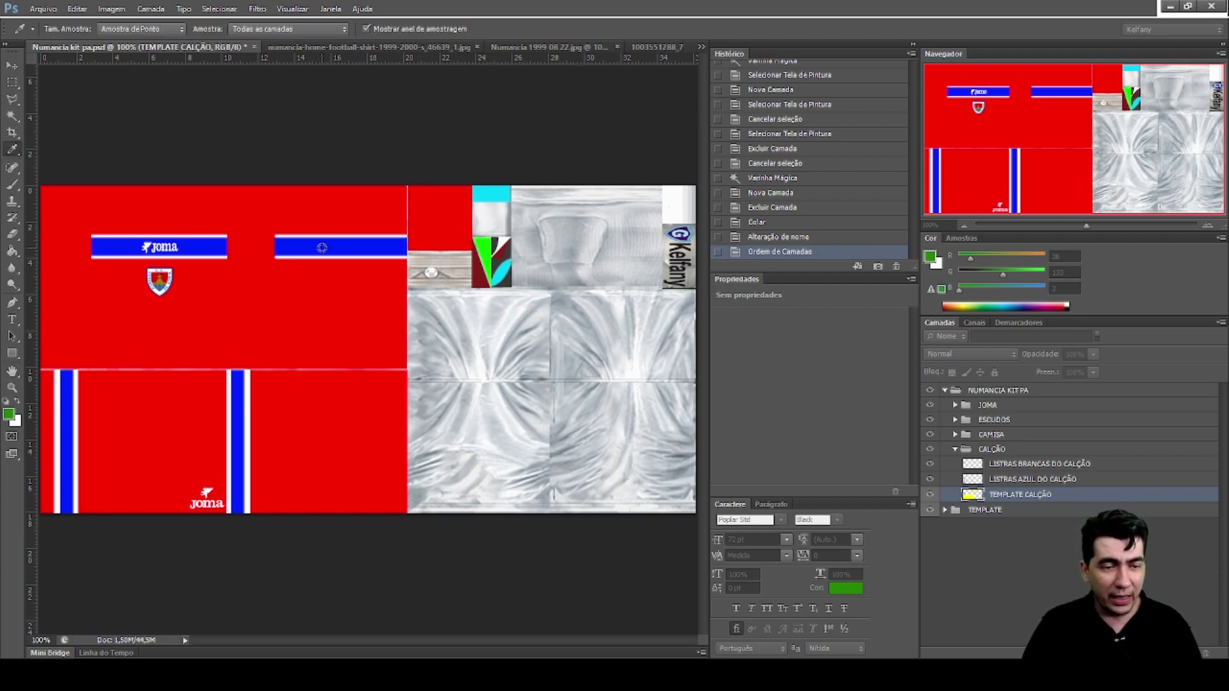
left_click(322, 248)
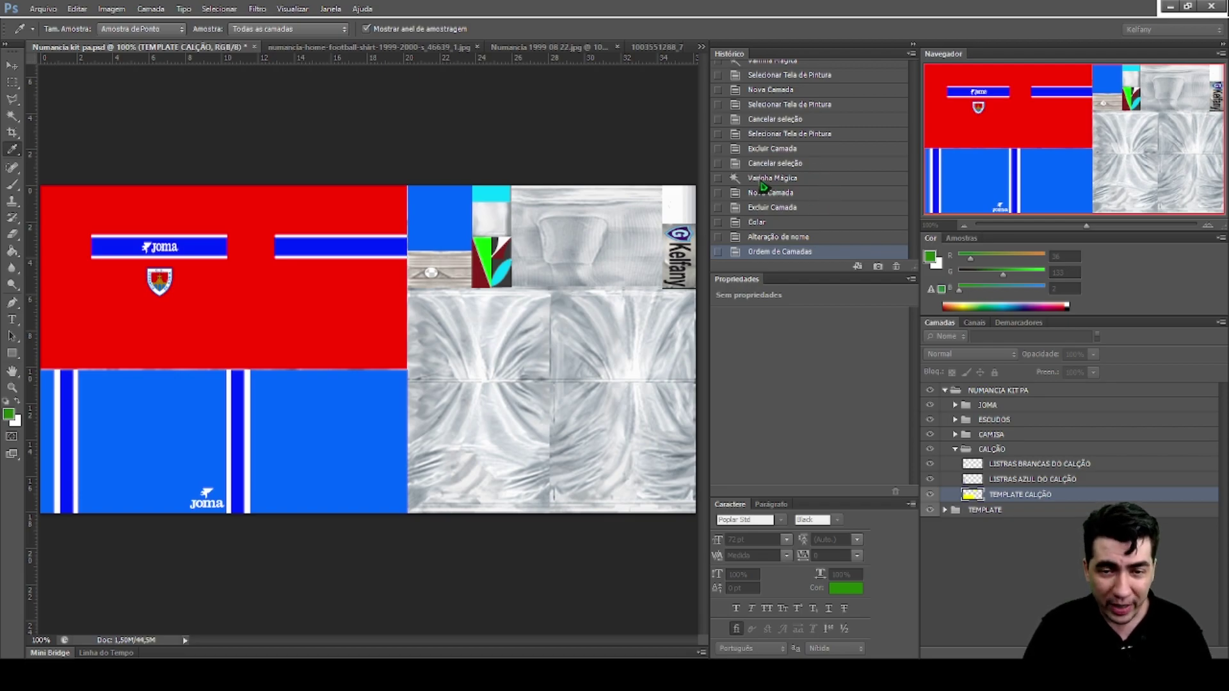
key("h")
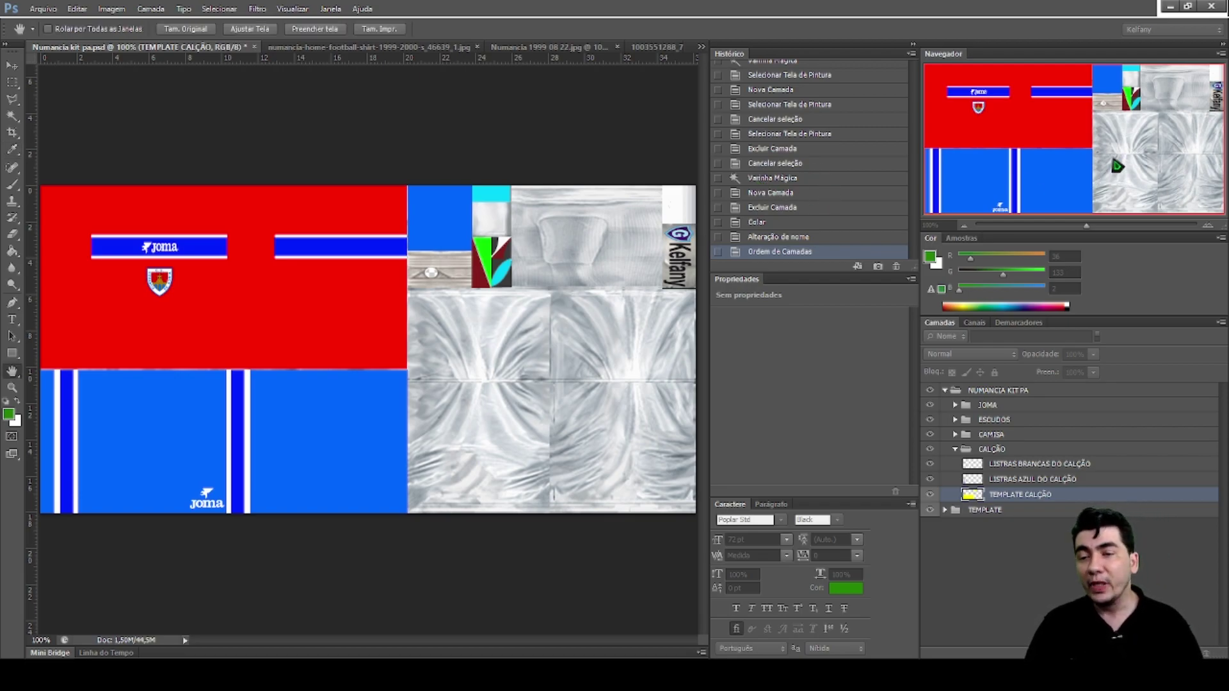
key("F2")
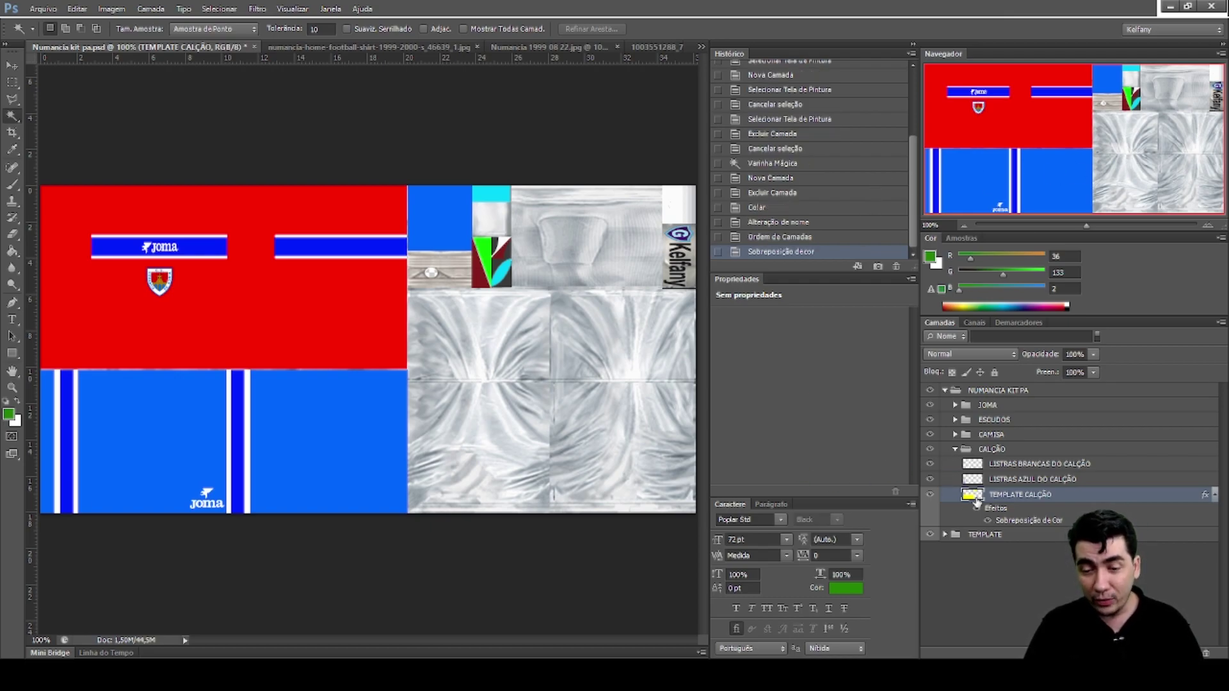
Collapse the CALÇÃO group and delete the MANGAS layer from the CAMISA group
left_click(955, 448)
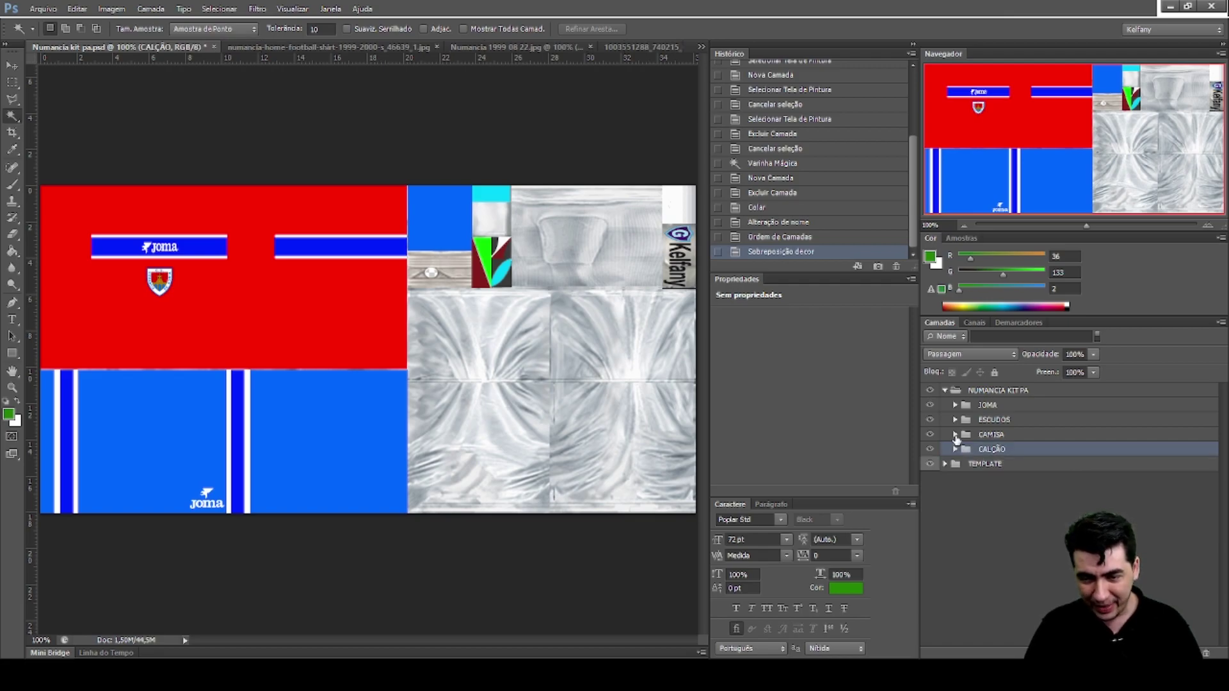
left_click(955, 435)
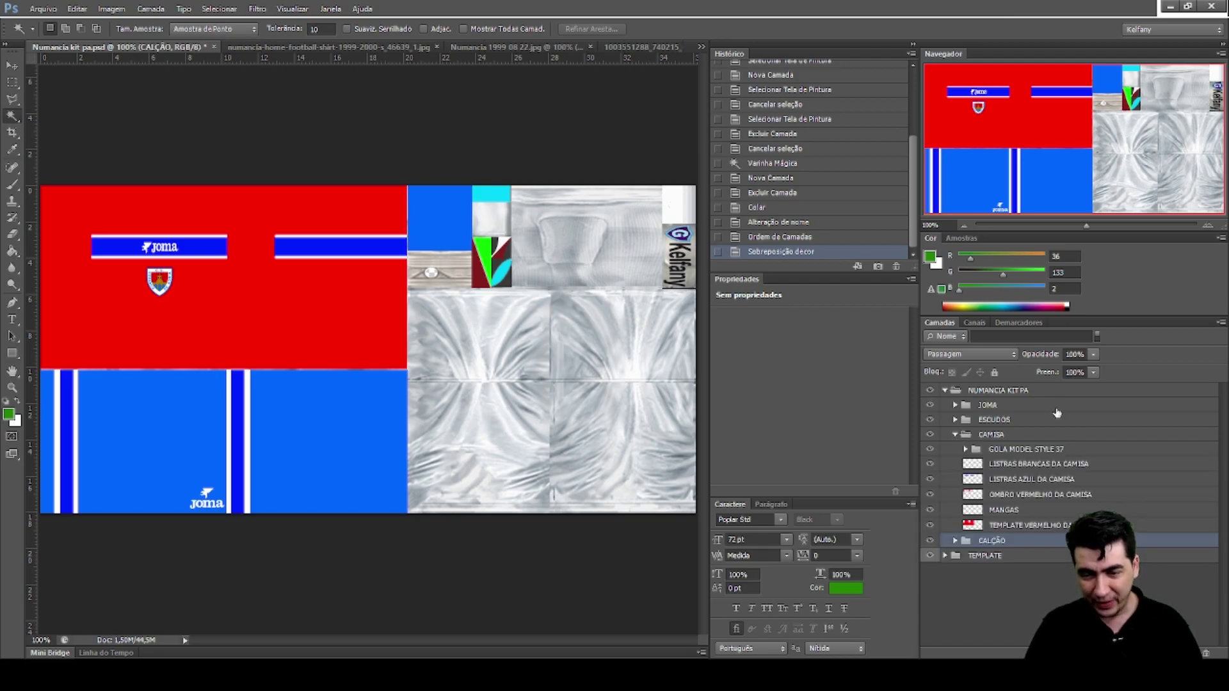
left_click(992, 512)
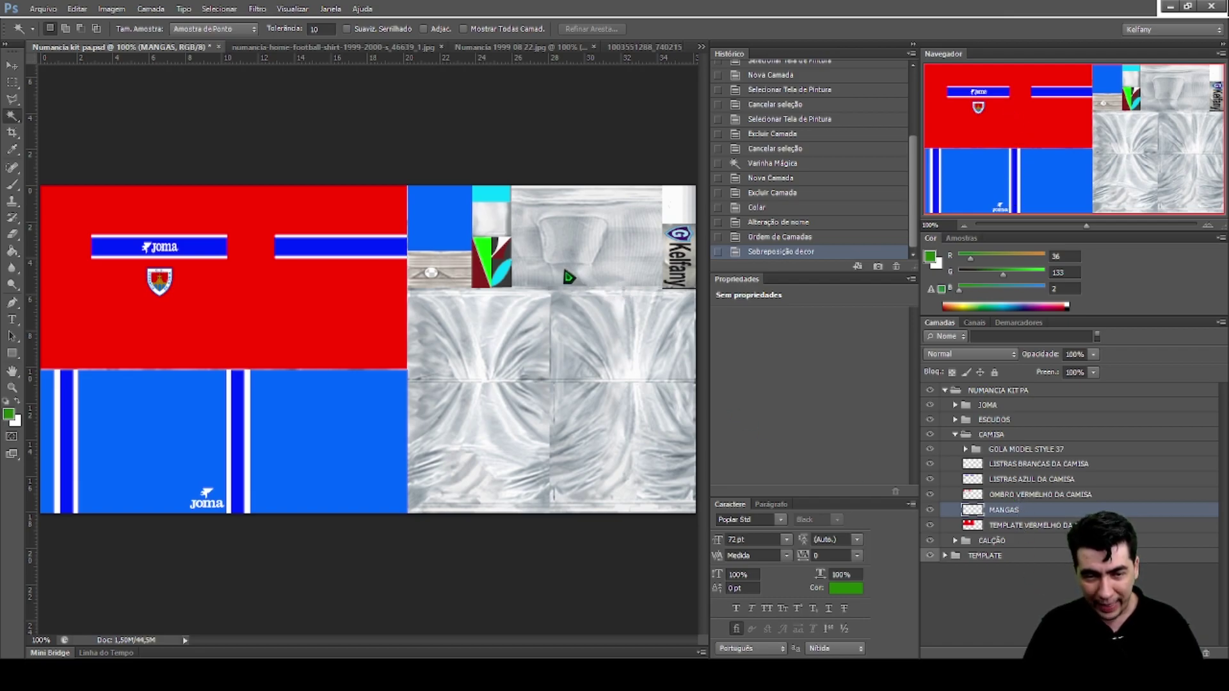
key("Delete")
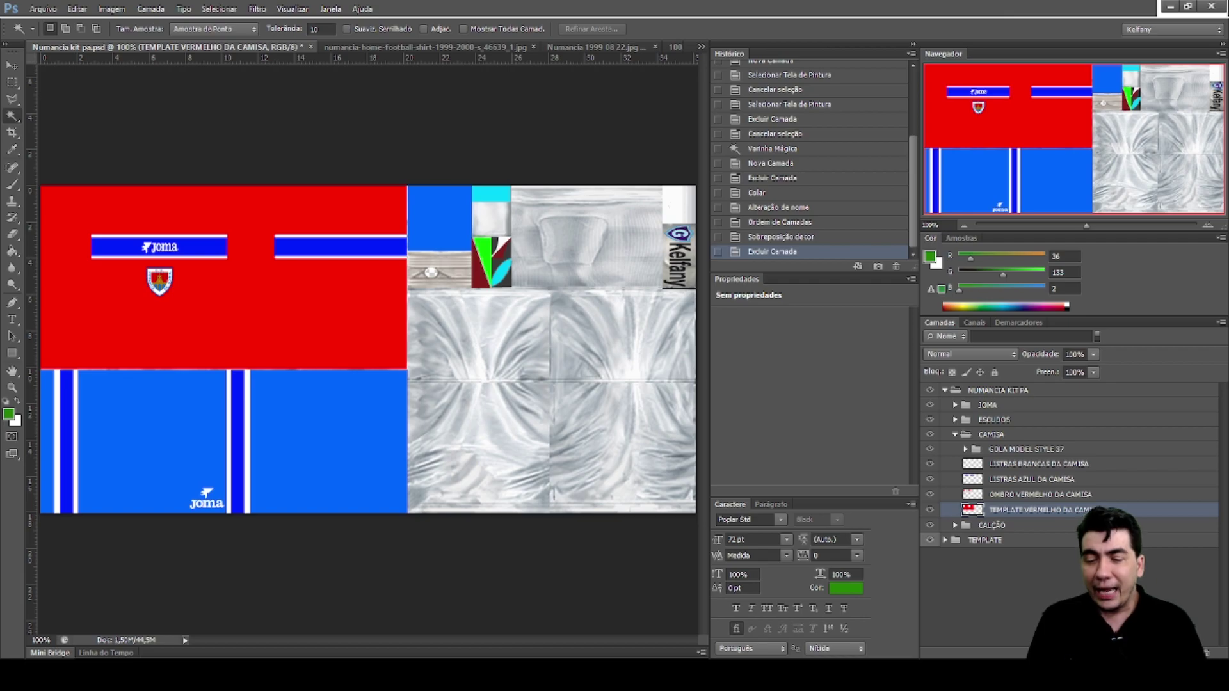
Add an empty layer above the shirt's red template layer in the CAMISA group and name it MANGA
key("ctrl+shift+alt+n")
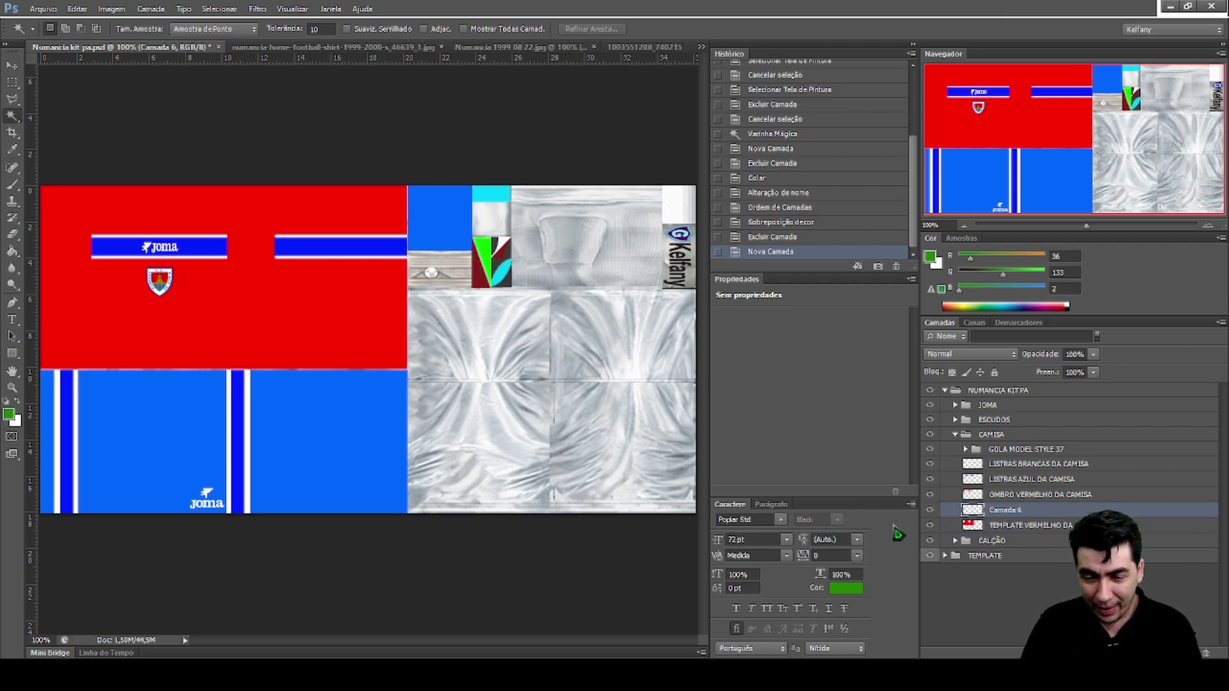
double_click(1003, 510)
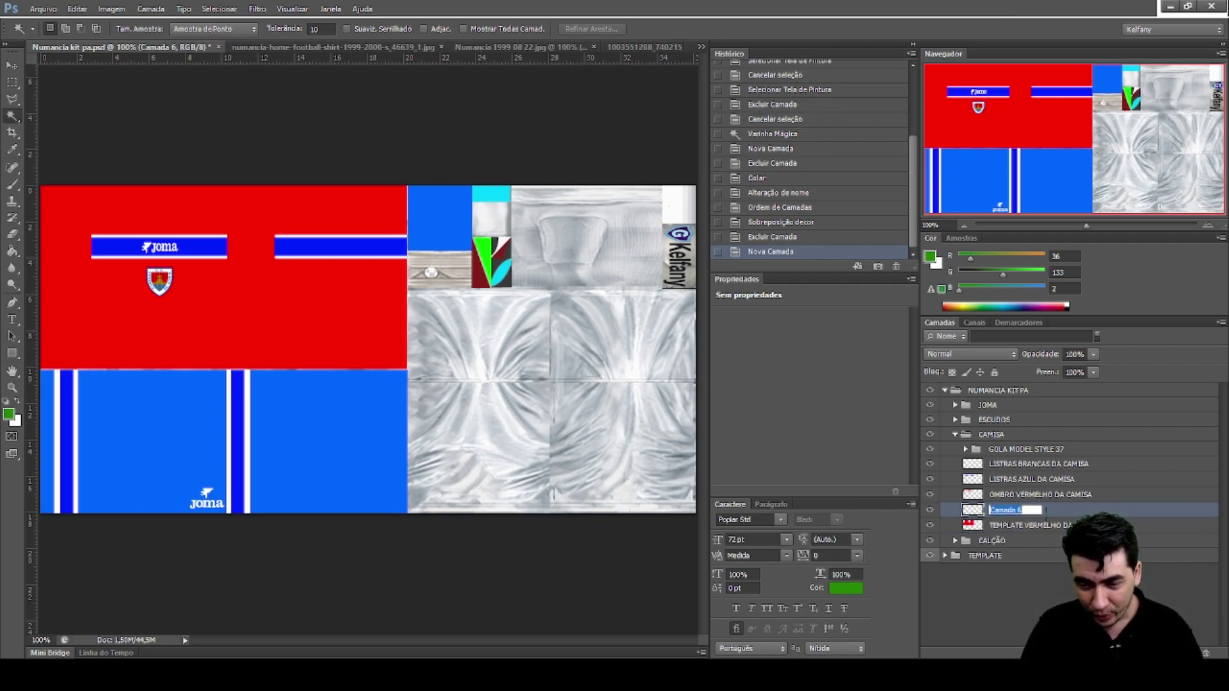
type("MANGA")
key("Return")
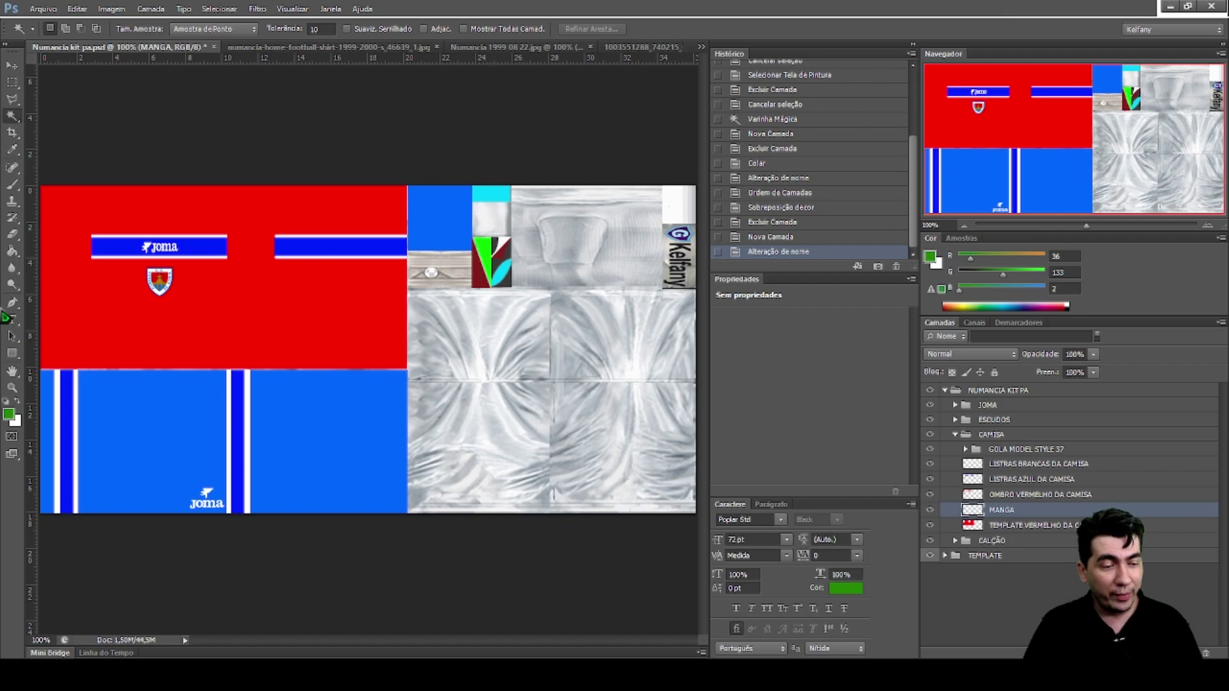
Set the foreground colour to pure red (R 255, G 0, B 0)
key("i")
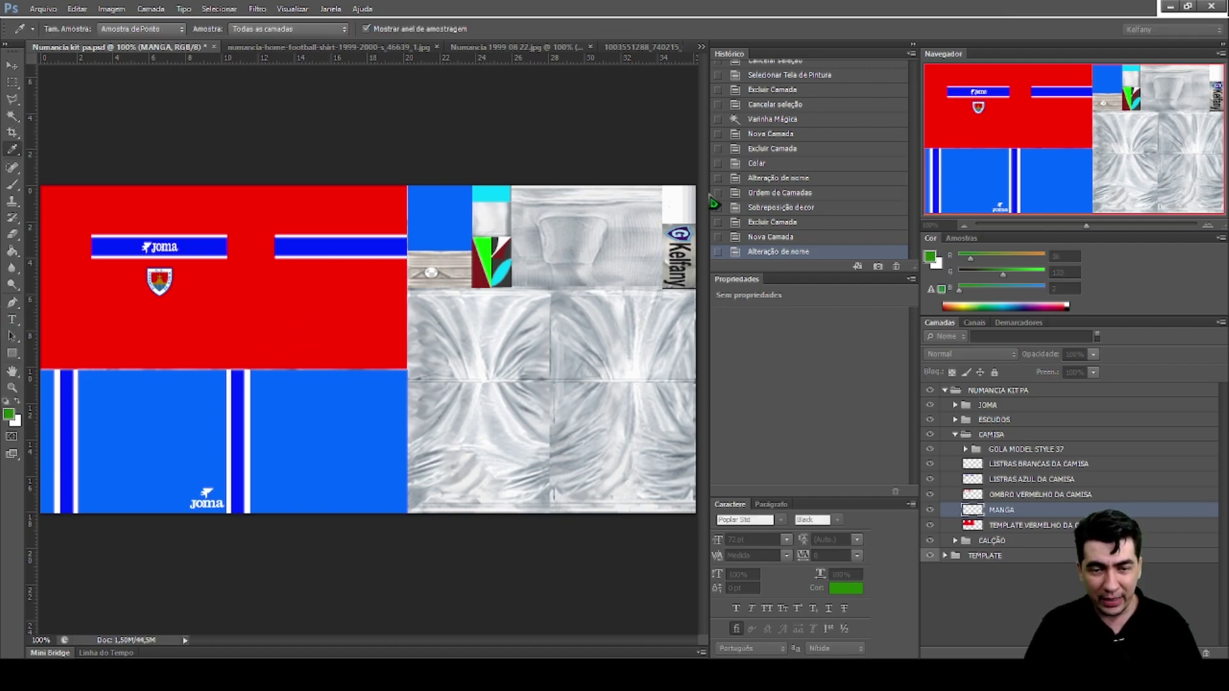
key("w")
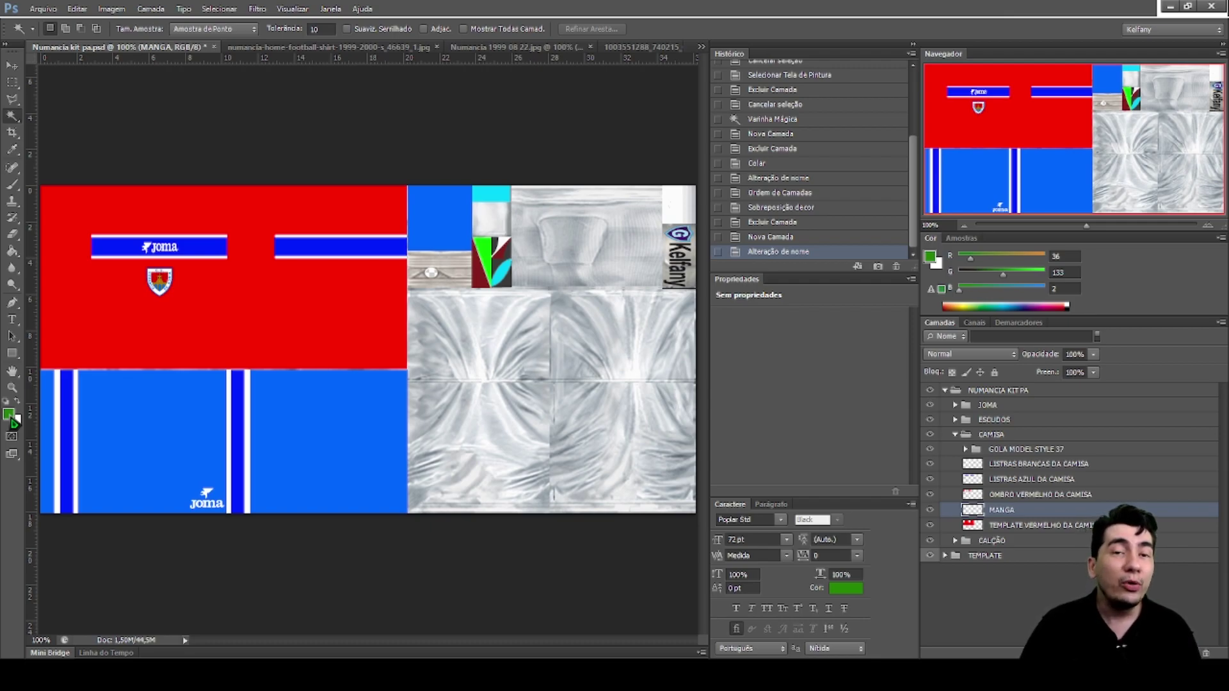
key("i")
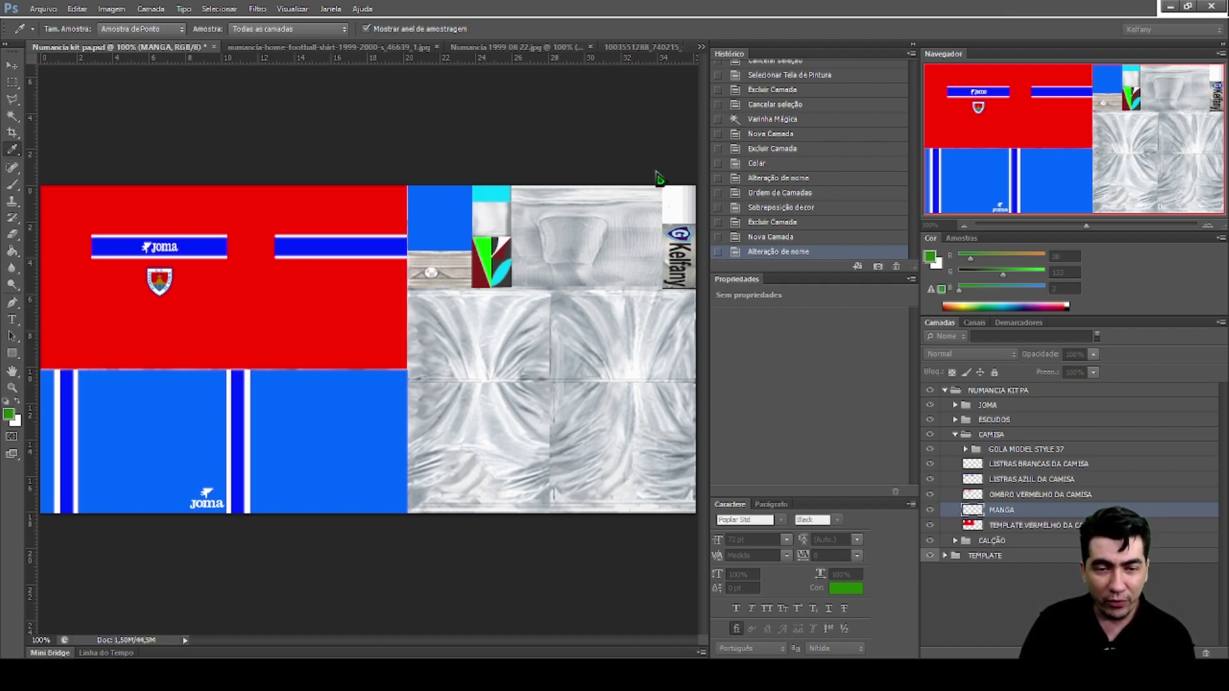
key("w")
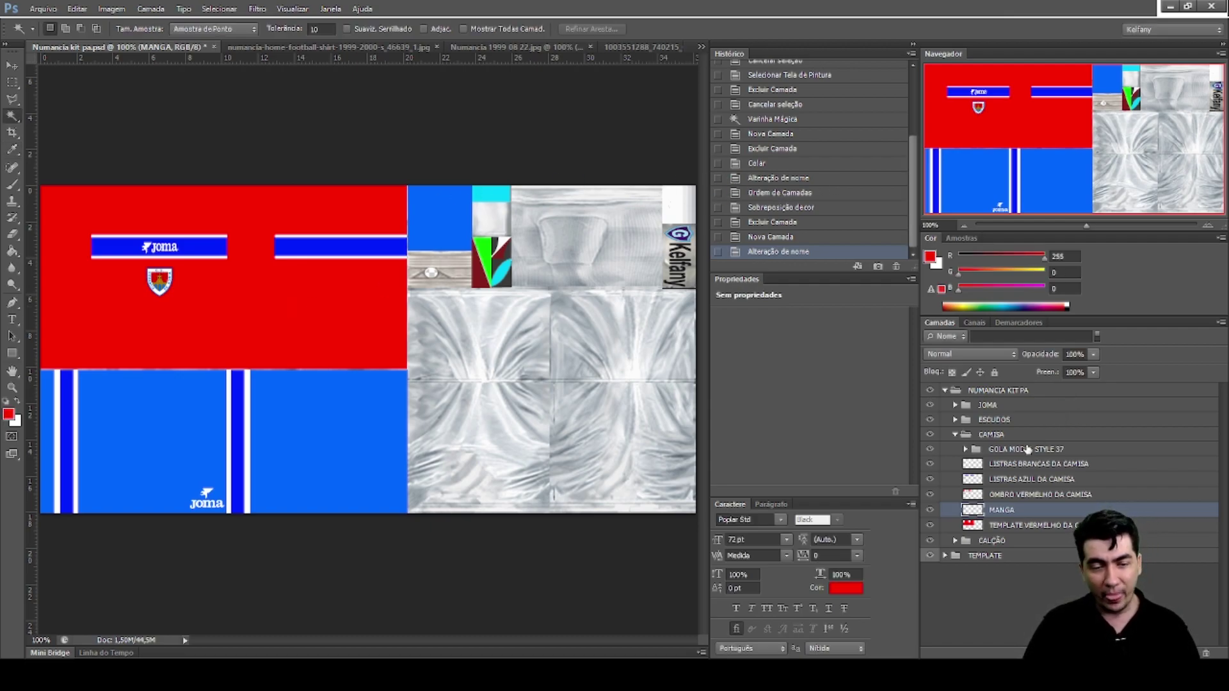
Select the TEMPLATE DE CORES BASE layer, and hide the NUMANCIA KIT PA group and the fabric-shading TEMPLATE layer
left_click(945, 556)
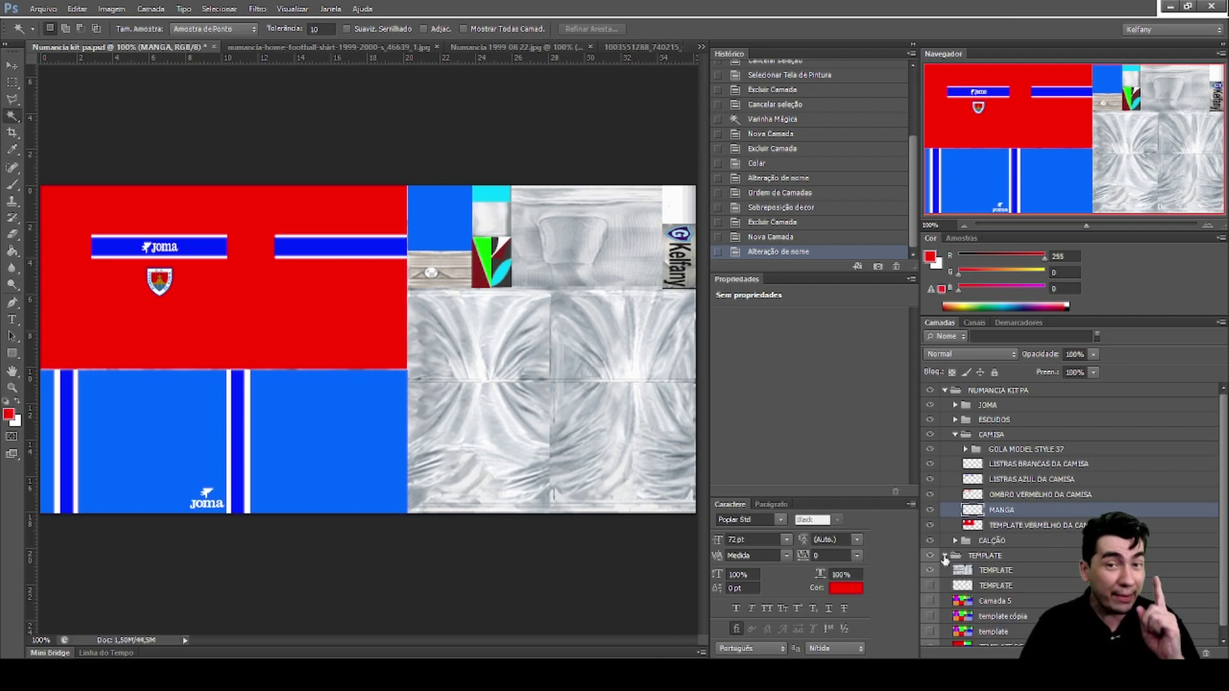
scroll(979, 583, "down", 1)
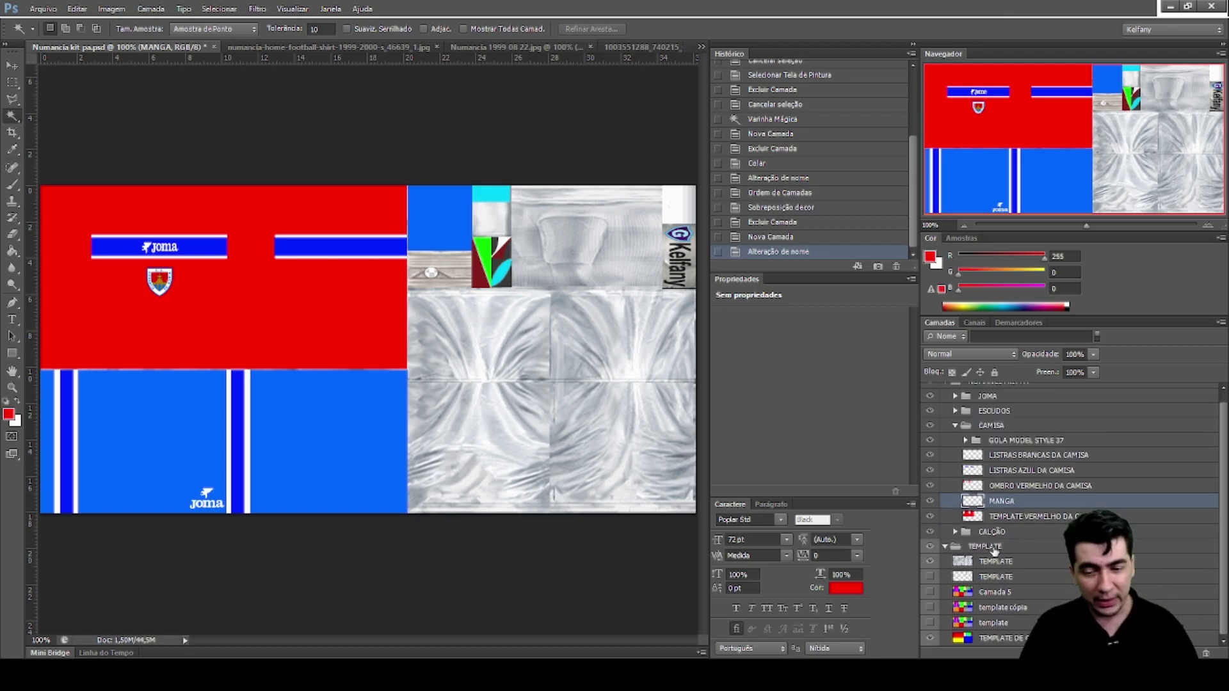
left_click(1006, 638)
scroll(981, 461, "up", 1)
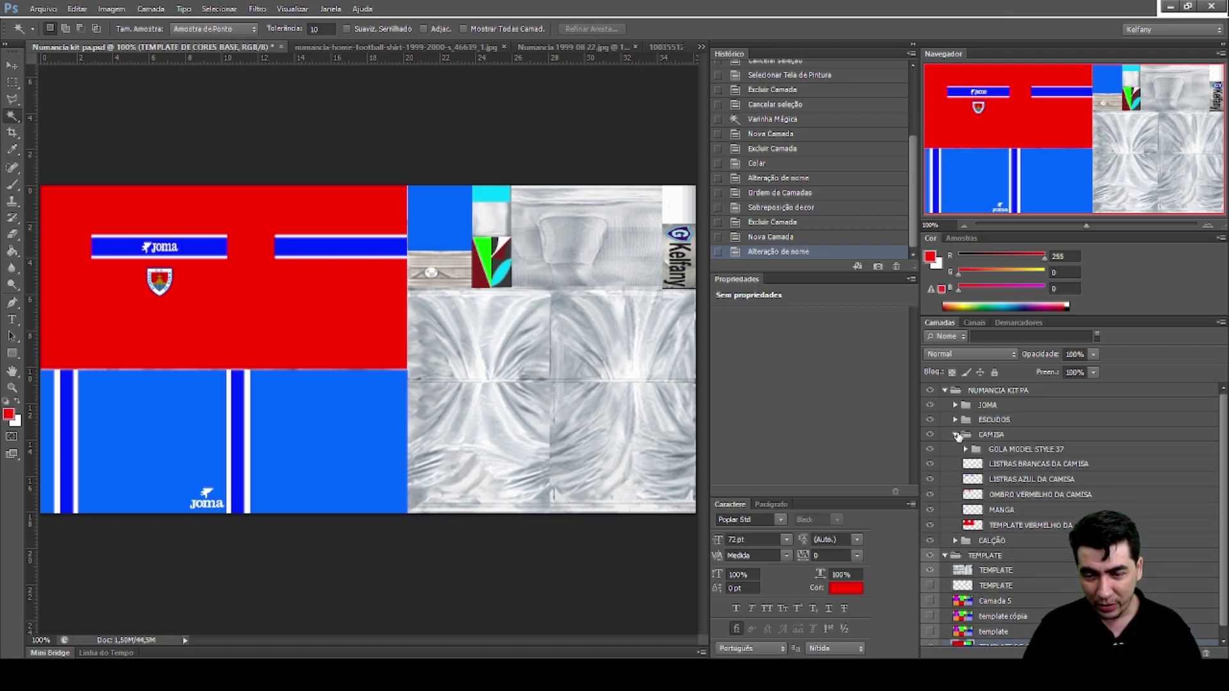
left_click(930, 391)
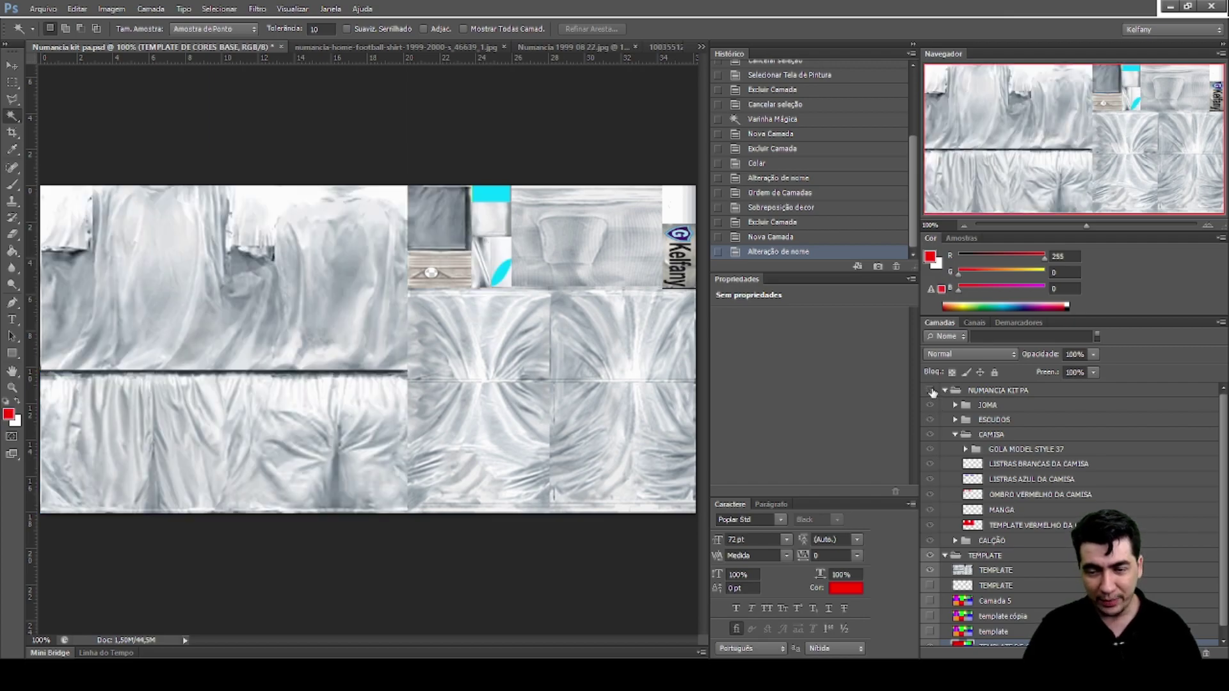
left_click(930, 571)
scroll(989, 625, "down", 1)
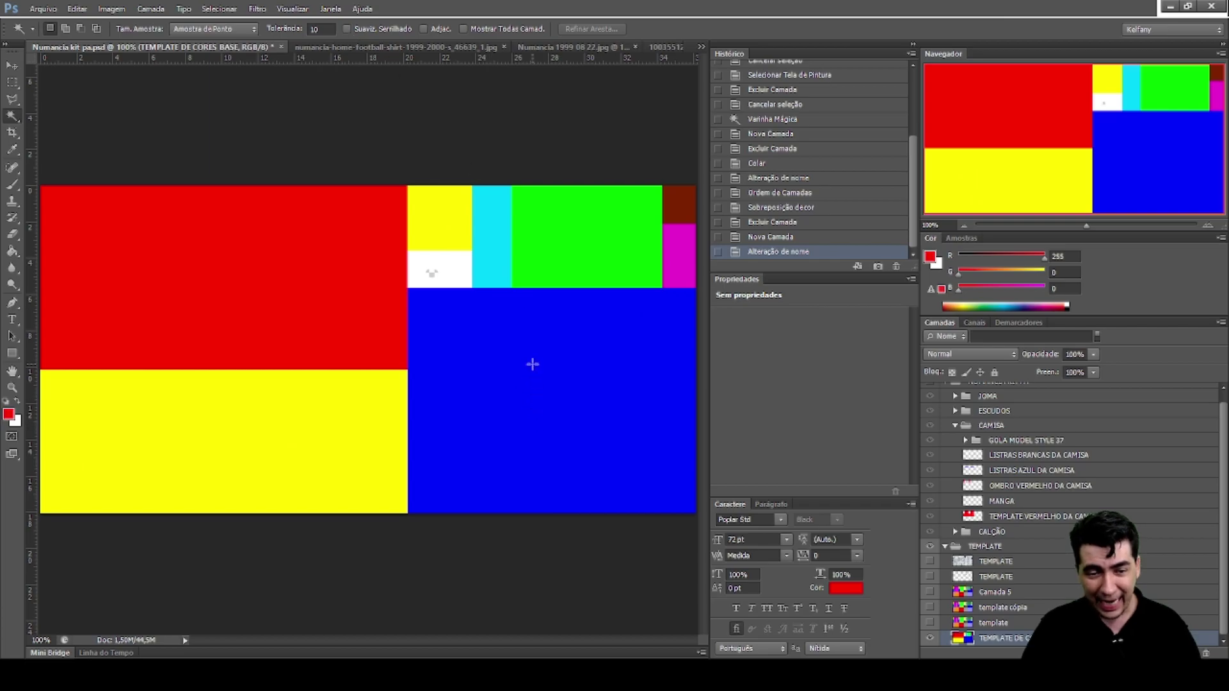
Copy the blue area of TEMPLATE DE CORES BASE to a new layer with a Magic Wand selection, and name it MANGAS
left_click(537, 323)
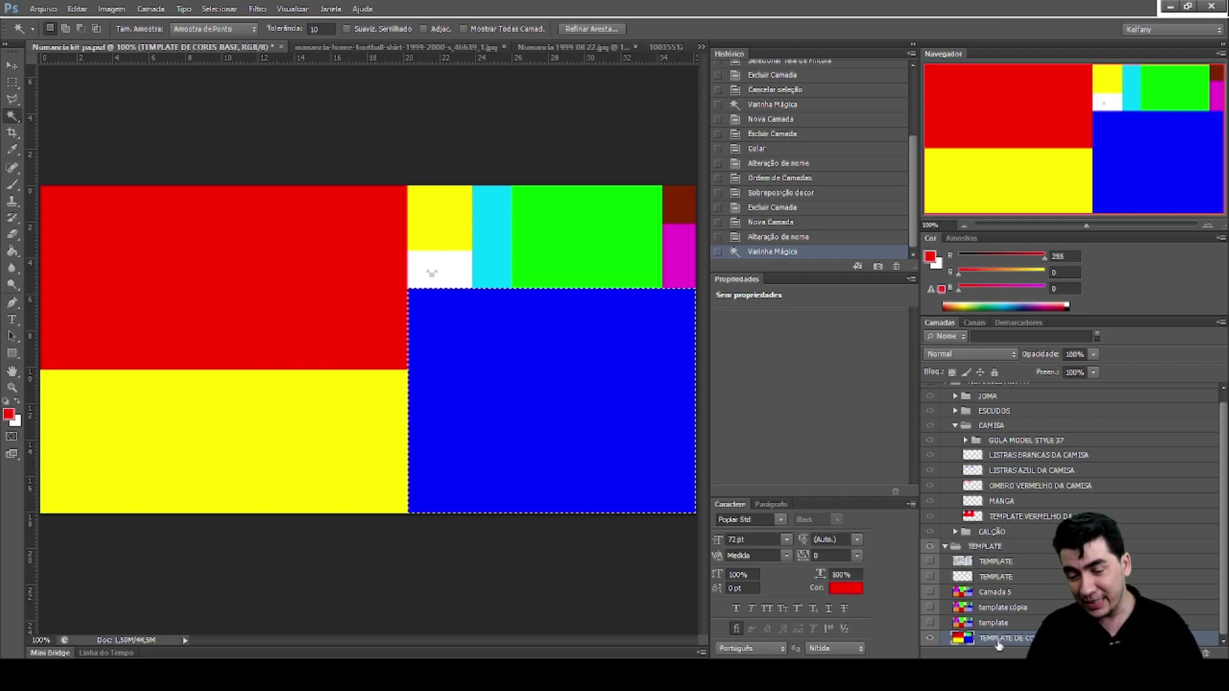
key("ctrl+c")
key("ctrl+v")
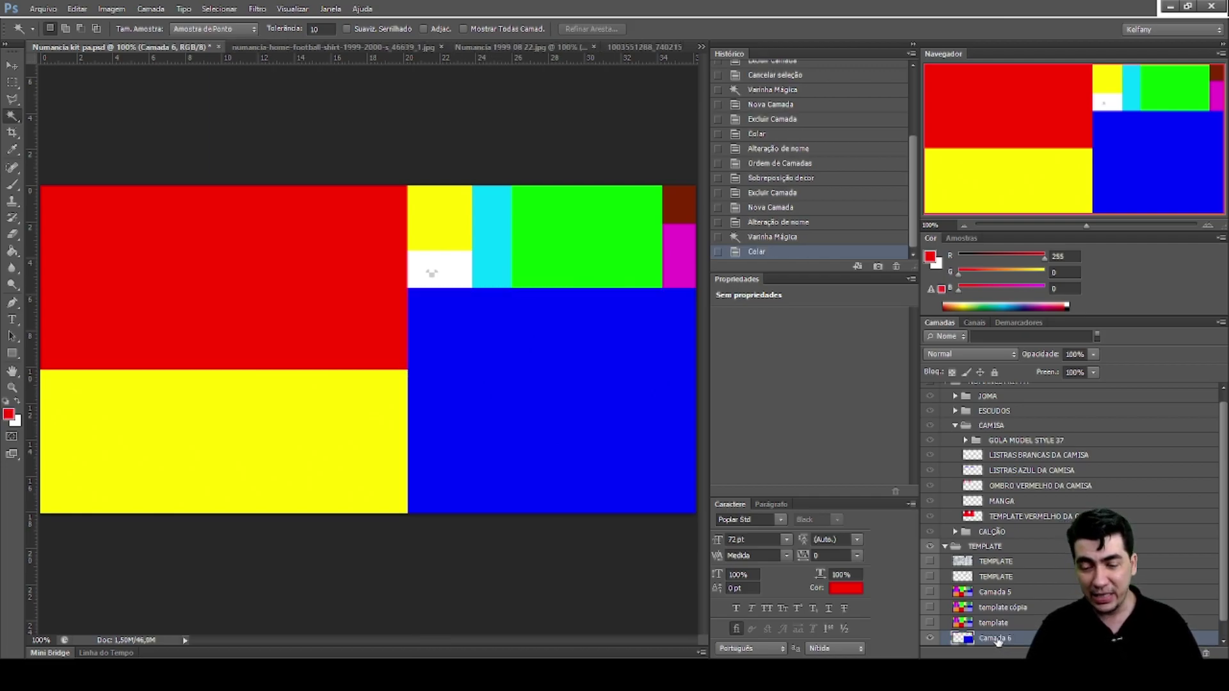
scroll(996, 643, "down", 1)
double_click(987, 624)
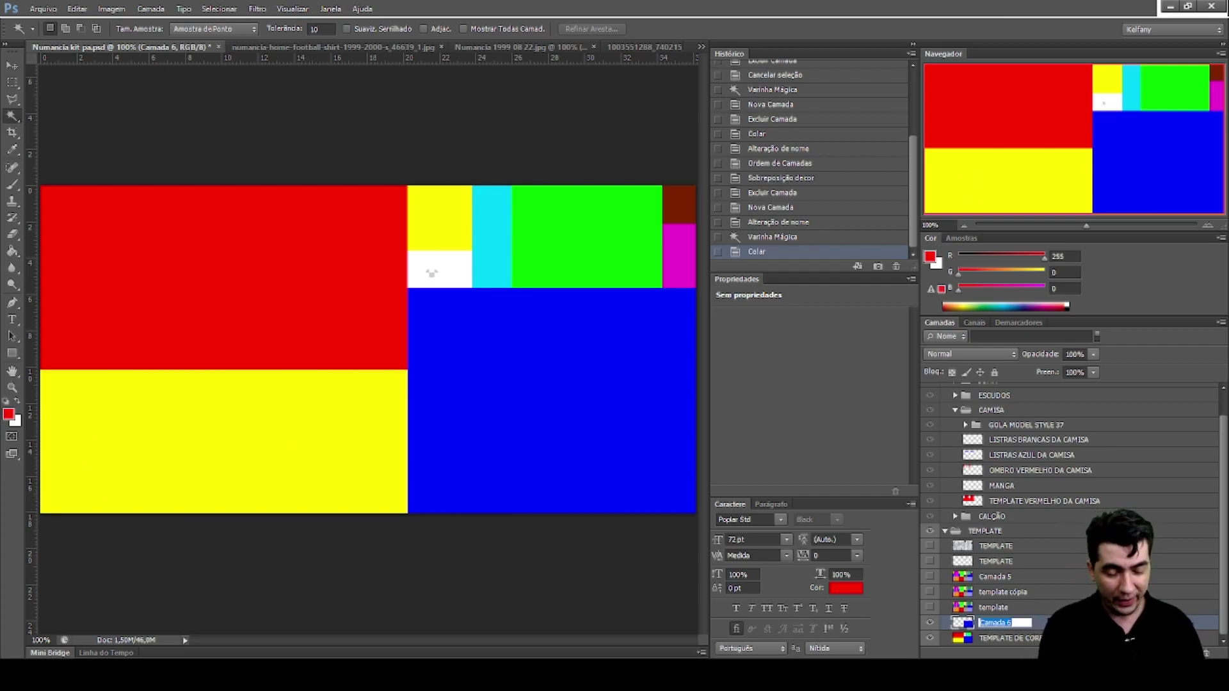
key("Return")
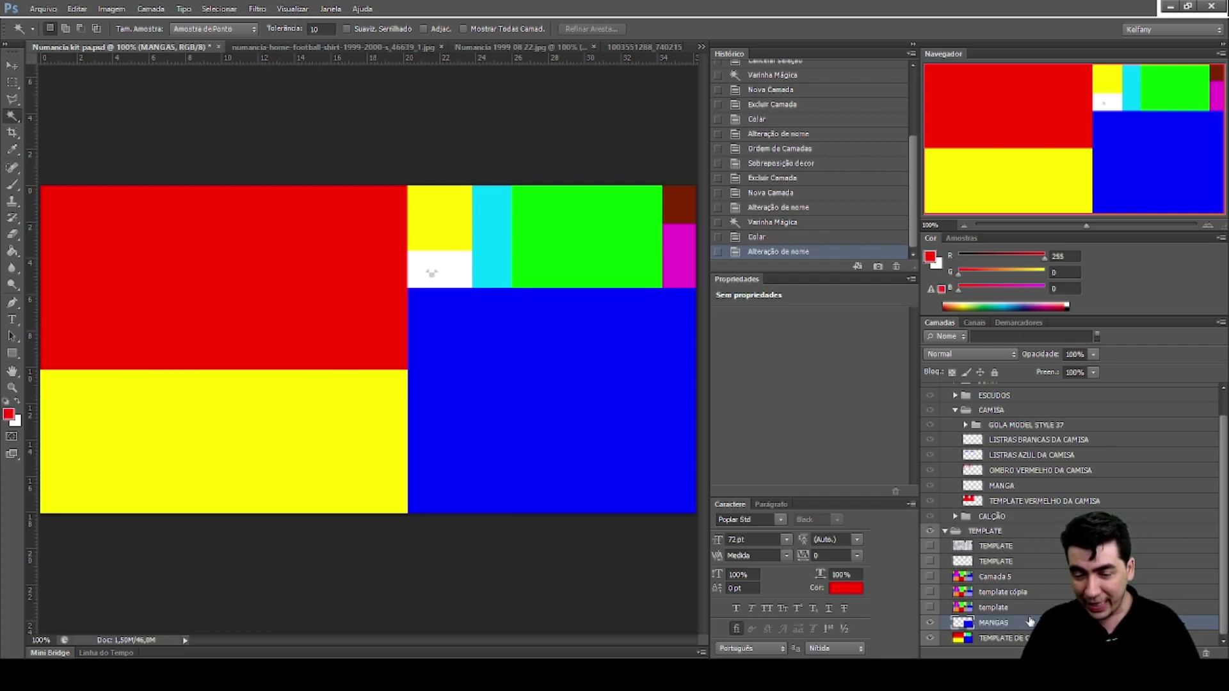
Move the MANGAS layer into the CAMISA group and delete the empty MANGA layer
left_click_drag(1027, 625, 1004, 509)
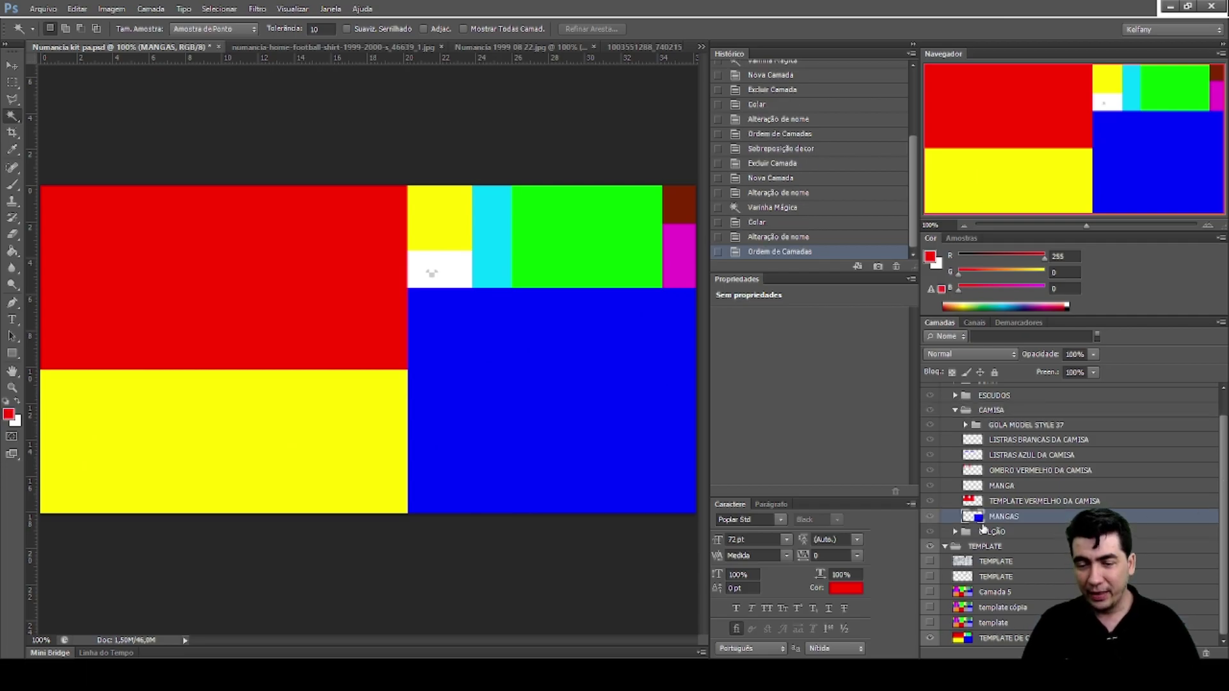
double_click(1002, 520)
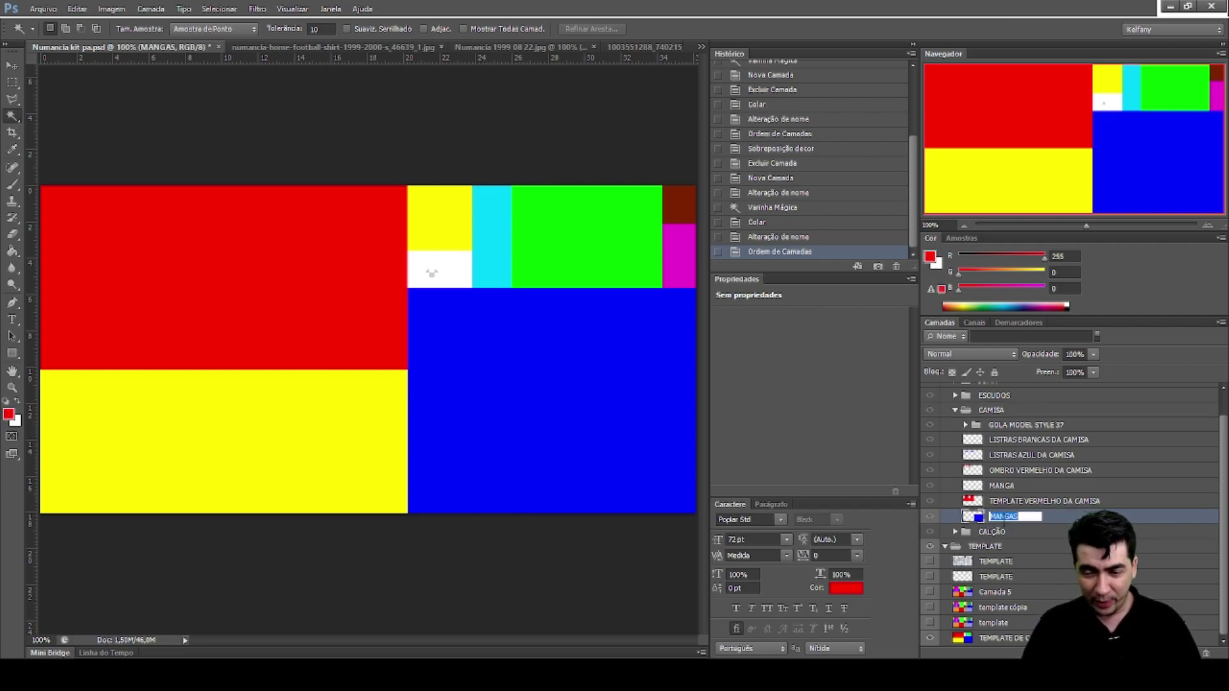
left_click(1015, 487)
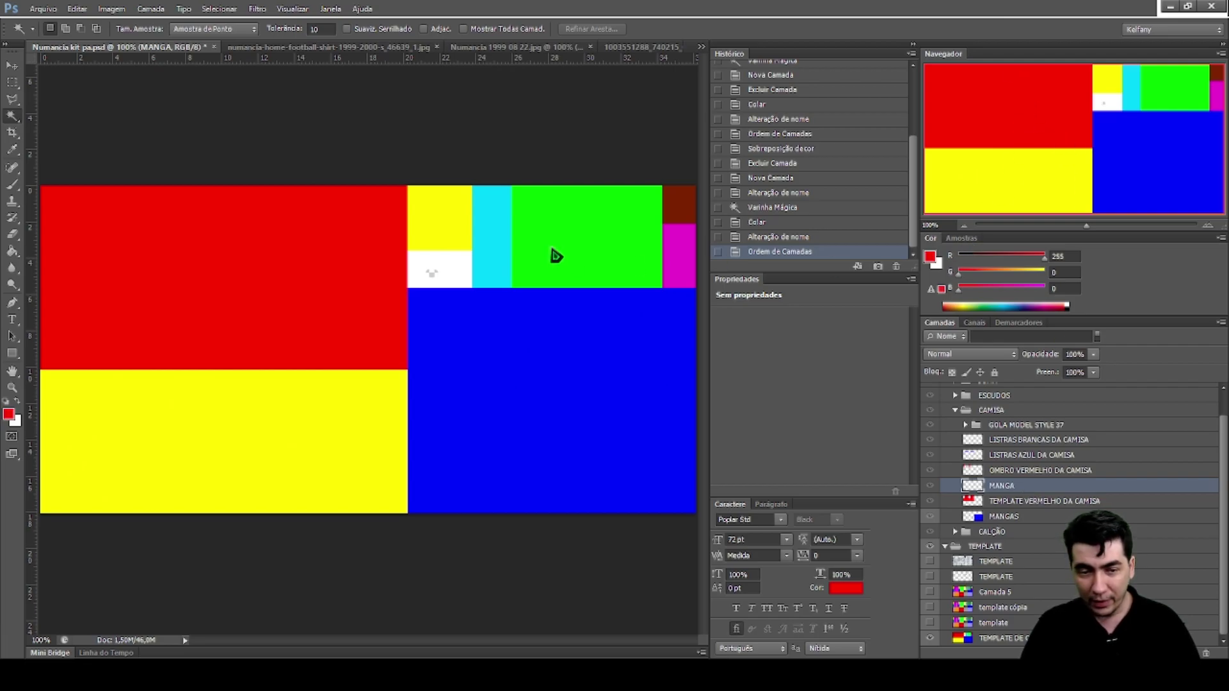
key("Delete")
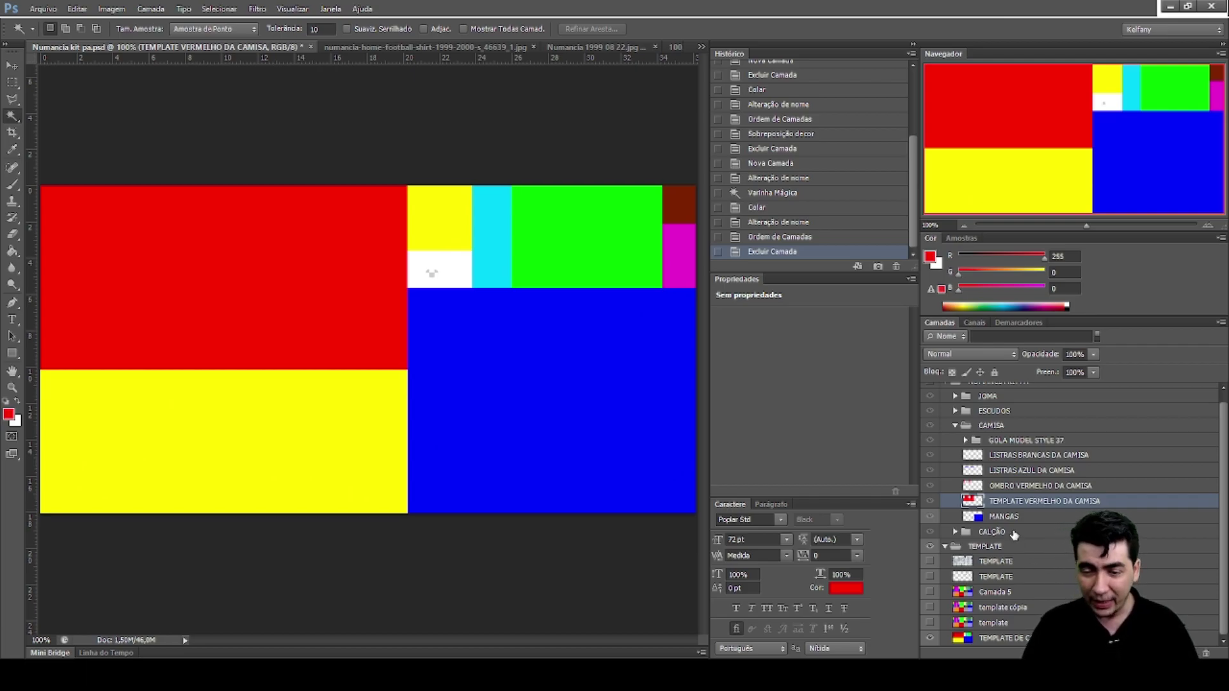
Revert the document history to the Magic Wand selection of the blue area on TEMPLATE DE CORES BASE
left_click(788, 223)
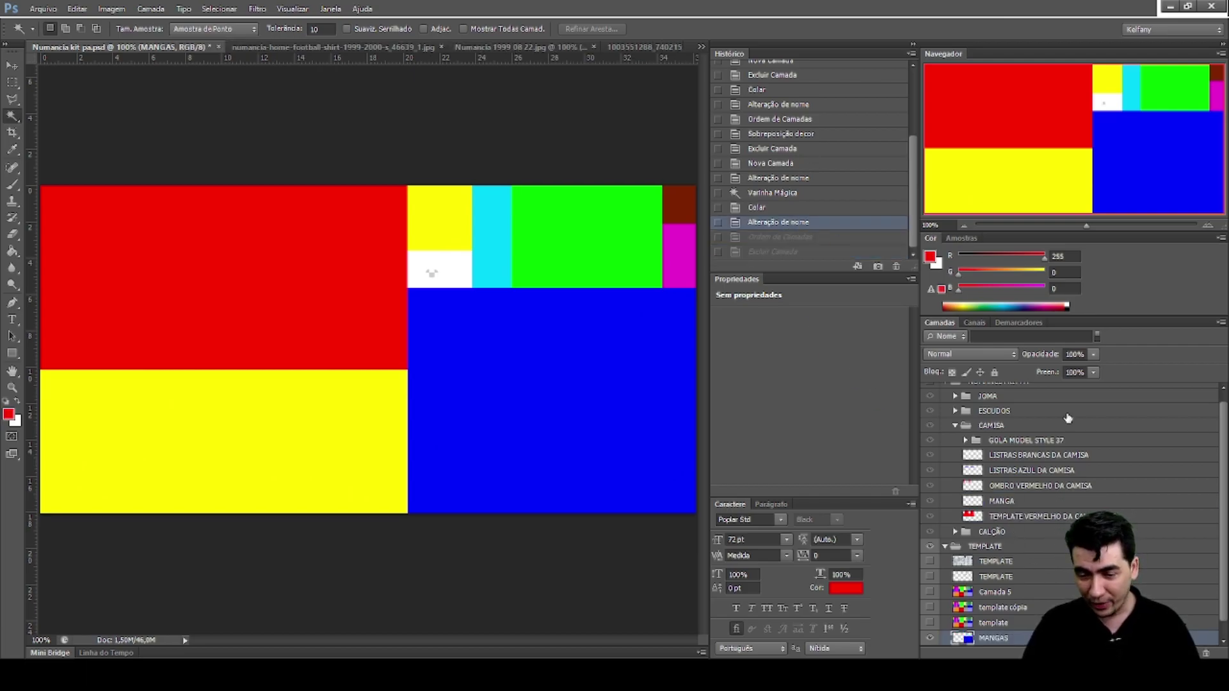
left_click(767, 210)
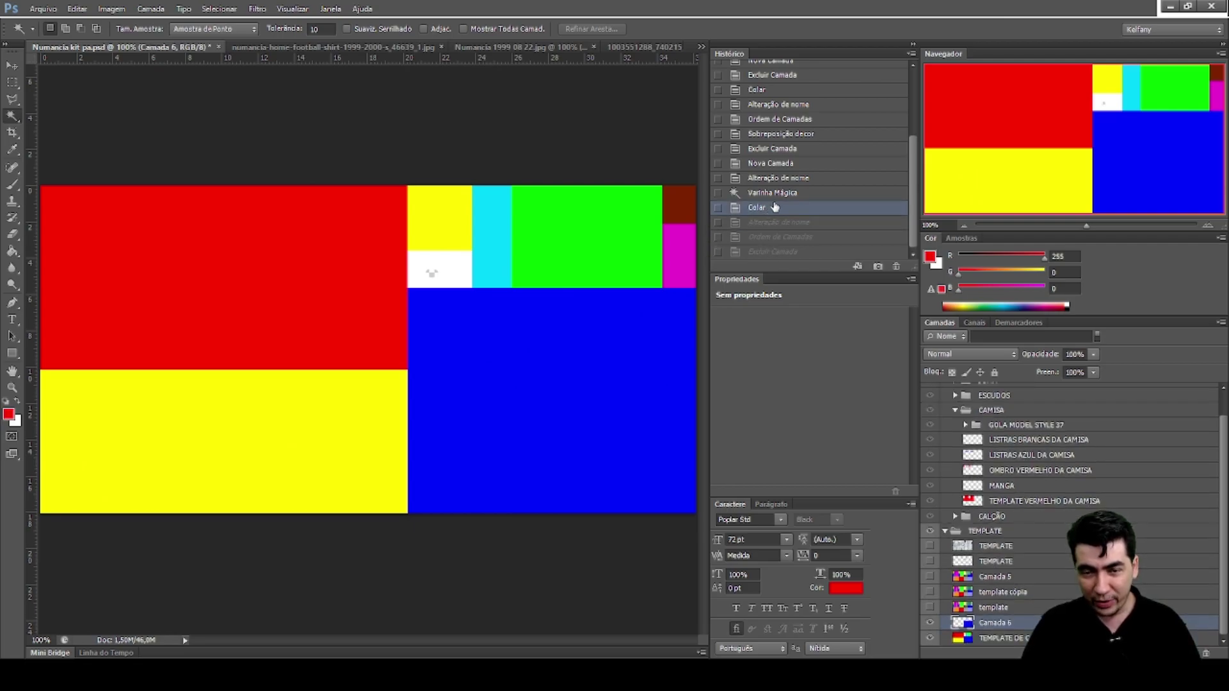
left_click(774, 197)
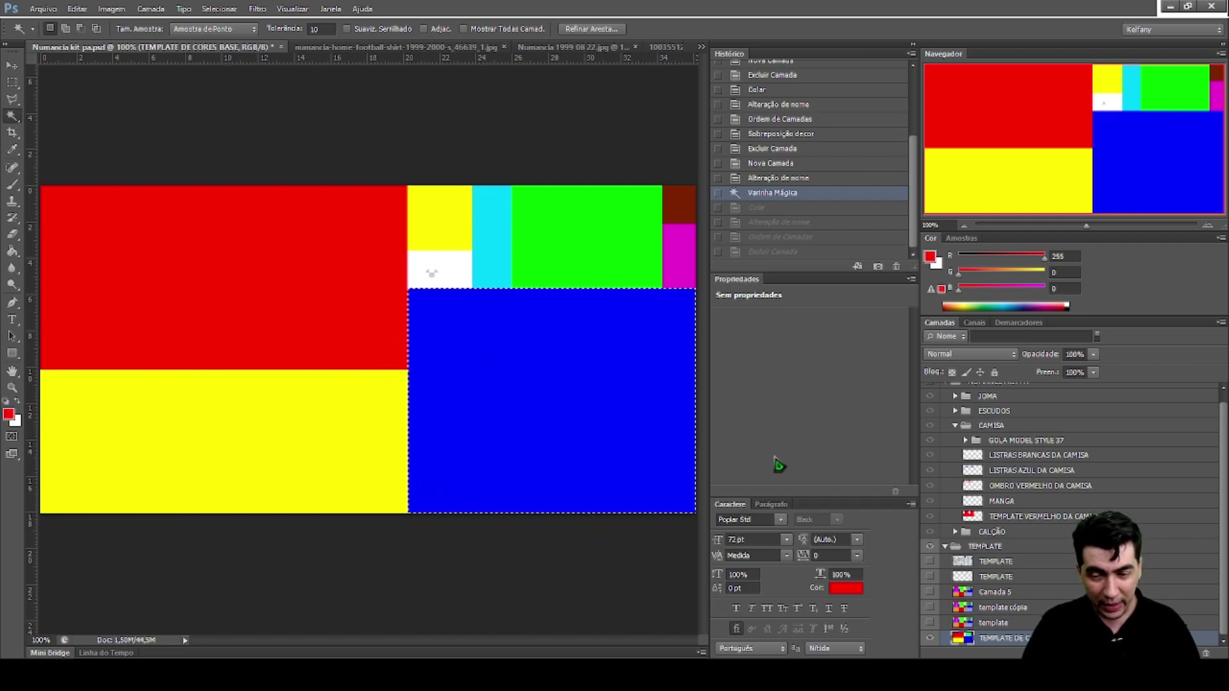
Paste the copied blue area into the empty MANGA layer of the CAMISA group and rename the layer MANGAS
left_click(1002, 503)
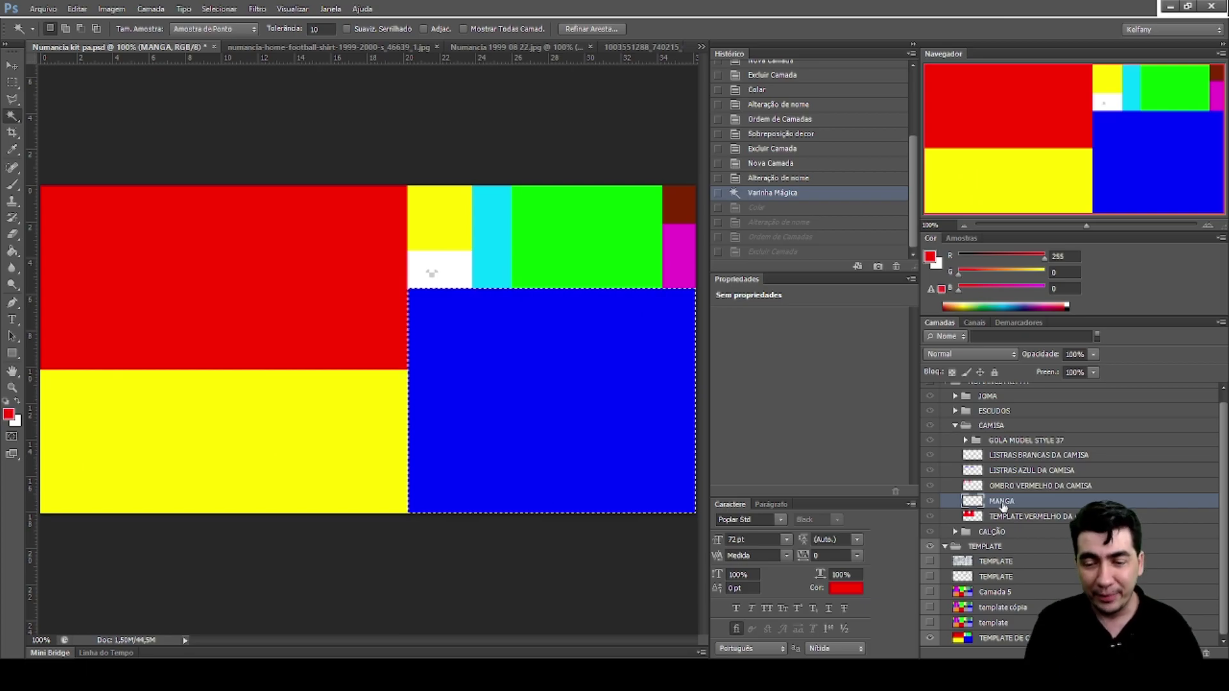
key("ctrl+v")
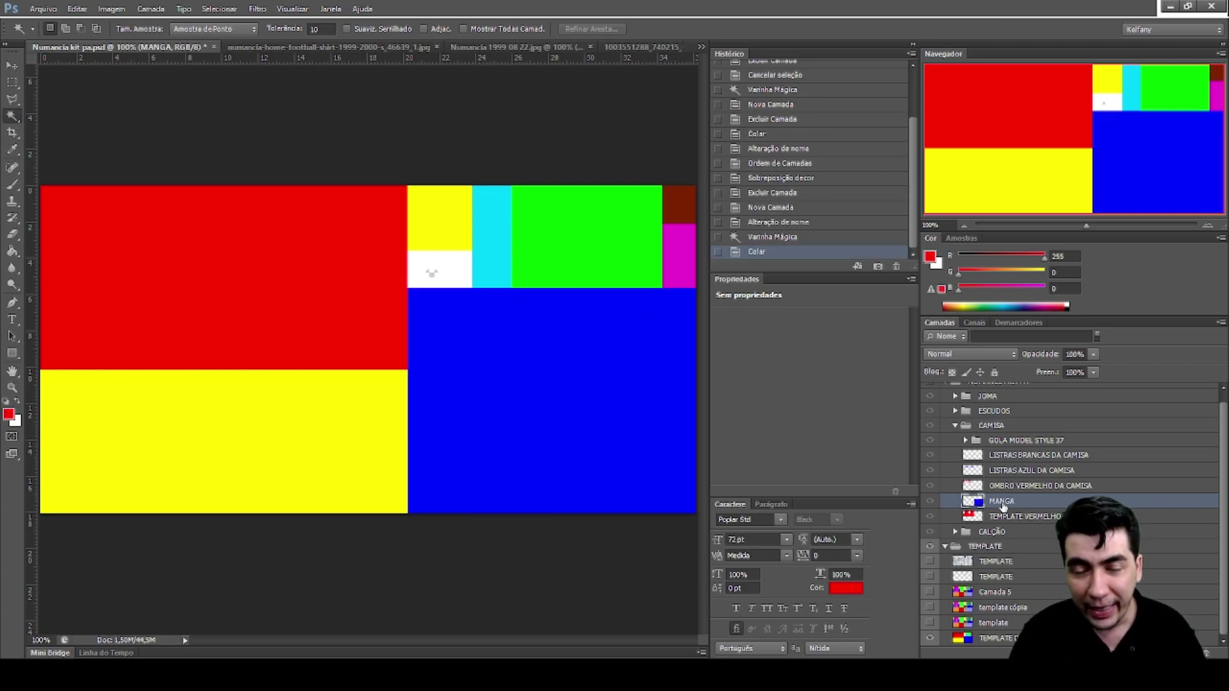
double_click(1018, 500)
left_click(1017, 500)
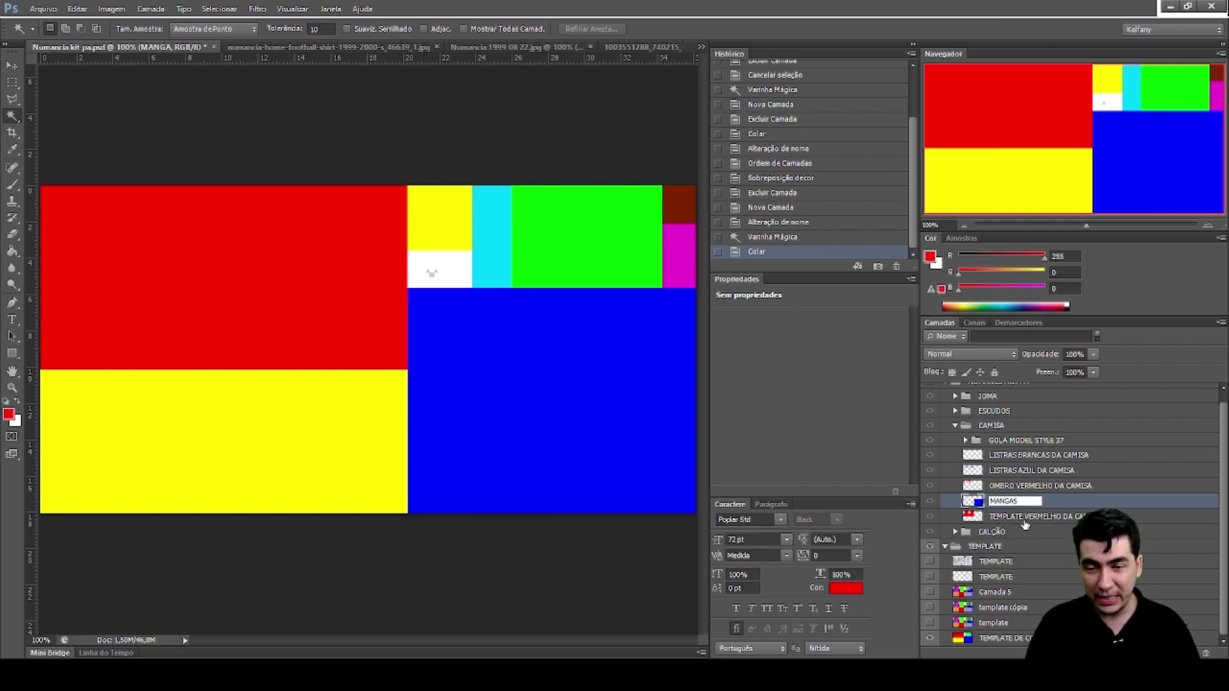
key("Return")
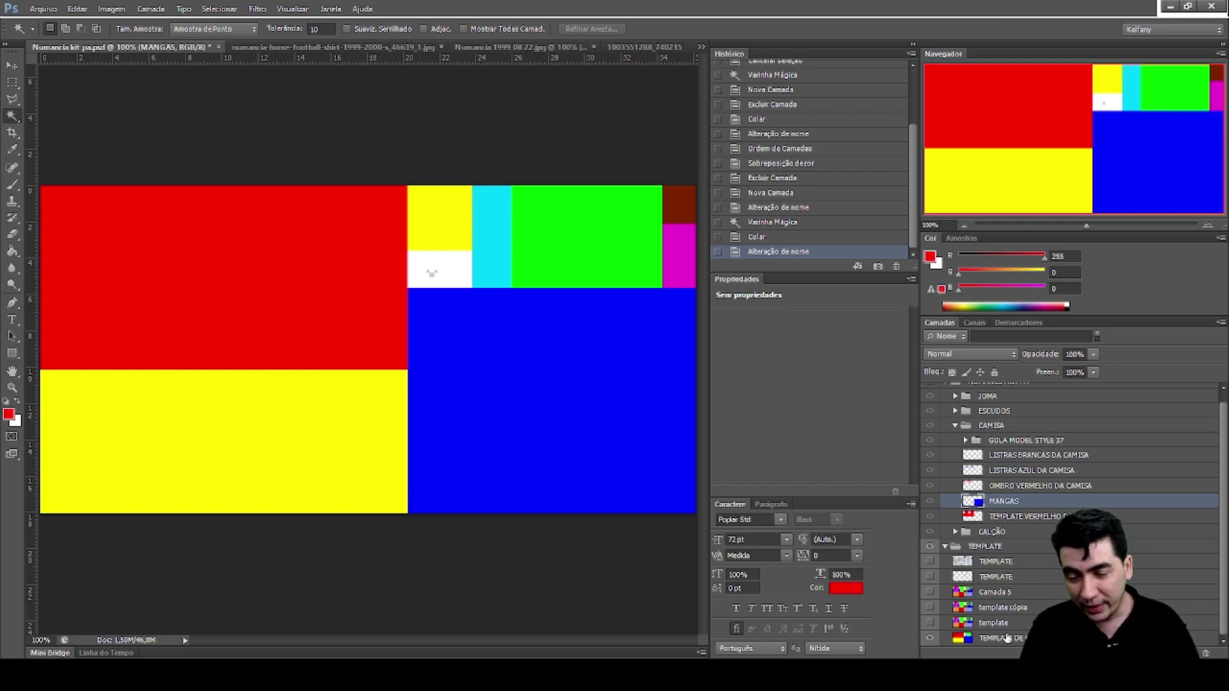
Hide the TEMPLATE group and show the NUMANCIA KIT PA group
left_click(928, 547)
scroll(967, 483, "up", 1)
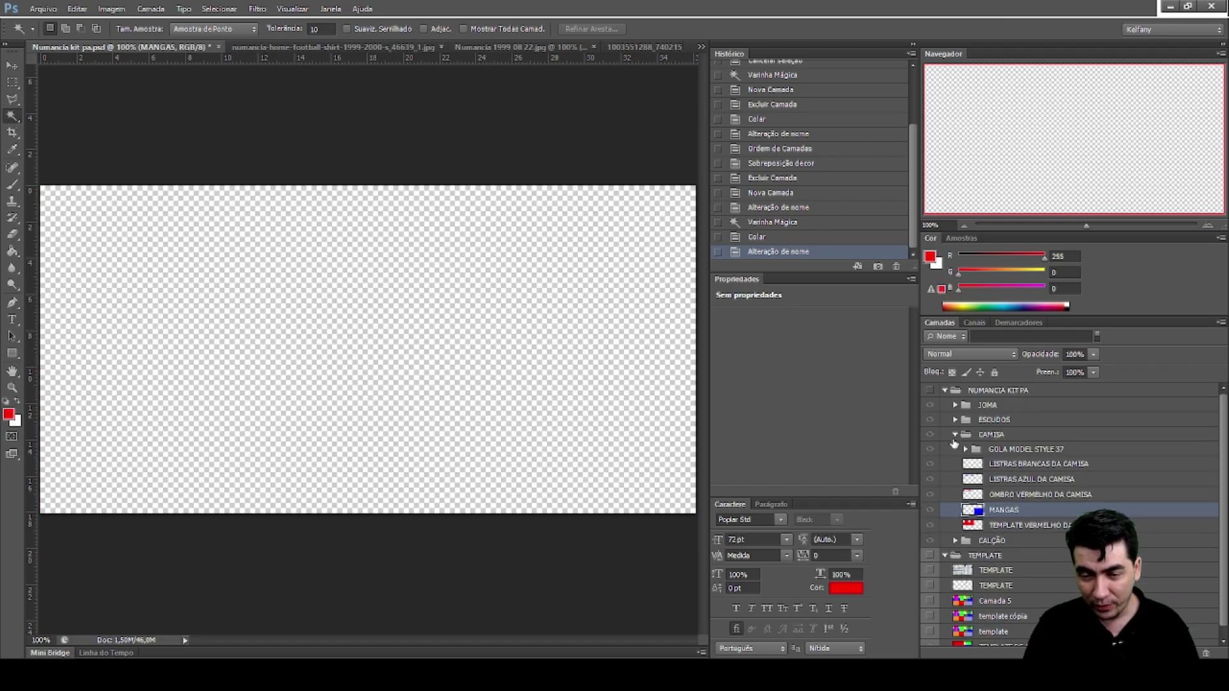
left_click(932, 389)
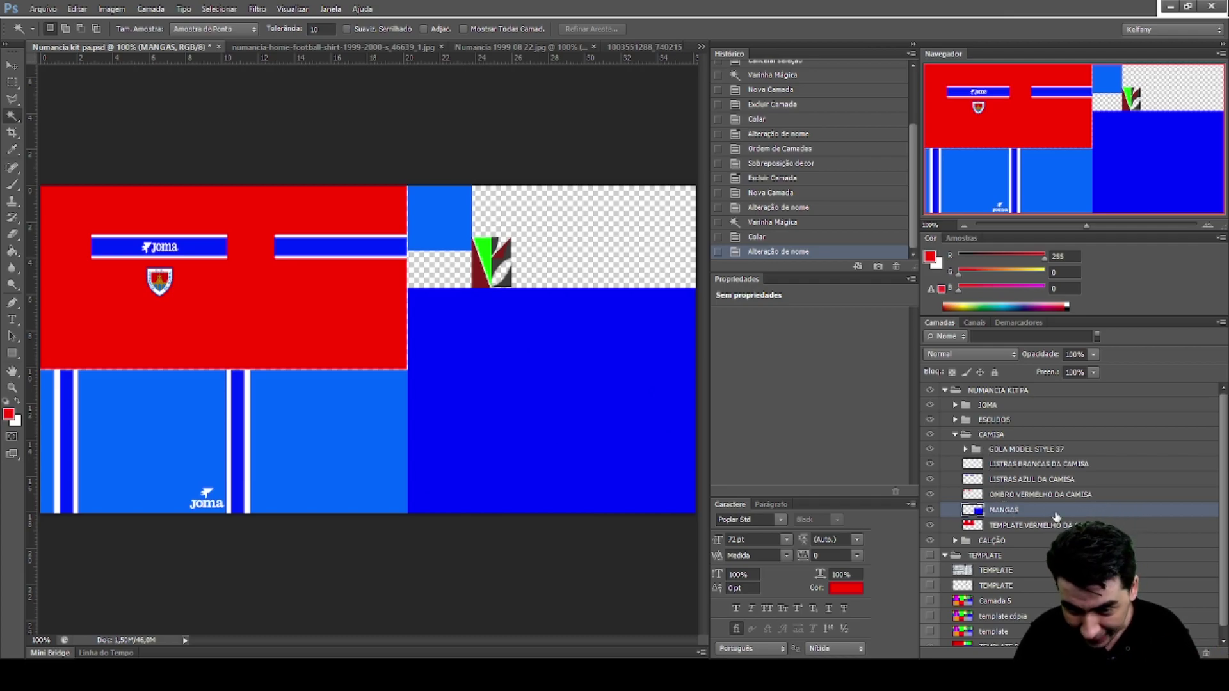
Apply a red Color Overlay matching the shirt to the MANGAS layer and rasterize its layer style
double_click(1008, 512)
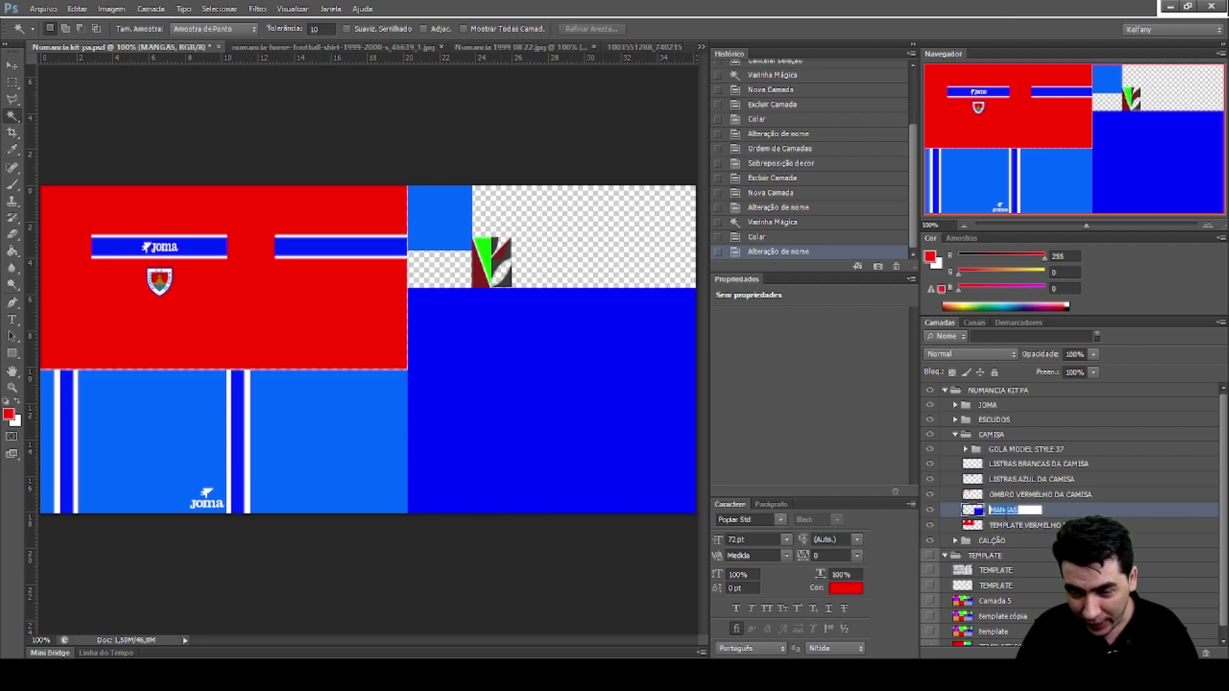
key("Return")
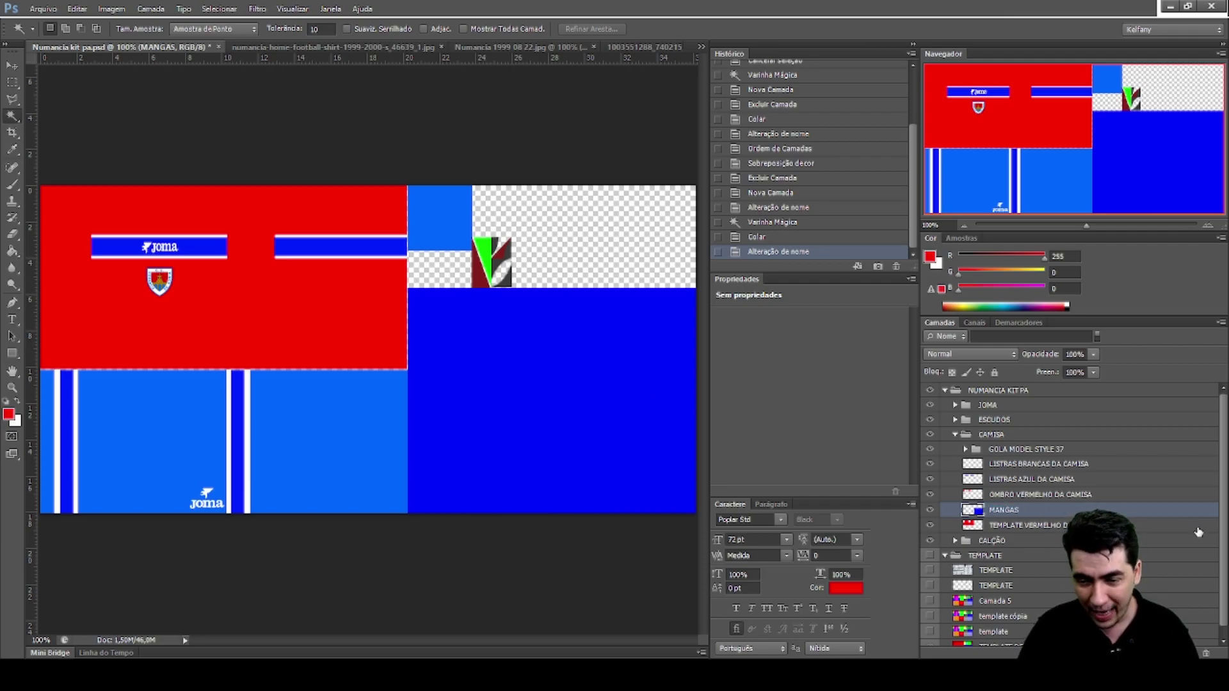
key("space")
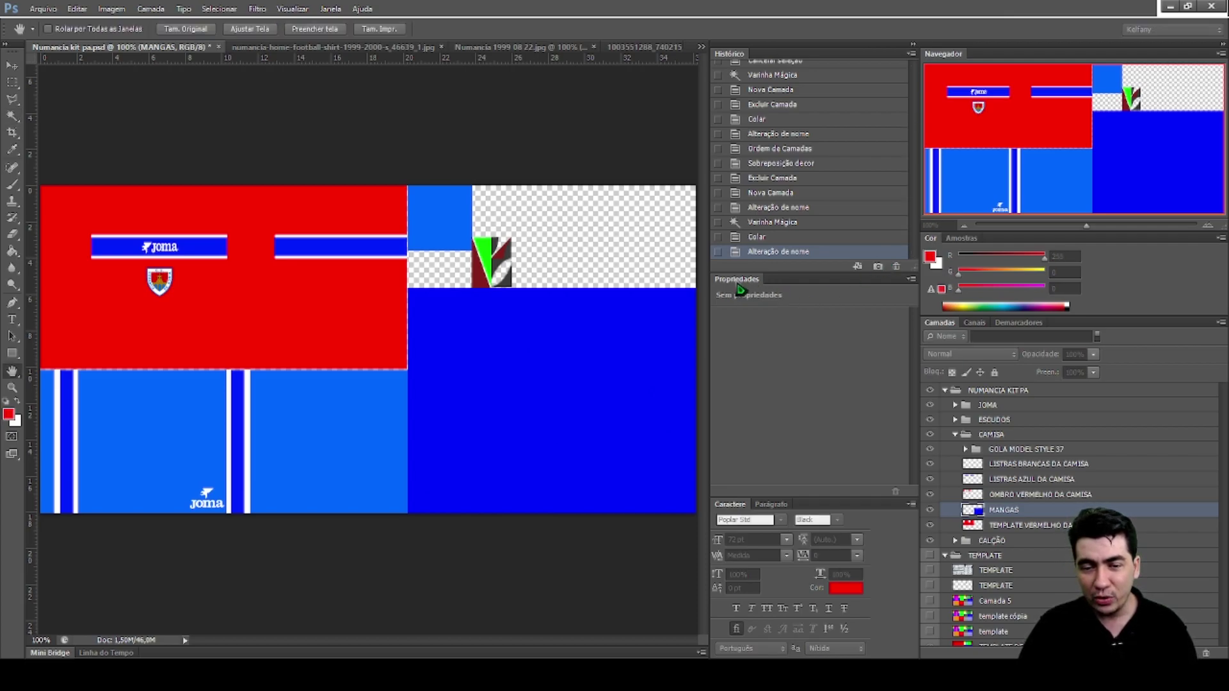
key("alt+BackSpace")
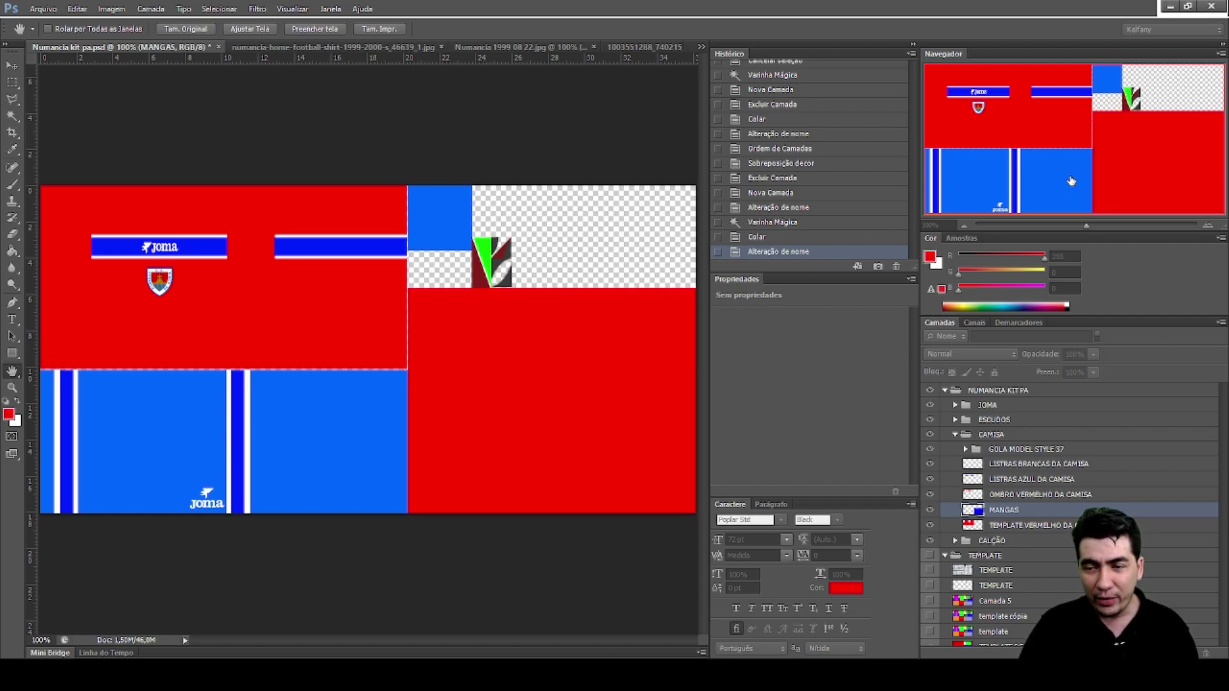
key("i")
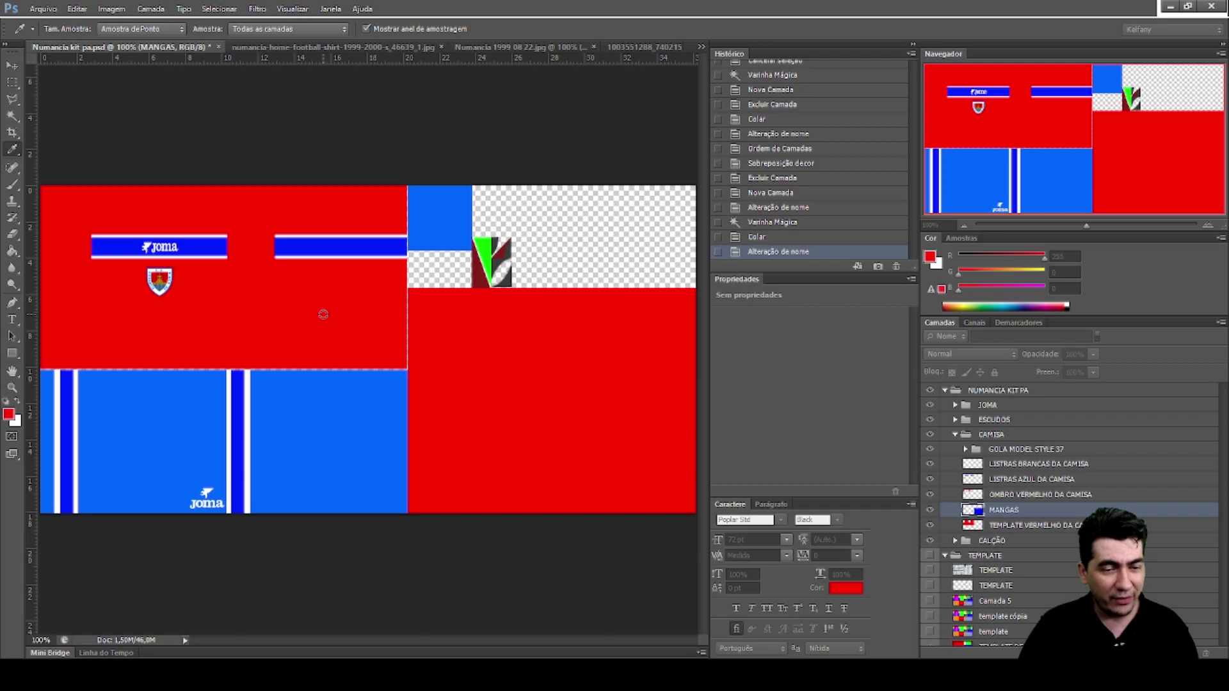
key("h")
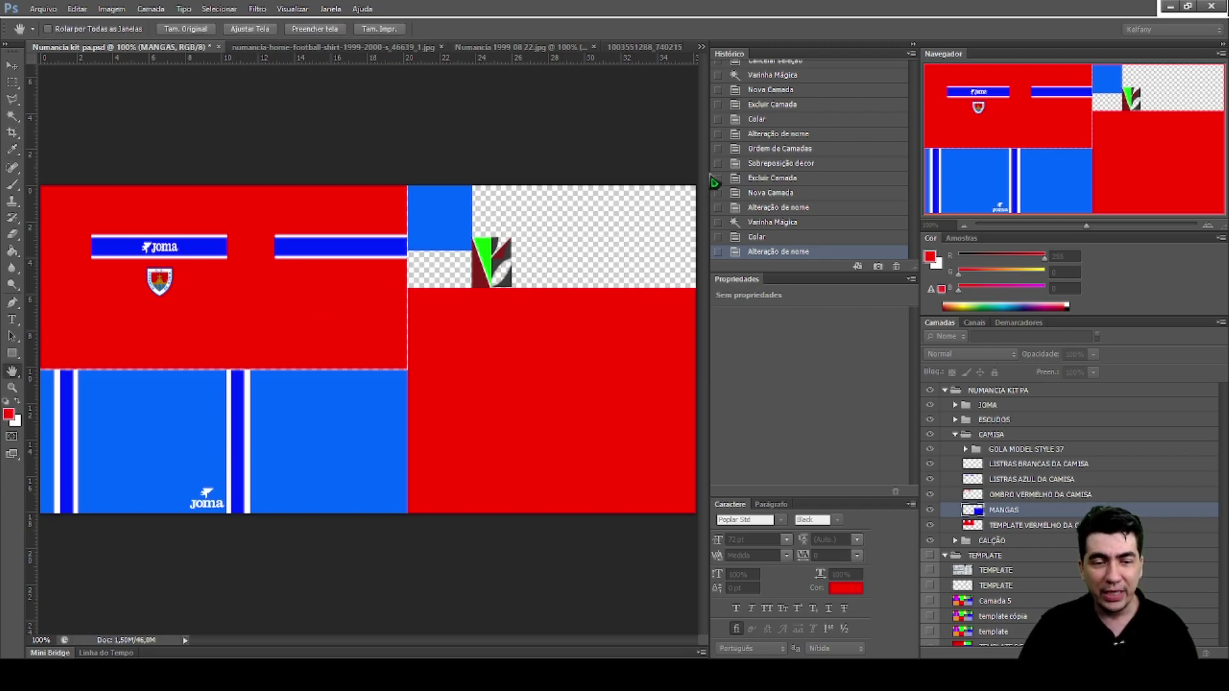
key("w")
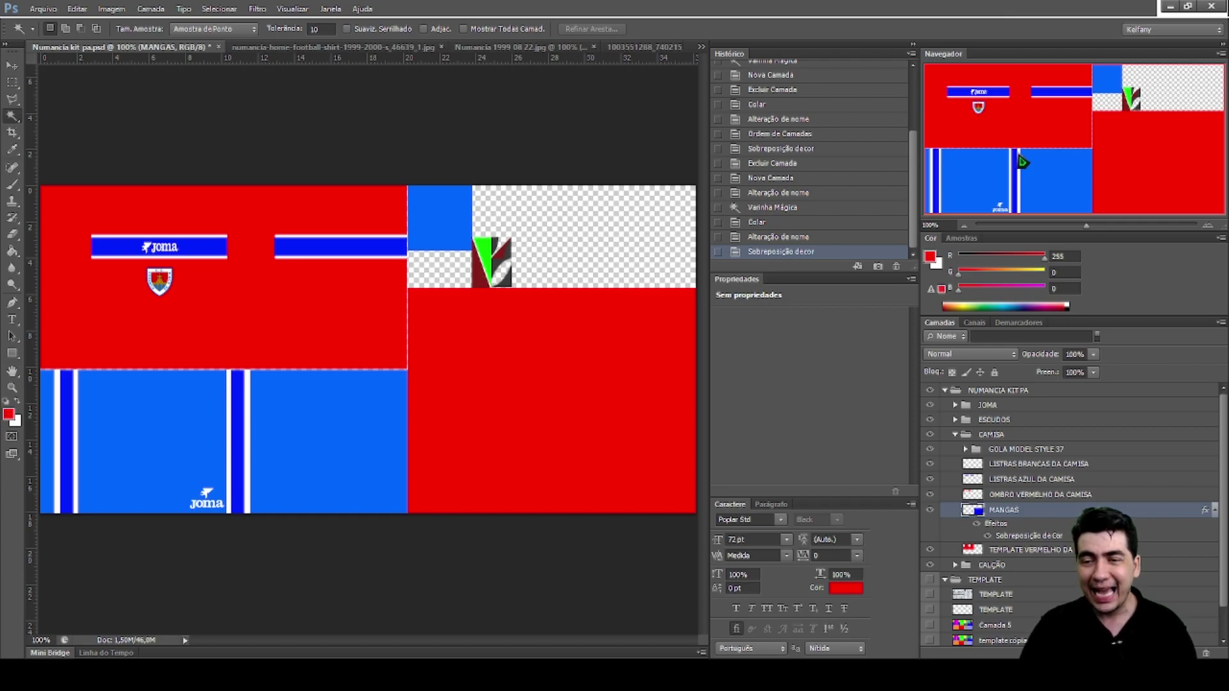
key("ctrl+alt+shift+r")
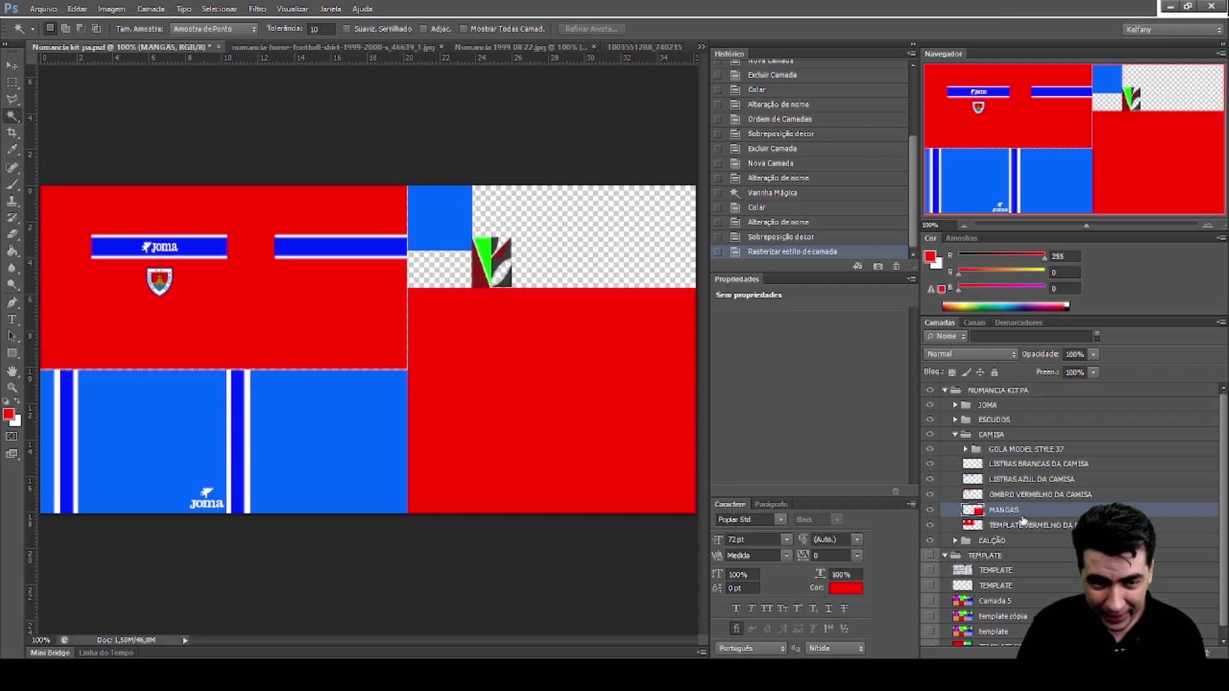
Set the NUMANCIA KIT PA group's blend mode to Linear Burn (Superexposição Linear), and show the TEMPLATE group with its fabric-shading layer
left_click(929, 555)
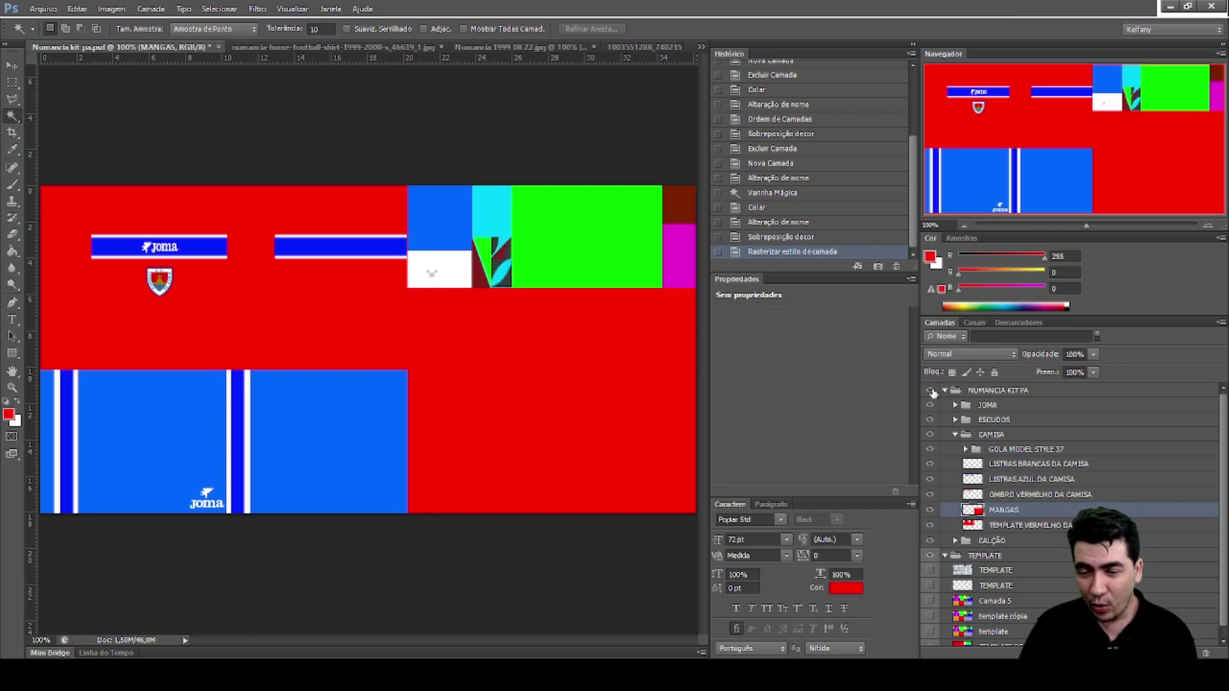
left_click(1060, 393)
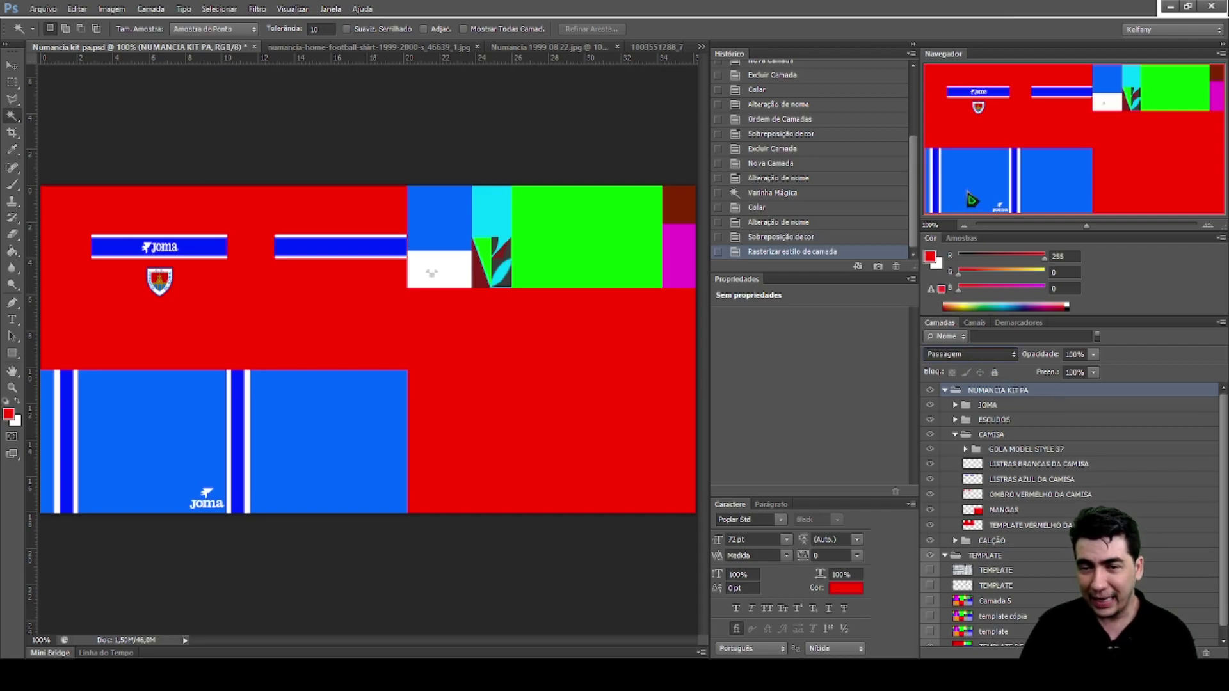
key("shift+alt+a")
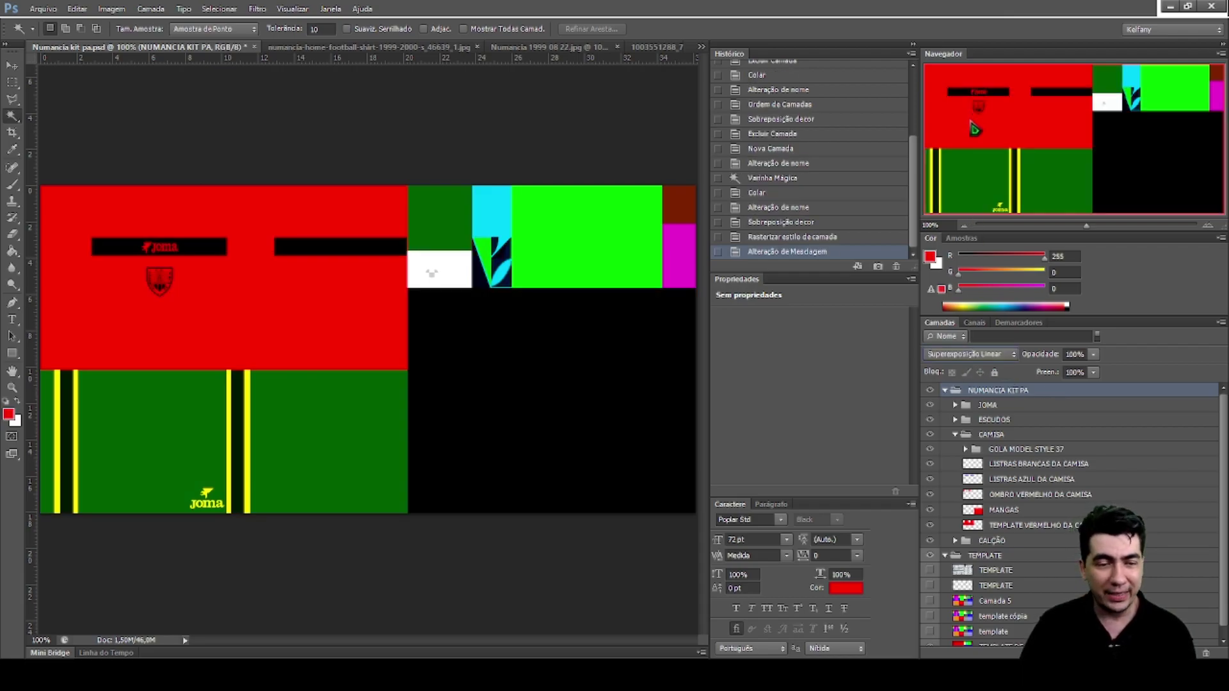
left_click(930, 569)
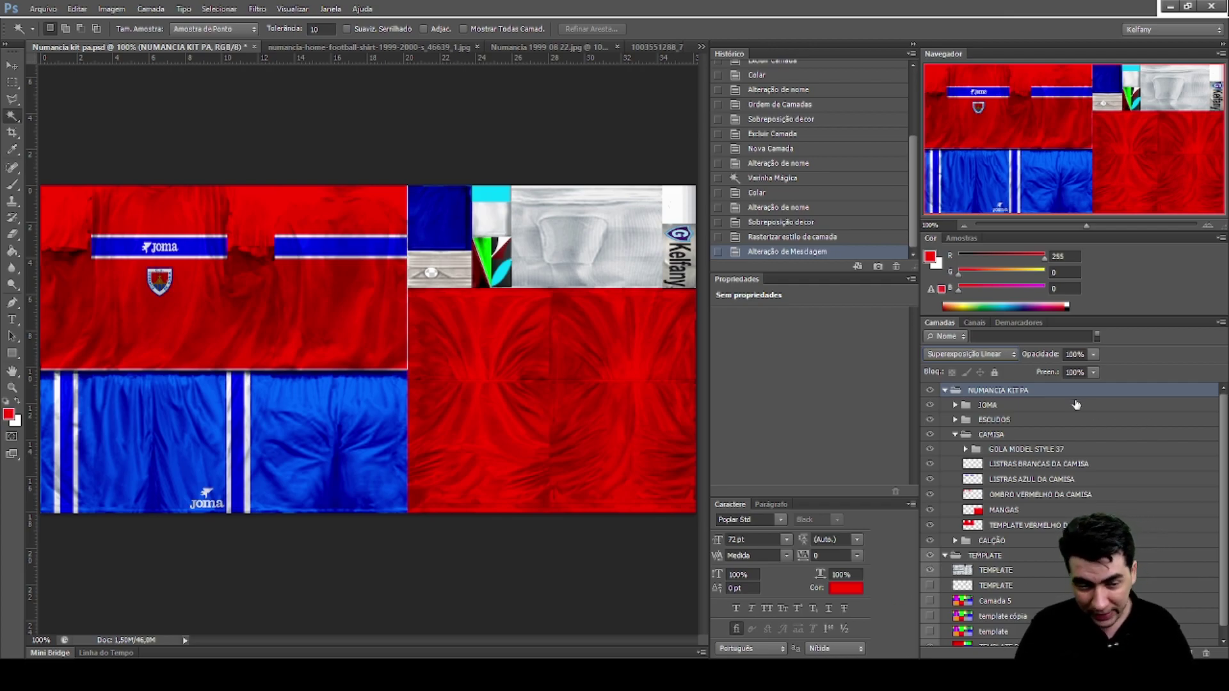
Scale the Joma logo on the JOMA CALÇÃO layer down to about 87% with Free Transform
left_click(1021, 405)
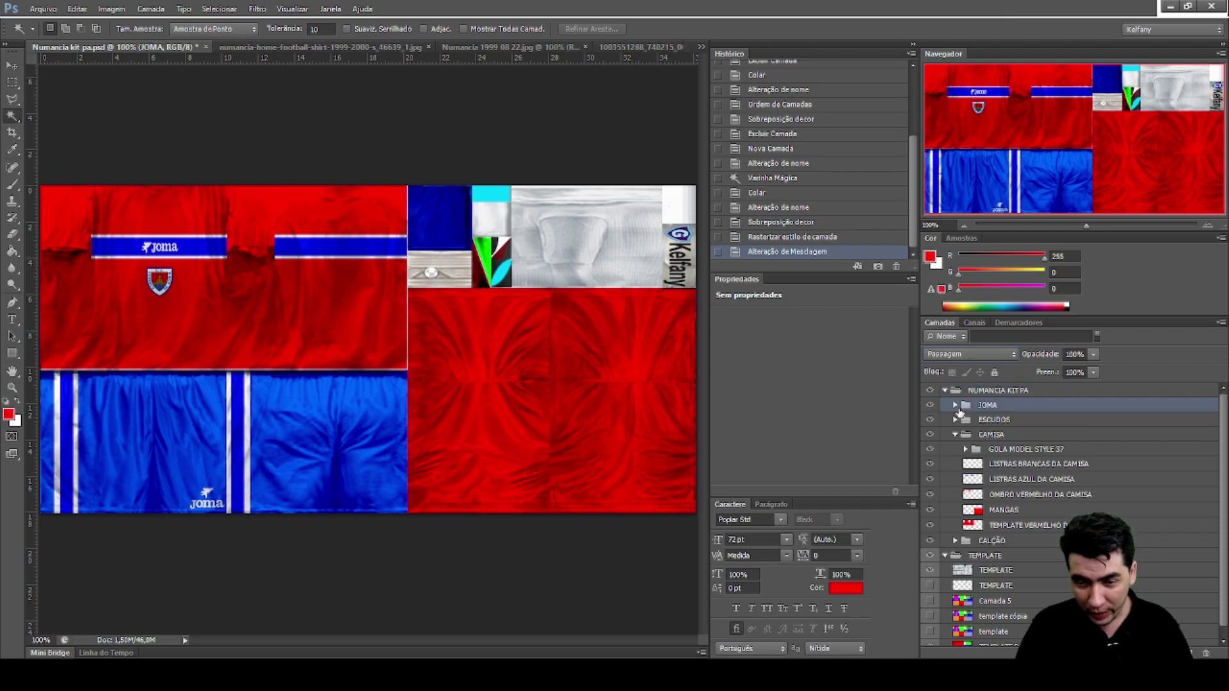
left_click(955, 405)
left_click(1011, 422)
left_click(1014, 435)
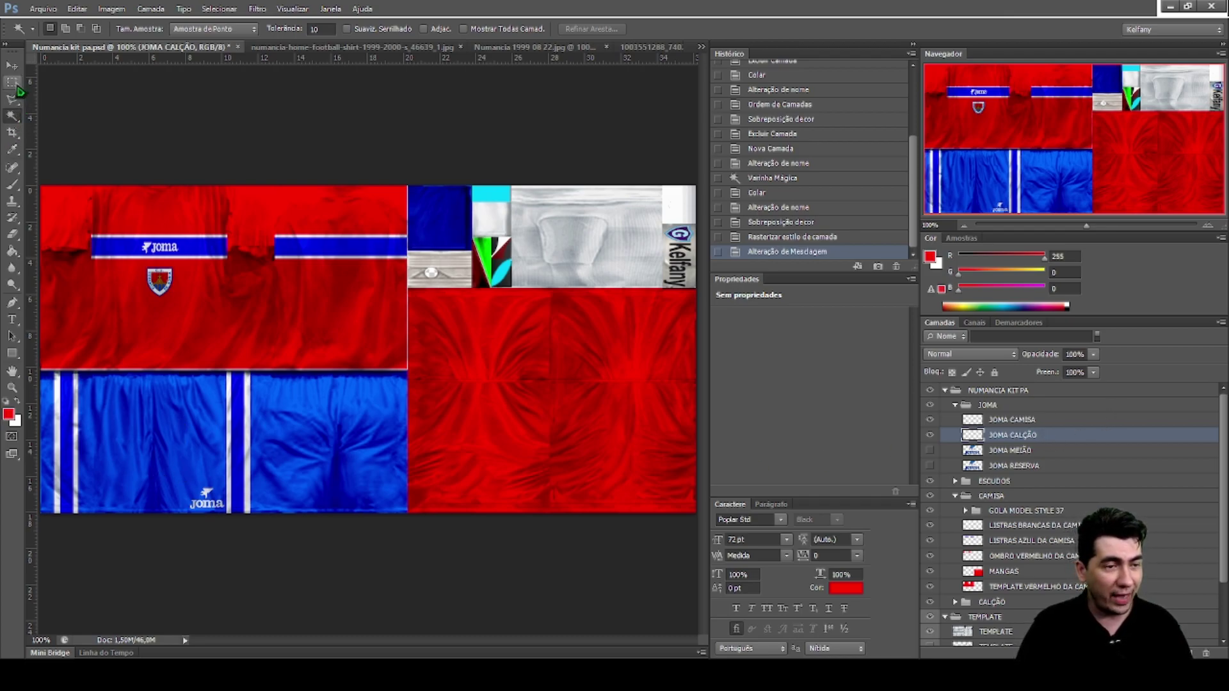
left_click(314, 336)
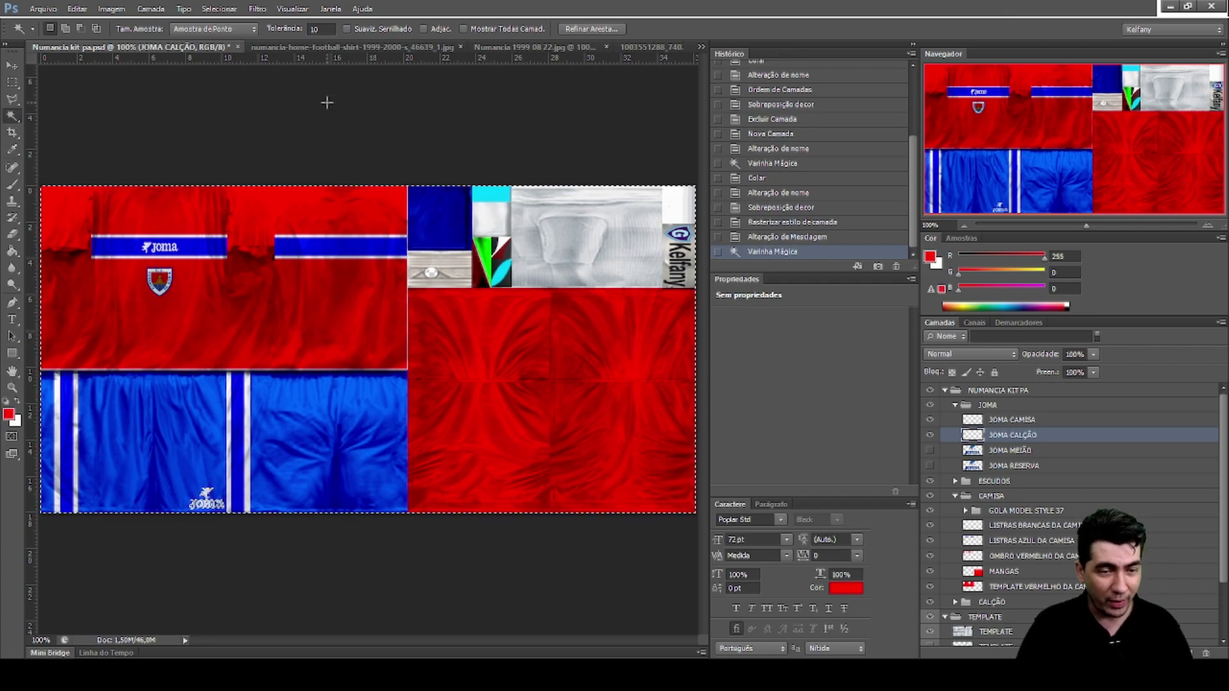
key("ctrl+d")
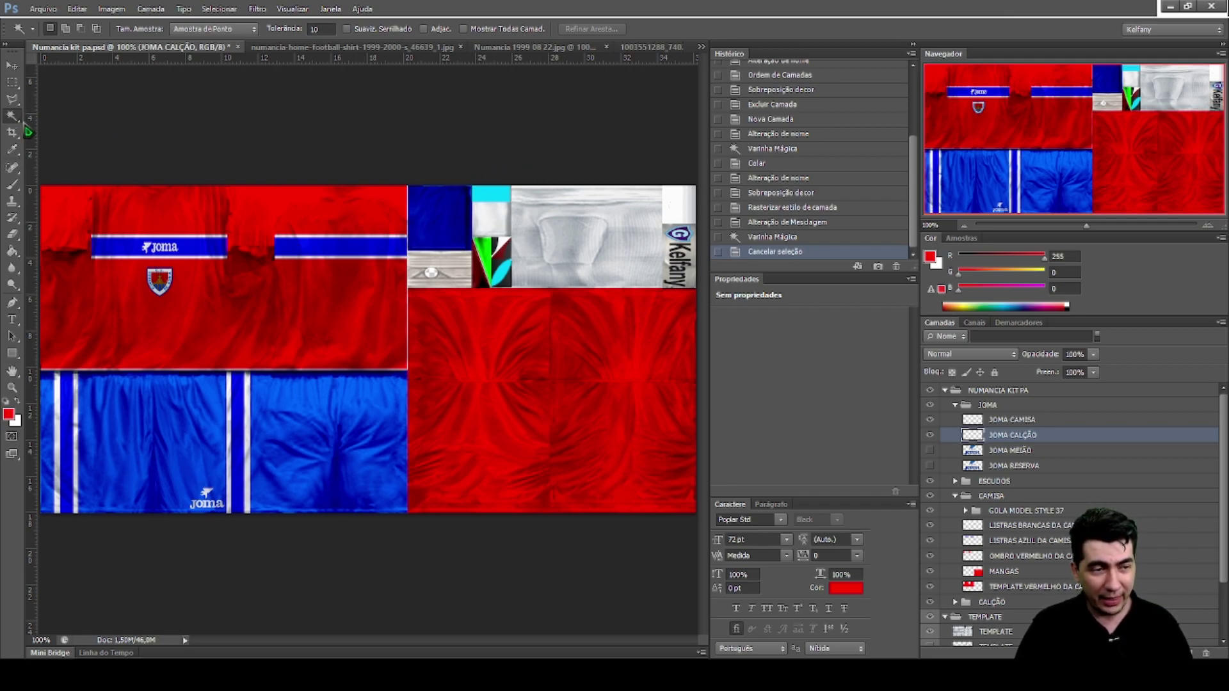
left_click(13, 83)
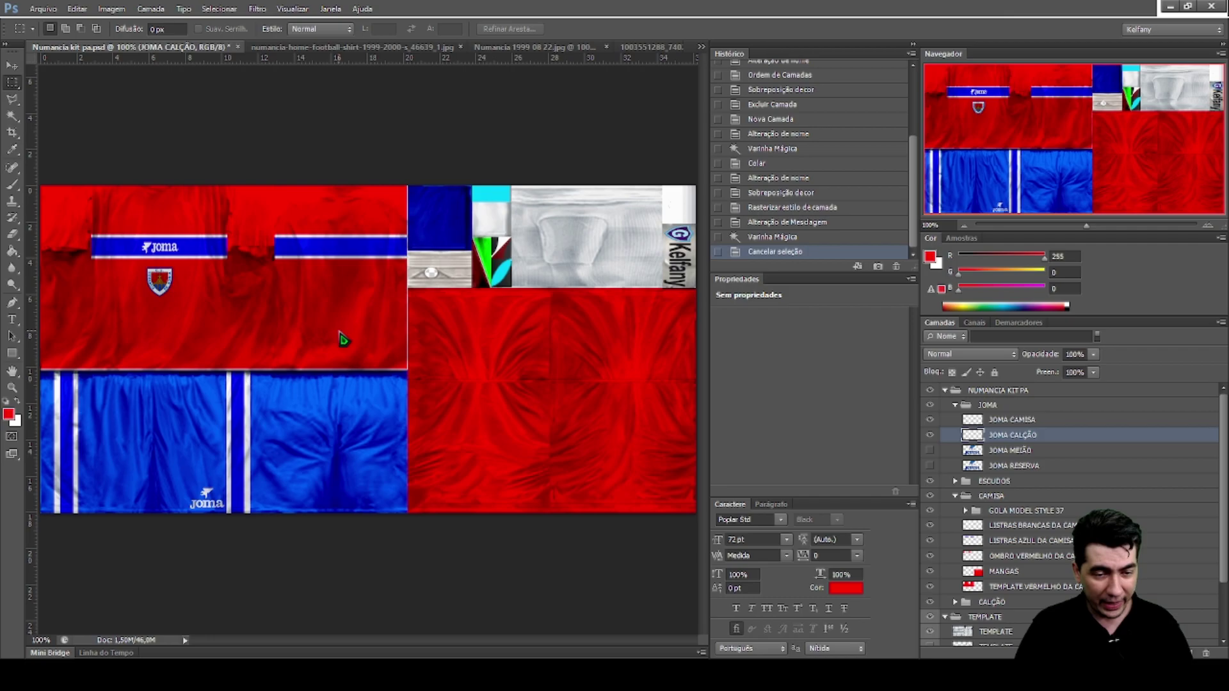
key("ctrl+t")
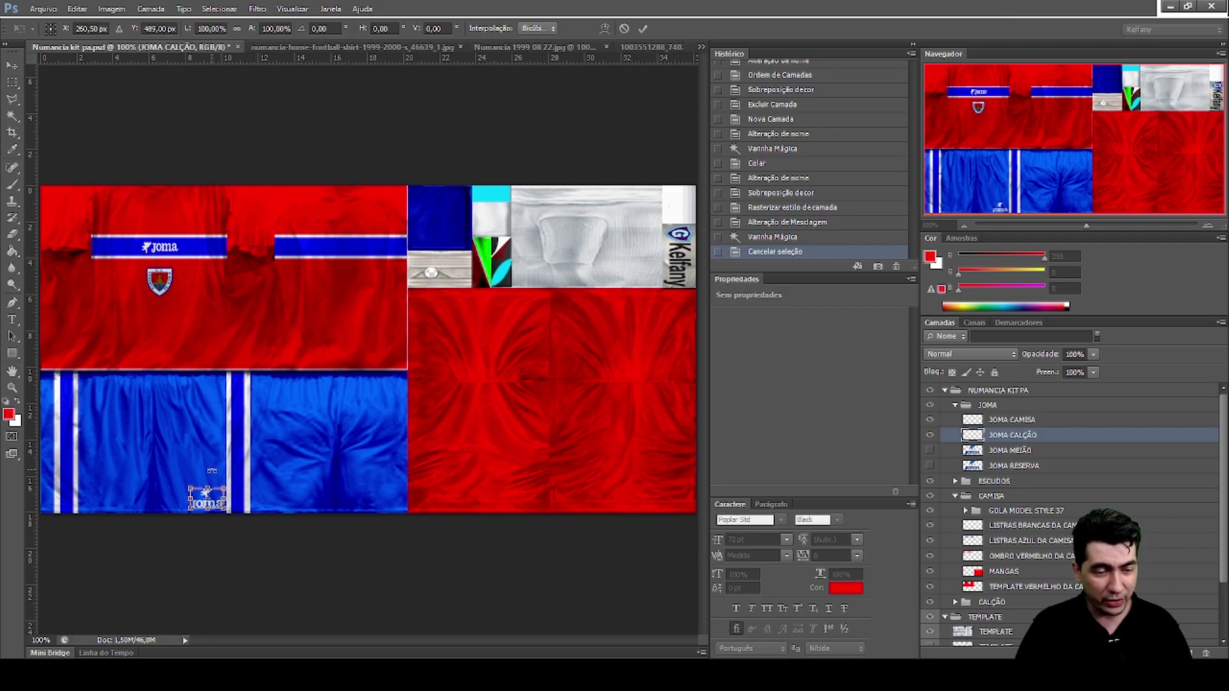
left_click_drag(190, 512, 194, 510)
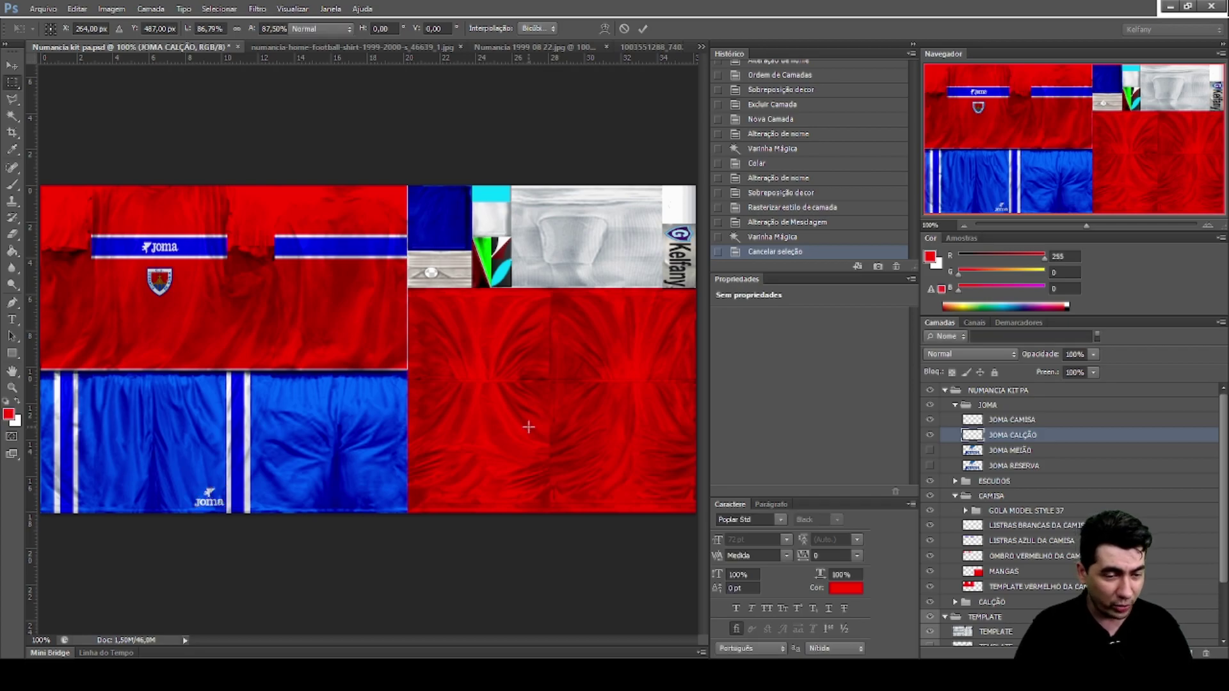
key("Return")
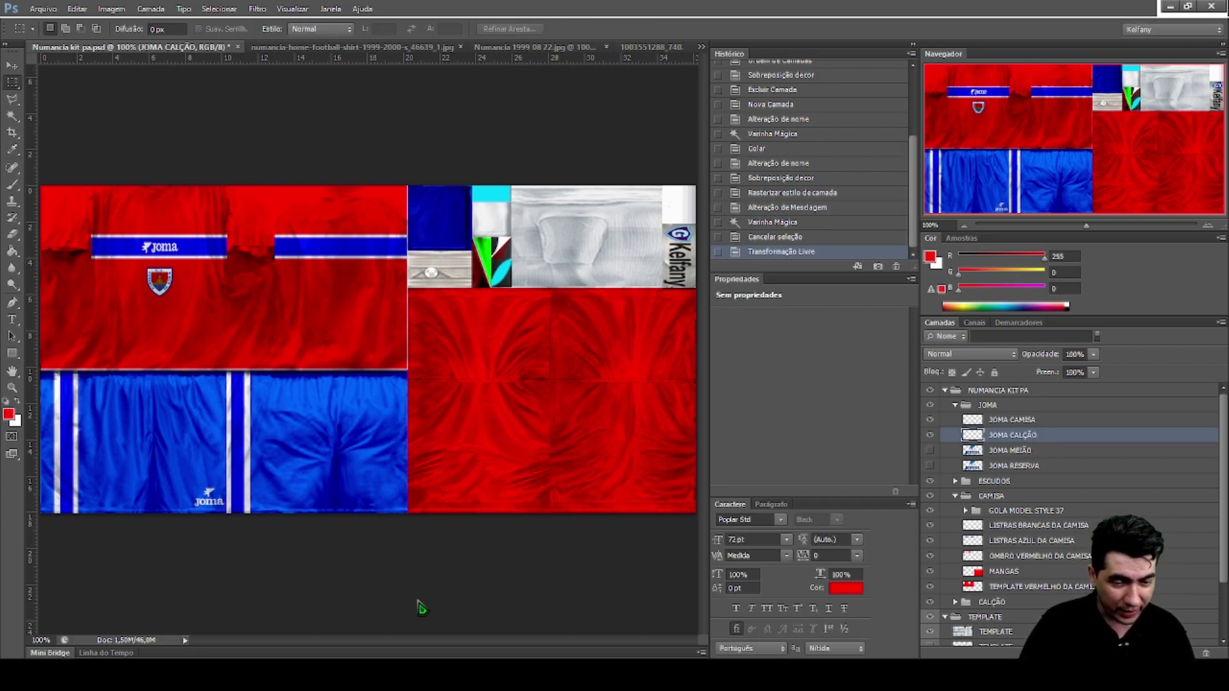
Nudge the Joma logo on the shorts 2 px to the left with Free Transform
key("ctrl+t")
key("Left")
key("Left")
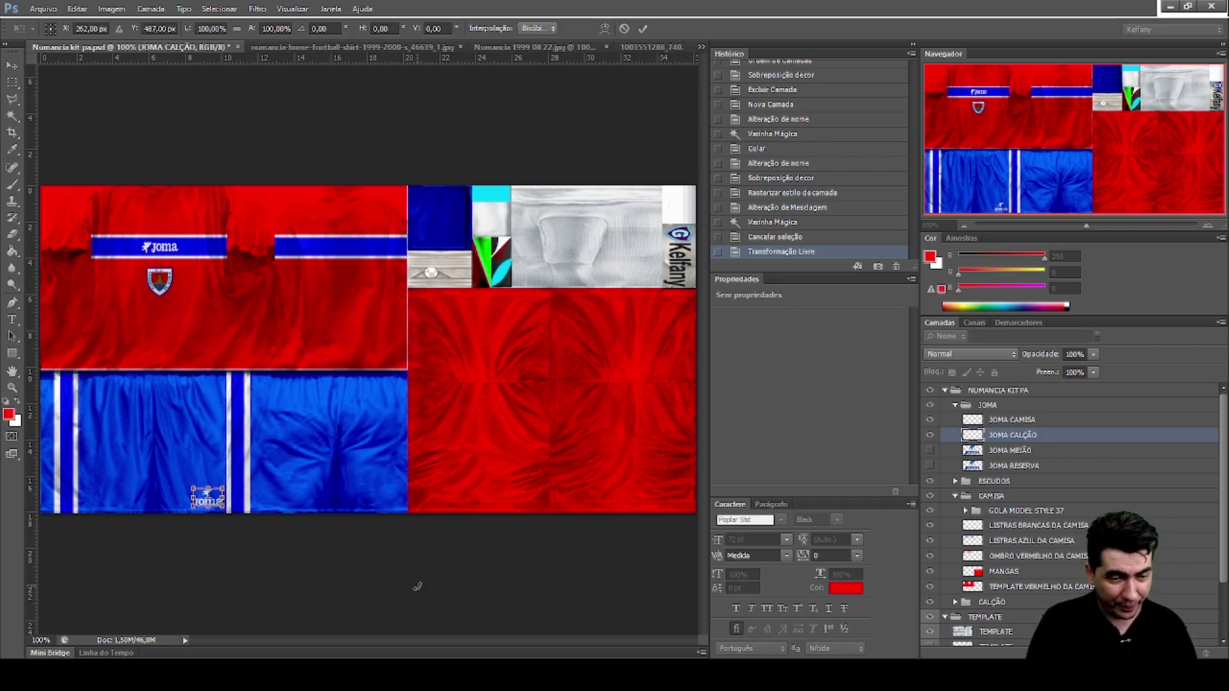
key("Return")
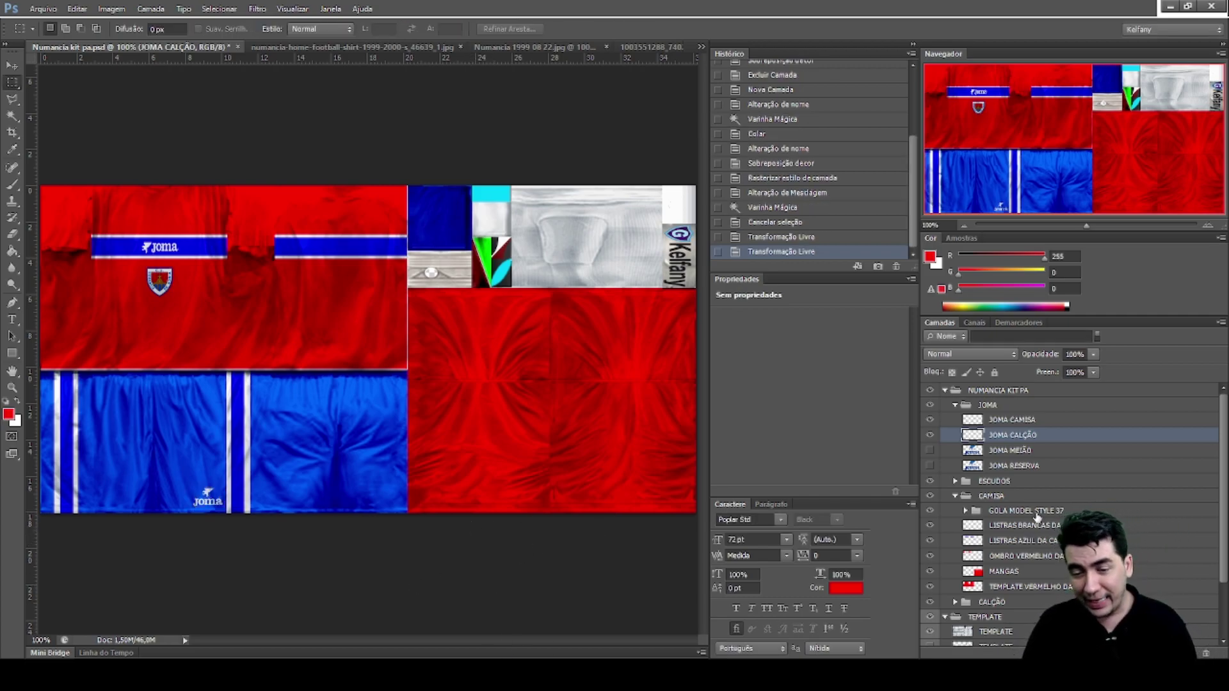
Filter the layers by the name CALÇÃO and rasterize the TEMPLATE CALÇÃO layer's Color Overlay style
scroll(1039, 517, "down", 3)
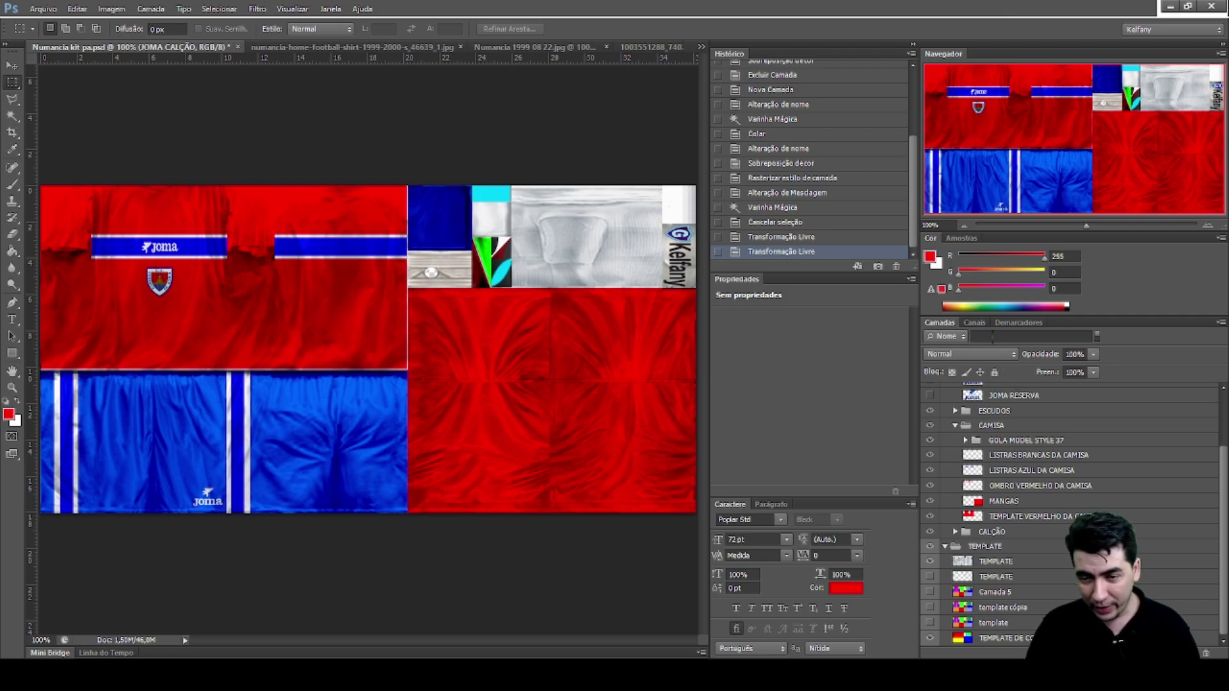
left_click(993, 335)
type("CALÇÃO")
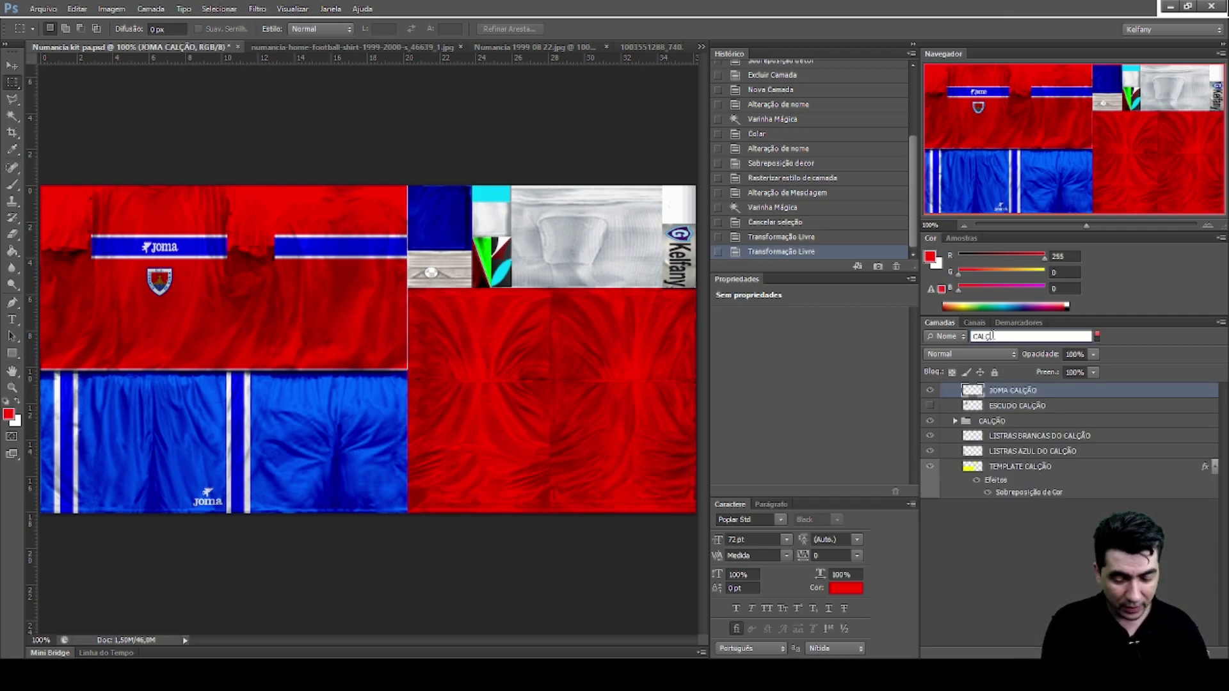
double_click(1009, 468)
key("Return")
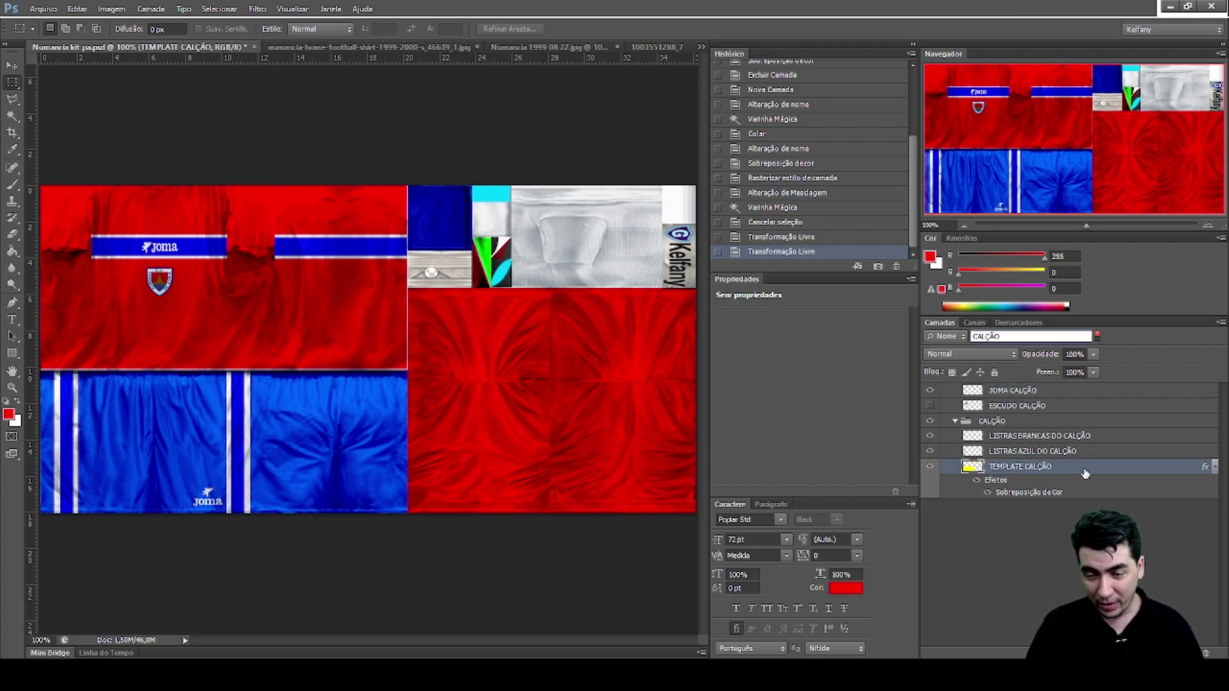
key("space")
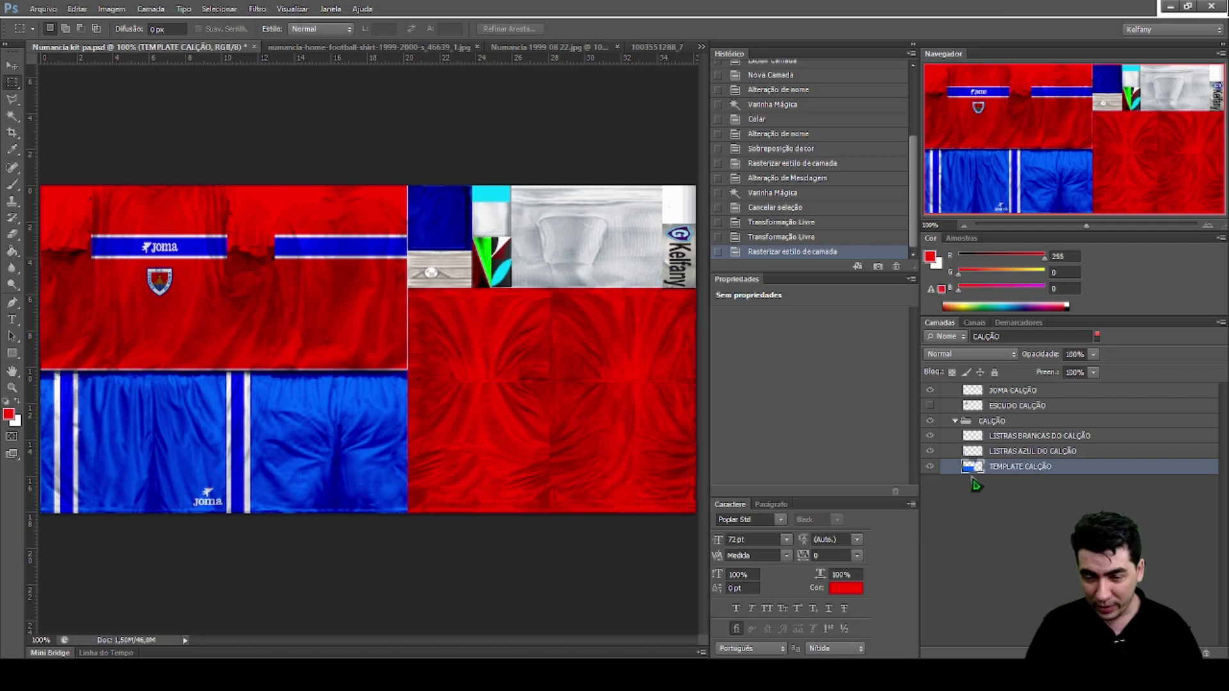
key("space")
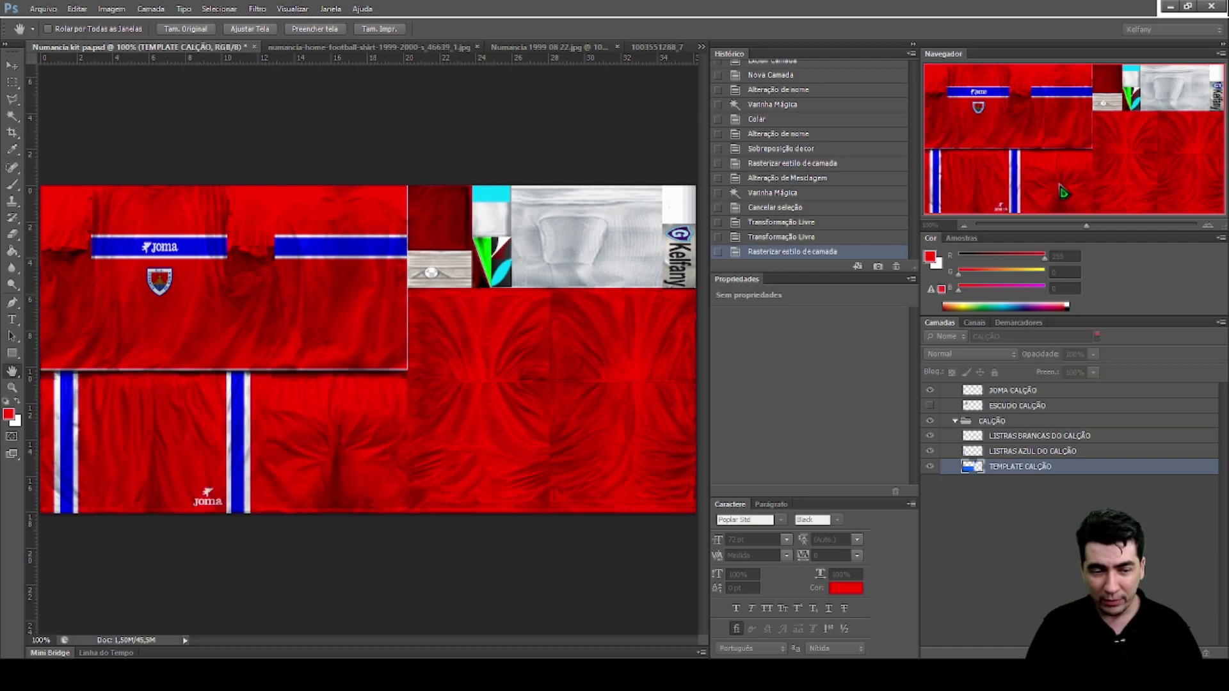
key("i")
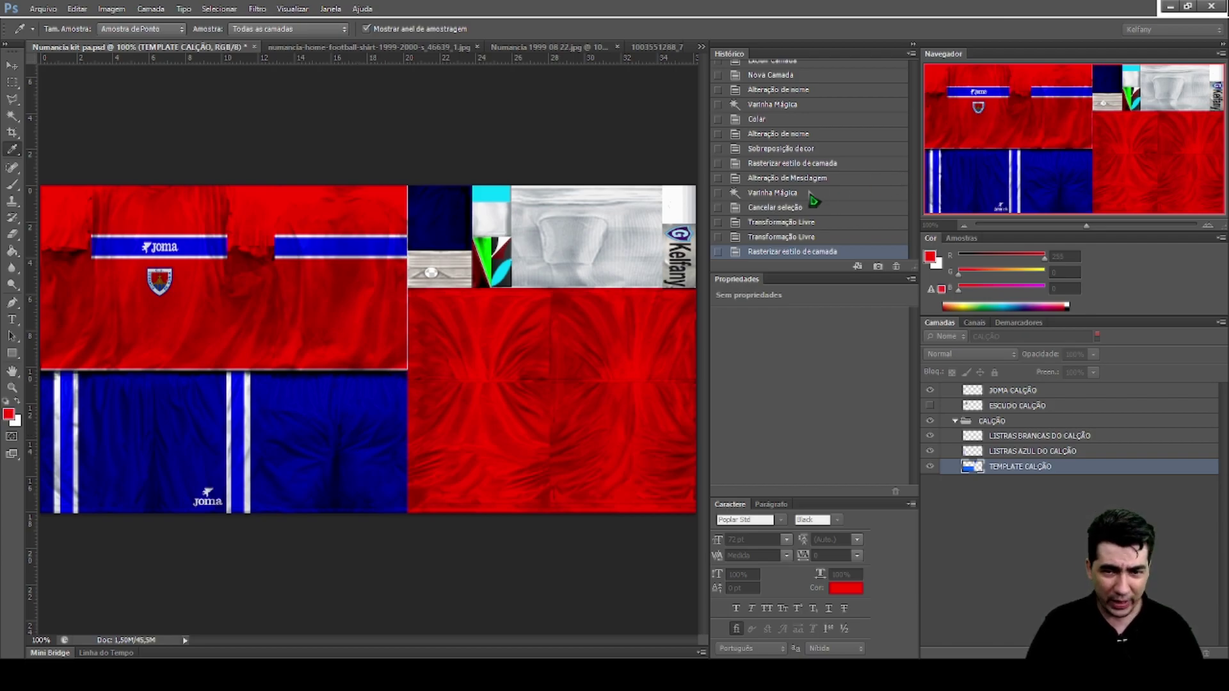
key("m")
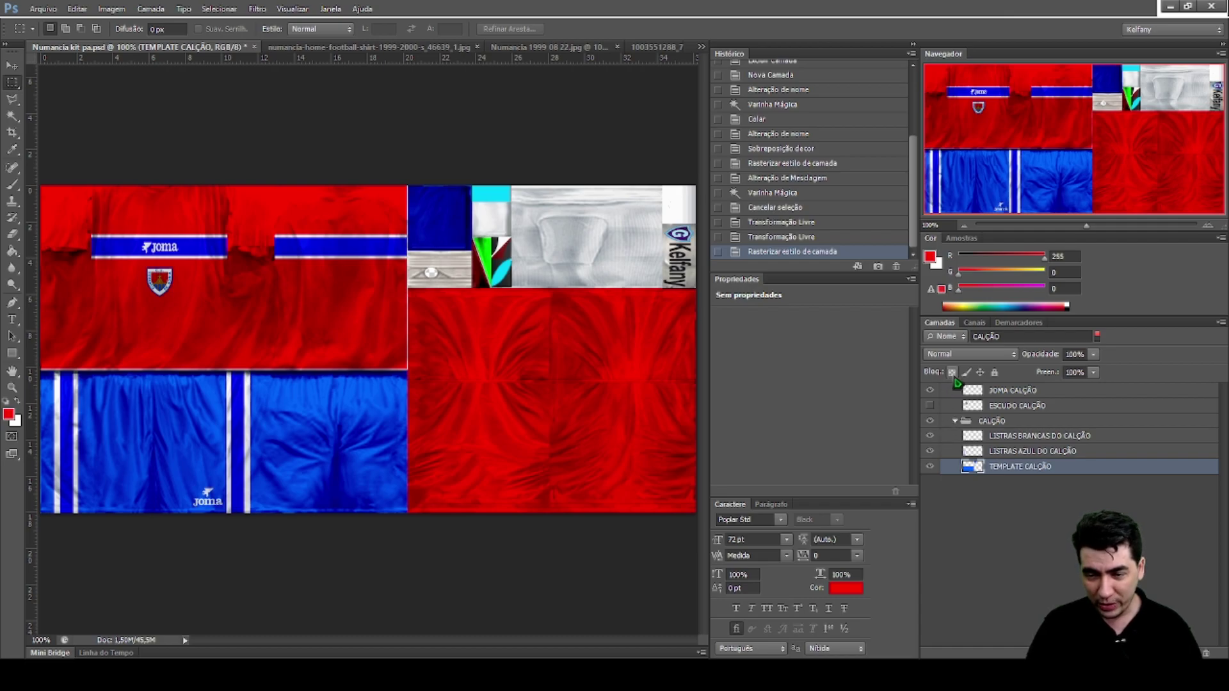
Clear the layer name filter and hide the TEMPLATE group so only the flat kit colours show
left_click(1027, 339)
key("BackSpace")
key("BackSpace")
key("BackSpace")
key("BackSpace")
key("BackSpace")
key("BackSpace")
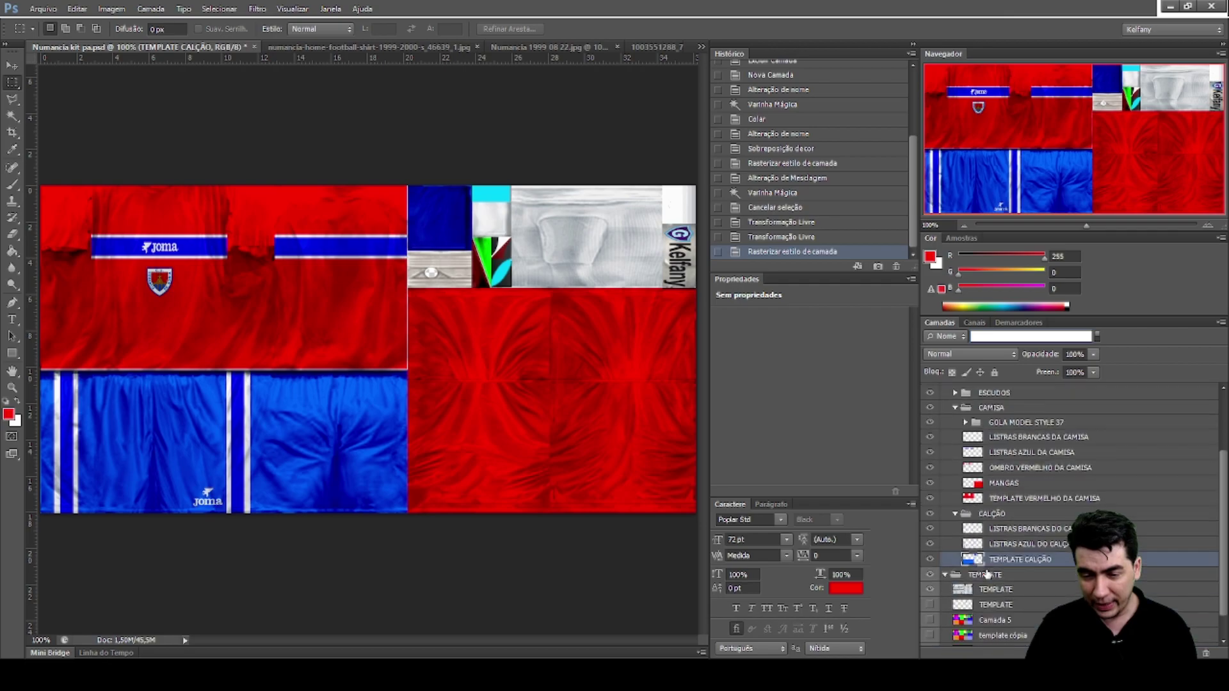
scroll(986, 574, "down", 1)
left_click(930, 548)
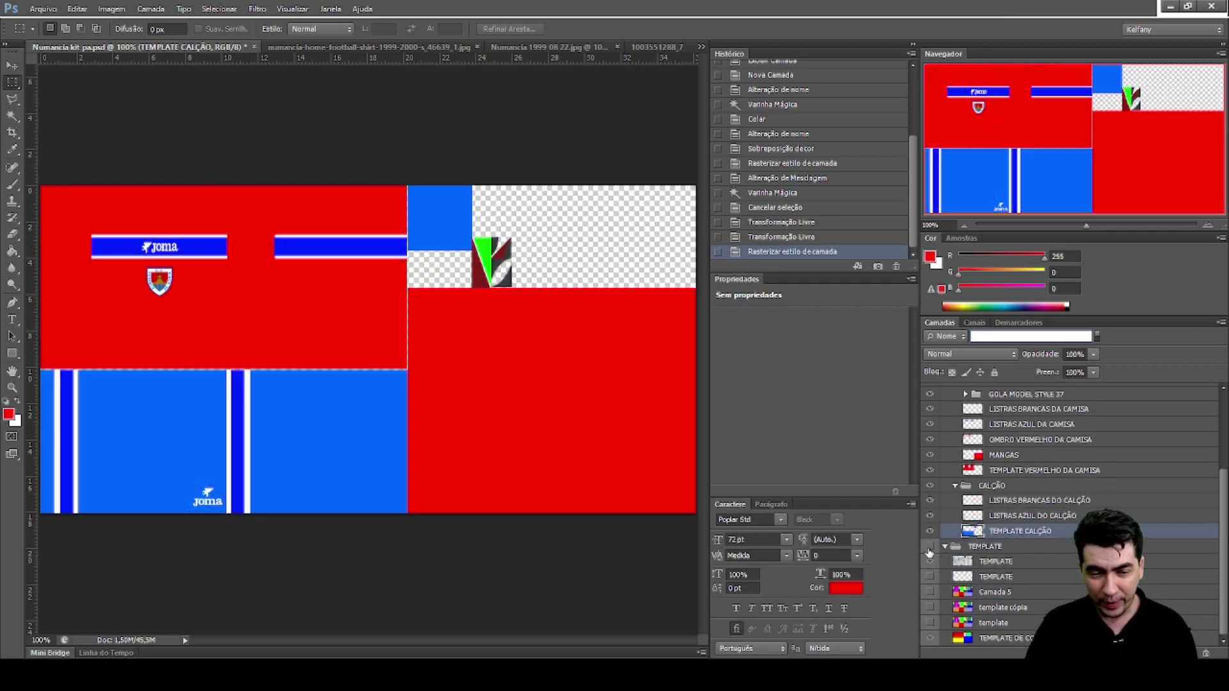
scroll(1060, 540, "up", 1)
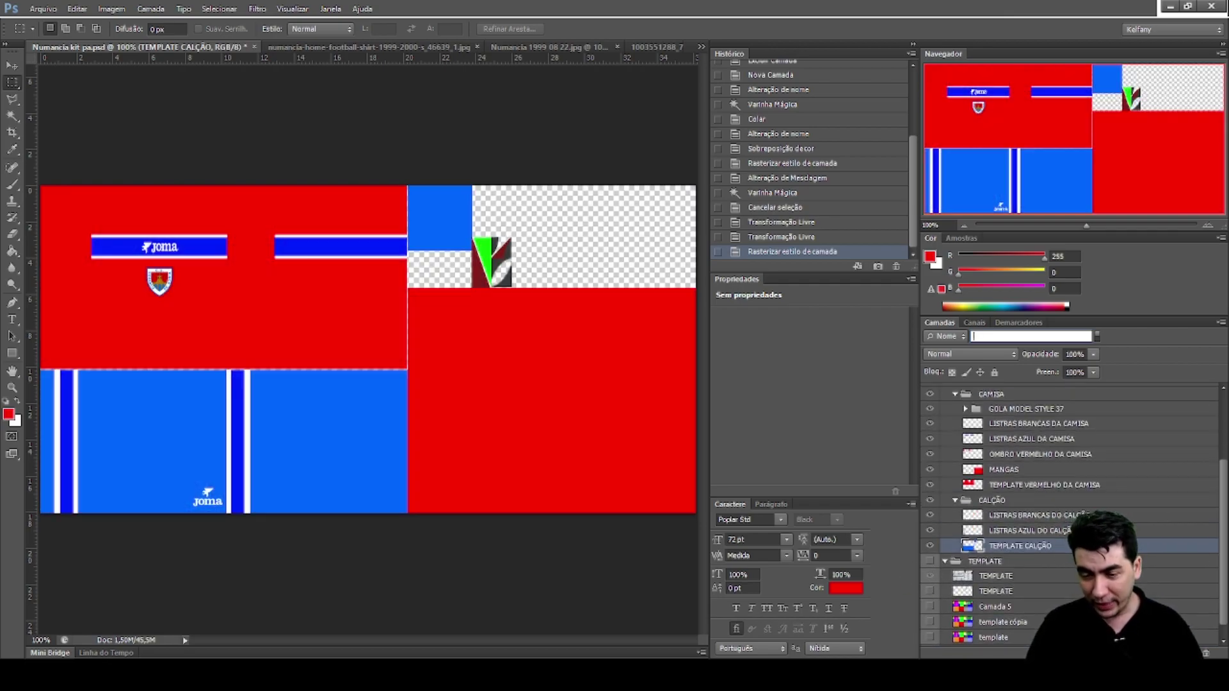
Recolour the TEMPLATE CALÇÃO layer a lighter blue with a rasterized Color Overlay, and show the TEMPLATE group again
key("h")
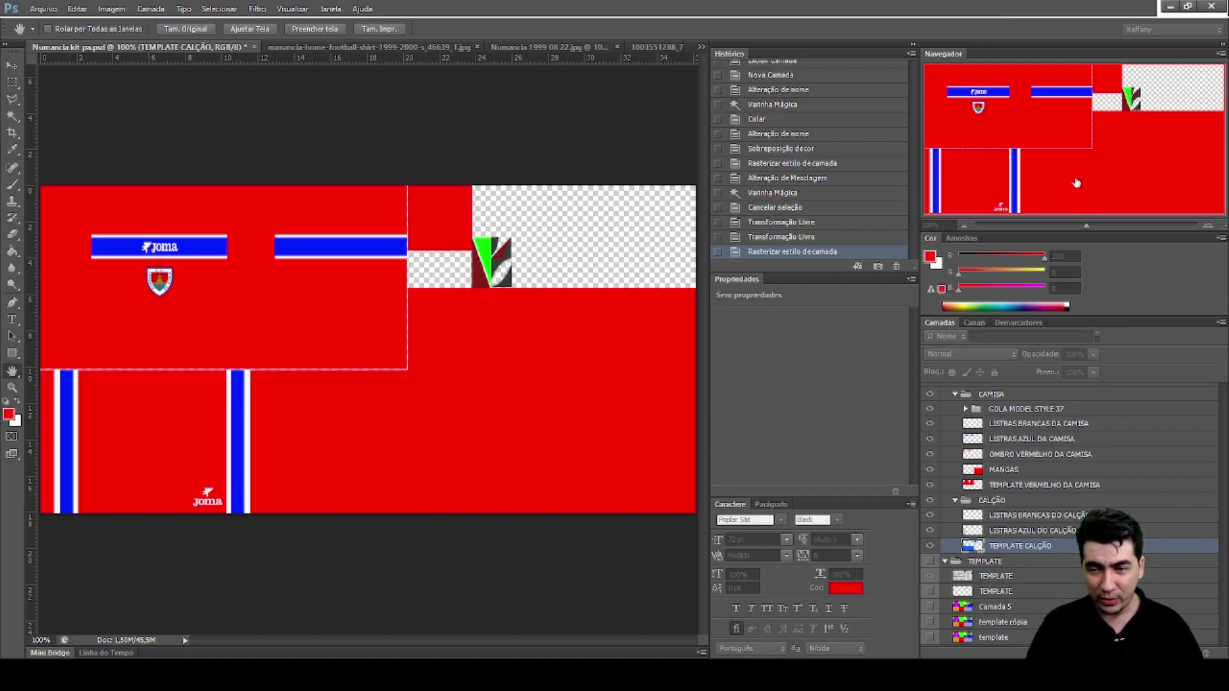
key("i")
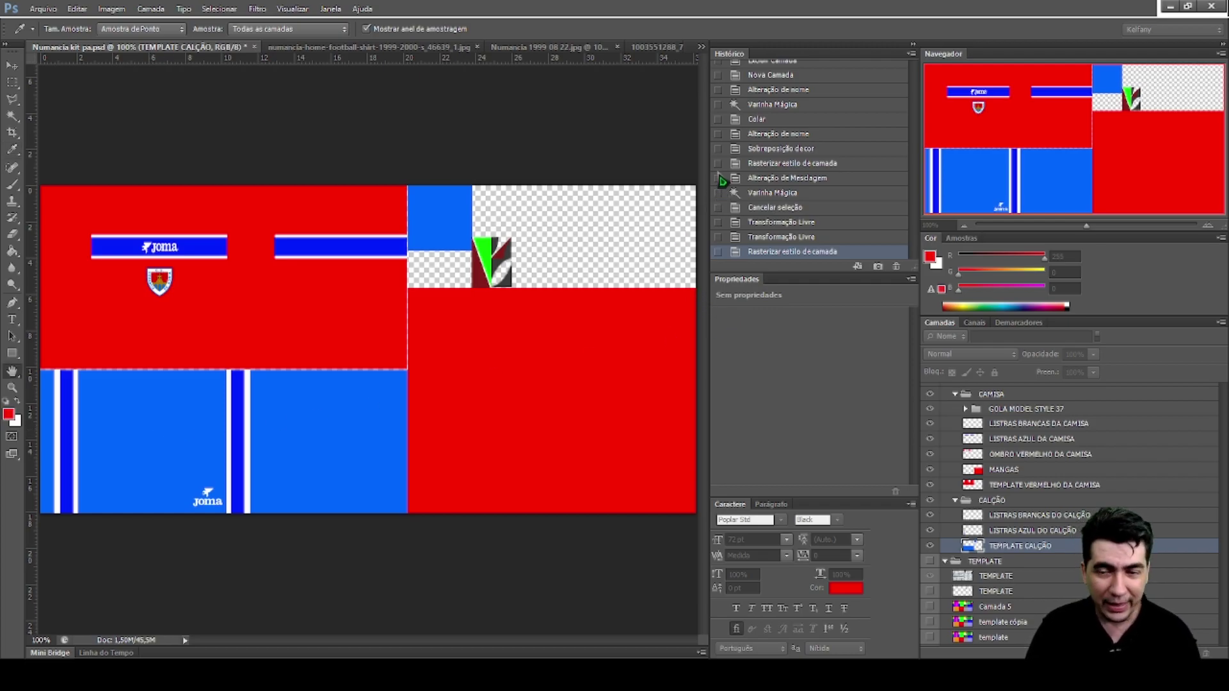
key("h")
key("i")
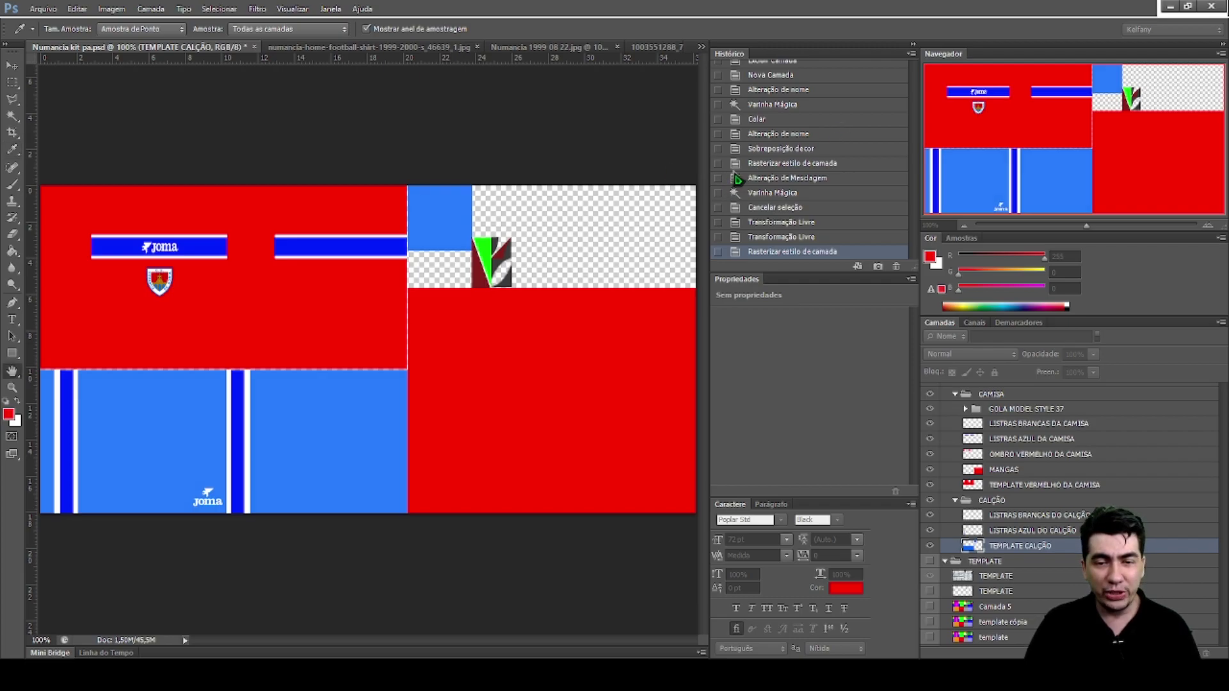
key("m")
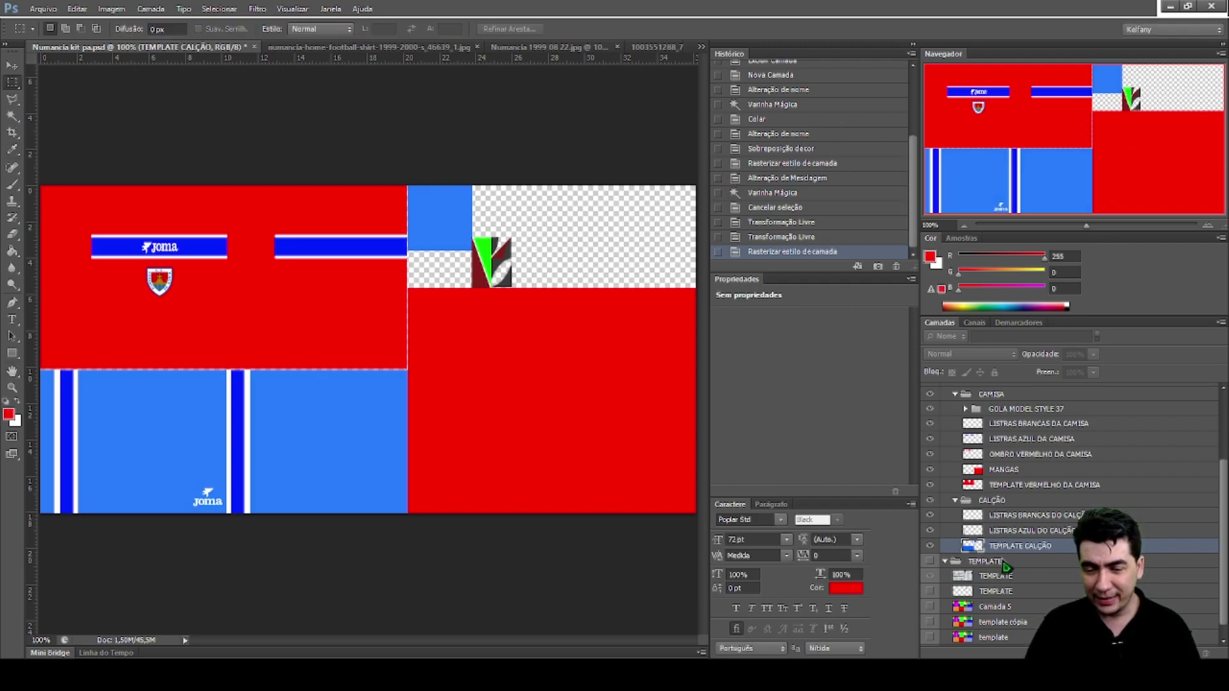
left_click_drag(1007, 562, 1010, 550)
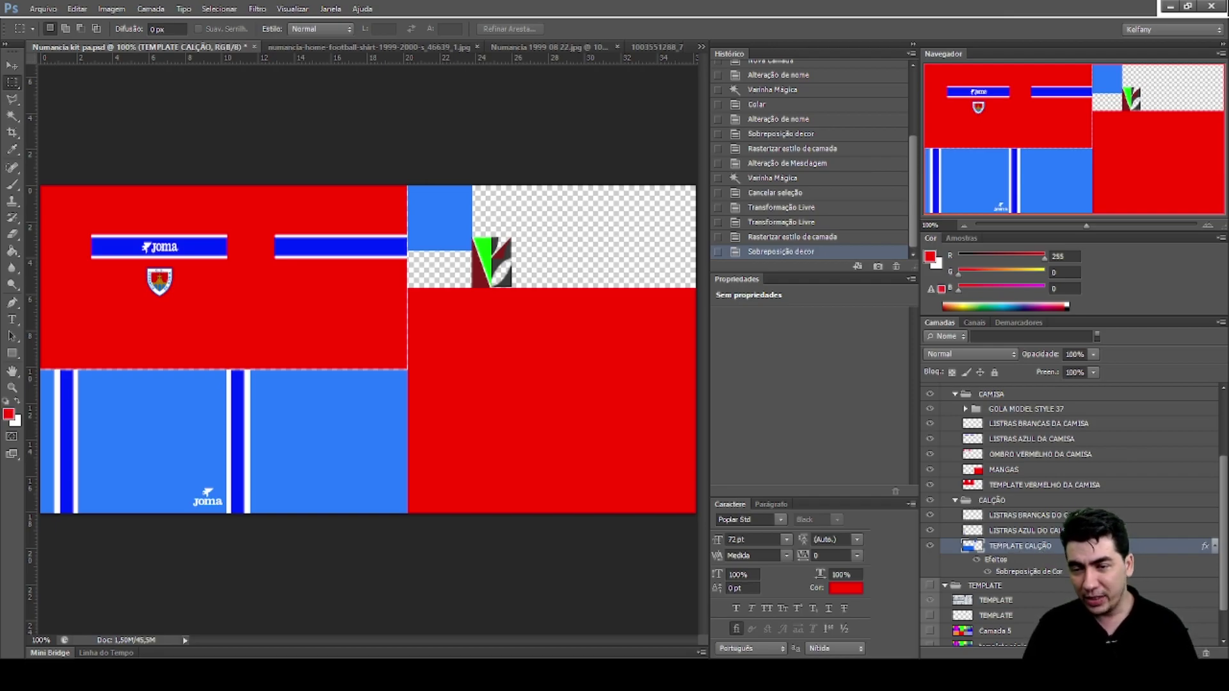
key("F2")
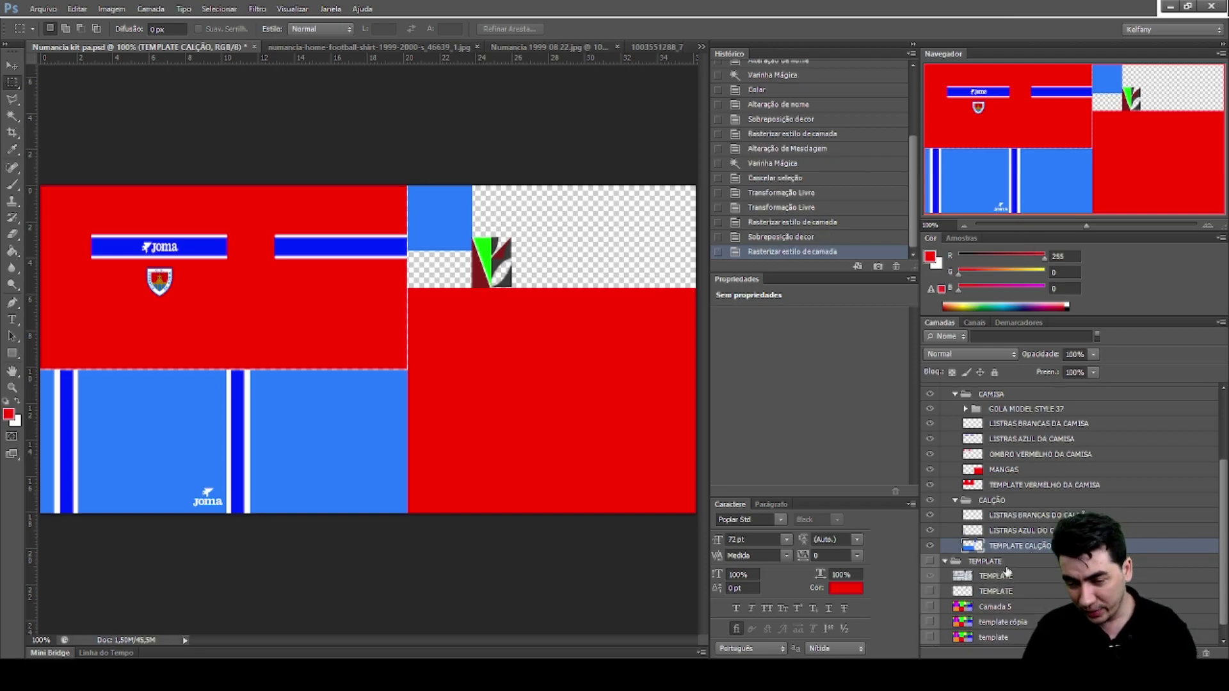
left_click(930, 561)
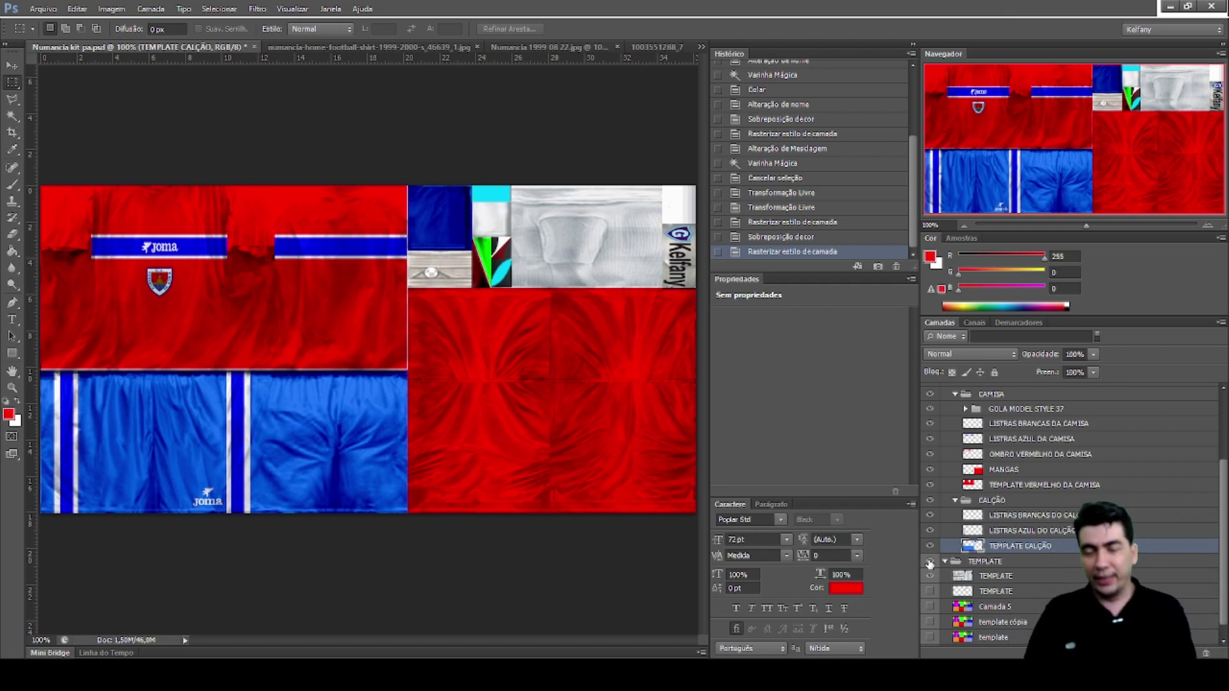
scroll(931, 562, "down", 1)
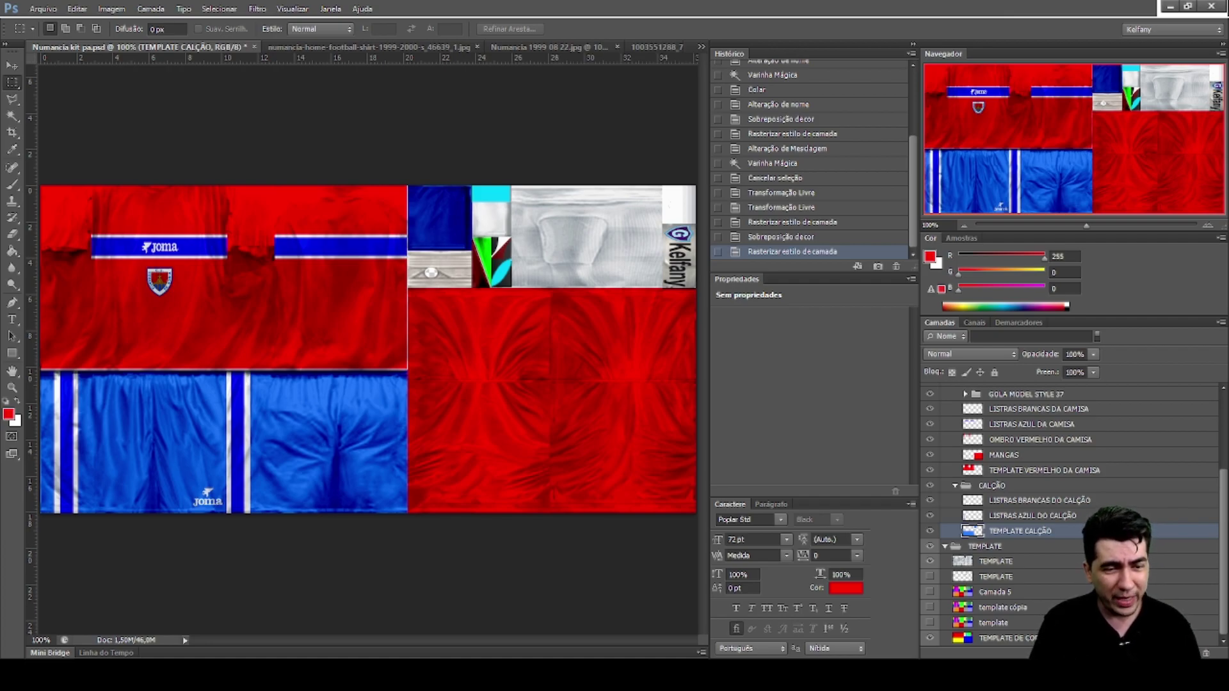
Check the kit colours in the Numancia 1999 08 22.jpg team photo
key("ctrl+Tab")
key("ctrl+Tab")
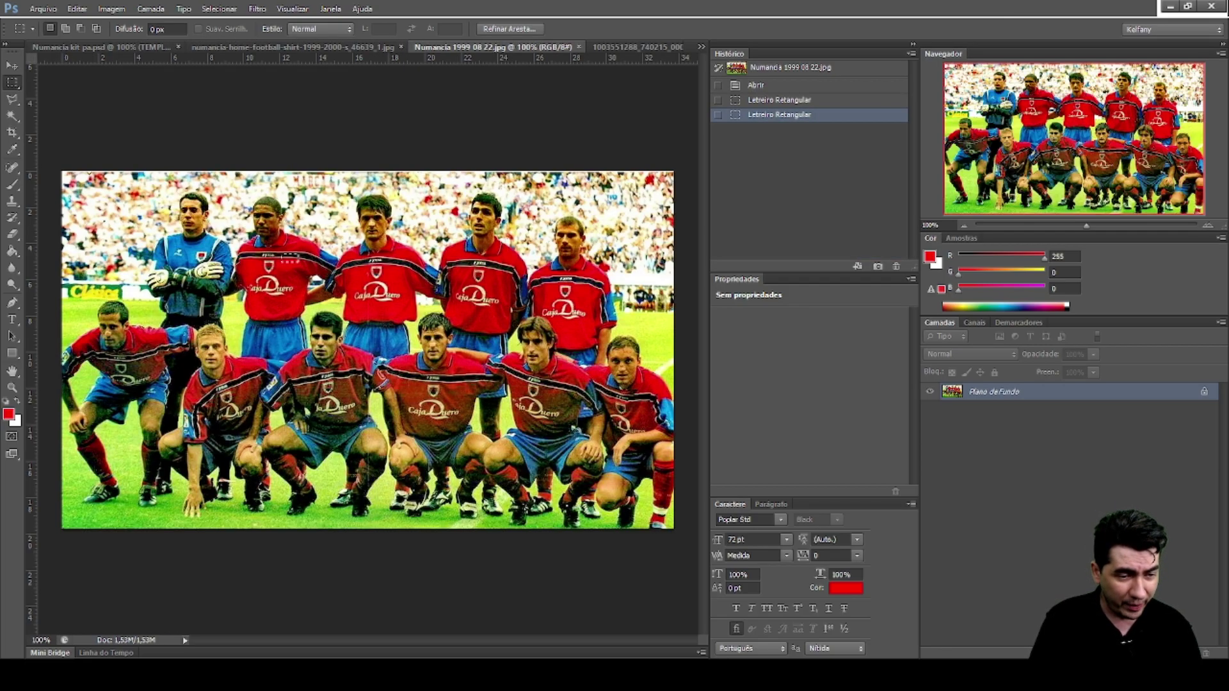
key("ctrl+shift+Tab")
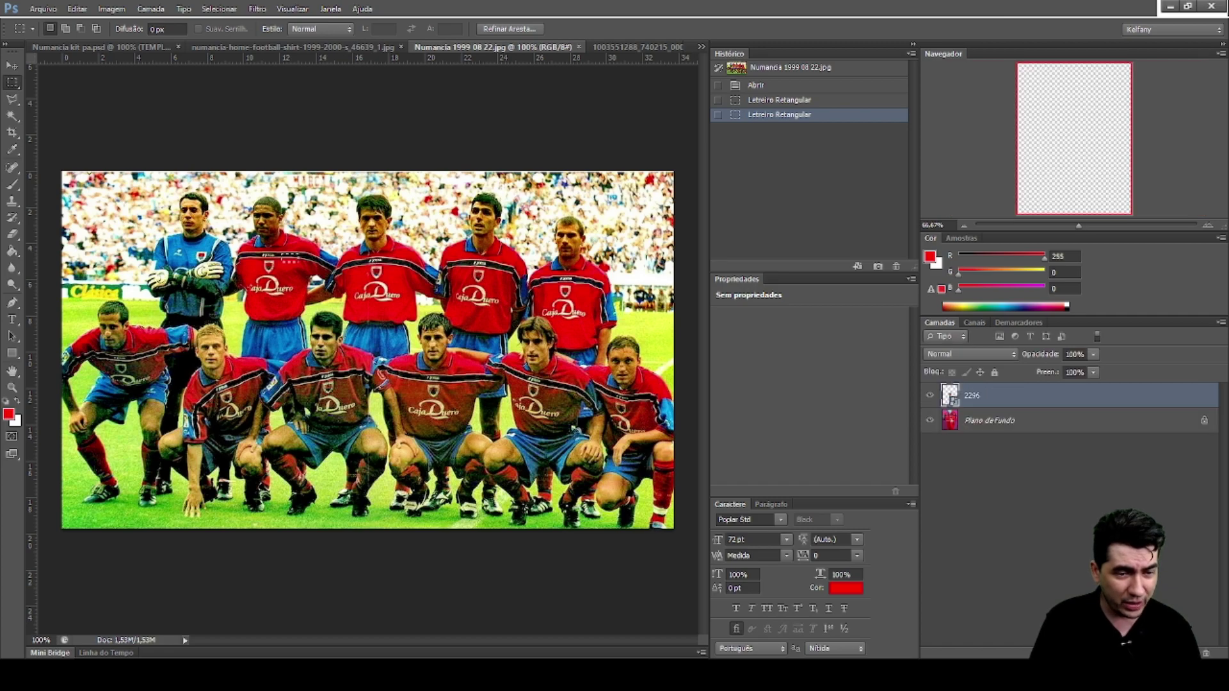
key("ctrl+shift+Tab")
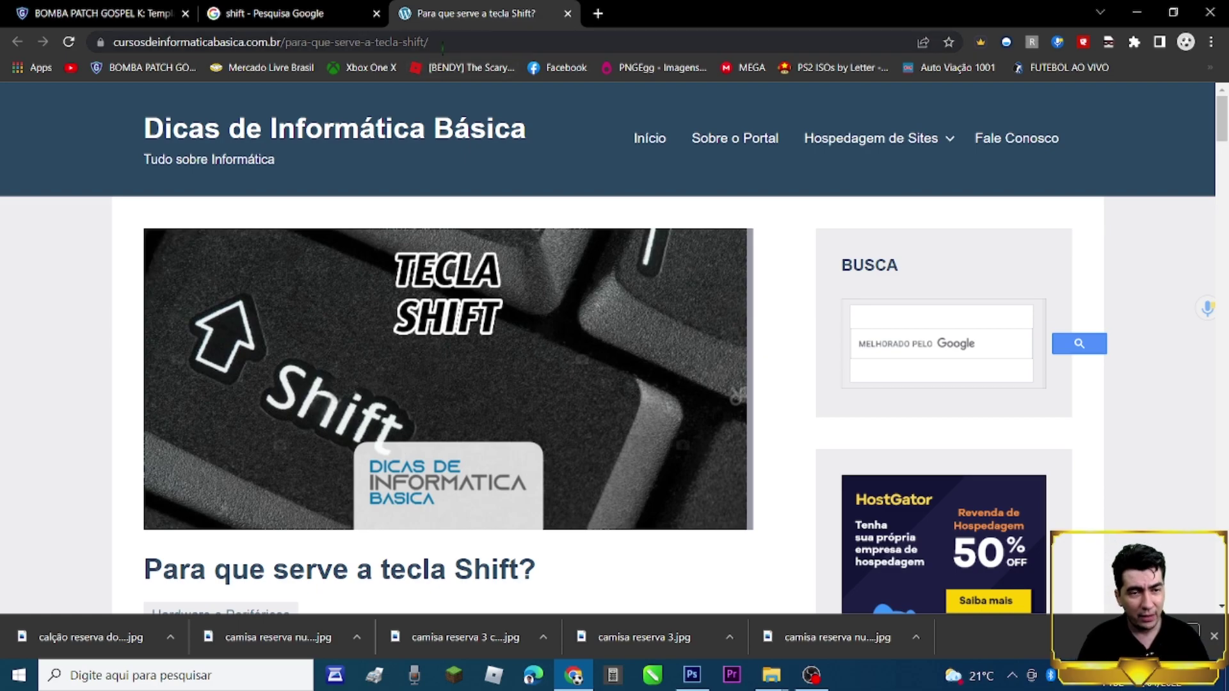
Switch to Chrome and search Google Images for "numancia 2000" to browse reference photos of the kits
left_click(443, 44)
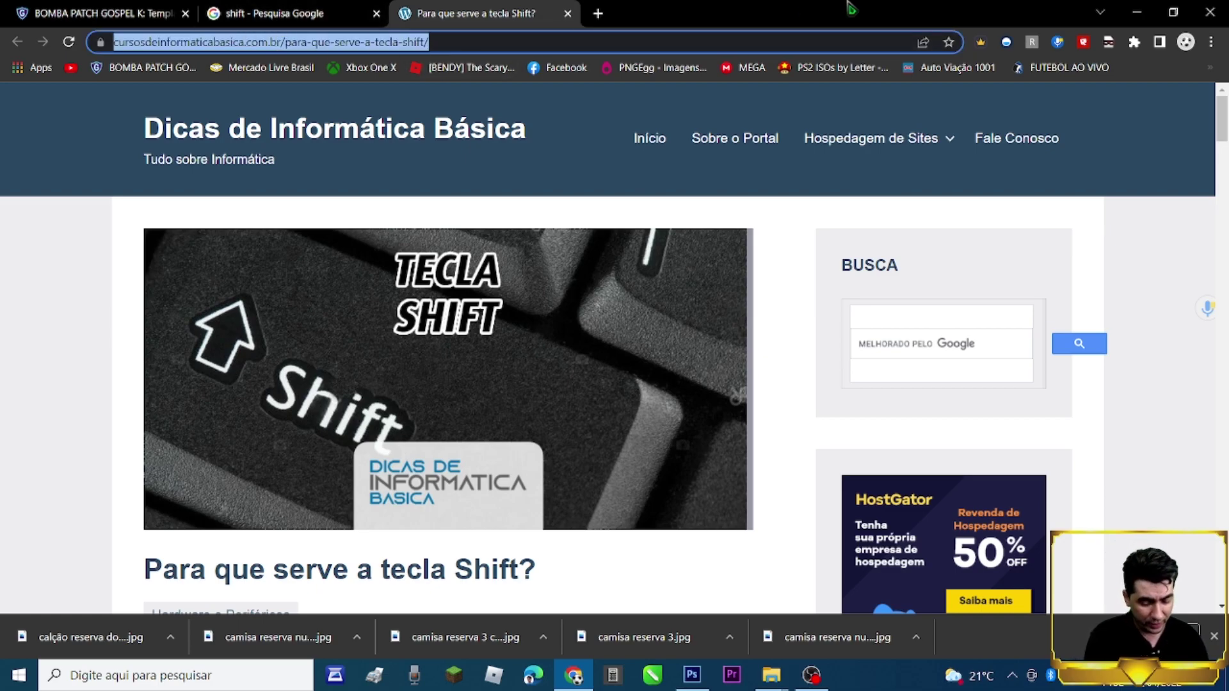
type("NUMA")
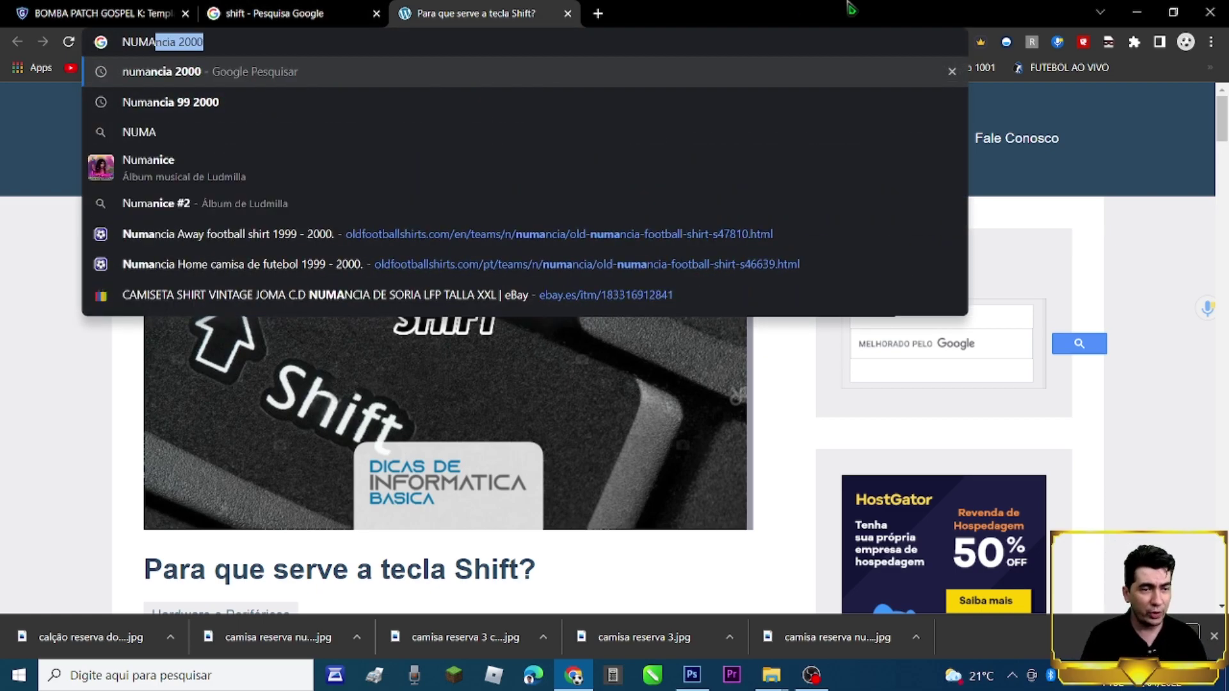
key("Return")
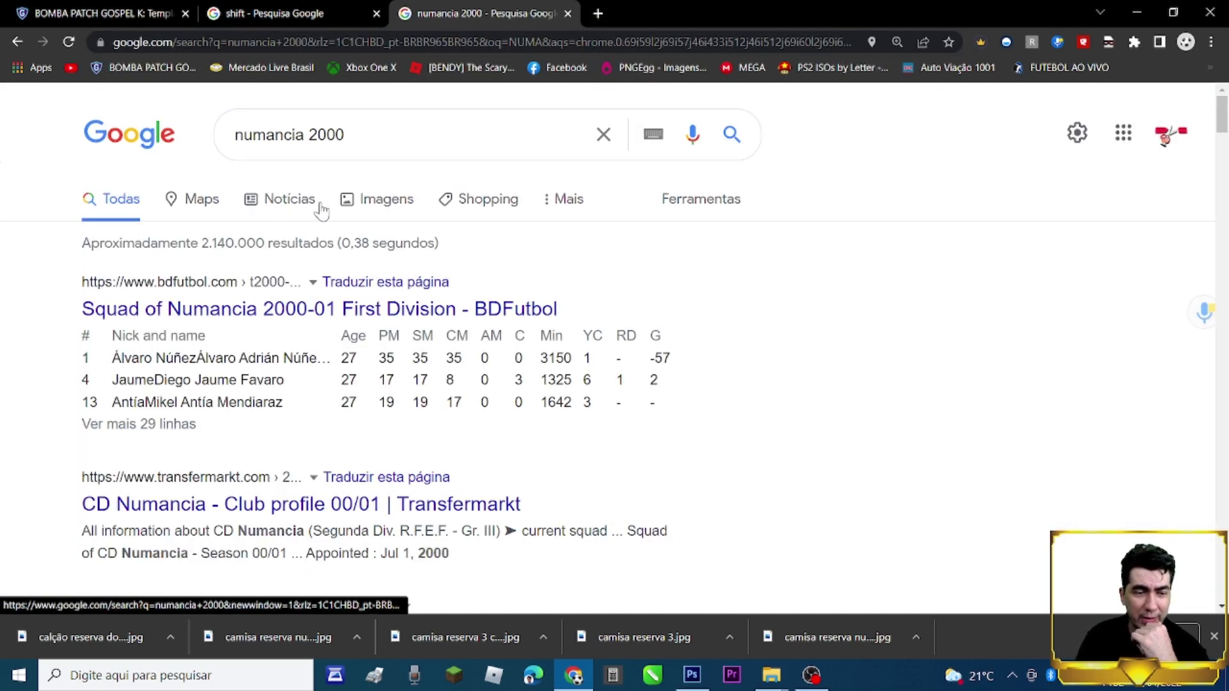
left_click(384, 204)
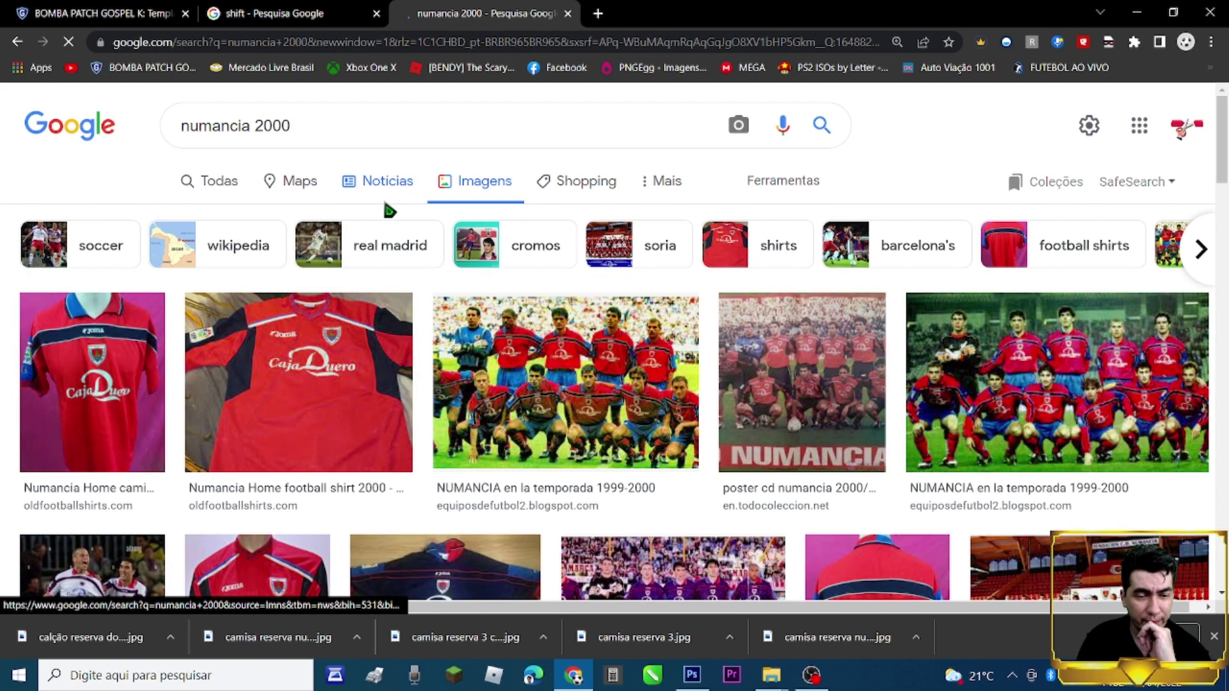
scroll(471, 314, "down", 6)
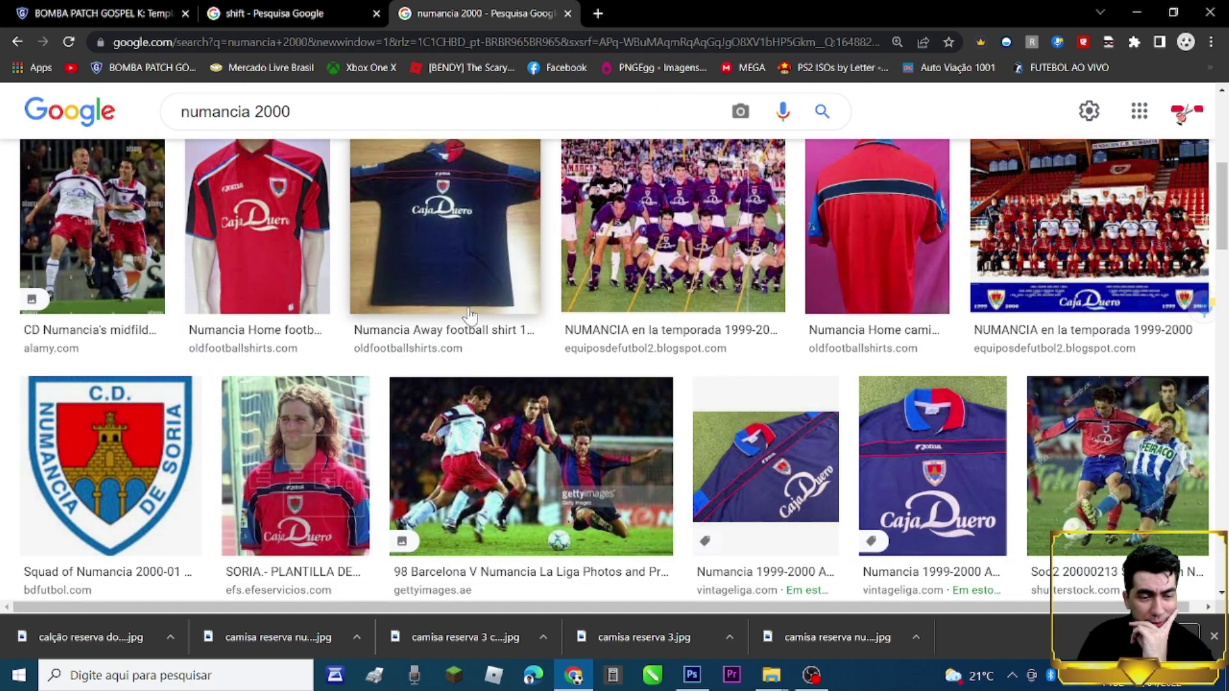
Open the Alamy photo of two players in white shirts and red shorts in a new tab and examine it enlarged
left_click(59, 208)
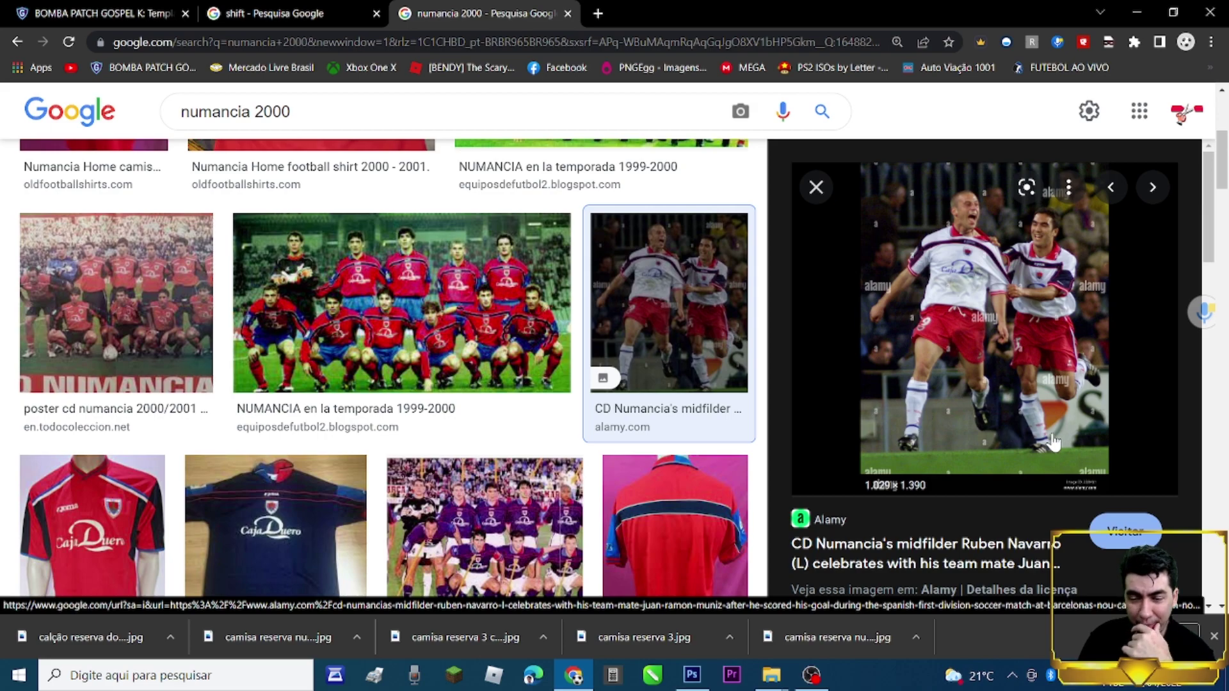
right_click(1119, 542)
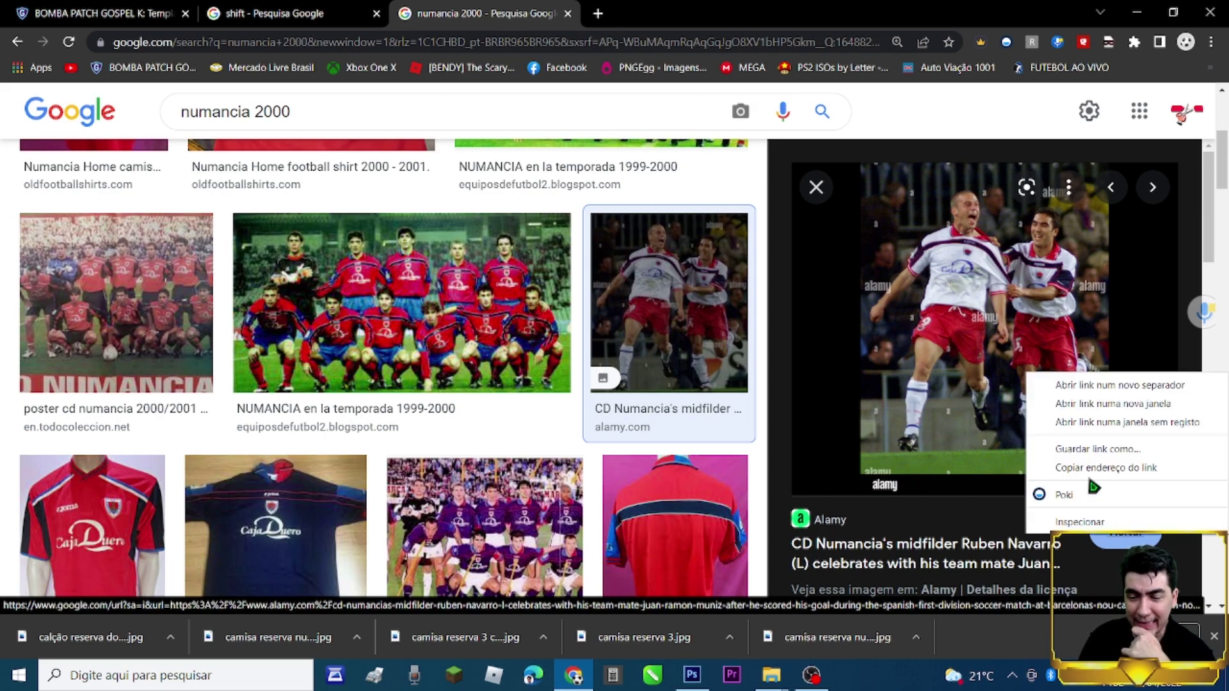
left_click(1059, 376)
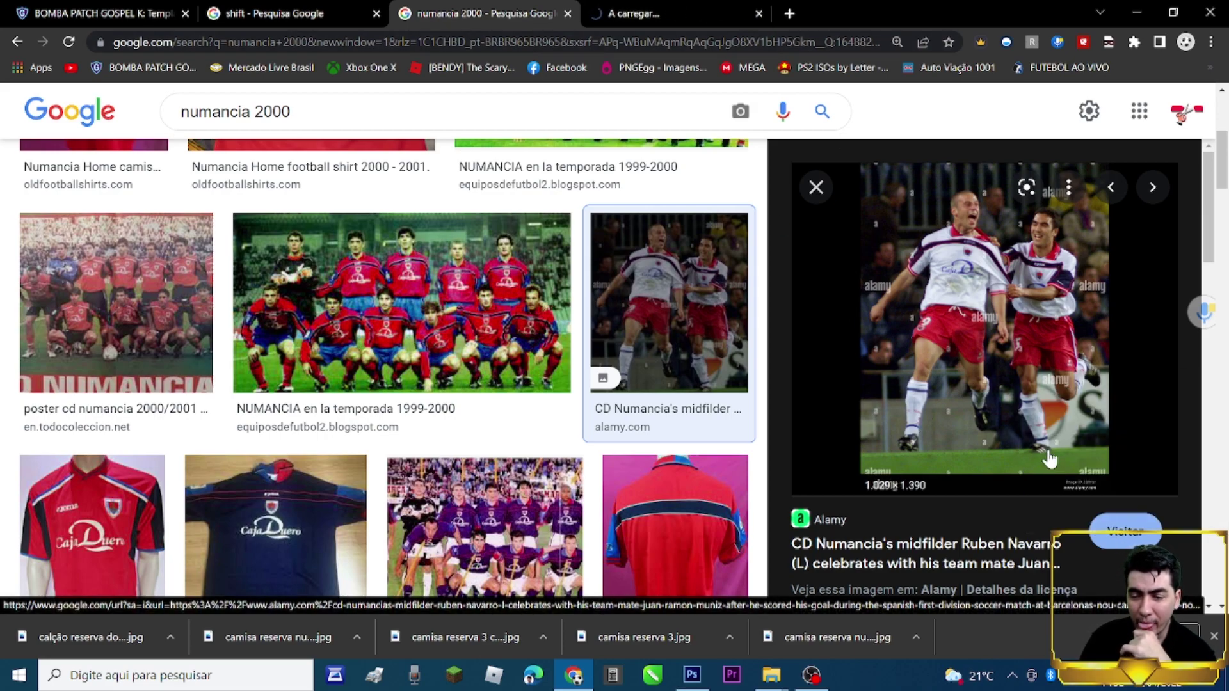
left_click(690, 12)
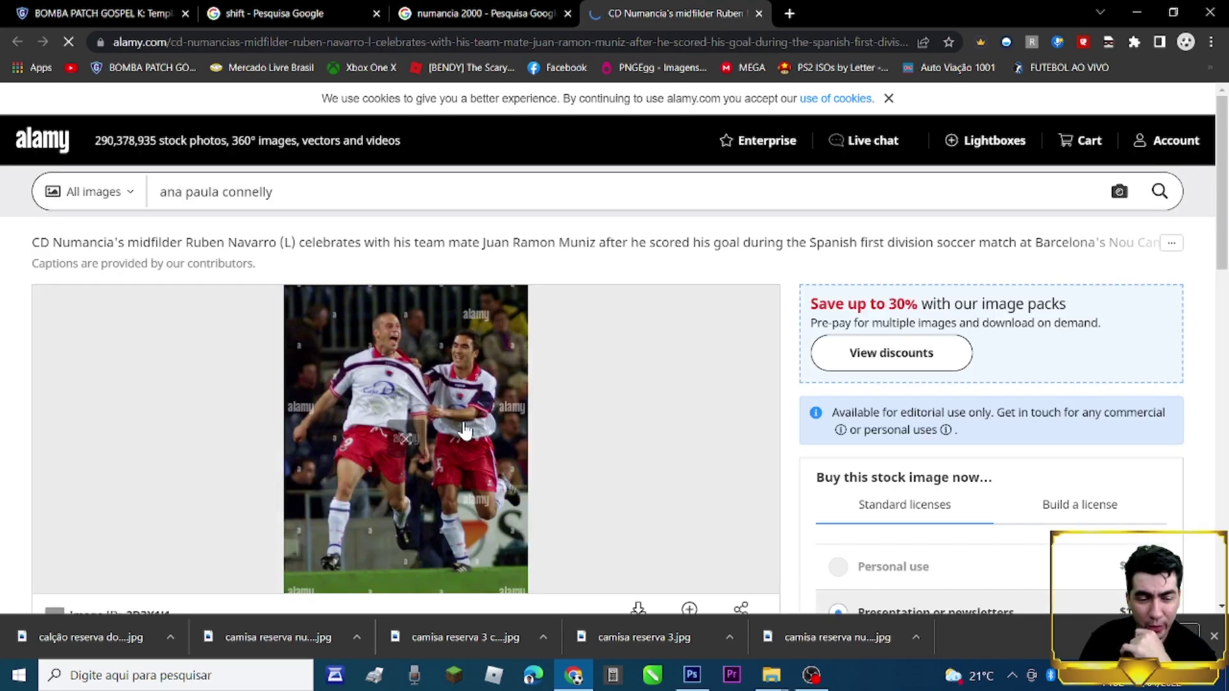
scroll(406, 429, "down", 1)
left_click(406, 359)
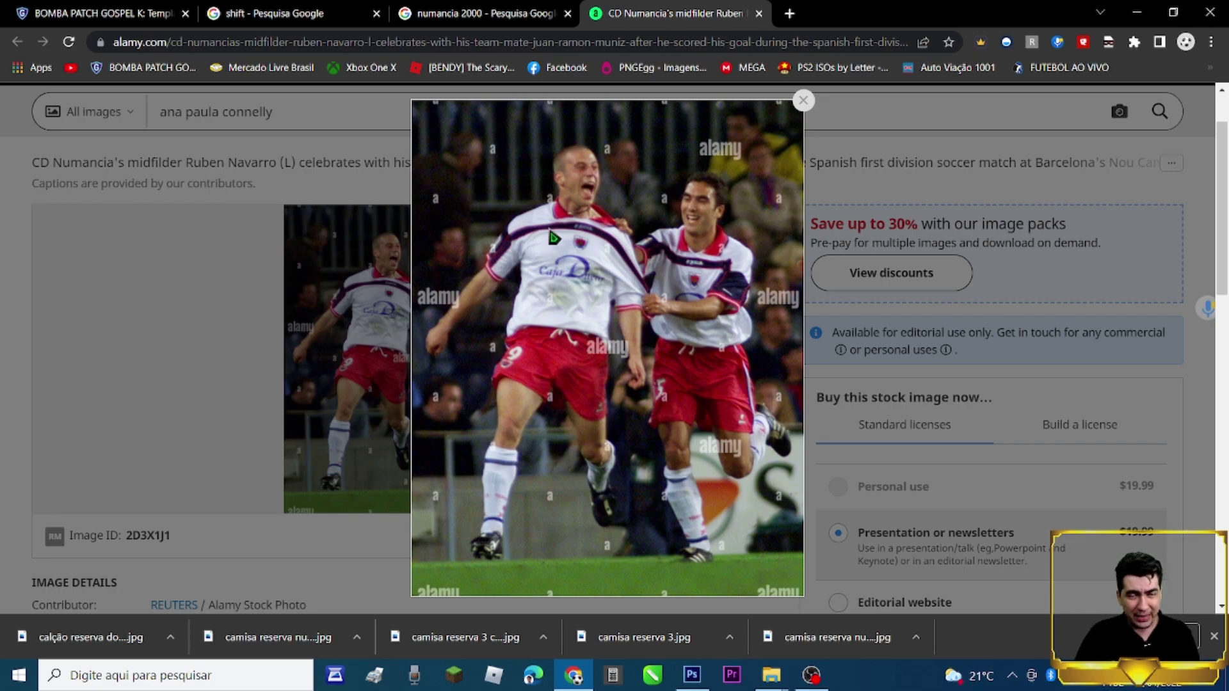
left_click(471, 11)
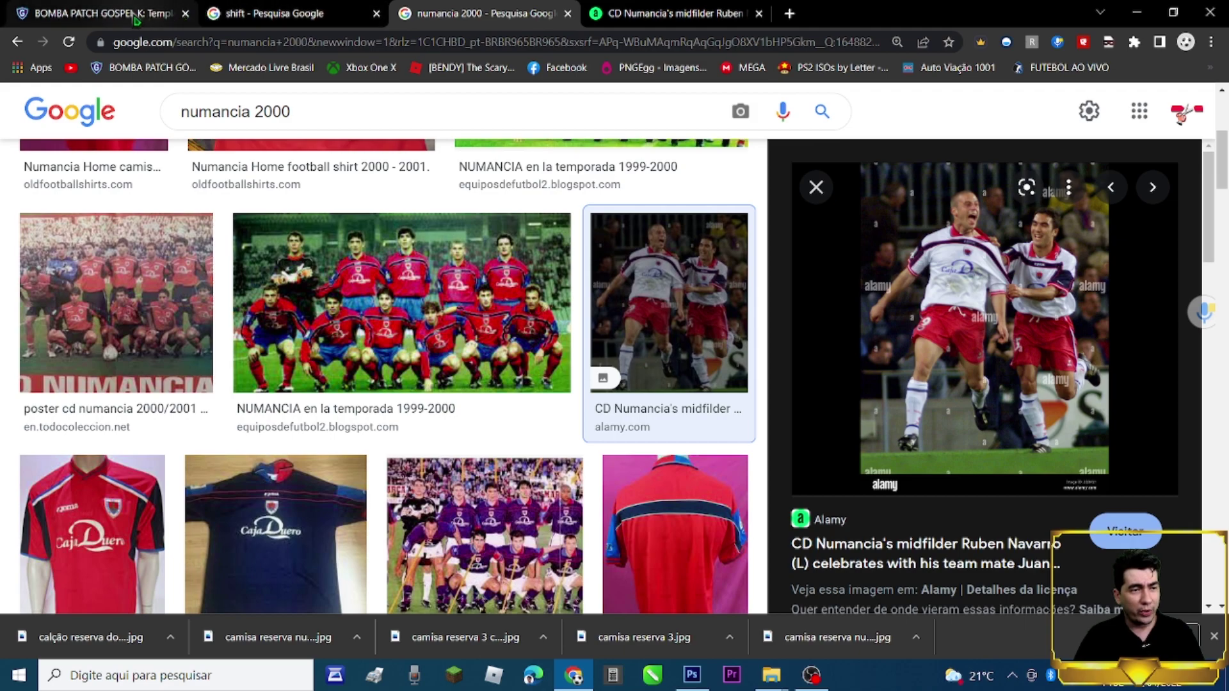
left_click(106, 12)
Switch to Photoshop and select the LISTRAS AZUL DA CAMISA and LISTRAS BRANCAS DA CAMISA layers together
left_click(692, 676)
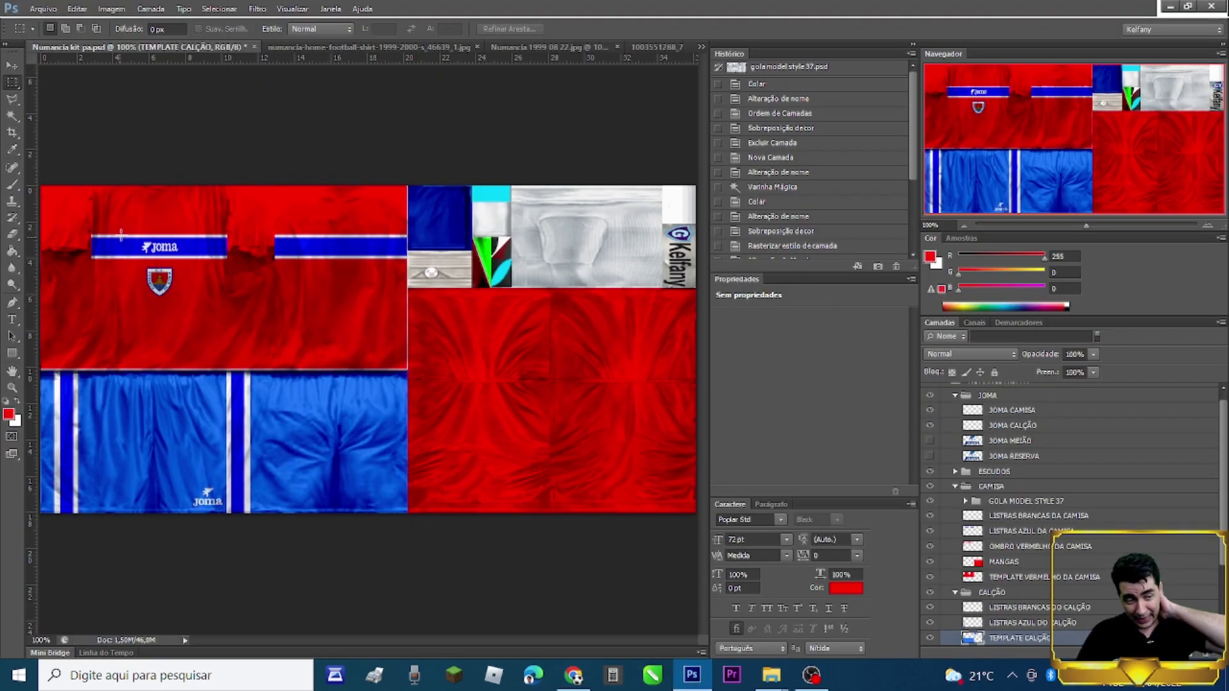
left_click_drag(115, 230, 190, 262)
left_click(1050, 471)
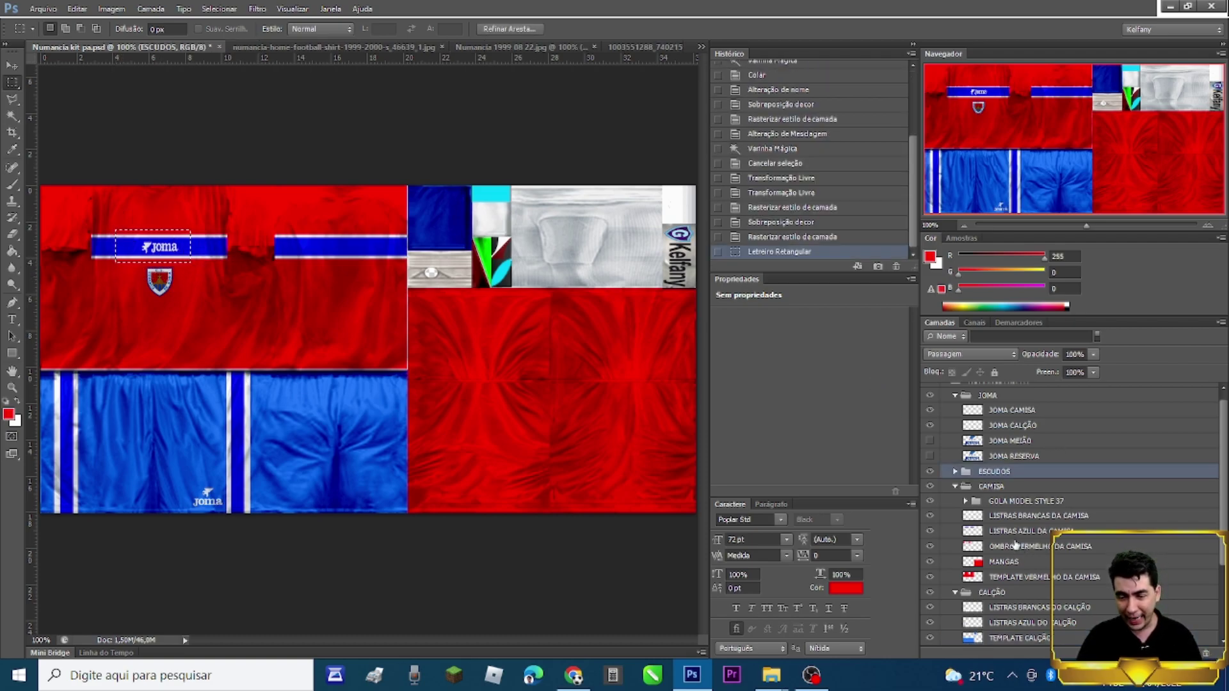
left_click(1014, 532)
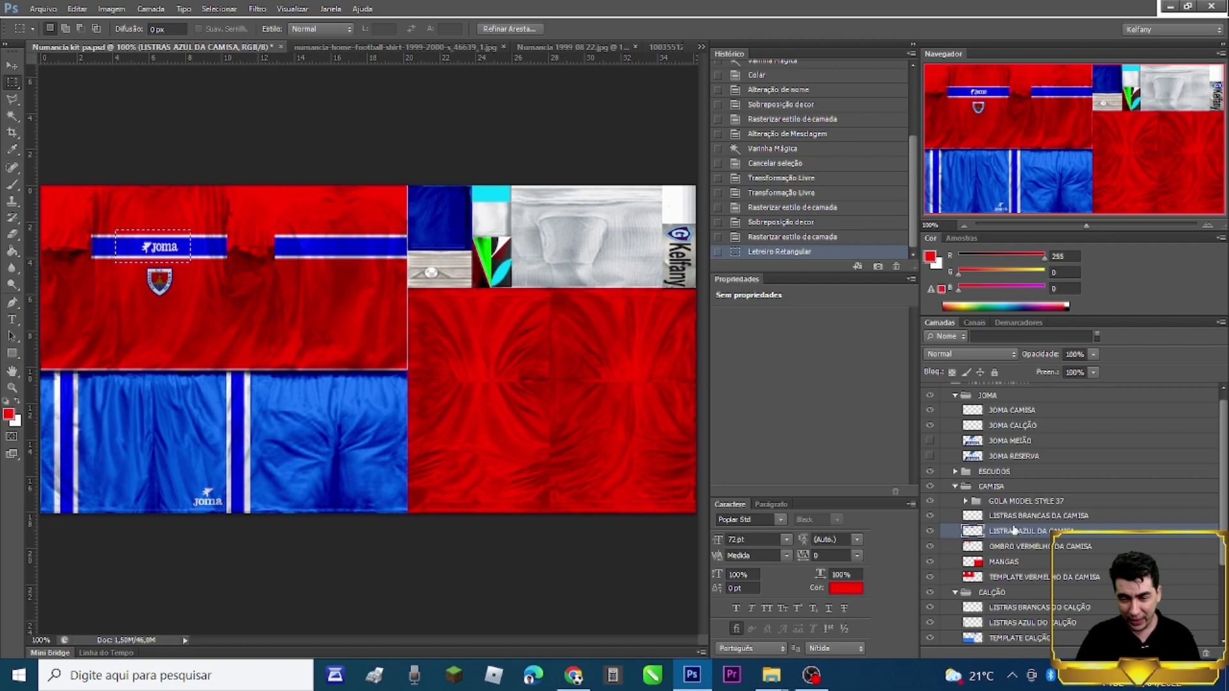
left_click(1011, 517, "ctrl")
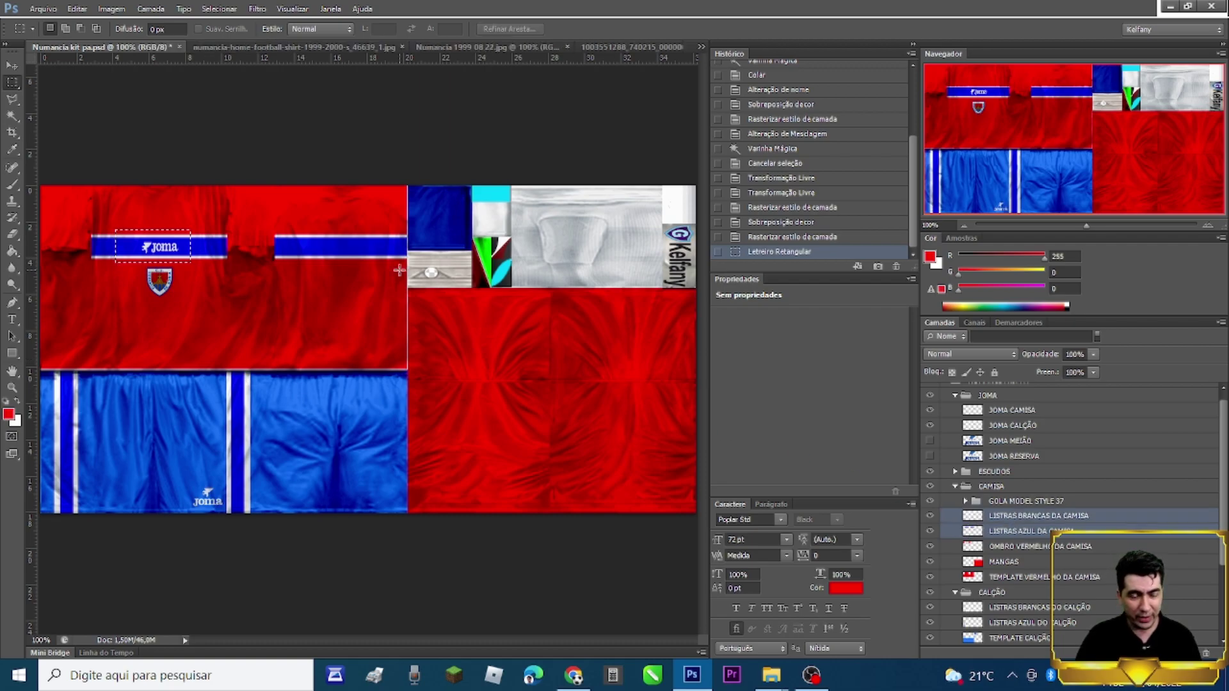
right_click(399, 270)
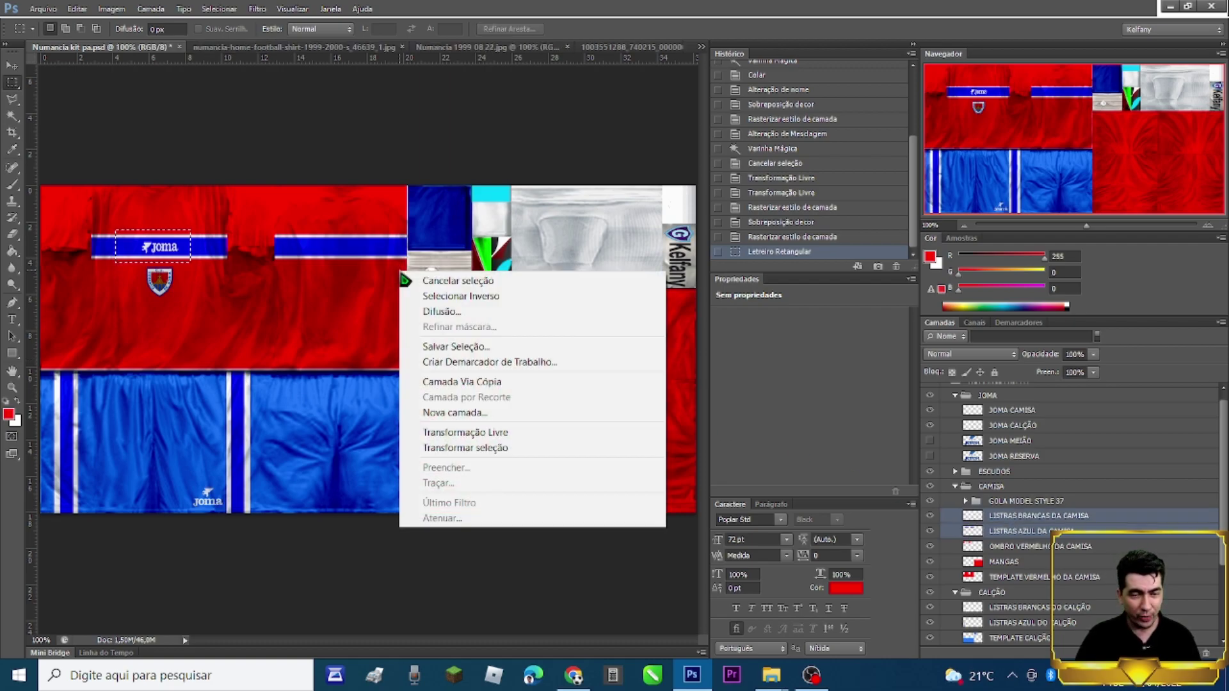
left_click(475, 433)
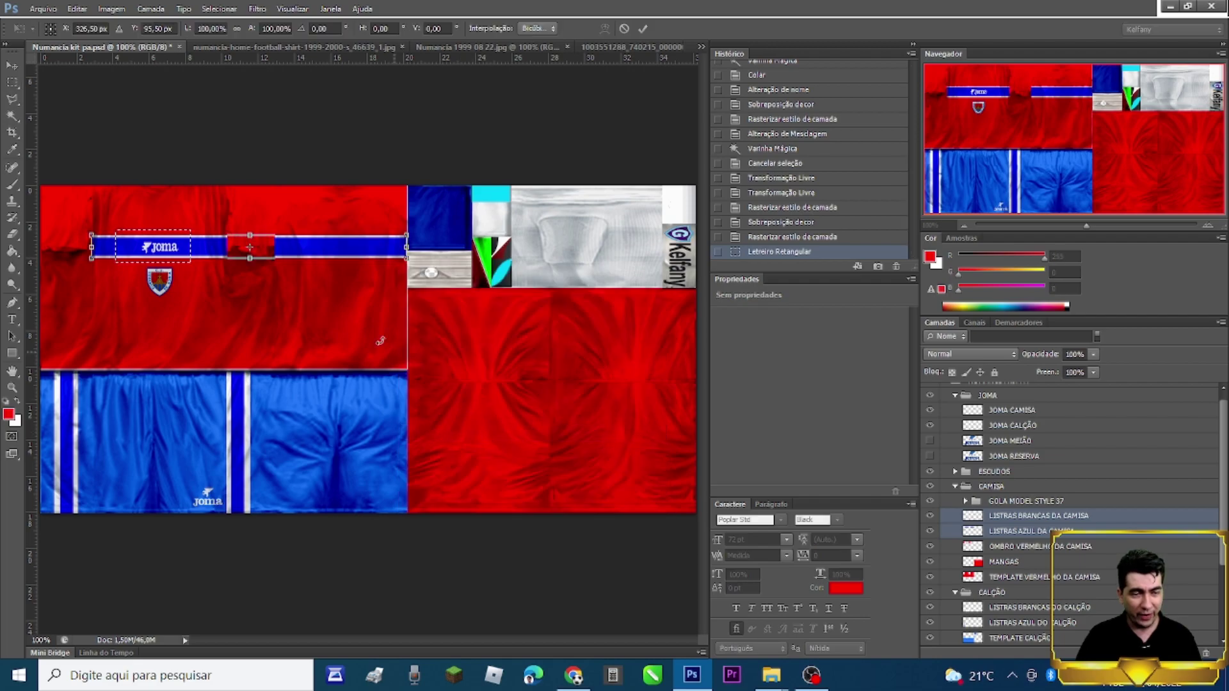
key("Escape")
key("ctrl+d")
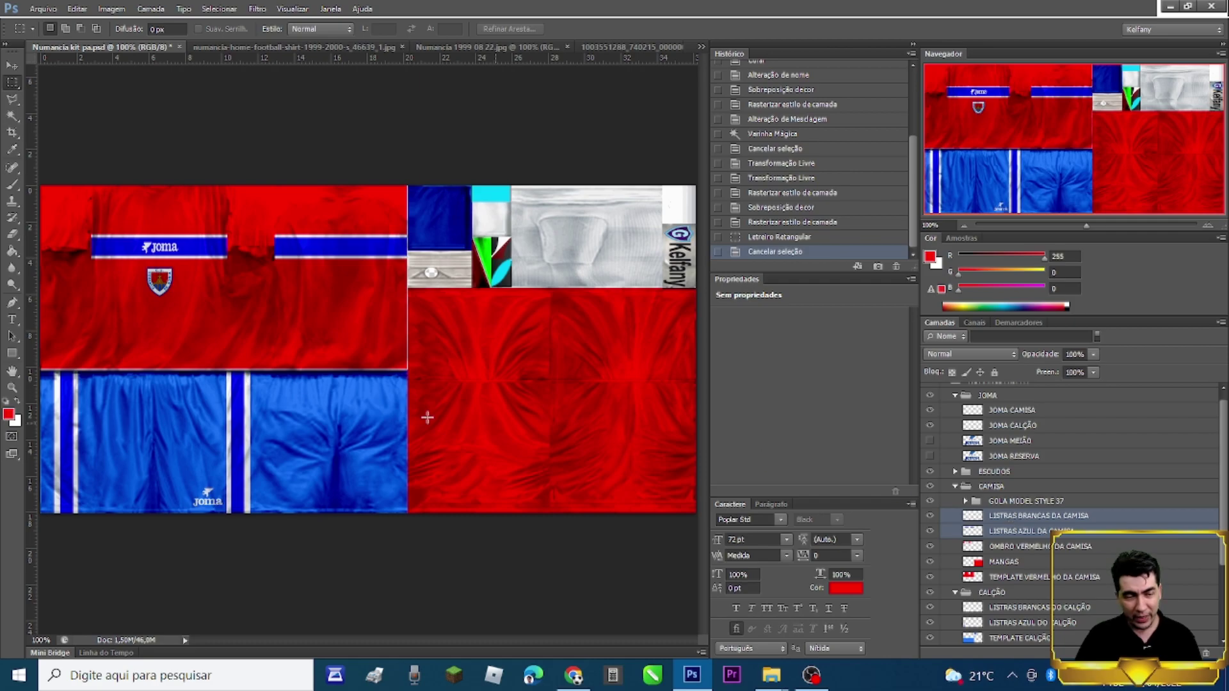
Try moving the shirt's blue and white stripes down below the Joma logo with Free Transform
right_click(397, 341)
left_click(458, 463)
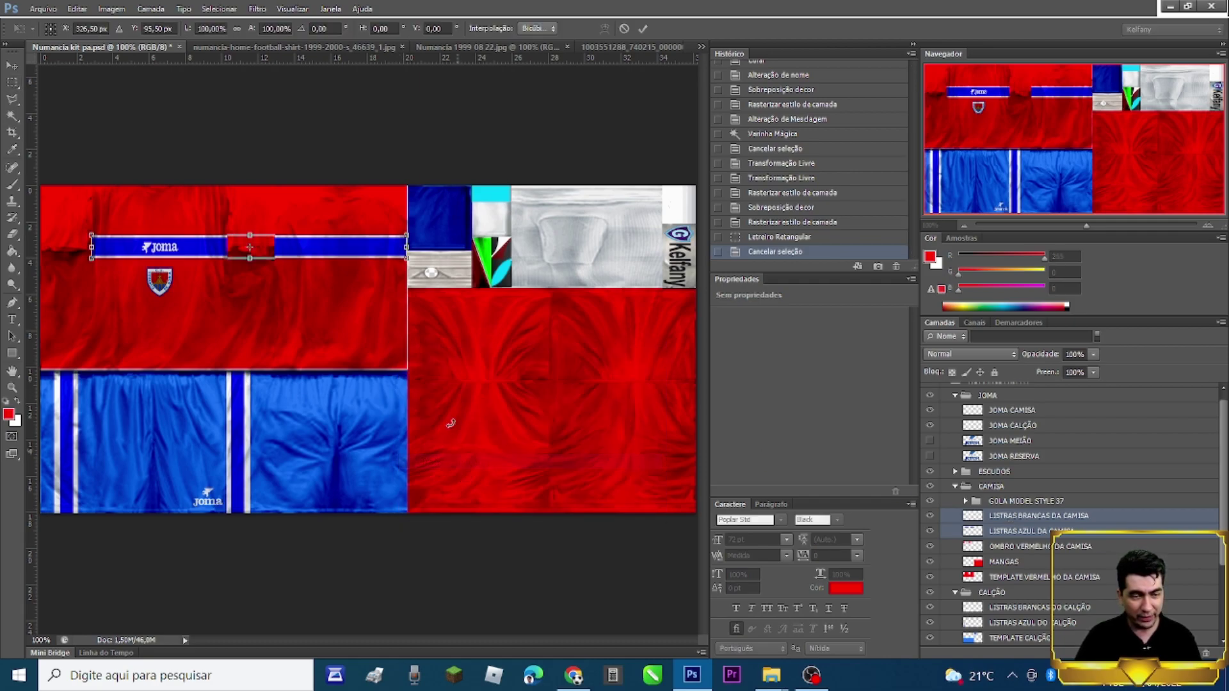
mouse_move(337, 258)
left_mouse_down()
mouse_move(355, 366)
mouse_move(337, 255)
mouse_move(320, 269)
mouse_move(359, 303)
mouse_move(359, 256)
left_mouse_up()
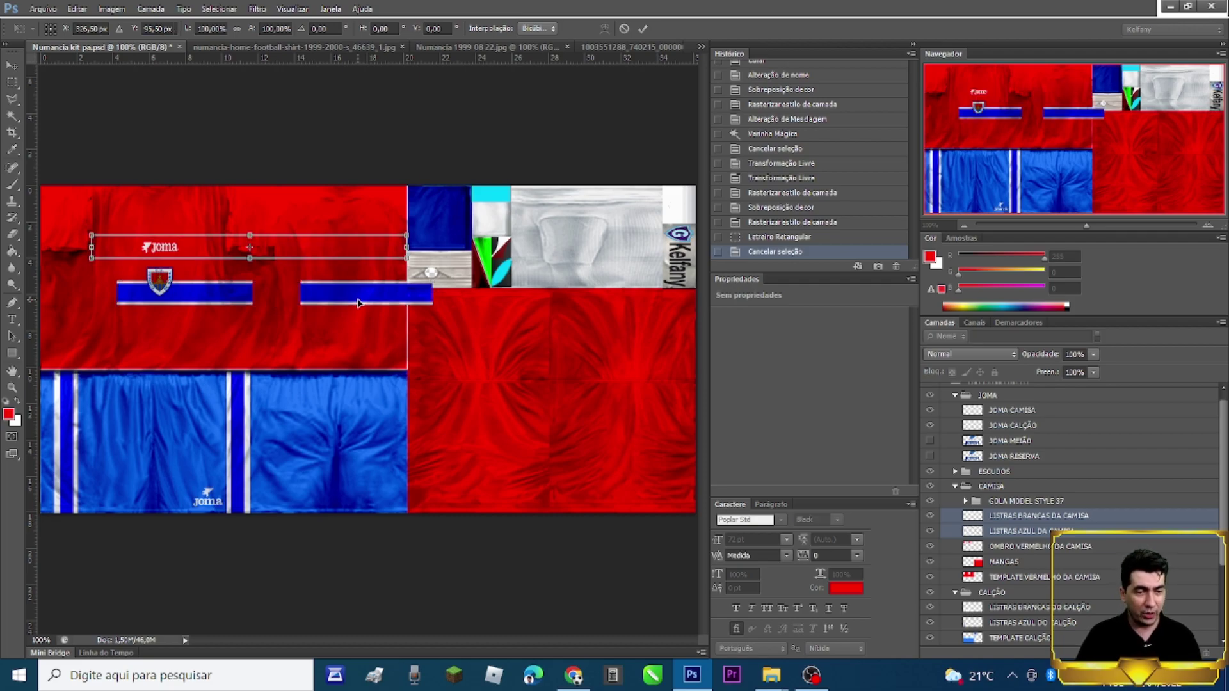
key("Return")
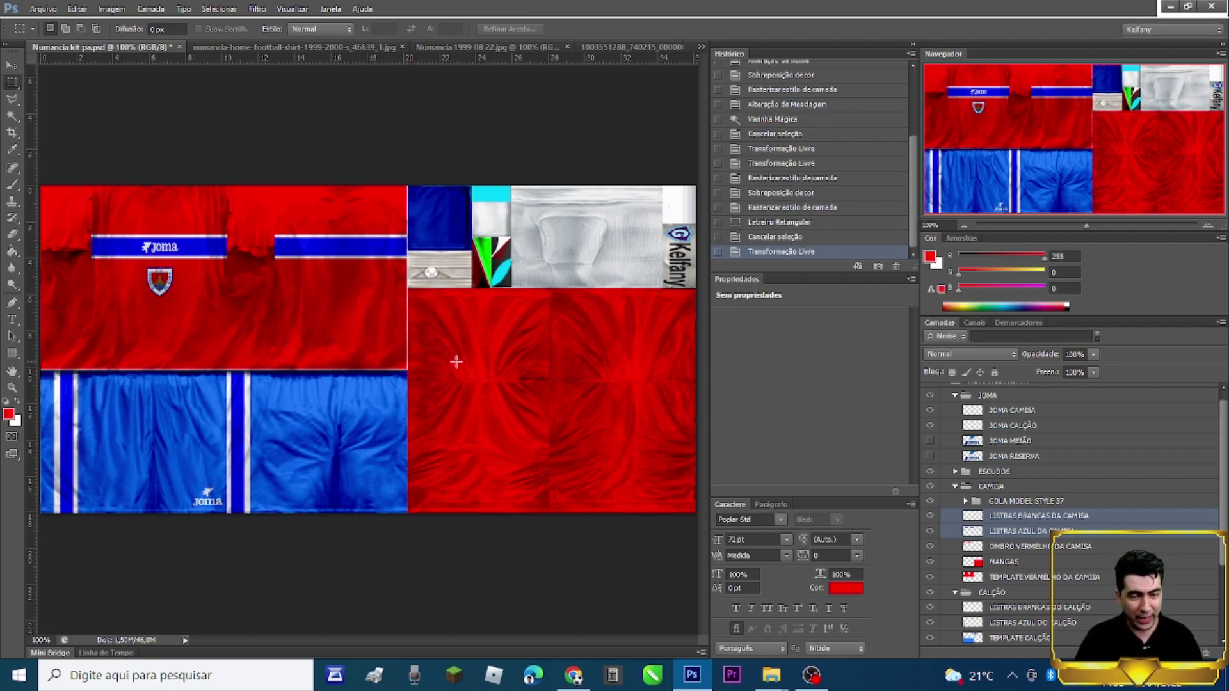
Draw a small rectangular selection on the red sleeve texture
left_click_drag(508, 351, 533, 378)
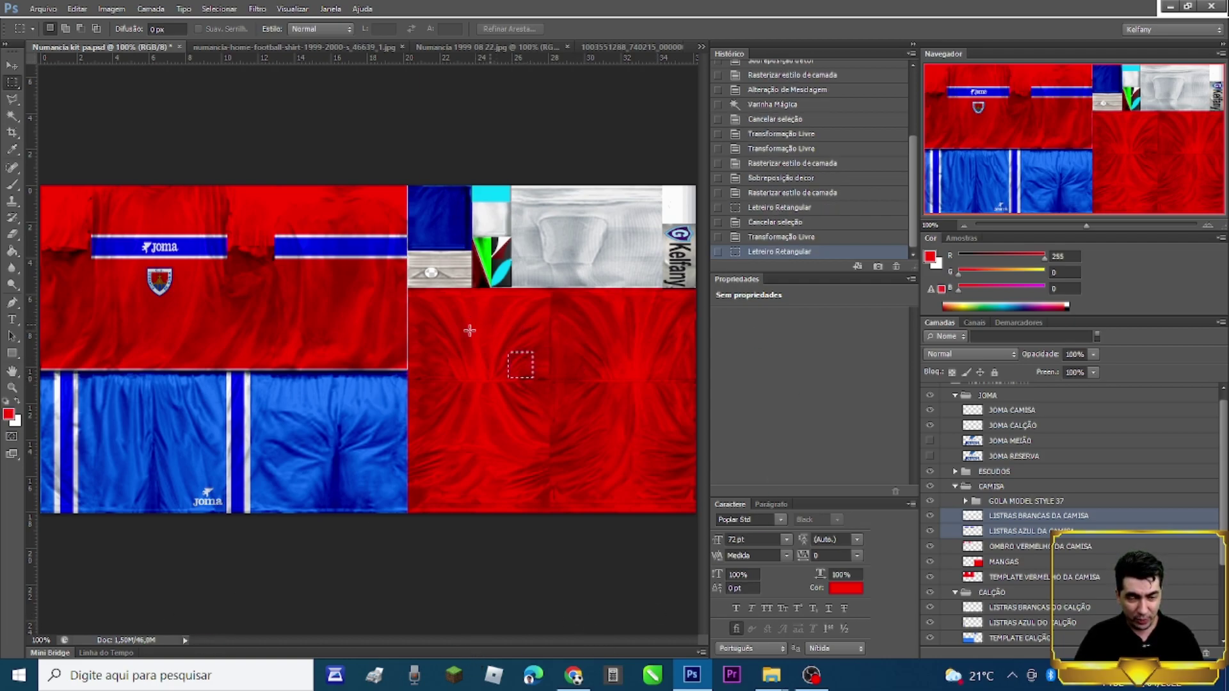
left_click_drag(421, 329, 455, 381)
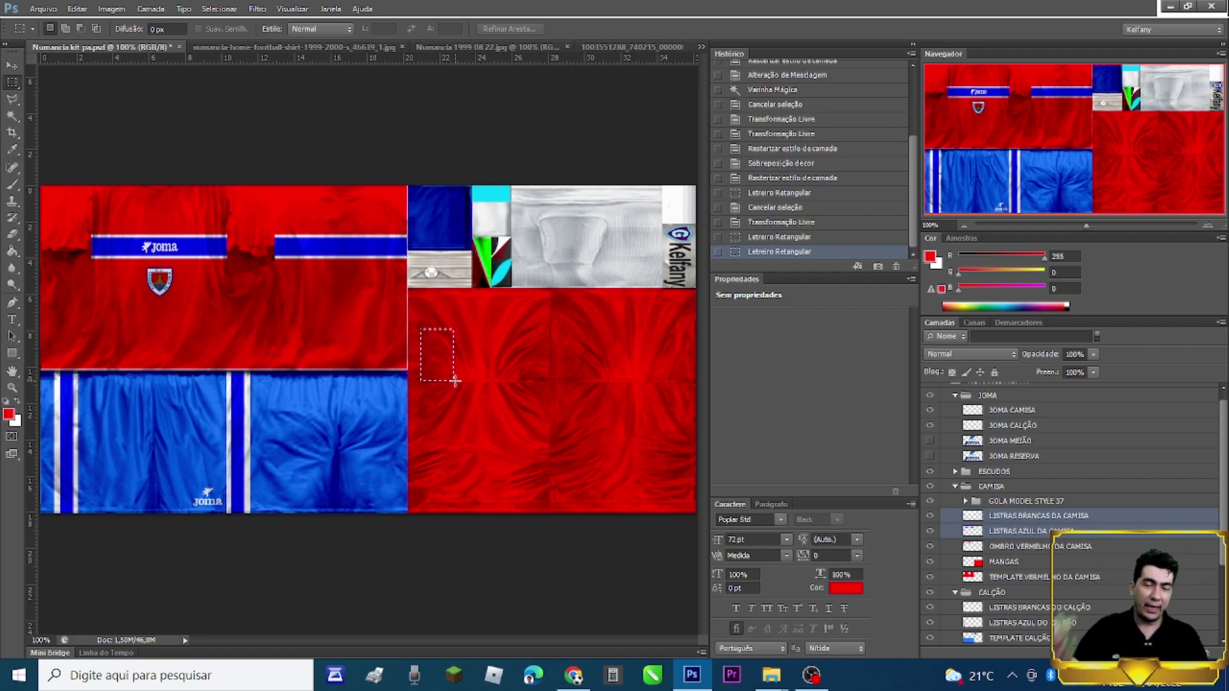
left_click_drag(557, 337, 589, 384)
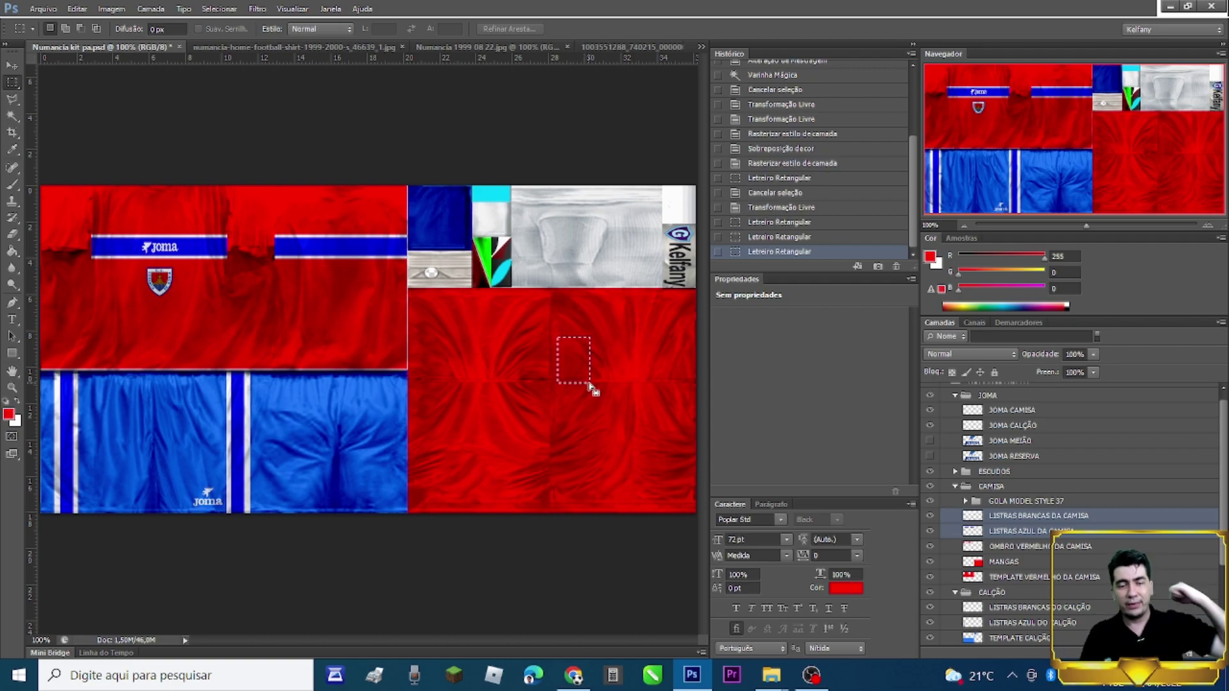
left_click_drag(413, 351, 441, 380)
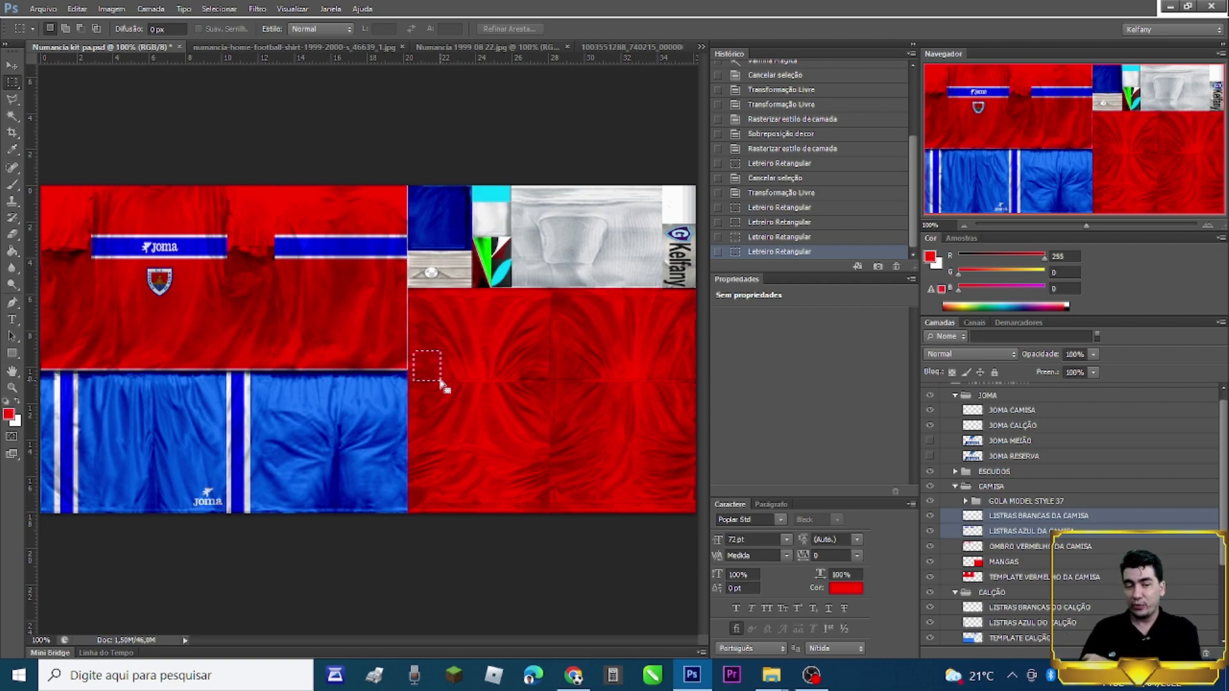
left_click_drag(503, 342, 530, 383)
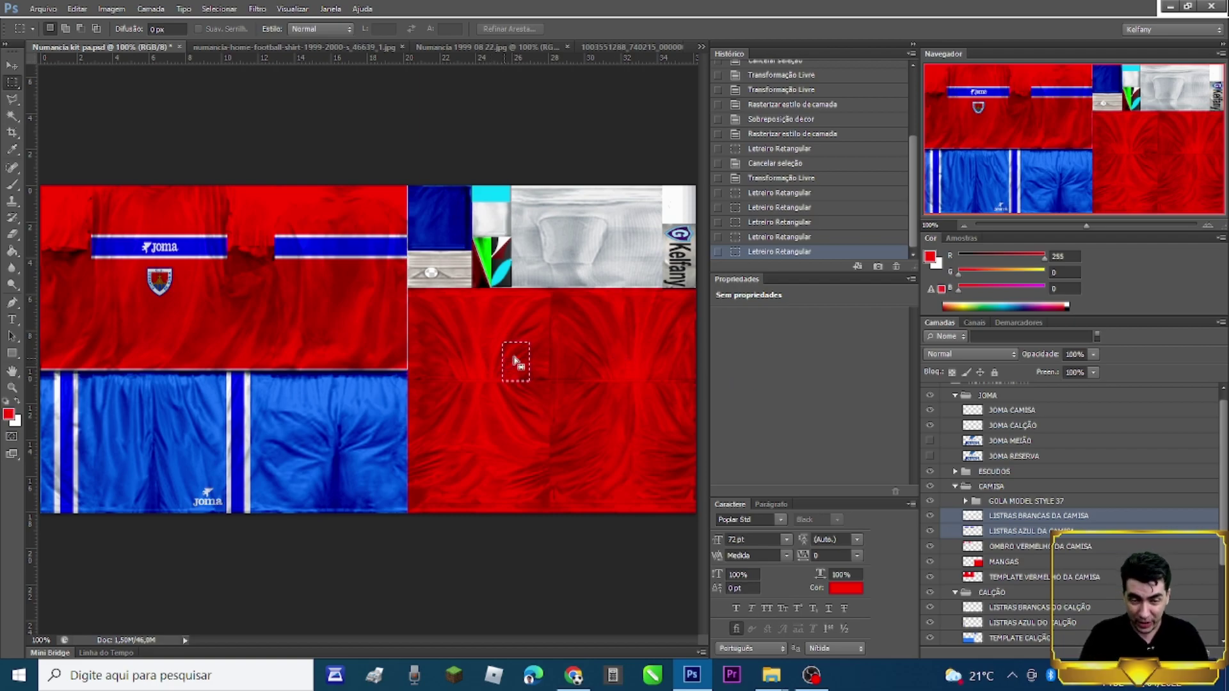
left_click_drag(661, 347, 684, 383)
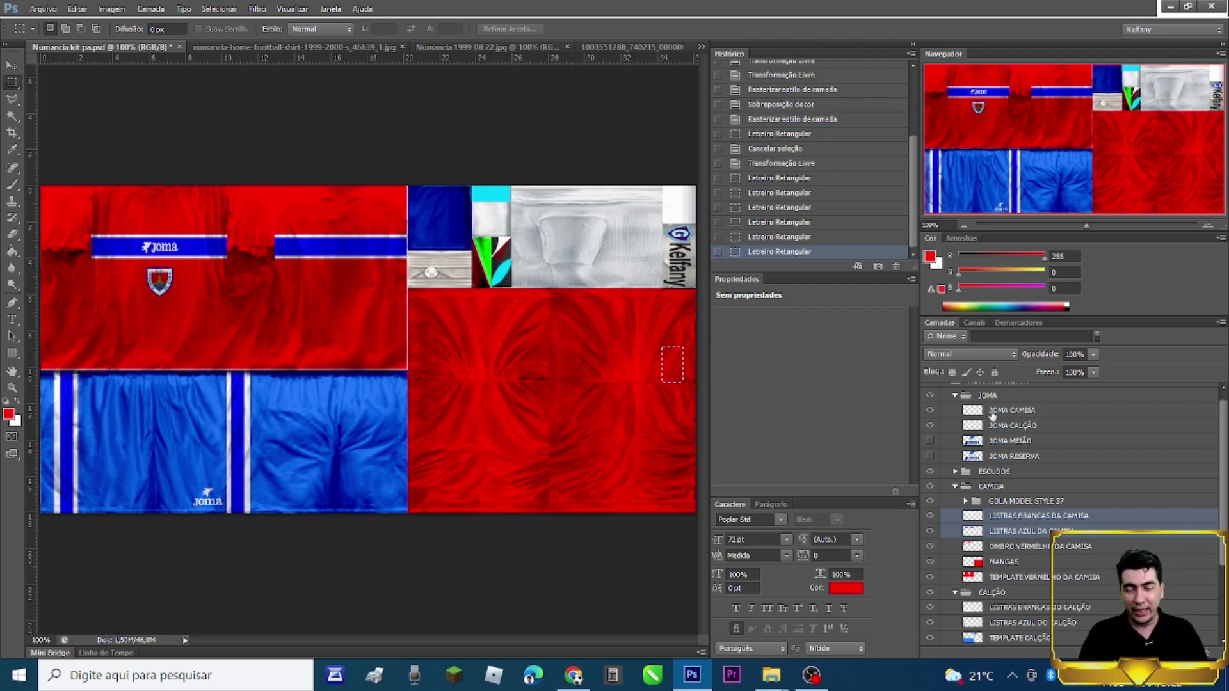
left_click(491, 332)
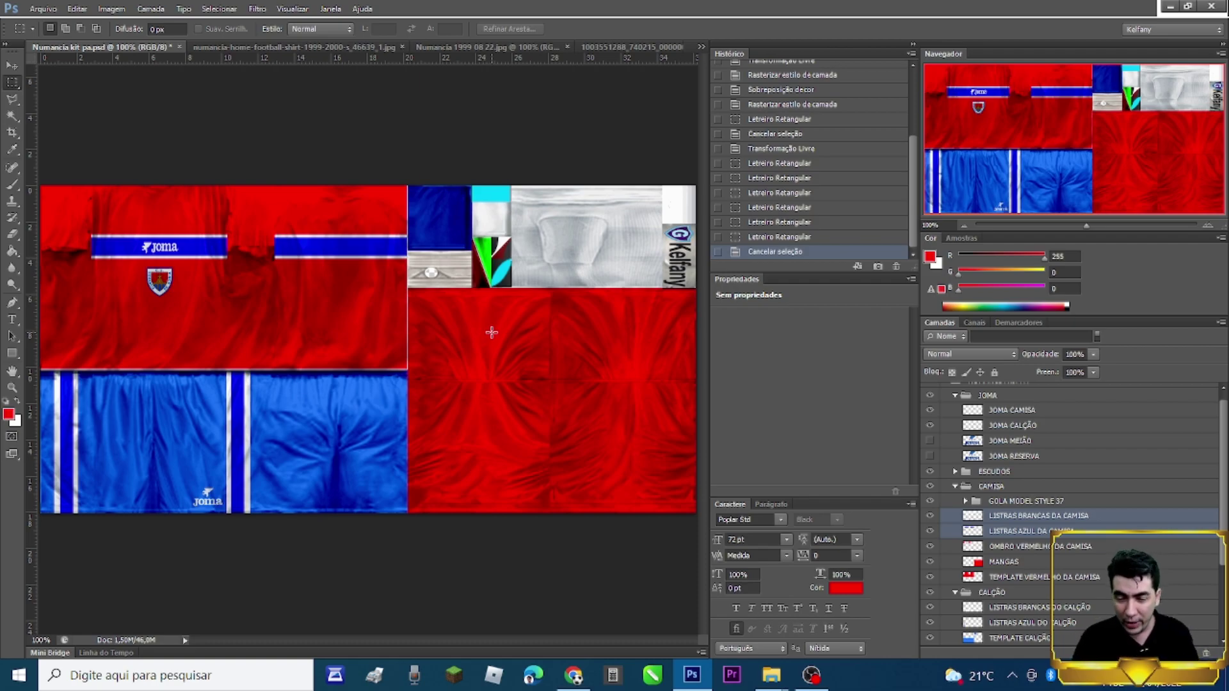
Duplicate the LISTRAS BRANCAS DA CAMISA and LISTRAS AZUL DA CAMISA layers within the same document
right_click(1026, 535)
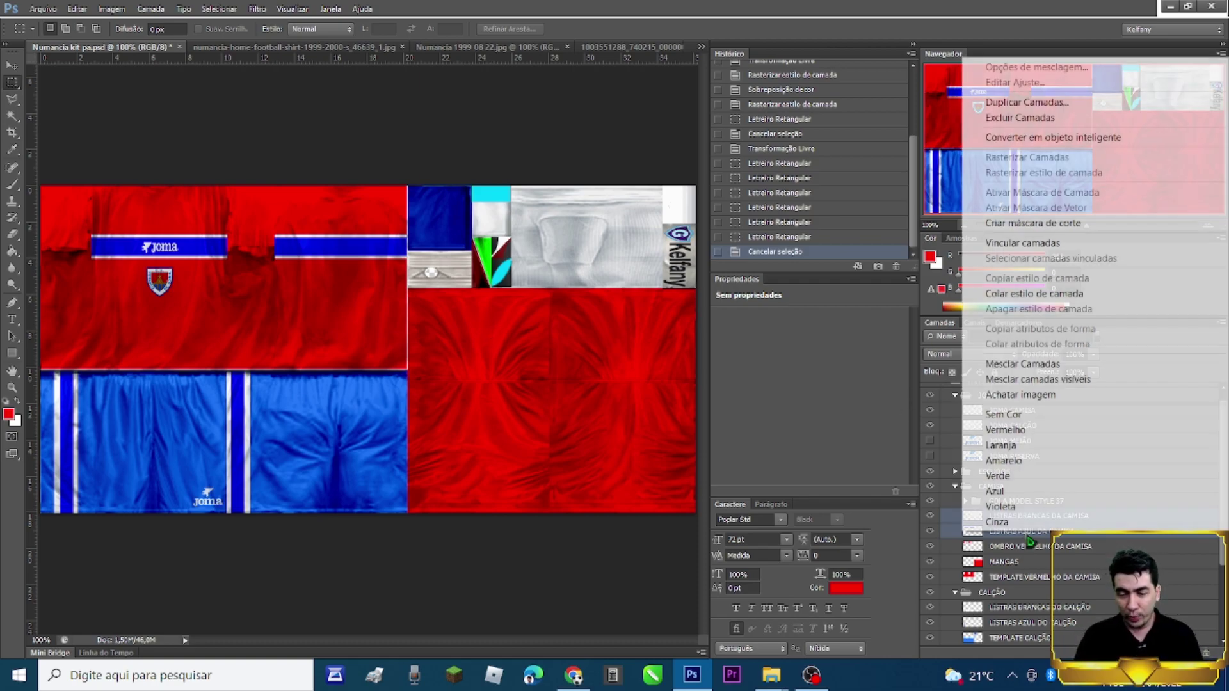
left_click(1108, 563)
left_click(1104, 533)
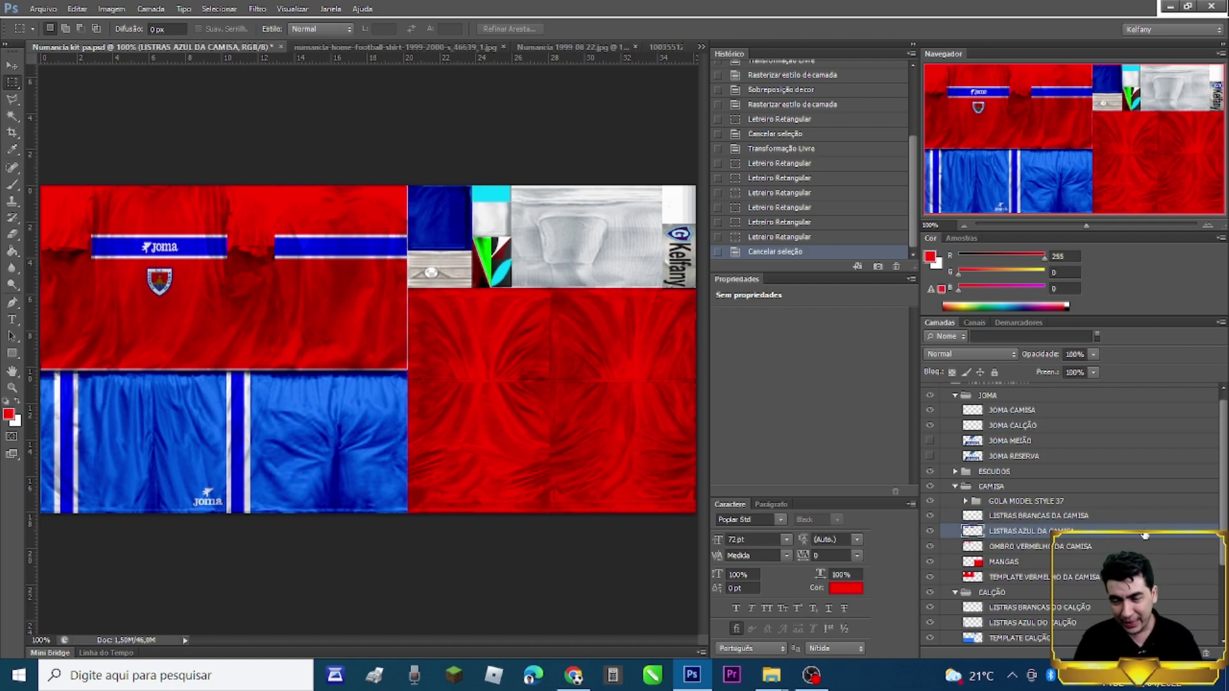
left_click(1121, 518, "ctrl")
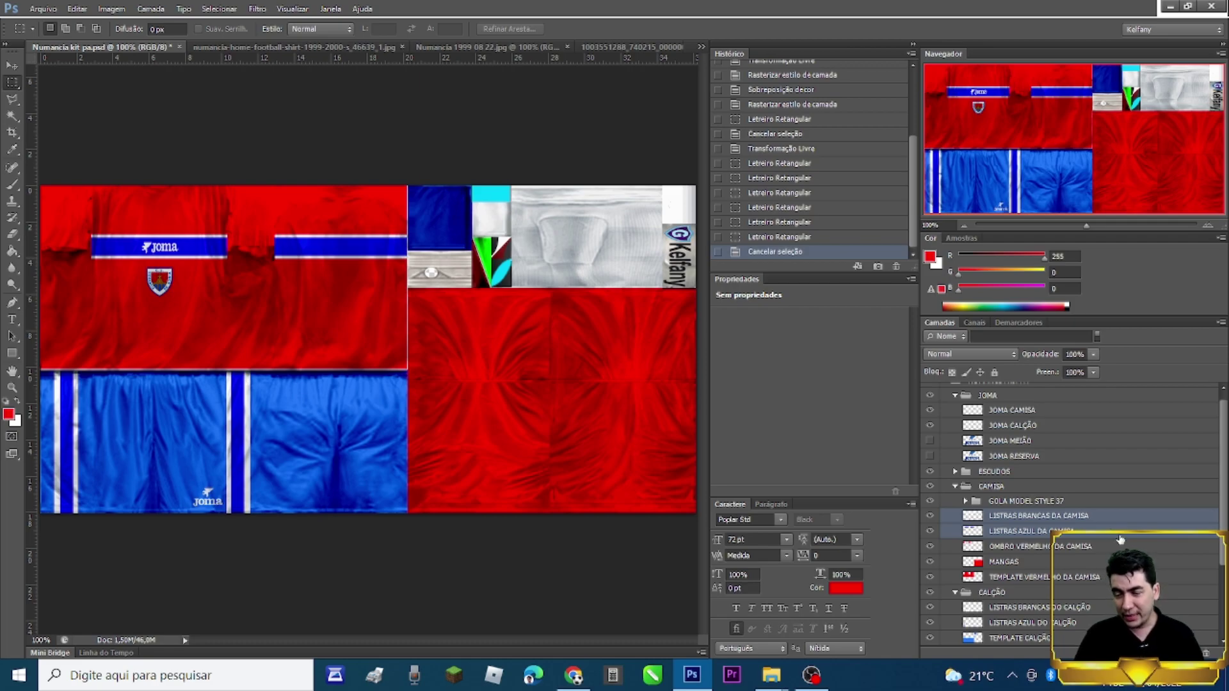
left_click(1119, 537)
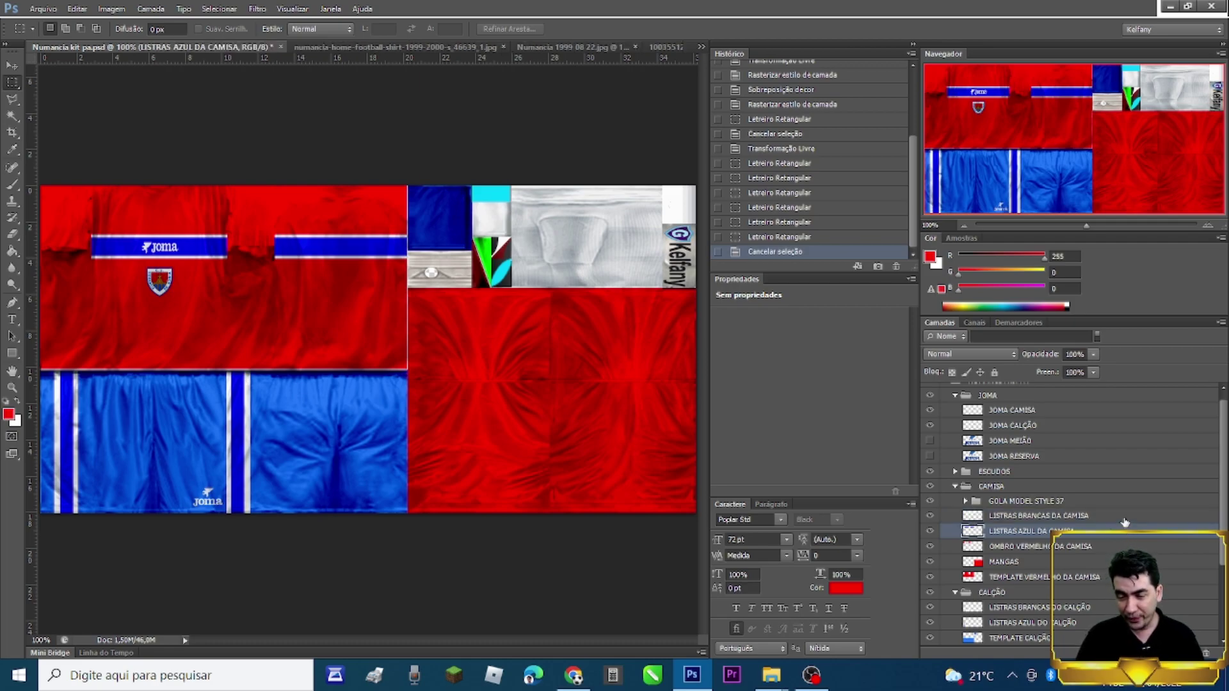
left_click(1124, 517, "ctrl")
right_click(1124, 522)
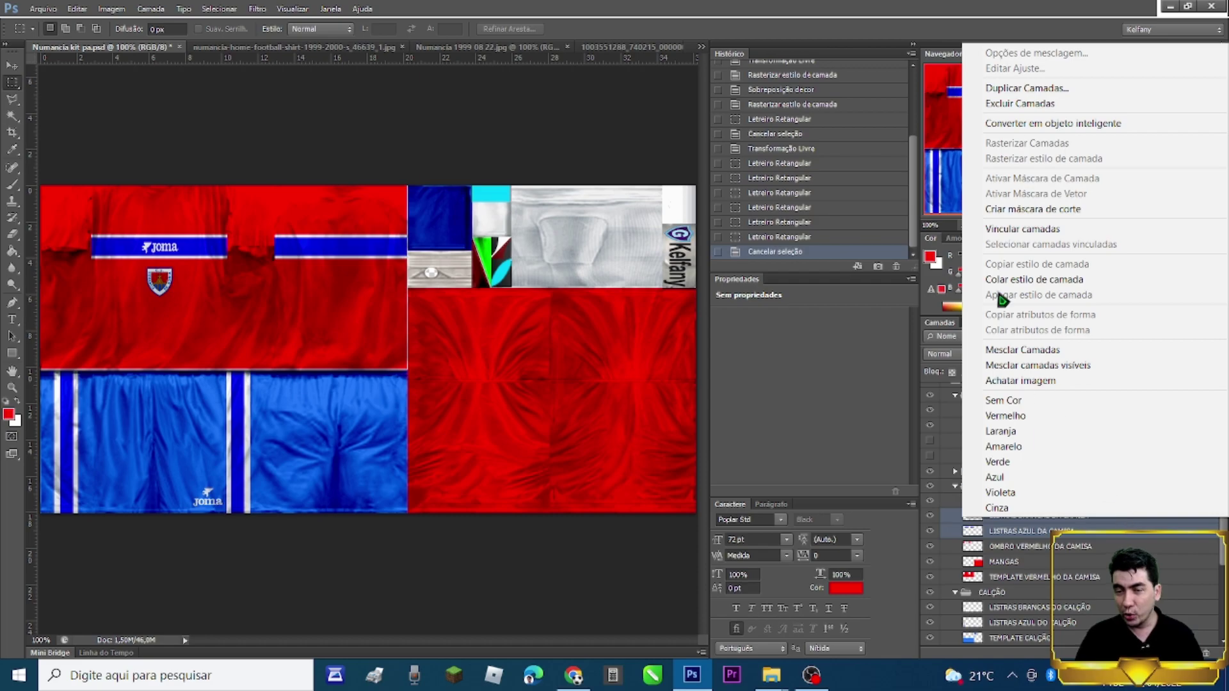
left_click(1009, 90)
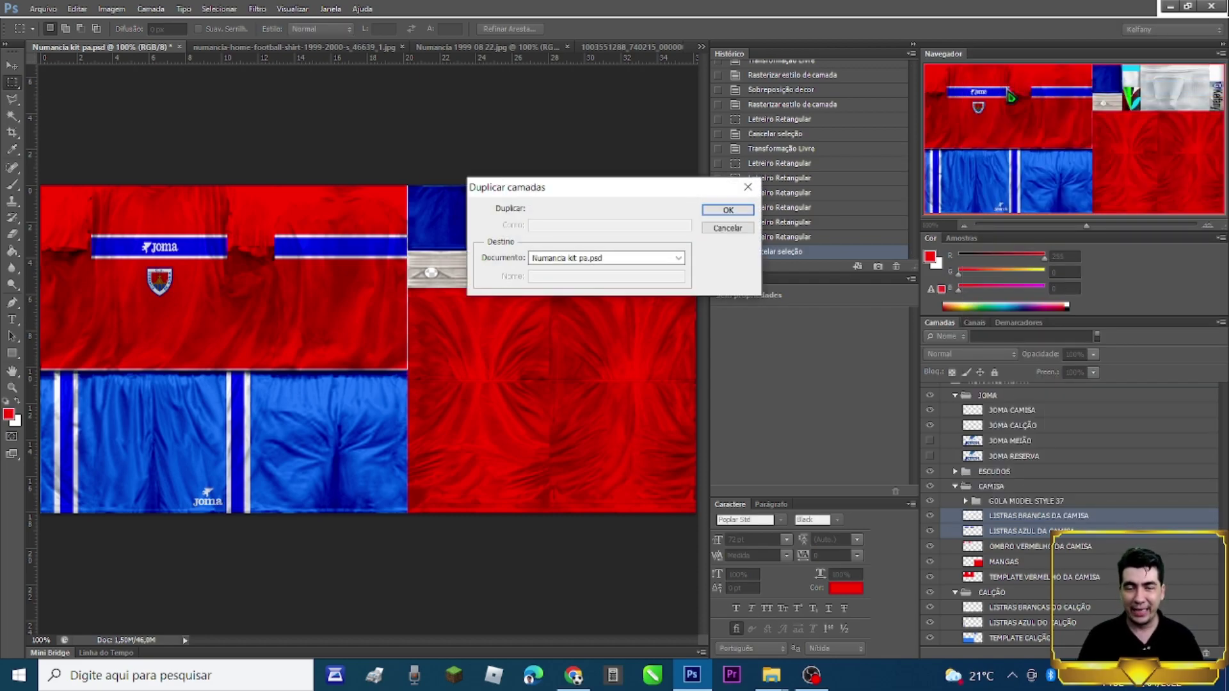
key("Return")
Rename the copied blue stripes layer as LISTRAS AZUL DA MANGA
scroll(1057, 481, "down", 1)
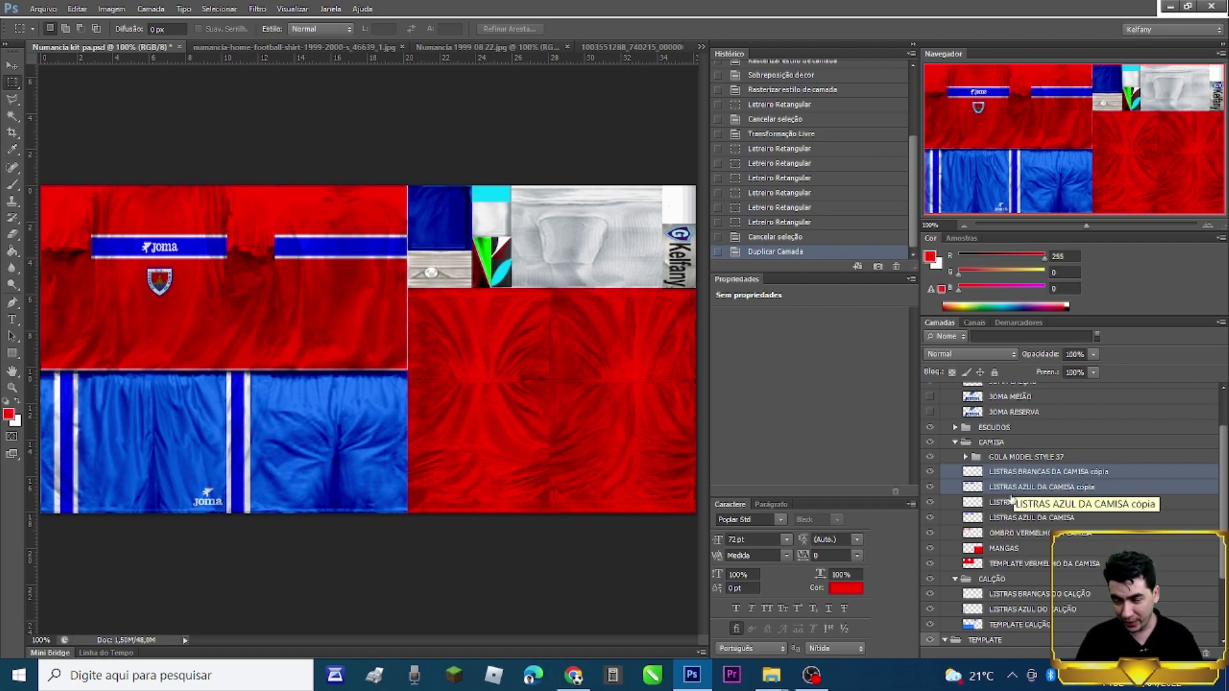
double_click(1028, 488)
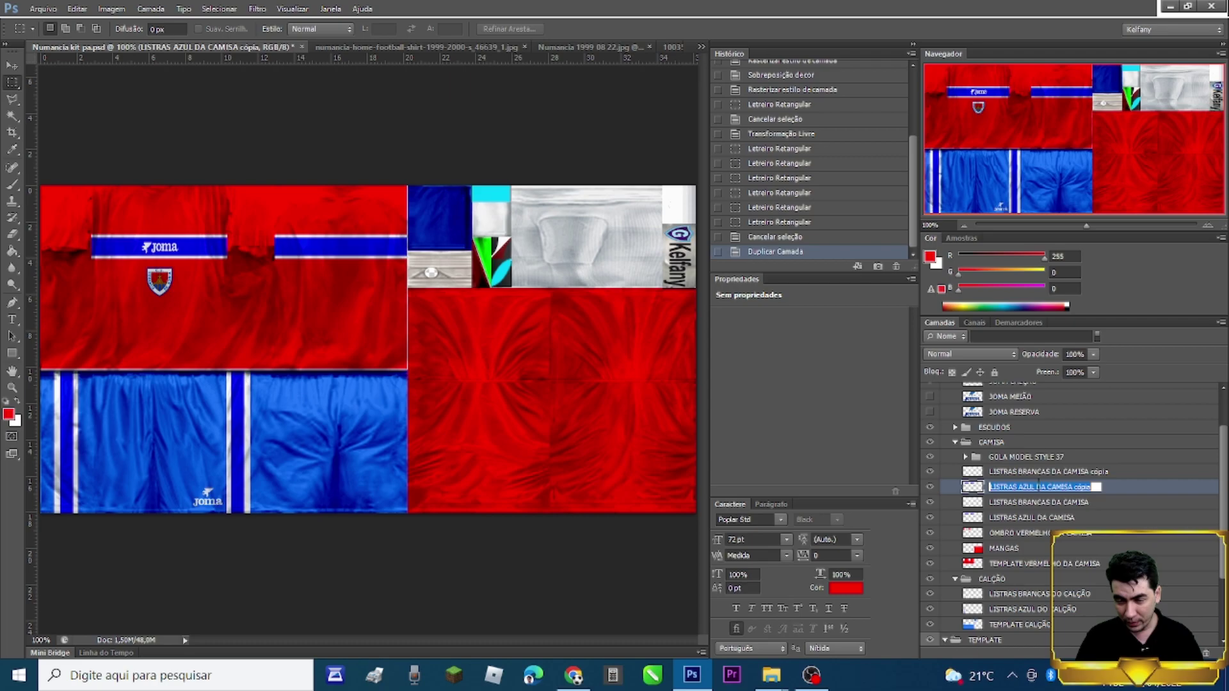
left_click_drag(1046, 487, 1092, 486)
type("MANG")
key("Return")
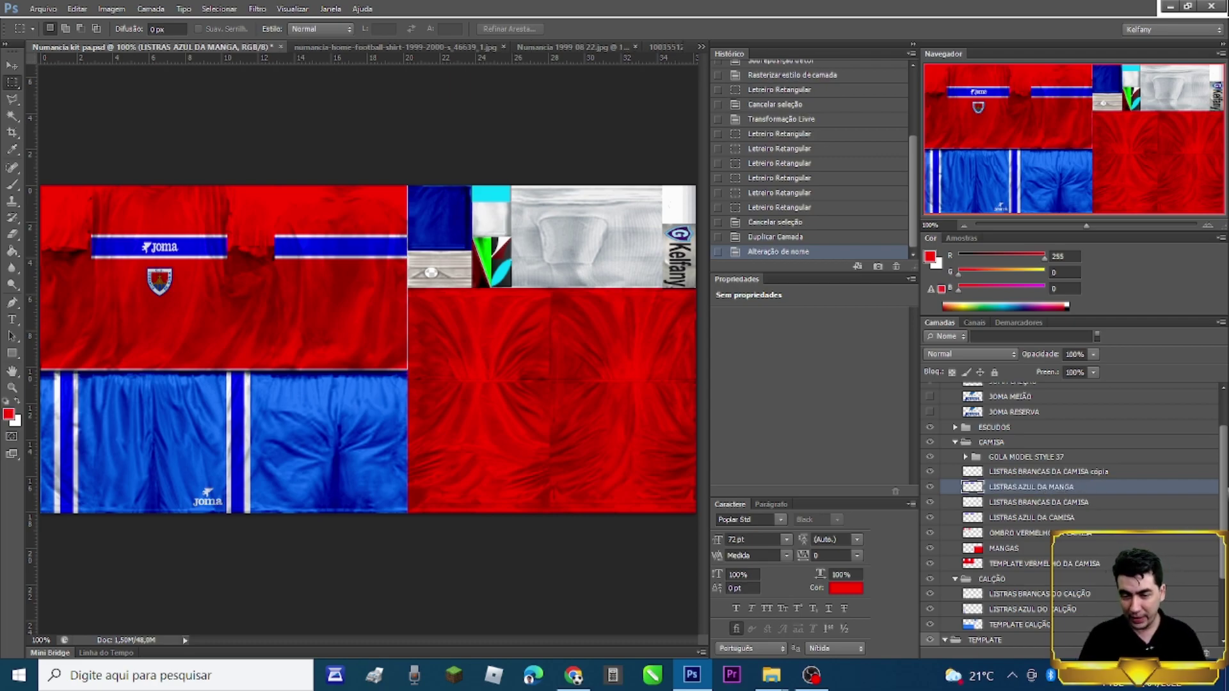
Rename the copied white stripes layer as LISTRAS BRANCAS DA MANGA
double_click(1043, 473)
left_click_drag(1062, 472, 1108, 471)
type("MANGA]")
key("Return")
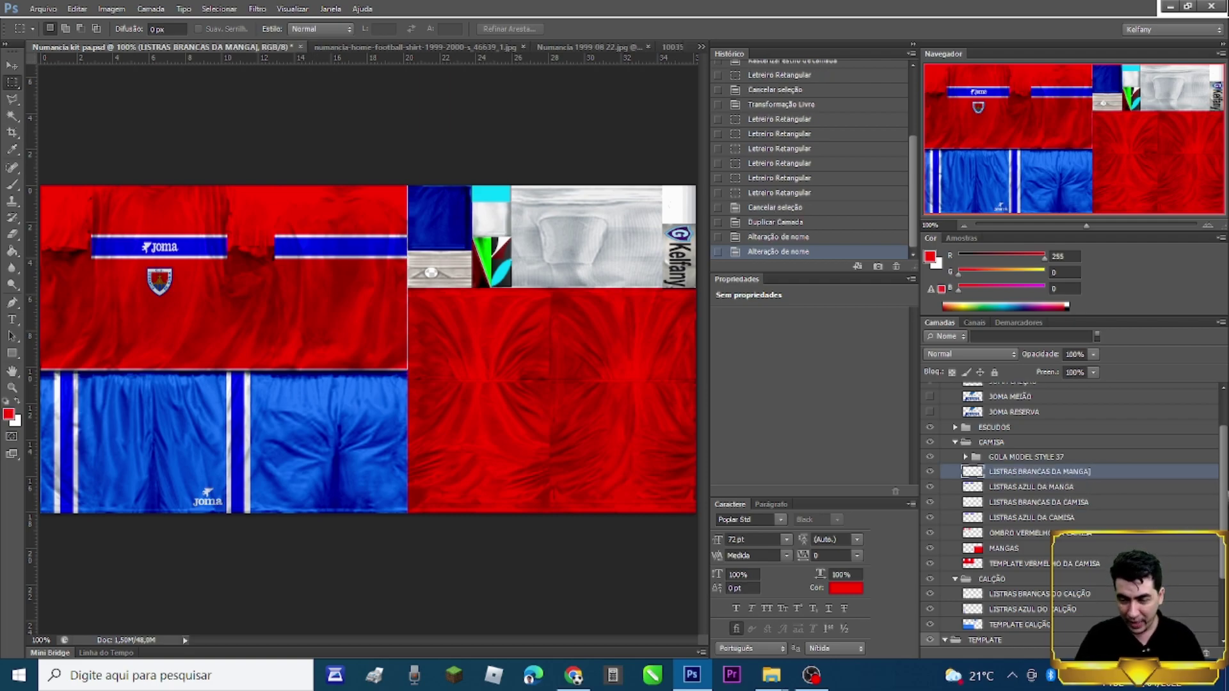
double_click(1069, 476)
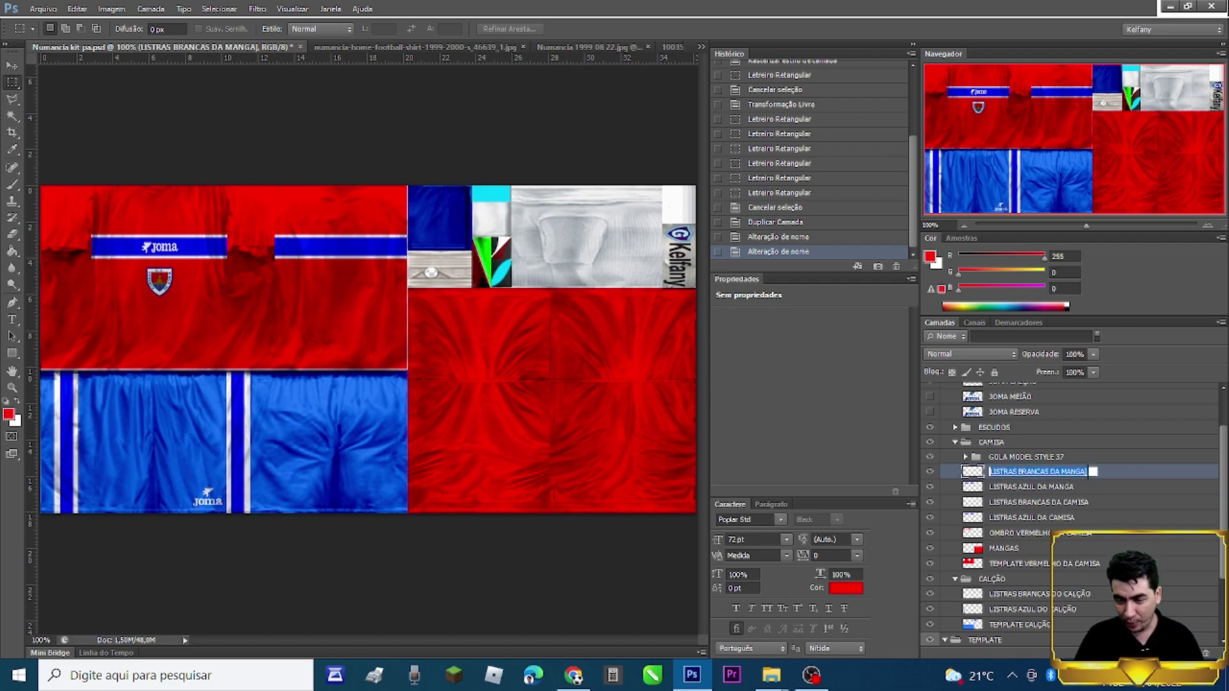
left_click(1087, 471)
key("Return")
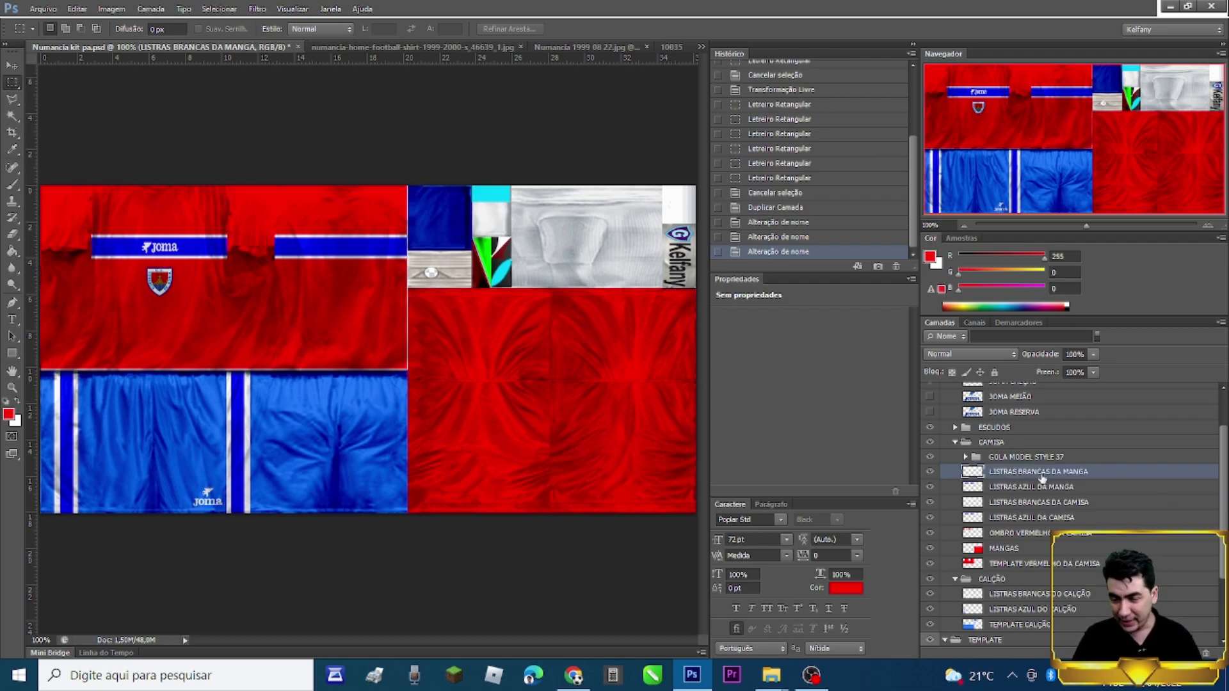
Move both MANGA stripe layers below OMBRO VERMELHO DA CAMISA, directly above the MANGAS layer
left_click(1015, 492, "shift")
left_click(1026, 490)
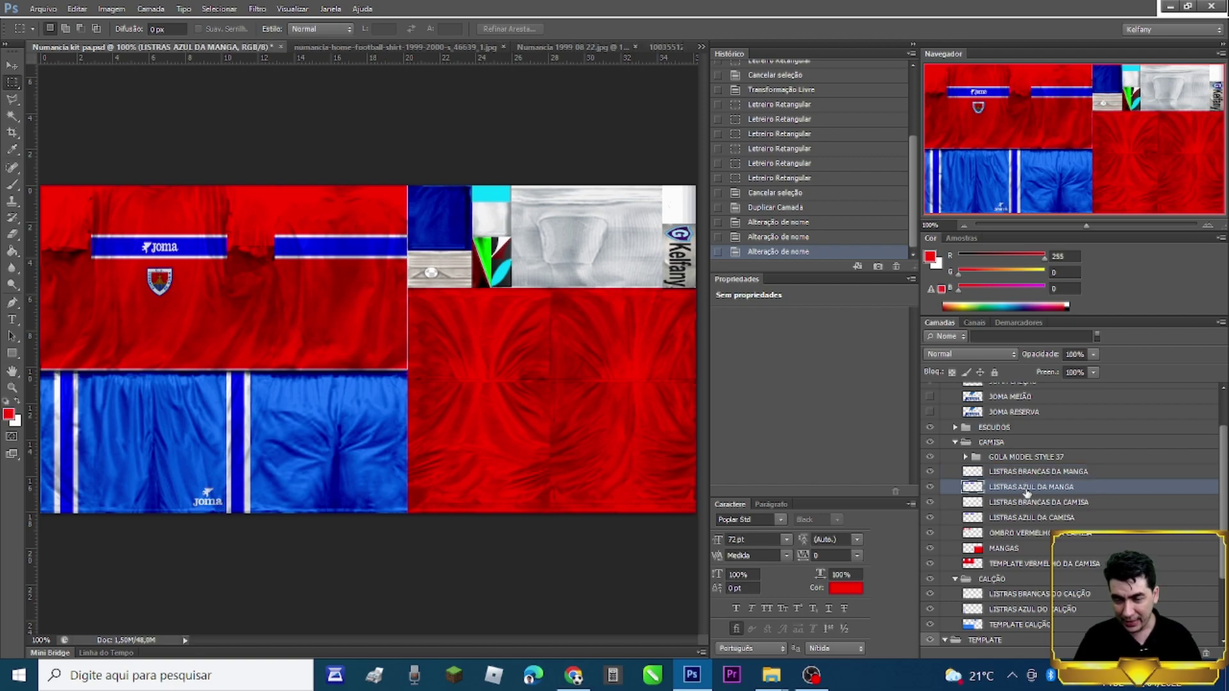
left_click(1023, 475)
left_click(1025, 488, "shift")
left_click_drag(1024, 488, 1064, 544)
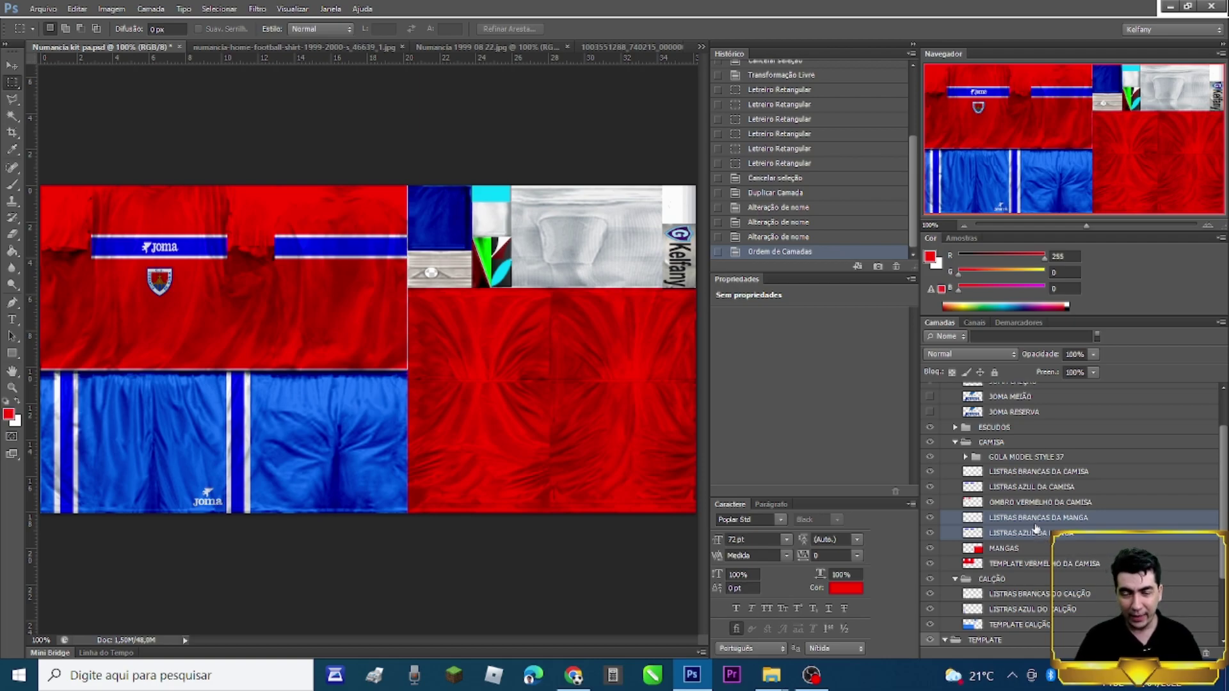
right_click(458, 290)
left_click(507, 410)
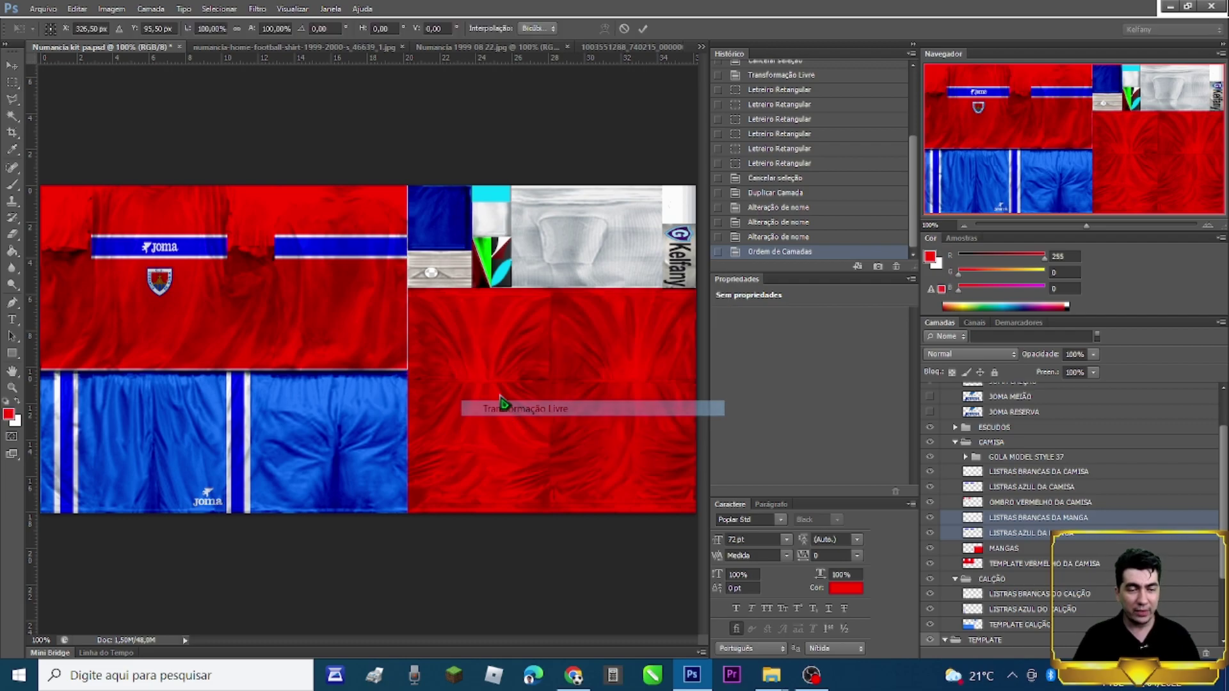
right_click(452, 309)
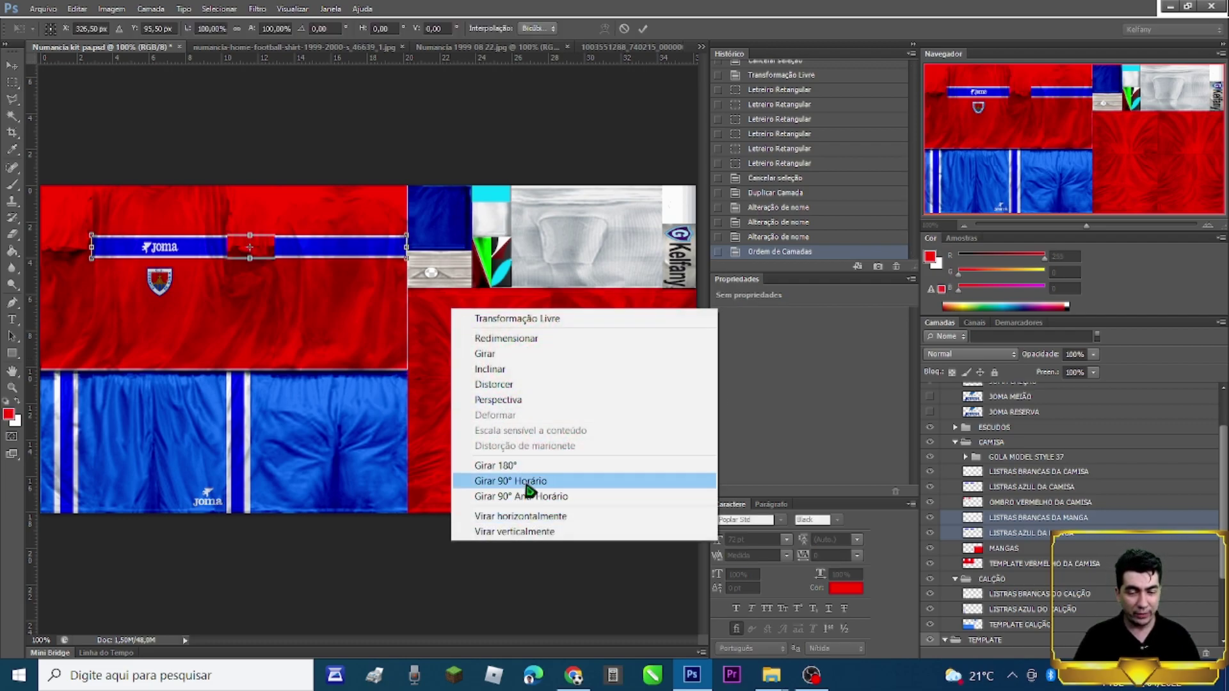
left_click(441, 284)
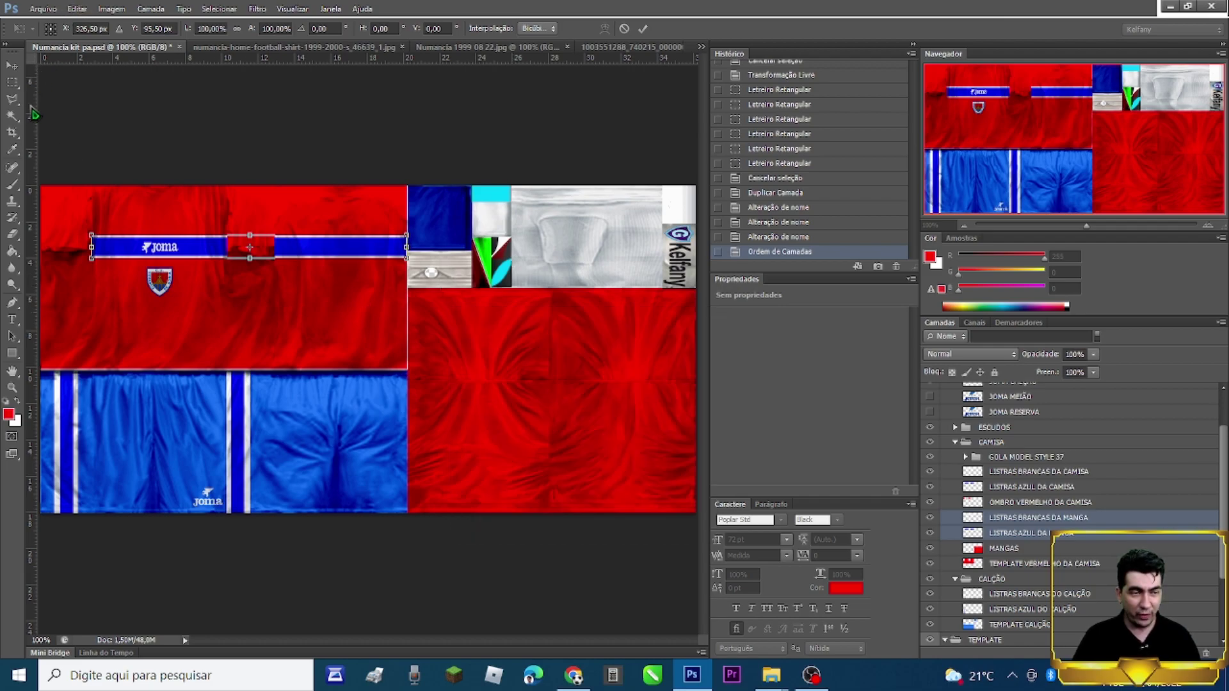
key("Return")
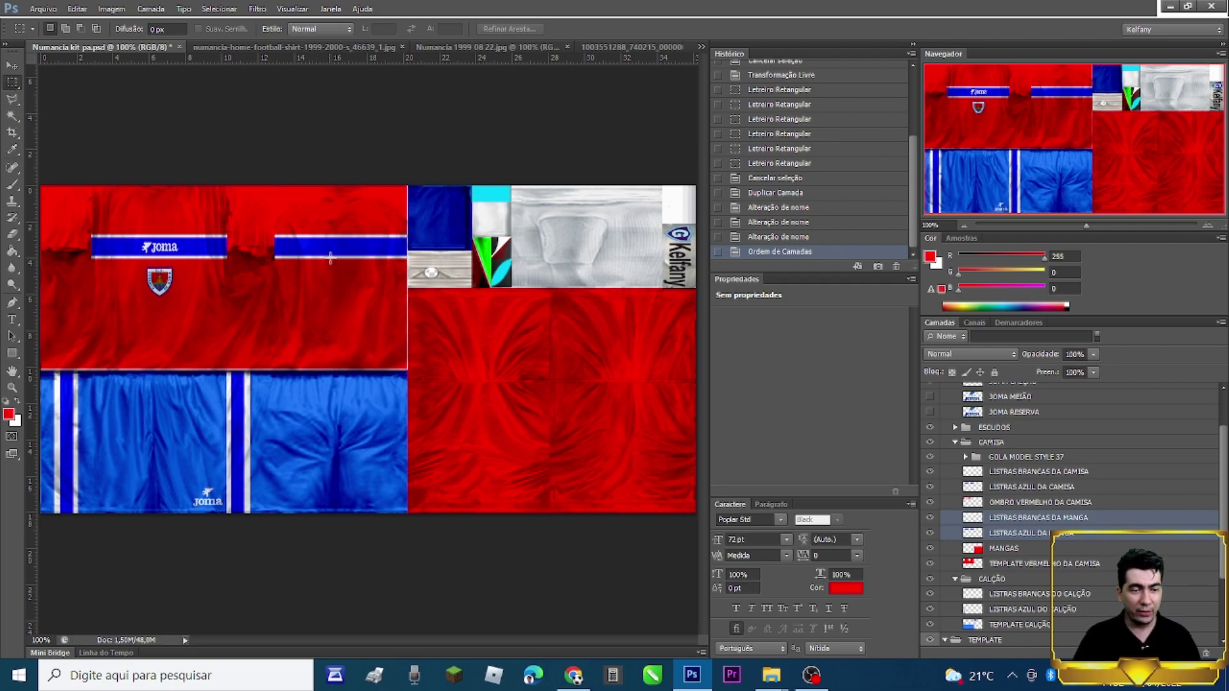
Rotate the two sleeve stripe layers 90° clockwise with Free Transform and move them over the middle of the red sleeve texture
right_click(446, 272)
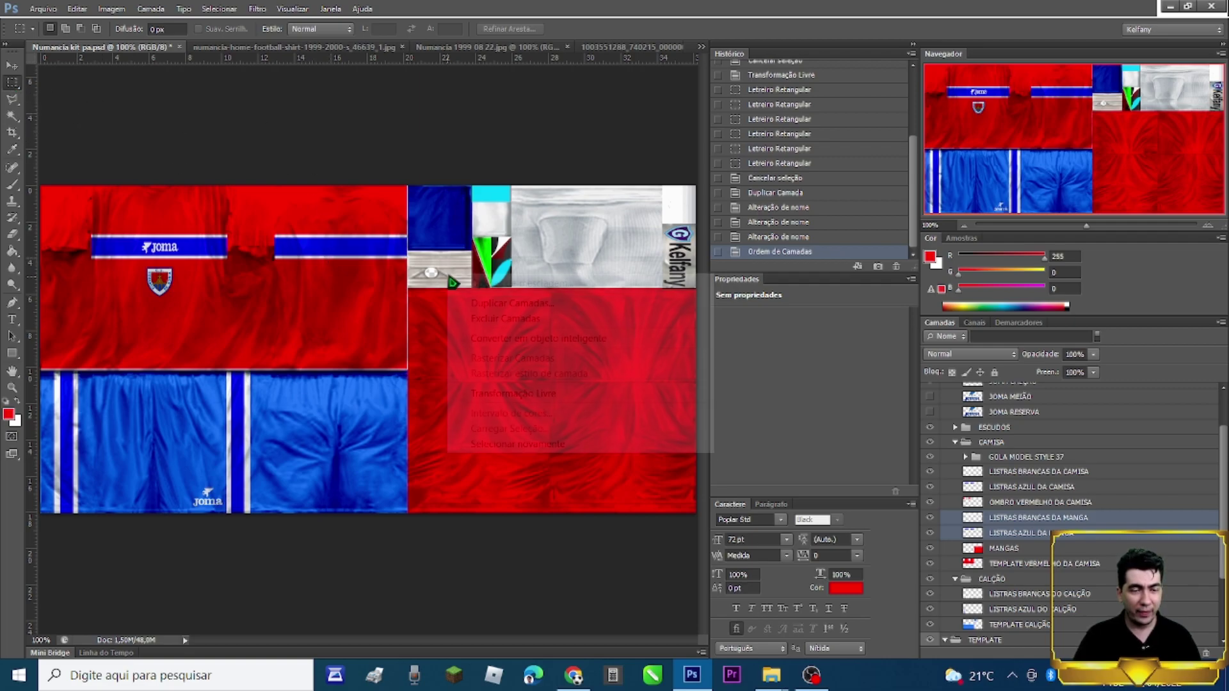
left_click(512, 393)
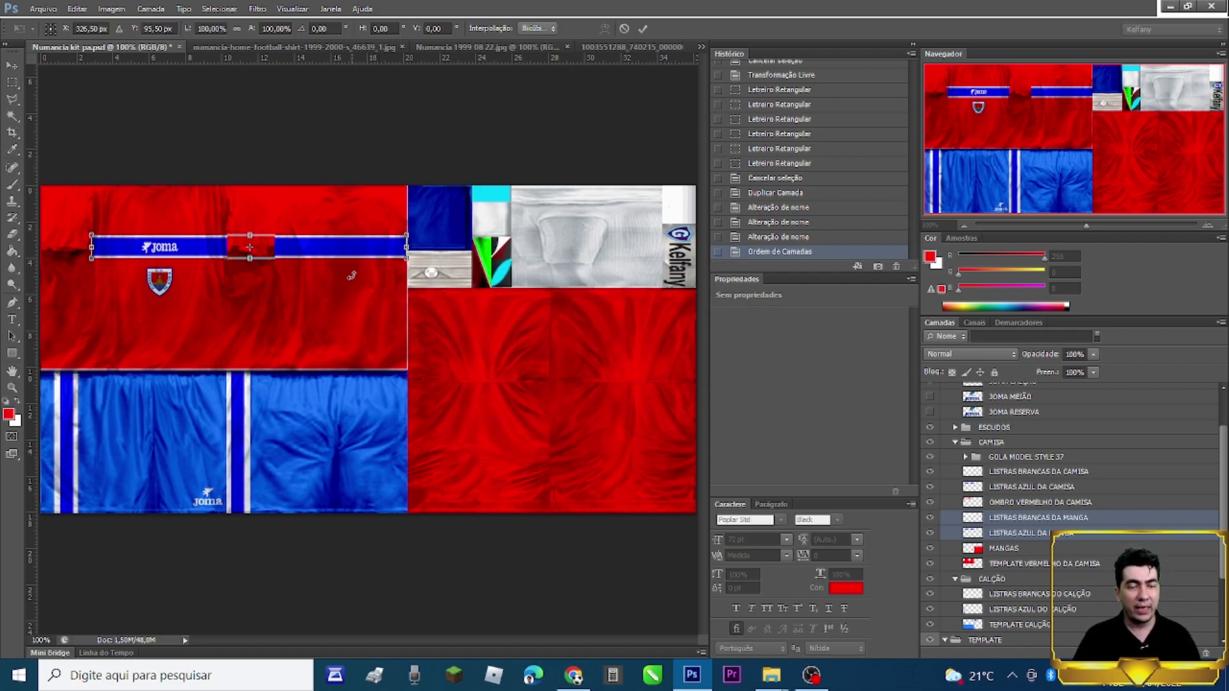
right_click(355, 300)
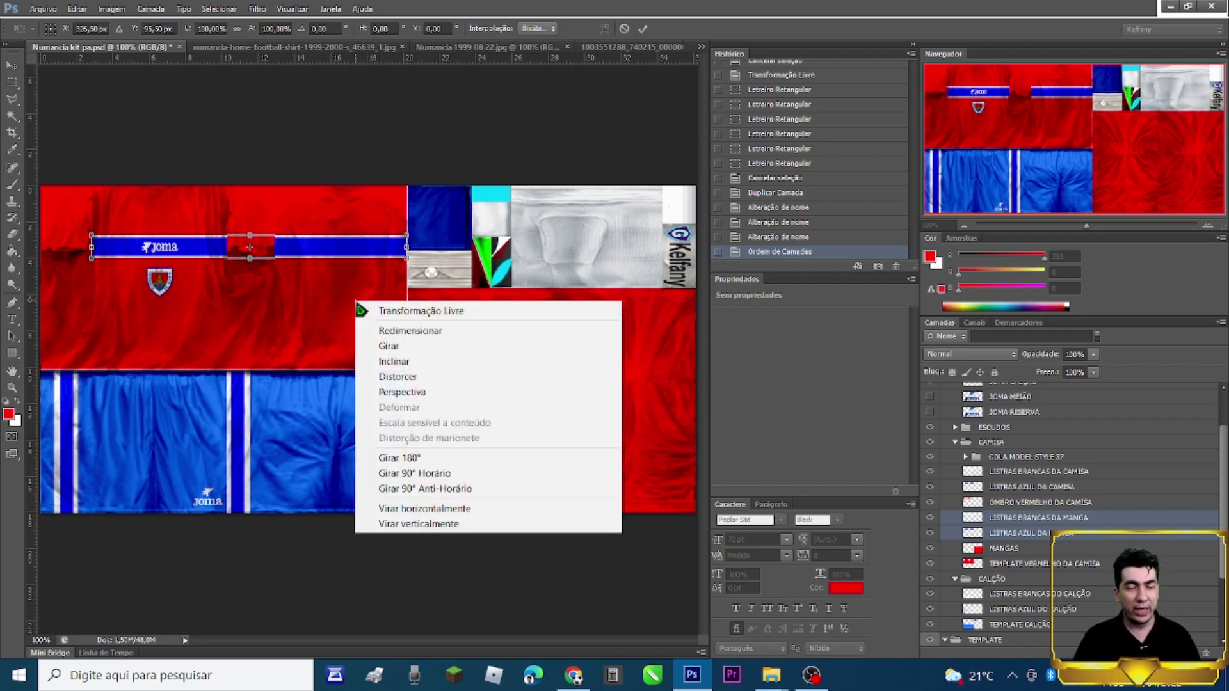
left_click(416, 473)
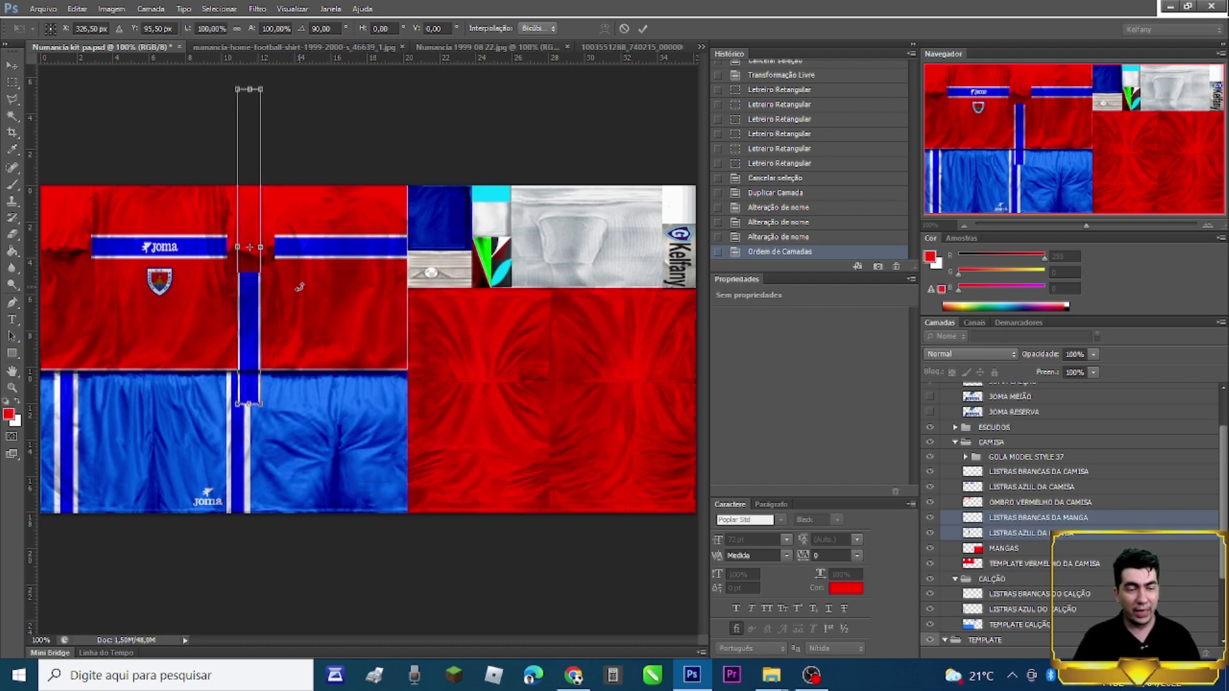
left_click_drag(254, 312, 535, 415)
key("Return")
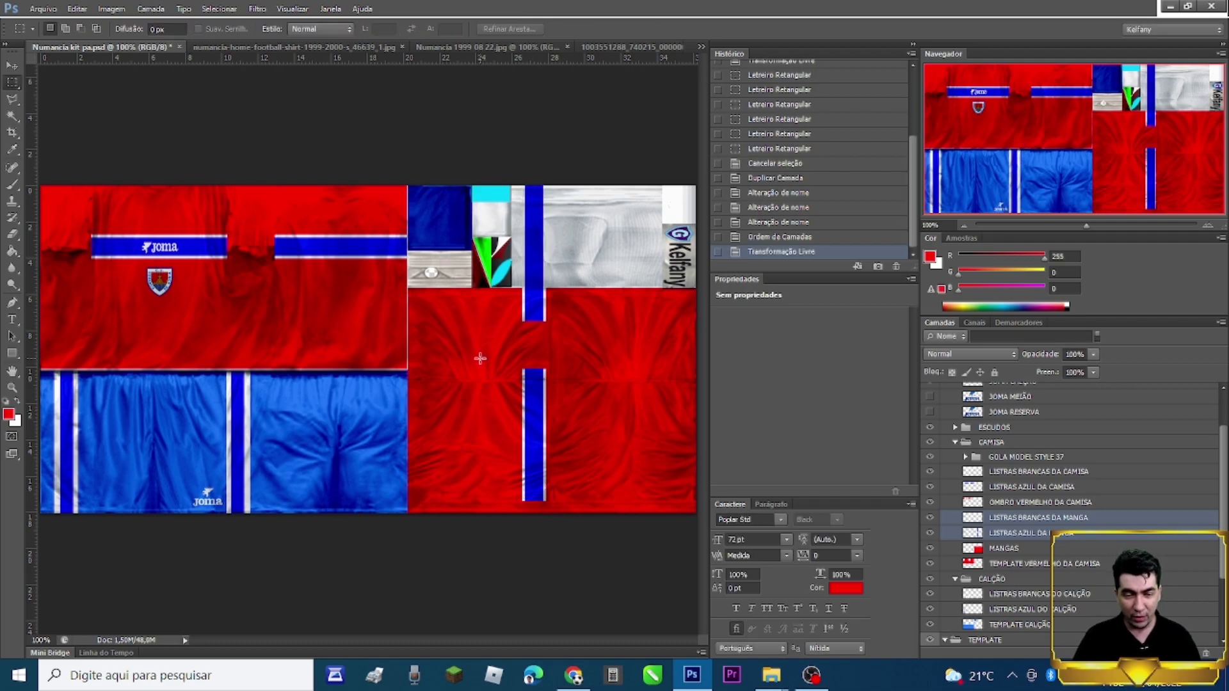
Erase the lower stripe segment from both the LISTRAS AZUL DA MANGA and LISTRAS BRANCAS DA MANGA layers and clear the selection
left_click_drag(476, 352, 594, 512)
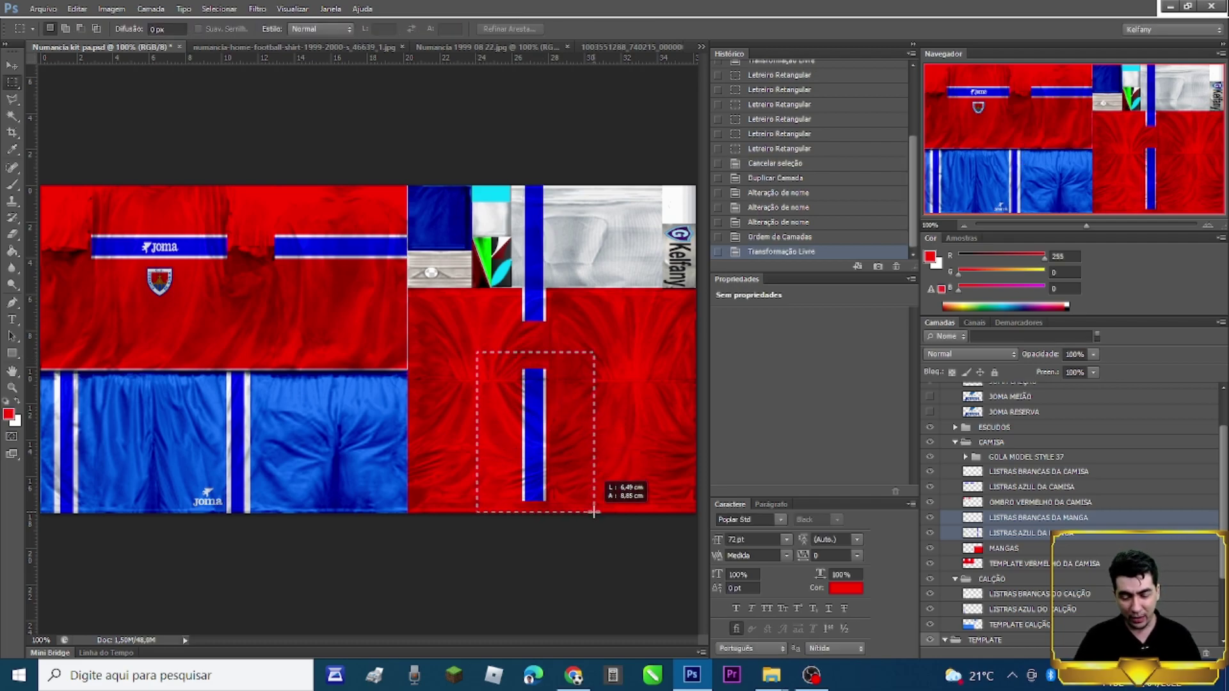
left_click(1108, 538)
key("Delete")
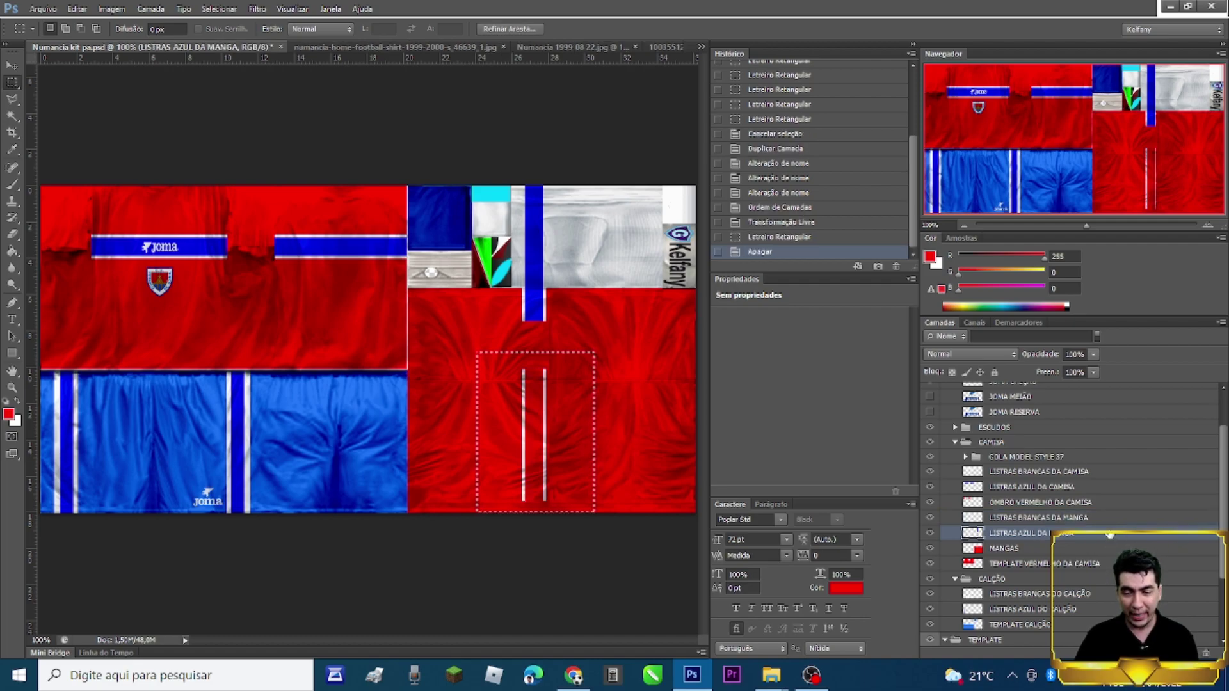
left_click(1089, 518)
key("Delete")
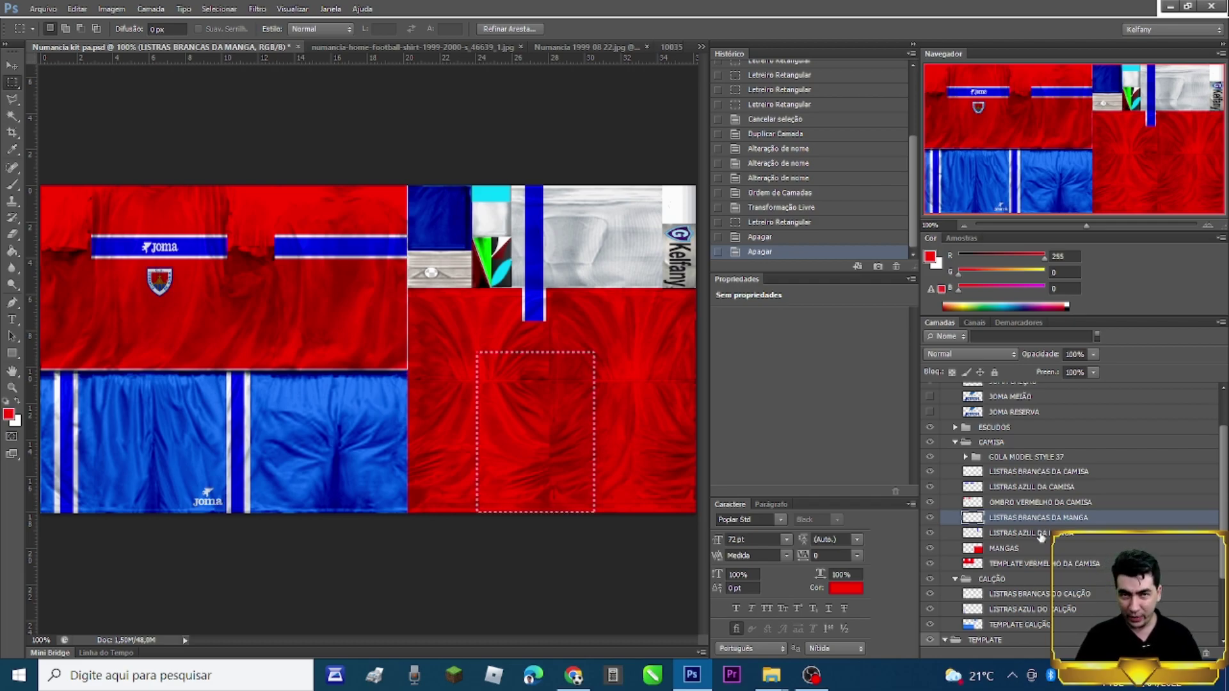
key("ctrl+d")
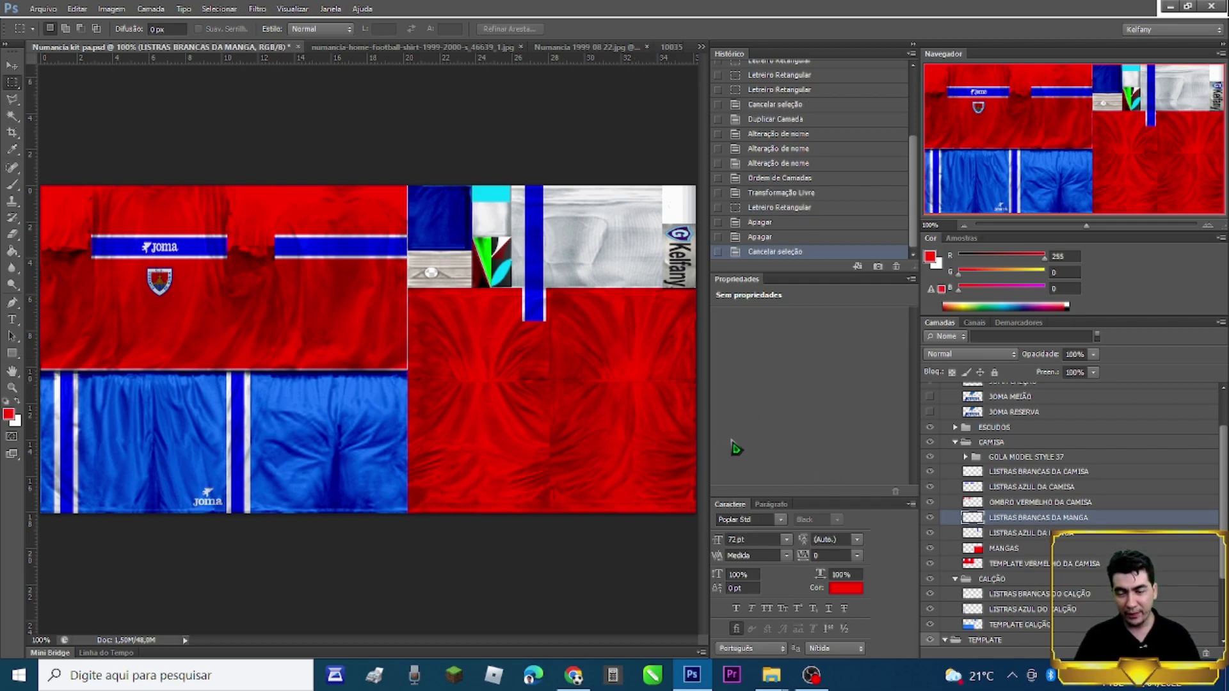
Move both sleeve stripe layers down onto the red sleeve texture and stretch them to its full height, about 166%, with Free Transform
left_click(1010, 533, "ctrl")
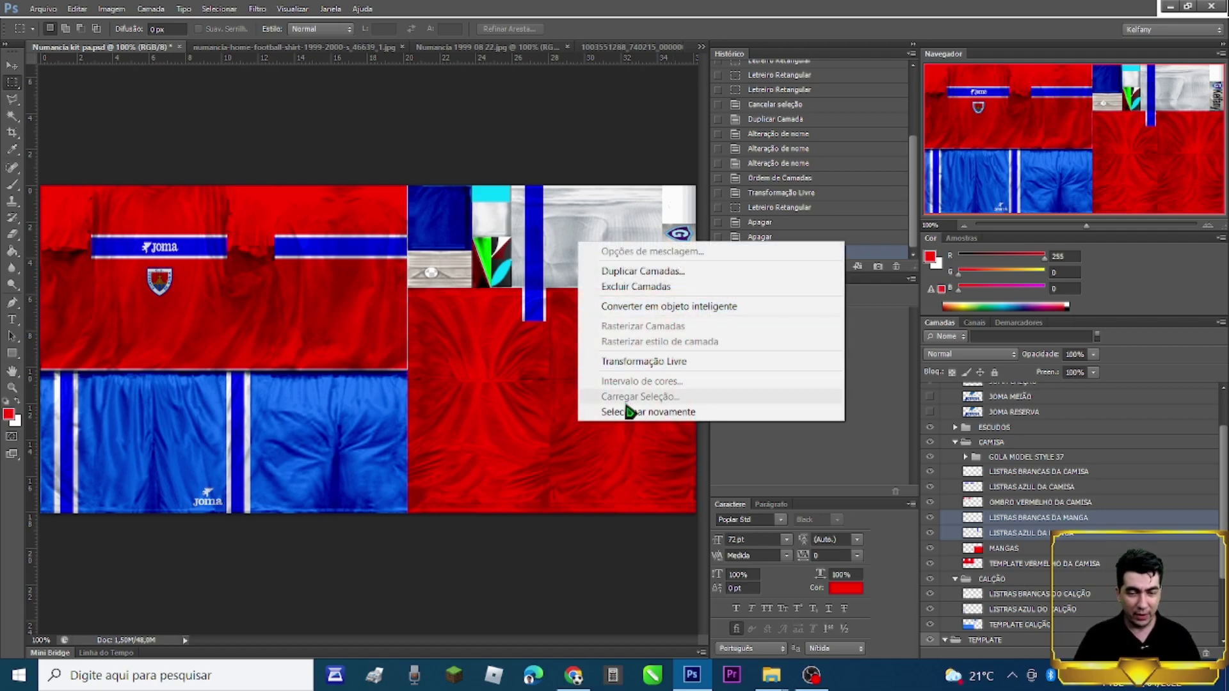
left_click(628, 362)
left_click_drag(532, 316, 519, 513)
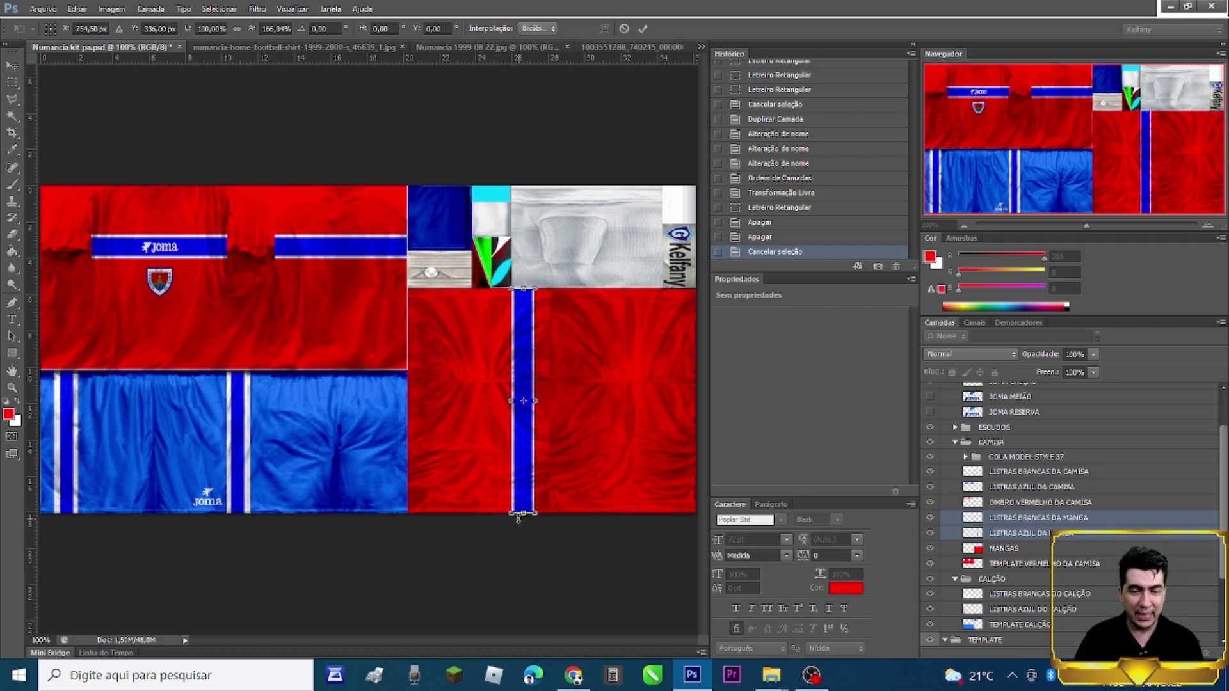
key("Return")
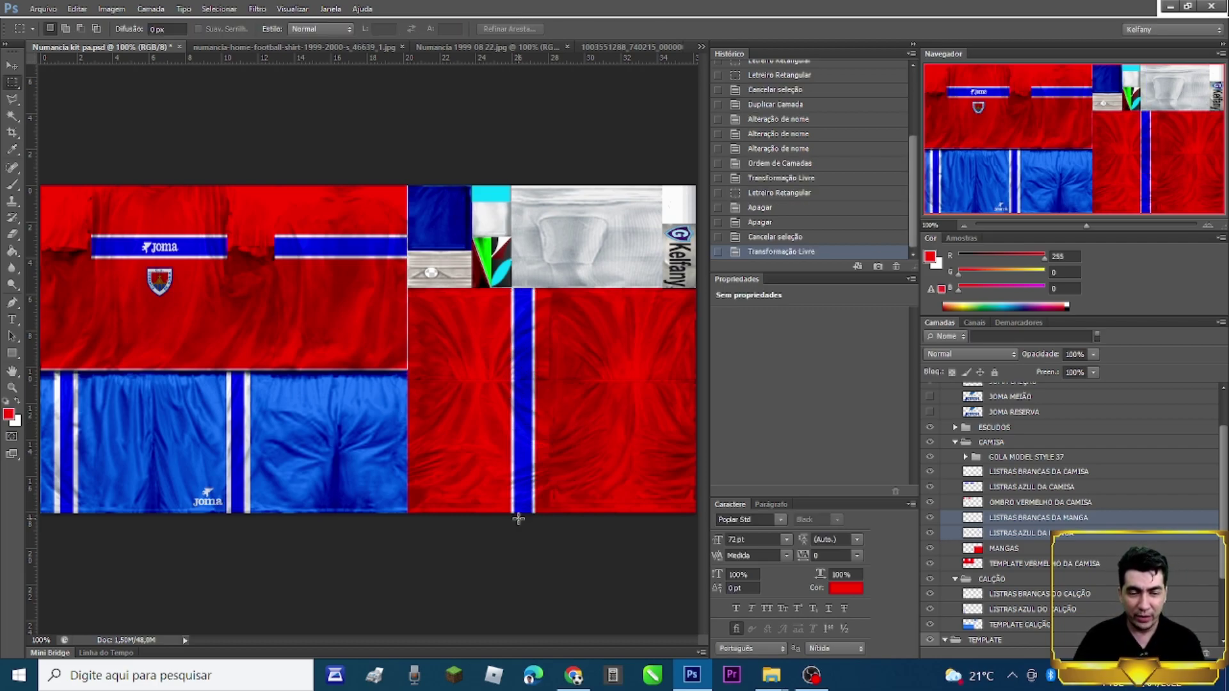
Duplicate the LISTRAS BRANCAS DA MANGA and LISTRAS AZUL DA MANGA layers together
right_click(1026, 526)
left_click(1027, 94)
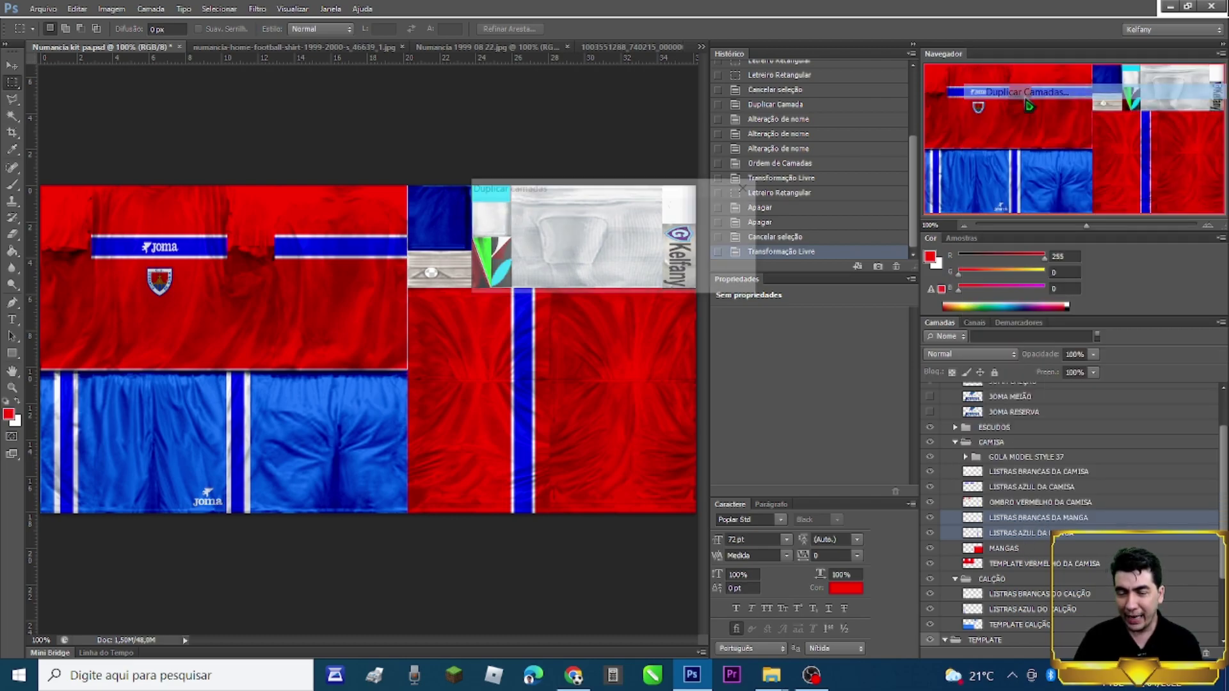
key("Return")
Shift the two copied sleeve stripe layers horizontally with Free Transform to X 983.50 px, near the outer edge of the second sleeve
right_click(572, 377)
left_click(624, 488)
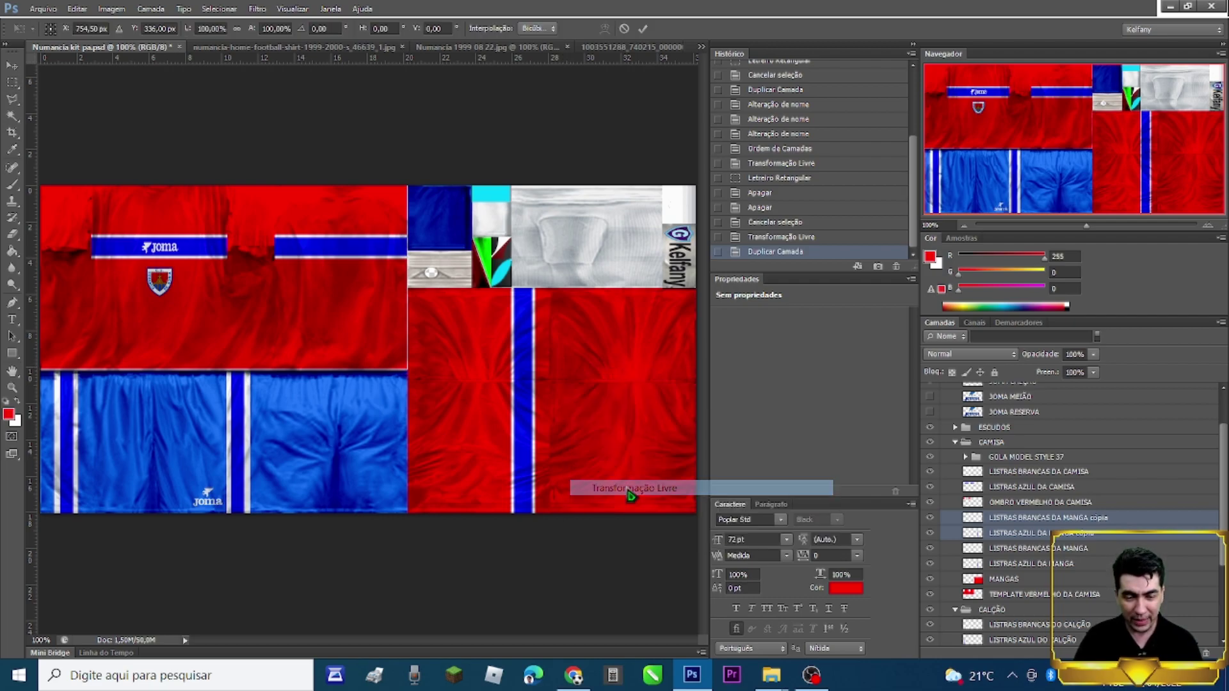
key("Right")
key("Right")
key("Right")
key("Right")
key("Right")
key("Right")
key("Right")
key("Right")
key("Right")
key("Right")
key("Right")
key("Right")
key("Right")
key("Right")
key("Right")
key("Right")
key("Right")
key("Right")
key("Right")
key("Right")
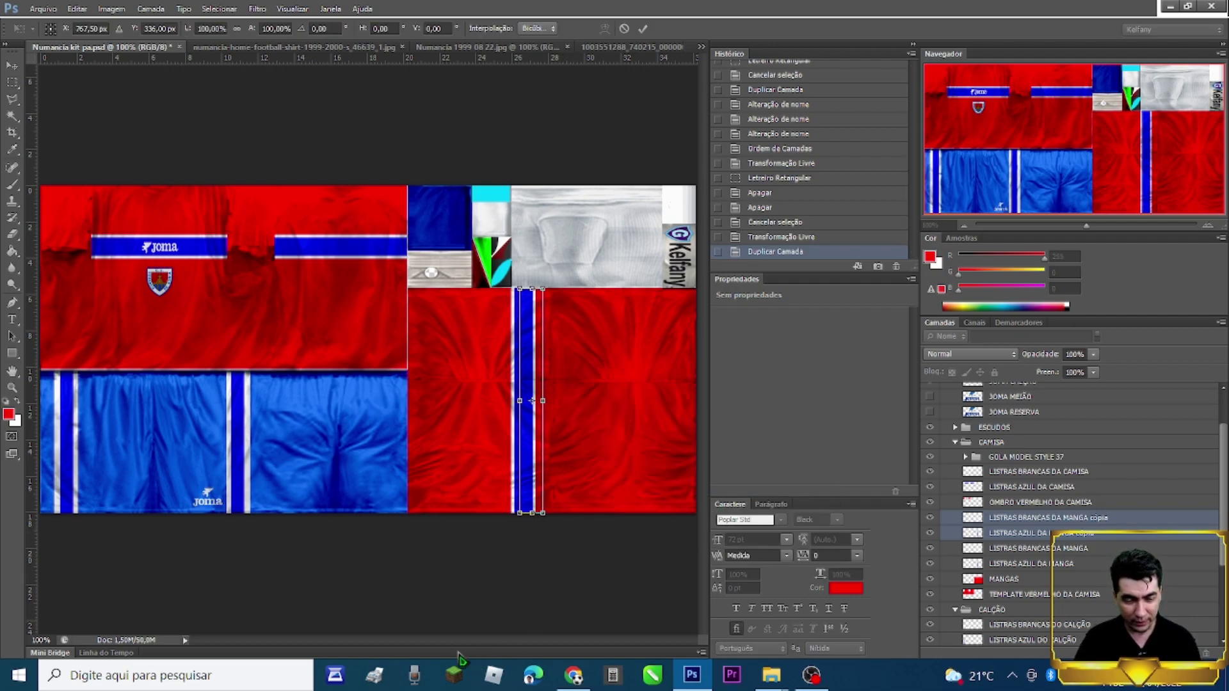
key("Right")
key("Right")
key("Right")
key("Right")
key("Right")
key("Right")
key("Right")
key("Right")
key("Right")
key("Right")
key("Right")
key("Right")
key("Right")
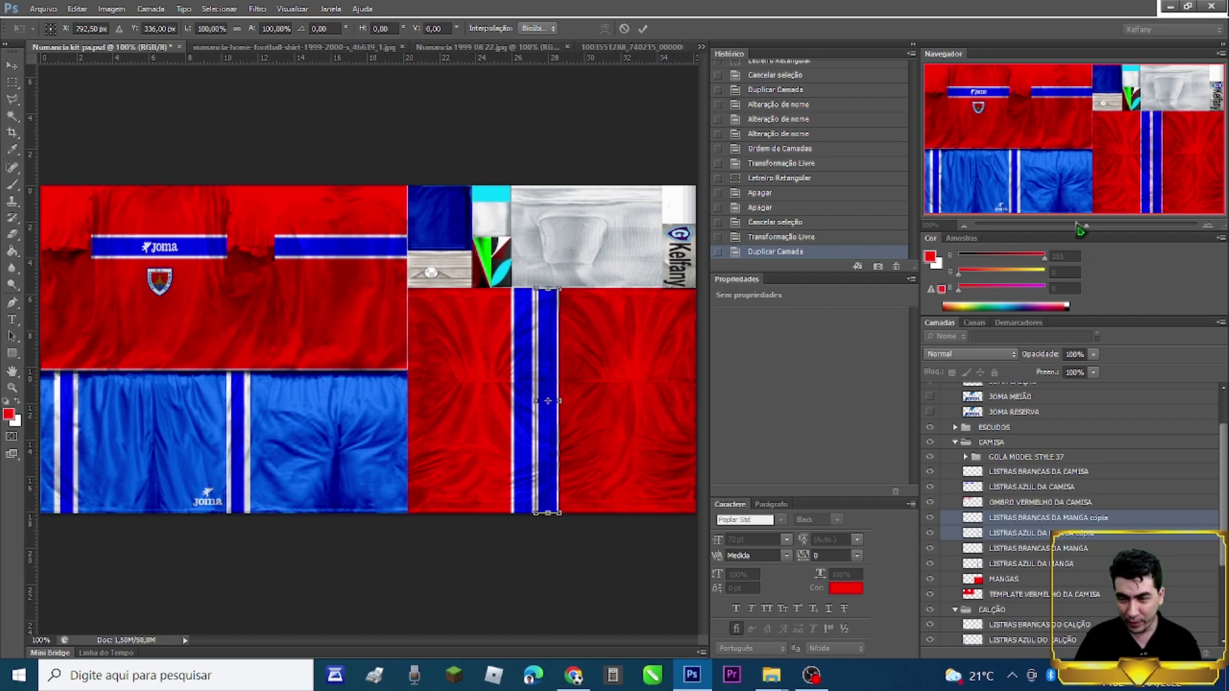
left_click_drag(1090, 227, 1088, 227)
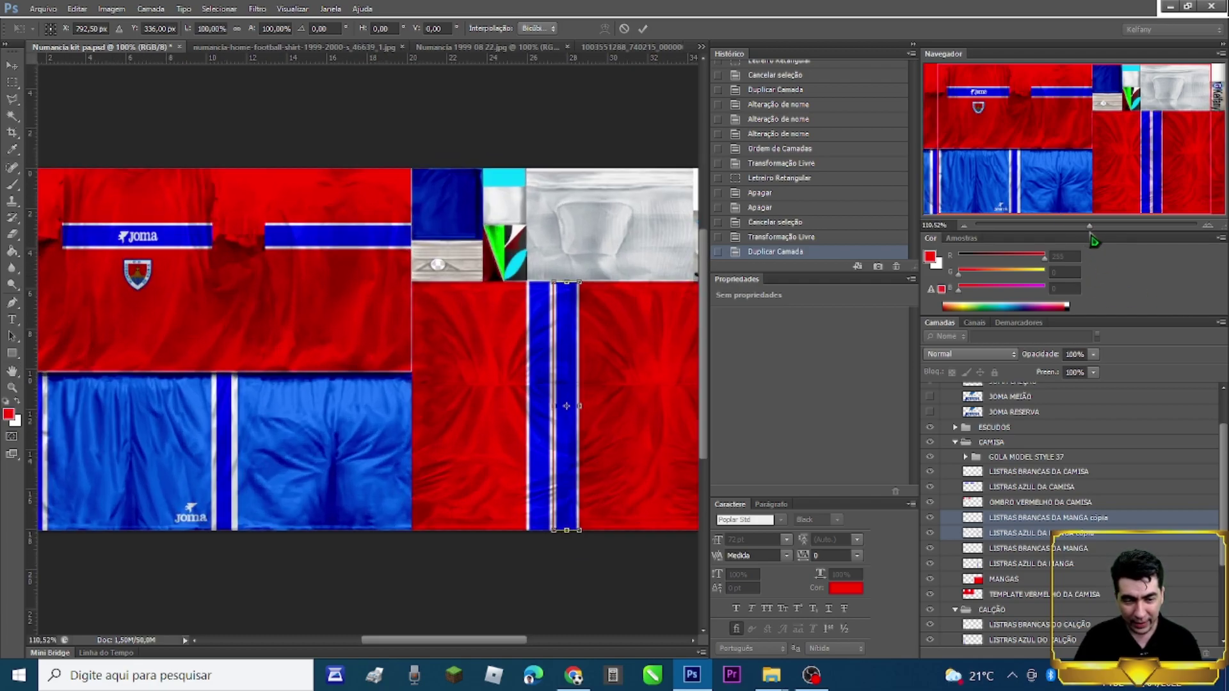
scroll(520, 654, "right", 5)
key("Right")
key("Right")
key("Right")
key("Right")
key("Right")
key("Right")
key("Right")
key("Right")
key("Right")
key("Right")
key("Right")
key("Right")
key("Right")
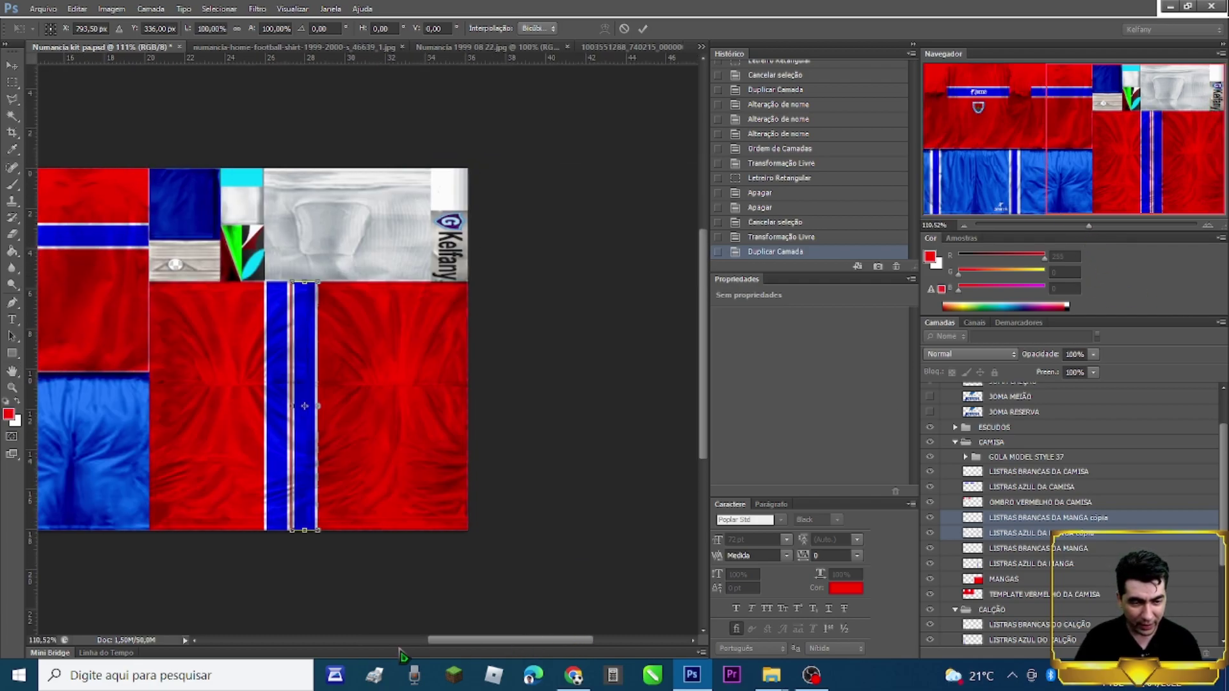
key("Right")
key("Right")
key("Right")
key("Right")
key("Right")
key("Right")
key("Right")
key("Right")
key("Right")
key("Right")
key("Right")
key("Right")
key("Right")
key("Right")
key("Right")
key("Right")
key("Right")
key("Right")
key("Right")
key("Right")
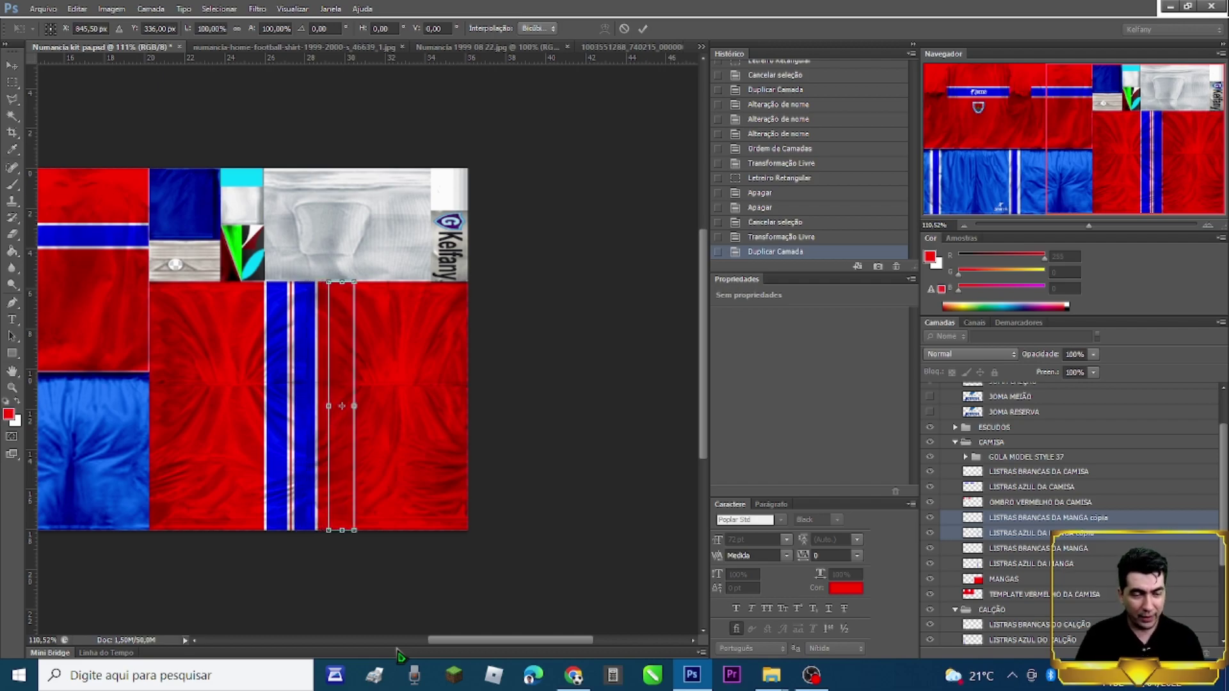
key("Right")
key("Right")
key("Right")
key("Right")
key("Right")
key("Right")
key("Right")
key("Right")
key("Right")
key("Right")
key("Right")
key("Right")
key("Right")
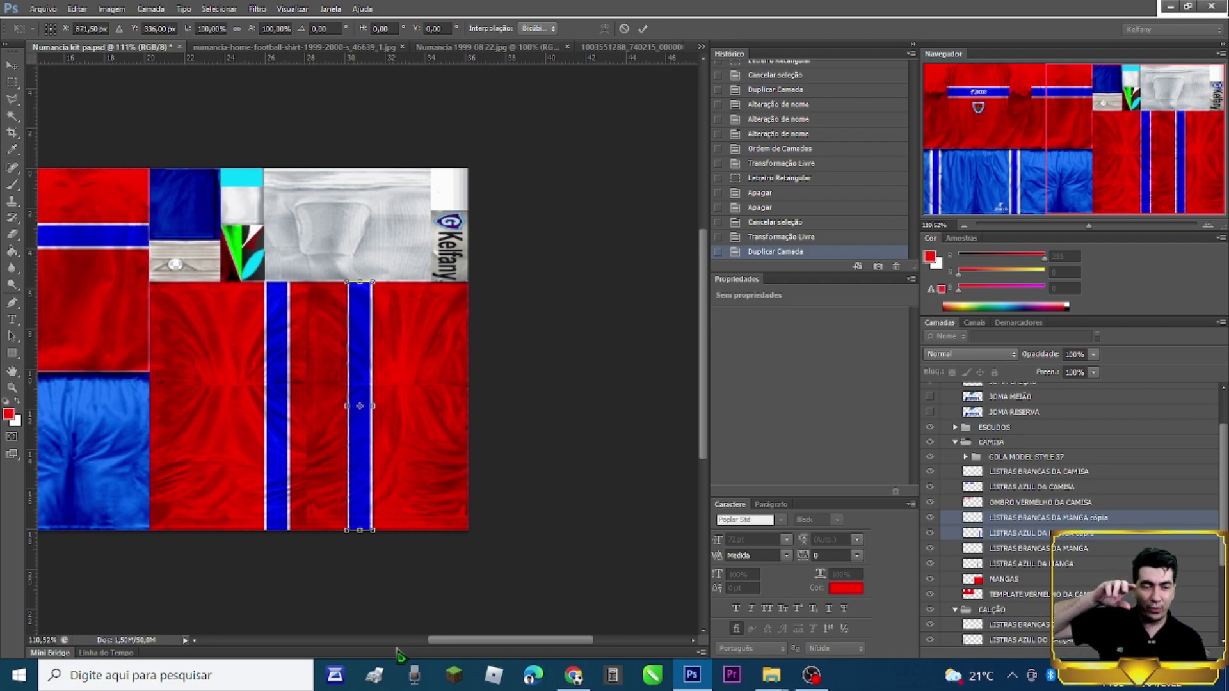
key("Right")
key("Right")
key("Right")
key("Right")
key("Right")
key("Right")
key("Right")
key("Right")
key("Right")
key("Right")
key("Right")
key("Right")
key("Right")
key("Right")
key("Right")
key("Right")
key("Right")
key("Right")
key("Right")
key("Right")
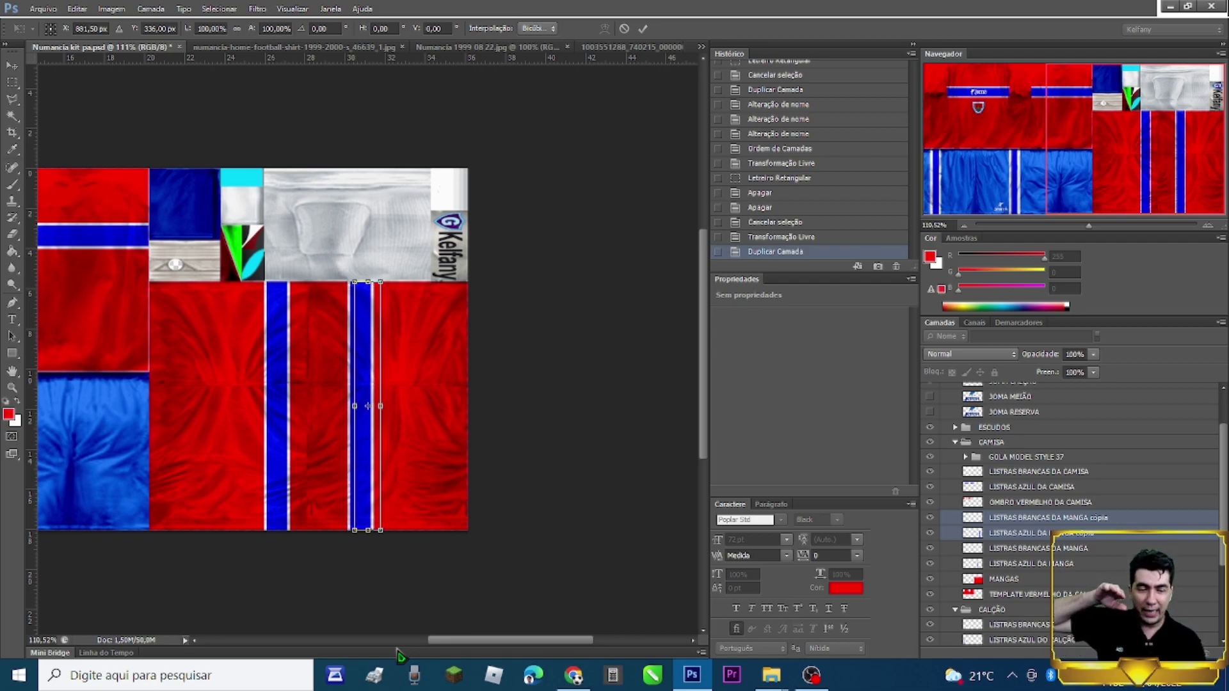
key("Right")
key("Right")
key("Right")
key("Right")
key("Right")
key("Right")
key("Right")
key("Right")
key("Right")
key("Right")
key("Right")
key("Right")
key("Right")
key("Right")
key("Right")
key("Right")
key("Right")
key("Right")
key("Right")
key("Right")
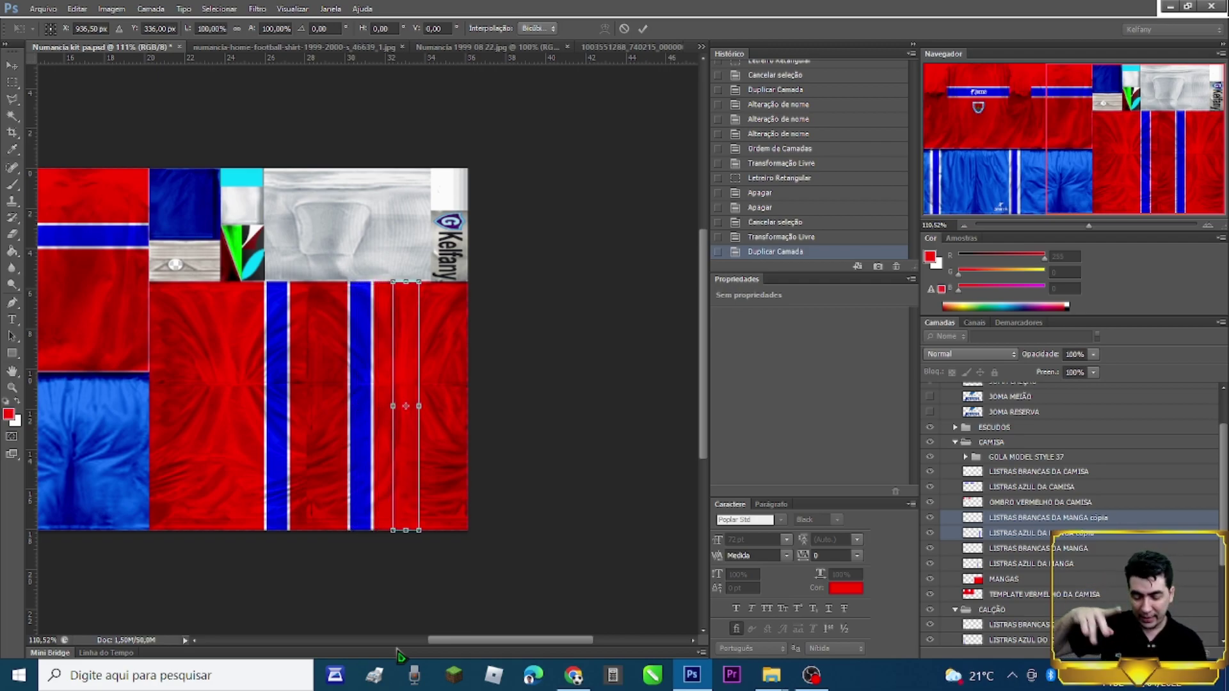
key("Right")
key("Right")
key("Right")
key("Right")
key("Right")
key("Right")
key("Right")
key("Right")
key("Right")
key("Right")
key("Right")
key("Right")
key("Right")
key("Right")
key("Right")
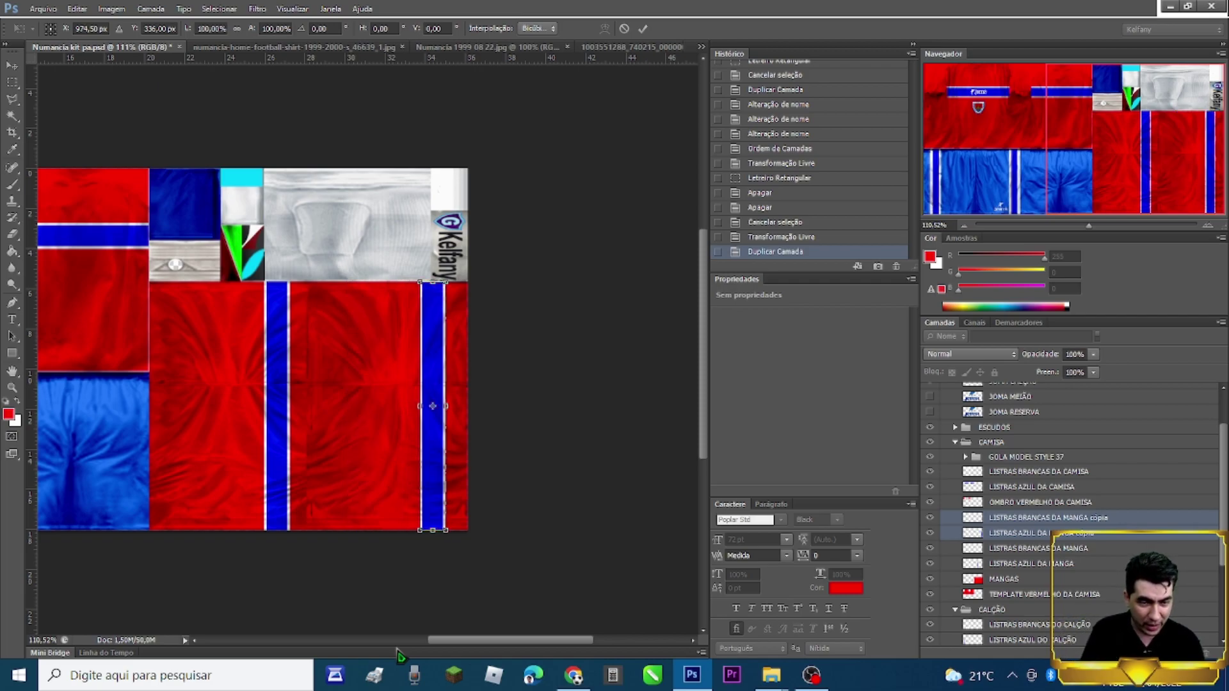
key("Right")
key("Right")
key("Right")
key("Right")
key("Right")
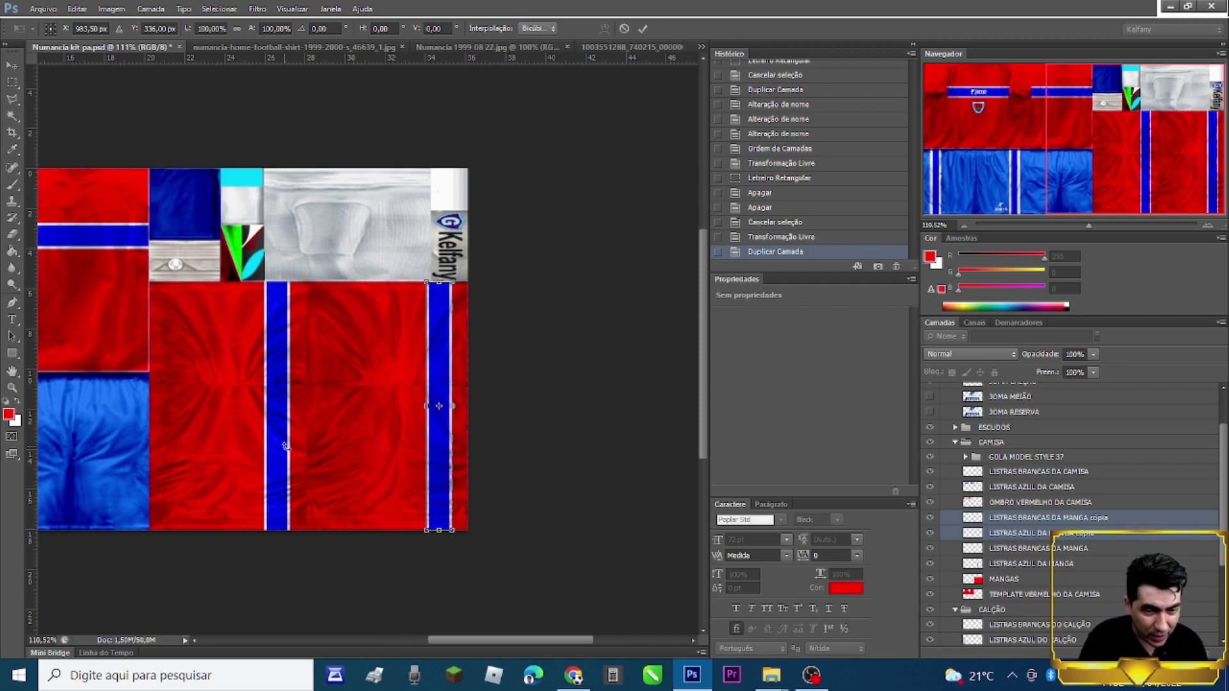
key("Return")
key("m")
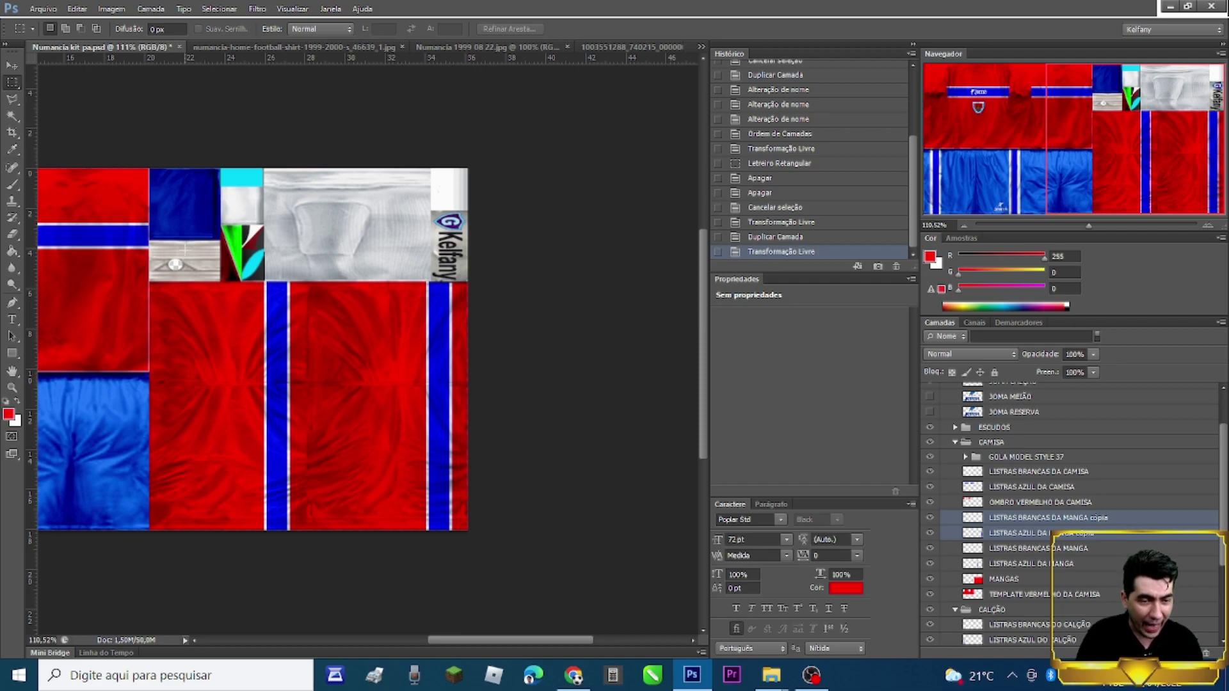
left_click_drag(308, 282, 580, 638)
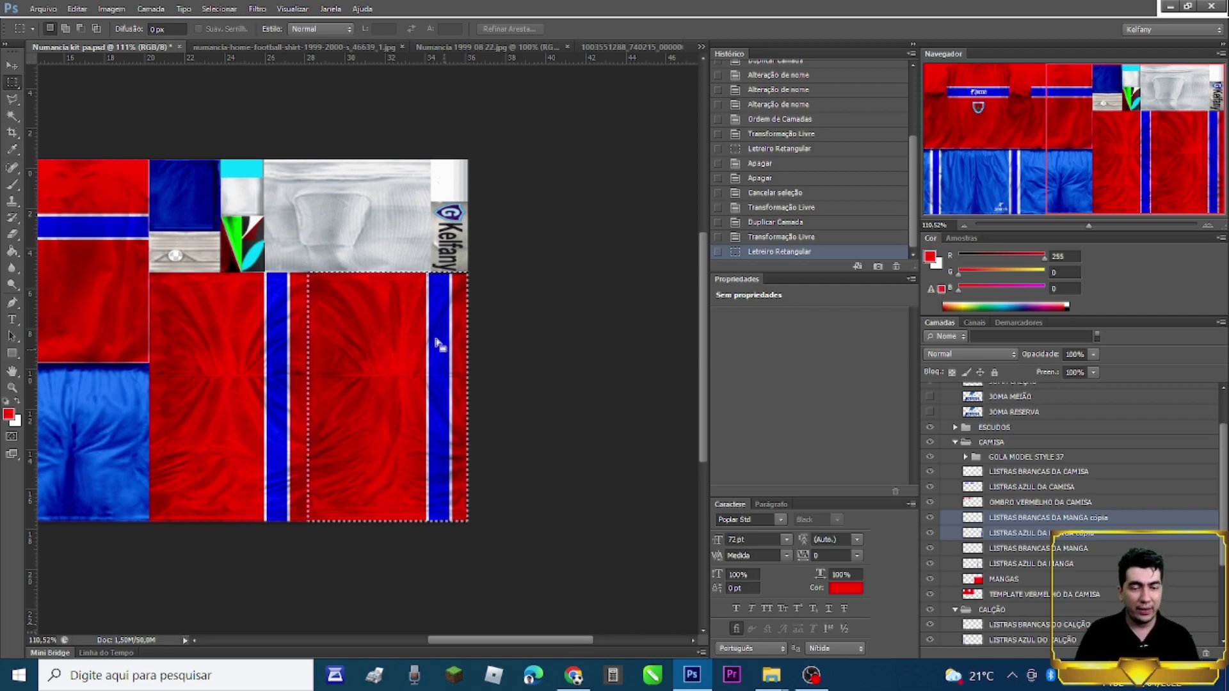
key("ctrl+d")
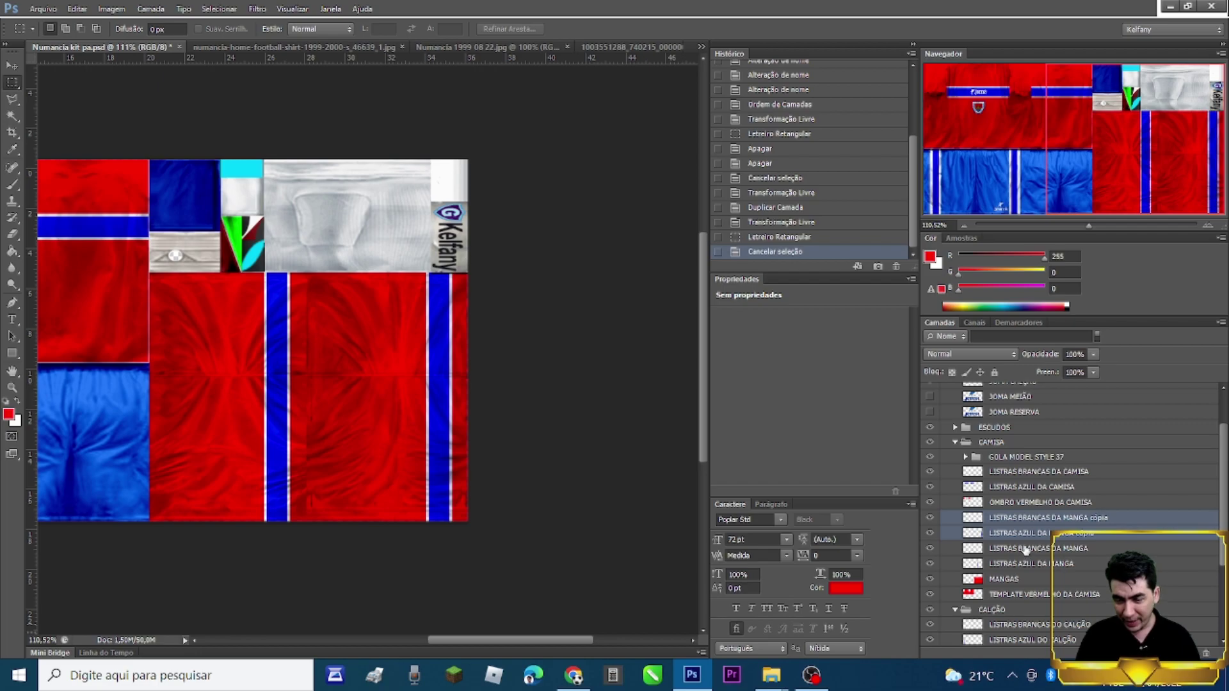
Place LISTRAS BRANCAS DA MANGA directly above its copy and merge the two white stripe layers
left_click(1027, 518)
double_click(1038, 520)
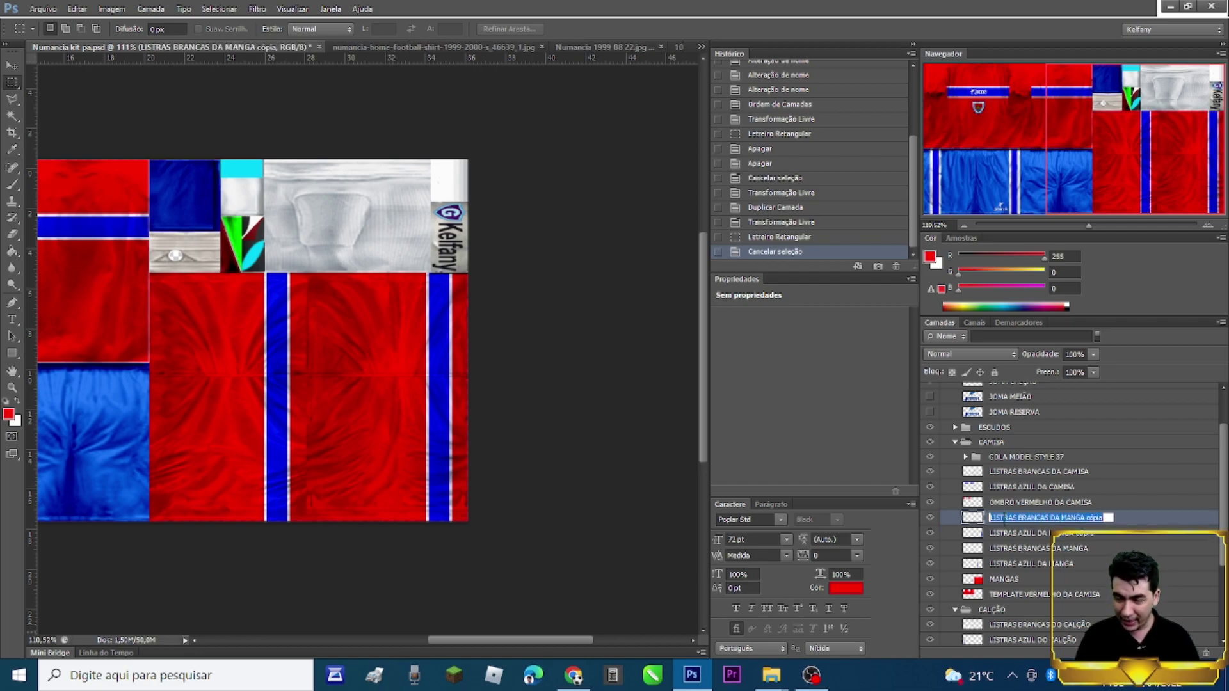
left_click_drag(1031, 553, 1035, 521)
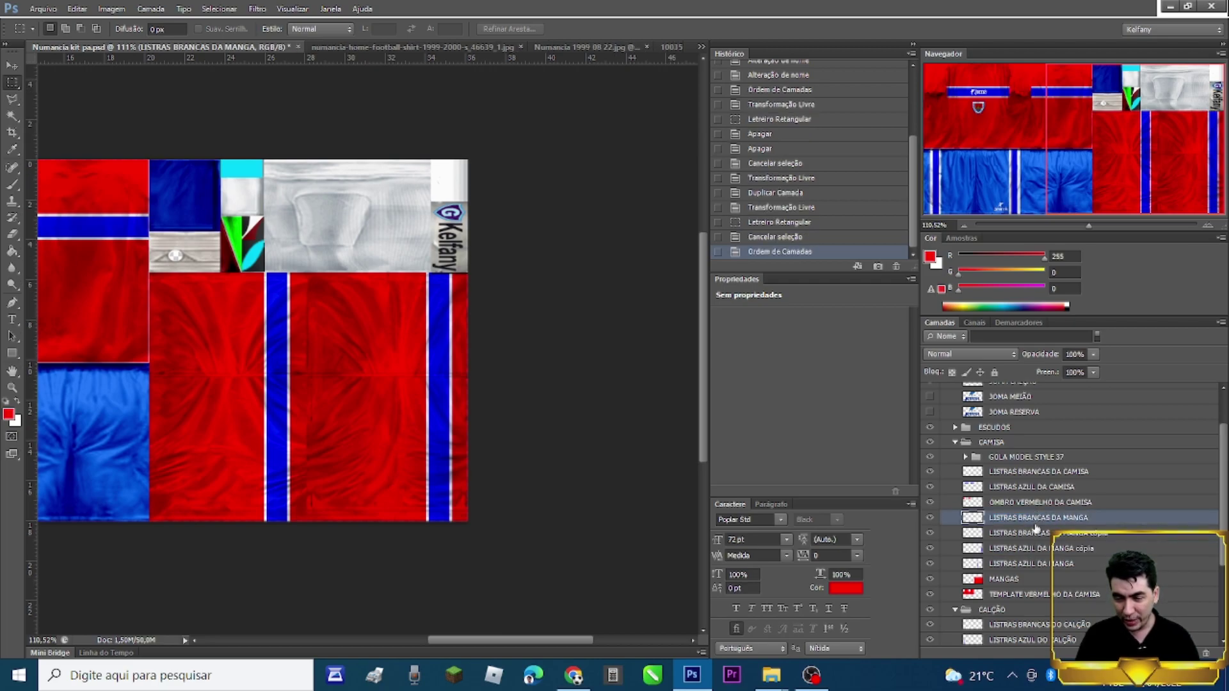
left_click(1033, 534, "ctrl")
right_click(1033, 534)
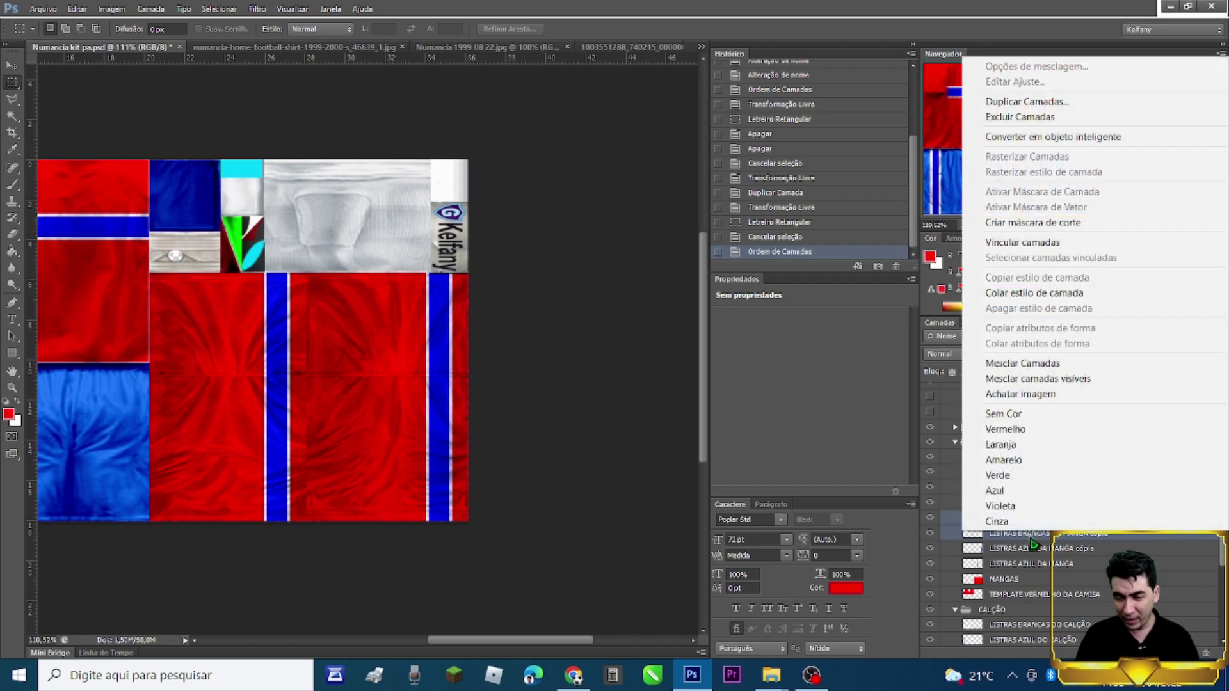
left_click(1024, 367)
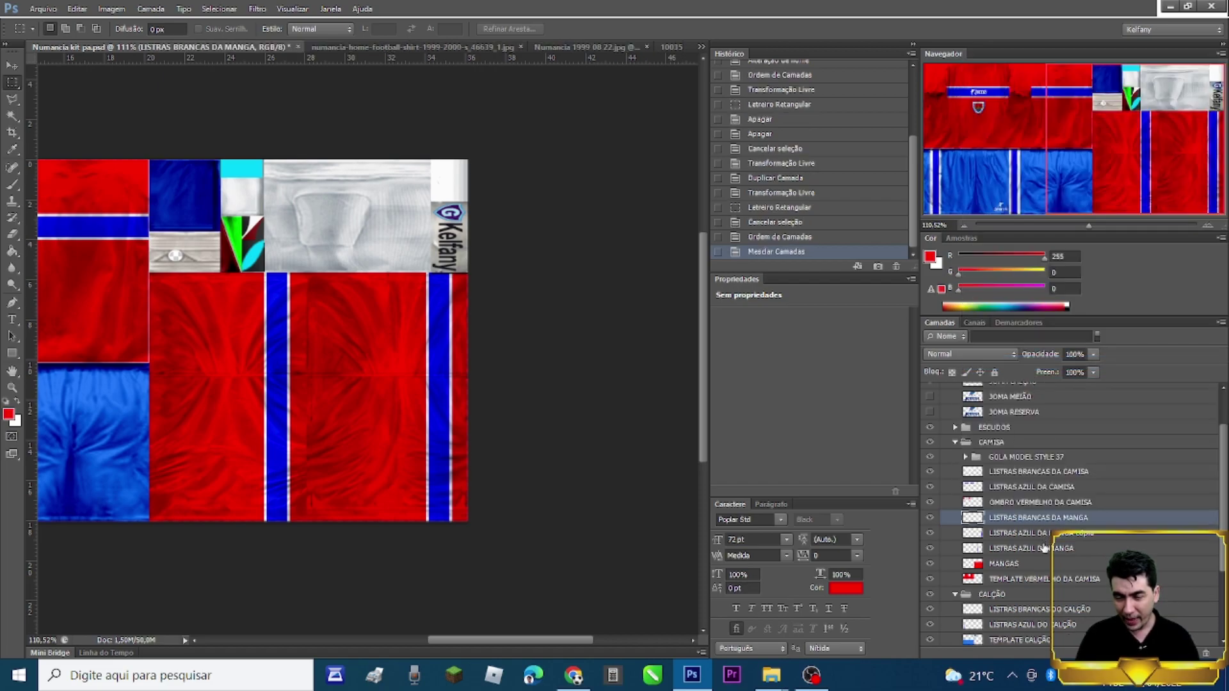
Place LISTRAS AZUL DA MANGA directly above its copy and merge the two blue sleeve stripe layers
left_click_drag(1037, 549, 1037, 529)
left_click(1037, 549, "ctrl")
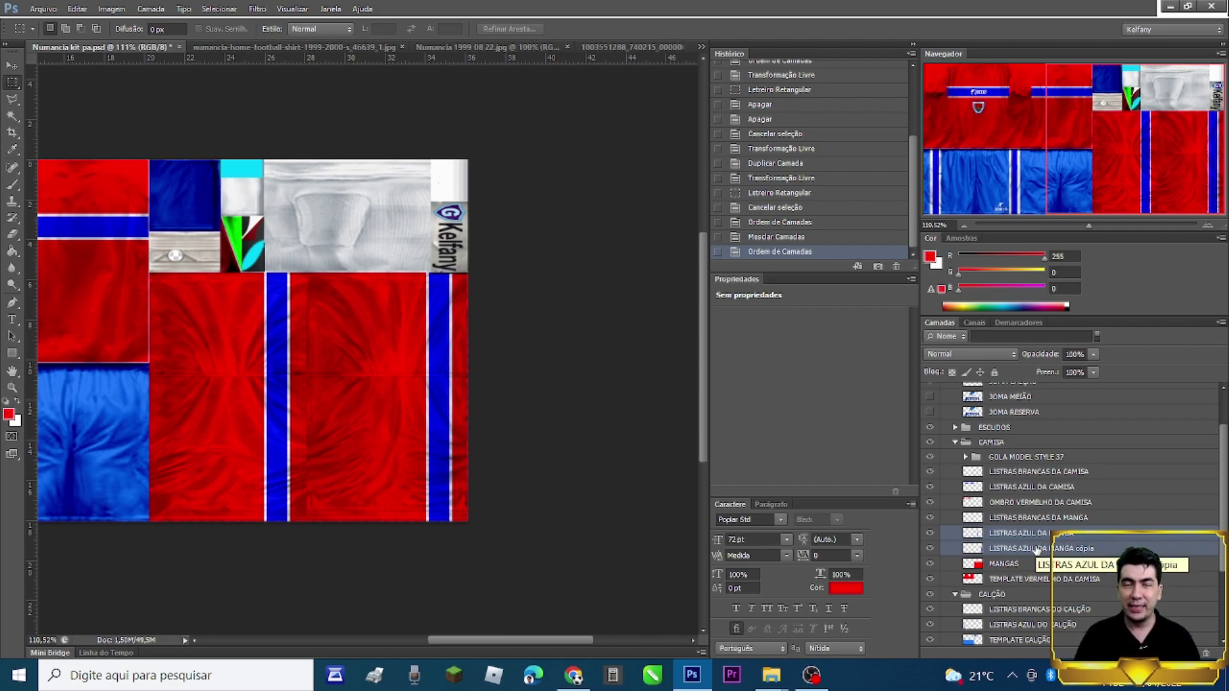
right_click(1038, 550)
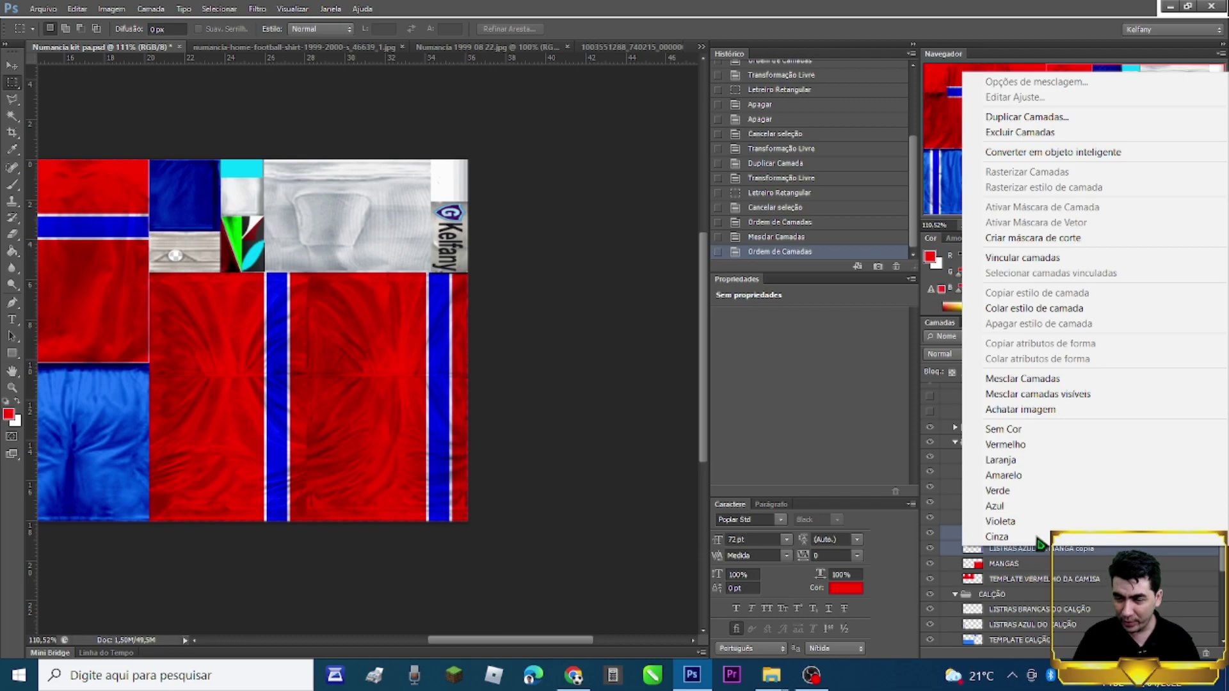
left_click(1016, 380)
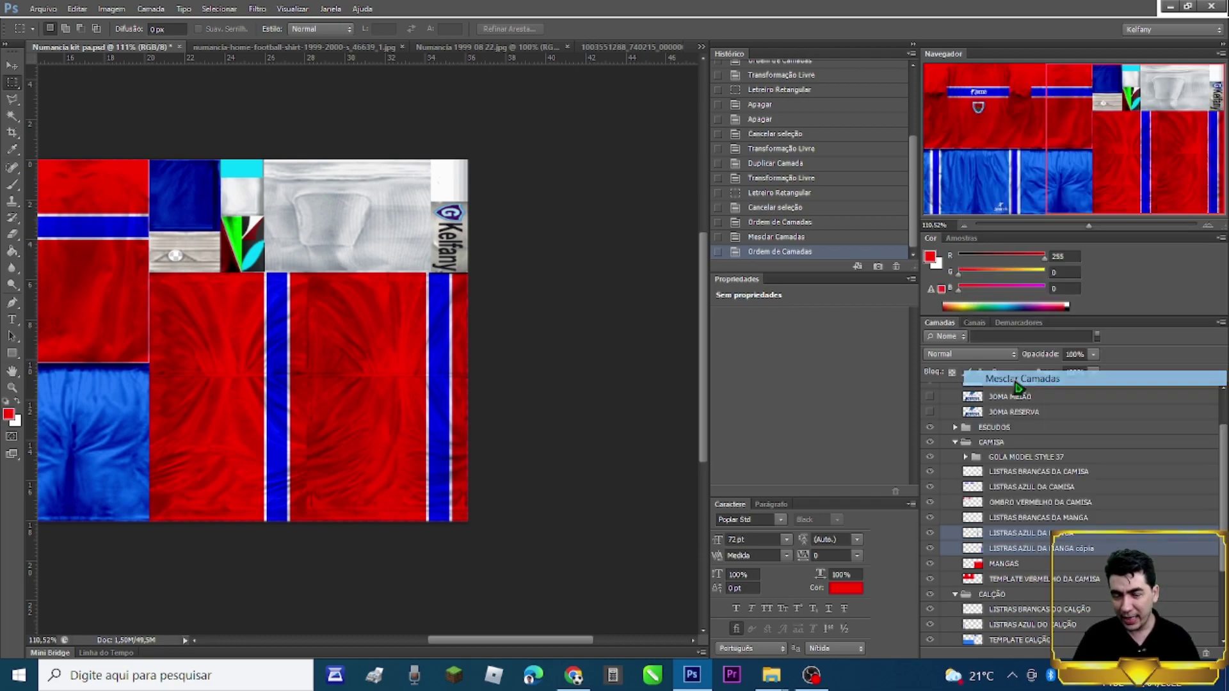
Shift the merged LISTRAS BRANCAS DA MANGA and LISTRAS AZUL DA MANGA layers horizontally with Free Transform to about X 851 px
left_click(1034, 520)
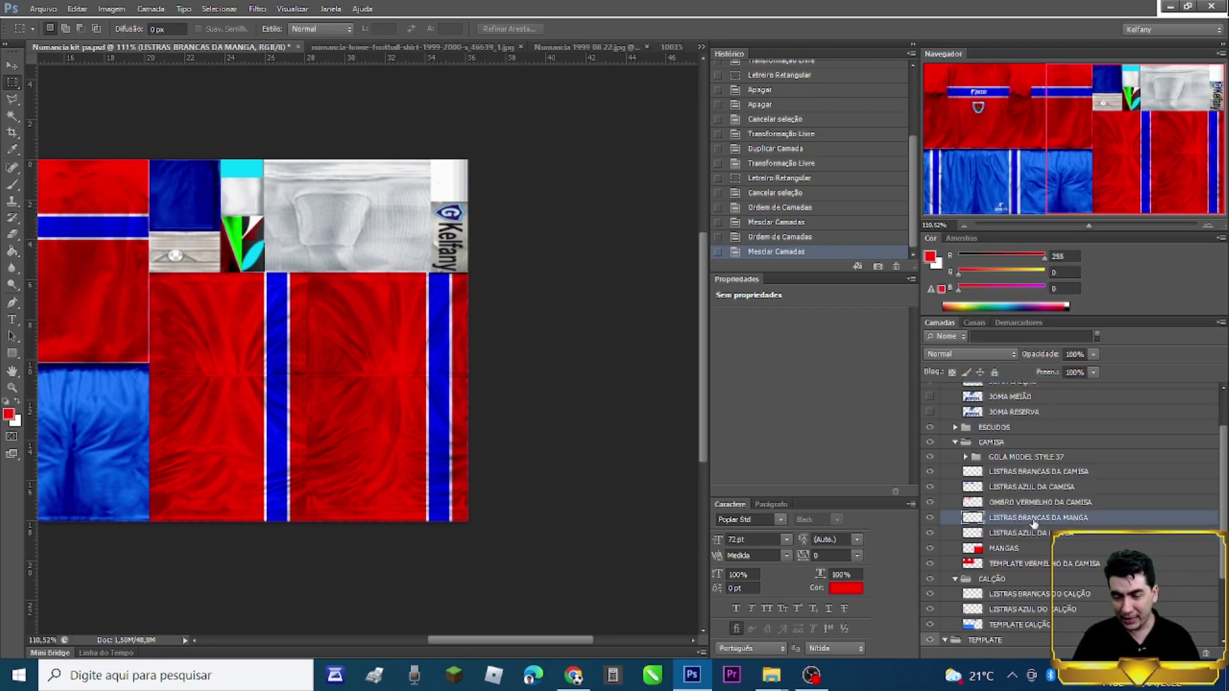
left_click(1030, 534, "shift")
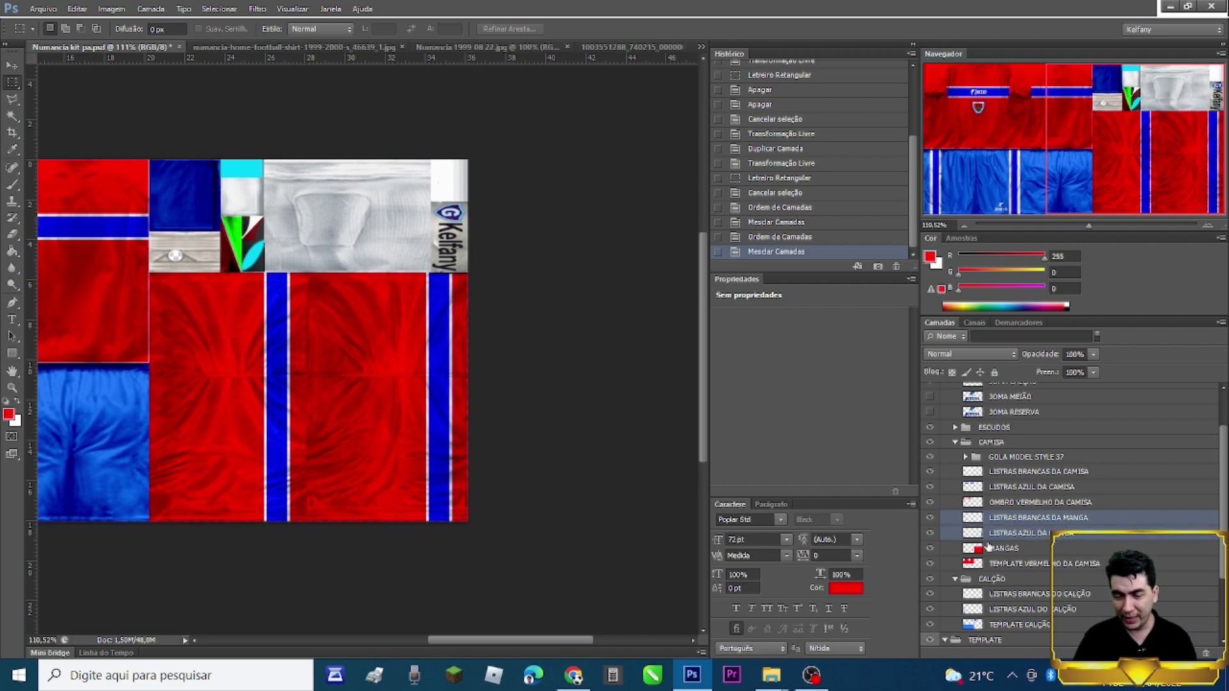
right_click(368, 368)
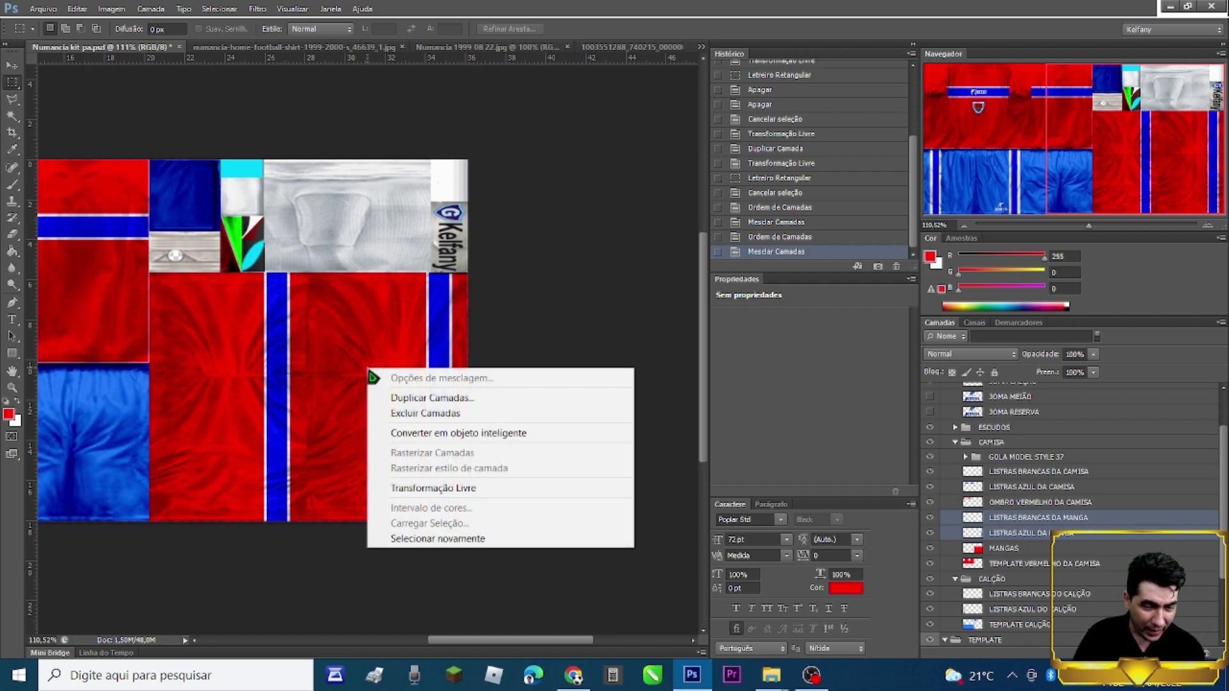
left_click(419, 489)
key("Left")
key("Left")
key("Left")
key("Left")
key("Left")
key("Left")
key("Left")
key("Left")
key("Left")
key("Left")
key("Left")
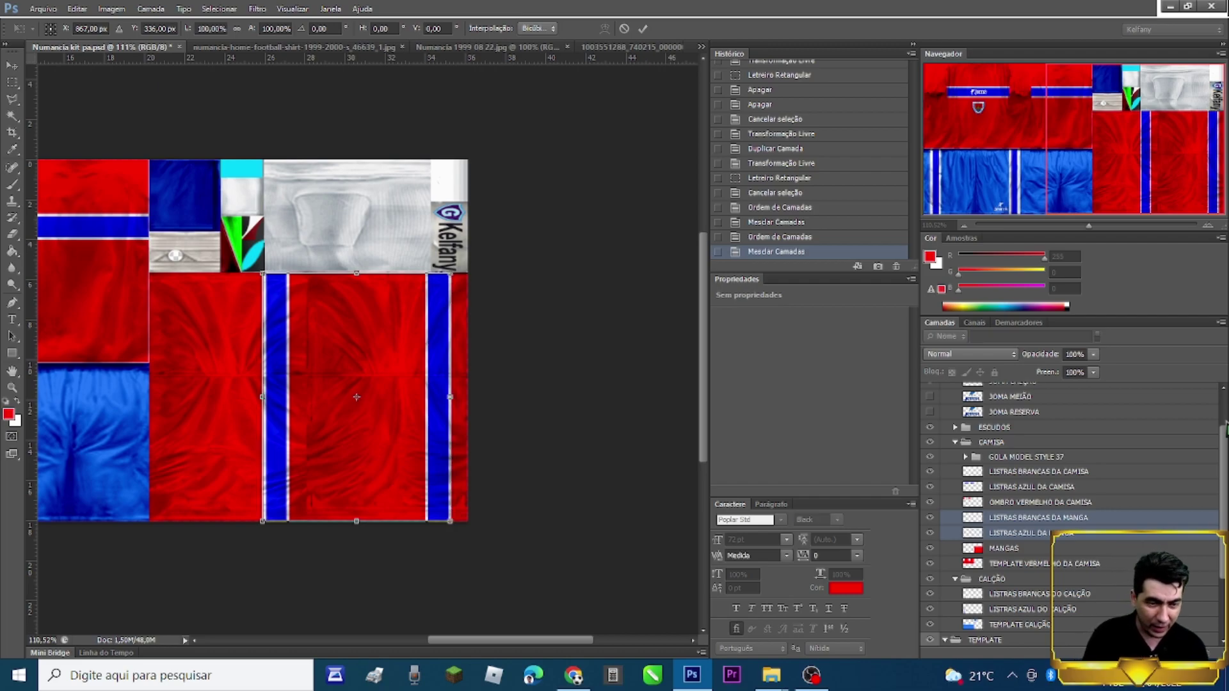
key("Left")
key("Left")
key("Left")
key("Left")
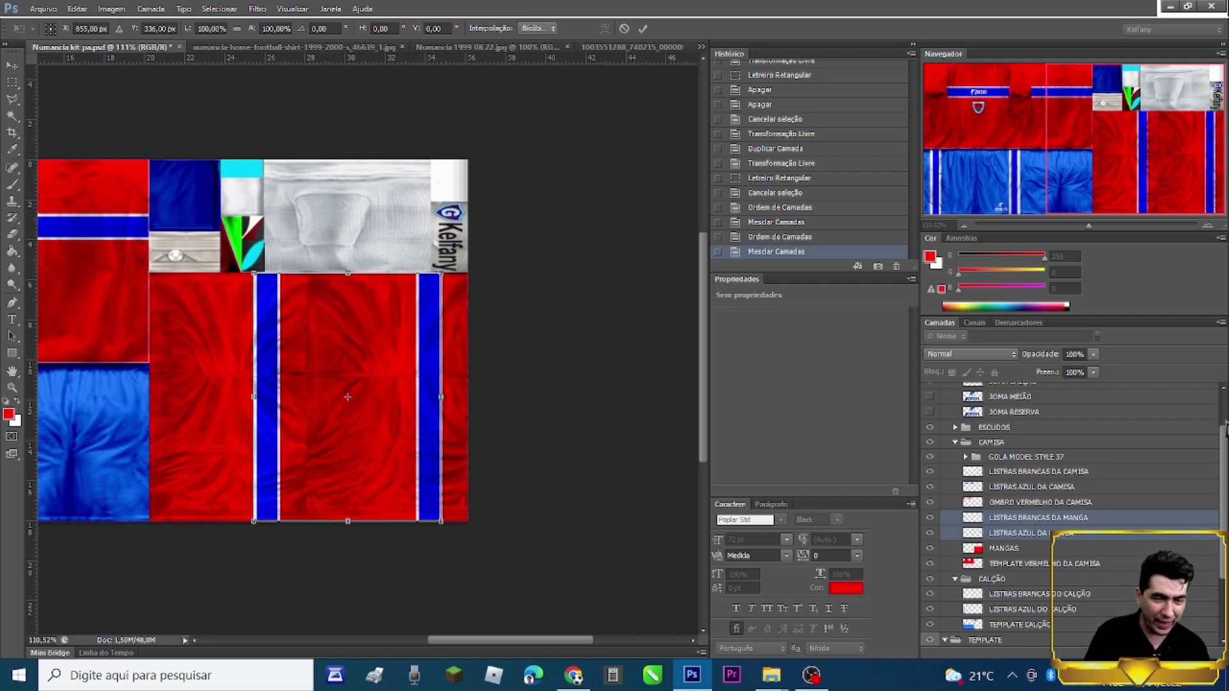
key("Left")
key("Left")
key("Left")
key("Left")
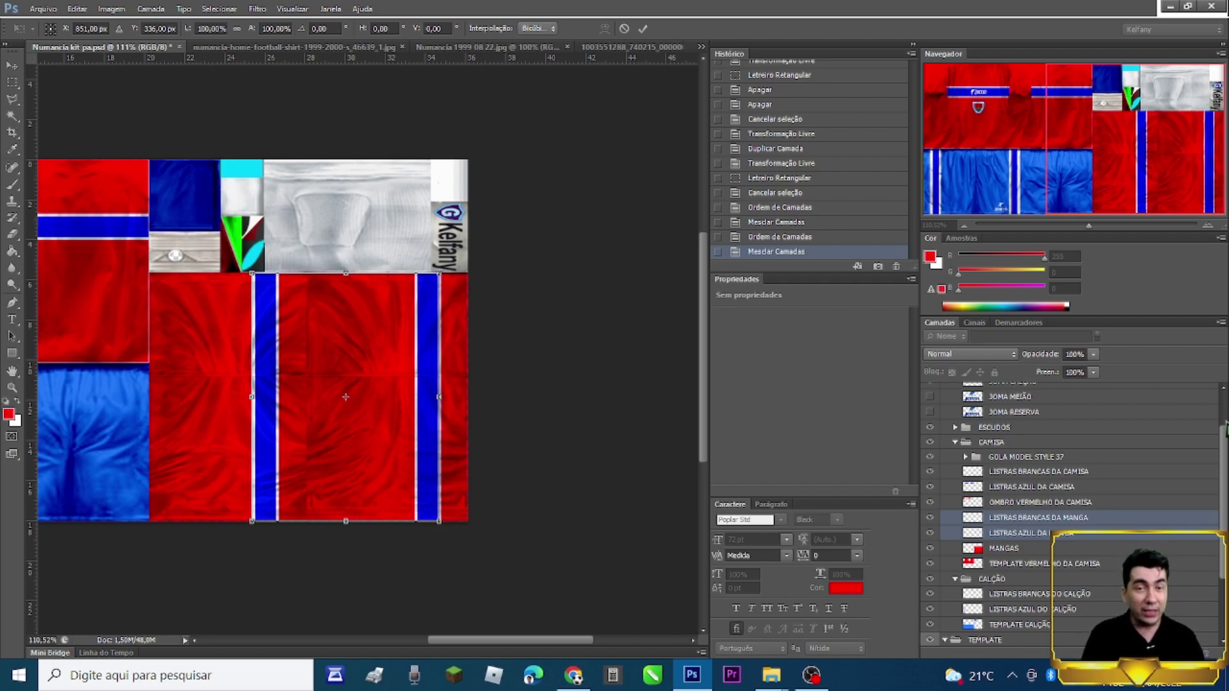
key("Return")
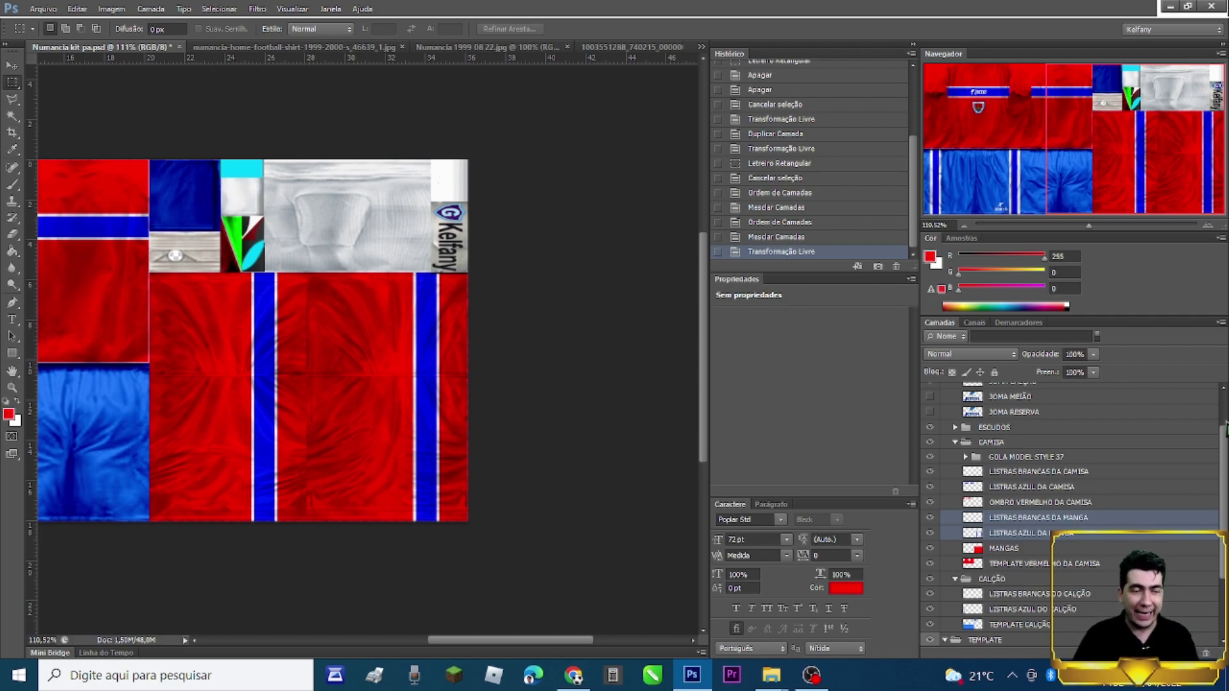
Mark the sleeve stripe area and the shirt's chest stripe end with rectangular selections, and clear the selection
left_click_drag(568, 647, 498, 648)
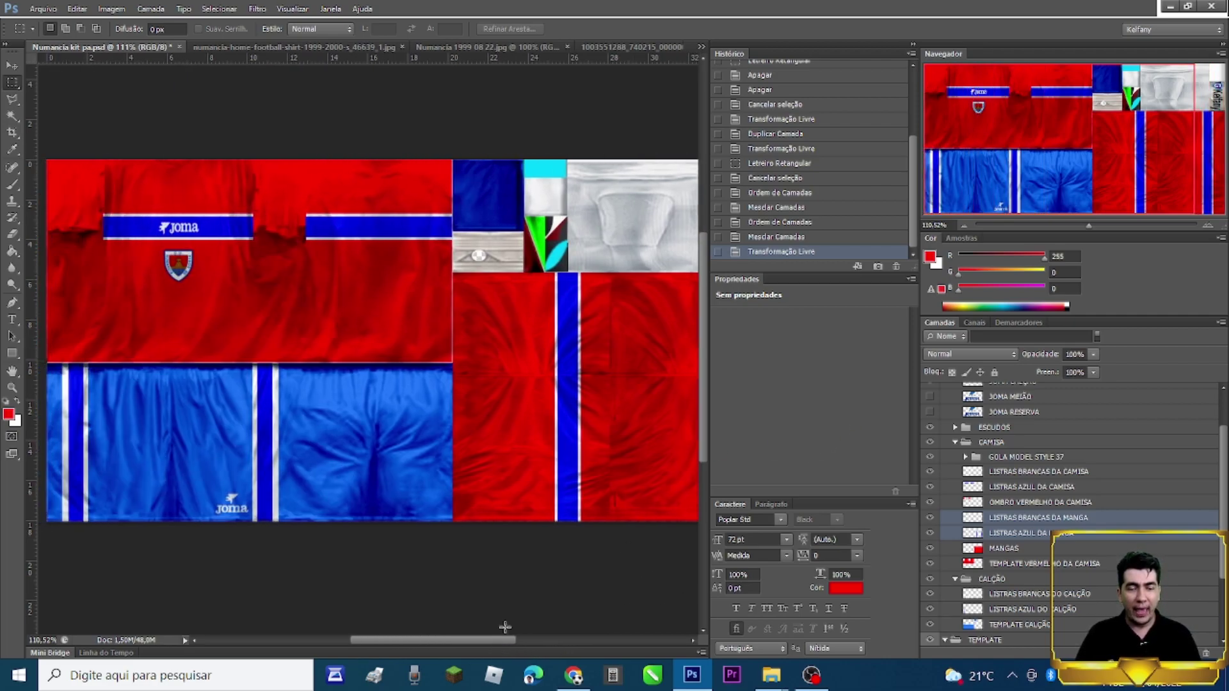
left_click_drag(536, 265, 612, 377)
left_click_drag(237, 204, 274, 285)
left_click_drag(542, 363, 603, 376)
left_click_drag(240, 211, 275, 268)
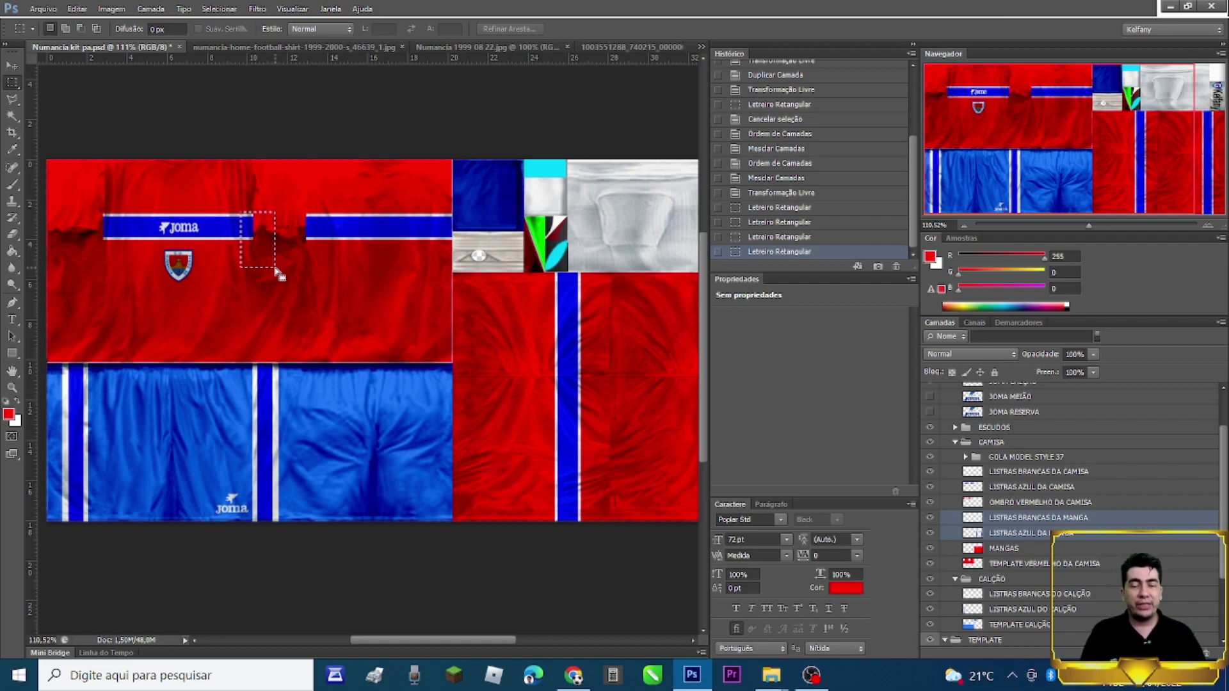
left_click(316, 197)
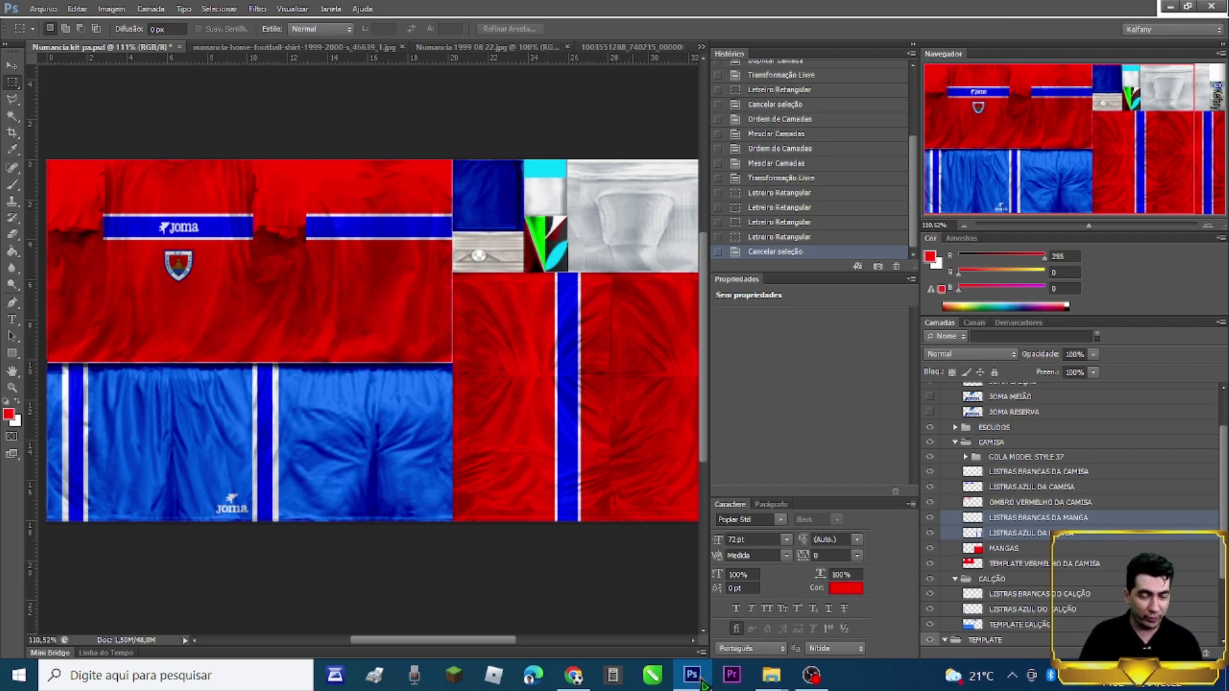
left_click(811, 682)
left_click(811, 682)
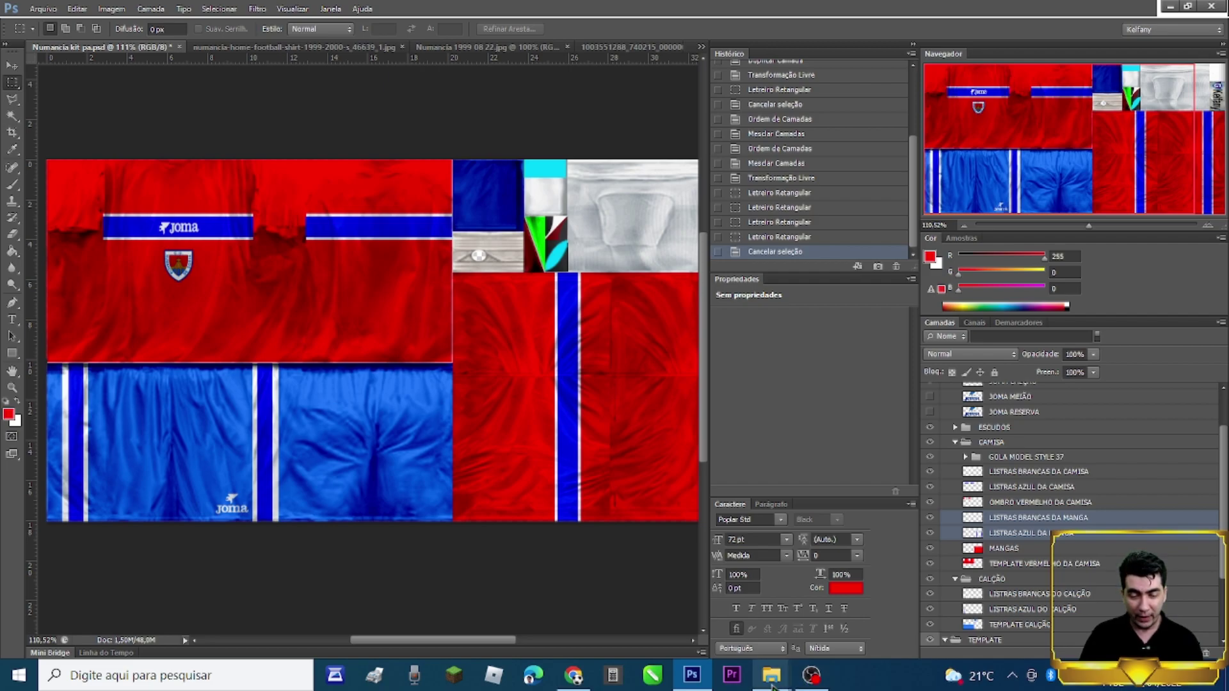
left_click(813, 676)
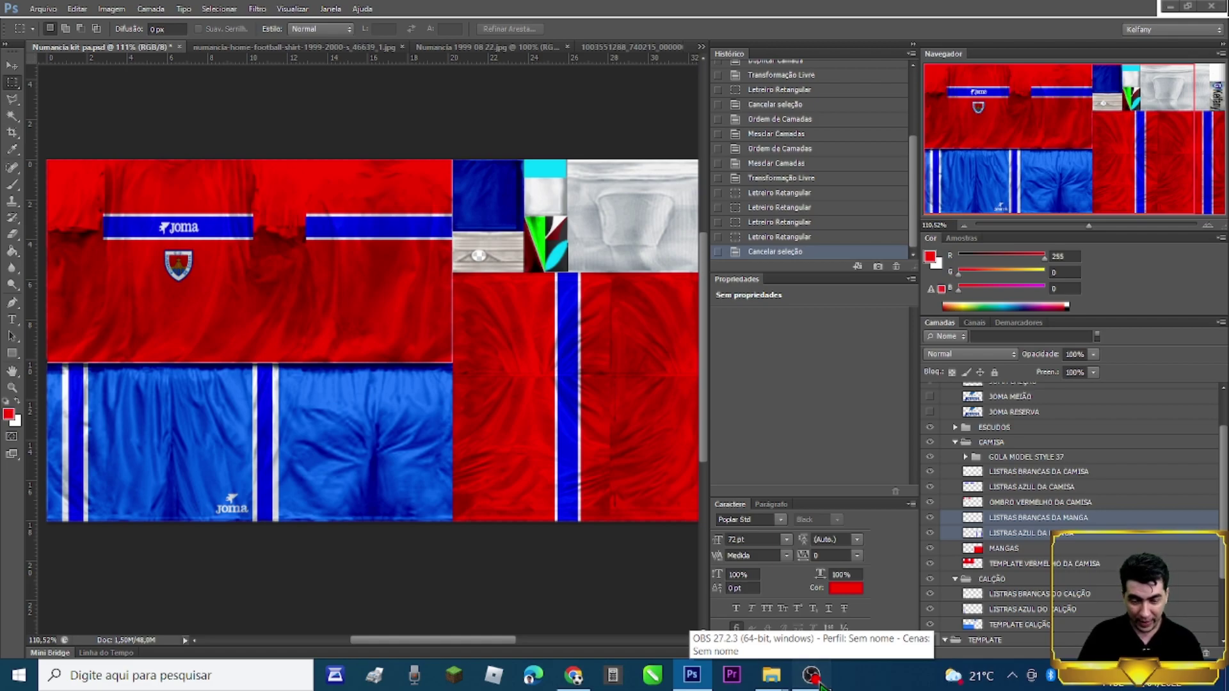
left_click(816, 679)
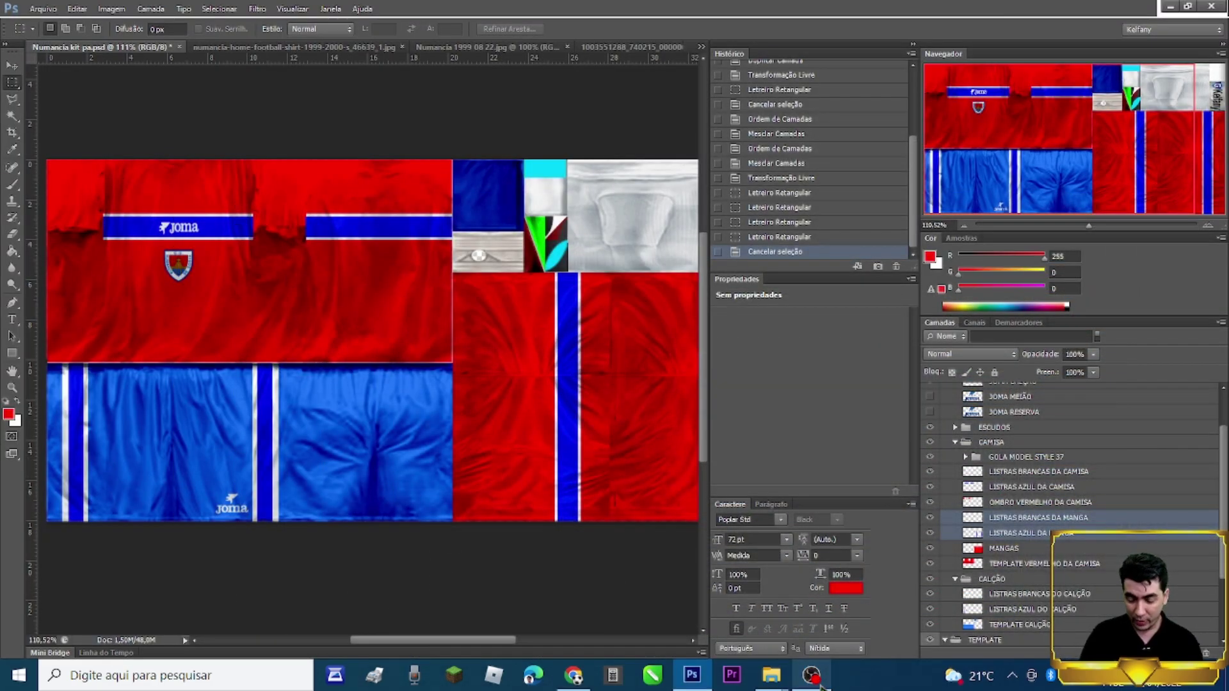
scroll(683, 247, "down", 6)
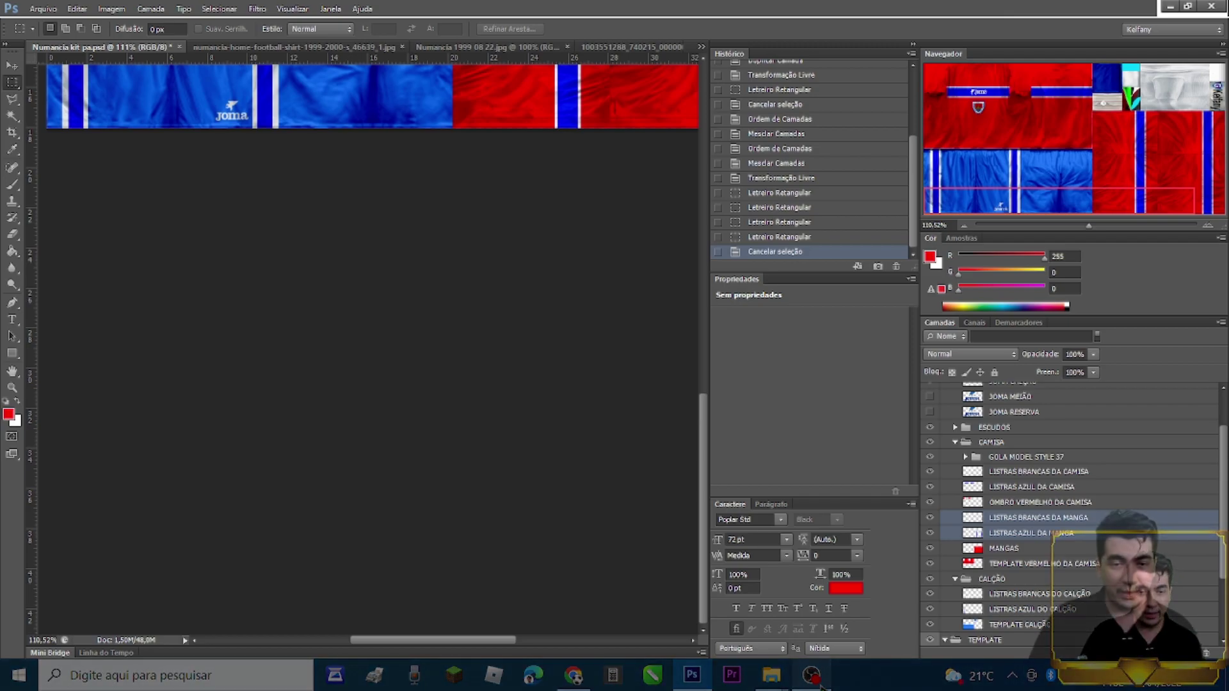
scroll(683, 248, "up", 2)
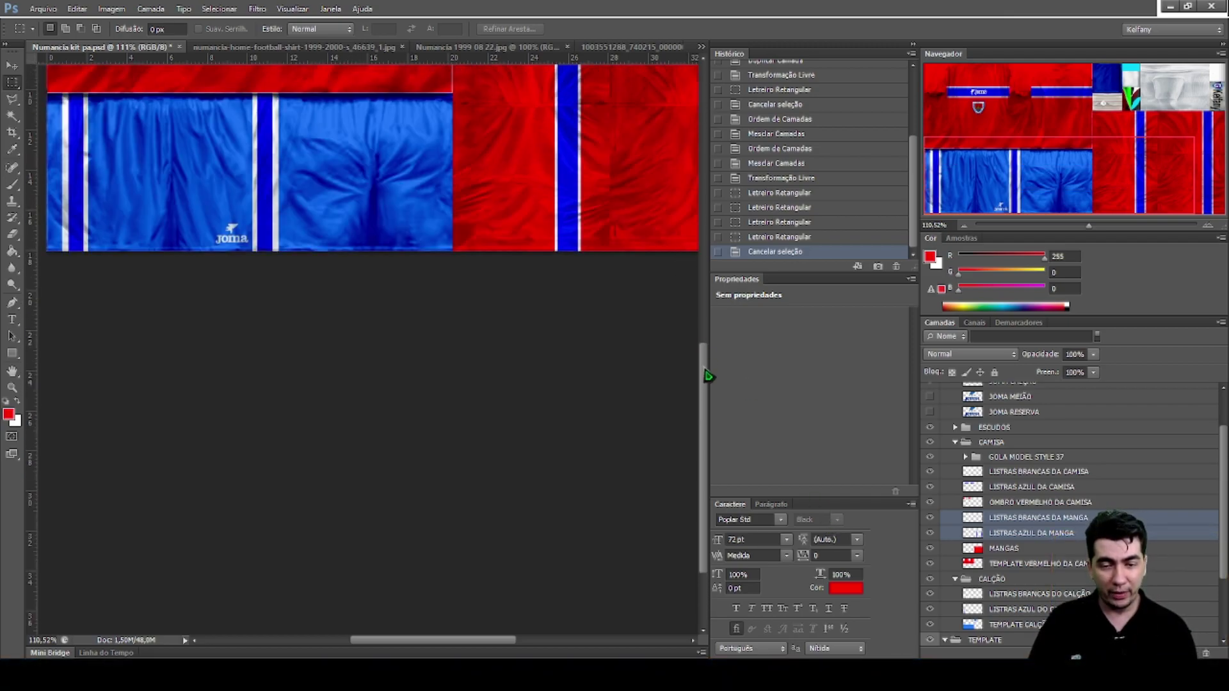
left_click_drag(707, 376, 706, 235)
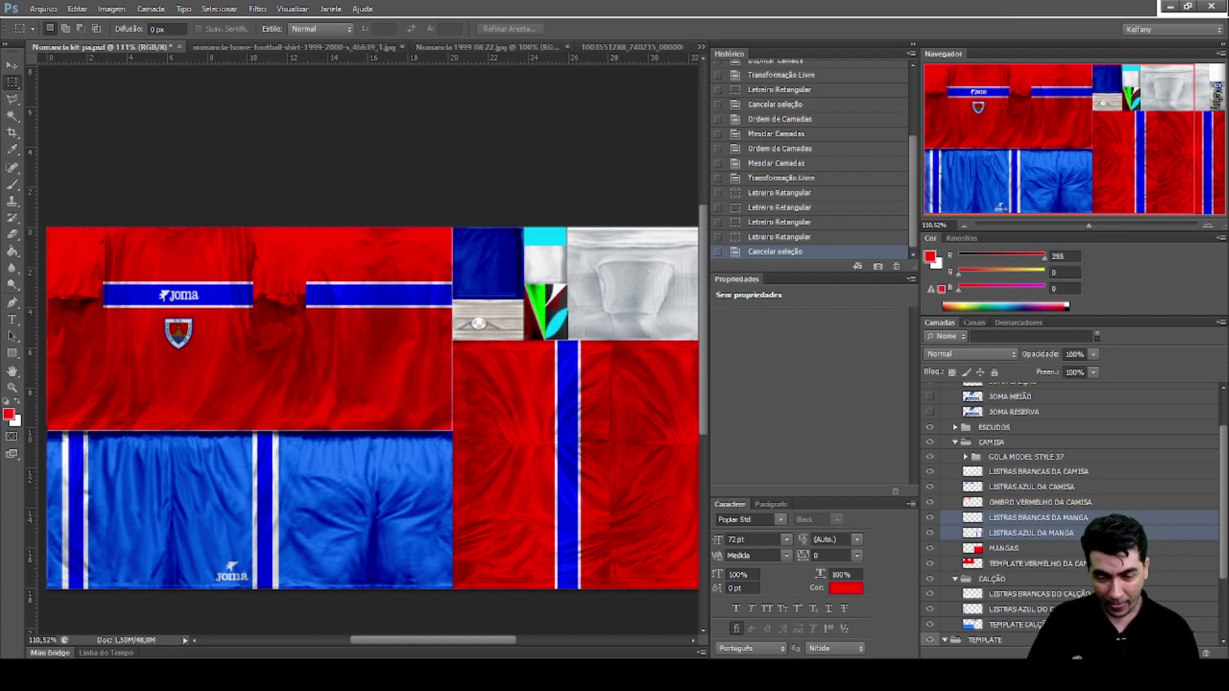
scroll(398, 465, "down", 1)
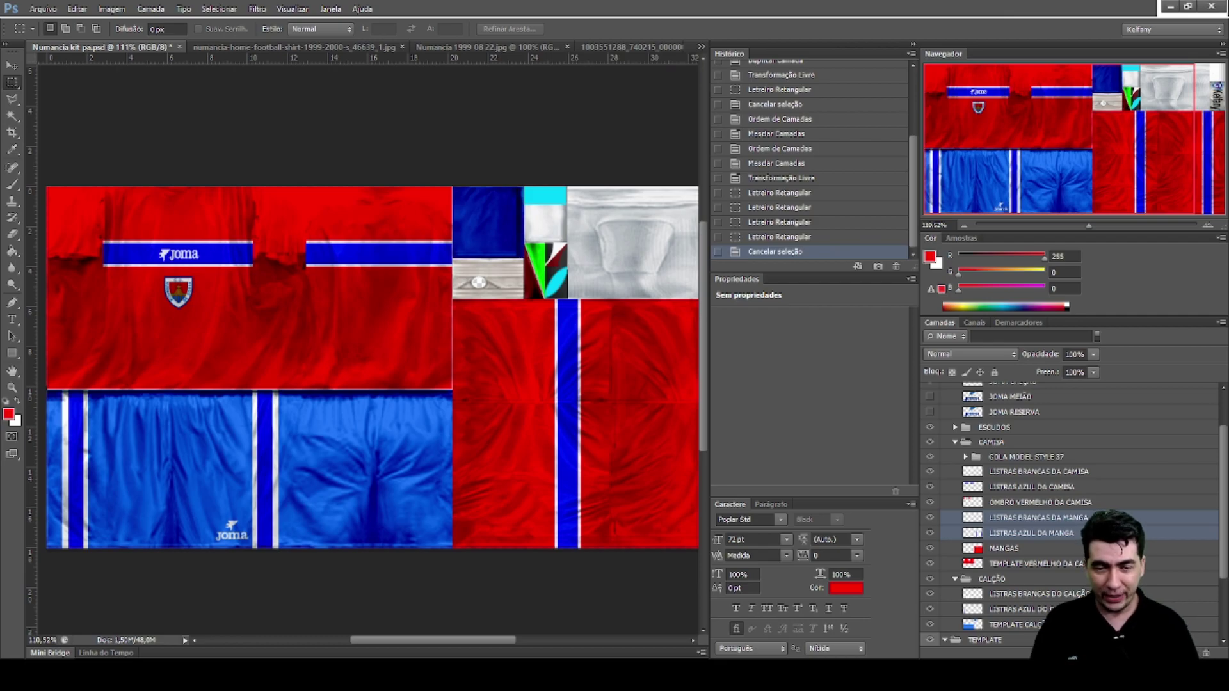
left_click_drag(489, 642, 519, 646)
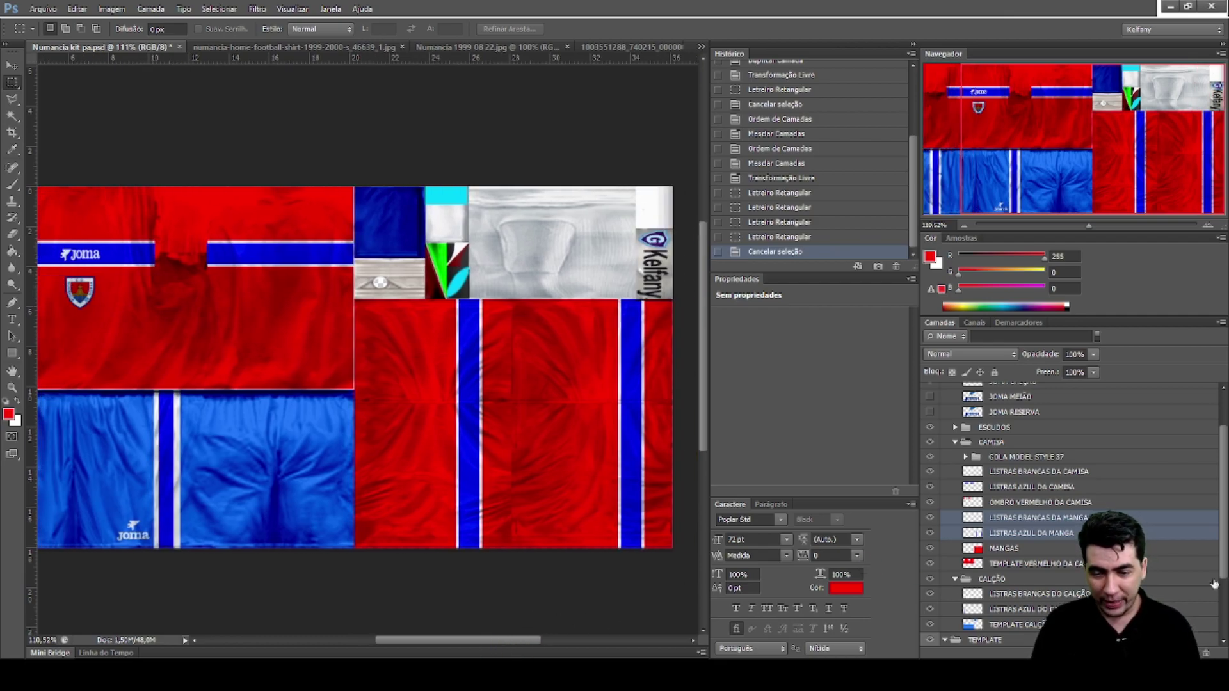
Hide the NUMANCIA KIT PA group and the upper TEMPLATE layer to expose the base colour template
scroll(1069, 512, "down", 3)
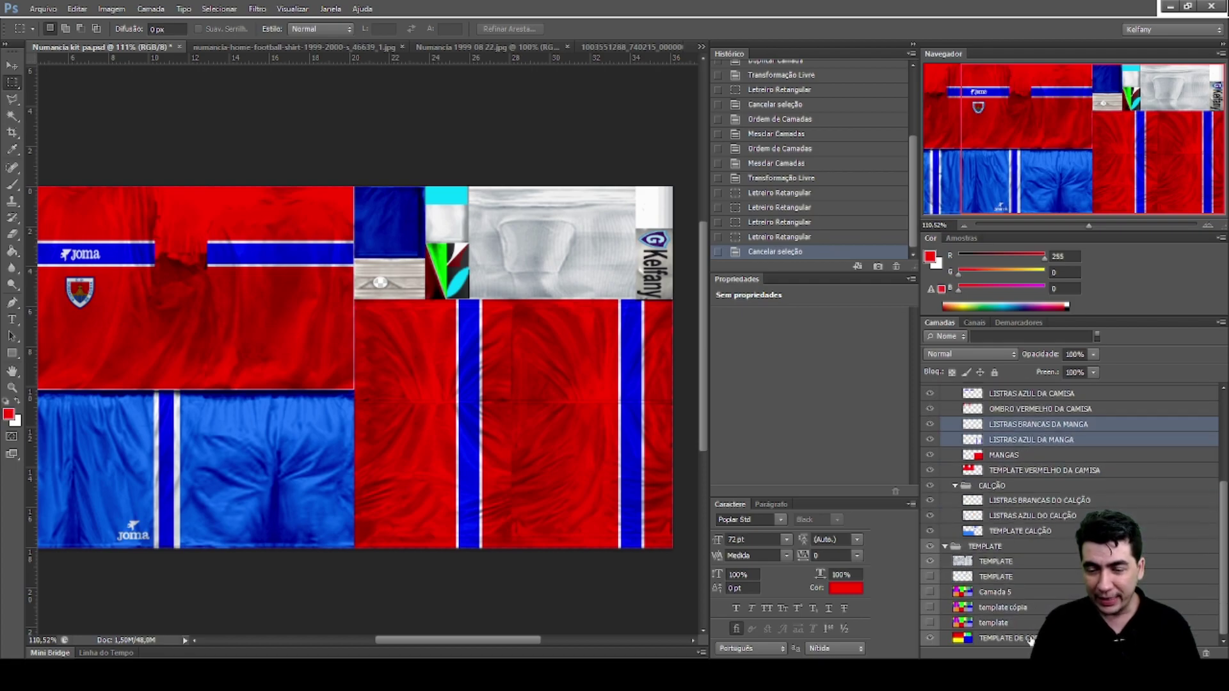
scroll(994, 408, "up", 5)
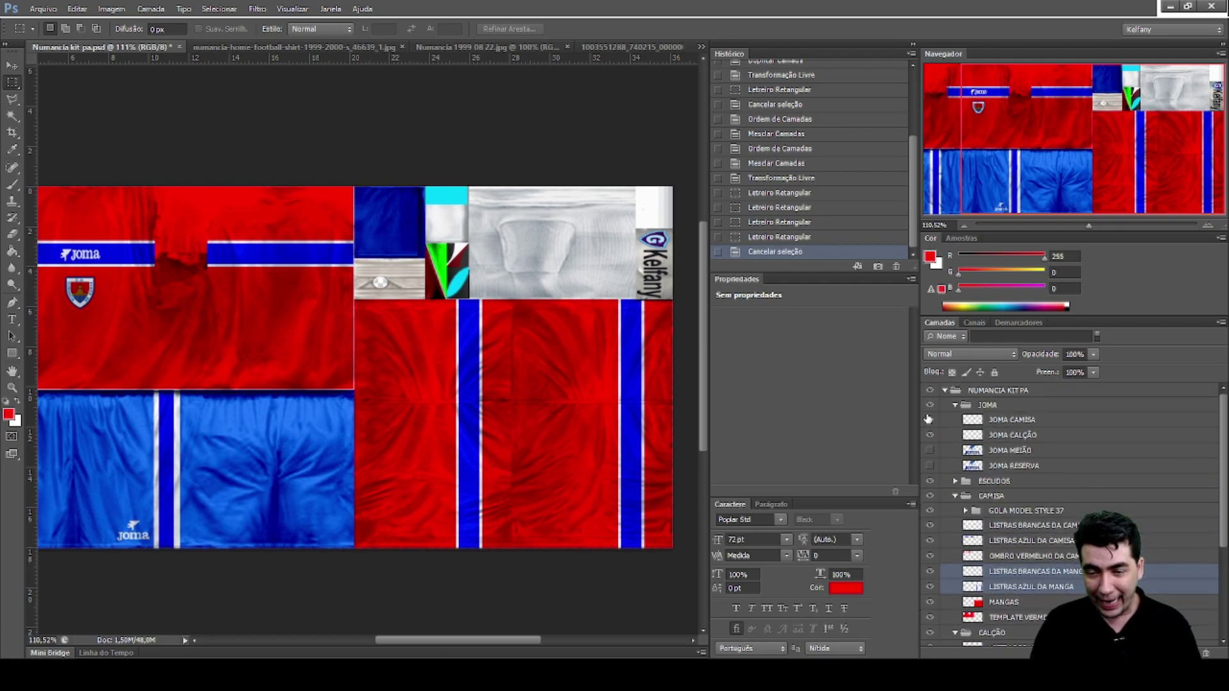
left_click(930, 390)
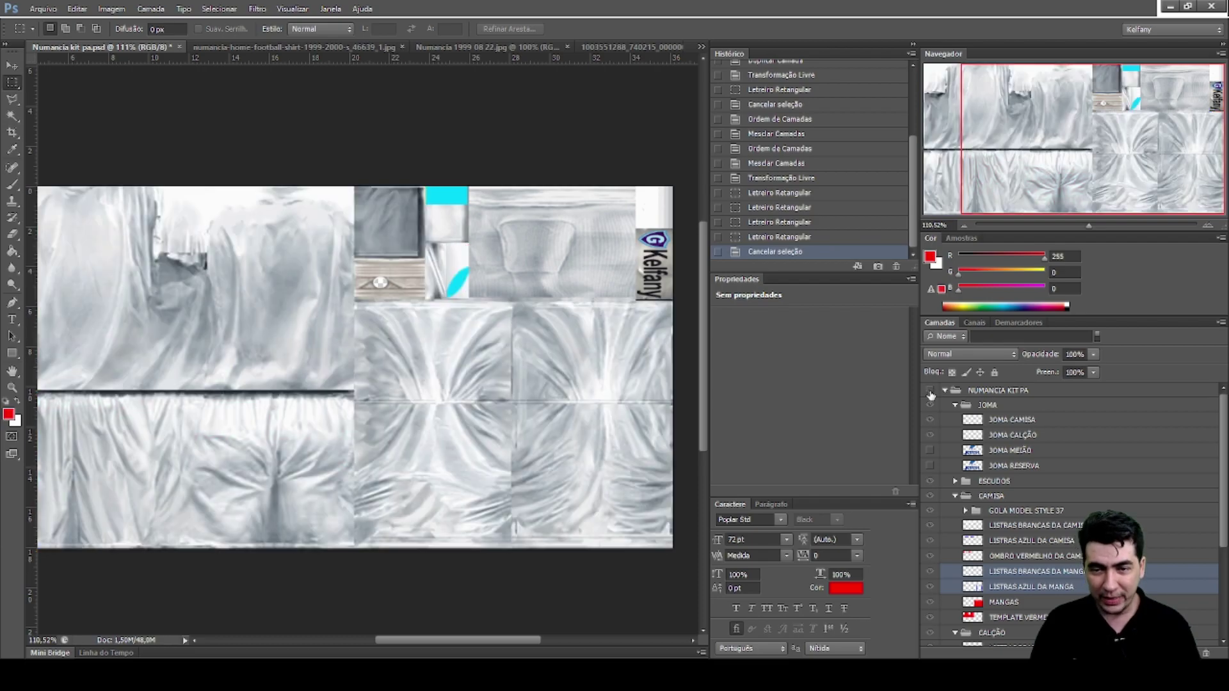
scroll(996, 493, "down", 5)
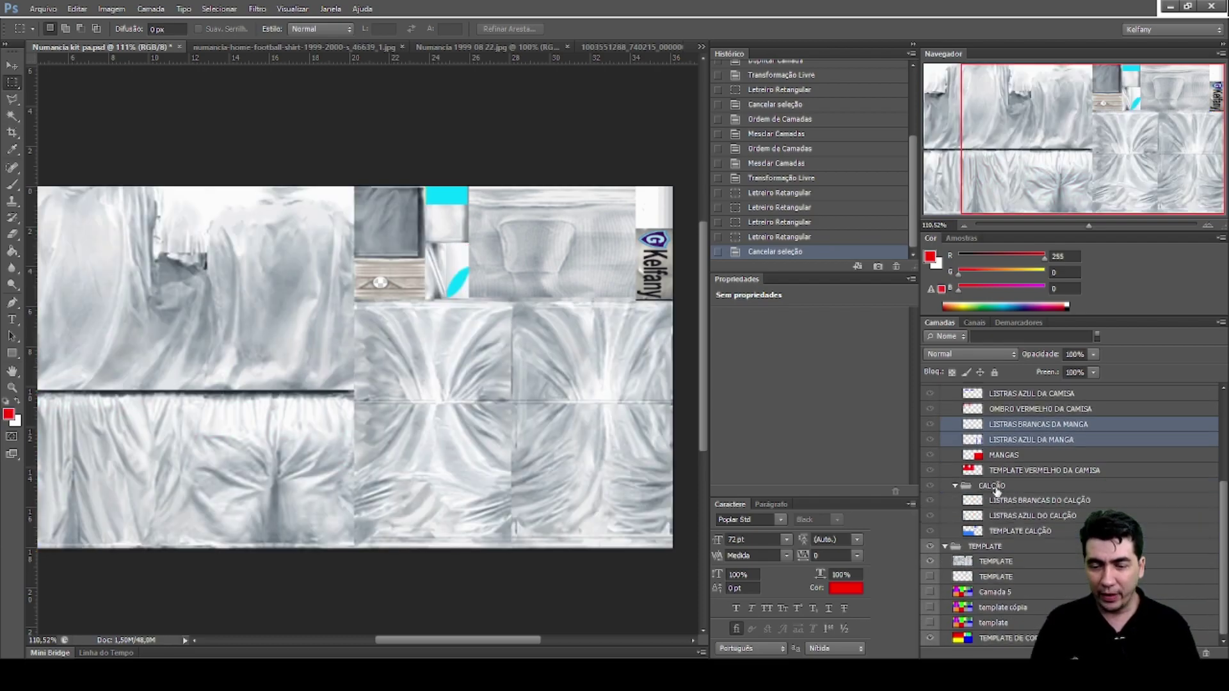
left_click(929, 562)
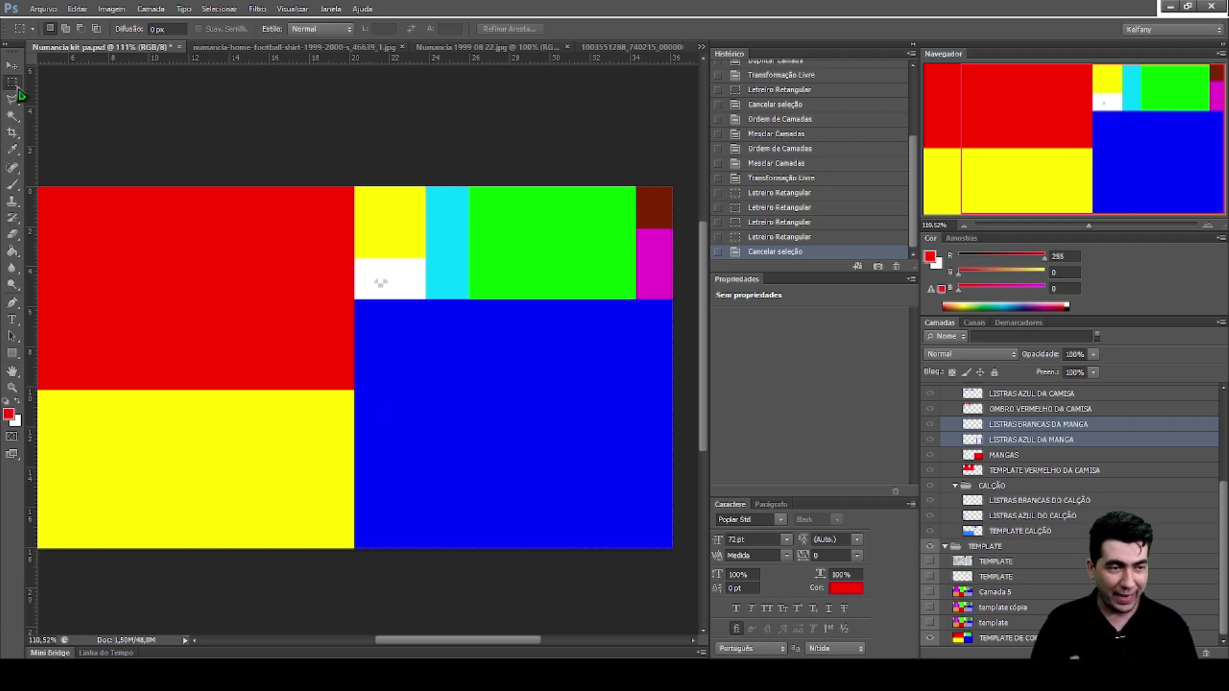
Activate the Magic Wand and rename the upper TEMPLATE layer as TEMPLATE WE10 ORIGINAL MODEL STYLE 37
left_click(12, 116)
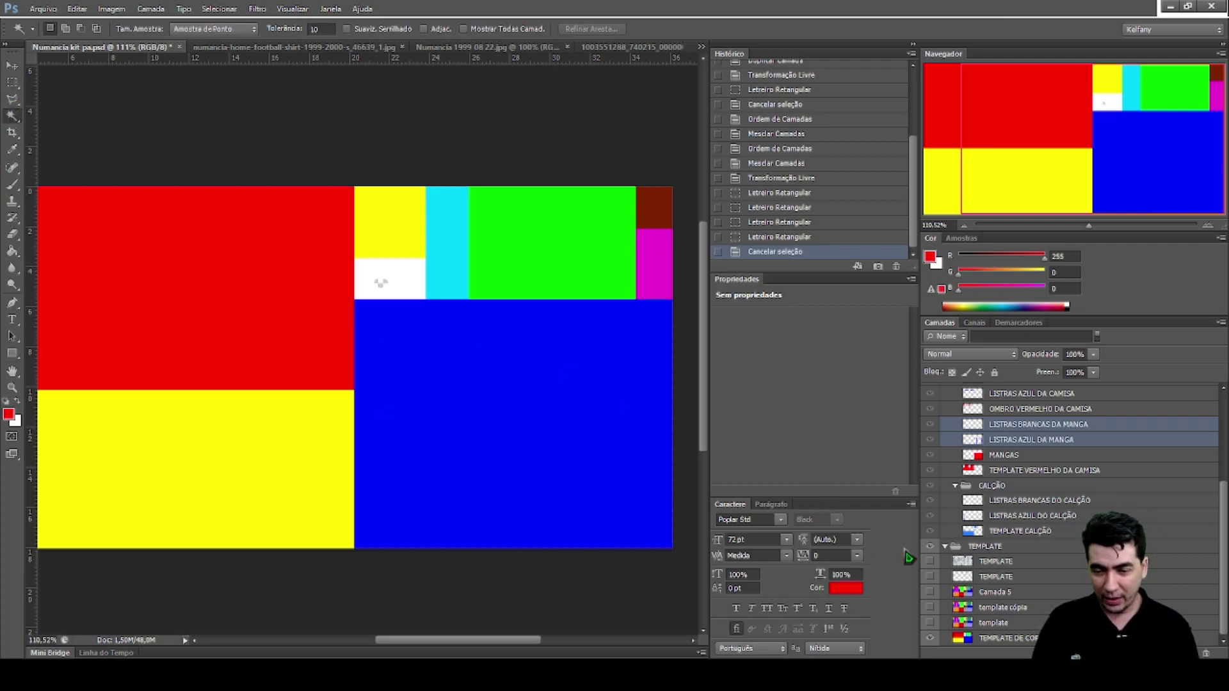
double_click(996, 563)
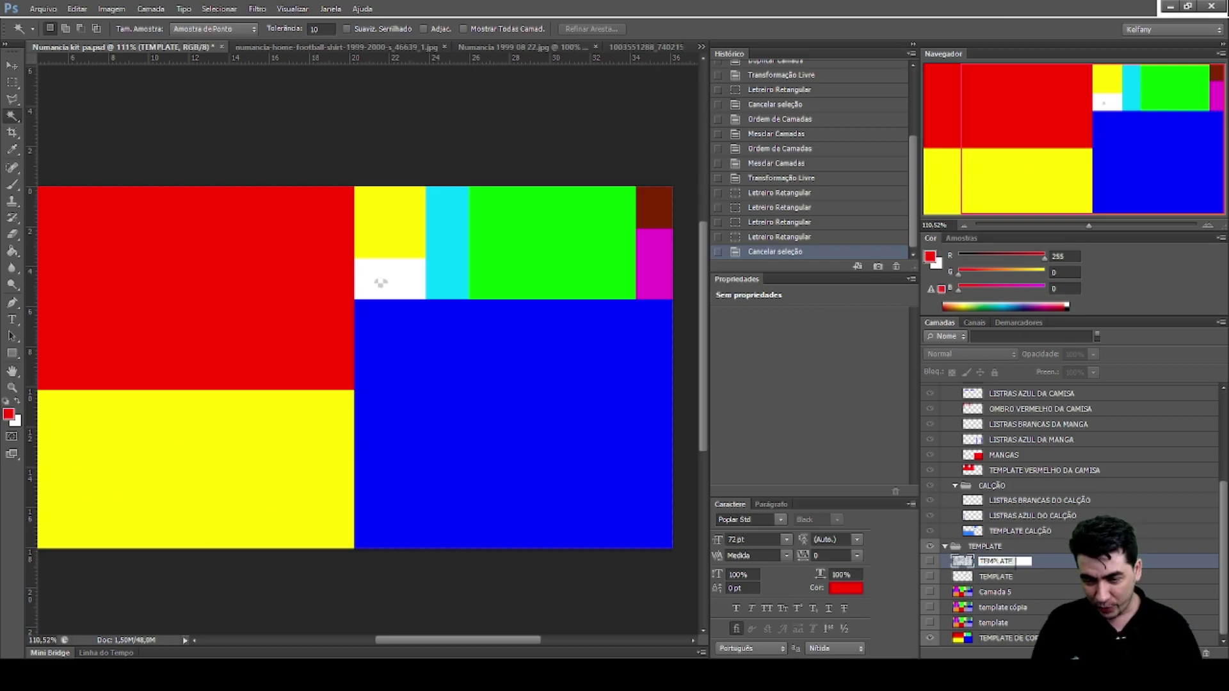
type("WF10")
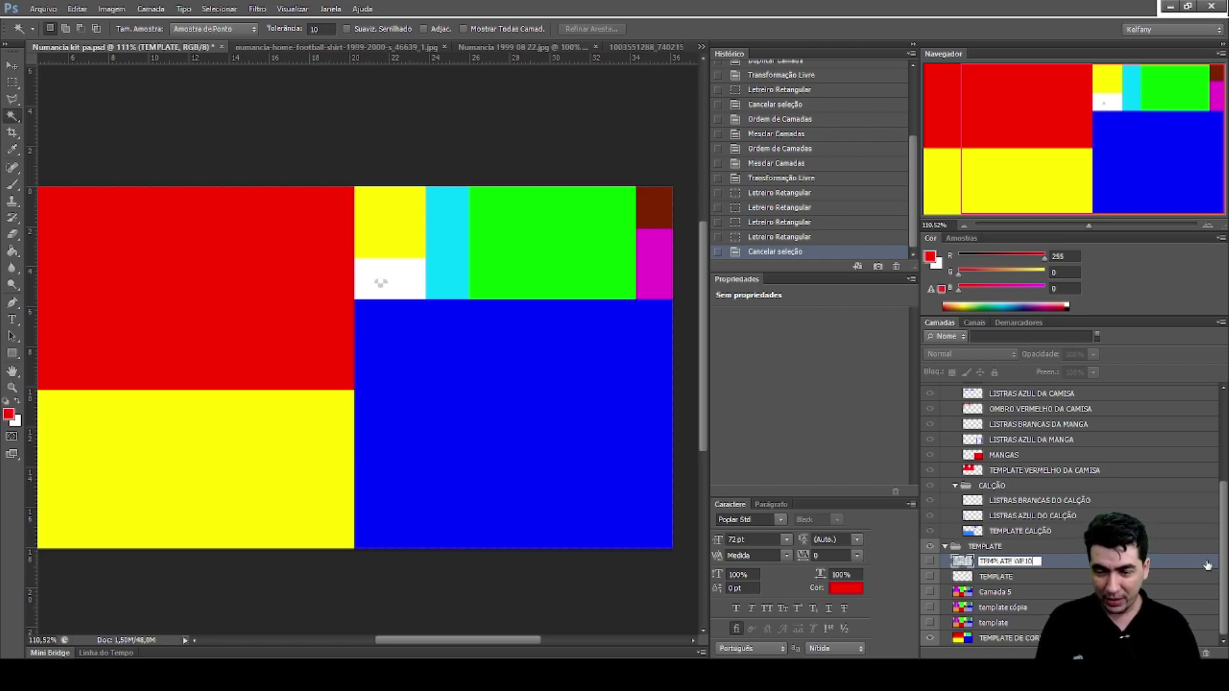
type(" ORIGINAL MOD")
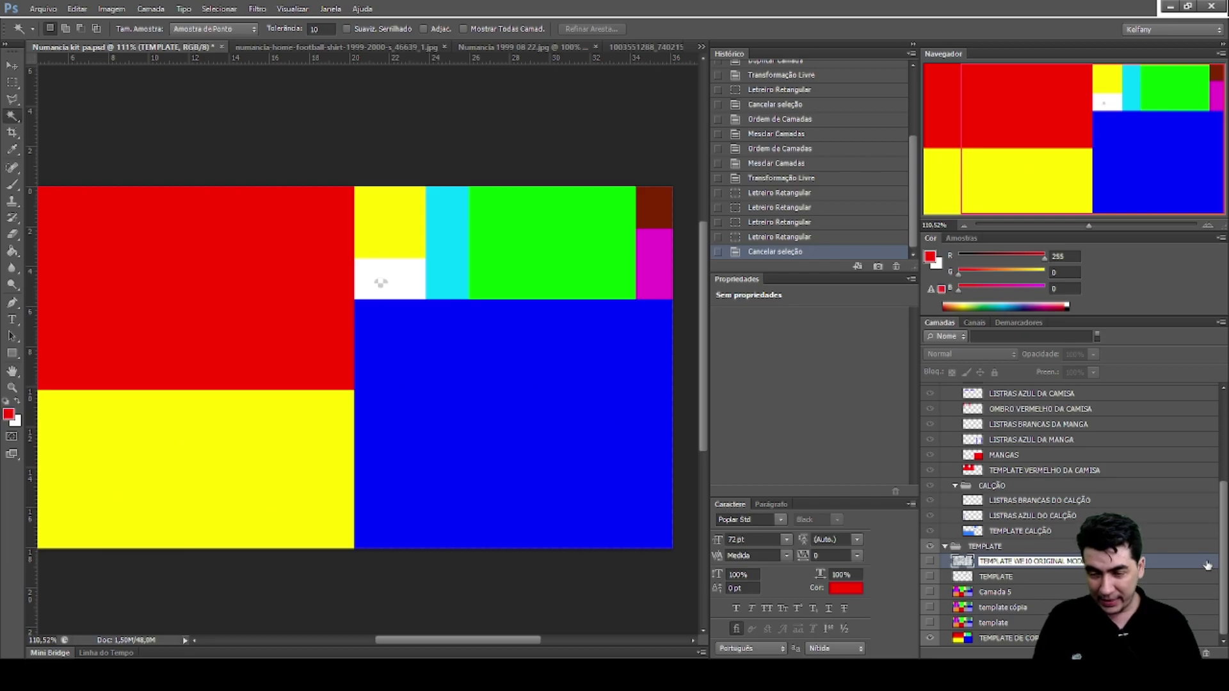
key("Return")
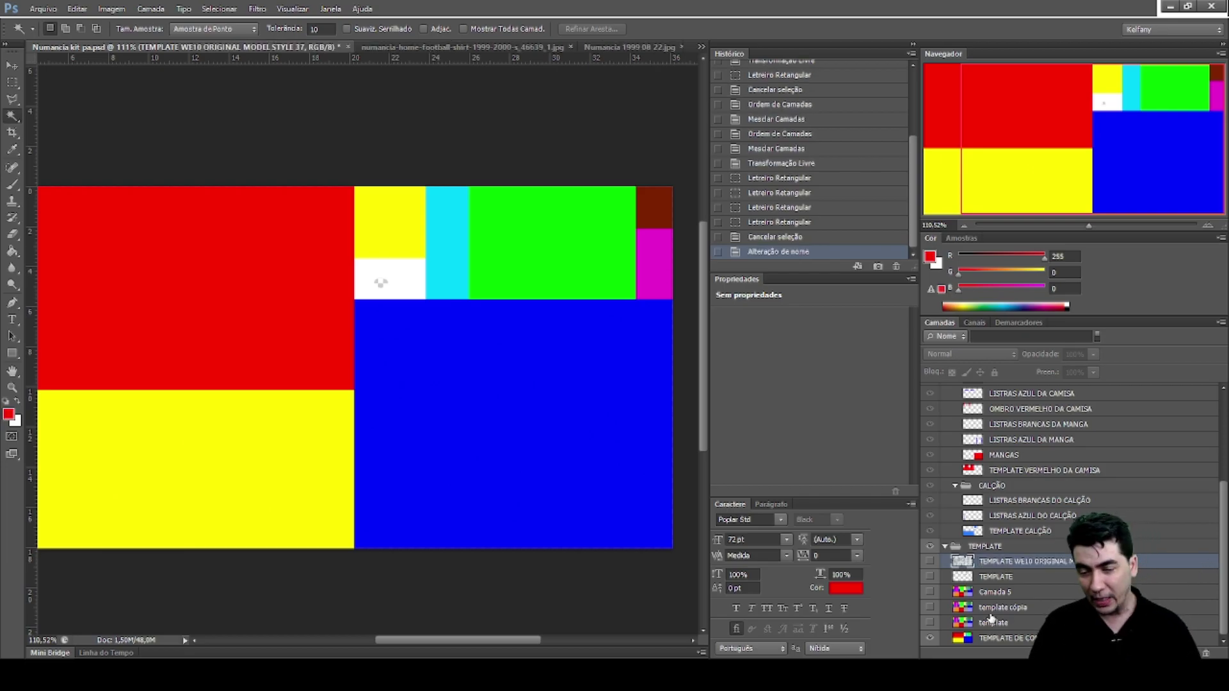
Select the green sock area on the TEMPLATE DE CORES BASE layer with a contiguous Magic Wand at tolerance 10
left_click(1009, 639)
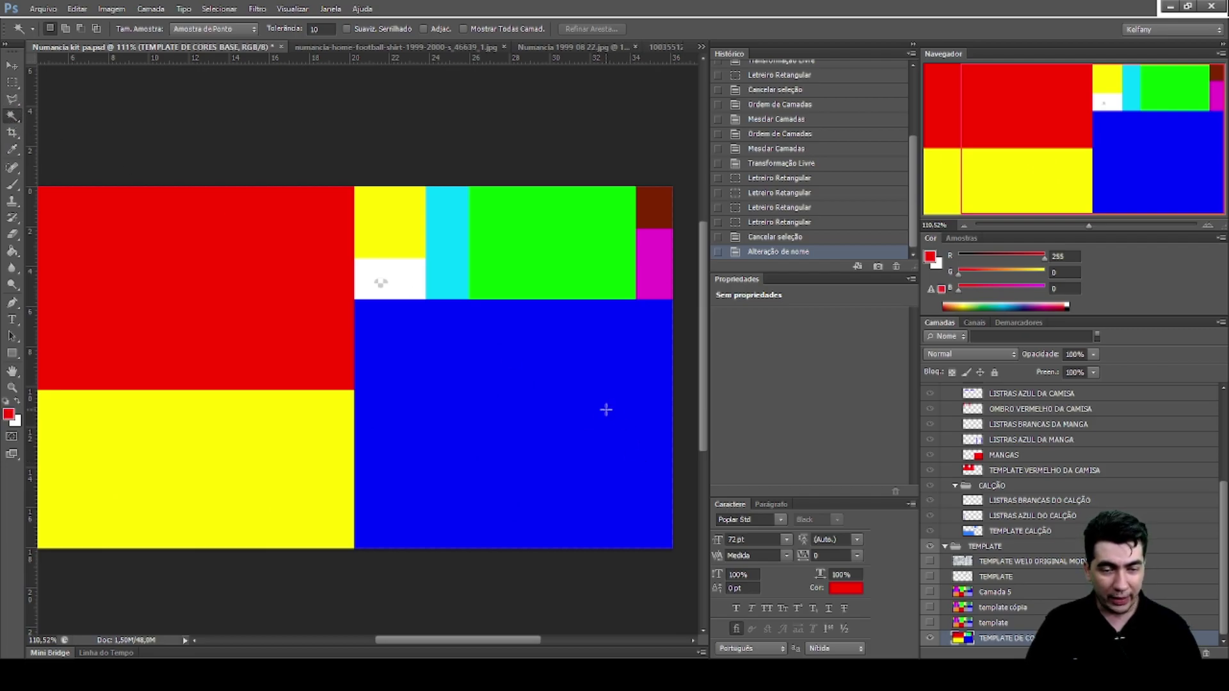
left_click(559, 220)
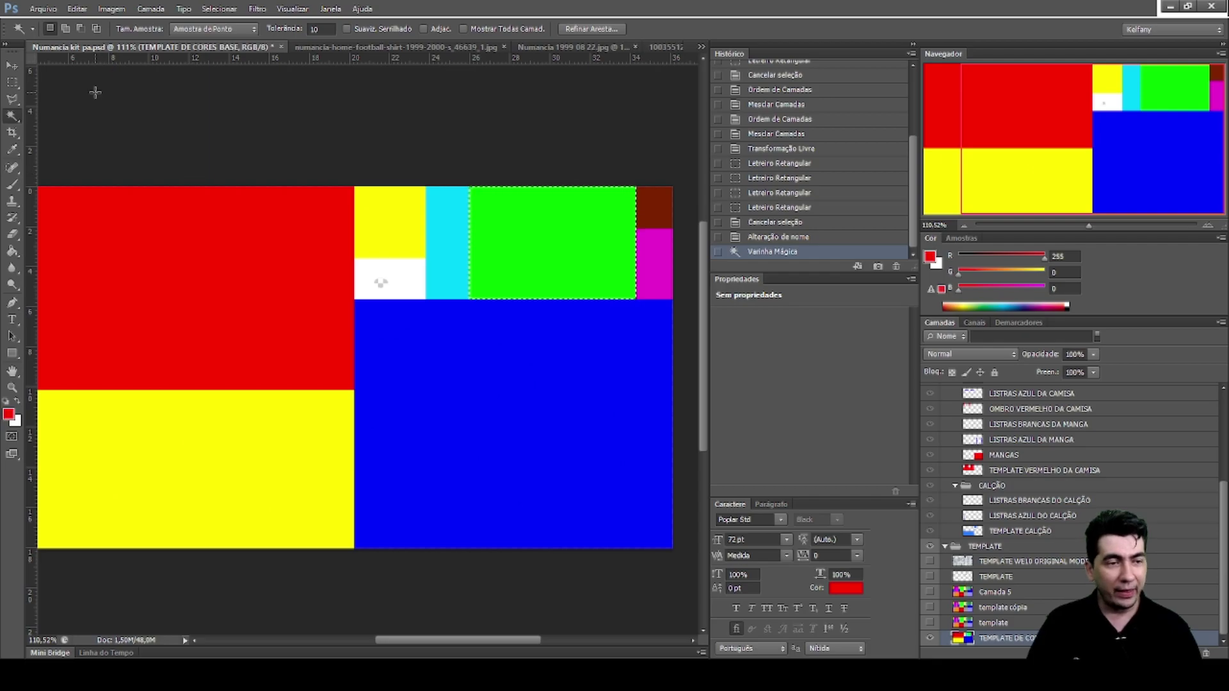
key("ctrl+d")
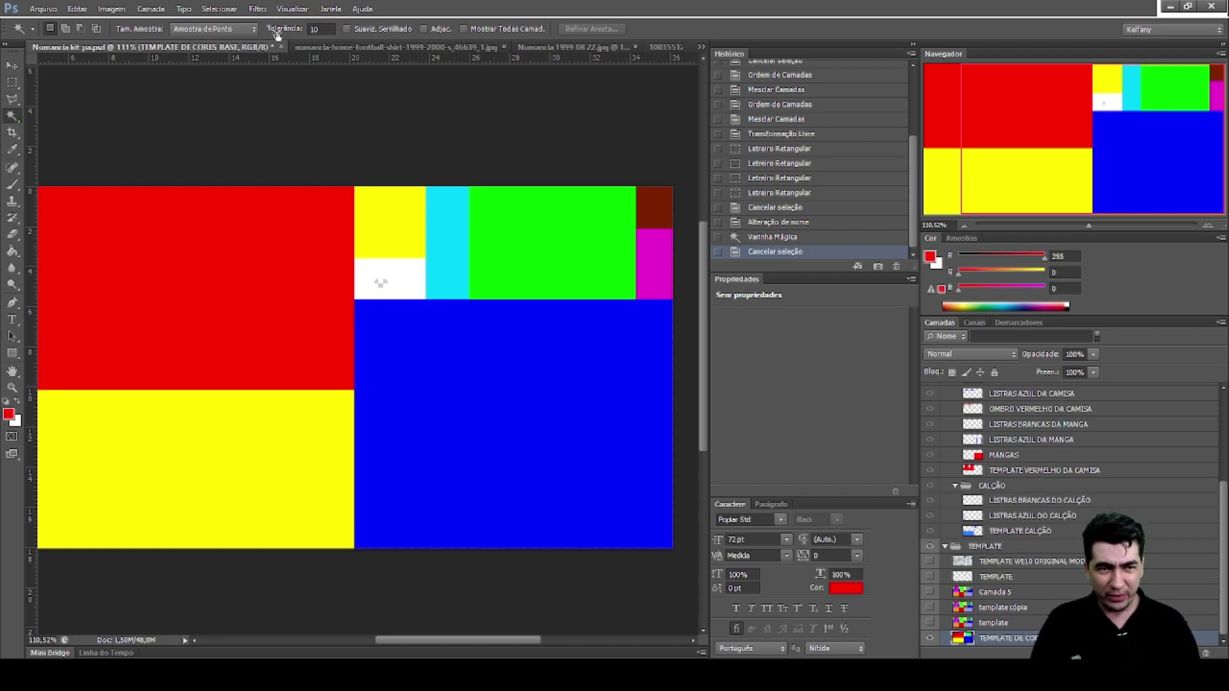
left_click(318, 29)
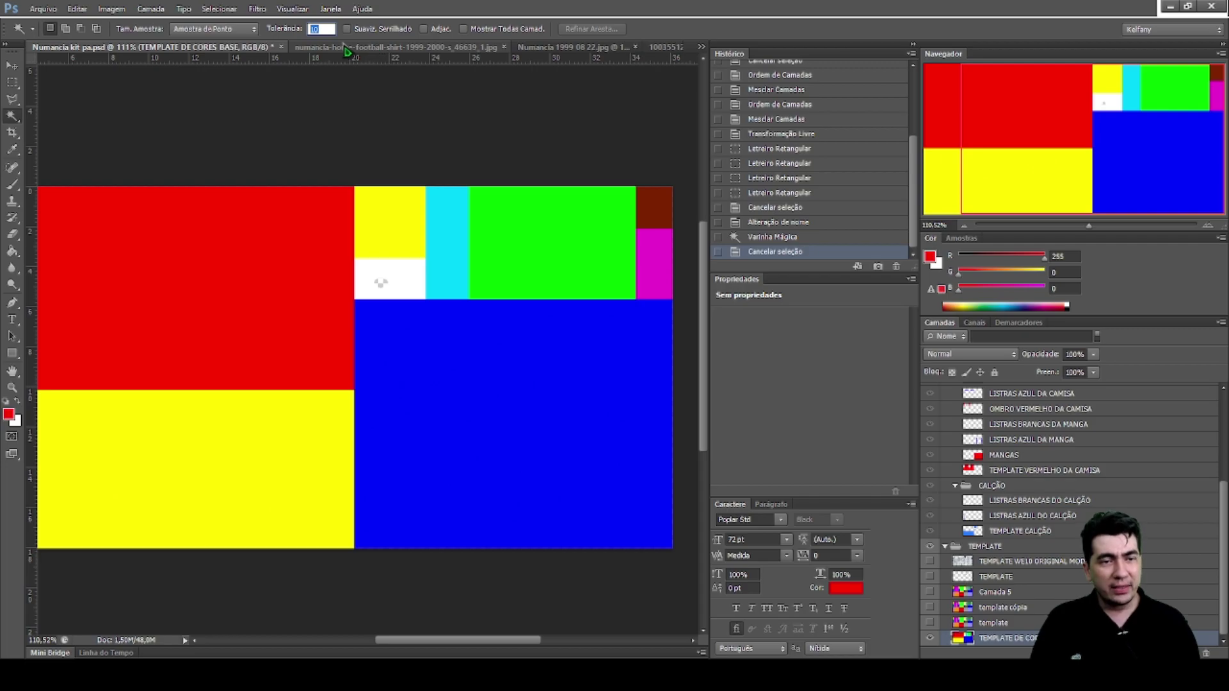
key("Return")
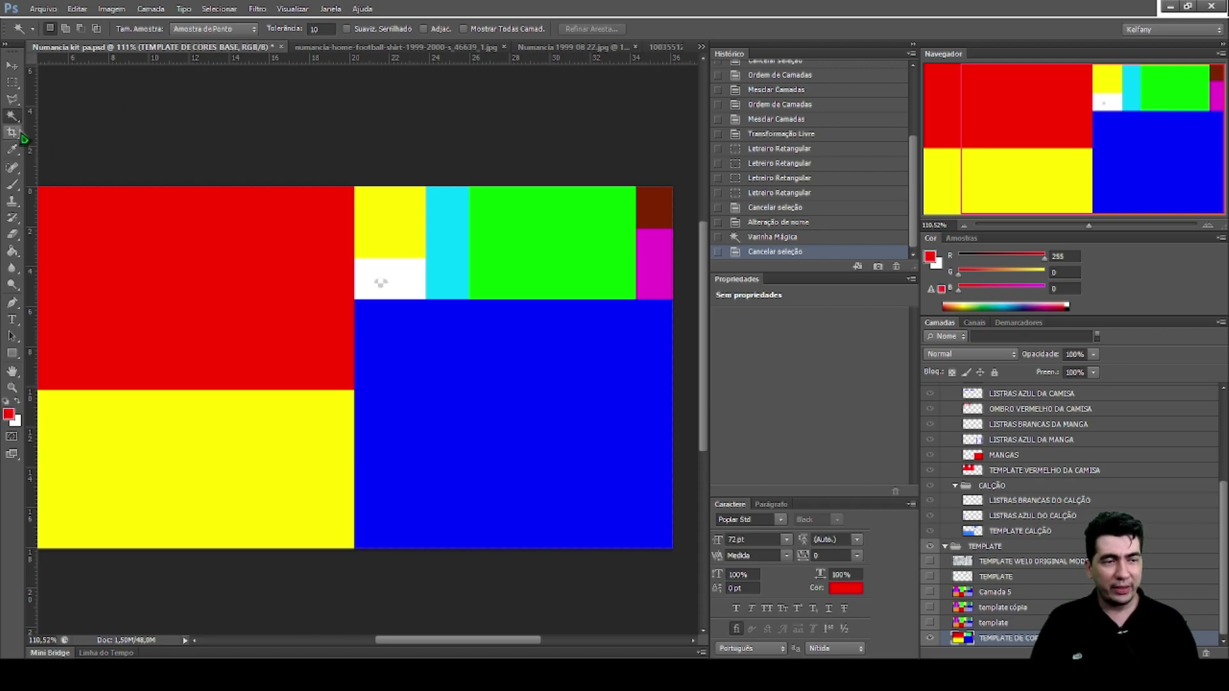
left_click(424, 29)
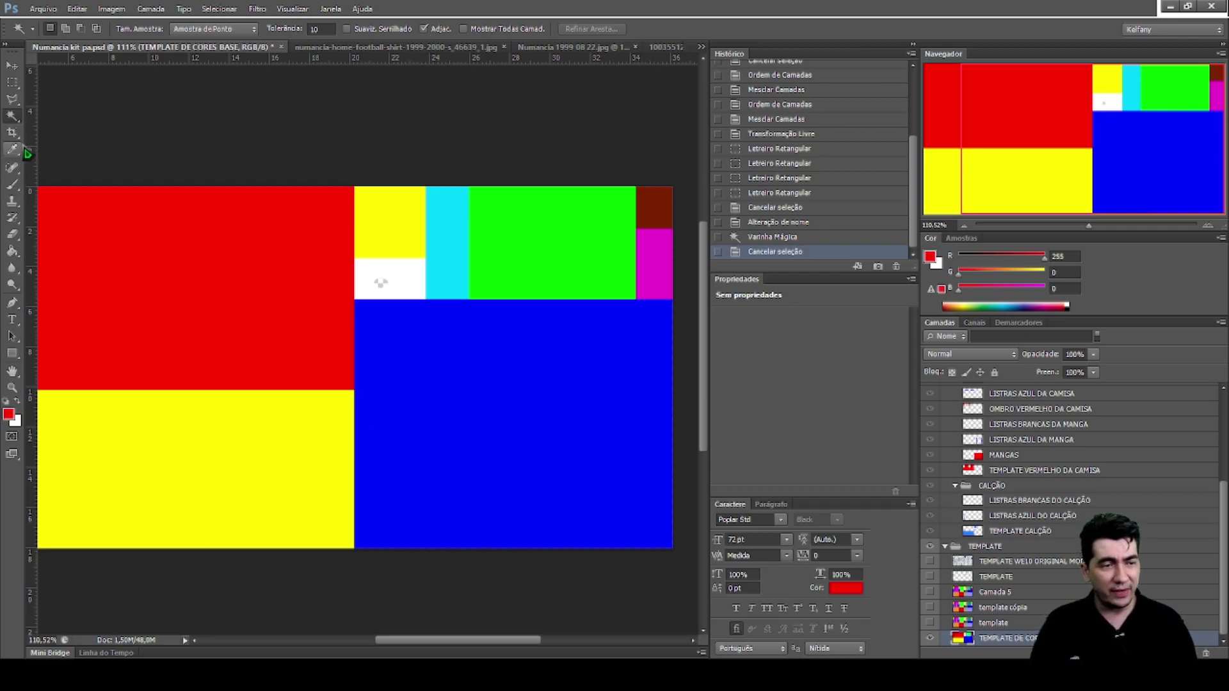
left_click(578, 225)
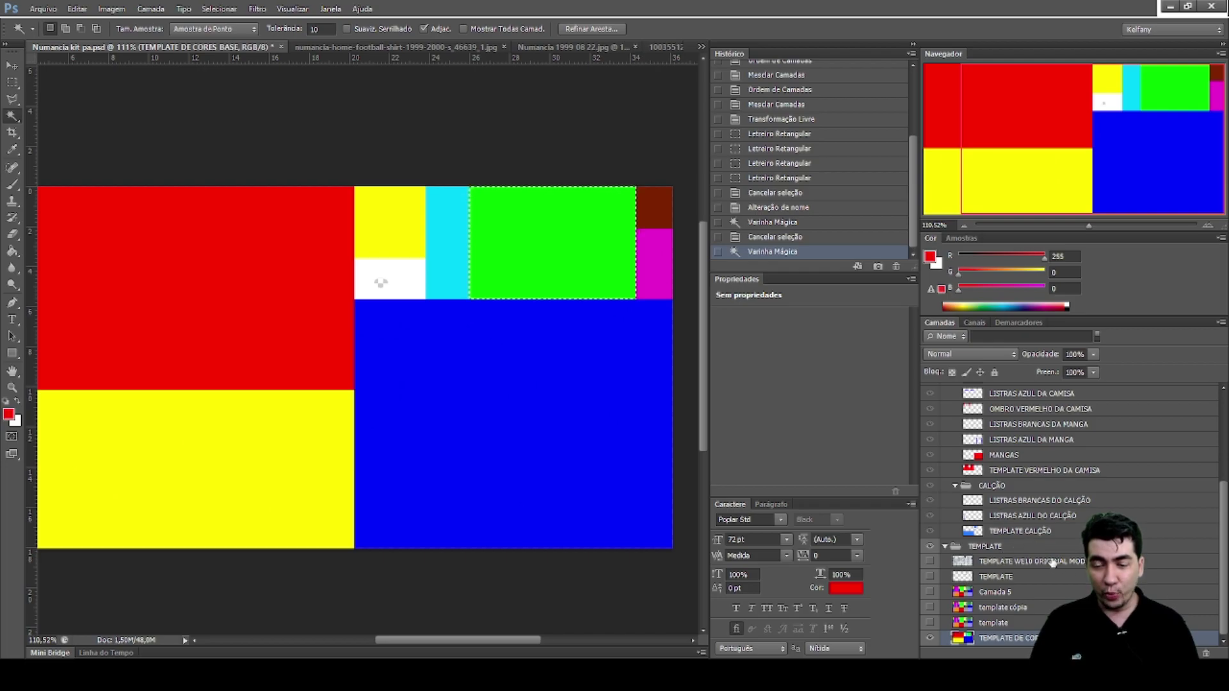
Create a new layer group above the TEMPLATE group and name it MEIÃO
left_click(1013, 547)
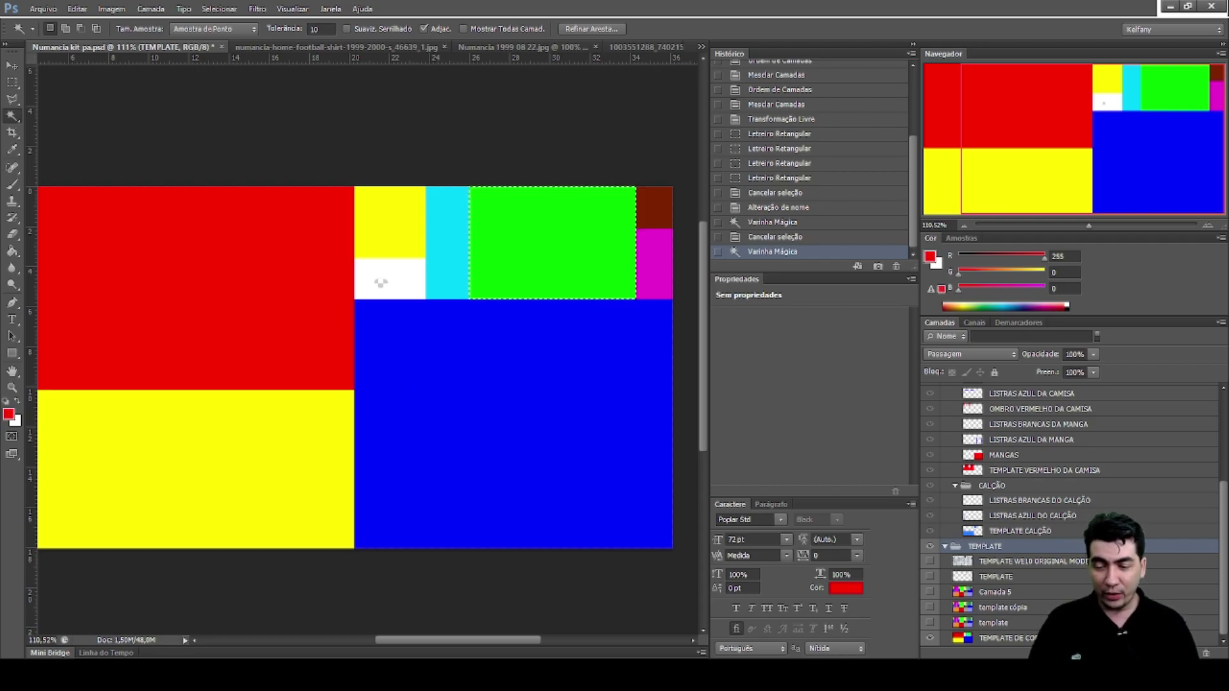
left_click(1172, 653)
double_click(986, 547)
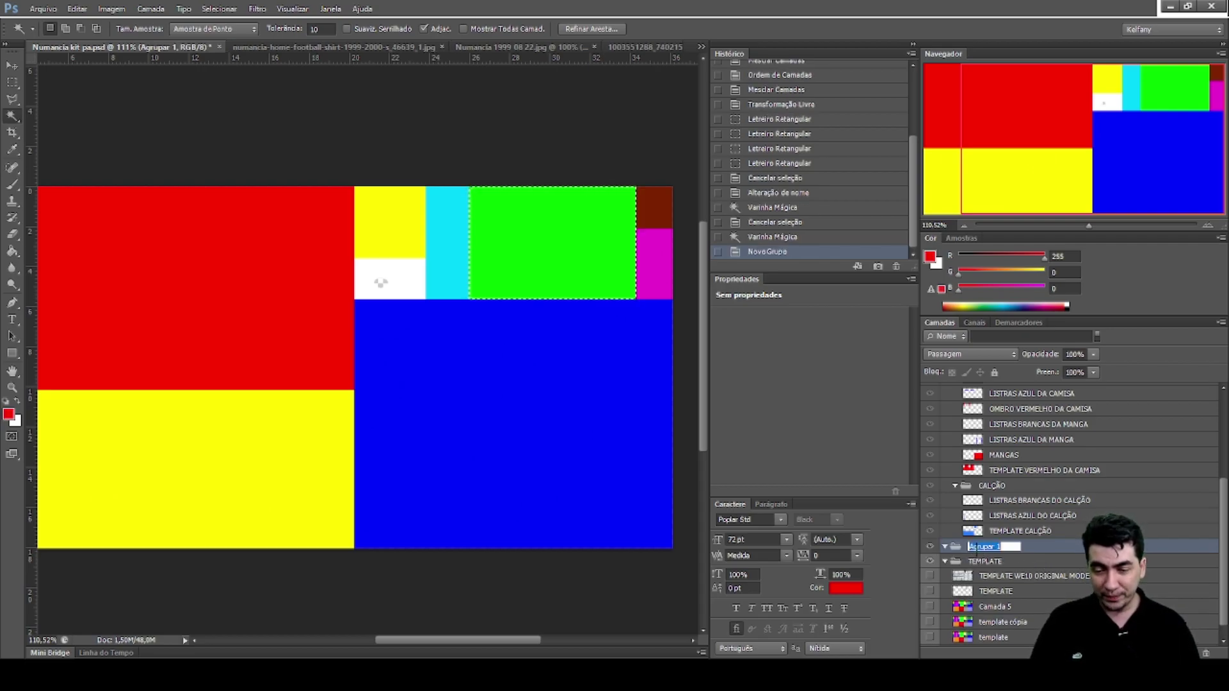
type("ML")
type("IÃO")
key("Return")
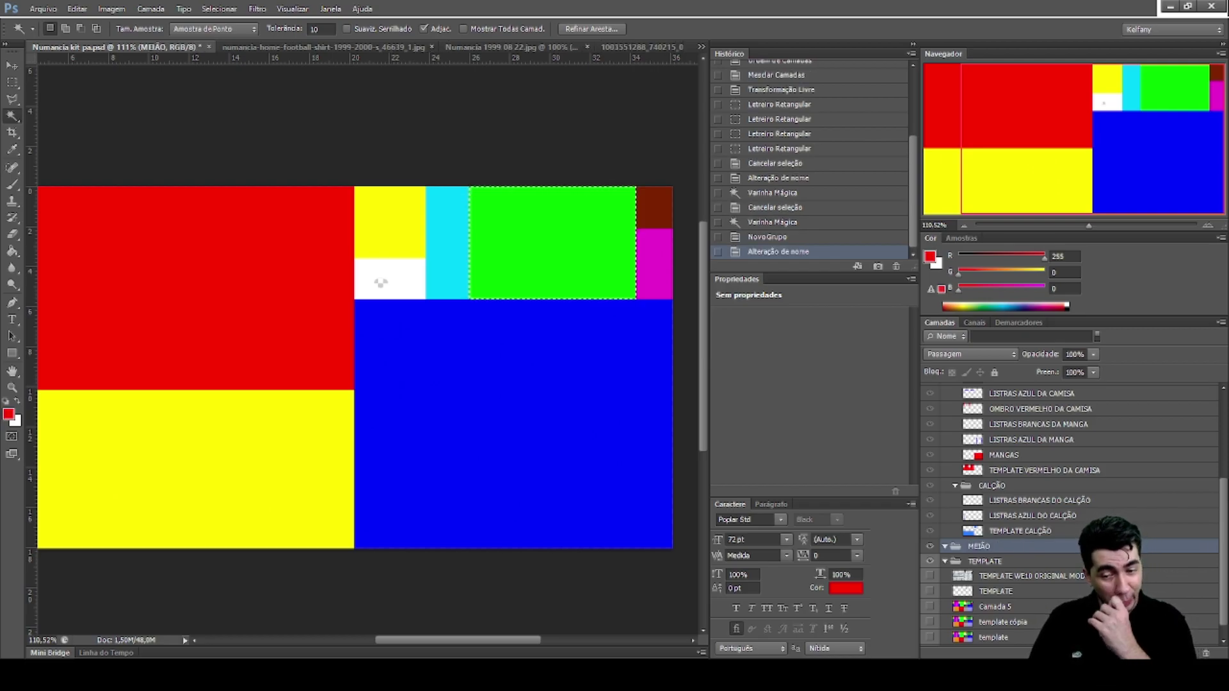
left_click(991, 563)
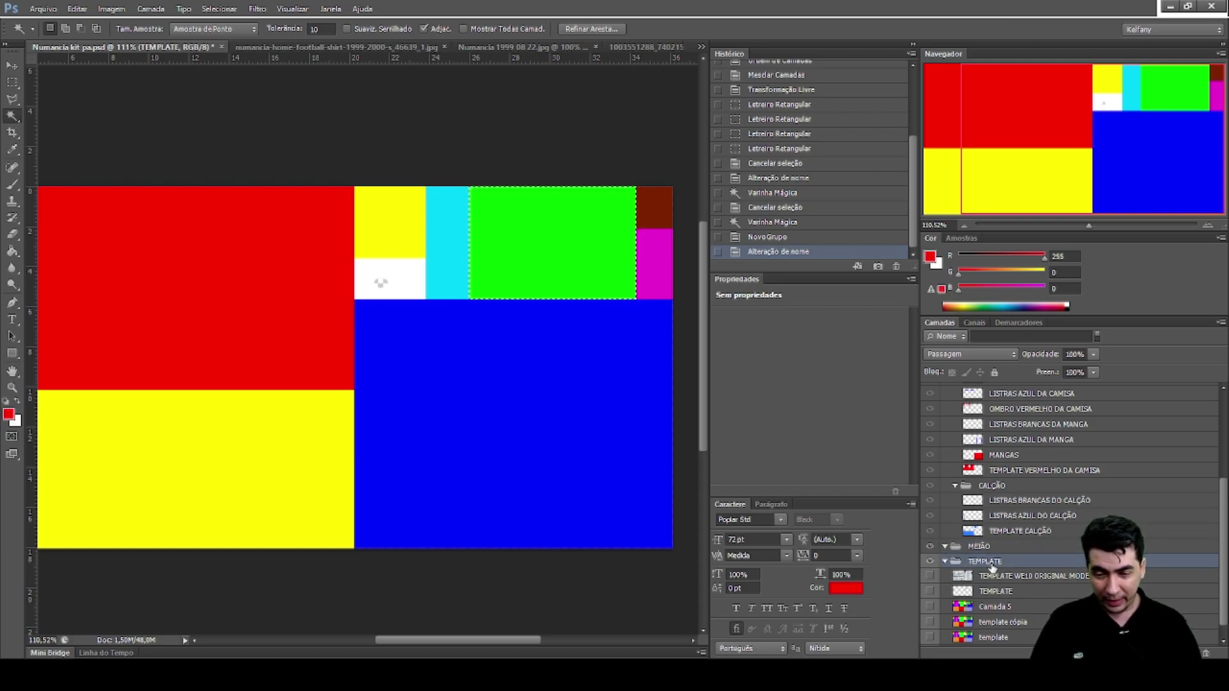
key("ctrl+v")
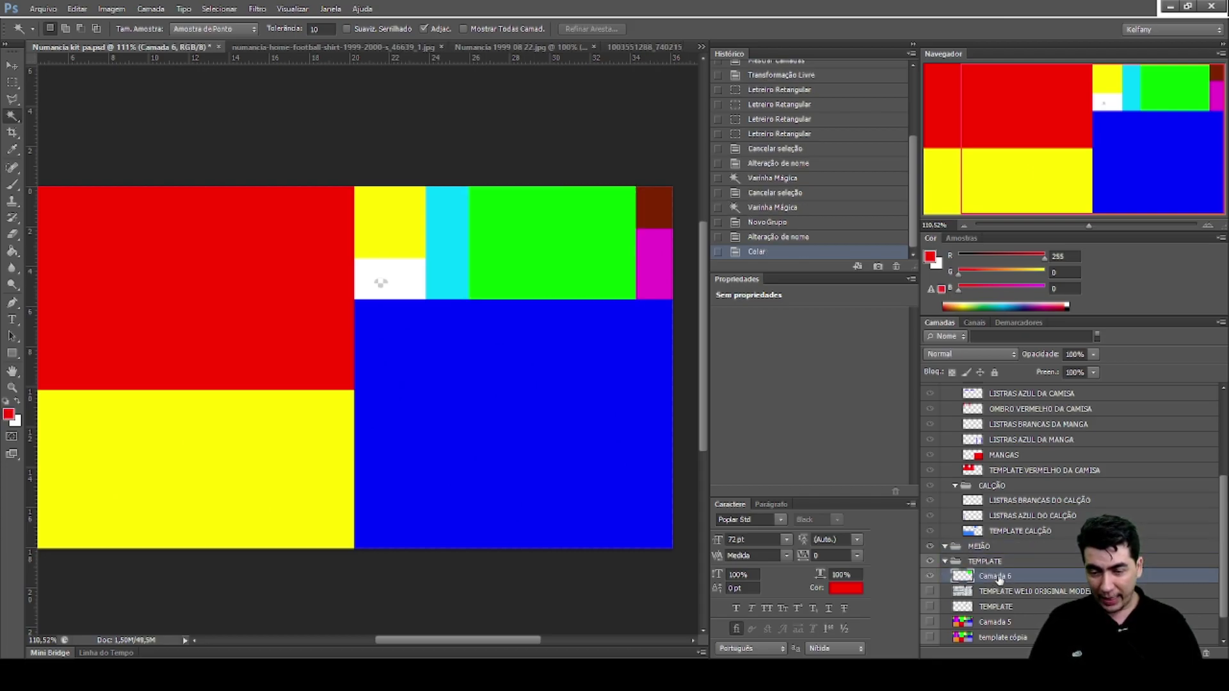
key("ctrl+z")
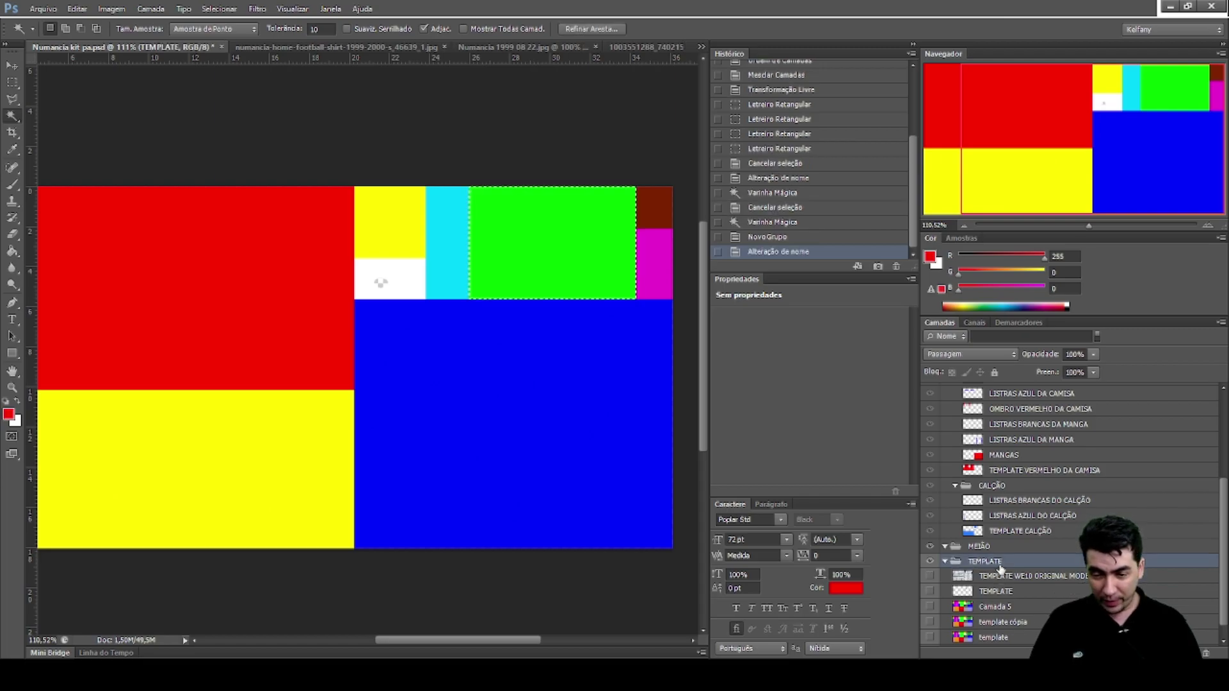
Paste the green area as a new layer inside the MEIÃO group and rename it TEMPLATE MEIÃO
left_click(997, 548)
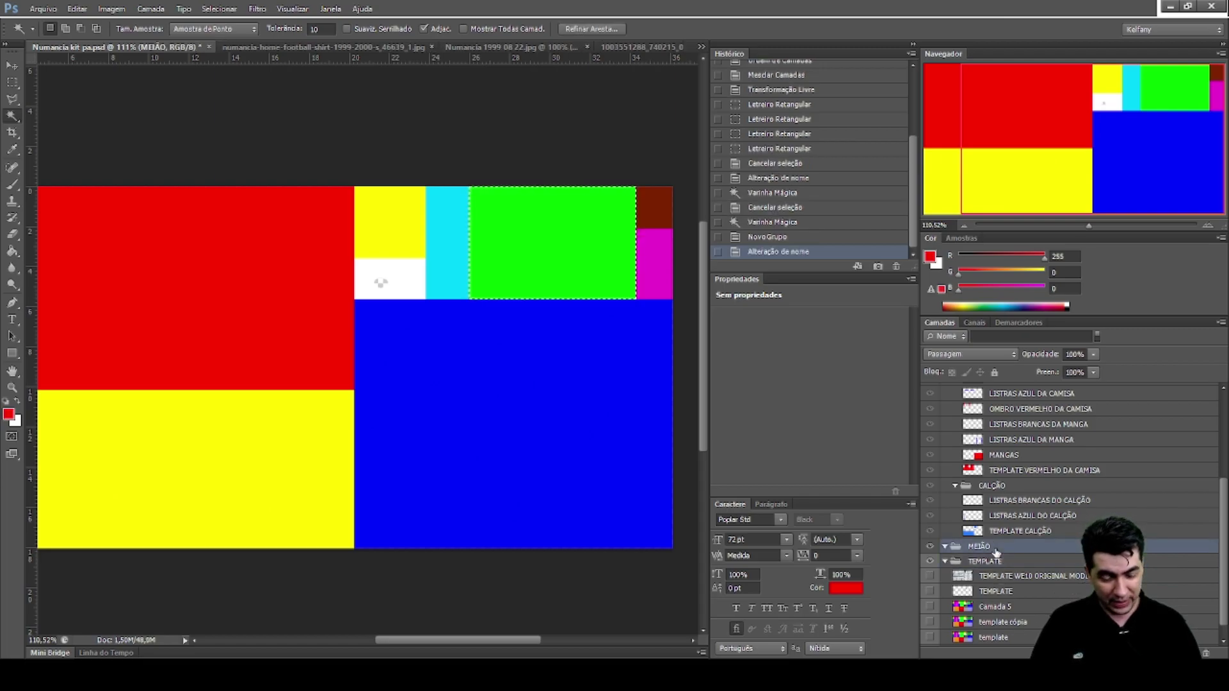
key("ctrl+v")
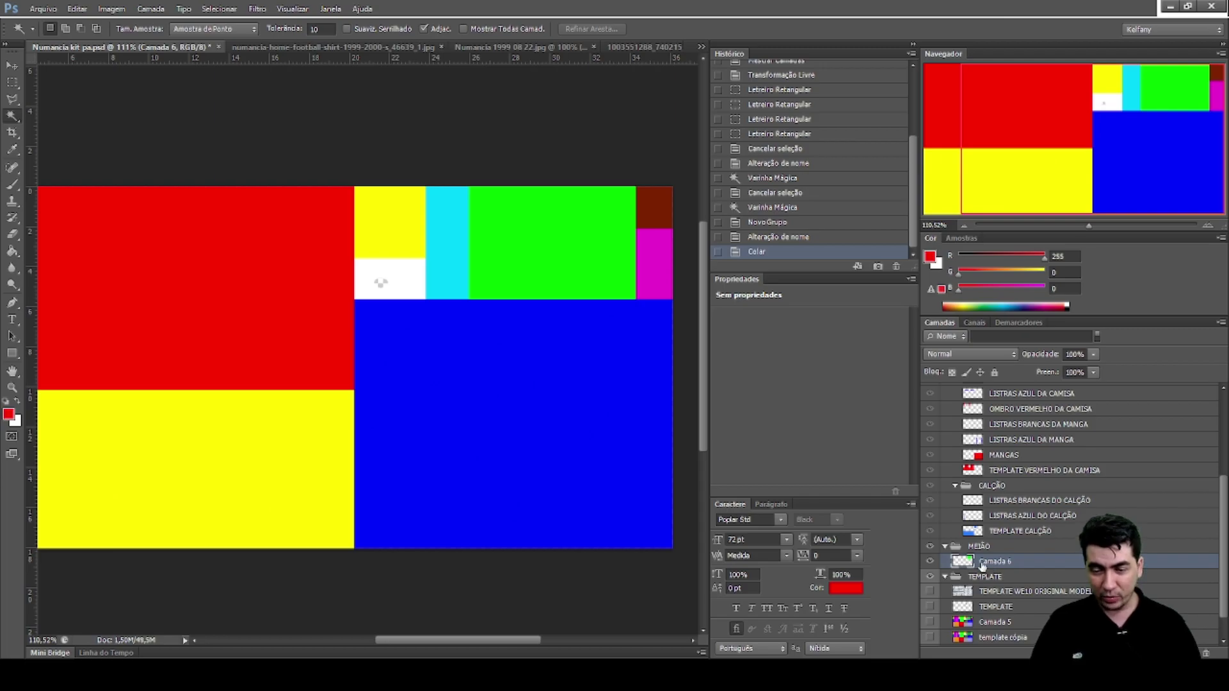
double_click(984, 562)
type("TEMPLATE MEIÃO")
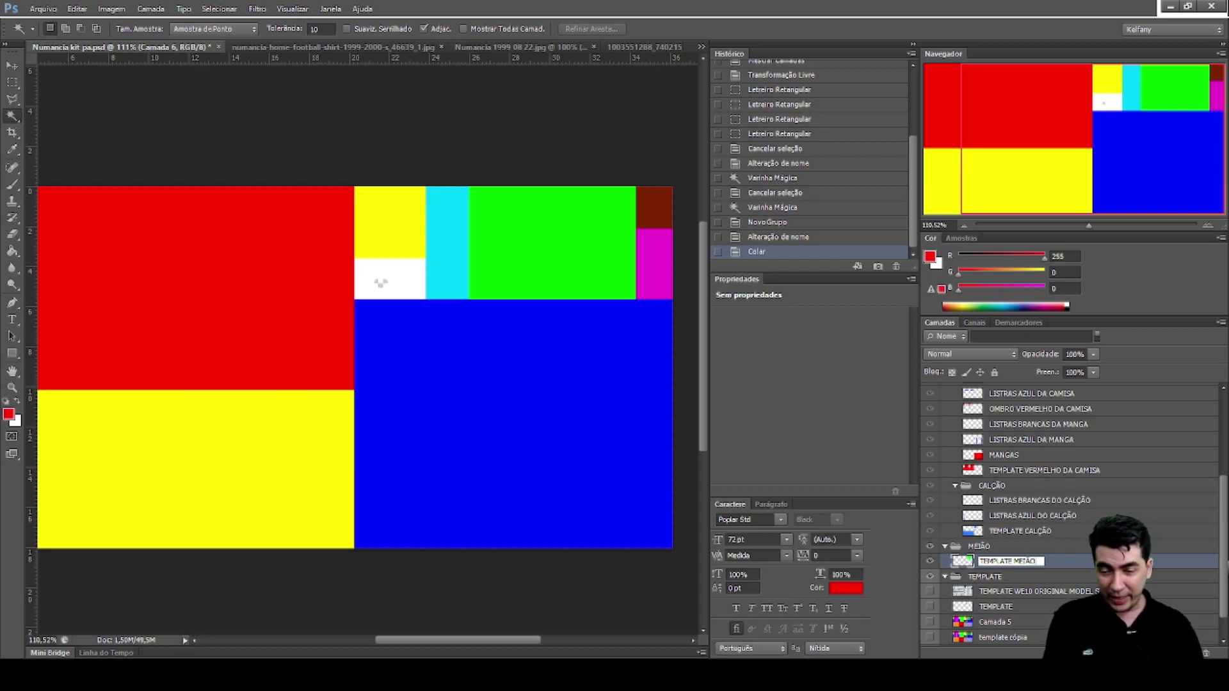
key("Return")
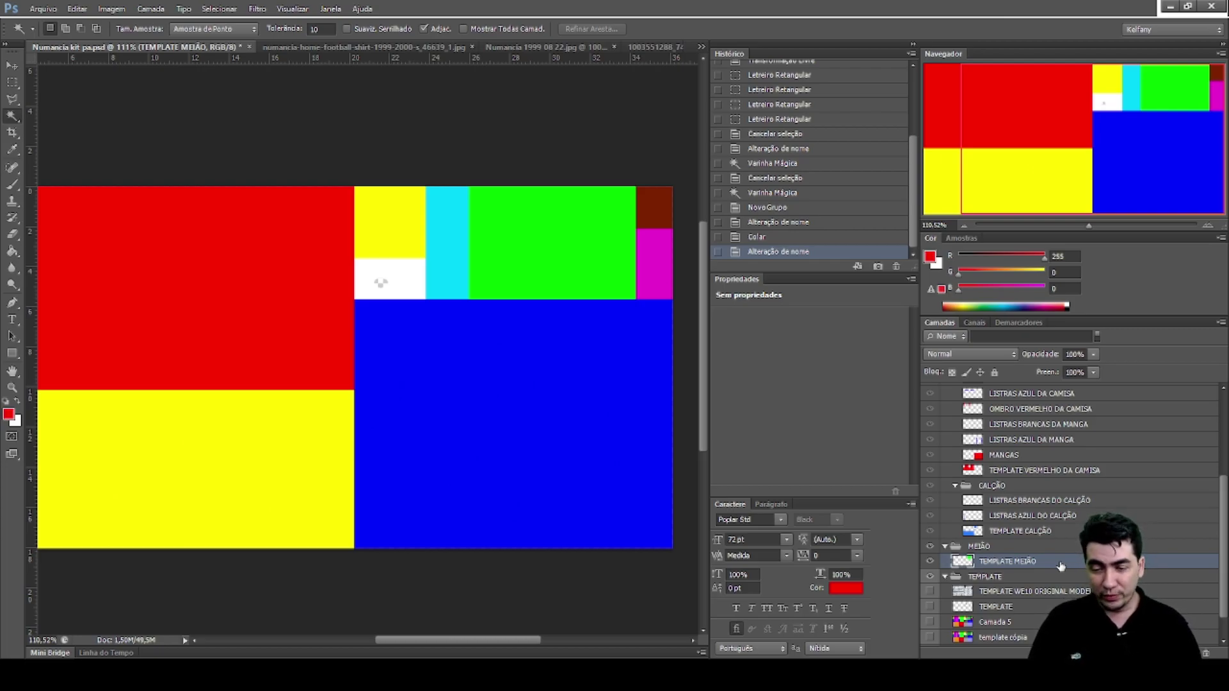
key("h")
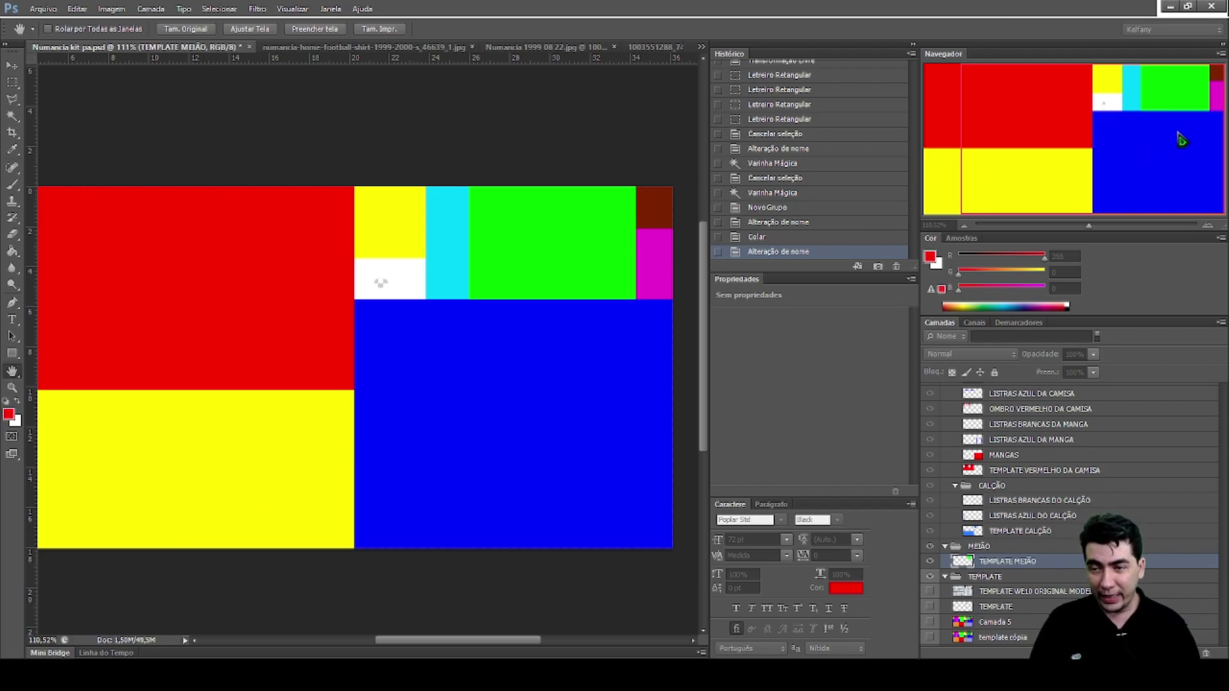
key("w")
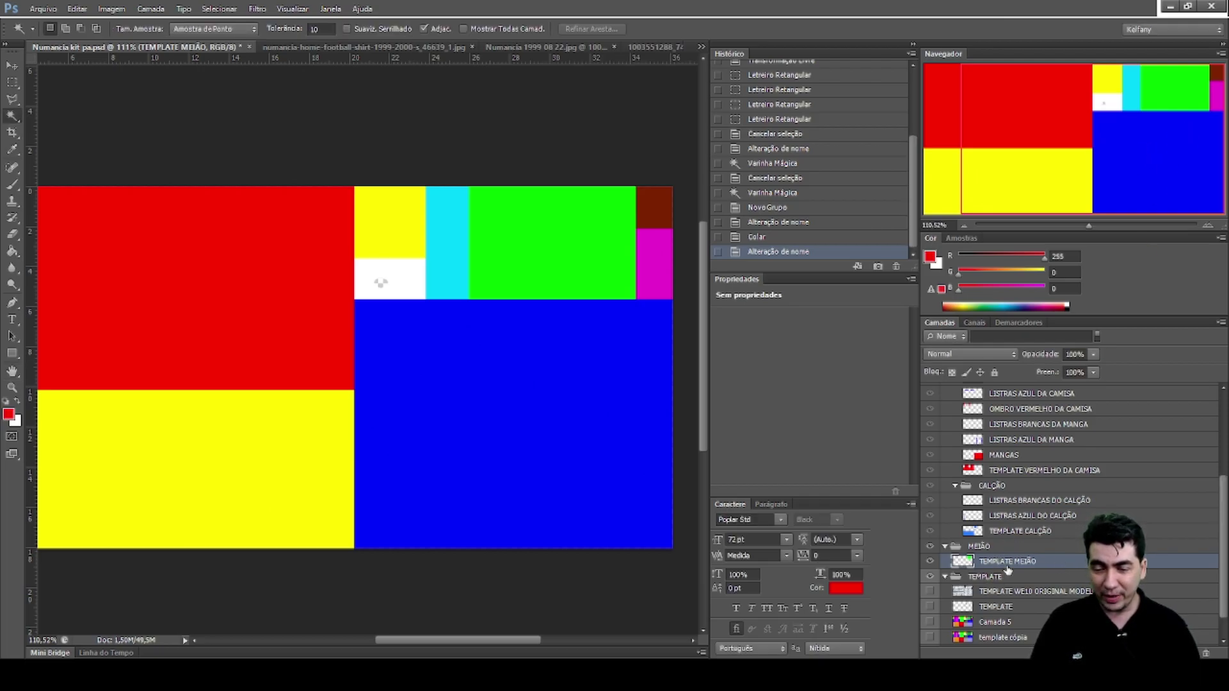
double_click(1007, 562)
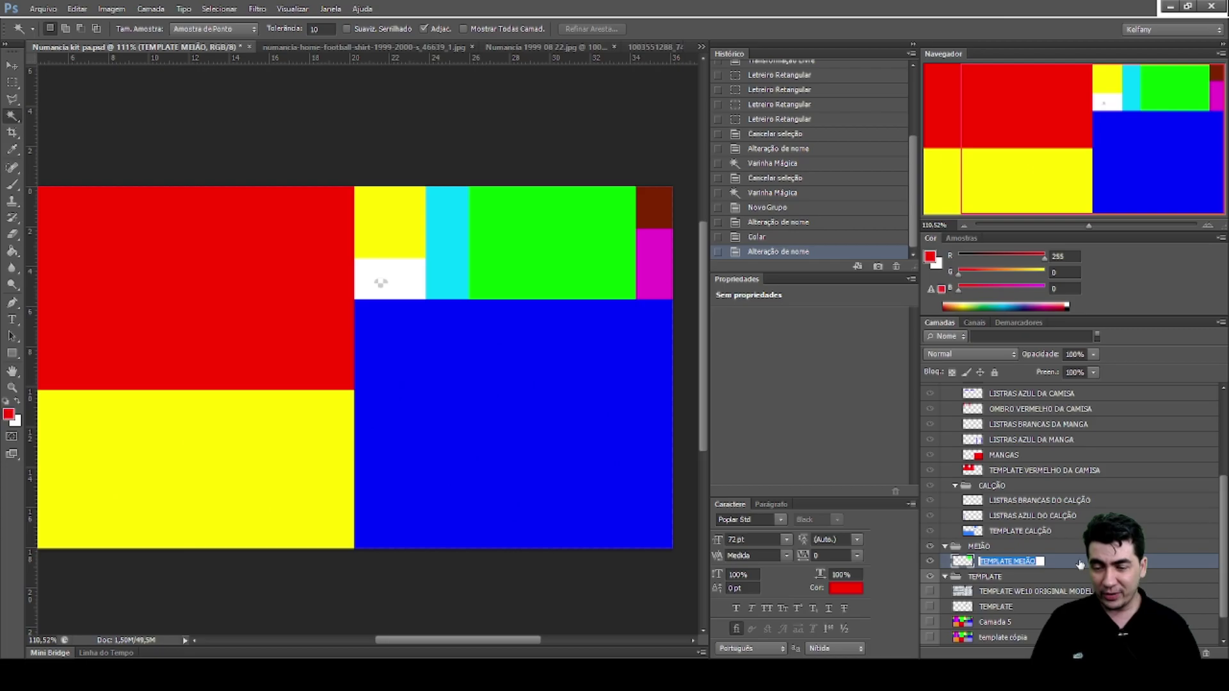
key("Return")
key("h")
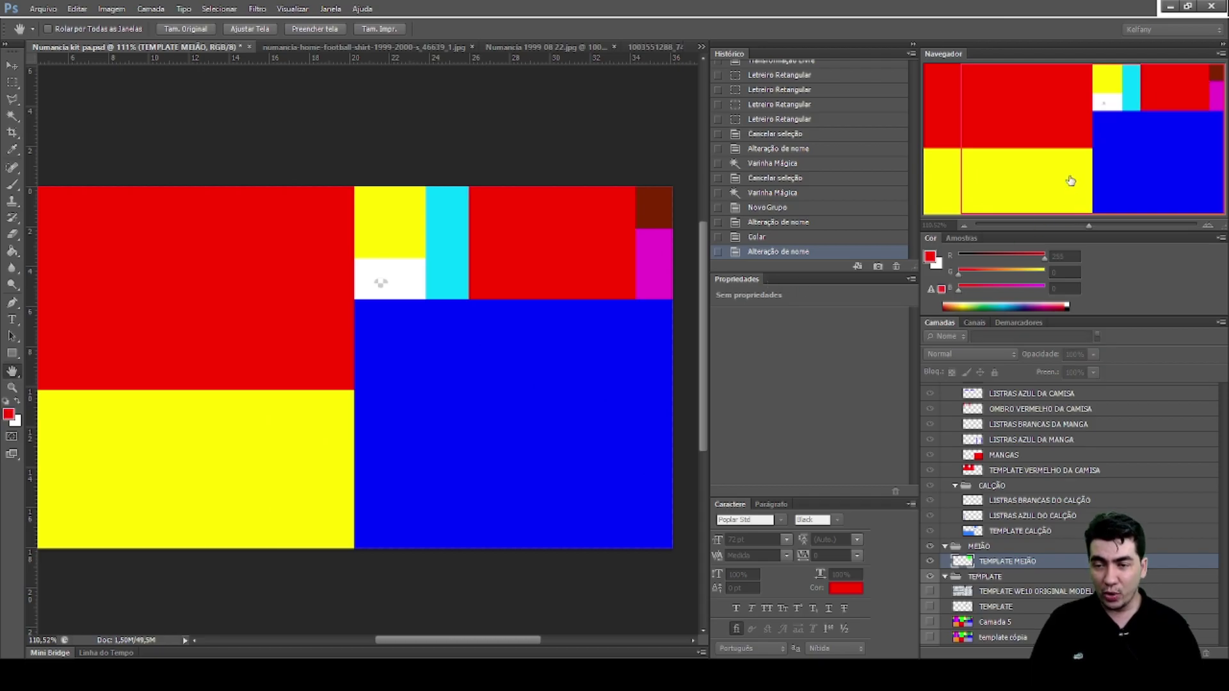
key("i")
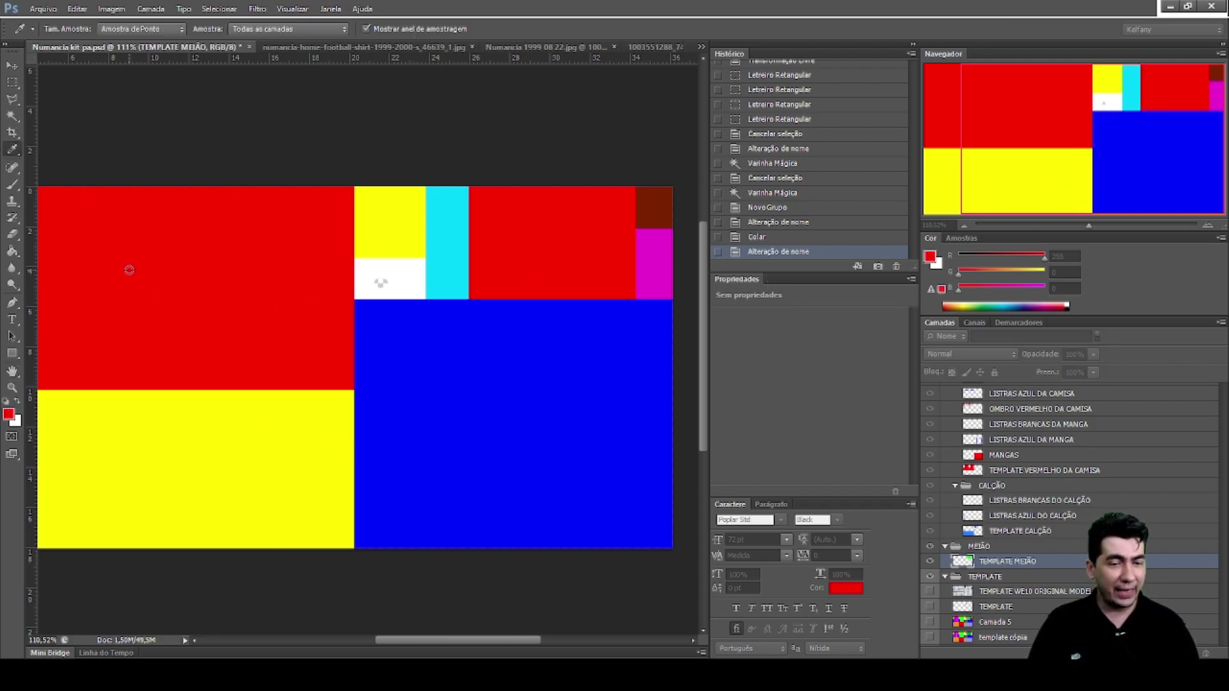
key("w")
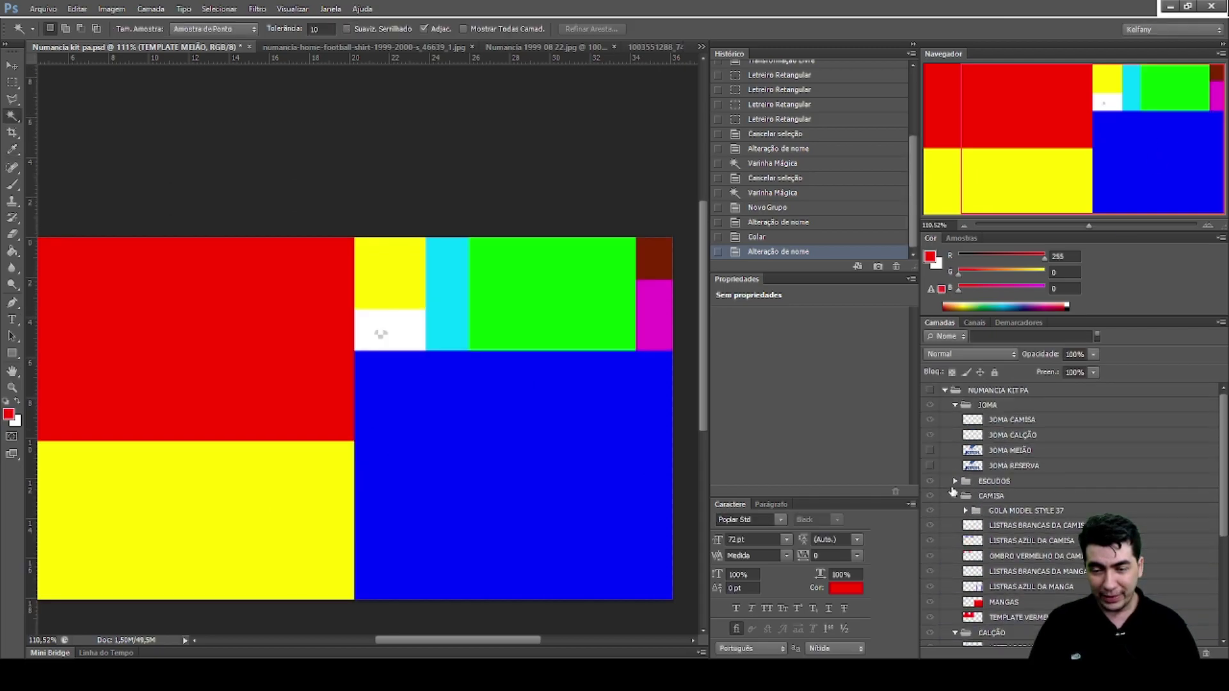
Show the NUMANCIA KIT PA group and try moving the MEIÃO group into it
left_click(929, 390)
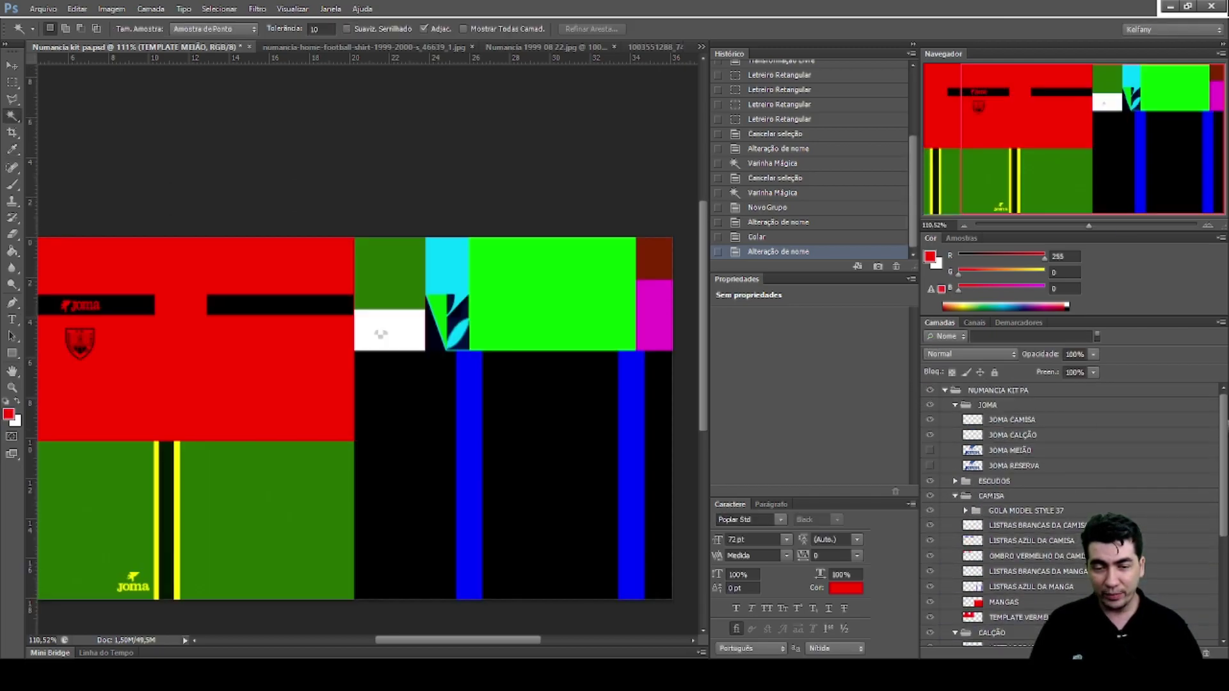
scroll(1083, 571, "down", 5)
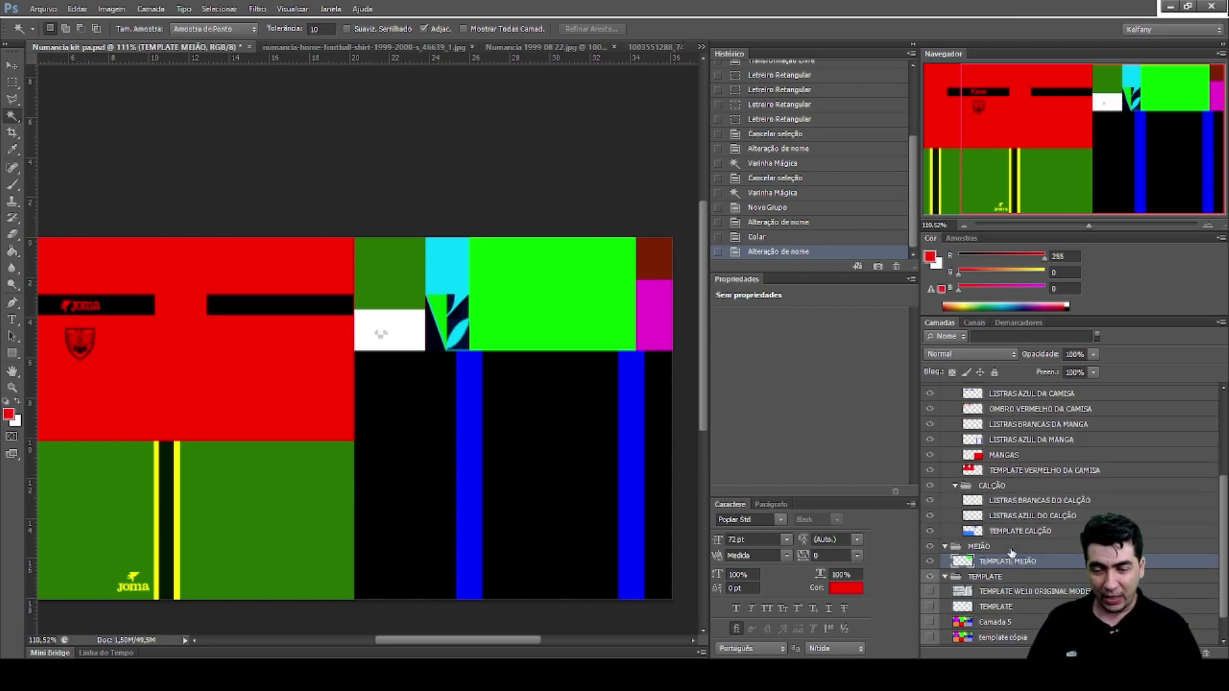
scroll(1009, 550, "up", 5)
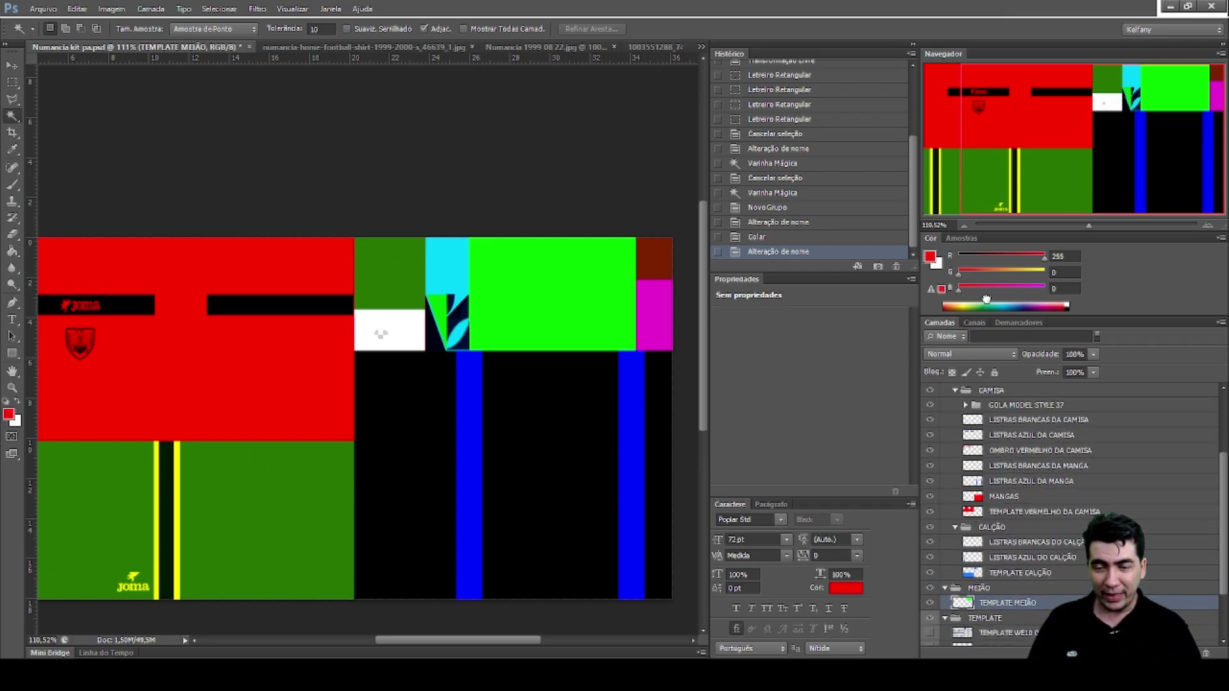
left_click_drag(982, 399, 986, 403)
scroll(986, 403, "down", 4)
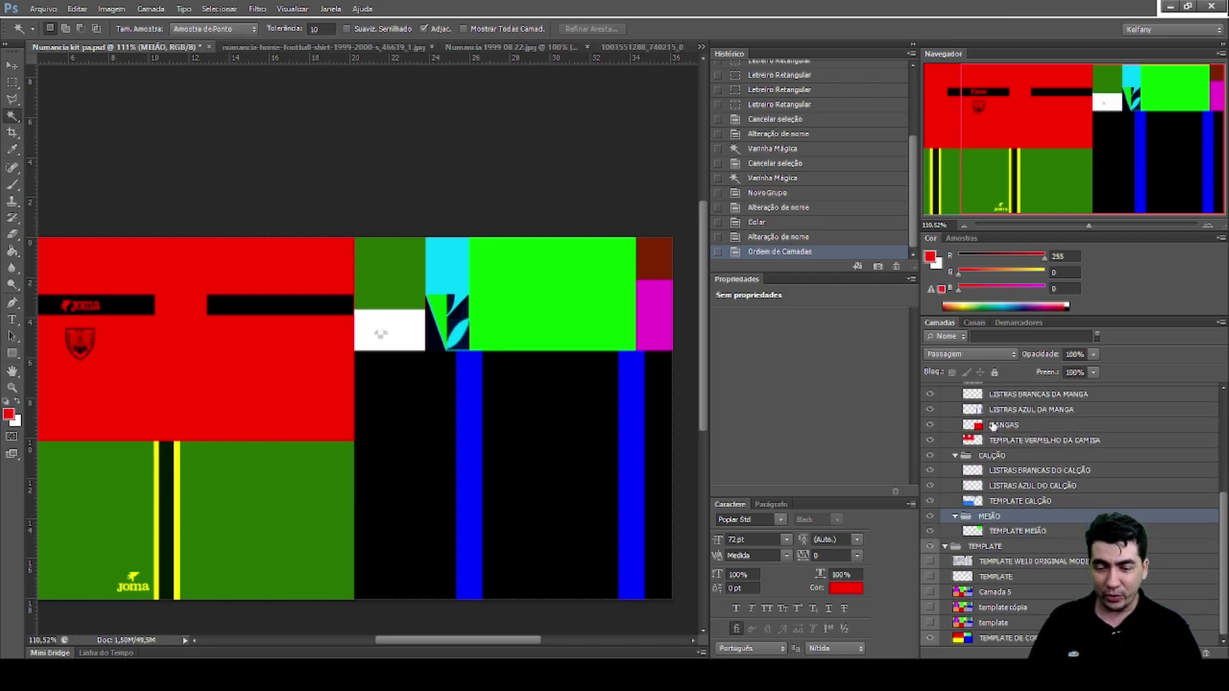
key("ctrl+z")
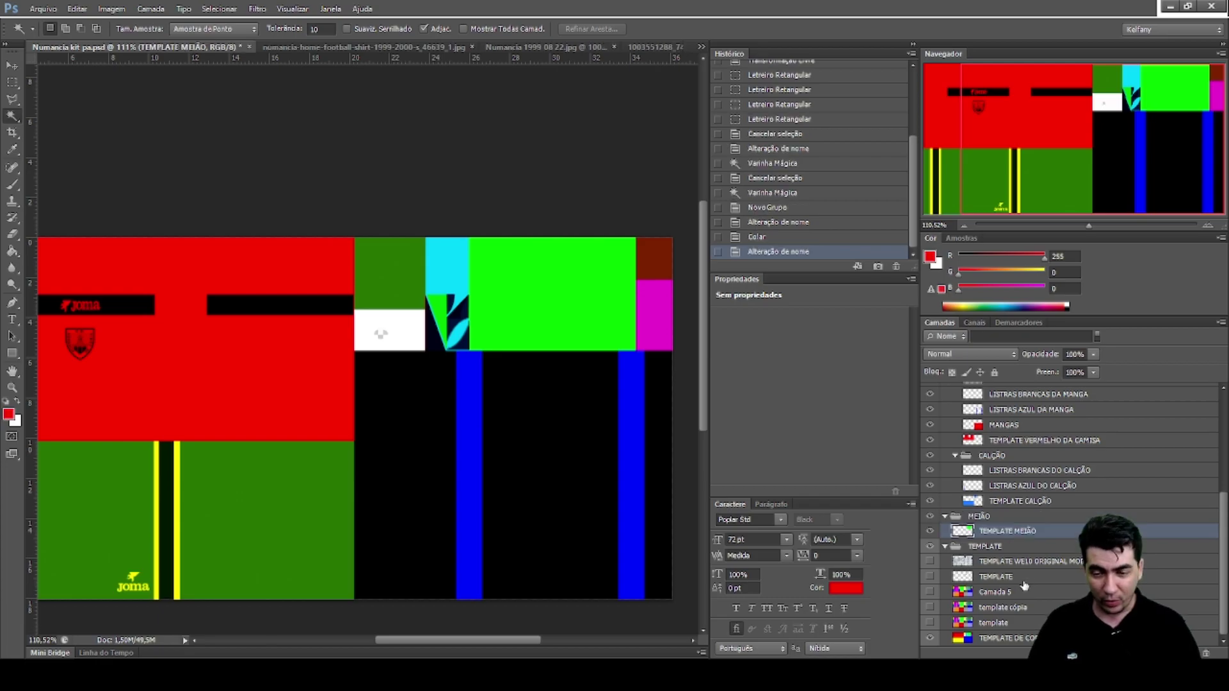
Show the TEMPLATE WE10 ORIGINAL MODEL STYLE 37 layer to bring back the fabric shading over the kit
scroll(991, 505, "up", 5)
scroll(991, 506, "down", 5)
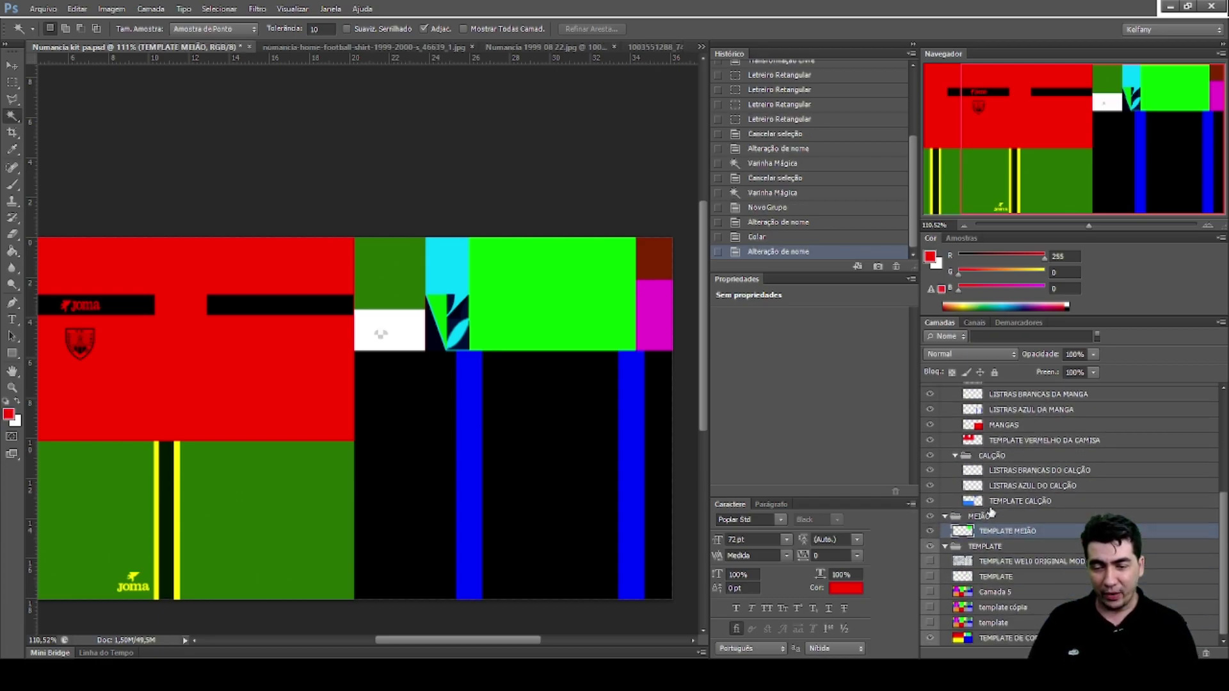
left_click(932, 562)
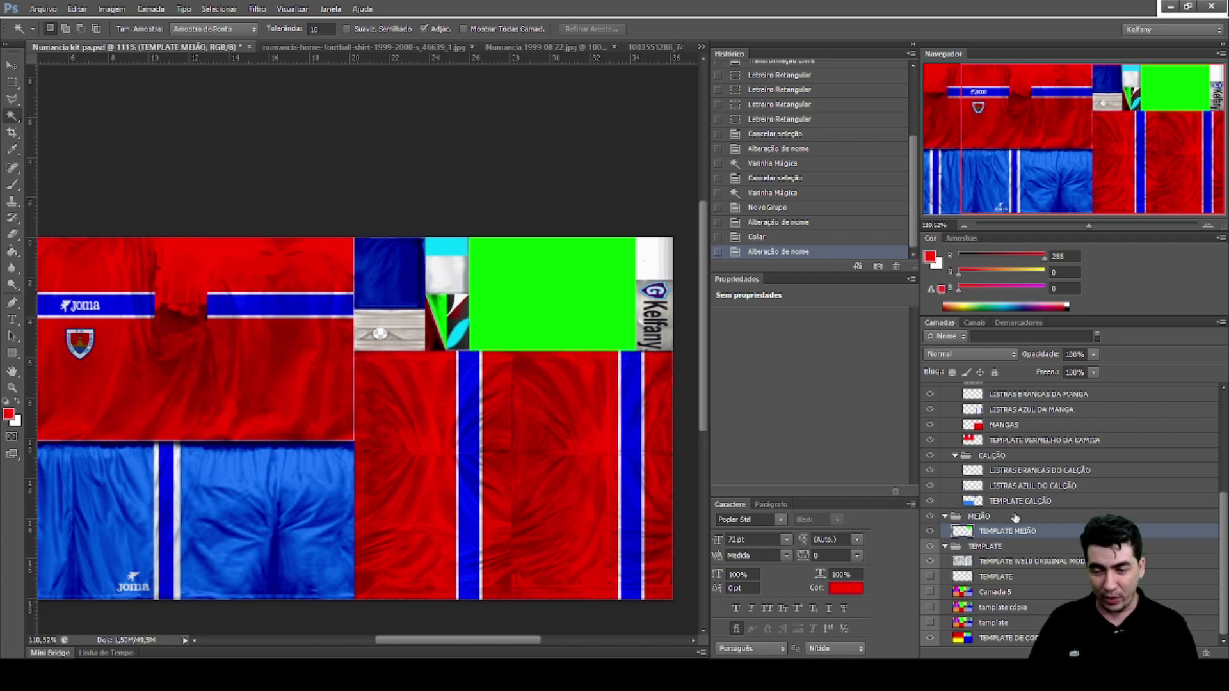
Move the MEIÃO group into the NUMANCIA KIT PA group, directly below the CALÇÃO group
scroll(1016, 518, "up", 3)
scroll(1038, 272, "up", 9)
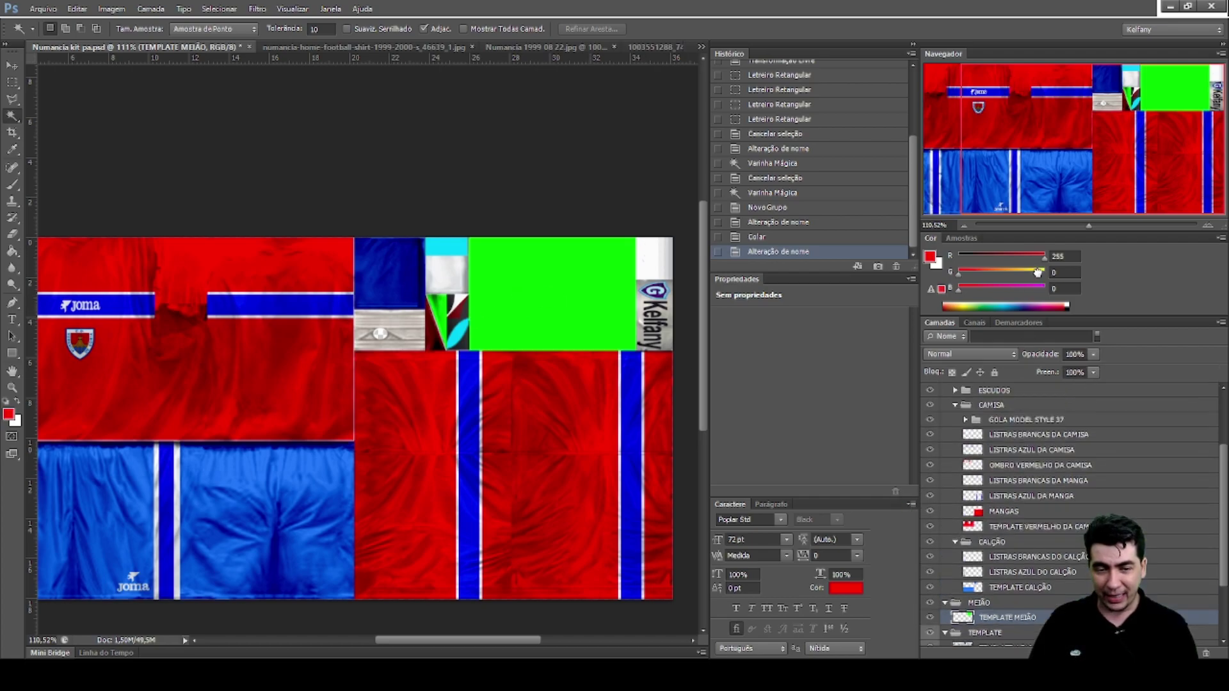
left_click_drag(1002, 395, 997, 389)
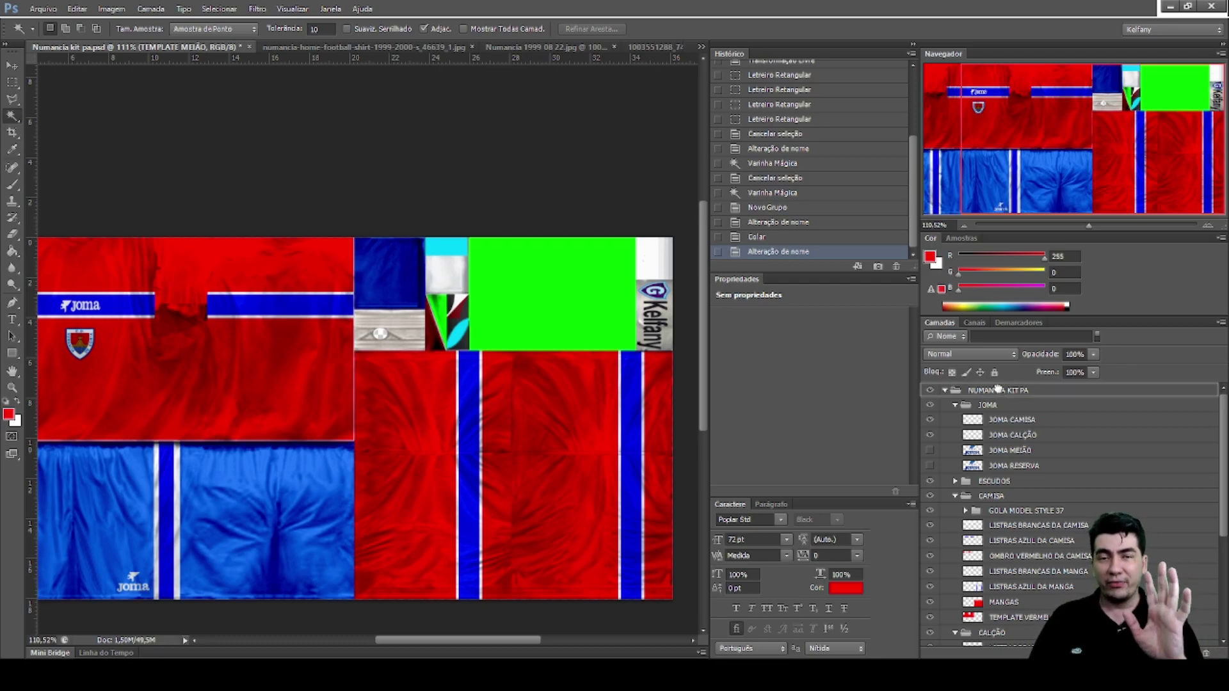
left_click_drag(997, 389, 997, 389)
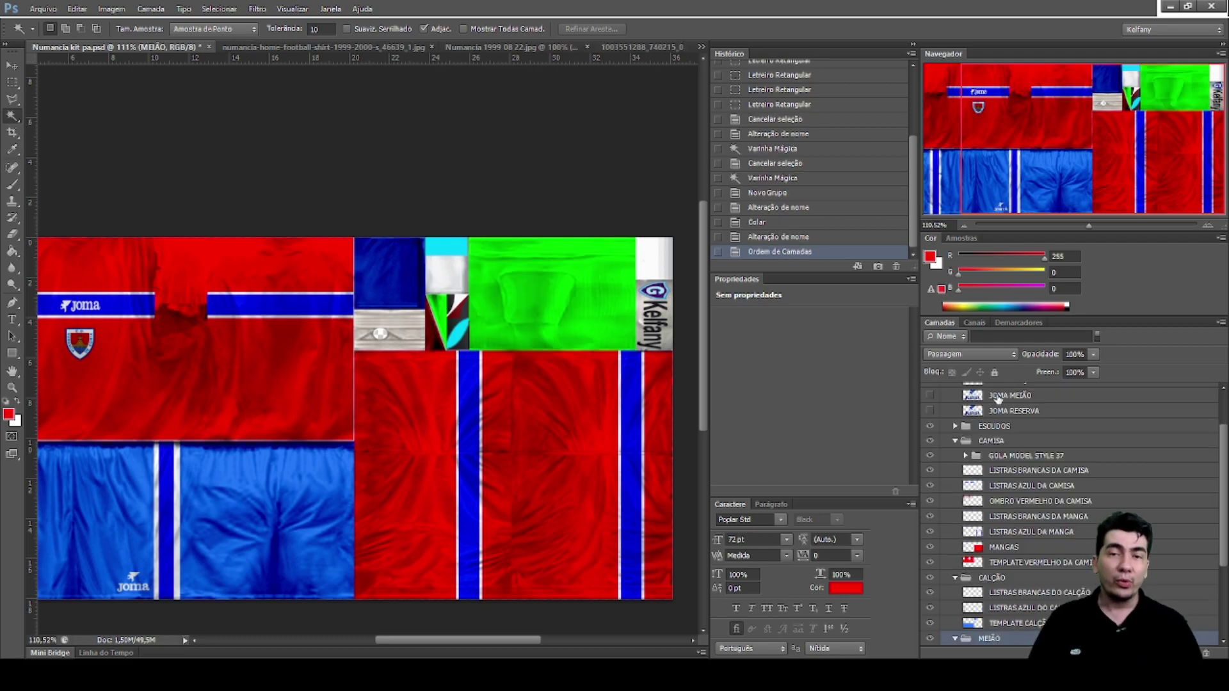
scroll(992, 474, "down", 8)
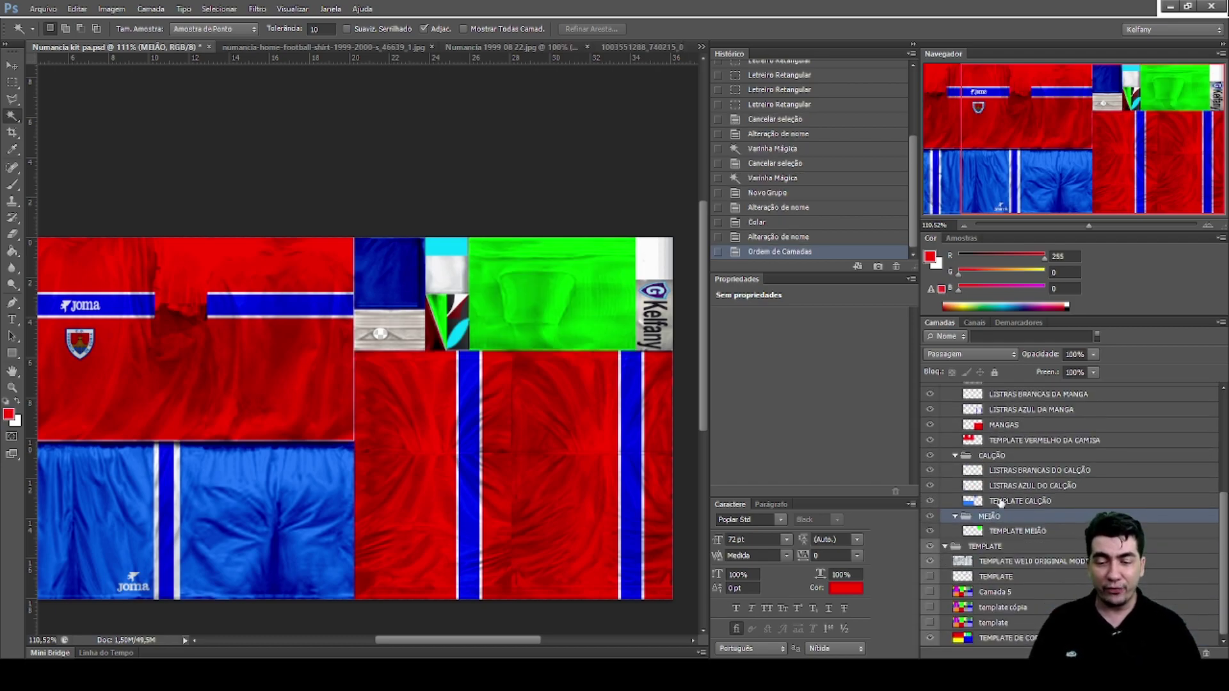
scroll(1002, 499, "up", 10)
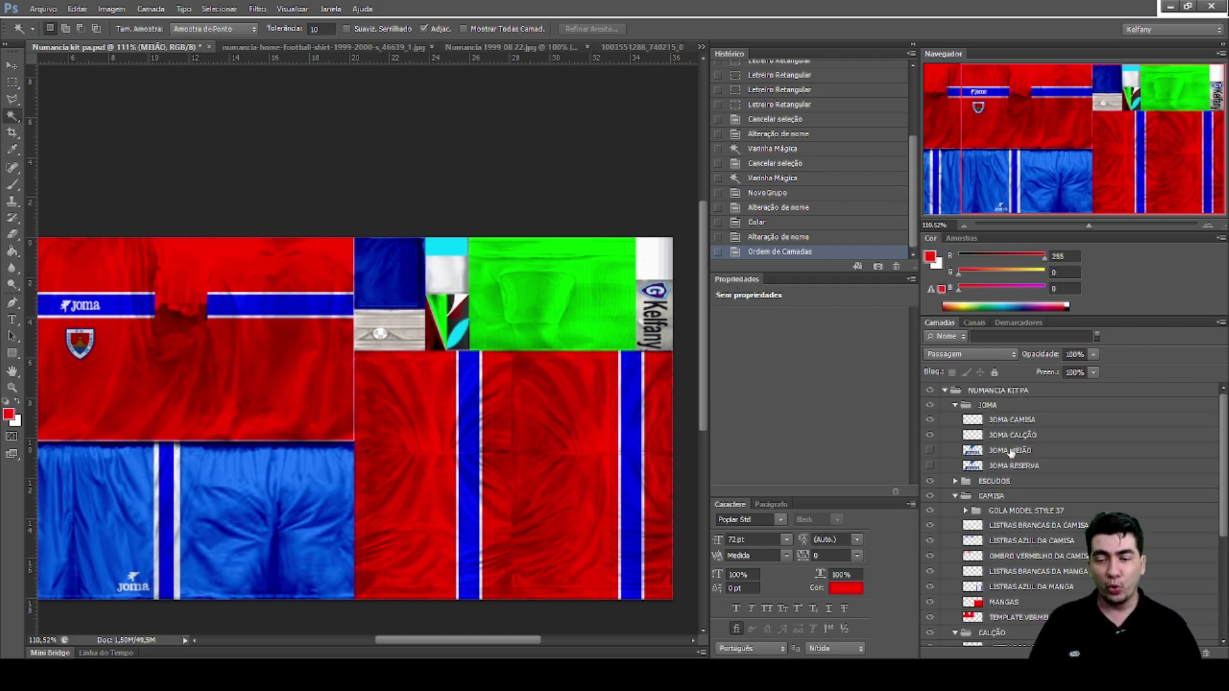
scroll(996, 512, "down", 10)
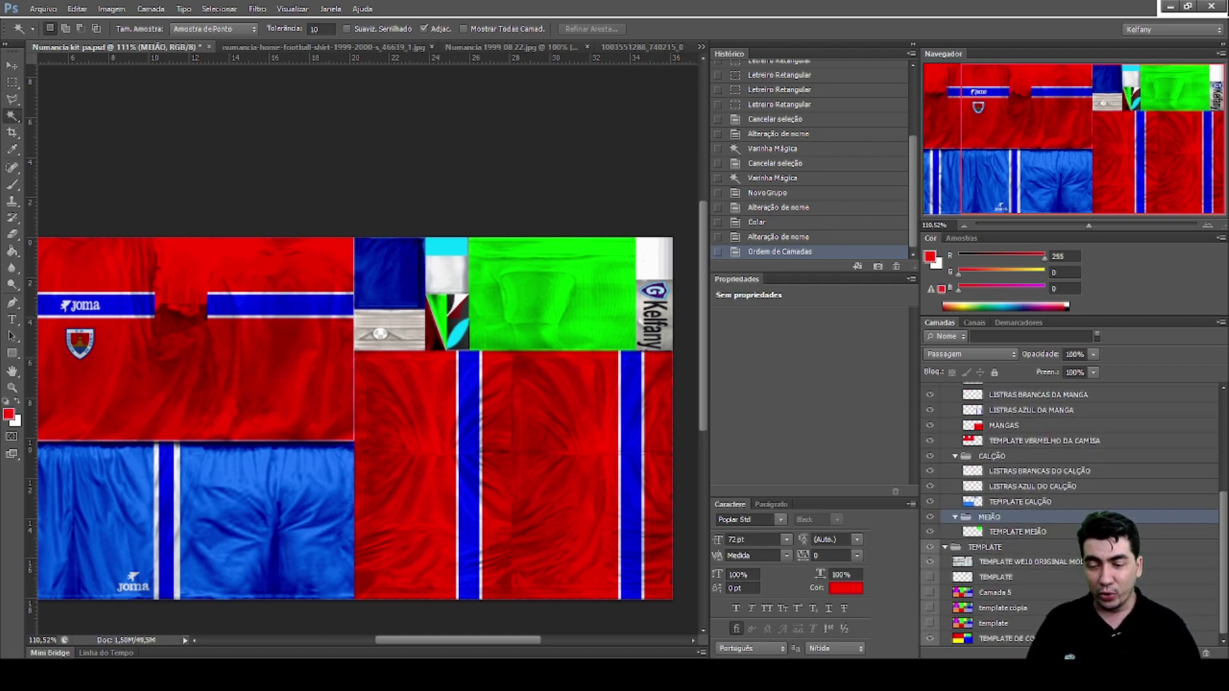
left_click(1017, 532)
key("h")
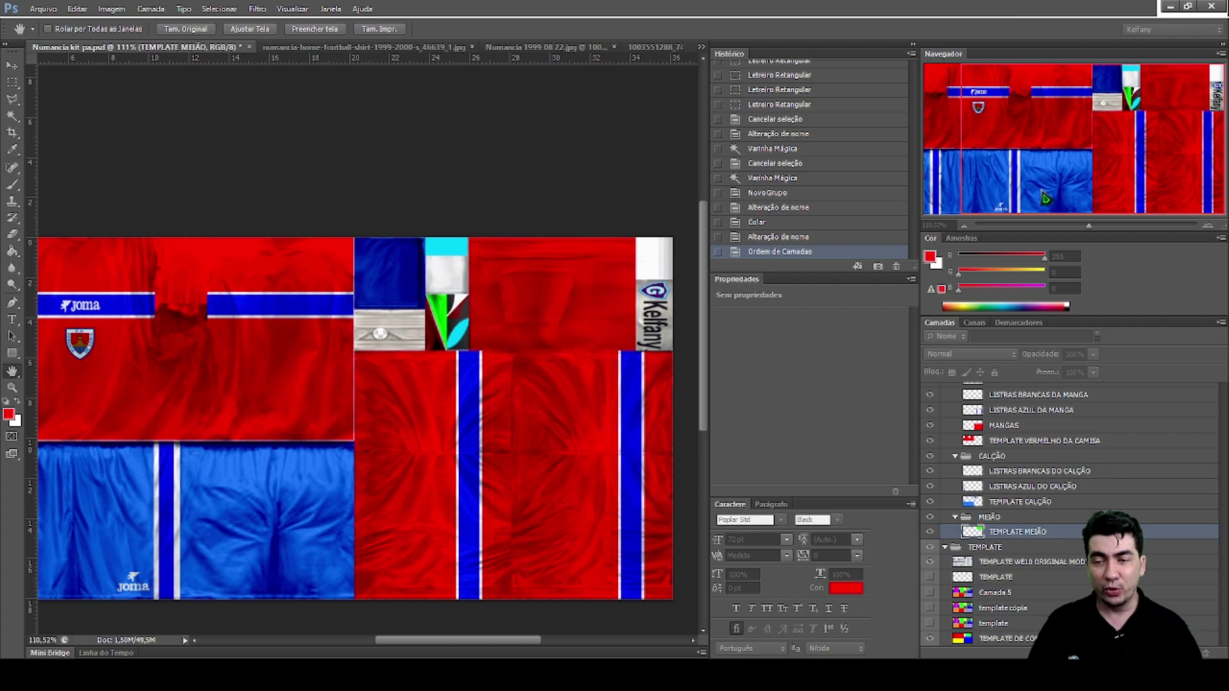
key("i")
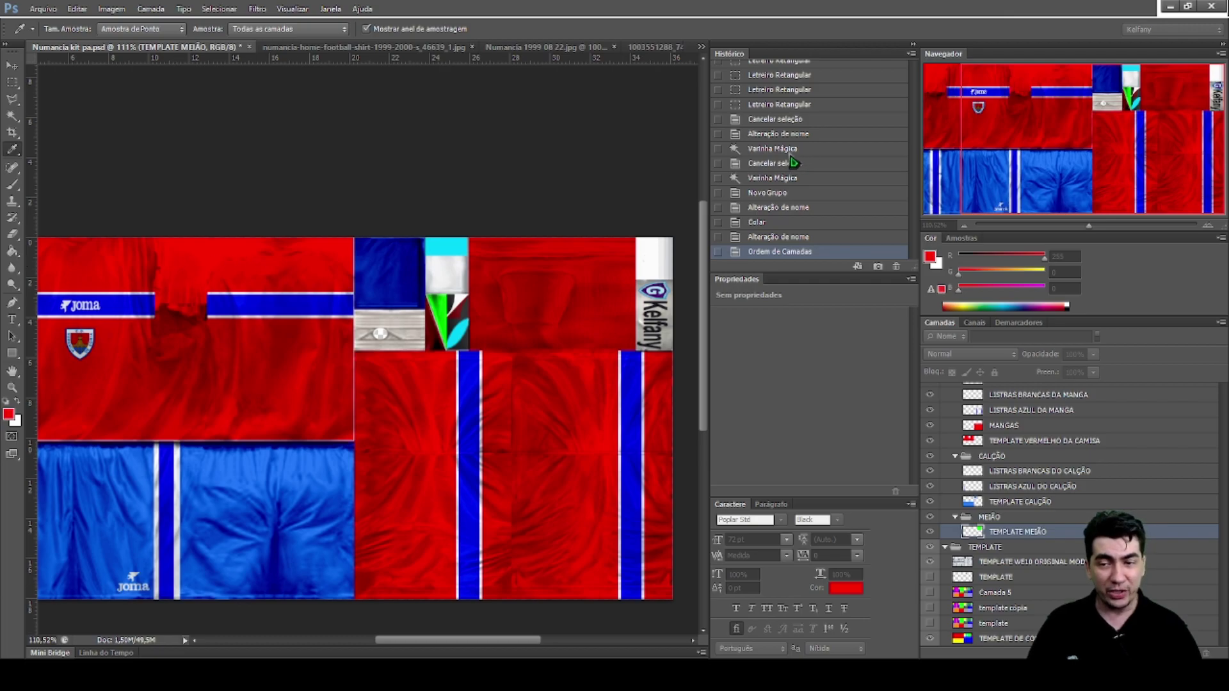
key("w")
Hide the whole TEMPLATE group so the kit shows only its flat colours without fabric shading
left_click(929, 562)
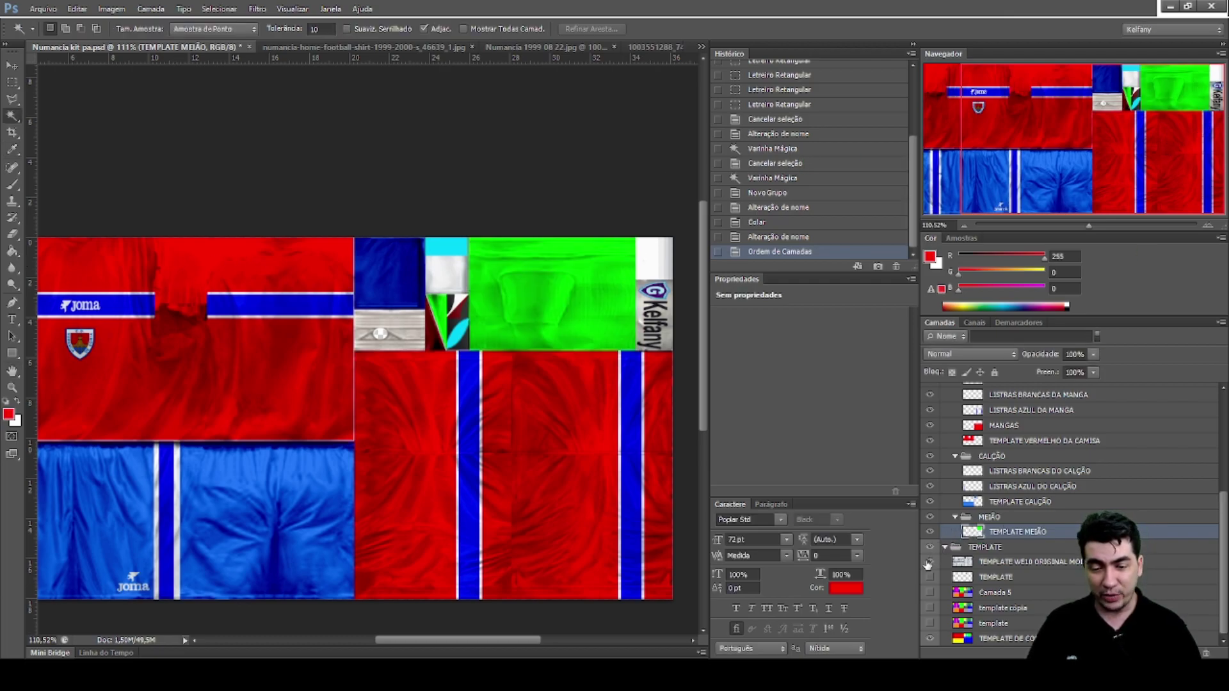
left_click(930, 563)
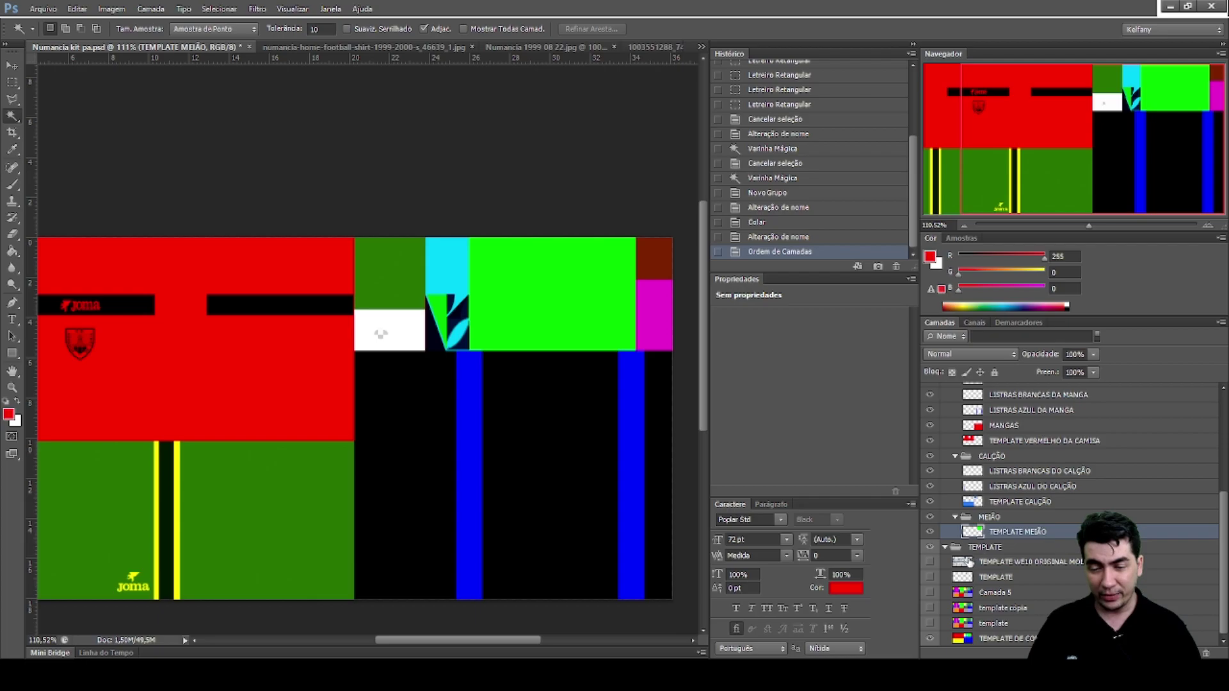
left_click(931, 563)
left_click(930, 547)
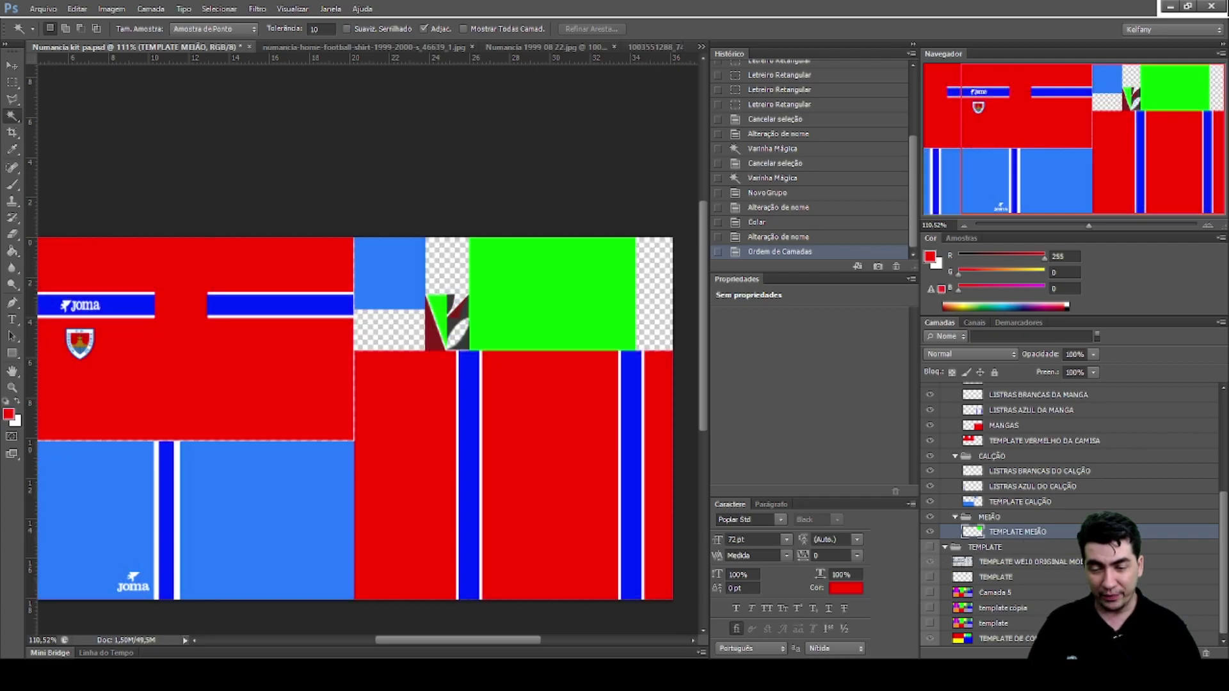
Apply a Color Overlay in the kit's red to the TEMPLATE MEIÃO layer and rasterize its layer style
key("space")
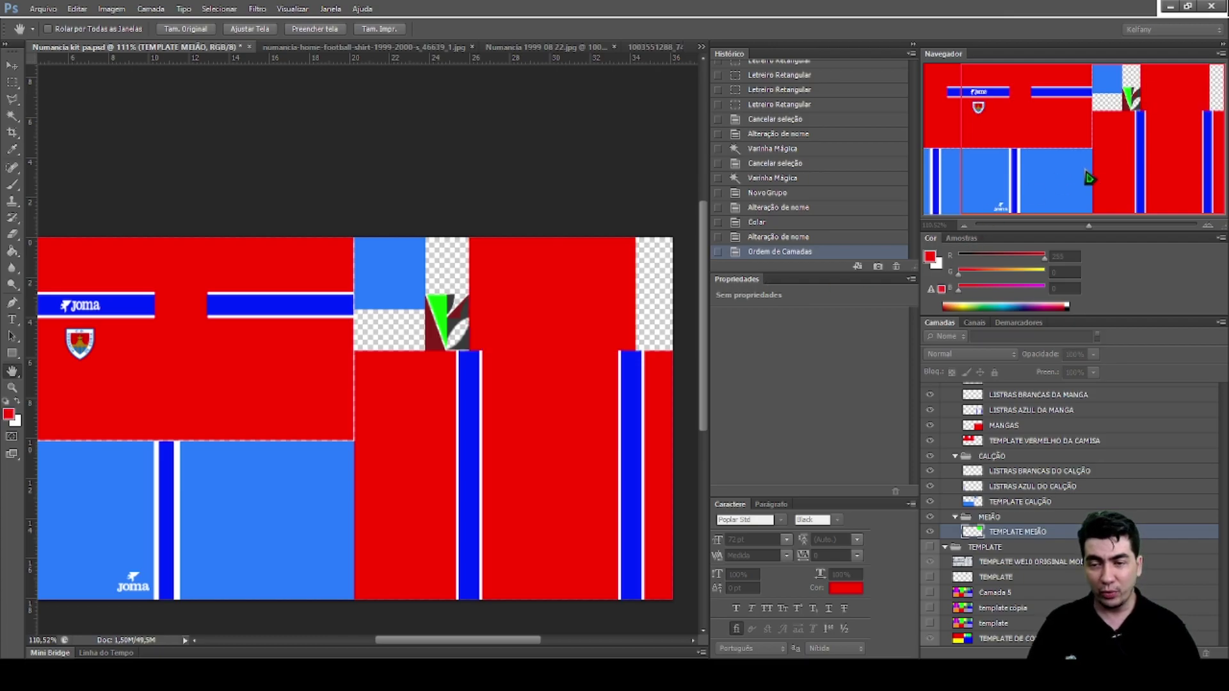
key("i")
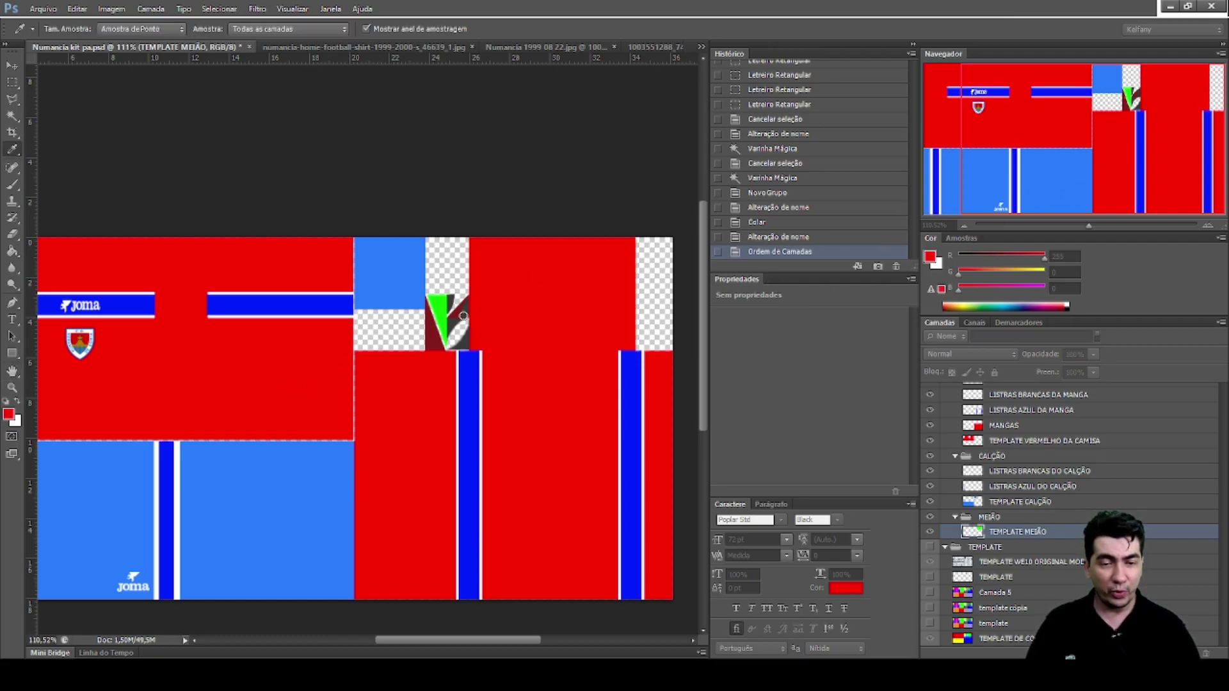
key("Return")
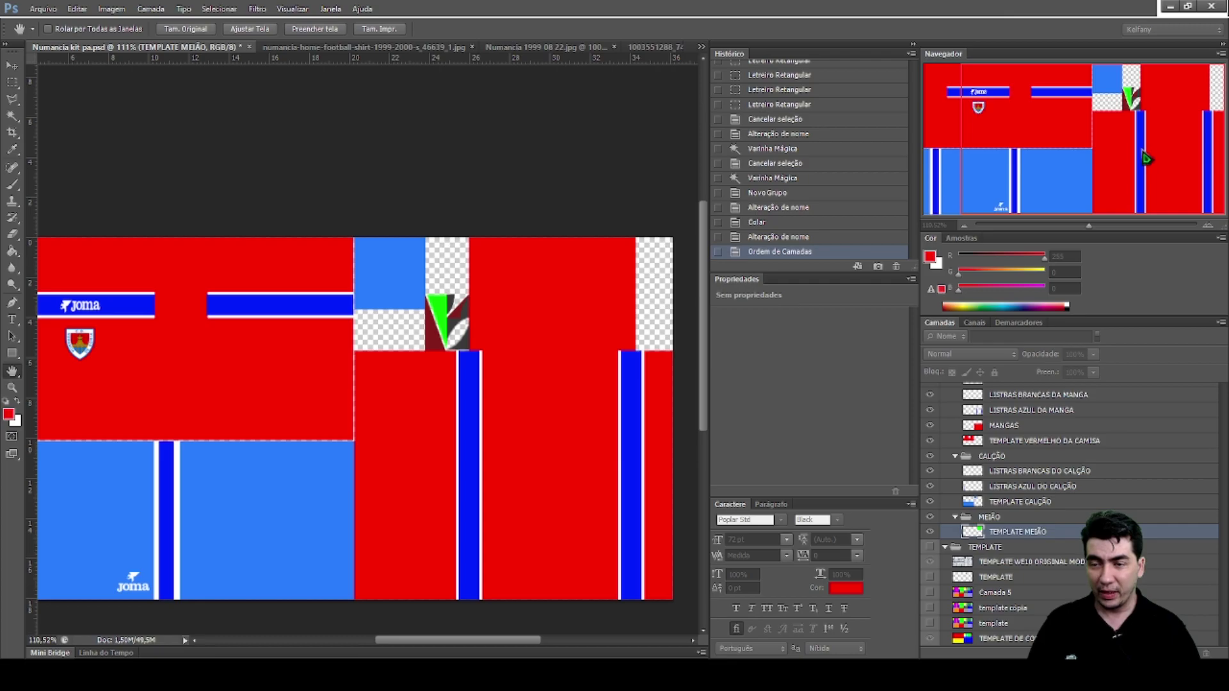
key("Return")
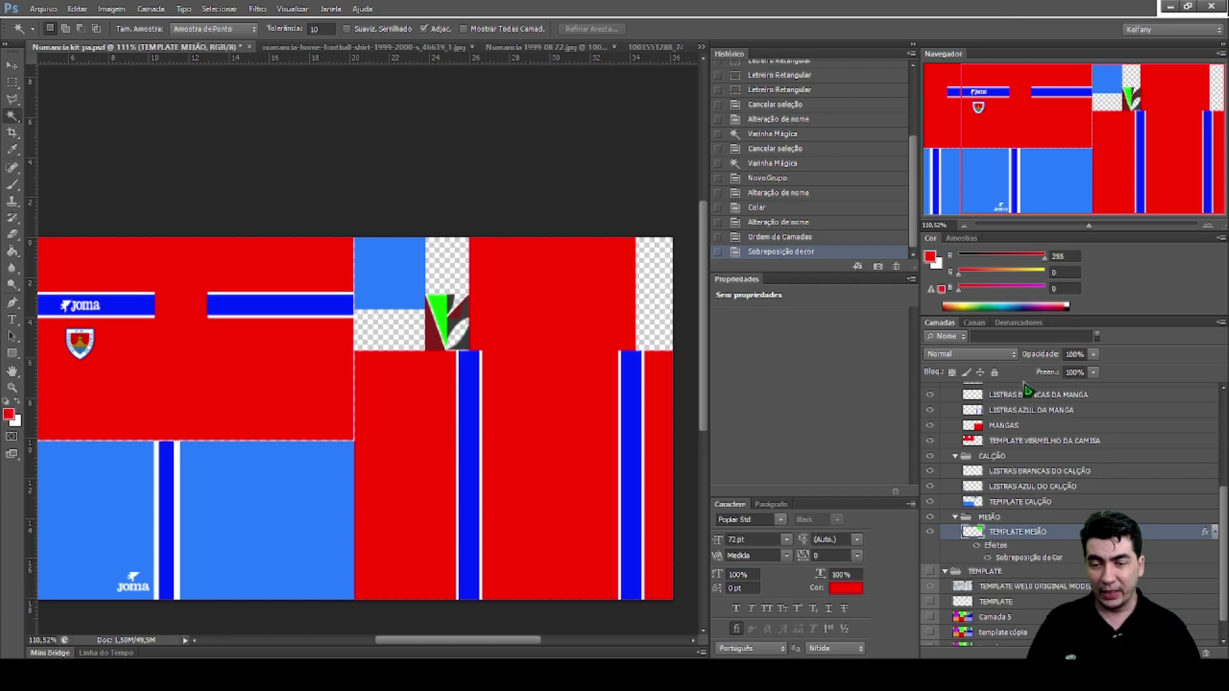
key("ctrl+alt+shift+r")
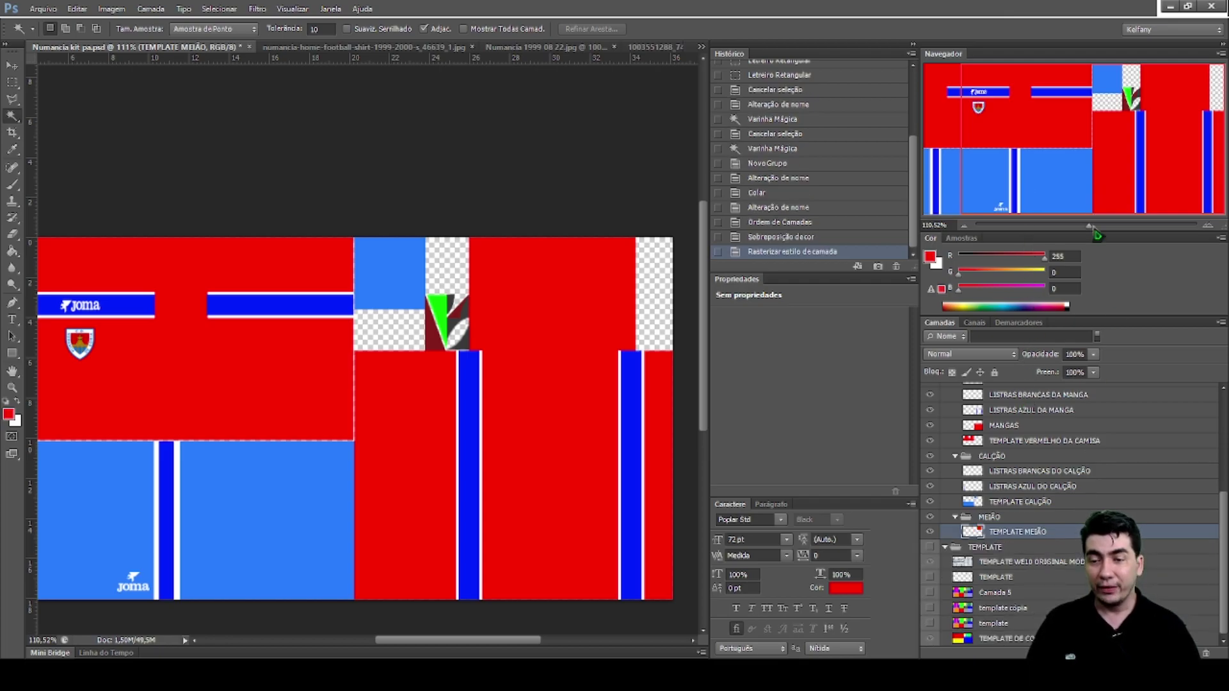
Select a thin horizontal strip across the full width of the red sock area and delete it from the TEMPLATE MEIÃO layer
left_click_drag(1089, 226, 1119, 241)
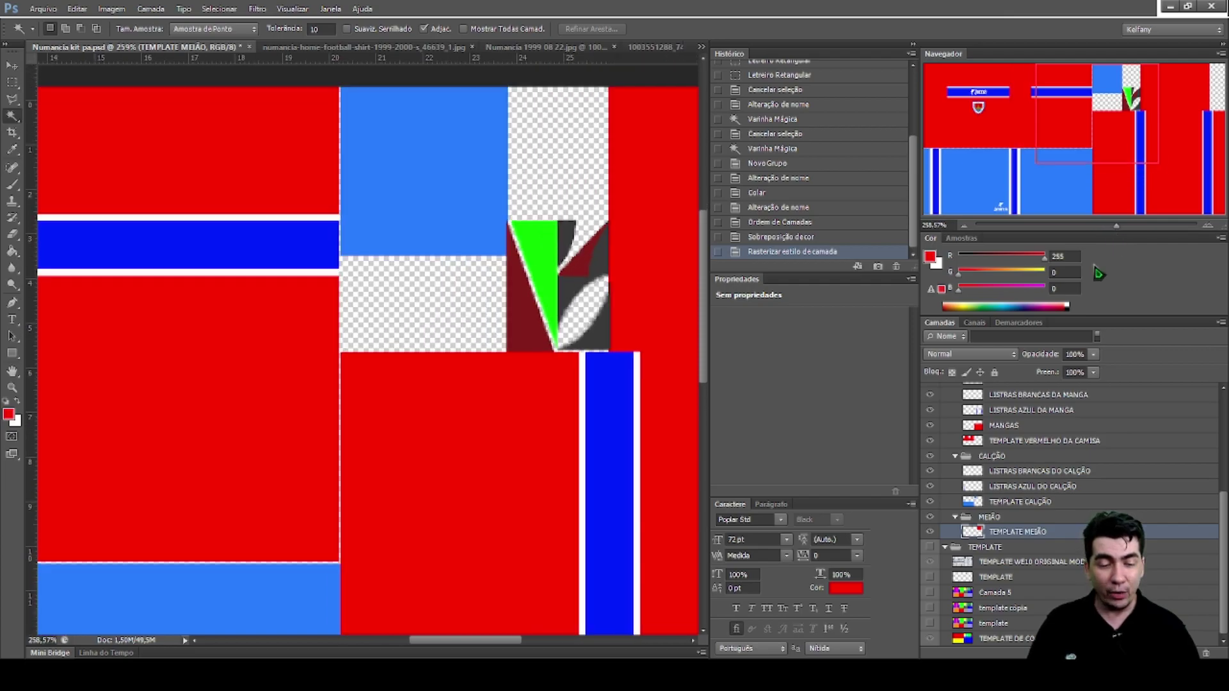
left_click_drag(458, 640, 530, 639)
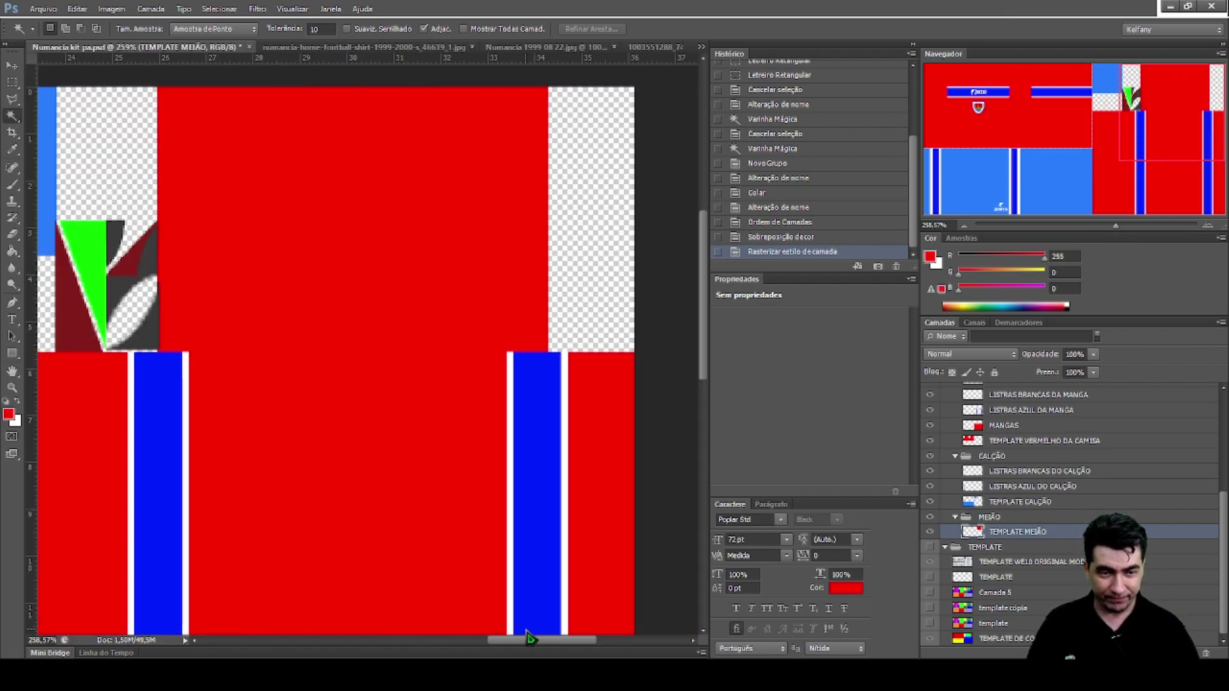
left_click(274, 260)
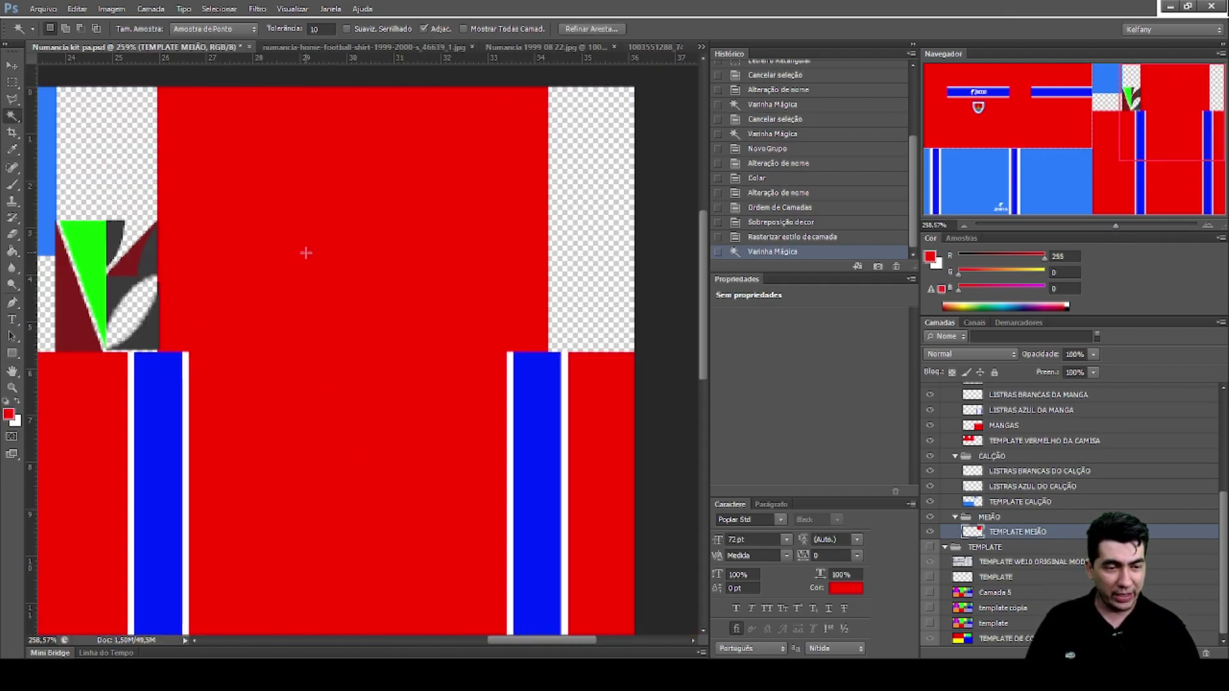
left_click(12, 82)
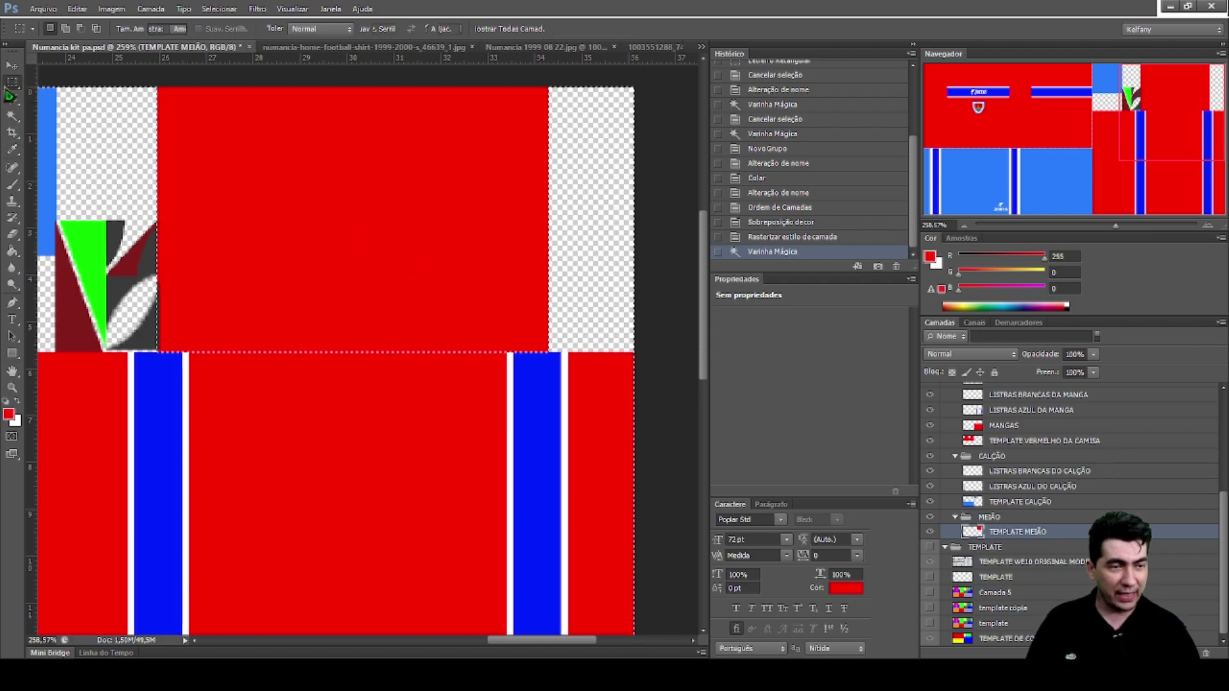
left_click(166, 277)
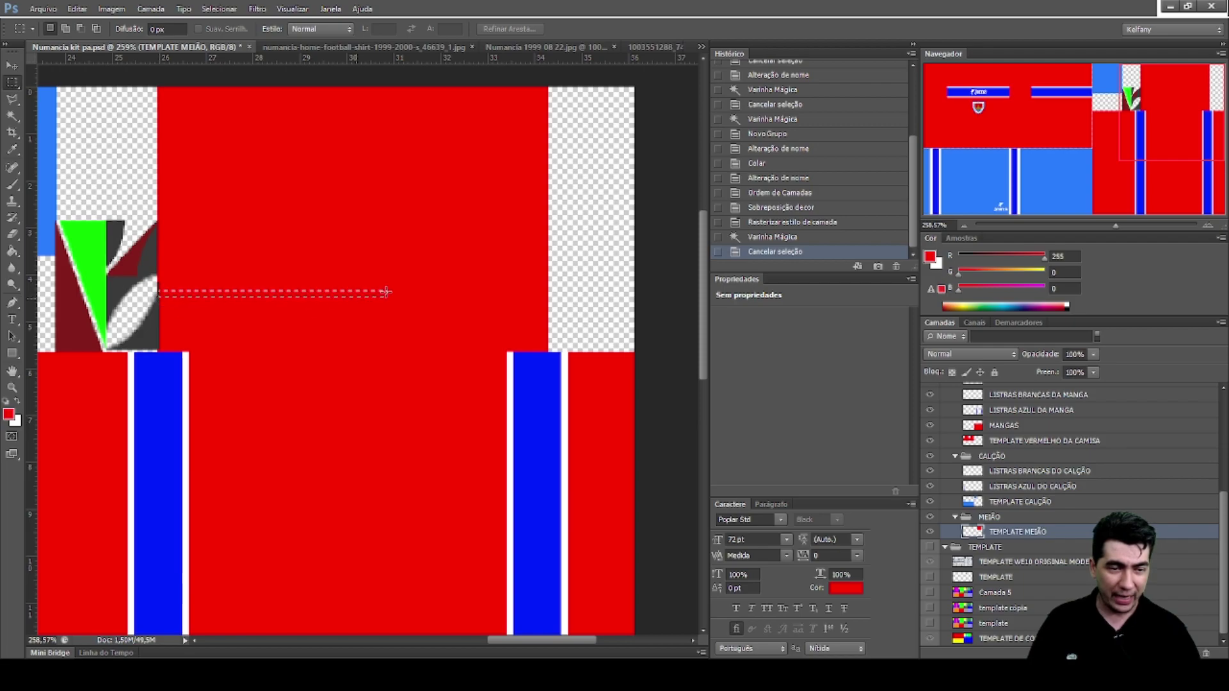
mouse_move(534, 289)
left_mouse_down()
mouse_move(545, 306)
mouse_move(545, 278)
left_mouse_up()
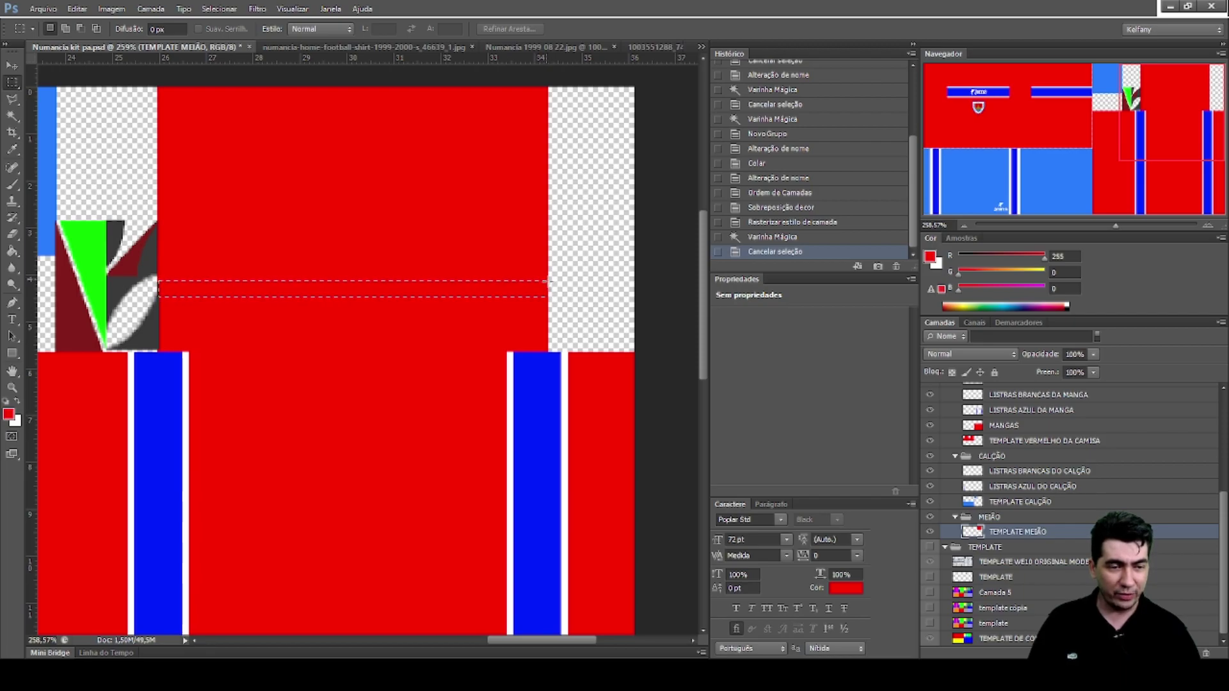
left_click_drag(547, 283, 547, 282)
key("Up")
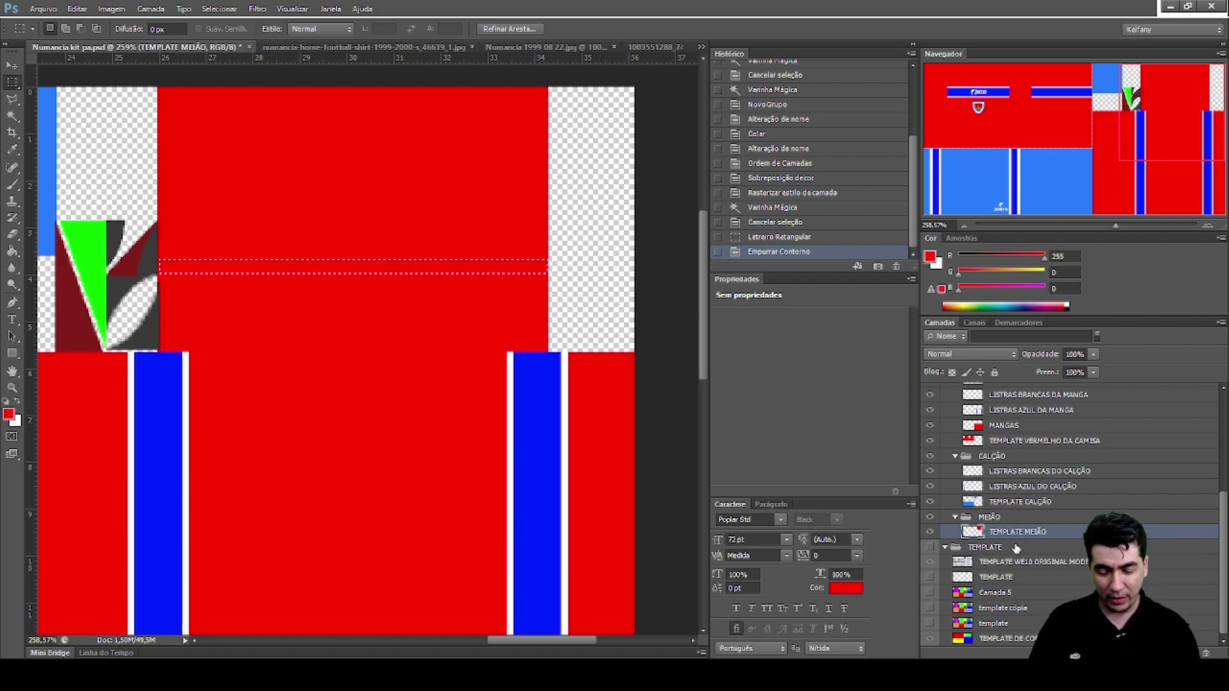
key("Delete")
key("Down")
key("Delete")
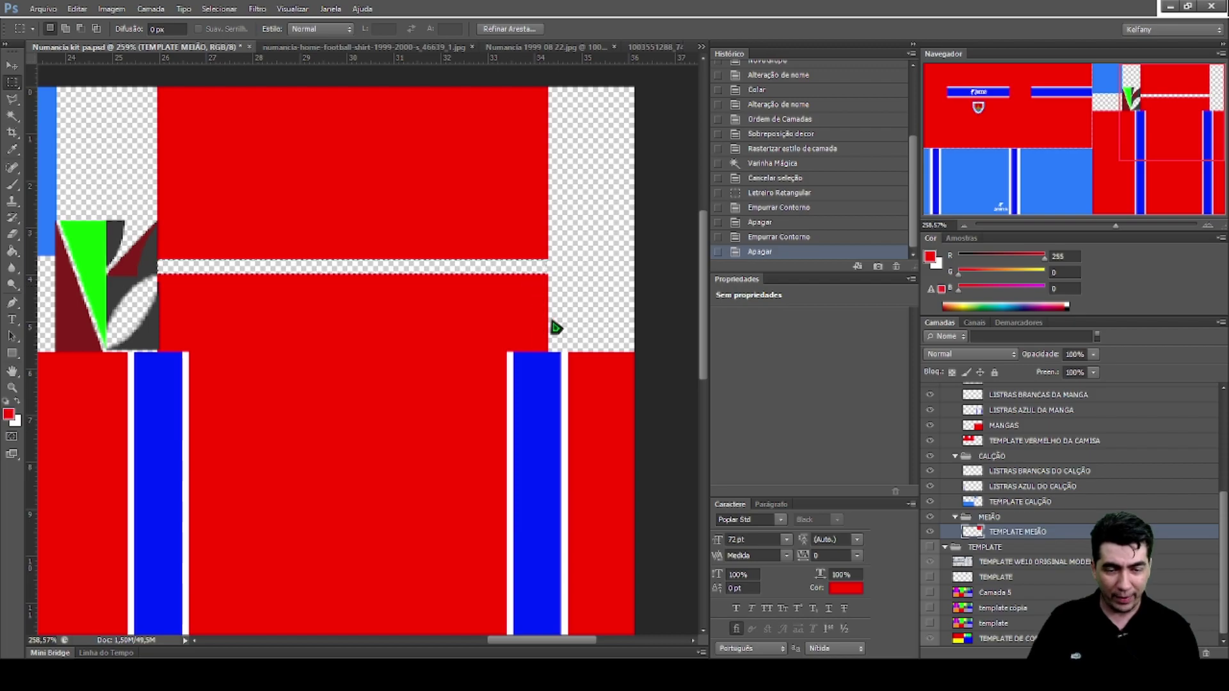
Widen the strip selection to 100.43% and fill it with the blue sampled from the kit's stripes
key("ctrl+t")
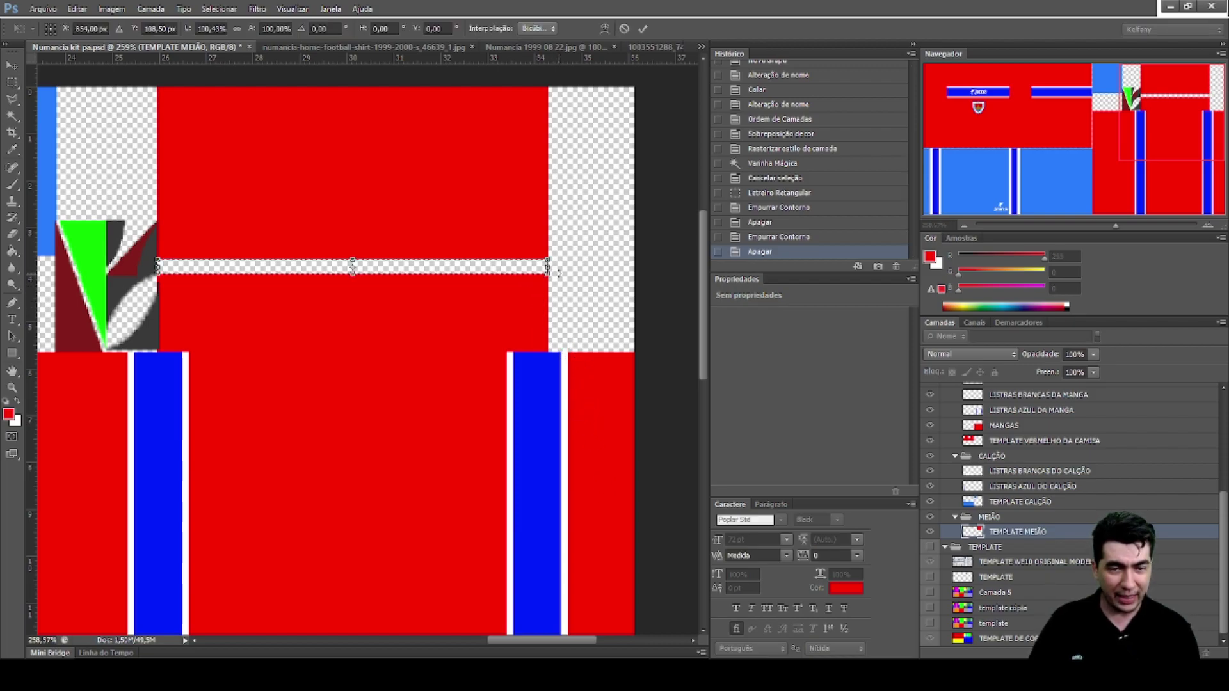
key("Return")
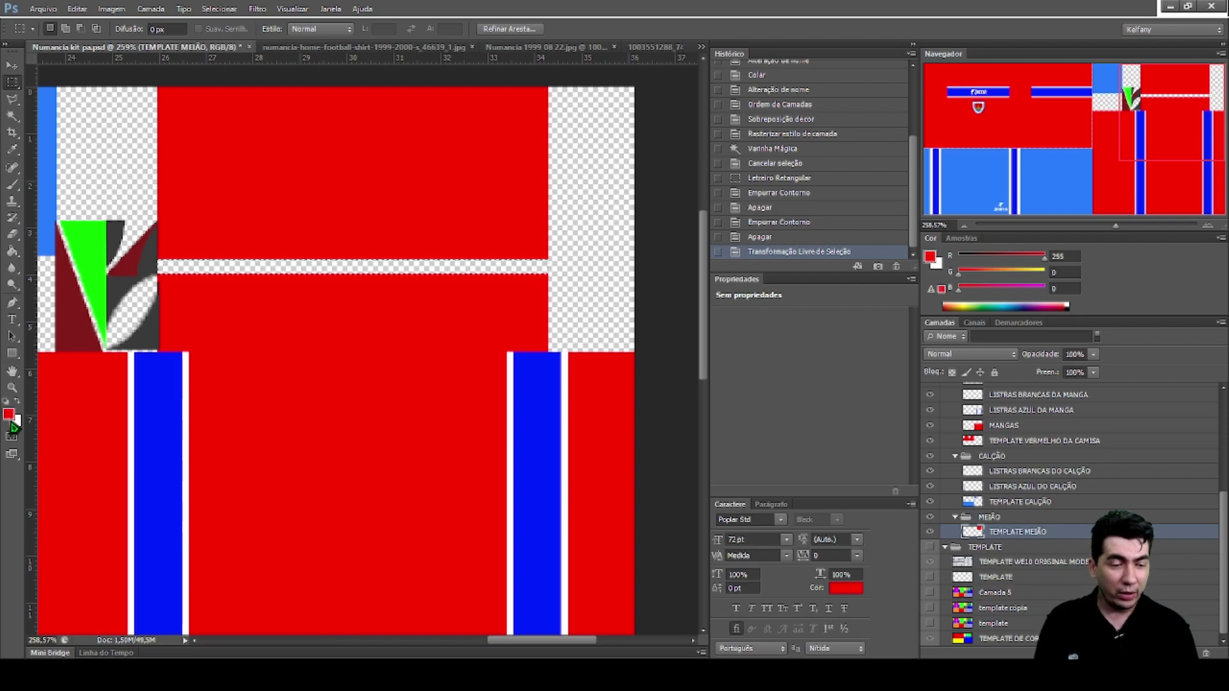
key("i")
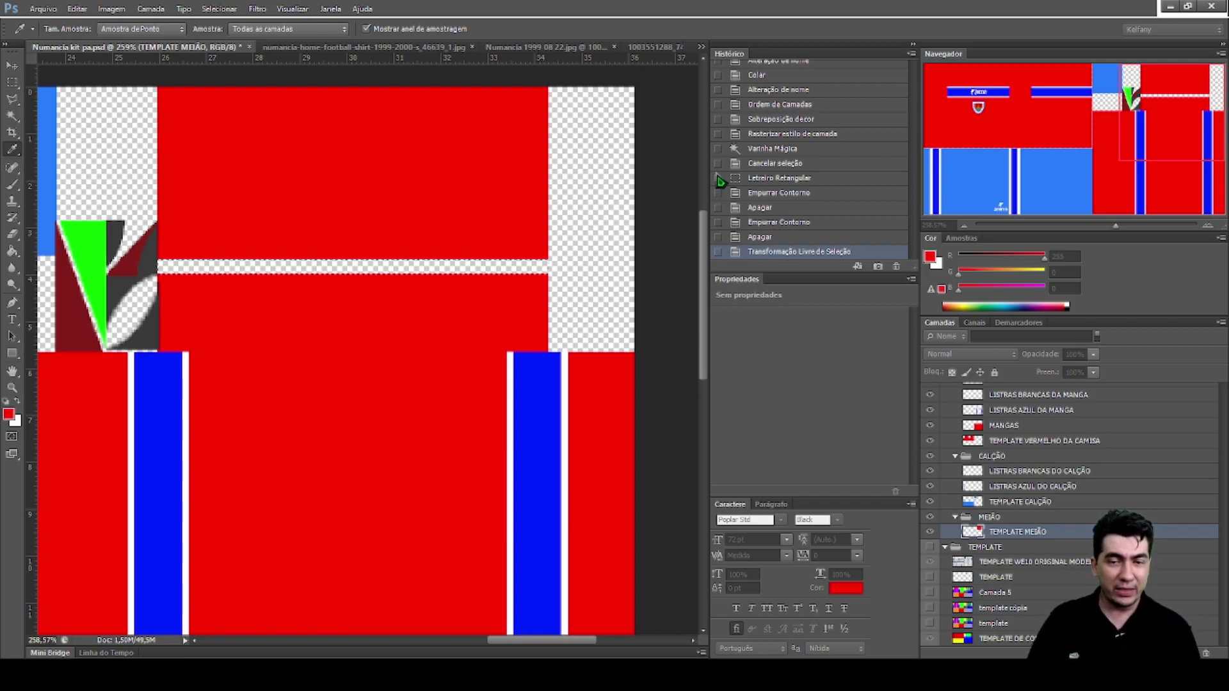
key("m")
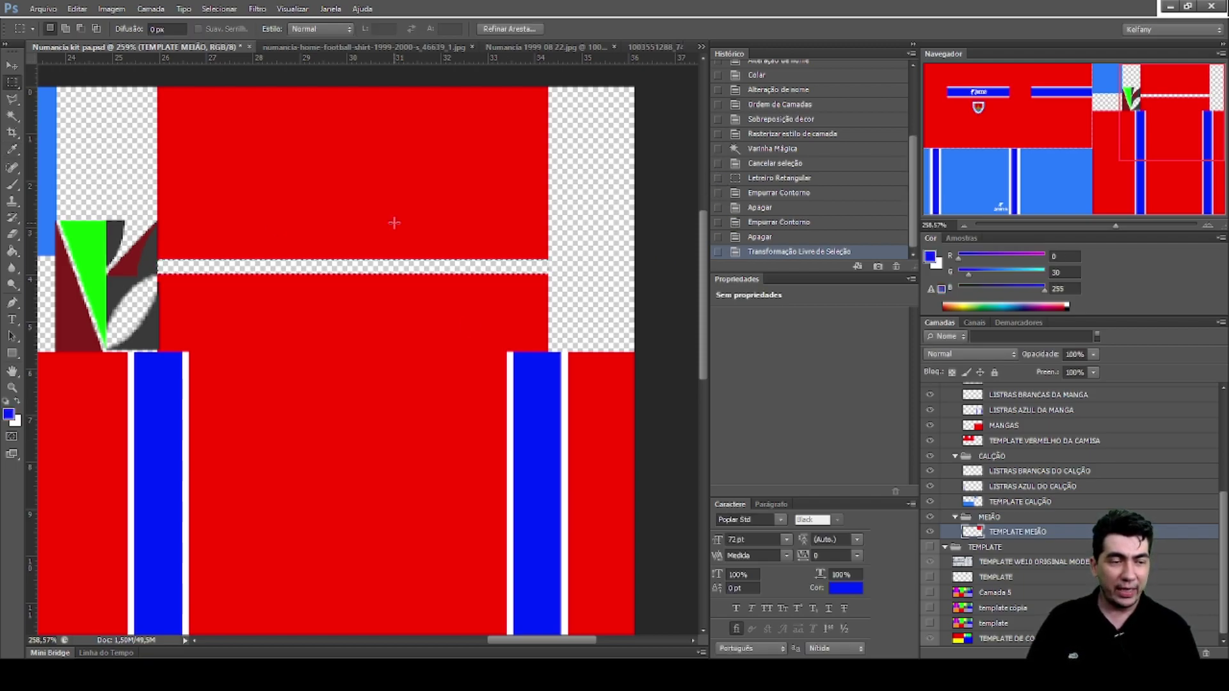
left_click(12, 255)
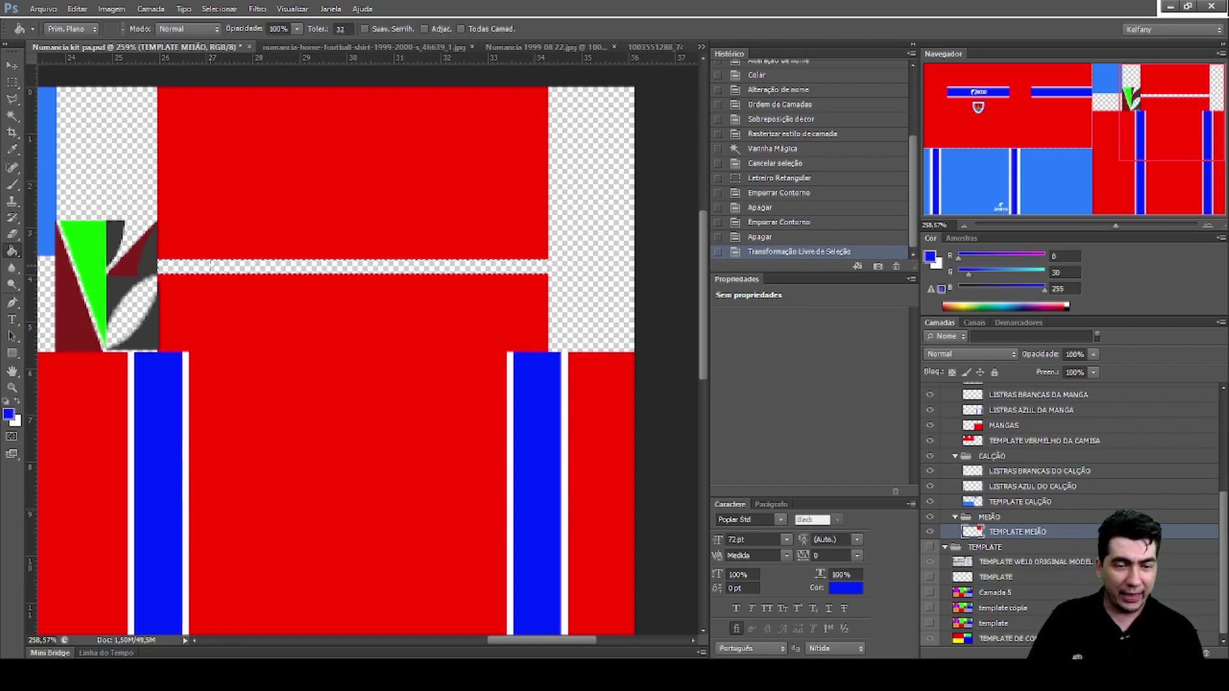
left_click(213, 269)
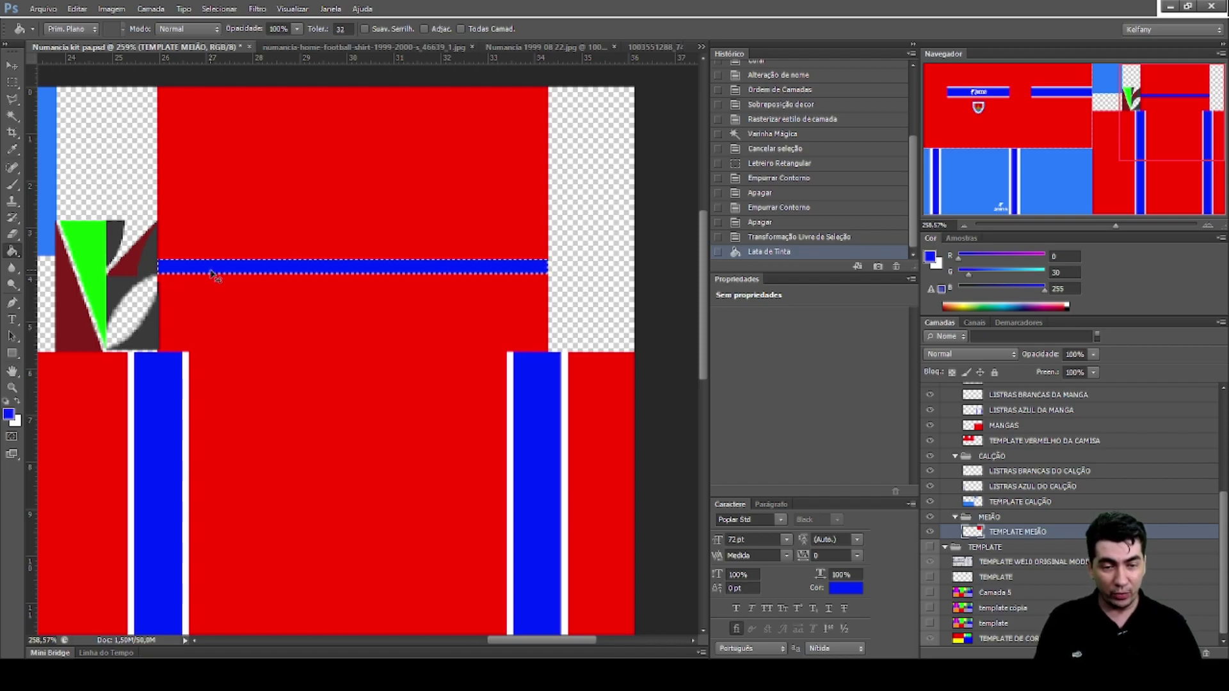
Move the blue strip from TEMPLATE MEIÃO onto its own layer in place and rename that layer LISTRAS AZUL DO MEIÃO
key("ctrl+v")
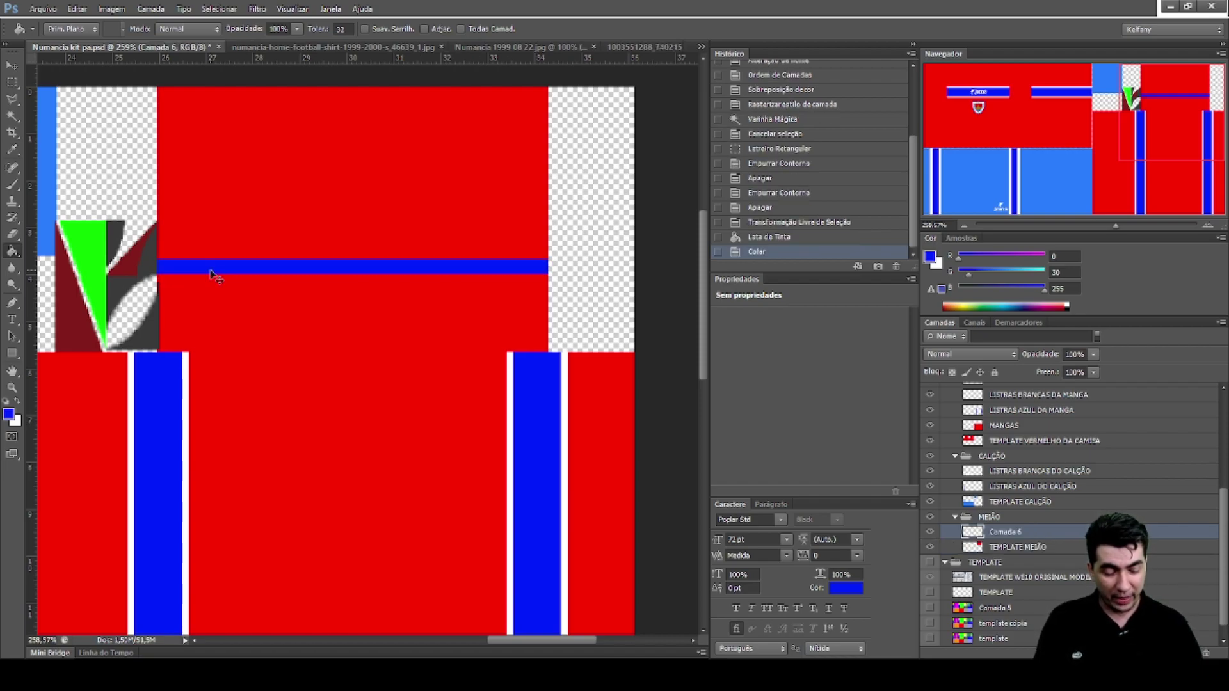
key("ctrl+z")
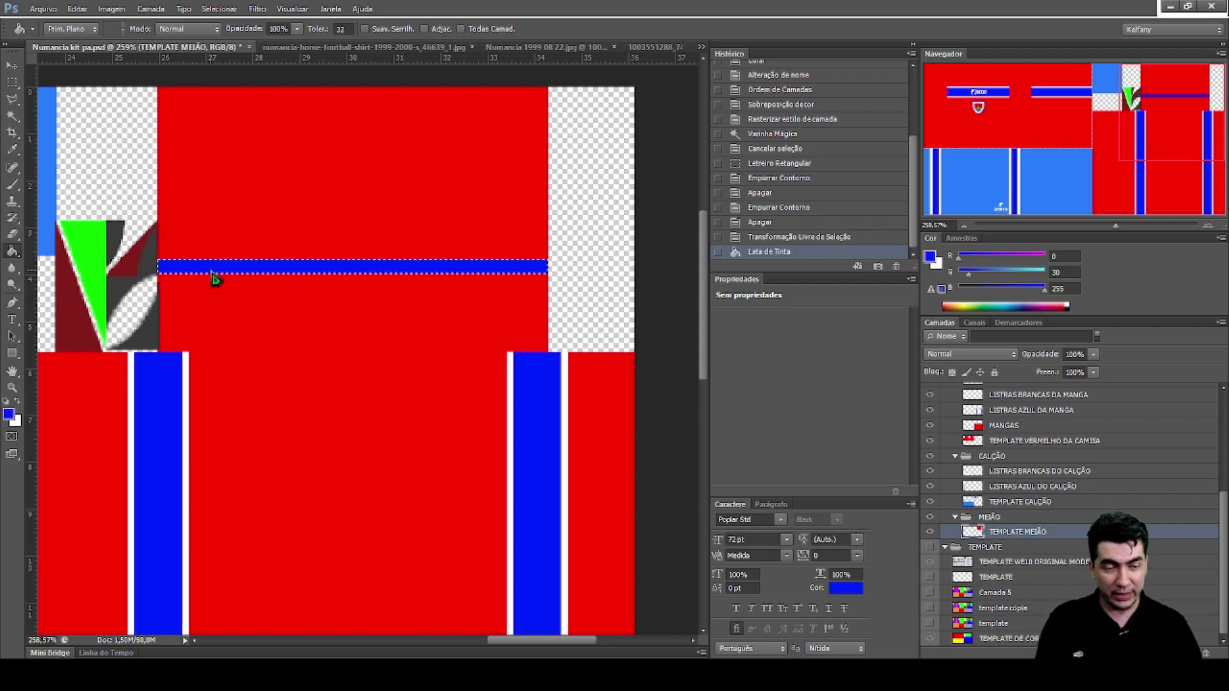
key("Delete")
key("ctrl+v")
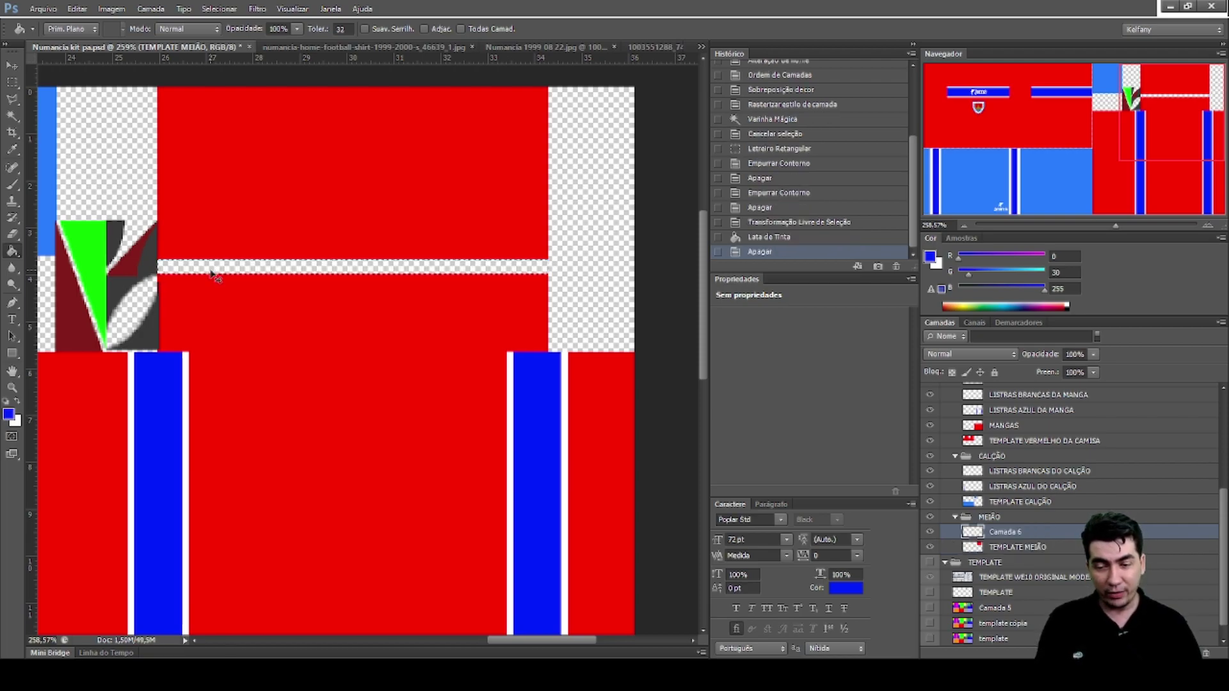
double_click(999, 537)
type("LISTRAS")
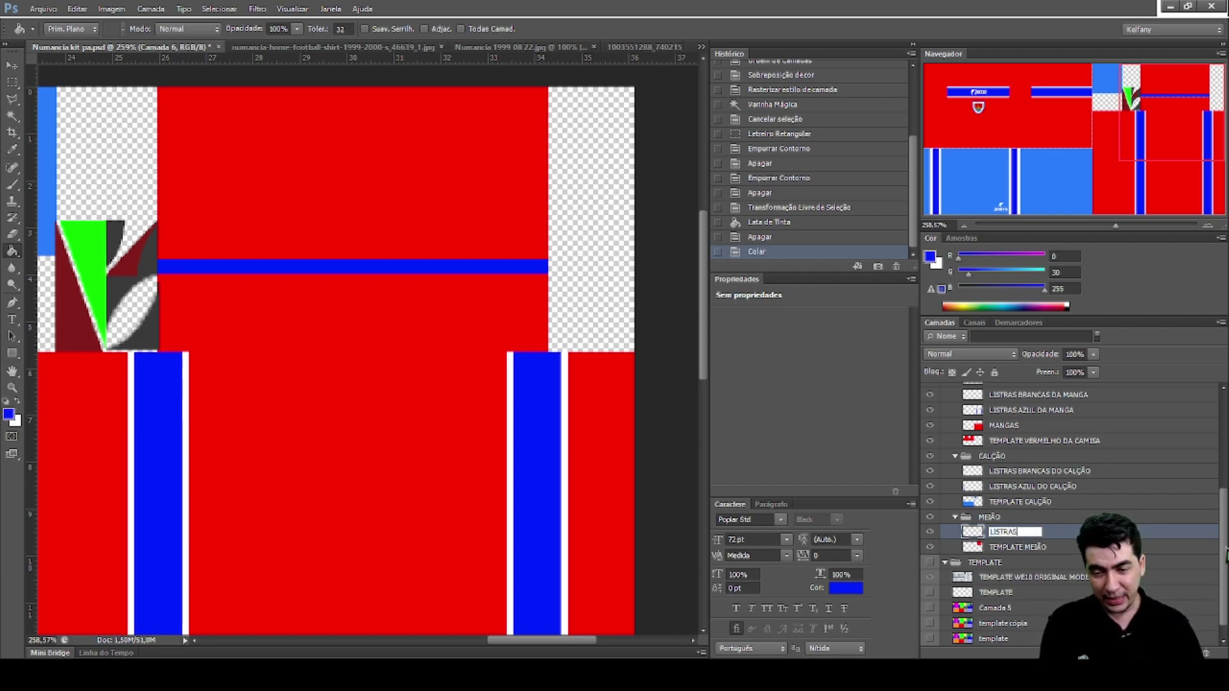
type(" AZUL DO MEI")
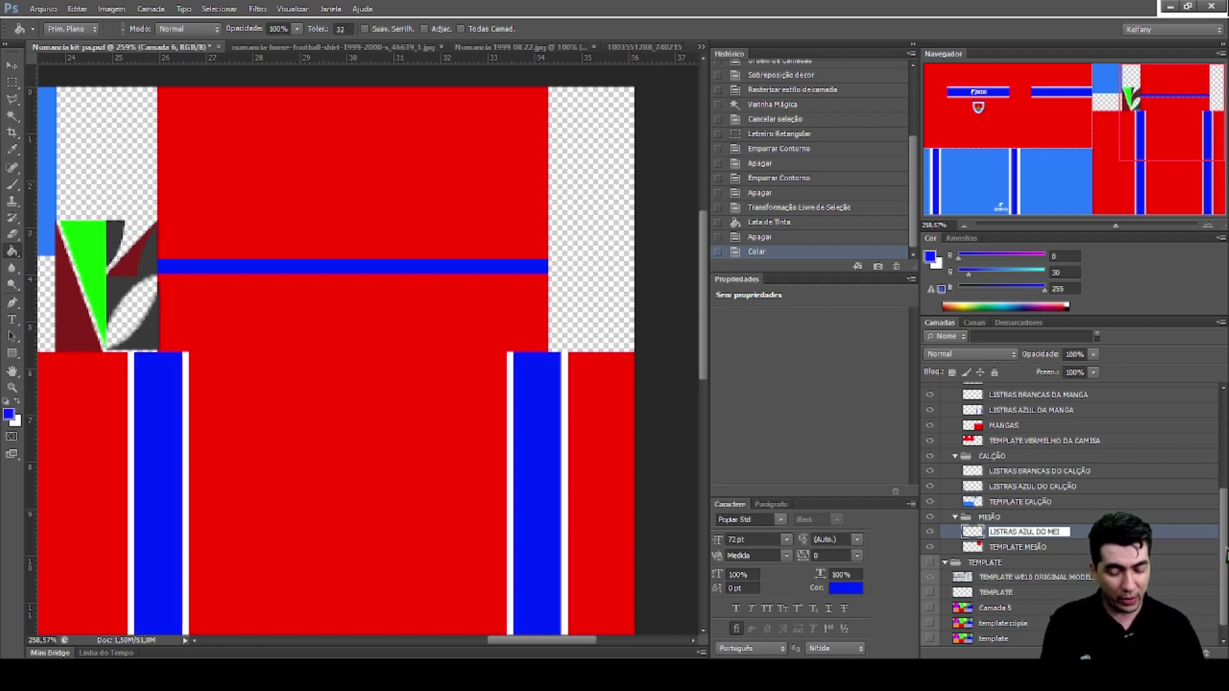
key("Return")
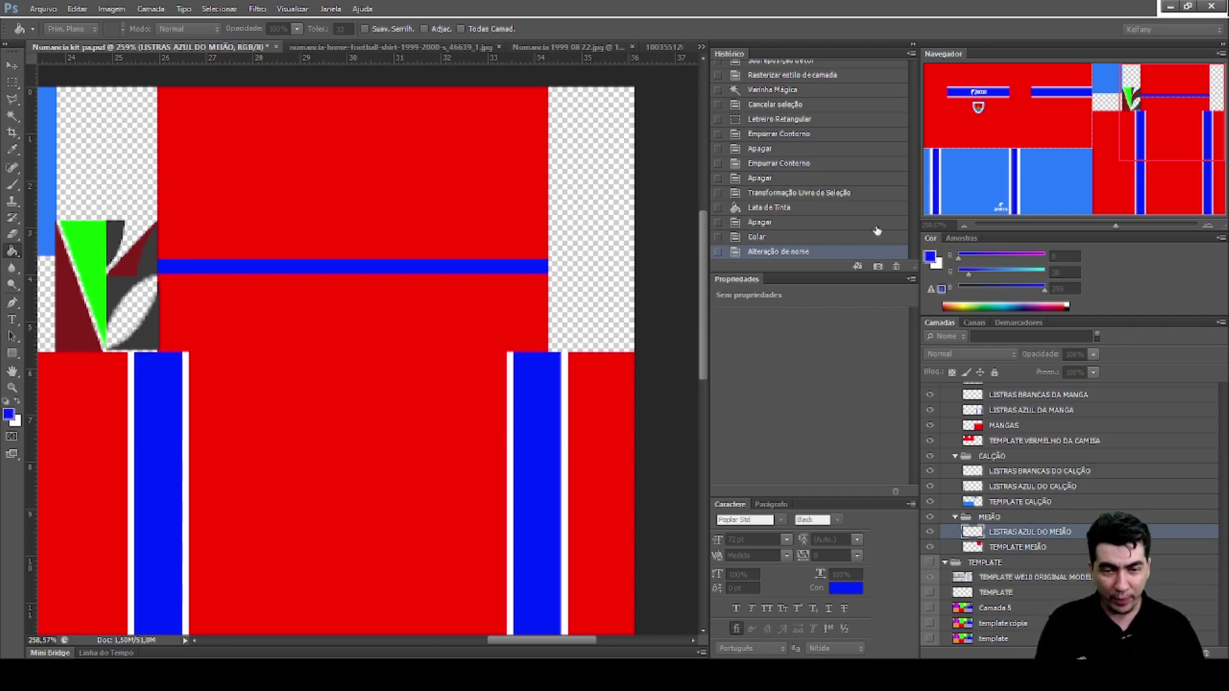
Duplicate the LISTRAS AZUL DO MEIÃO layer and move the copied stripe straight up to Y 34.50 px
key("ctrl+j")
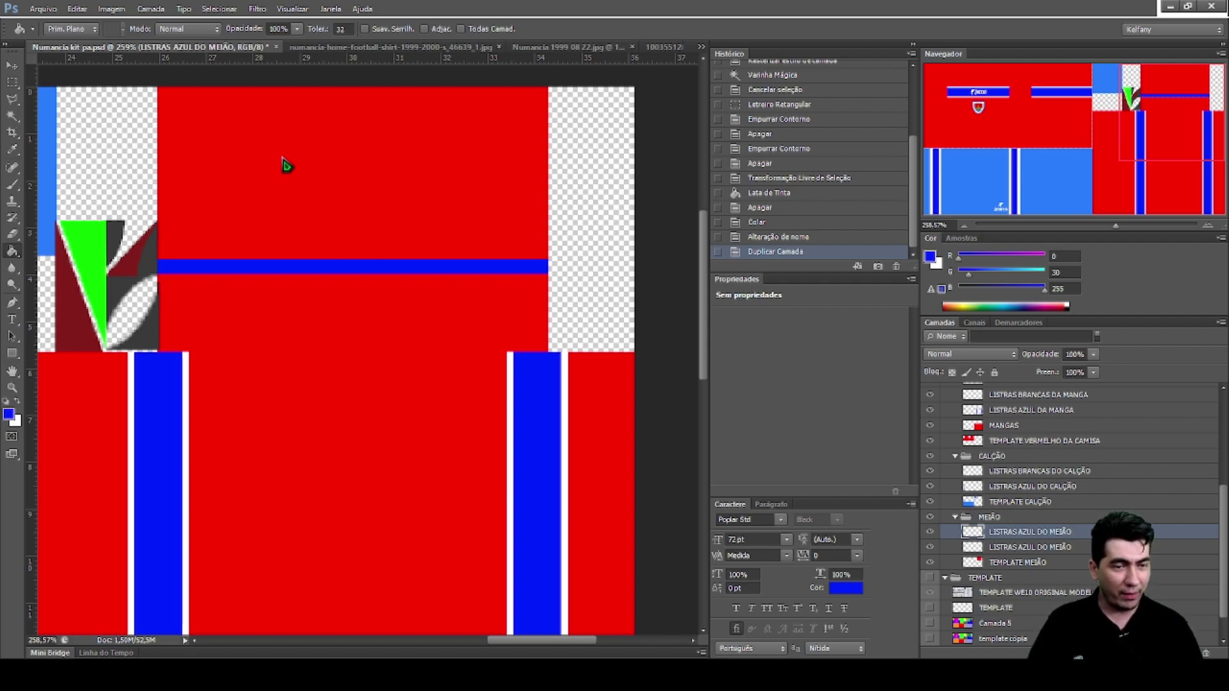
left_click(17, 88)
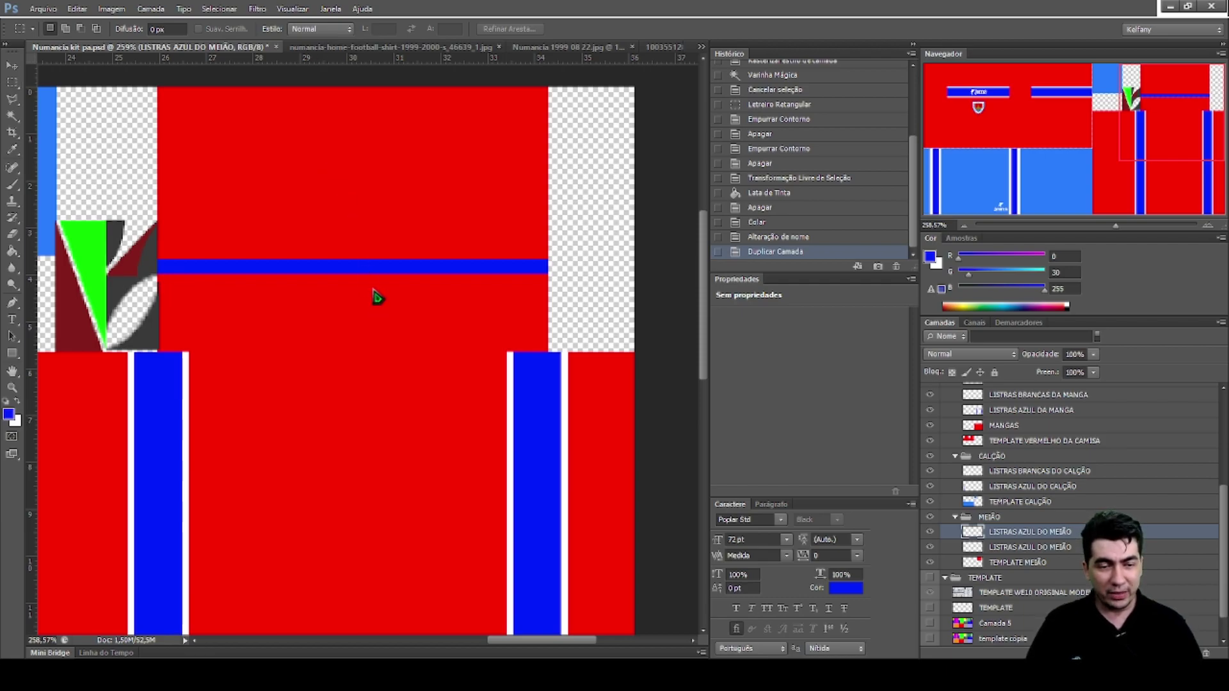
key("ctrl+t")
key("Up")
key("Up")
key("Up")
key("Up")
key("Up")
key("Up")
key("Up")
key("Up")
key("Up")
key("Up")
key("Up")
key("Up")
key("Up")
key("Up")
key("Up")
key("Up")
key("Up")
key("Up")
key("Up")
key("Up")
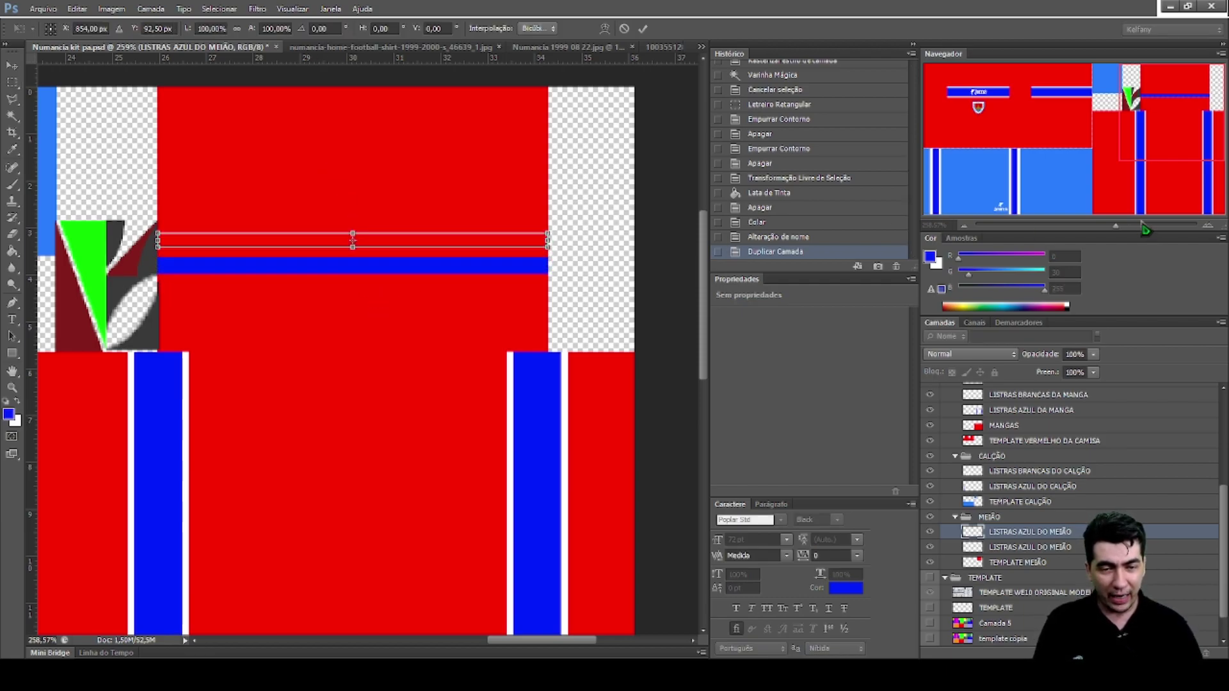
key("Up")
key("Up")
key("Up")
key("Up")
key("Up")
key("Up")
key("Up")
key("Up")
key("Up")
key("Up")
key("Up")
key("Up")
key("Up")
key("Up")
key("Up")
key("Up")
key("Up")
key("Up")
key("Up")
key("Up")
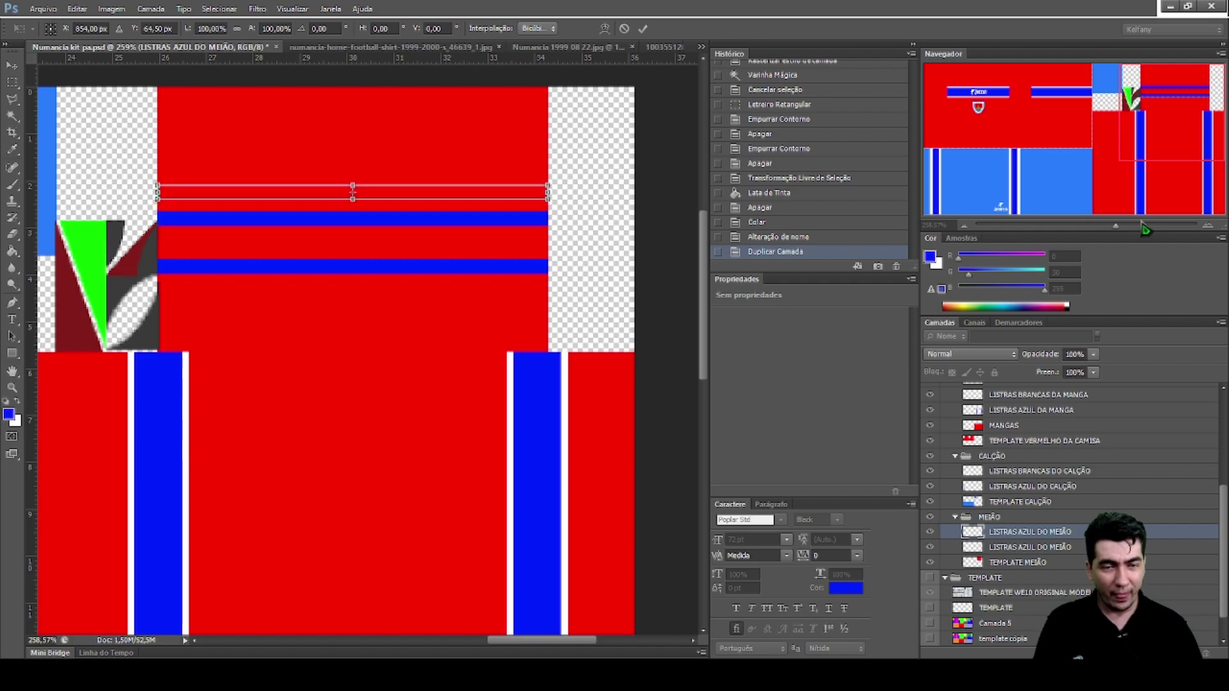
key("Up")
key("Up")
key("Up")
key("Up")
key("Up")
key("Up")
key("Up")
key("Up")
key("Up")
key("Up")
key("Up")
key("Up")
key("Up")
key("Up")
key("Up")
key("Up")
key("Up")
key("Up")
key("Up")
key("Up")
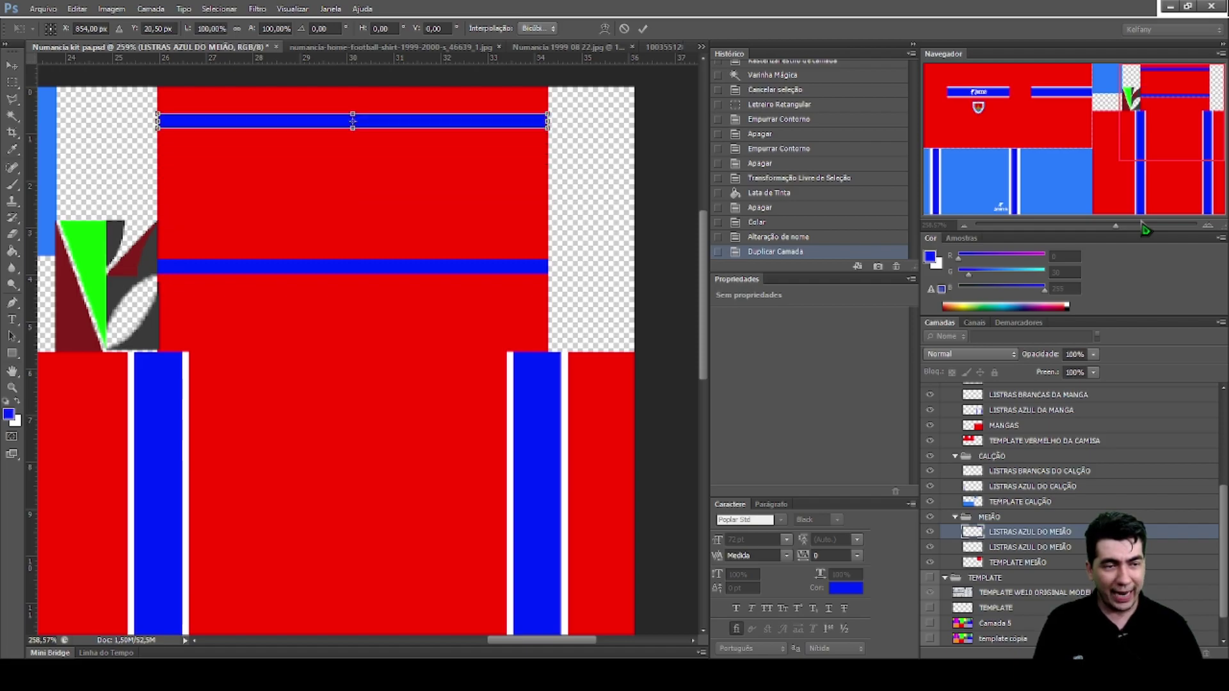
key("Down")
key("Down")
key("Down")
key("Down")
key("Down")
key("Down")
key("Down")
key("Down")
key("Down")
key("Down")
key("Down")
key("Down")
key("Down")
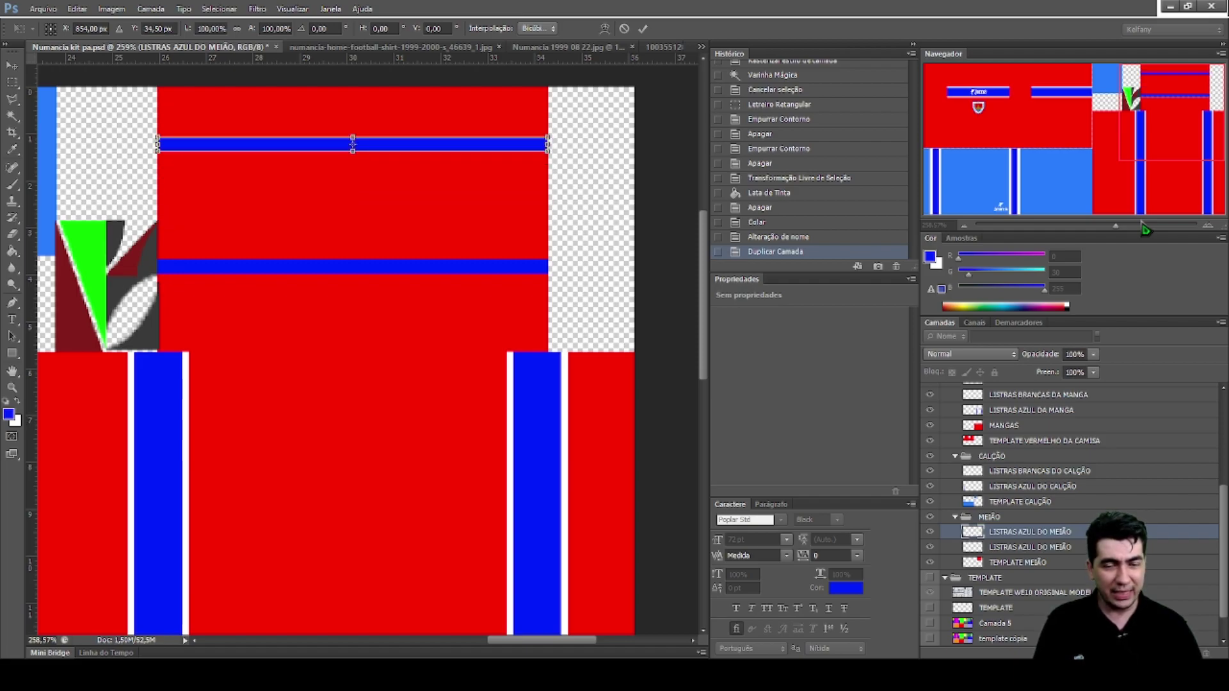
key("Return")
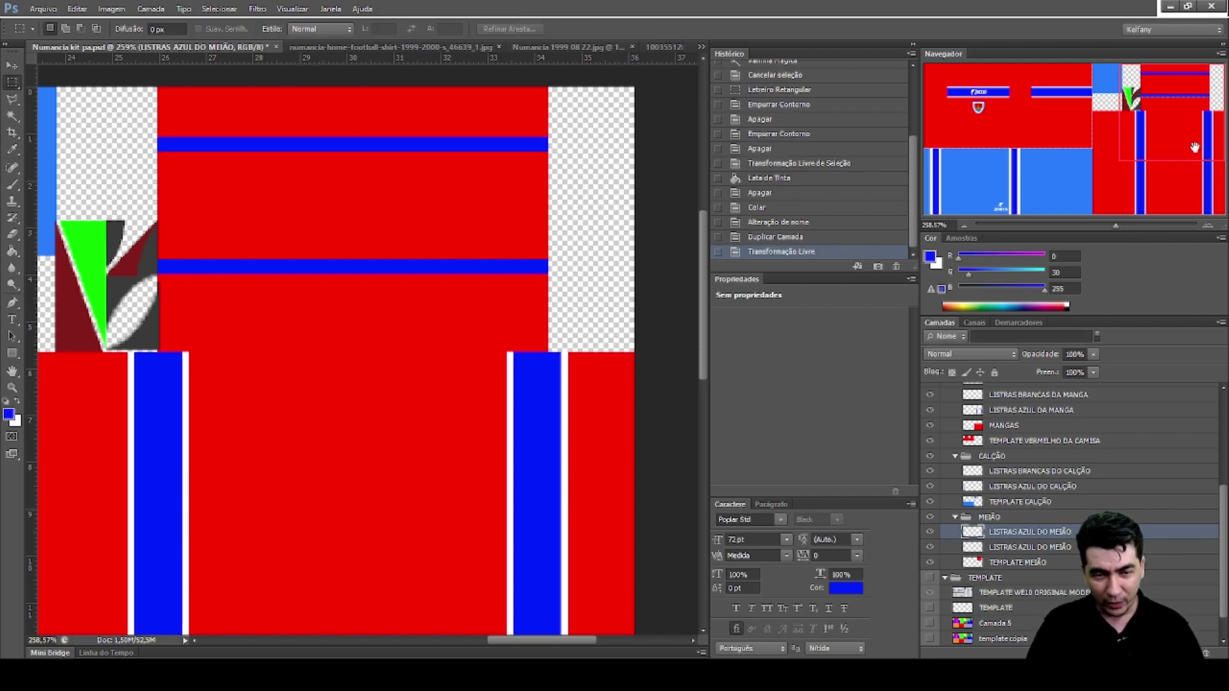
Merge the two LISTRAS AZUL DO MEIÃO layers into a single layer
left_click(1015, 549, "shift")
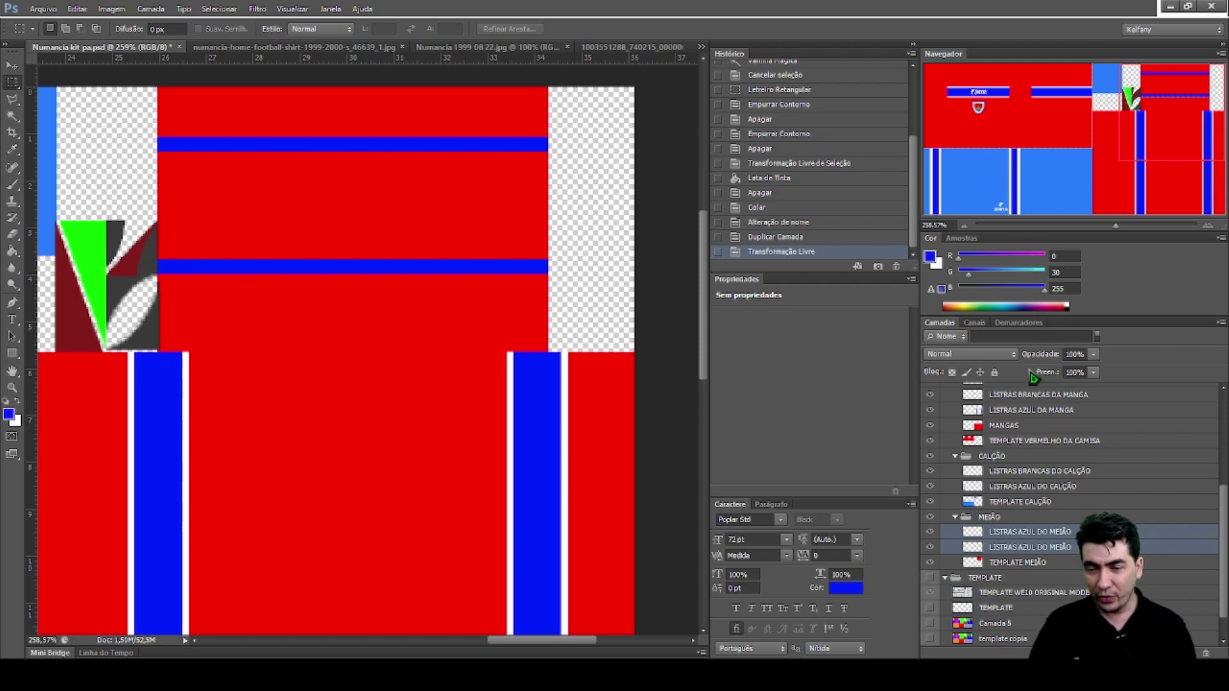
key("ctrl+e")
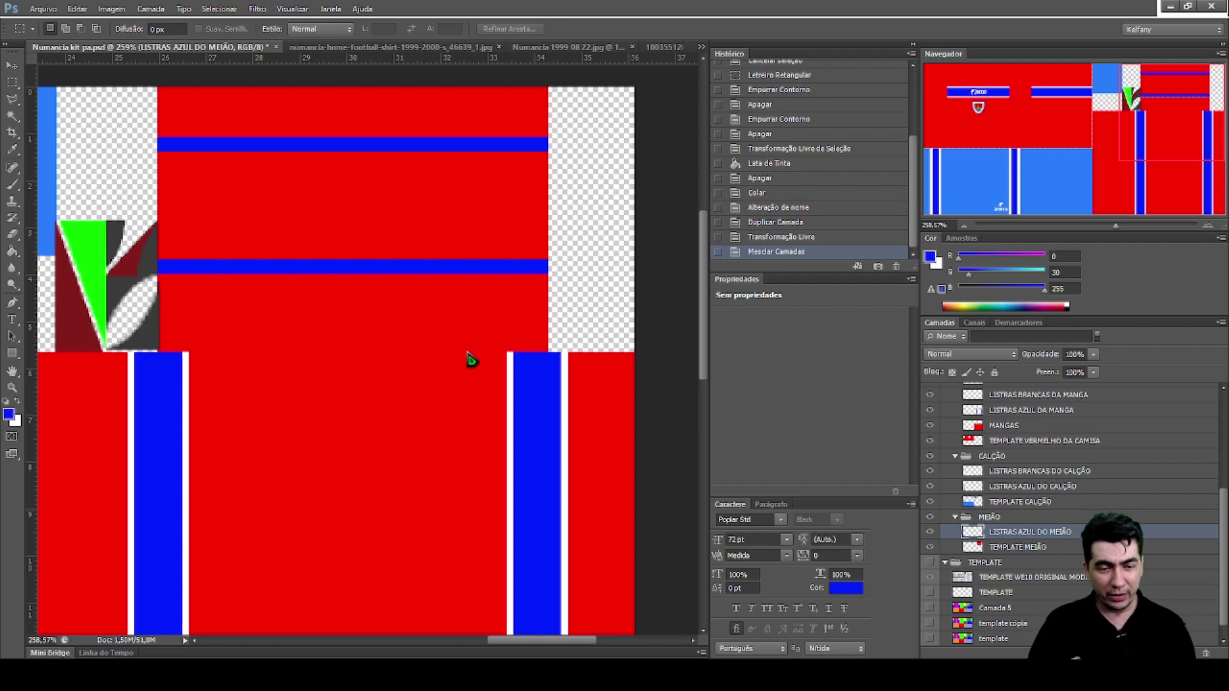
Shift the merged sock stripes down and back to their original position to check the red layer beneath them
key("ctrl+t")
key("Down")
key("Down")
key("Down")
key("Down")
key("Down")
key("Down")
key("Down")
key("Down")
key("Down")
key("Down")
key("Down")
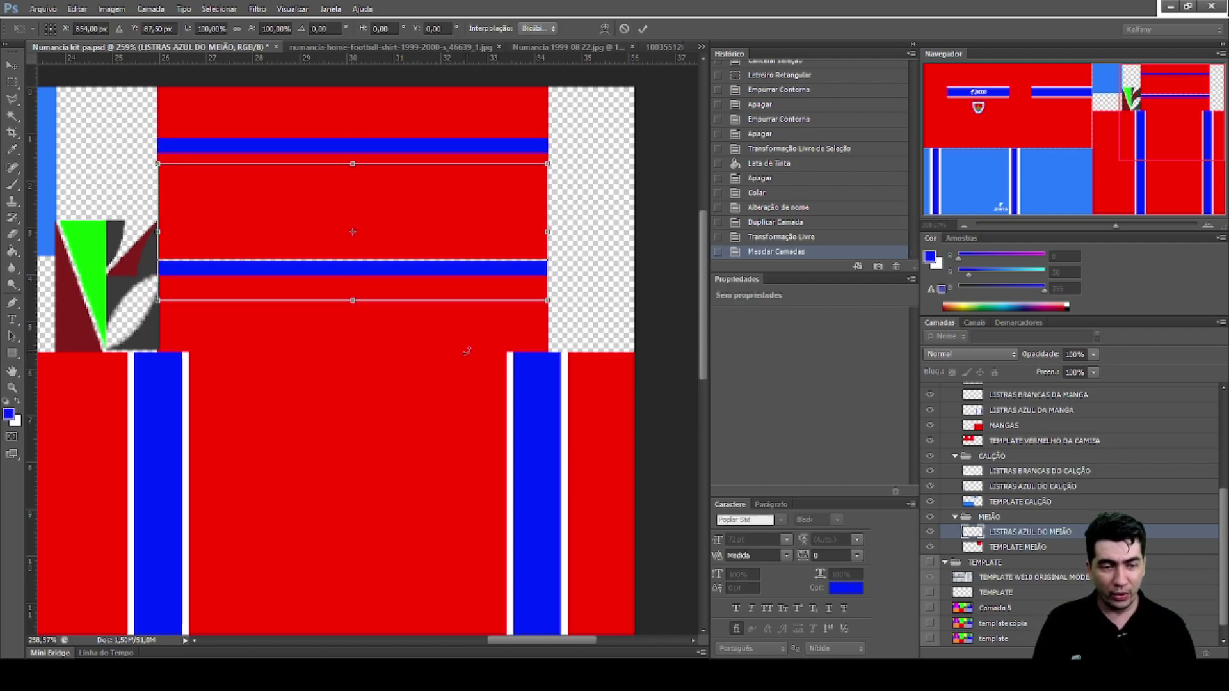
key("Up")
key("Up")
key("Up")
key("Up")
key("Up")
key("Up")
key("Up")
key("Up")
key("Up")
key("Up")
key("Up")
key("Up")
key("Up")
key("Up")
key("Up")
key("Up")
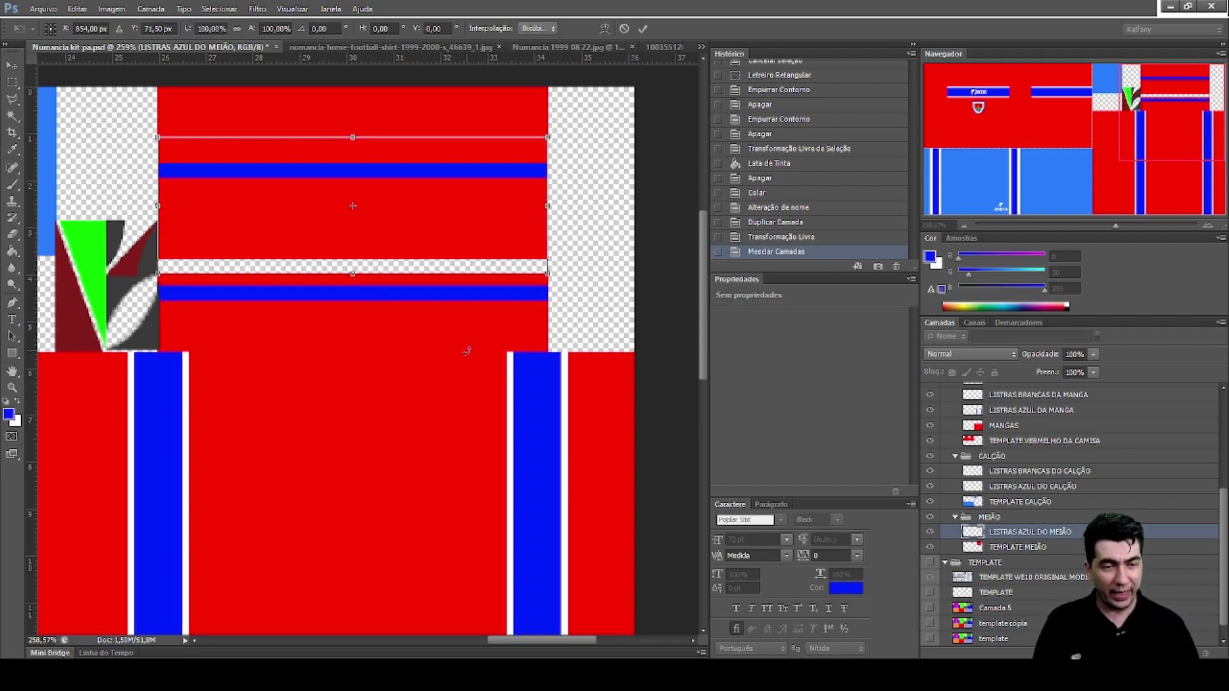
key("Down")
key("Down")
key("Down")
key("Down")
key("Down")
key("Down")
key("Down")
key("Down")
key("Down")
key("Down")
key("Down")
key("Up")
key("Up")
key("Up")
key("Up")
key("Up")
key("Up")
key("Up")
key("Up")
key("Up")
key("Up")
key("Up")
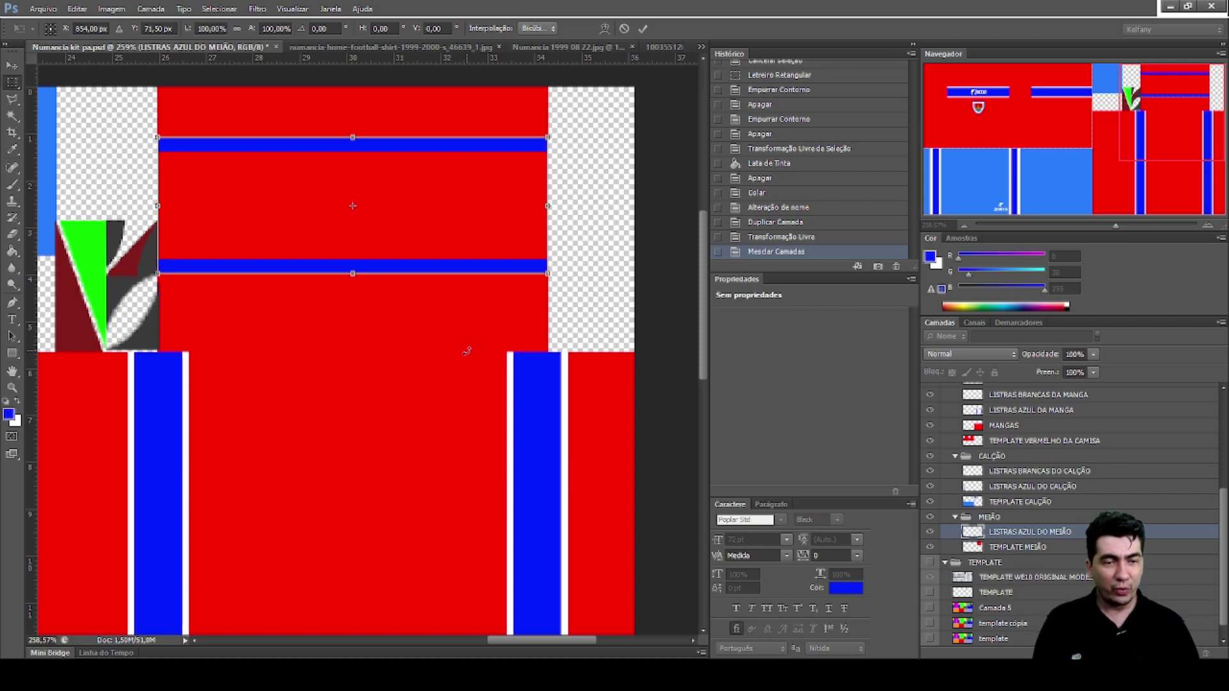
key("Return")
Select the upper blue sock stripe with the Magic Wand, delete that area from the TEMPLATE MEIÃO layer, and deselect
key("m")
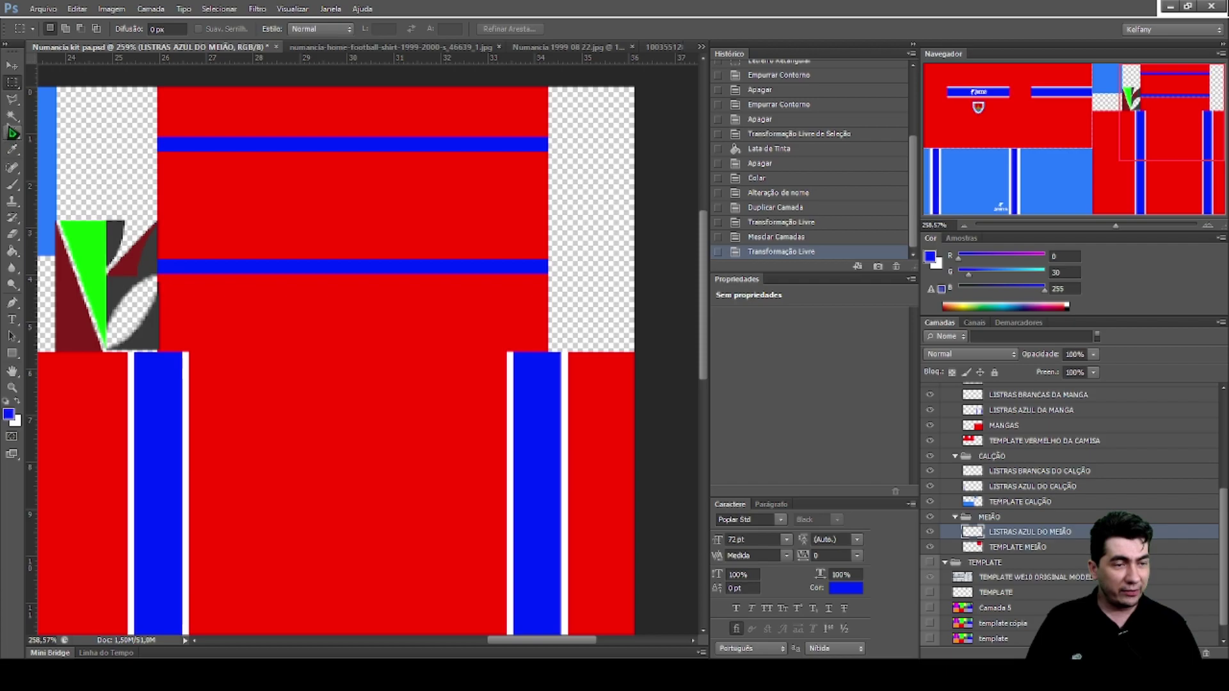
left_click(13, 118)
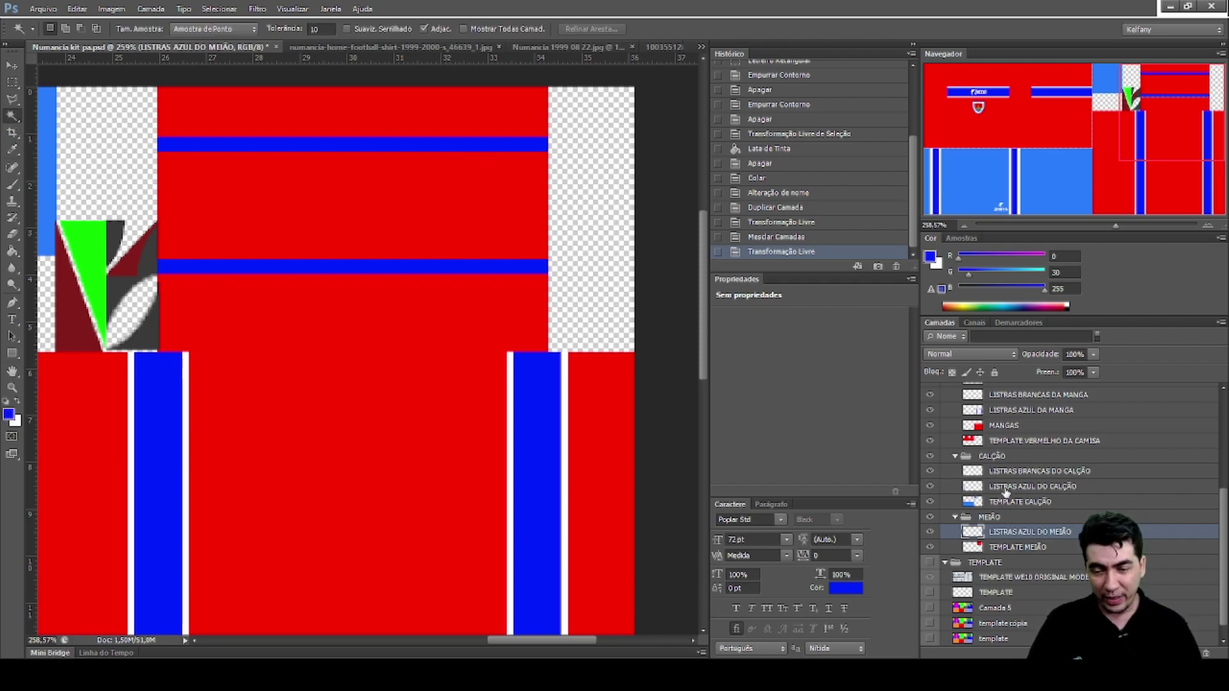
left_click(931, 532)
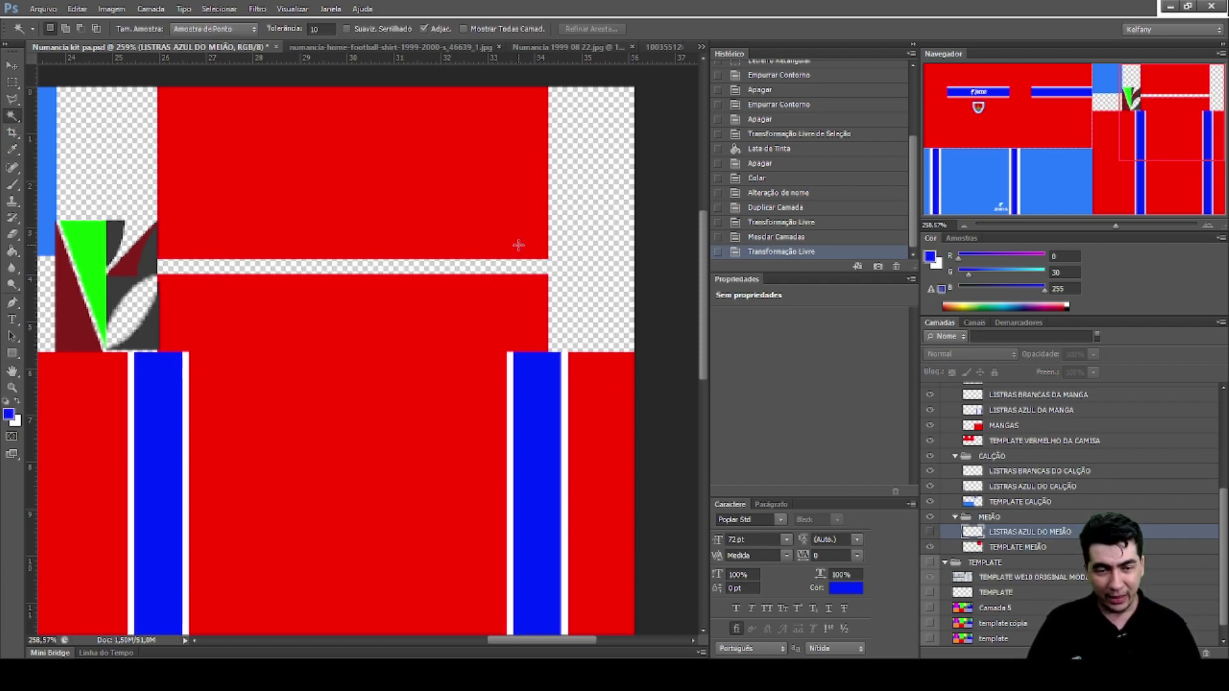
left_click(930, 532)
left_click(459, 146)
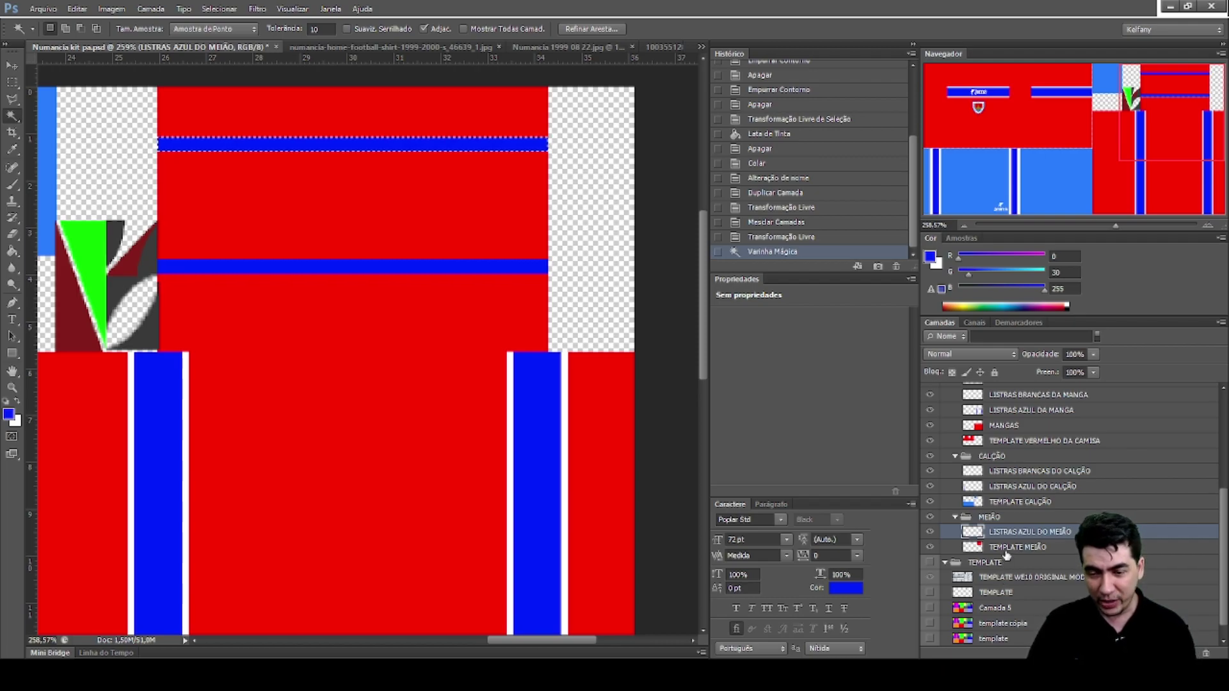
left_click(1067, 549)
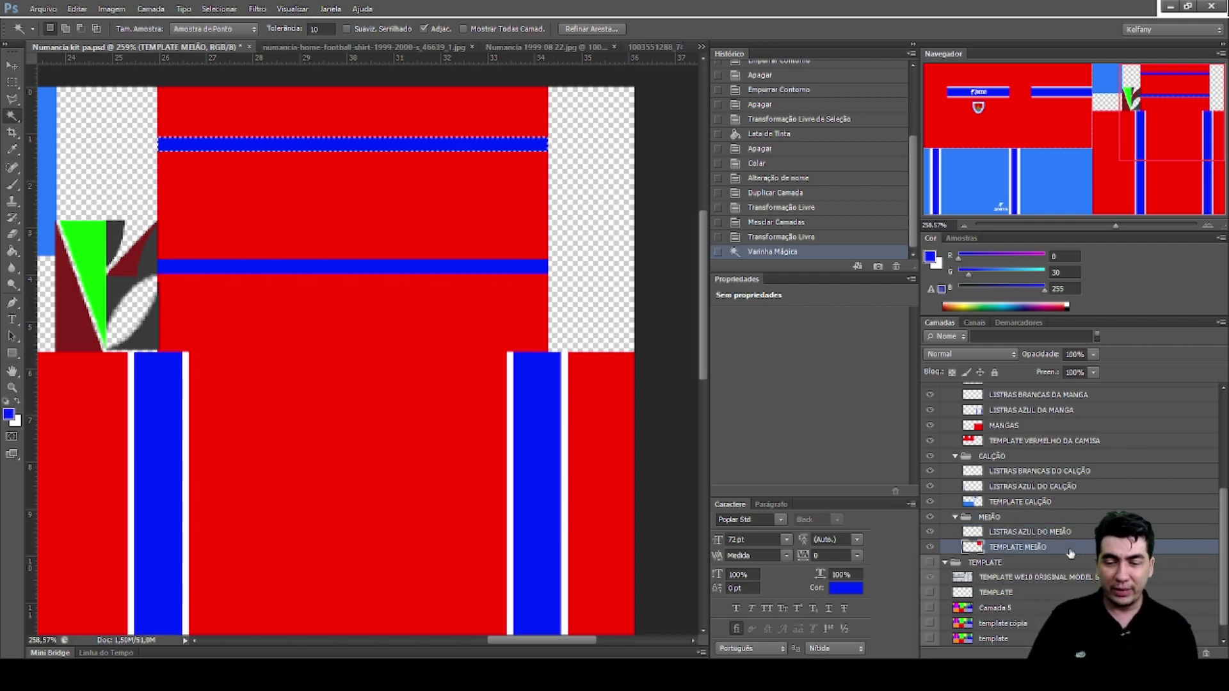
key("Delete")
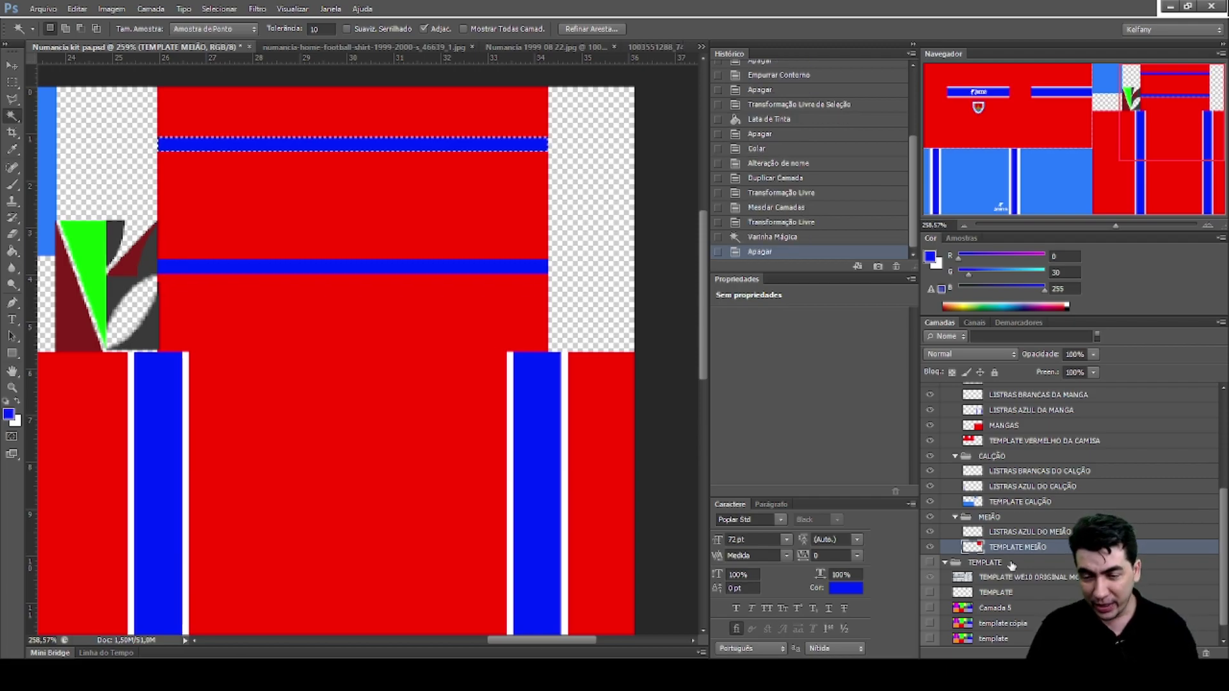
left_click(930, 532)
left_click(930, 532)
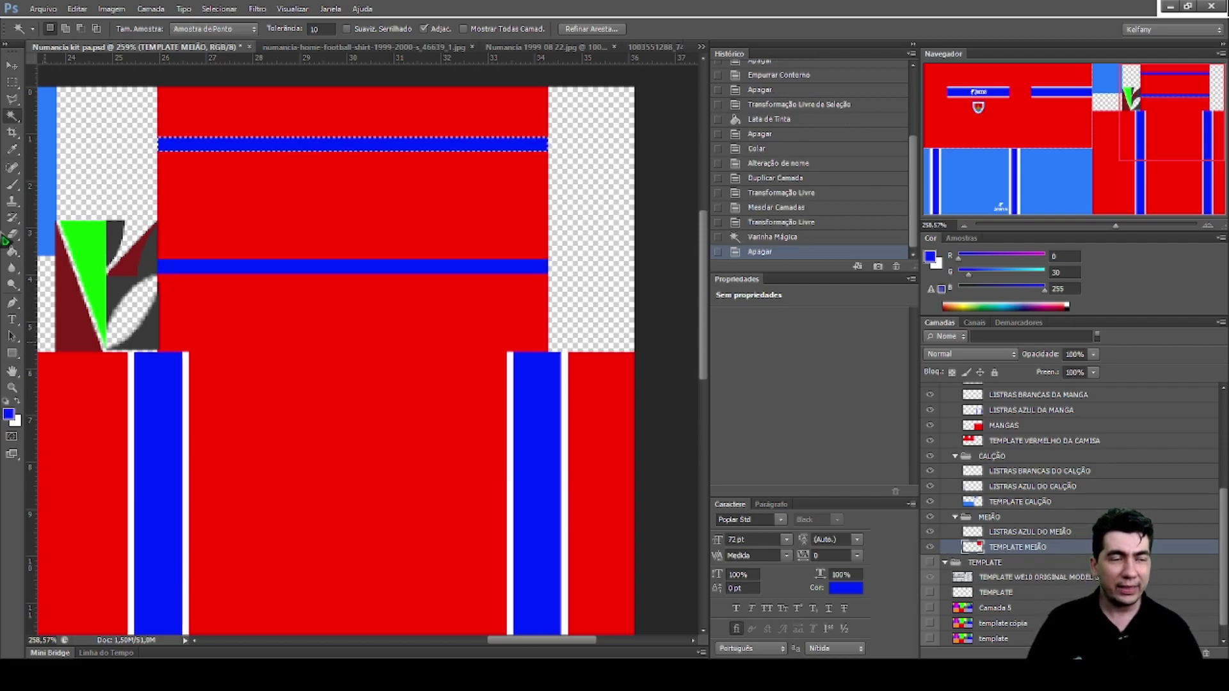
left_click(12, 82)
key("ctrl+d")
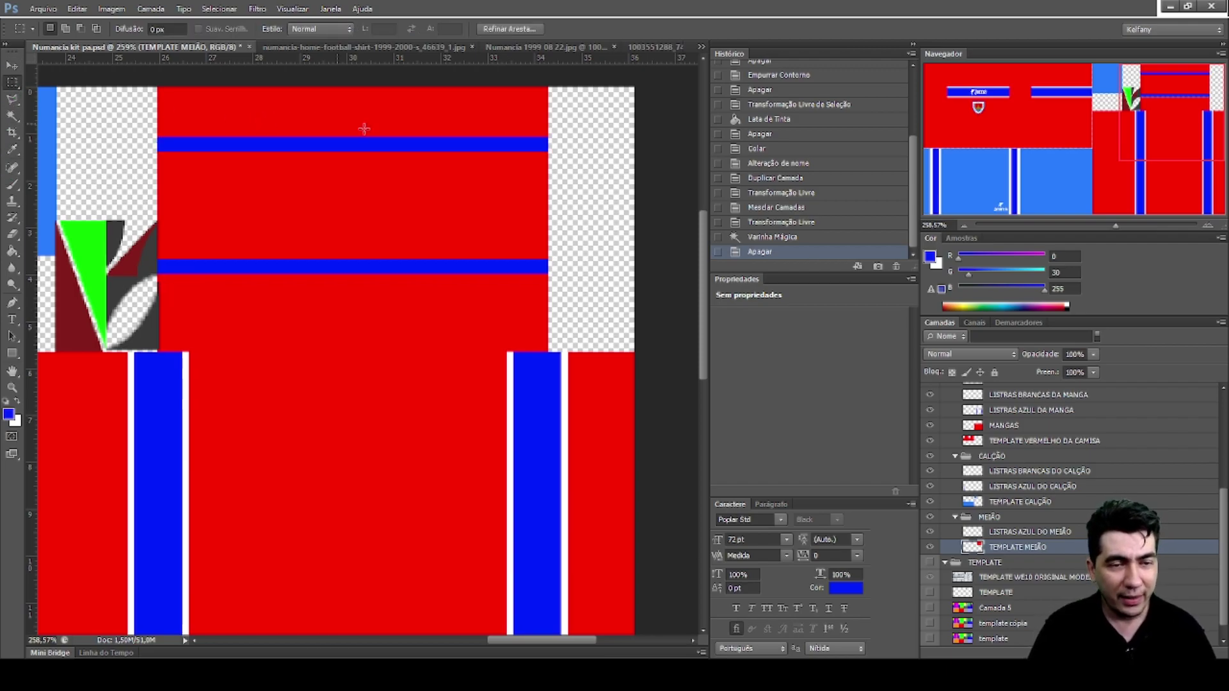
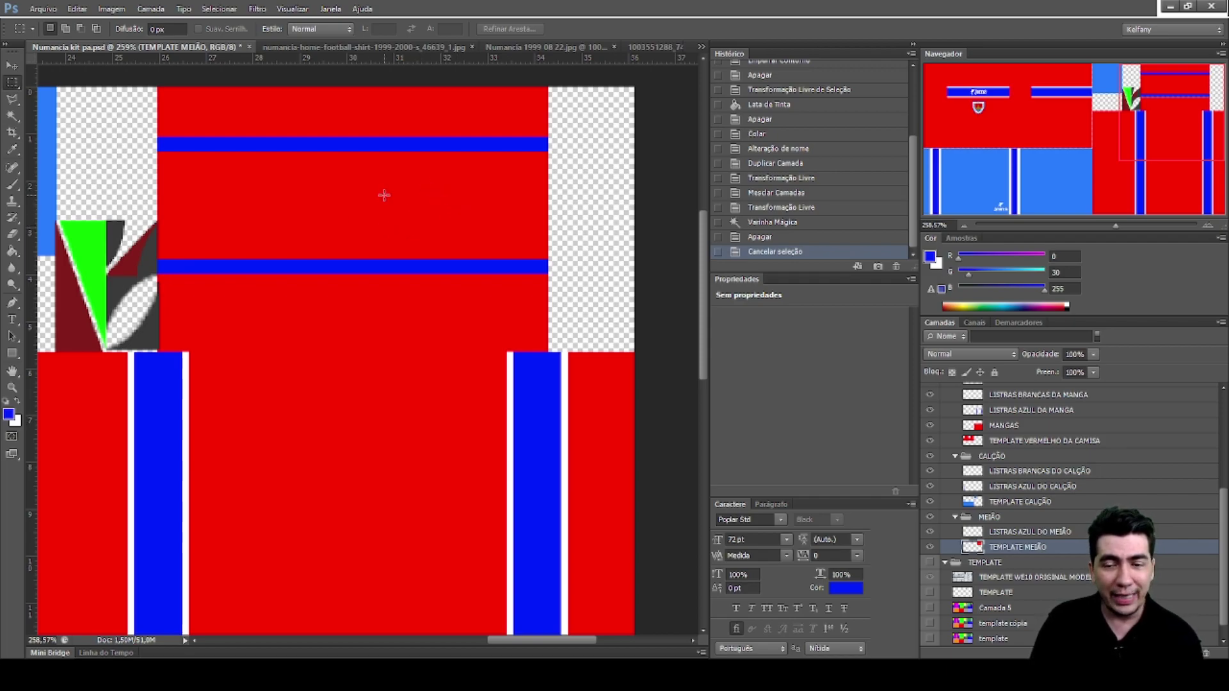
Show the TEMPLATE group and its template layer to apply the fabric shading to the kit
scroll(992, 564, "down", 1)
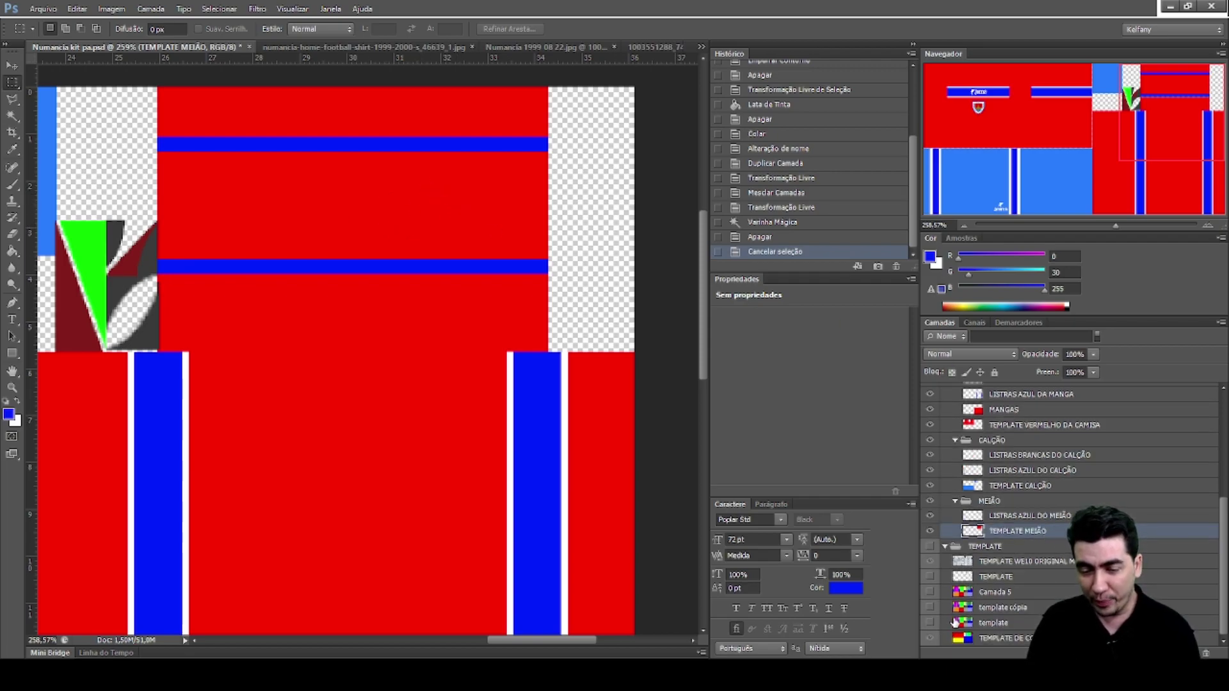
left_click(931, 623)
left_click(931, 547)
left_click(930, 548)
Hide the NUMANCIA KIT PA group and the TEMPLATE WE10 ORIGINAL MODEL layer, and show template cópia to reveal the colour-coded template
scroll(932, 481, "up", 5)
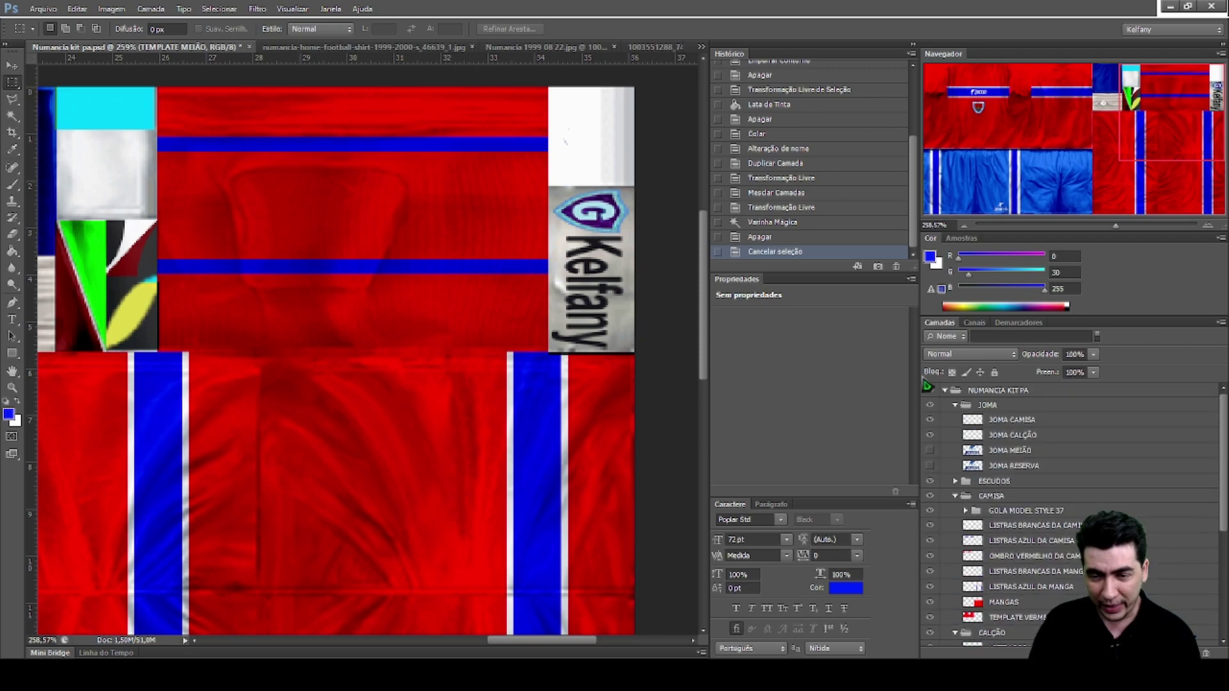
left_click(930, 390)
scroll(947, 545, "down", 4)
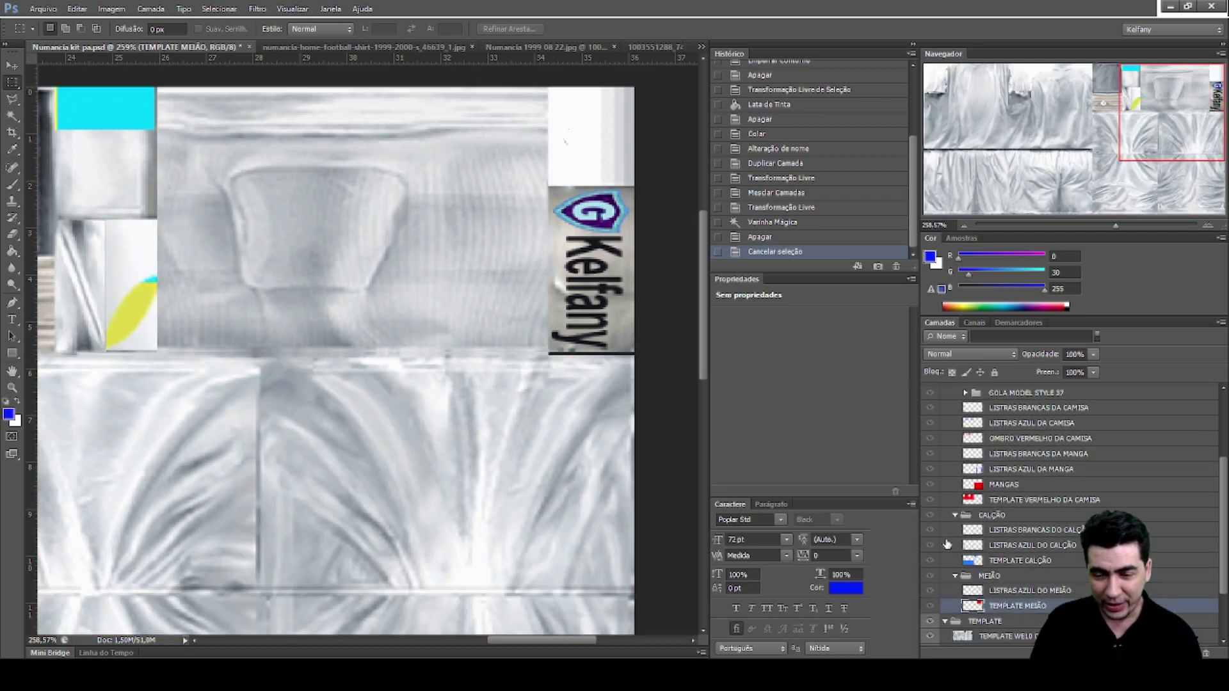
scroll(947, 544, "down", 3)
left_click(931, 561)
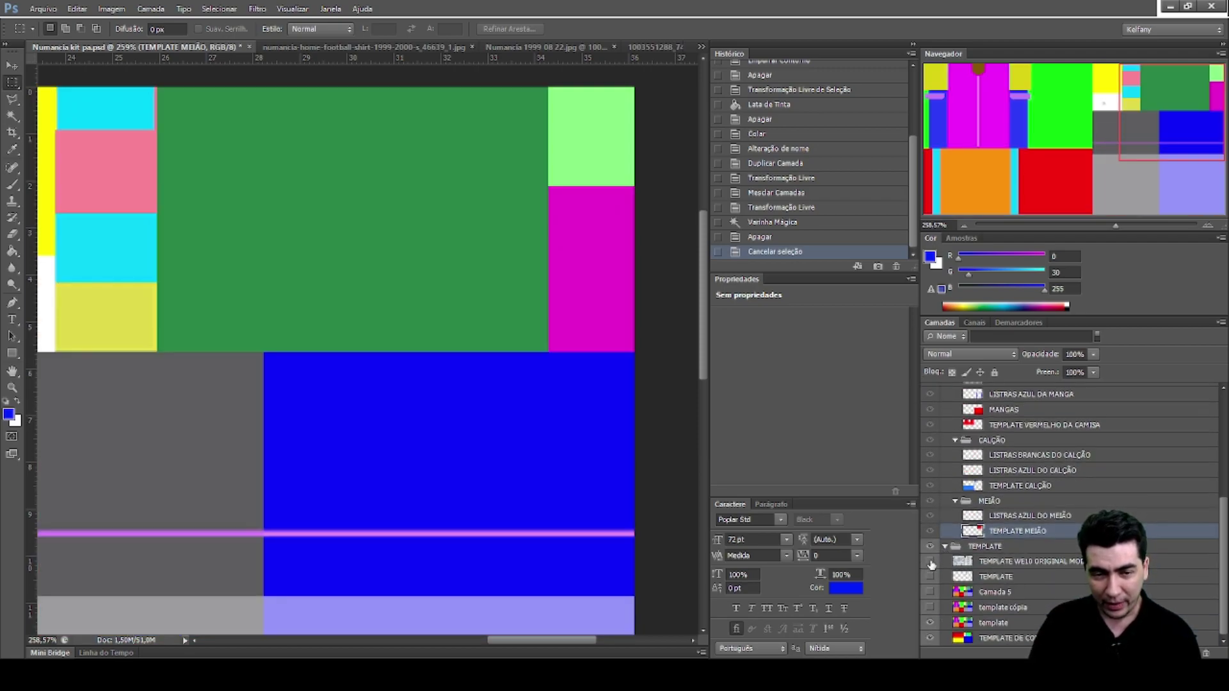
left_click(930, 607)
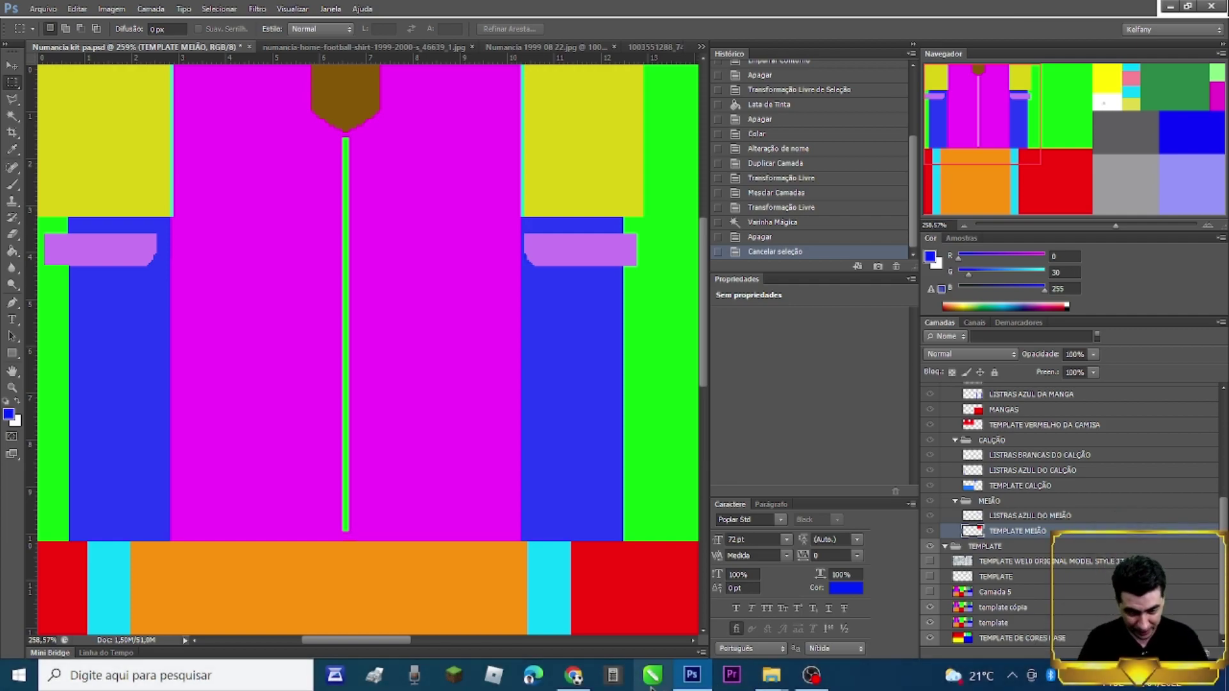
Switch to Chrome and open the labelled colour template image from the Bomba Patch Gospel K page in a new tab
left_click(573, 675)
left_click(135, 10)
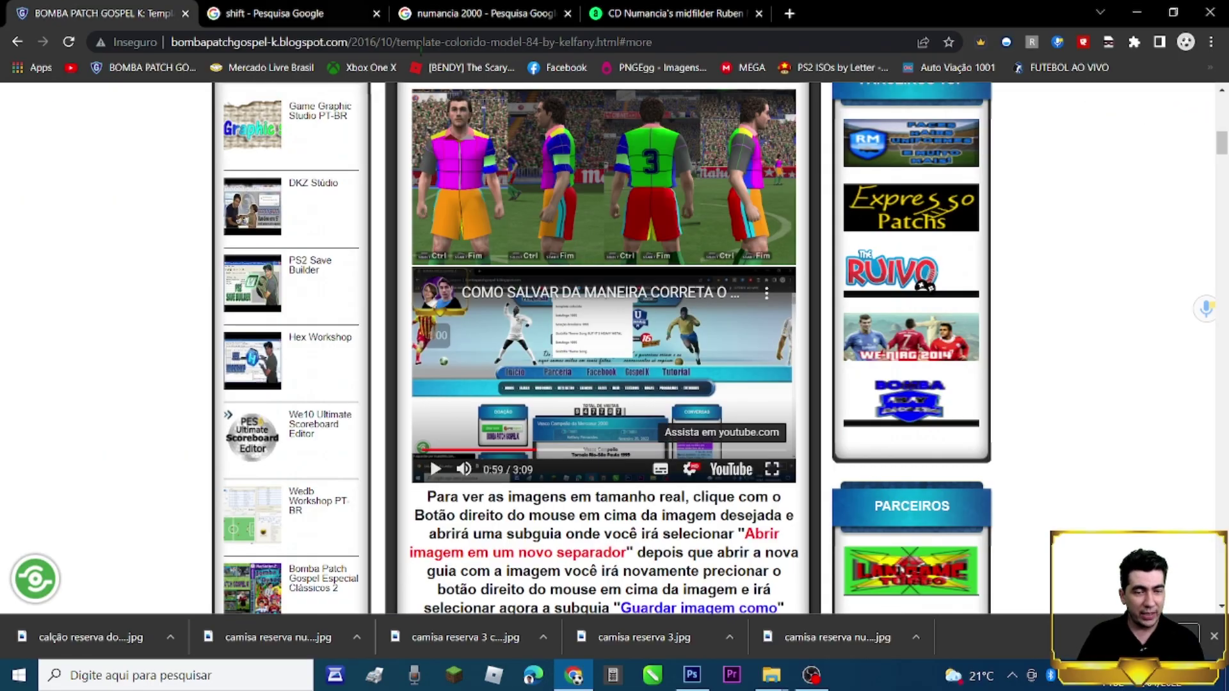
scroll(630, 280, "down", 4)
scroll(630, 279, "up", 4)
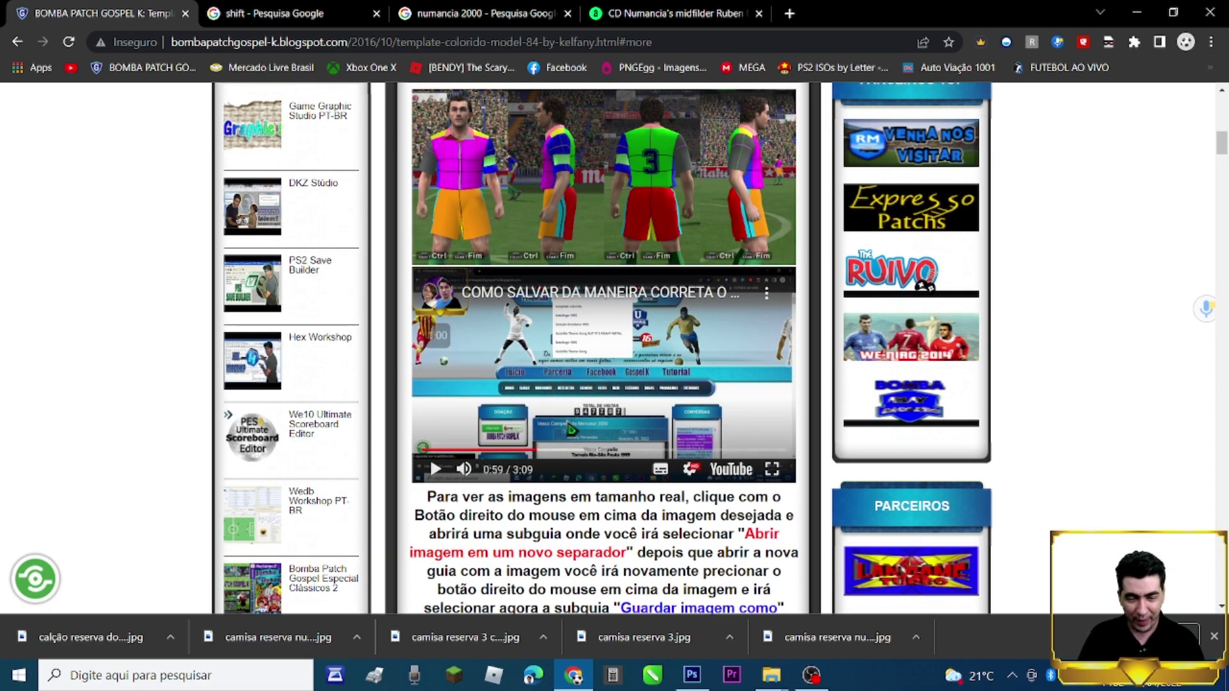
scroll(581, 422, "down", 10)
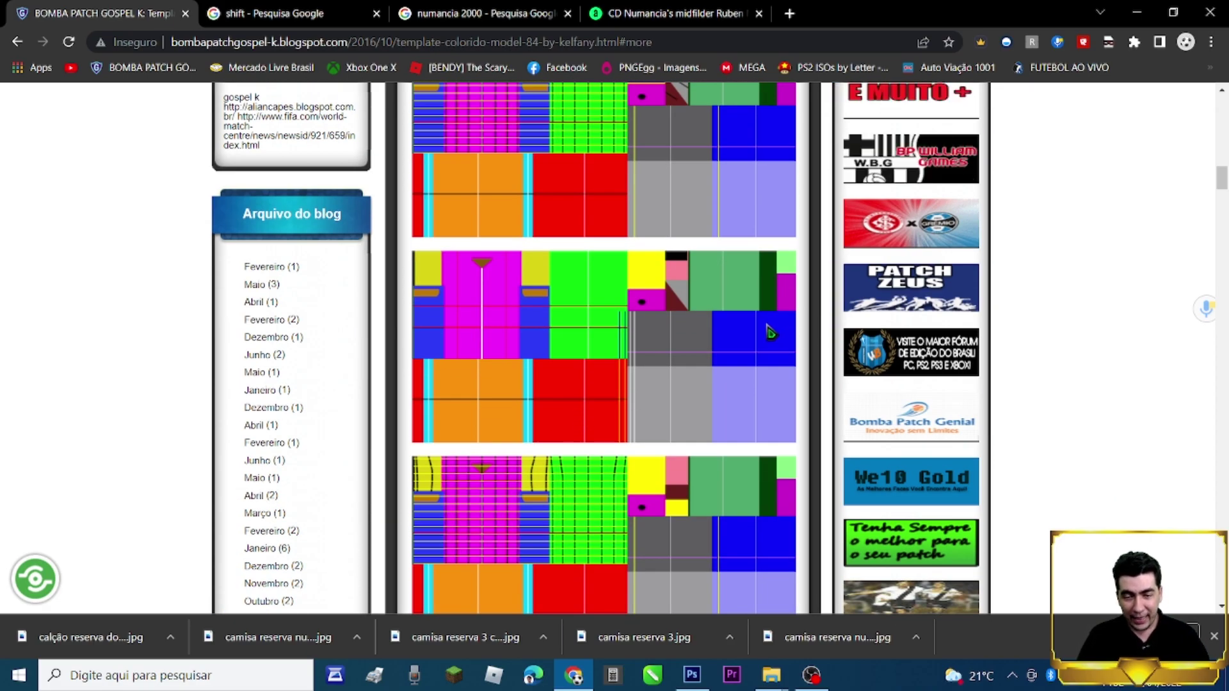
scroll(767, 329, "down", 13)
right_click(639, 335)
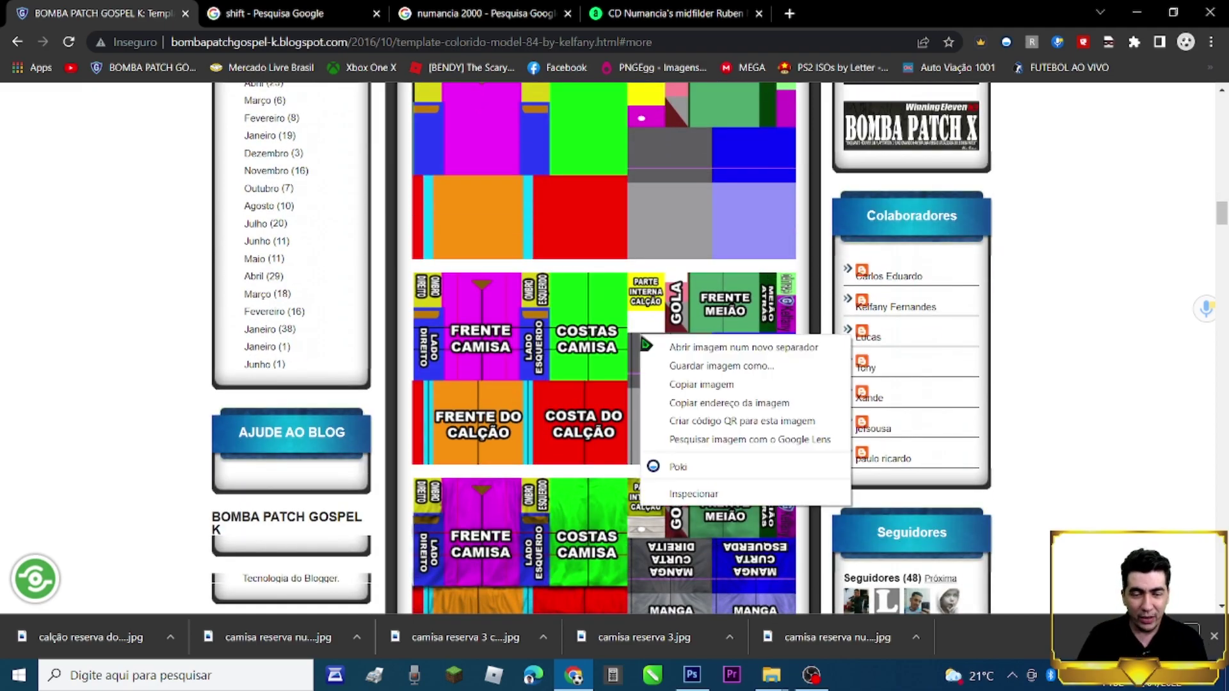
left_click(675, 349)
left_click(268, 7)
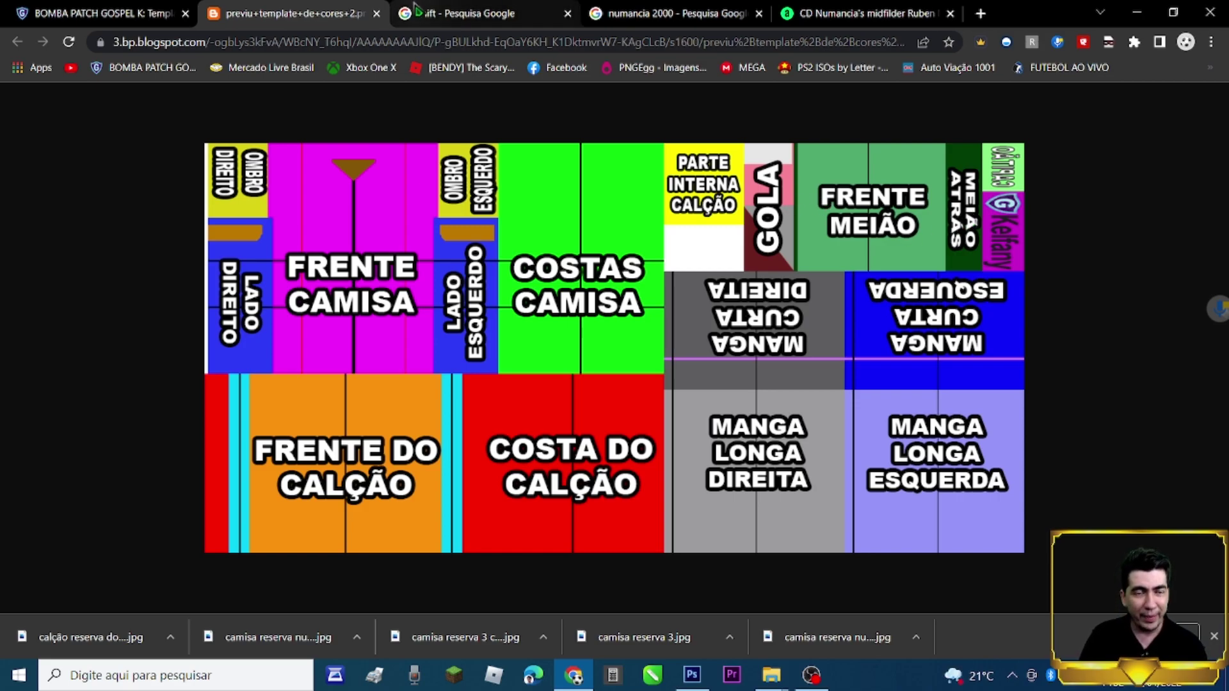
Return to the Bomba Patch Gospel K page and open the first unlabelled colour template with guide lines in a new tab
left_click(127, 12)
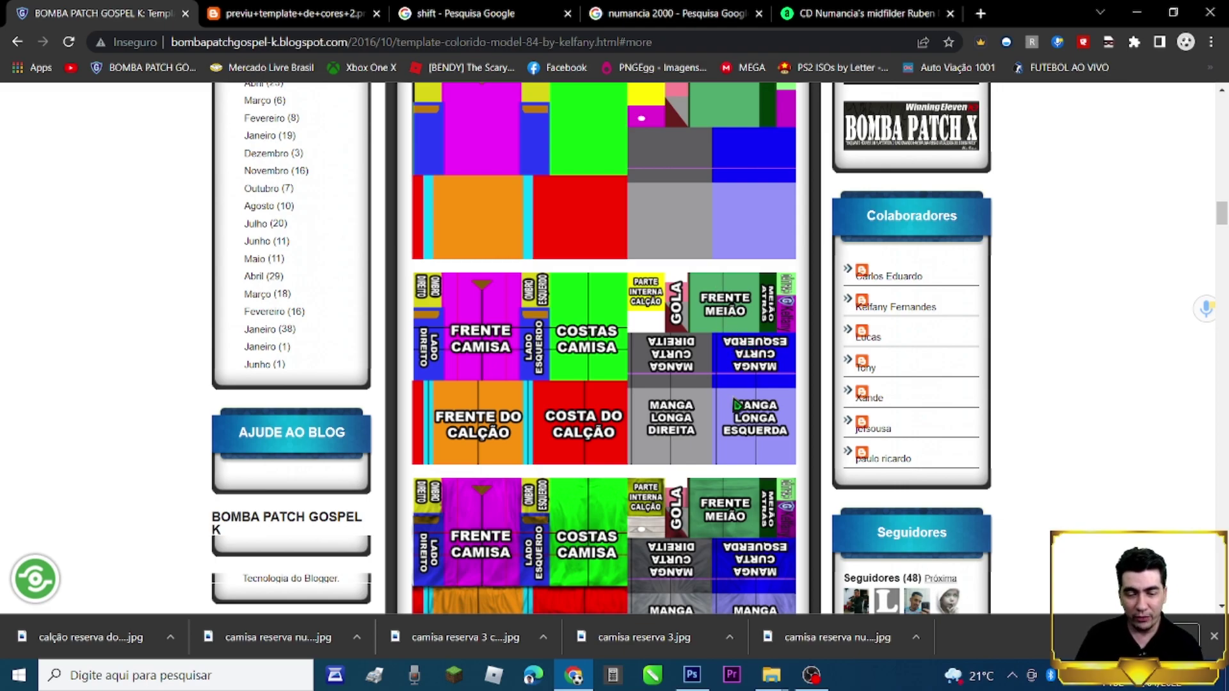
scroll(736, 384, "up", 9)
scroll(743, 408, "up", 10)
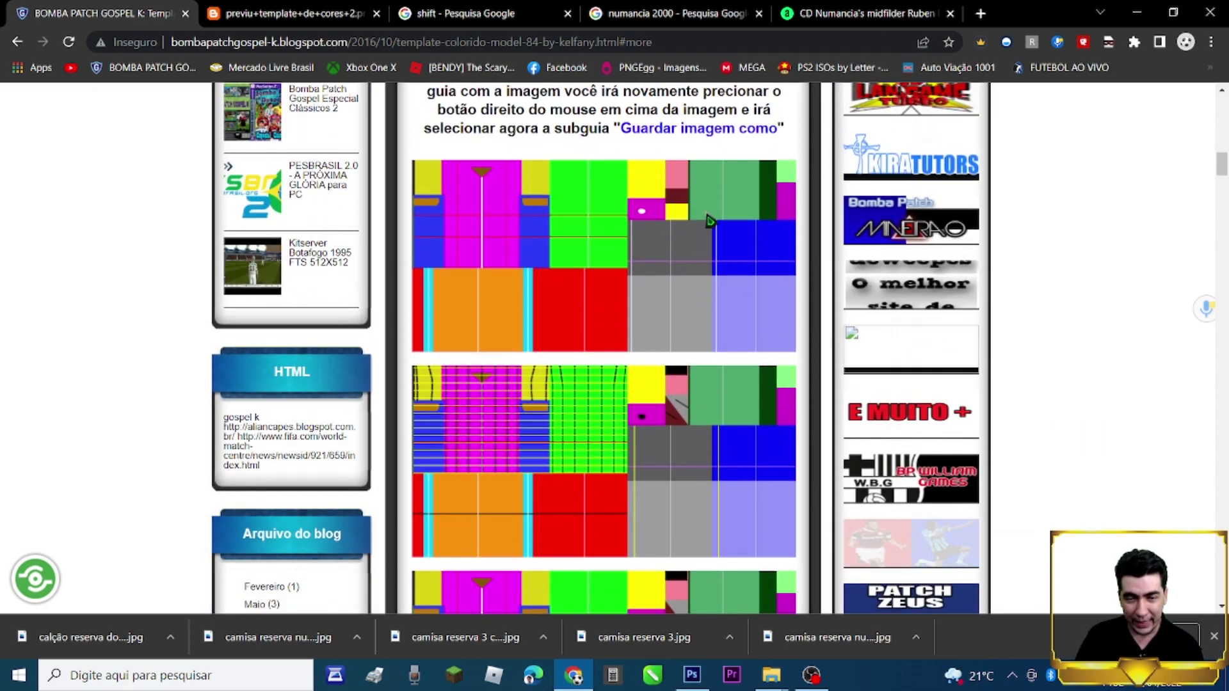
scroll(639, 275, "down", 5)
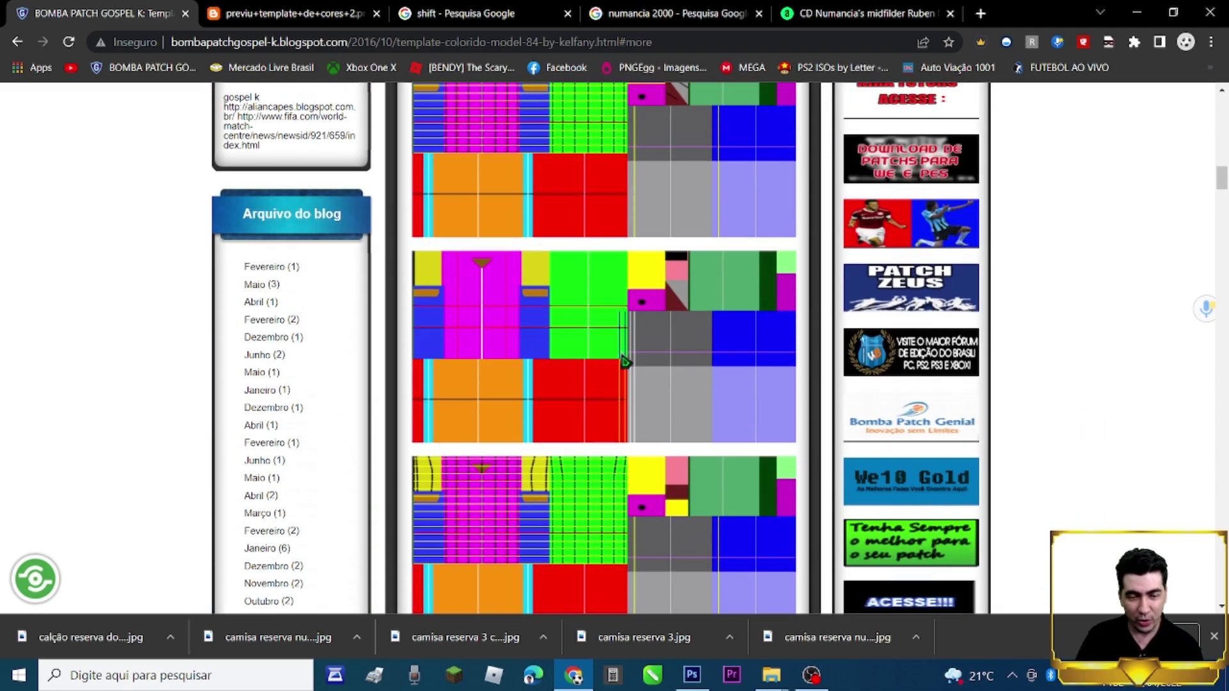
scroll(626, 360, "up", 6)
right_click(627, 307)
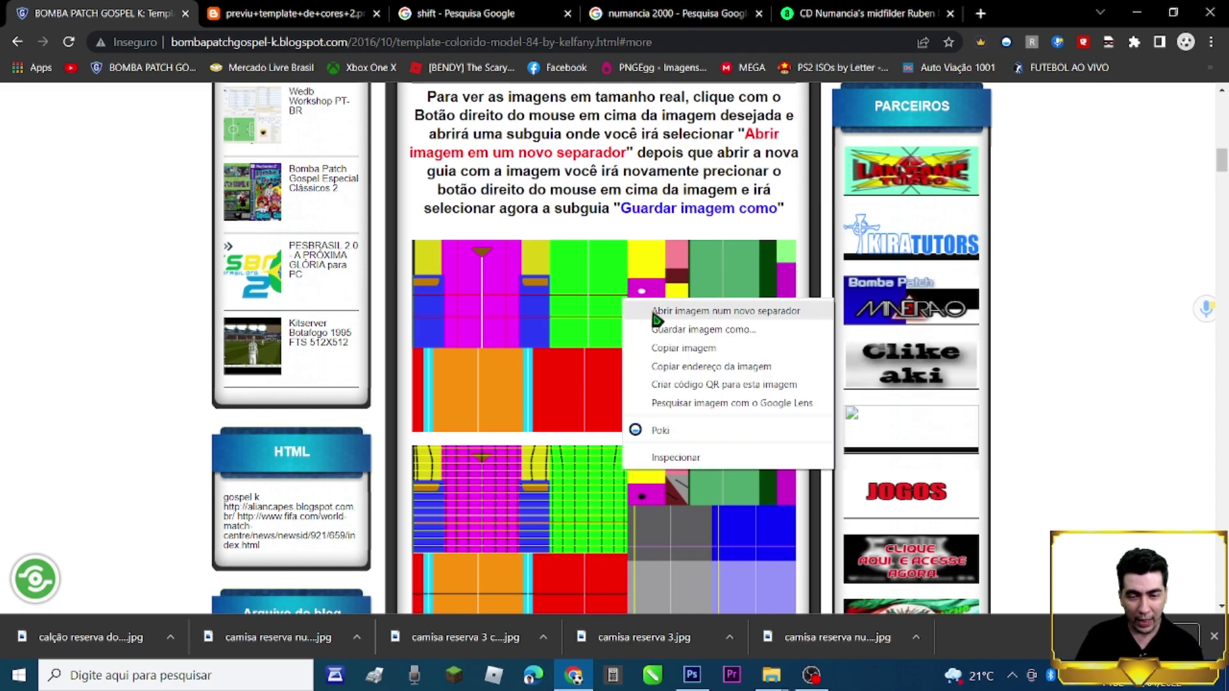
left_click(651, 309)
left_click(408, 18)
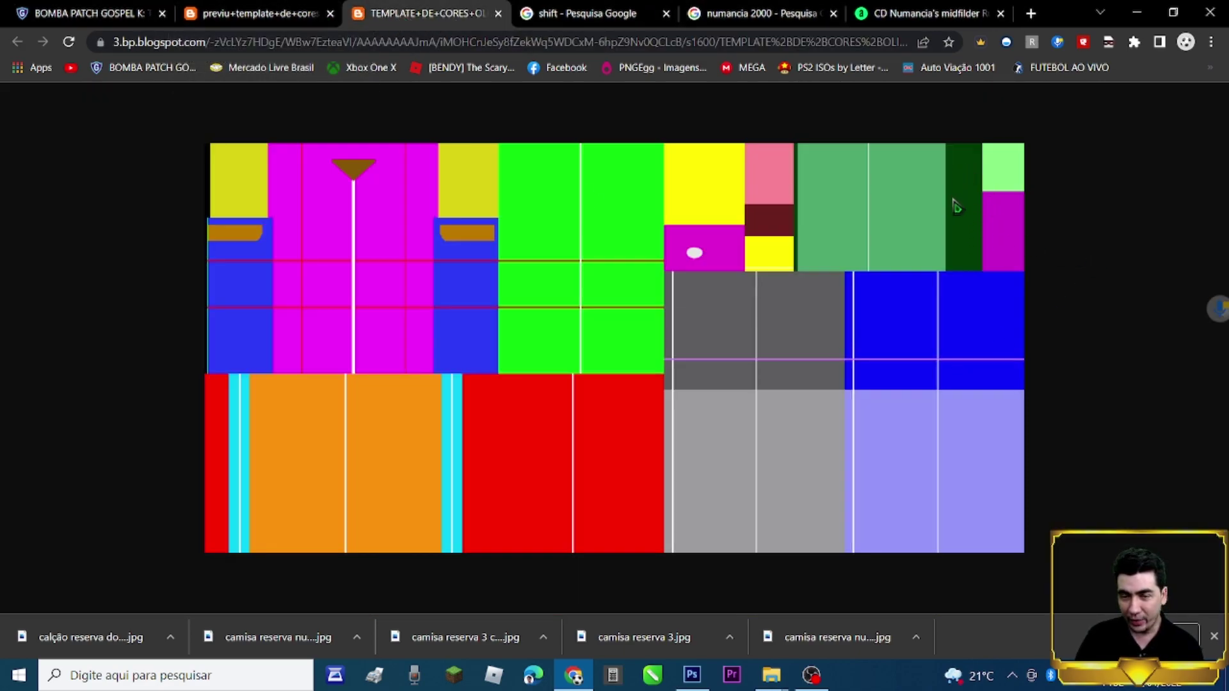
Copy the unlabelled colour template image, switch to Photoshop and paste it as a new layer directly above Camada 5
right_click(697, 296)
left_click(743, 346)
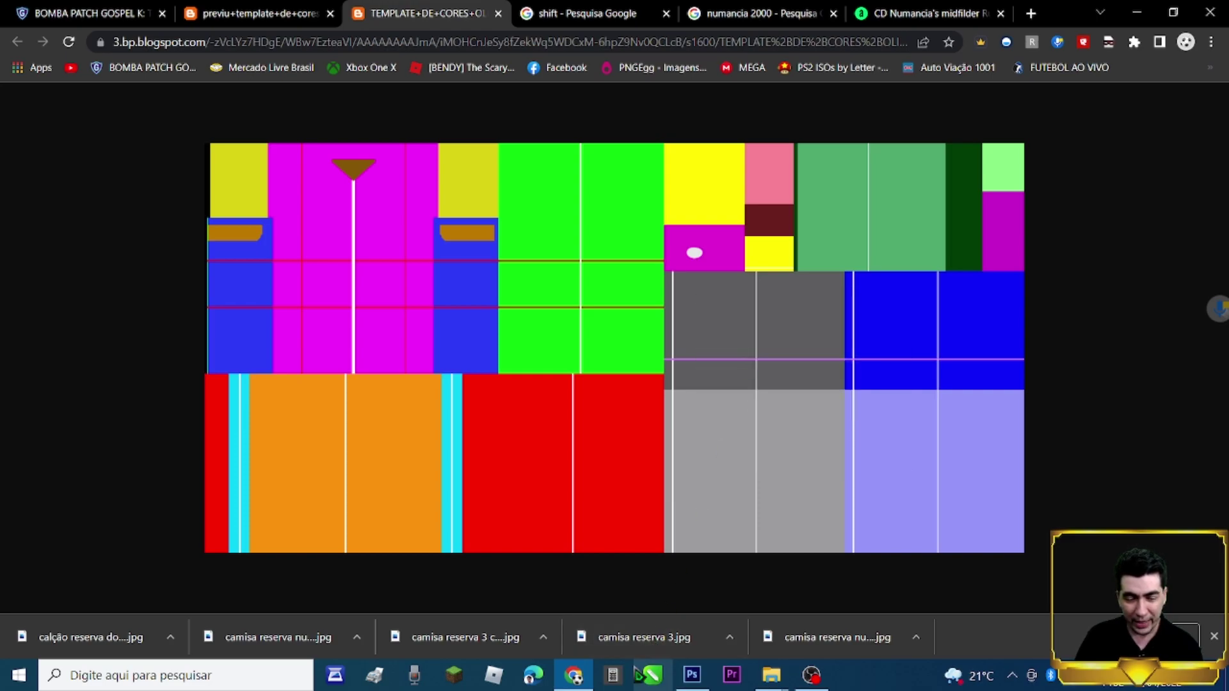
left_click(701, 679)
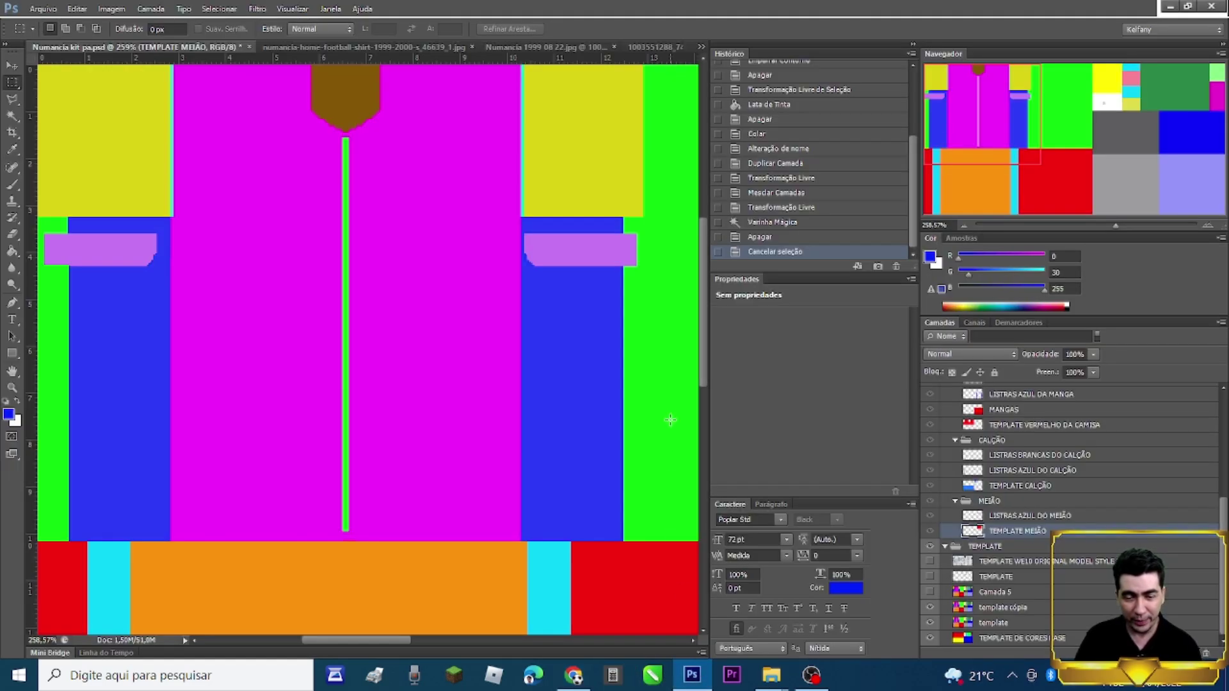
left_click_drag(1117, 228, 1090, 239)
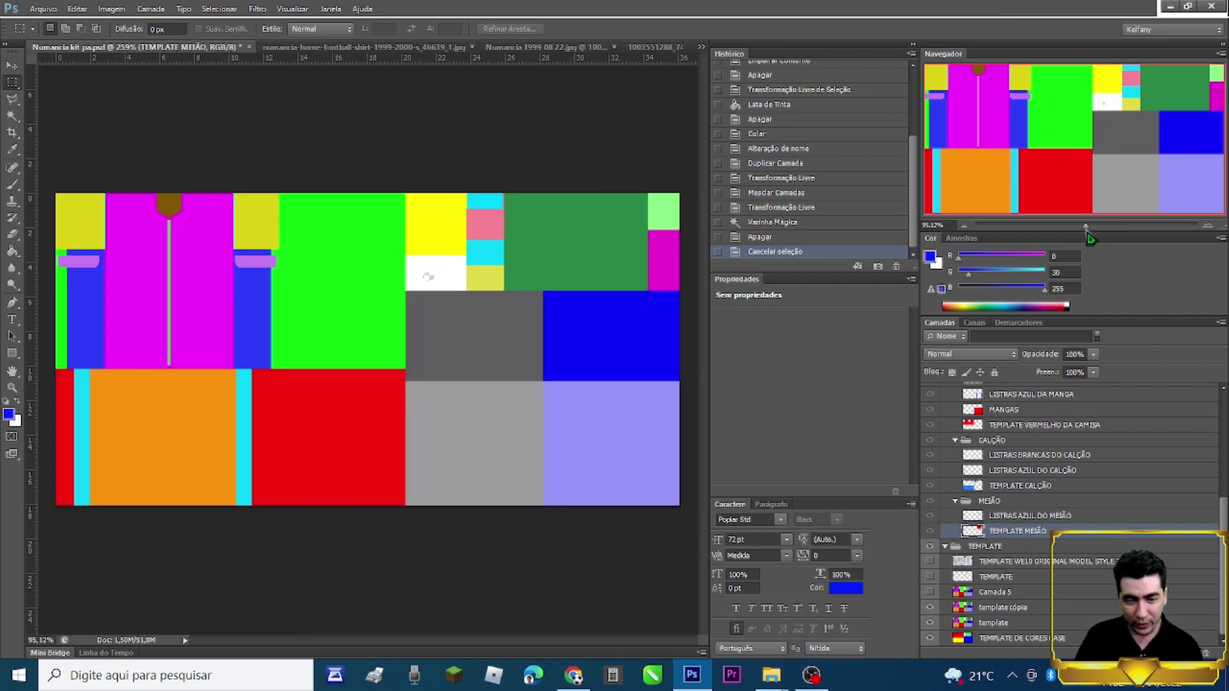
left_click(993, 623)
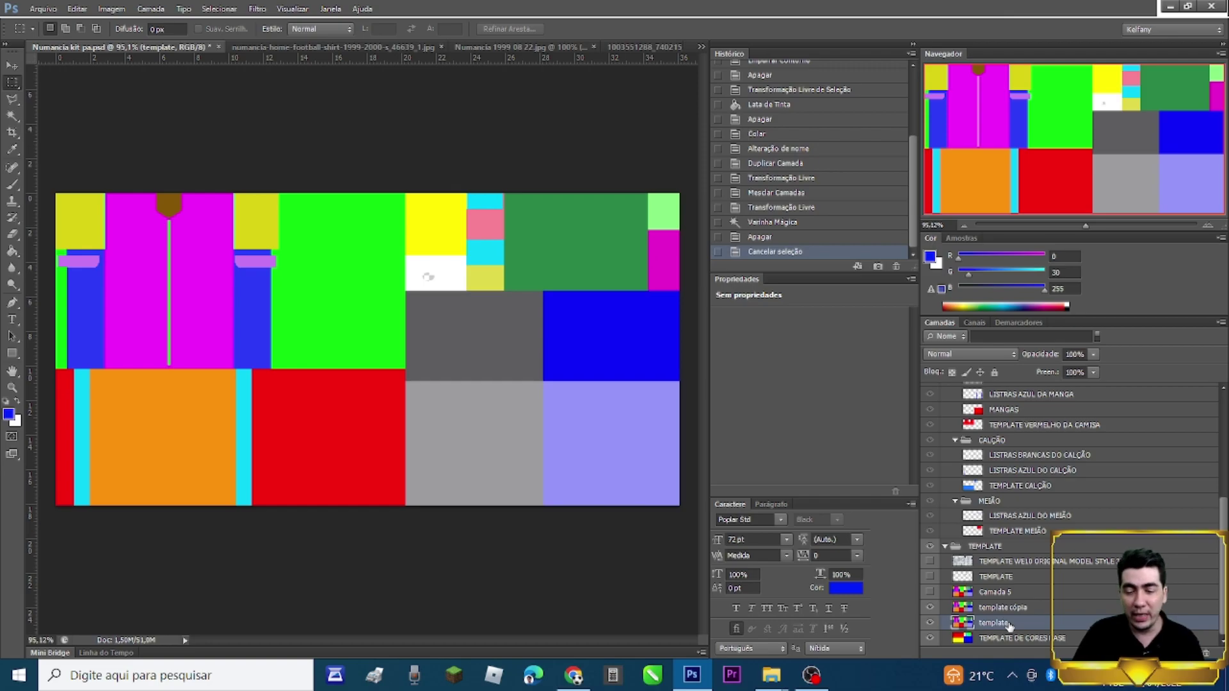
left_click(992, 594)
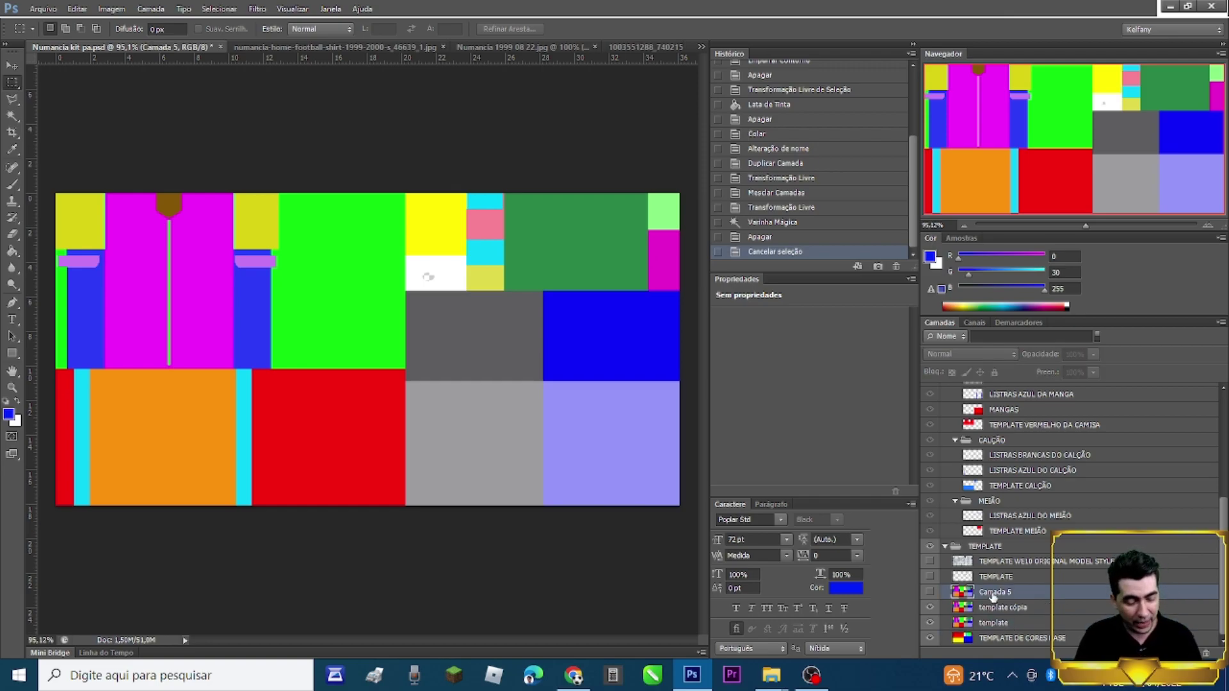
key("ctrl+v")
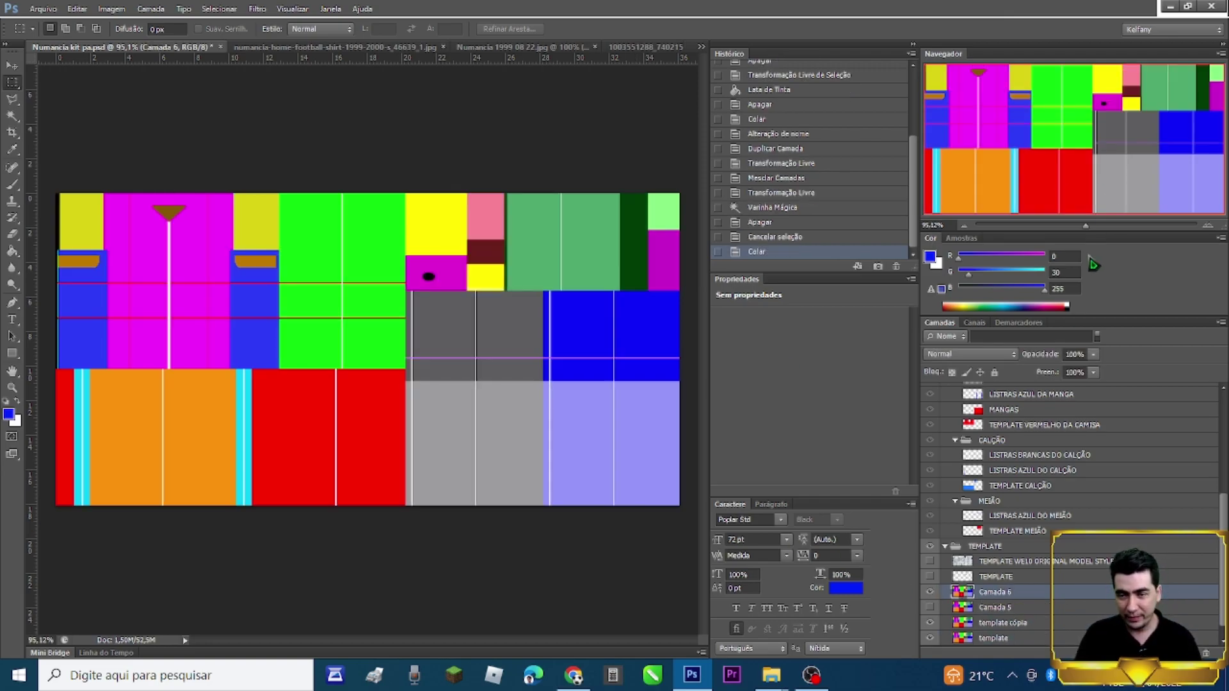
Show the NUMANCIA KIT PA group and set its blend mode to Passagem
left_click_drag(1090, 228, 1120, 228)
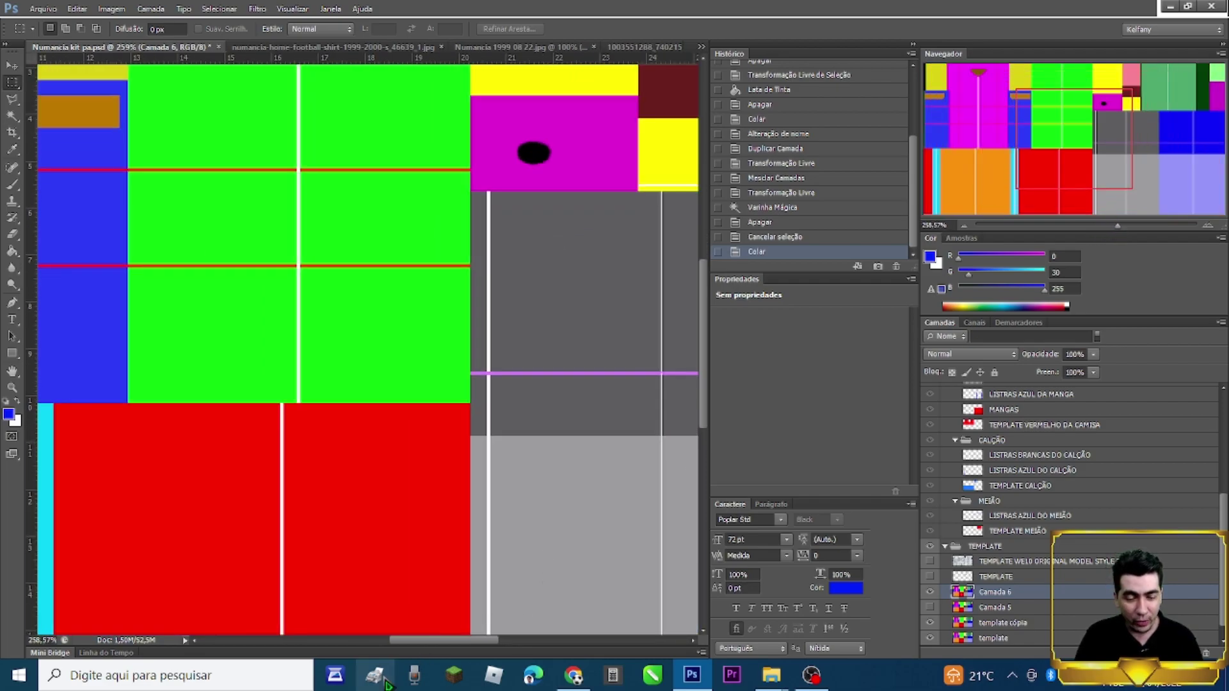
left_click_drag(406, 642, 479, 642)
scroll(562, 316, "up", 5)
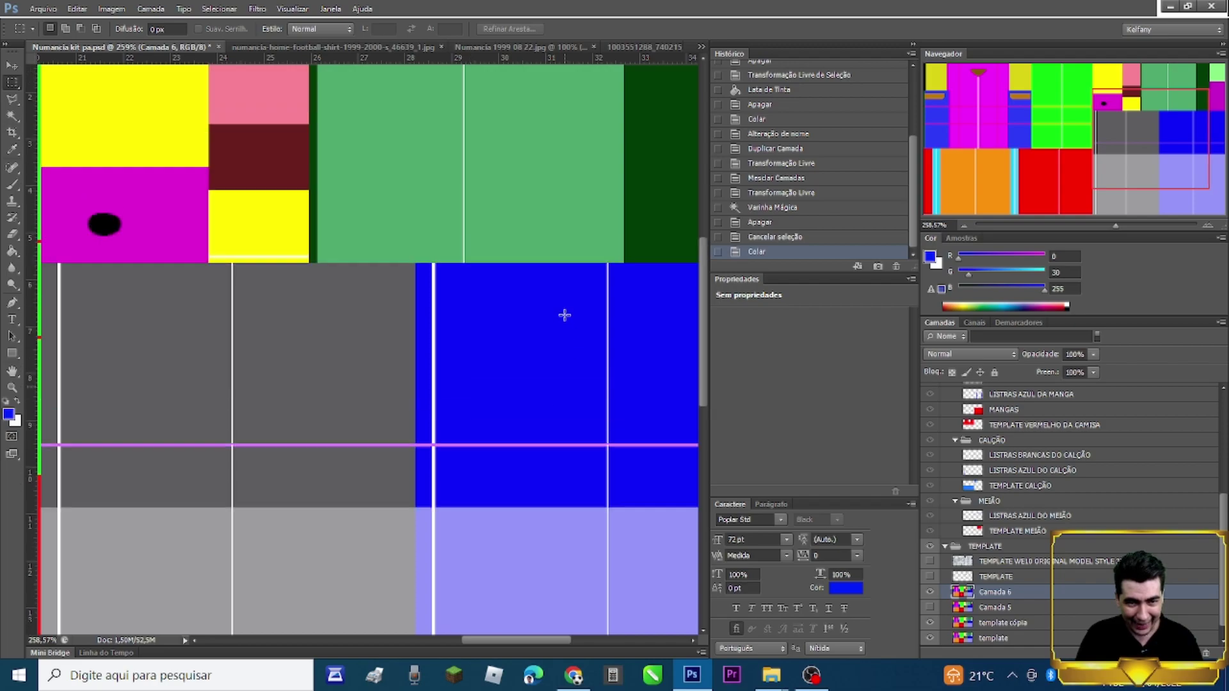
scroll(926, 408, "up", 5)
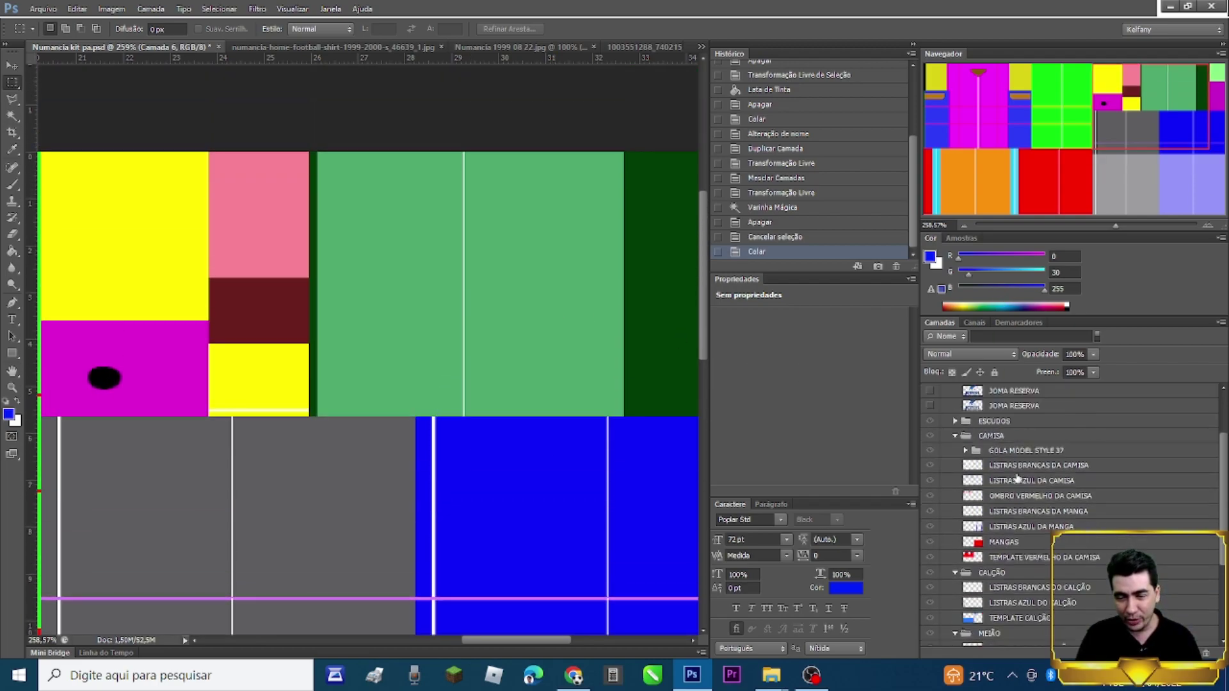
left_click(930, 391)
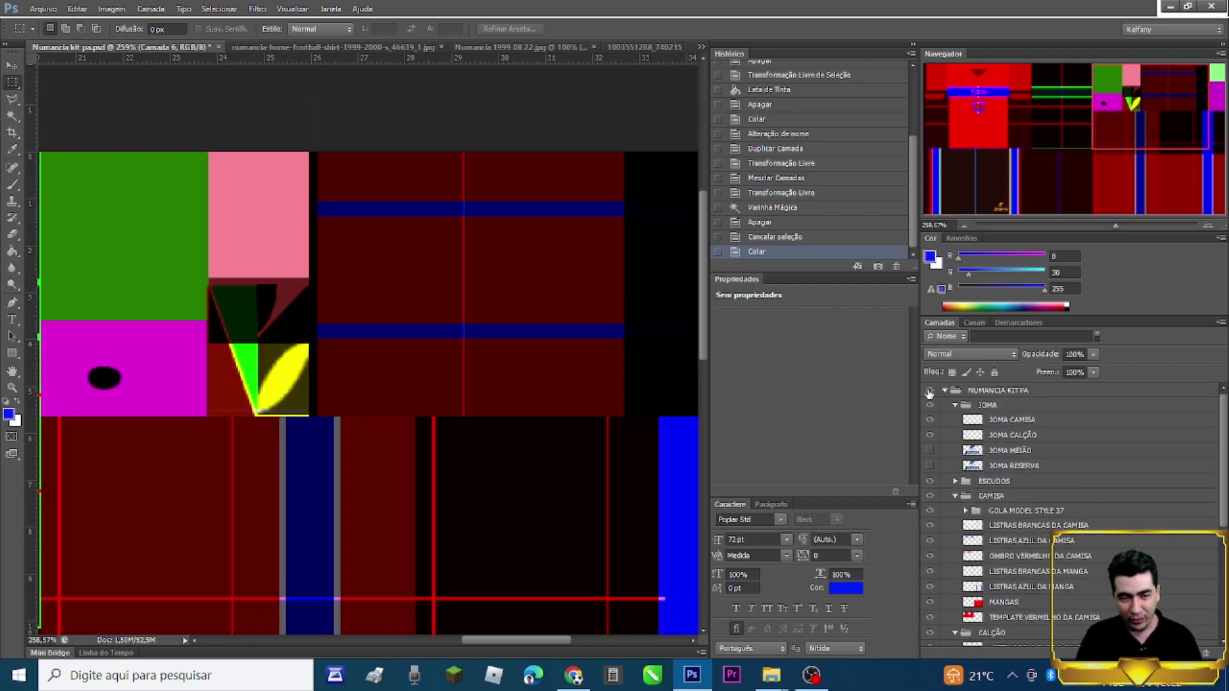
left_click(1068, 398)
left_click(970, 354)
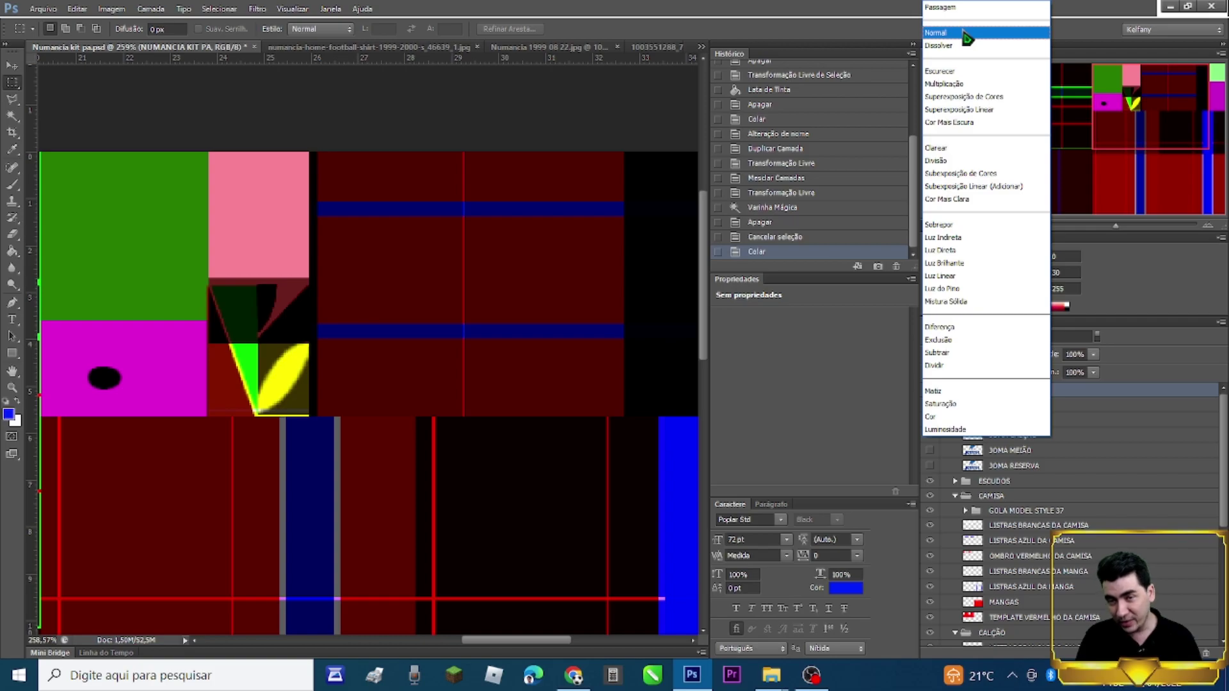
left_click(964, 9)
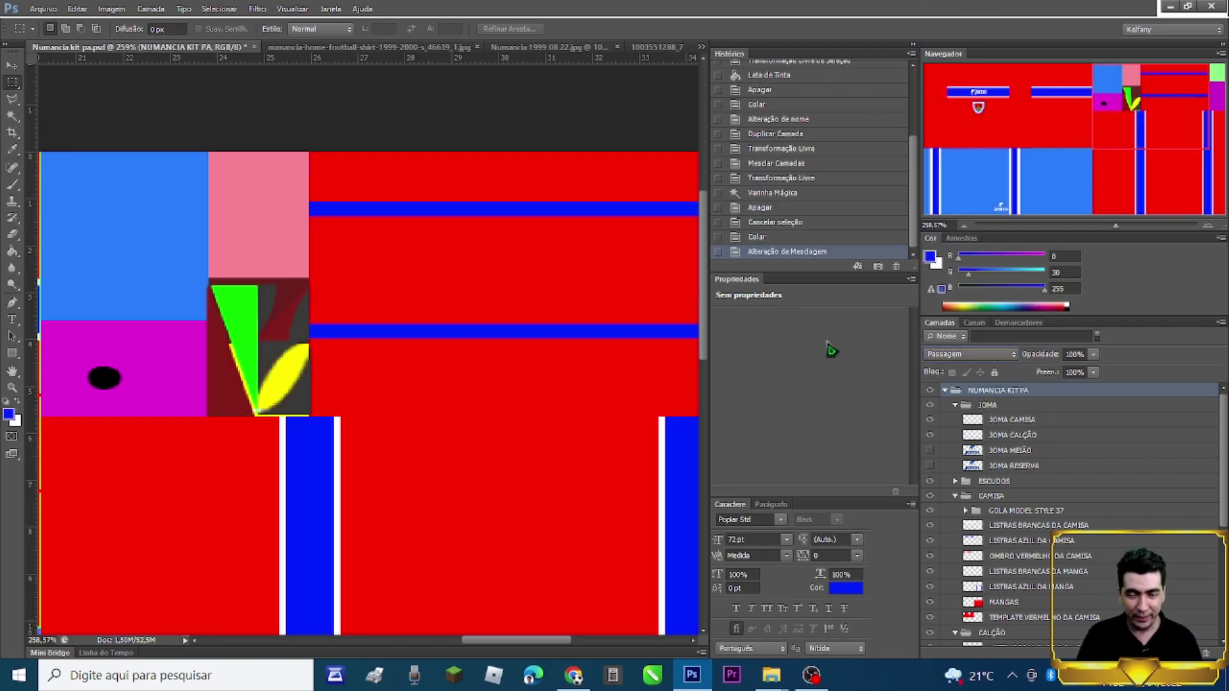
Check the MANGAS layer by toggling its visibility, and hide the TEMPLATE MEIÃO layer to expose the template's sock area with its centre guide
scroll(979, 551, "down", 5)
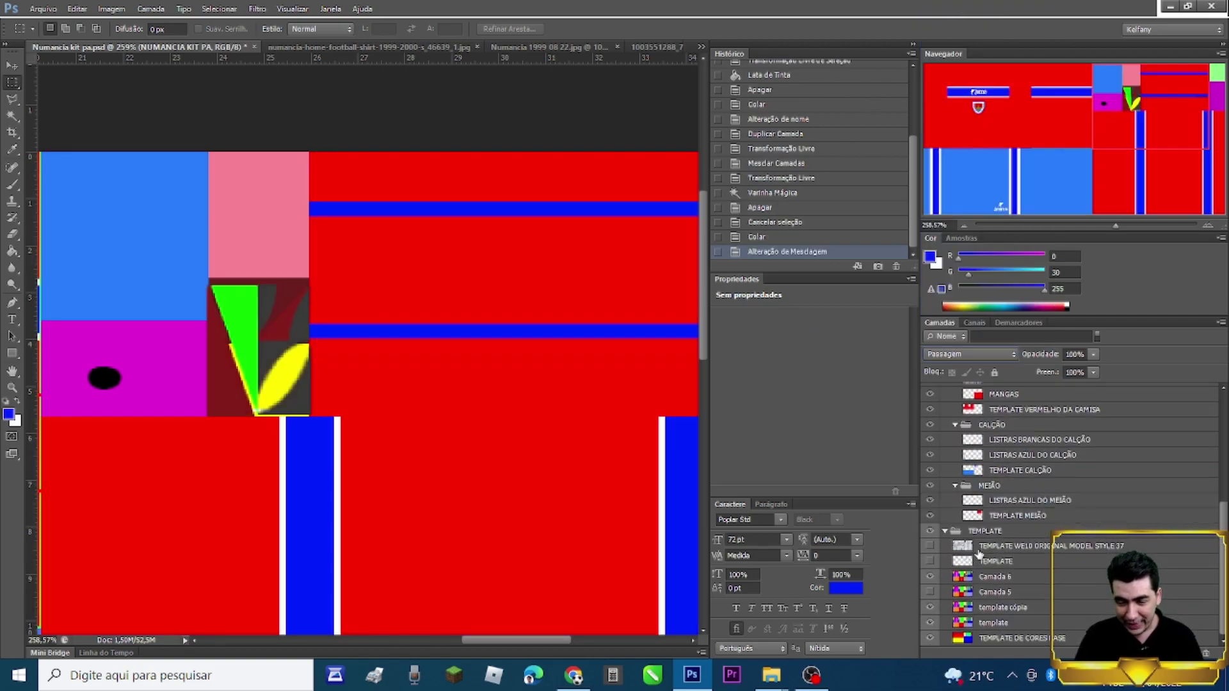
scroll(978, 562, "up", 2)
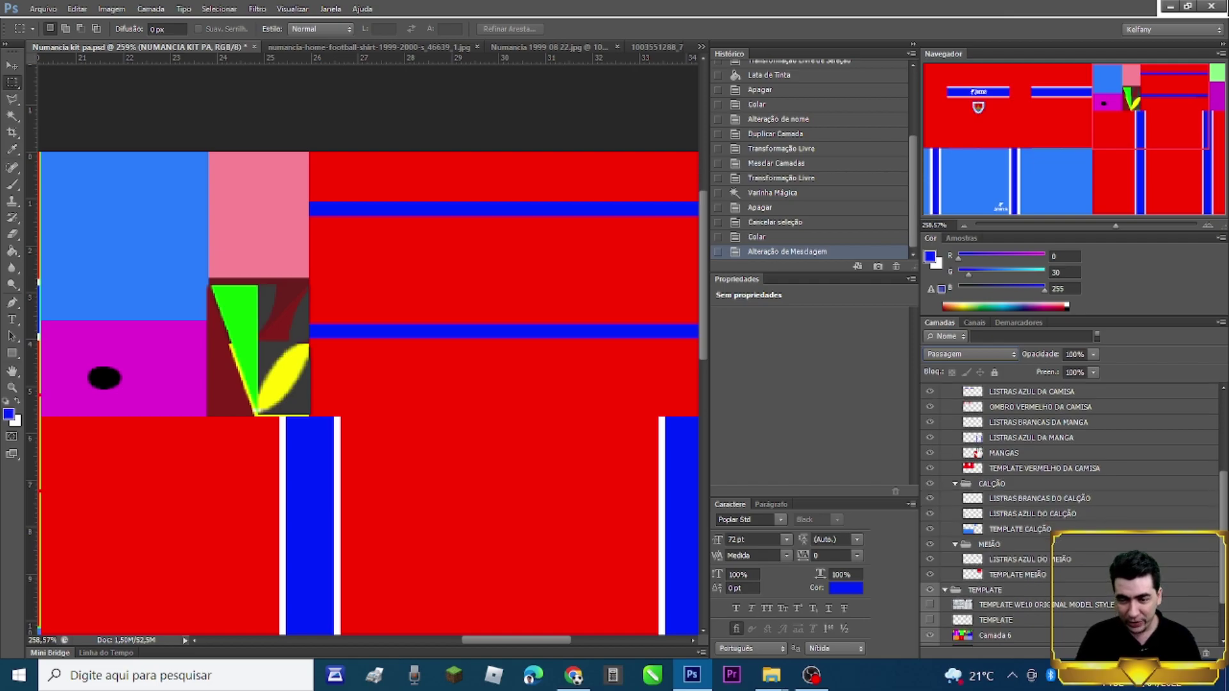
scroll(980, 452, "up", 1)
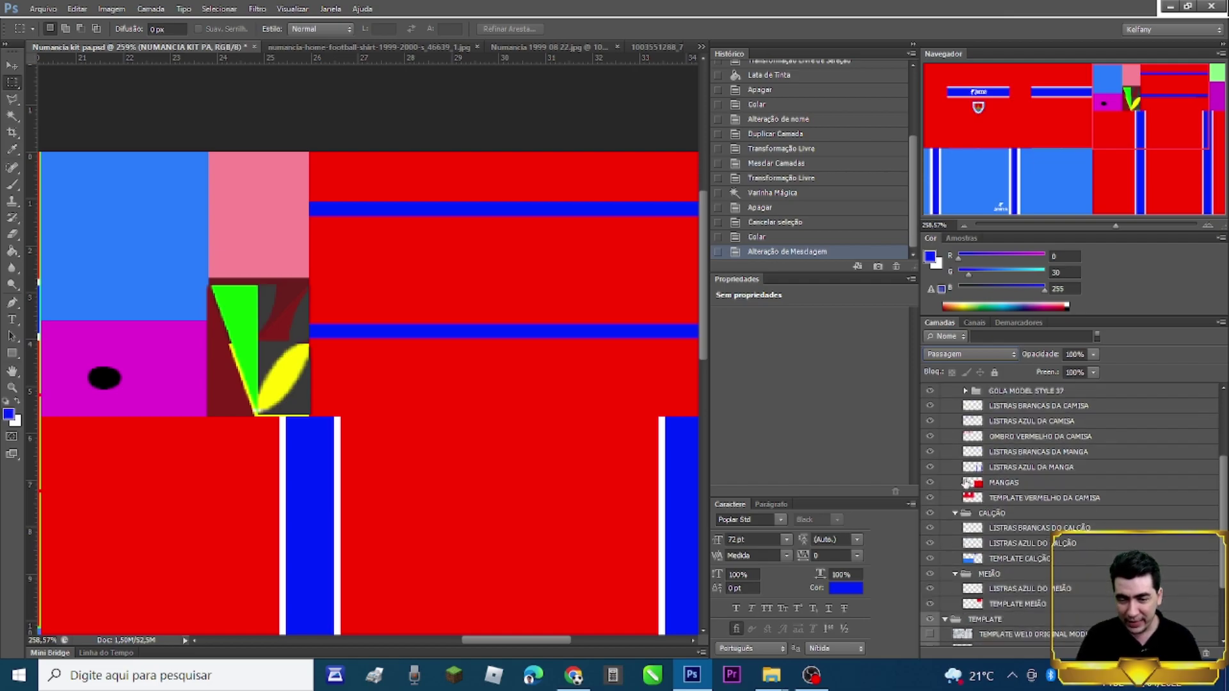
left_click(930, 484)
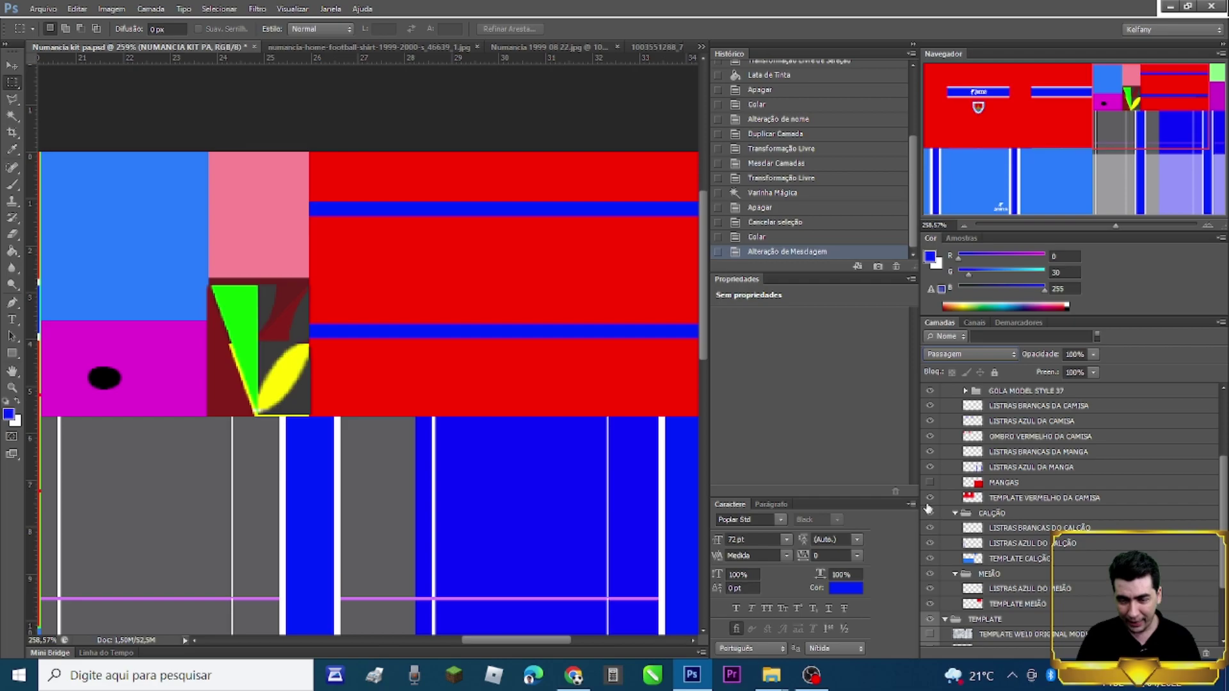
left_click(930, 483)
scroll(933, 499, "down", 2)
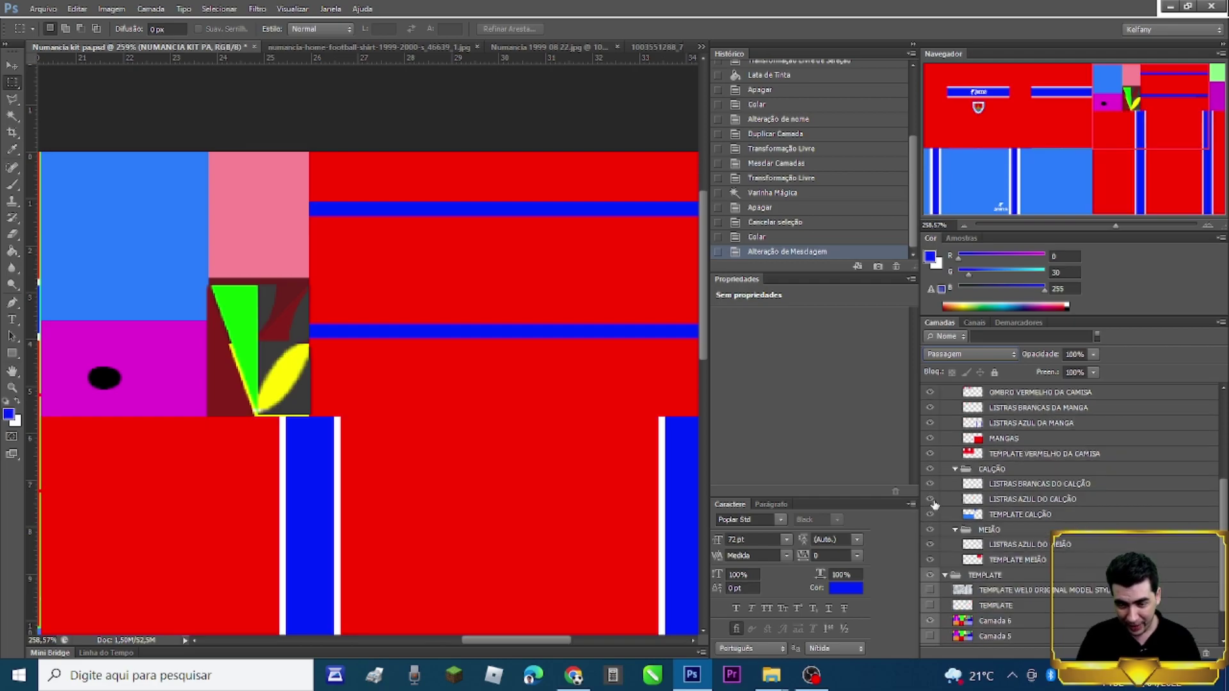
left_click(930, 560)
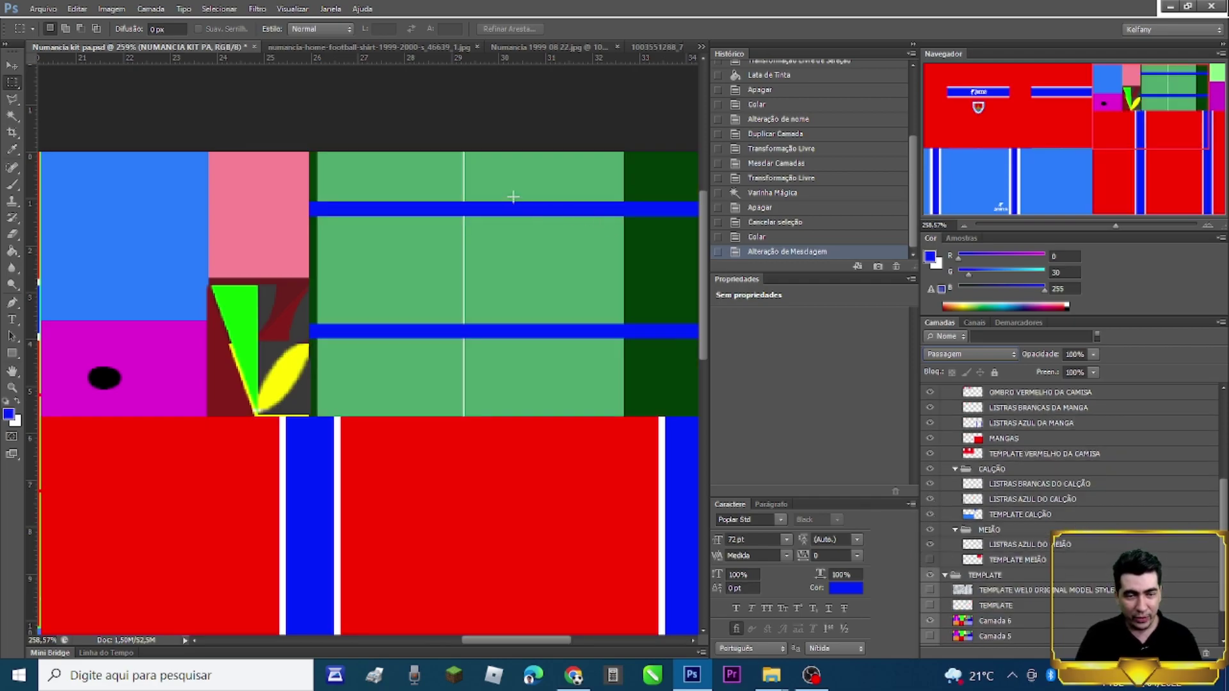
Select the JOMA MEIÃO layer in the JOMA group and make its large Joma logo visible over the kit
scroll(1049, 528, "up", 5)
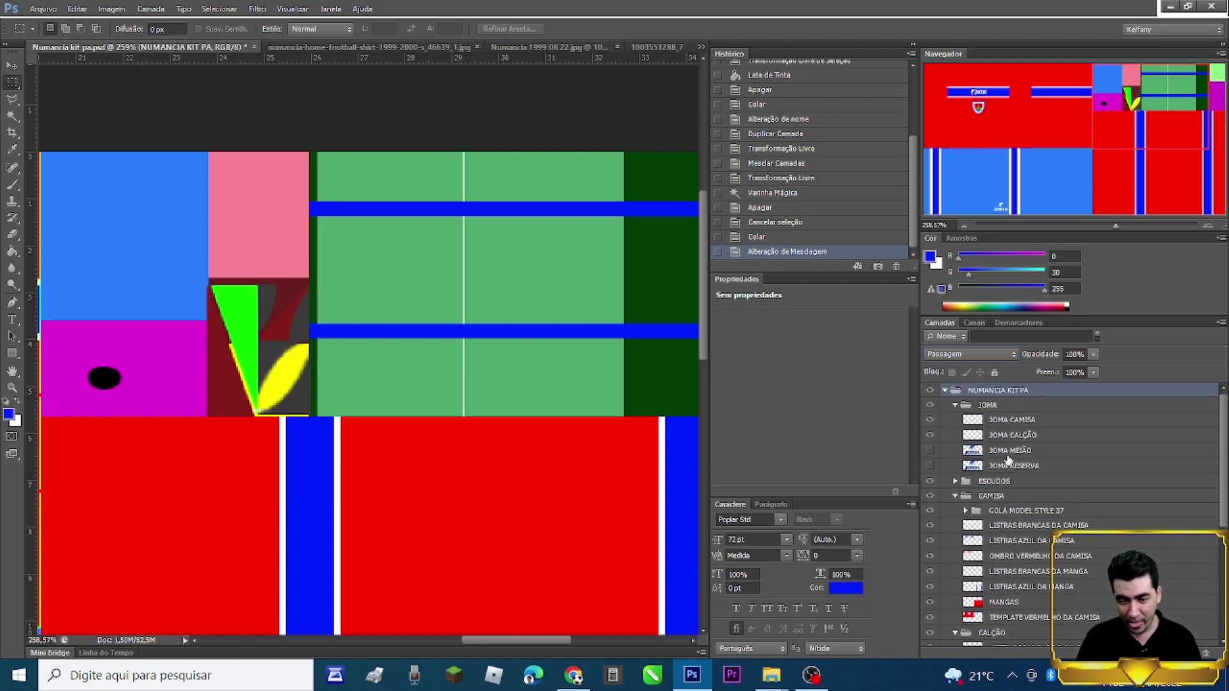
left_click(1011, 452)
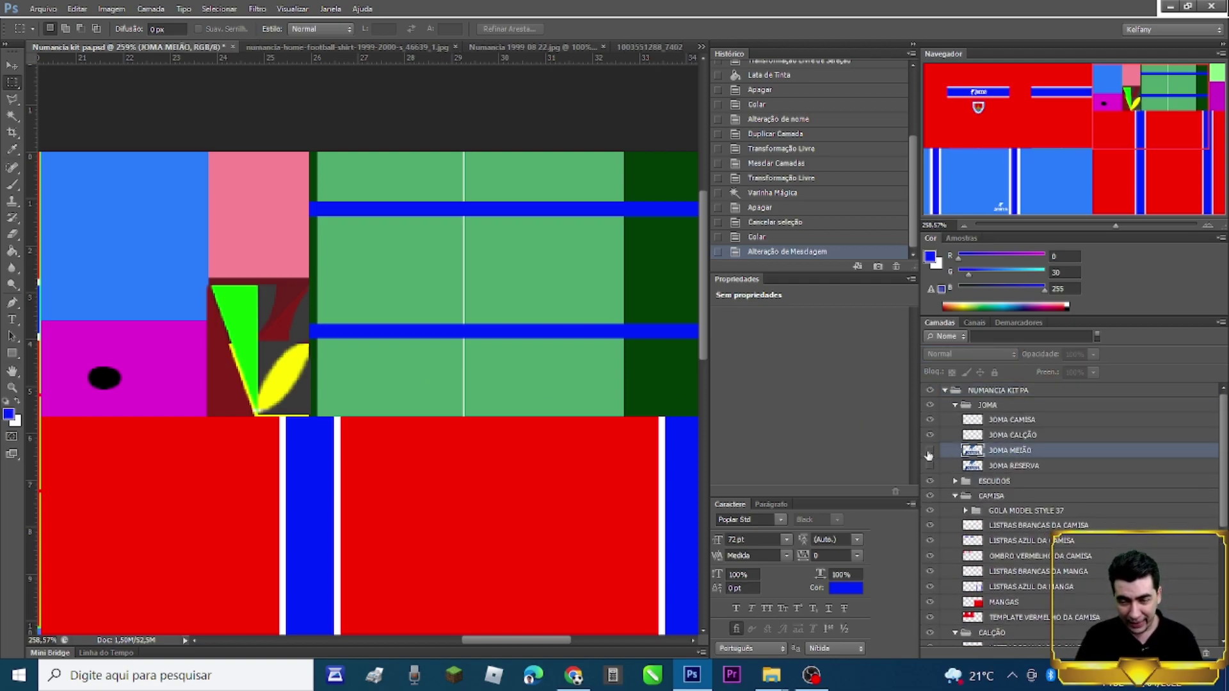
left_click(929, 450)
right_click(373, 320)
left_click(507, 227)
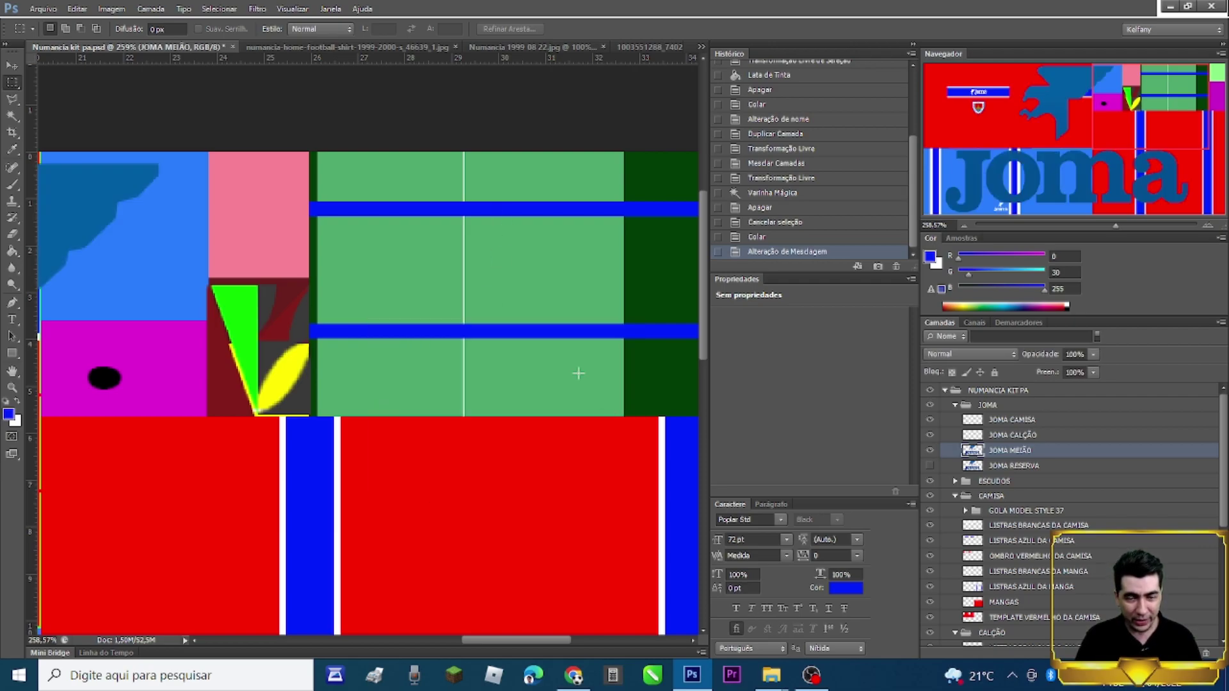
left_click_drag(1115, 225, 1084, 220)
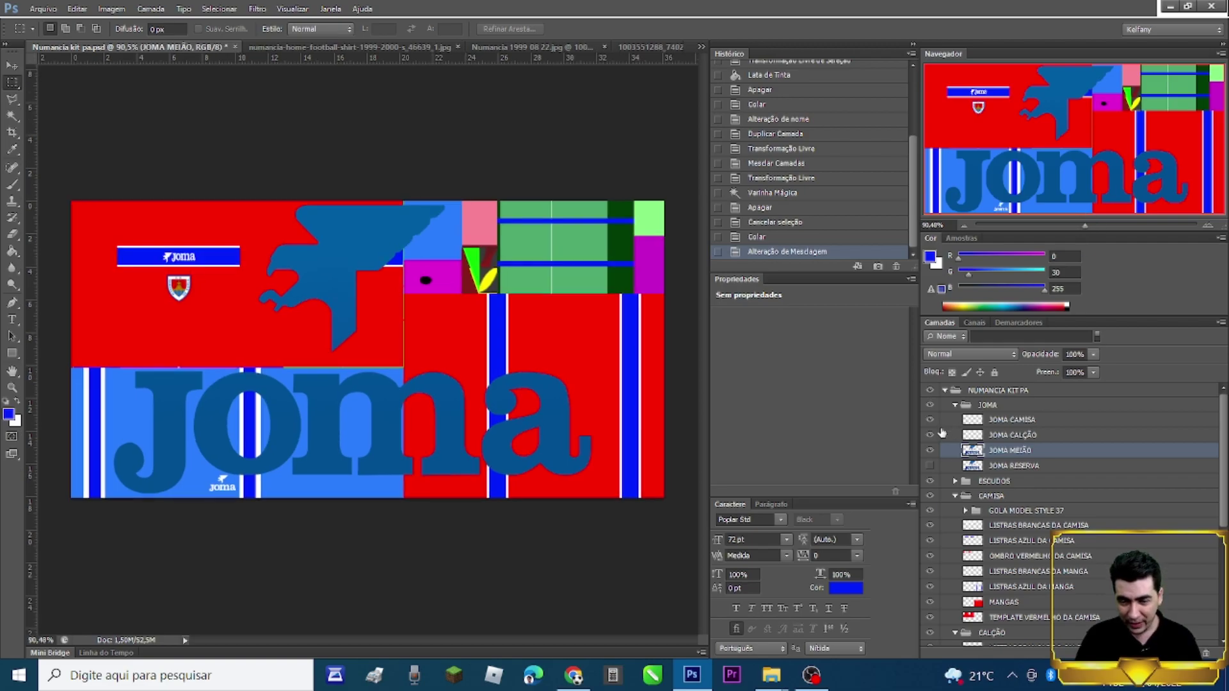
left_click(929, 452)
left_click(929, 452)
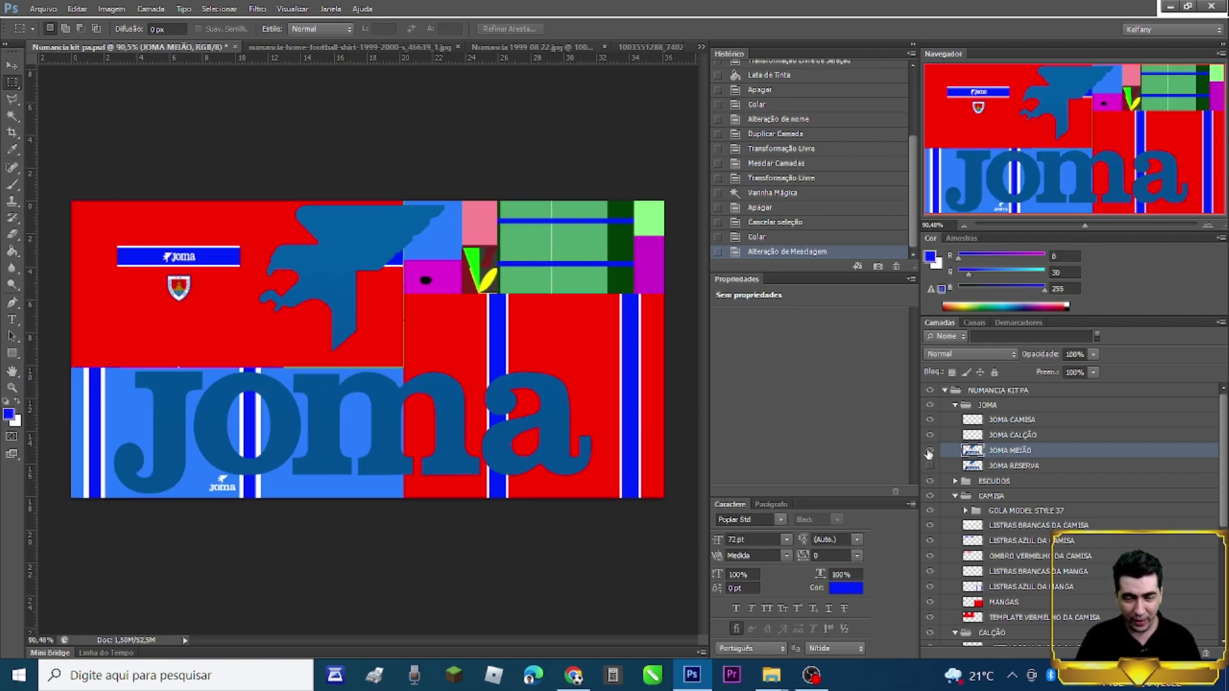
Free-transform the large JOMA MEIÃO logo down to about 9% and place it between the blue sock stripes, right of the centre guide
right_click(536, 424)
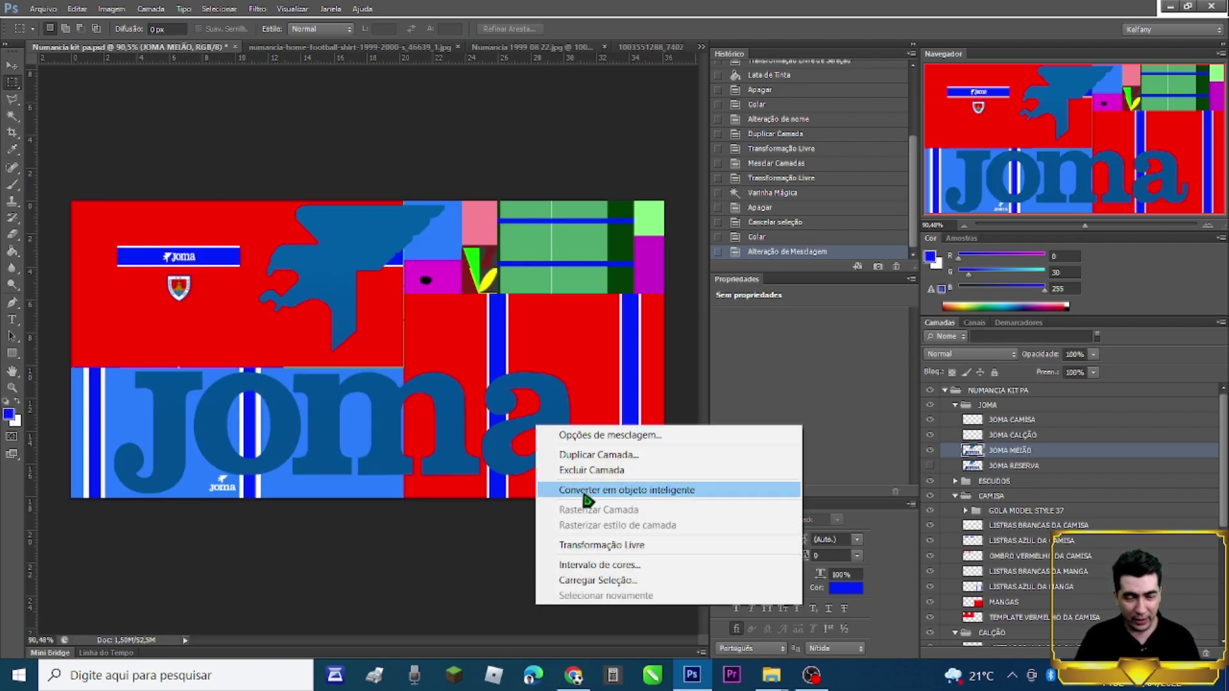
left_click(601, 546)
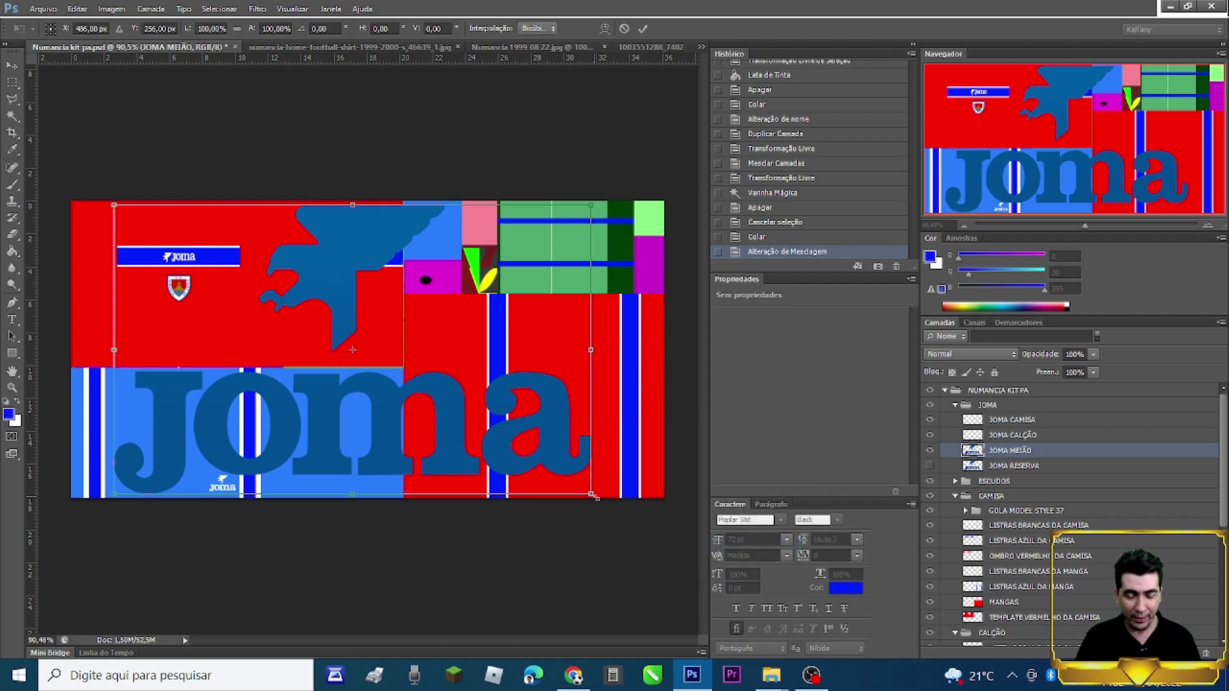
left_click_drag(595, 500, 589, 251)
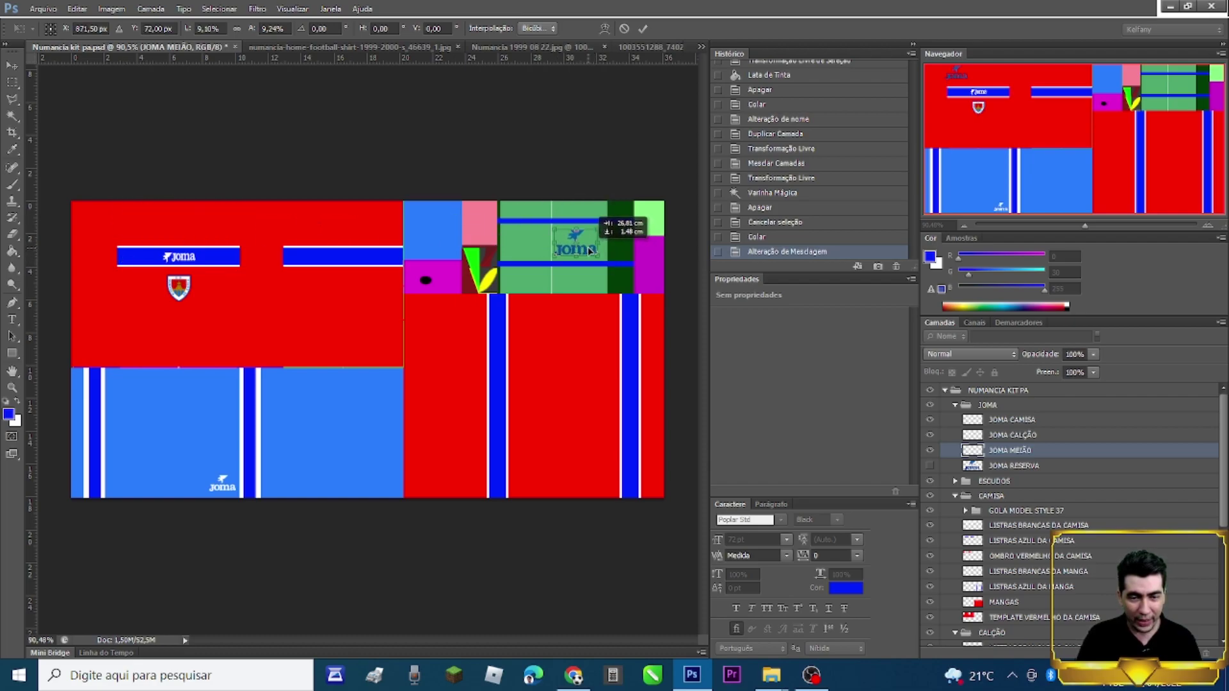
Shrink the sock logo proportionally to 6.43% and position it just above the lower blue stripe, at about X 871 px and Y 81.5 px
left_click_drag(1085, 225, 1164, 225)
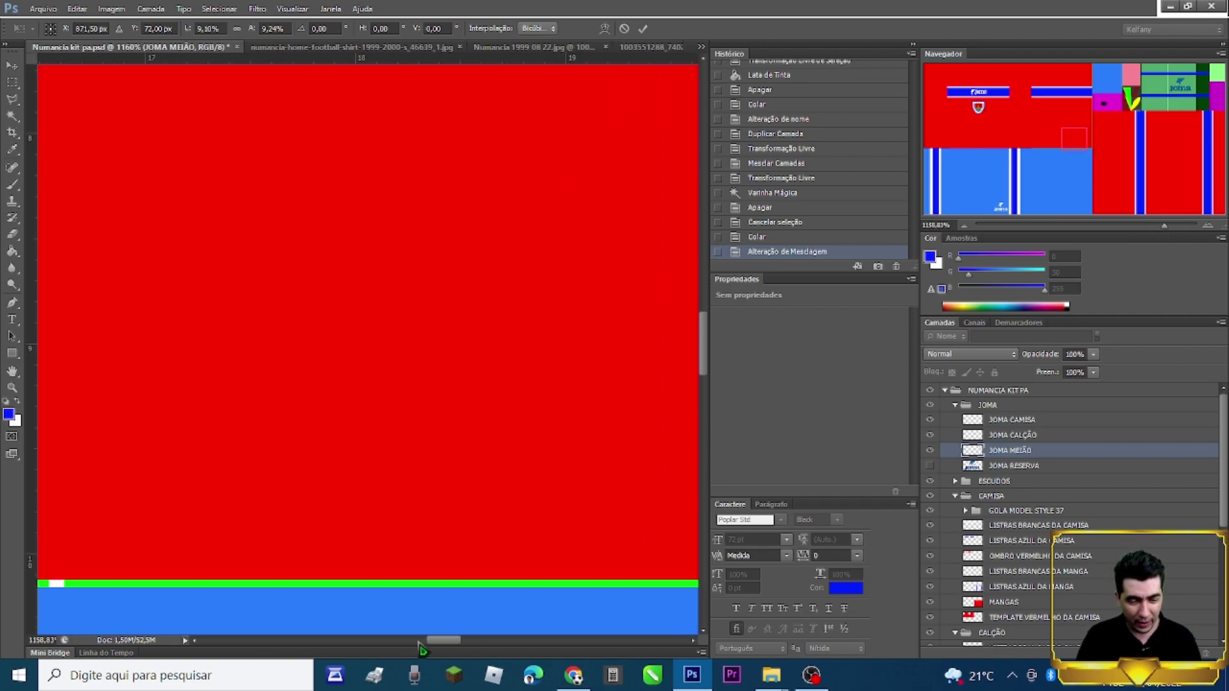
left_click_drag(455, 640, 627, 639)
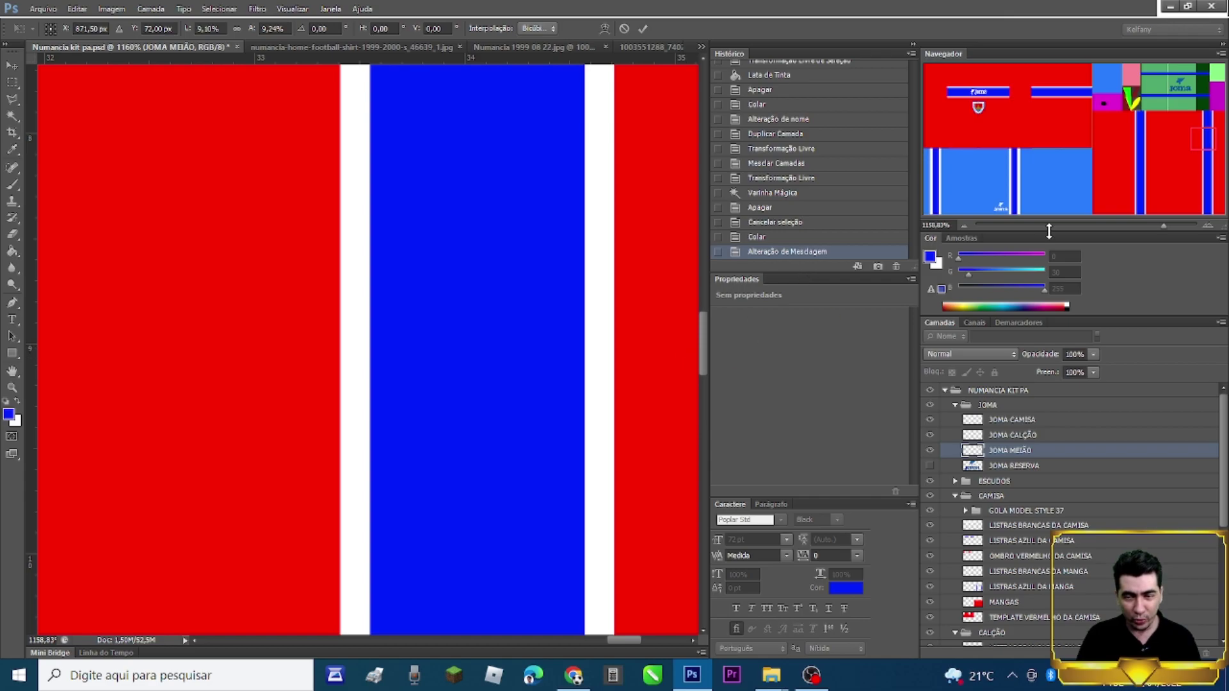
left_click_drag(1163, 226, 1114, 226)
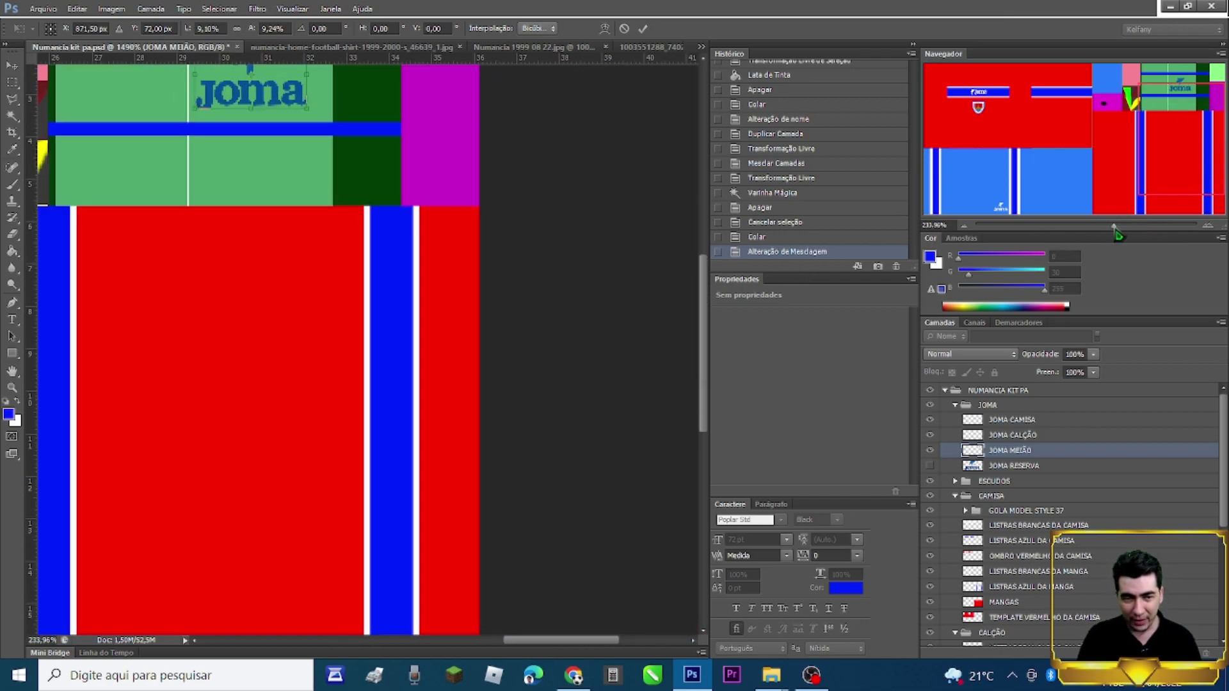
left_click_drag(540, 642, 510, 643)
left_click_drag(704, 411, 710, 318)
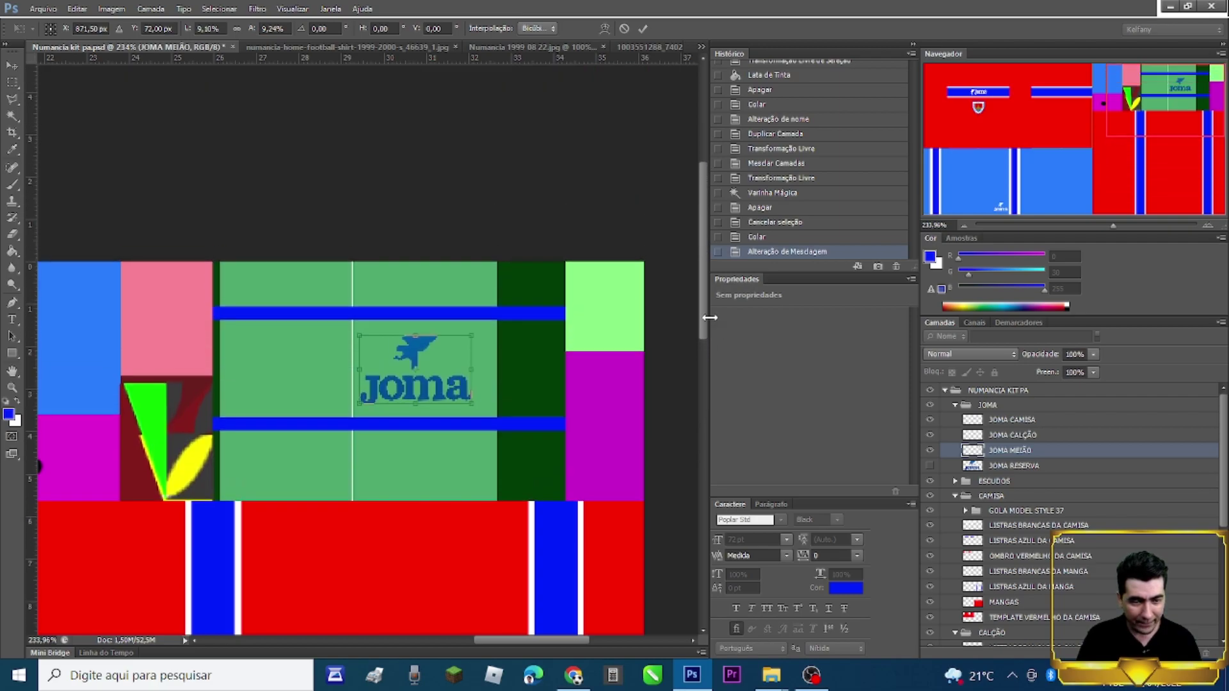
left_click_drag(360, 339, 386, 351)
left_click_drag(475, 402, 433, 399)
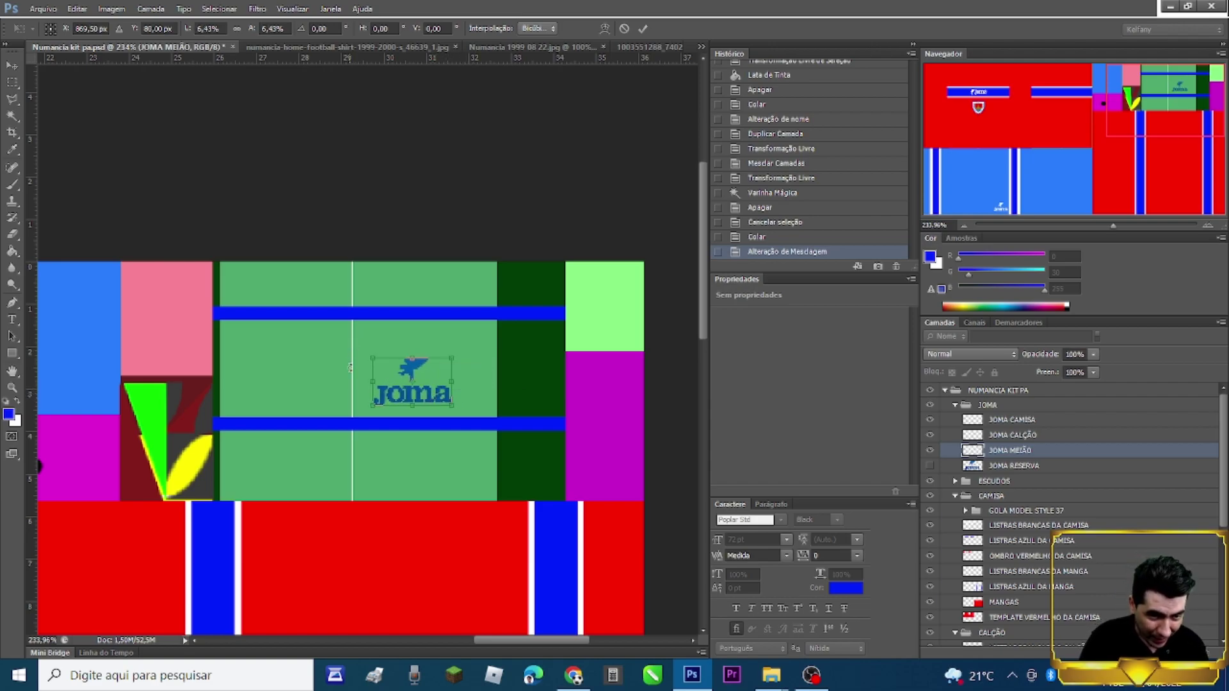
left_click_drag(369, 354, 377, 359)
key("Left")
key("Return")
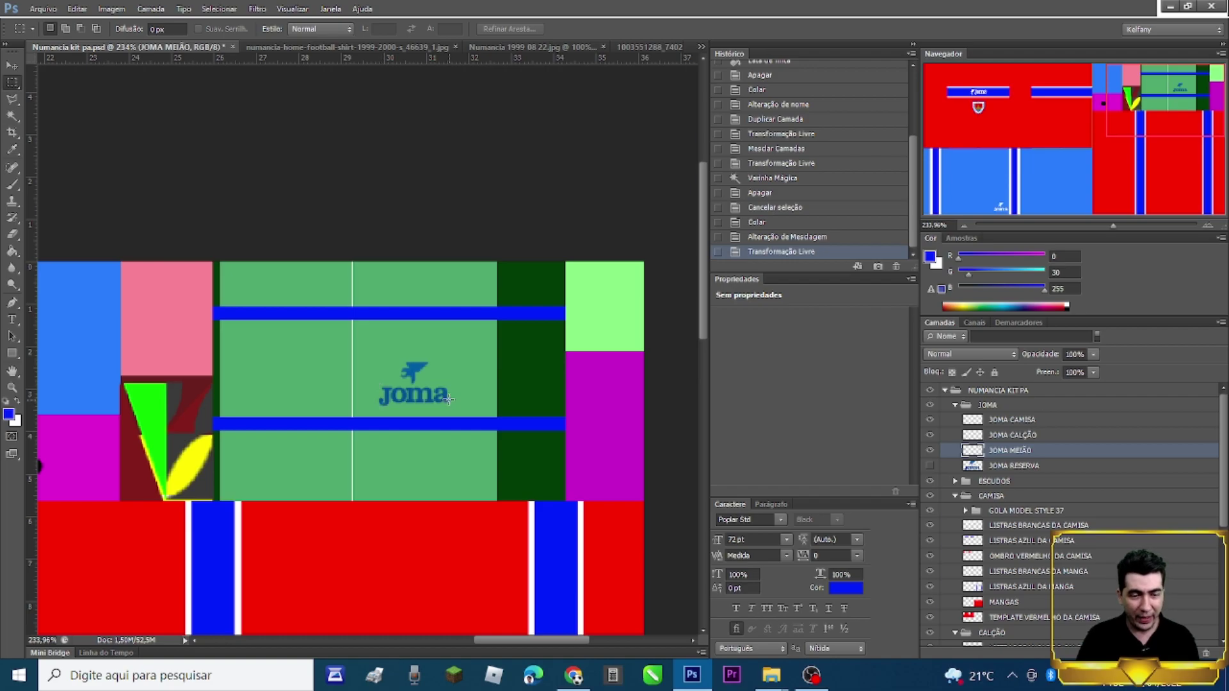
Free-transform the sock logo again and flatten its height to about 55%, keeping its full width
right_click(449, 379)
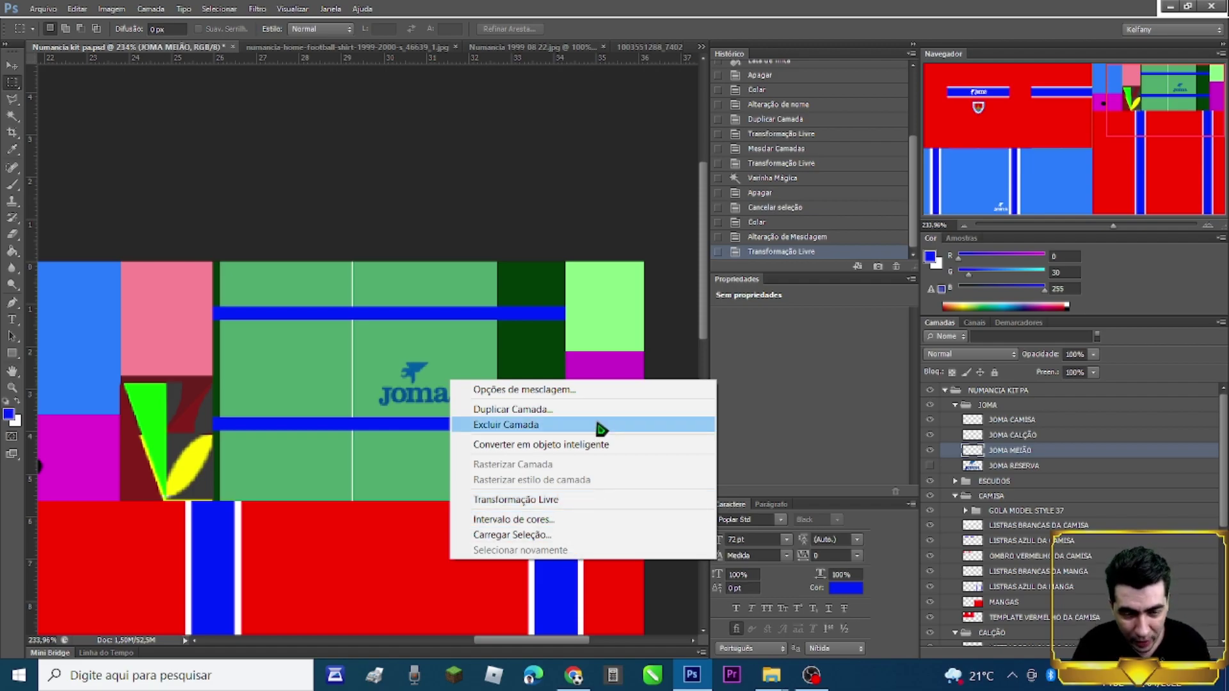
left_click(395, 363)
right_click(424, 392)
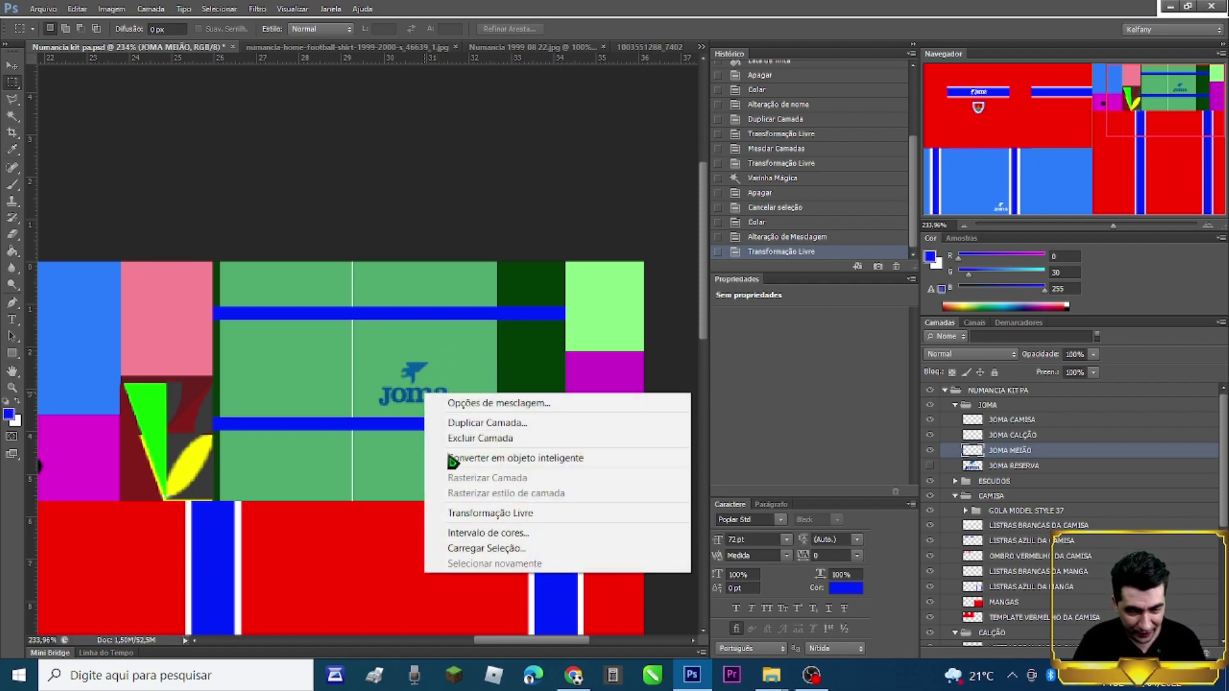
left_click(486, 512)
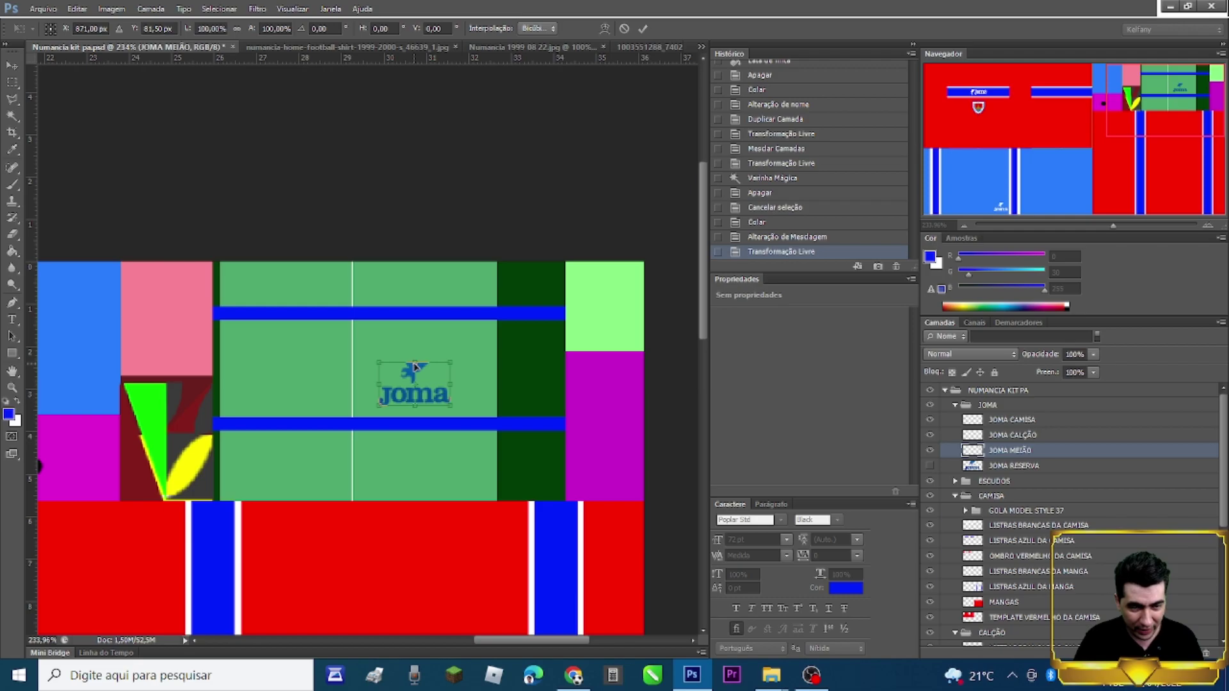
left_click_drag(418, 359, 417, 377)
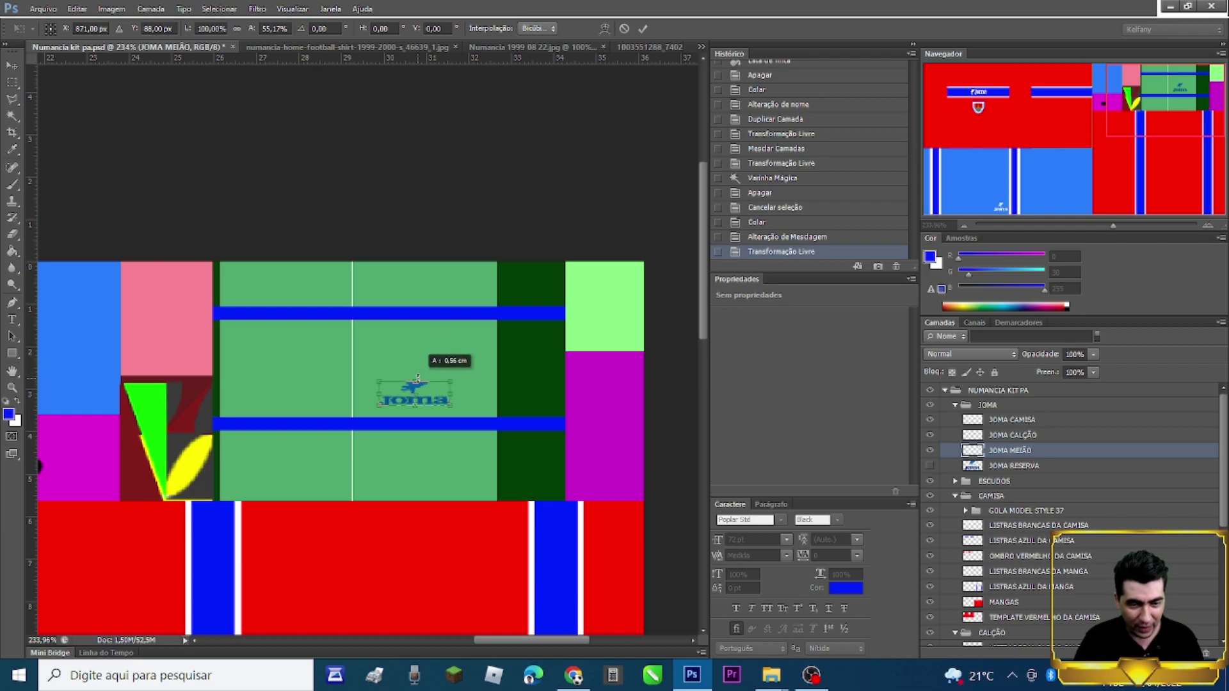
Nudge the flattened sock logo vertically to Y 84 px, just above the lower blue stripe, and apply the transformation
key("Up")
key("Up")
key("Up")
key("Up")
key("Up")
key("Up")
key("Up")
key("Up")
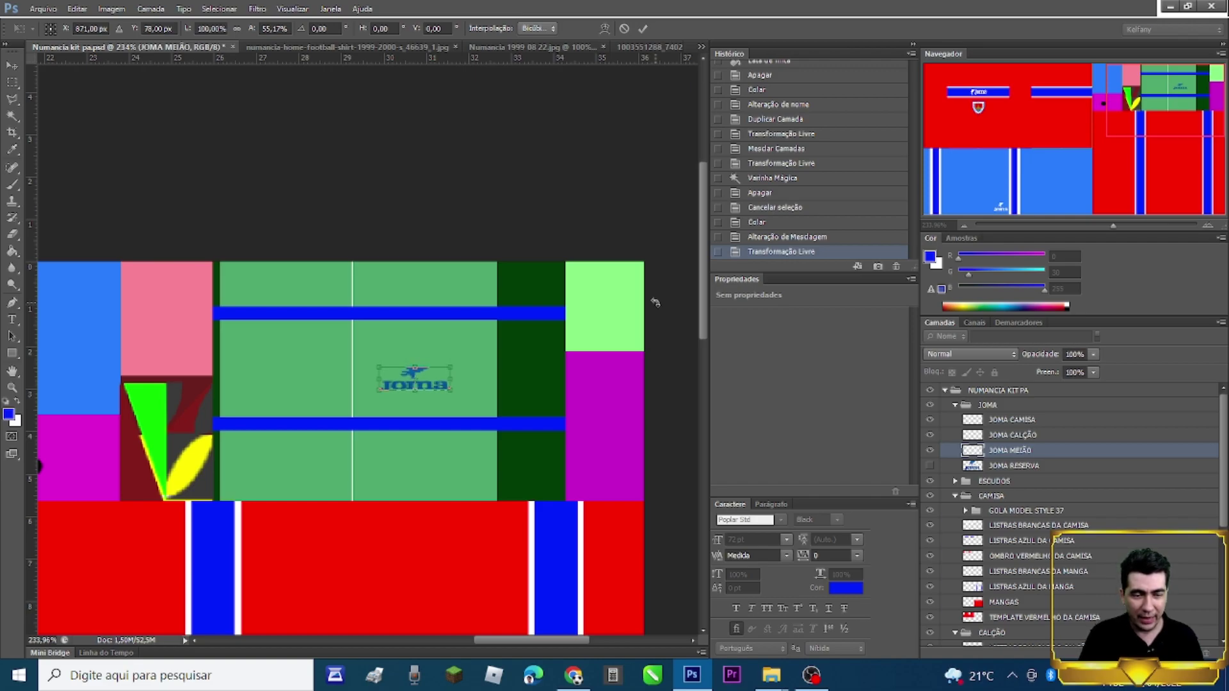
key("Down")
key("Down")
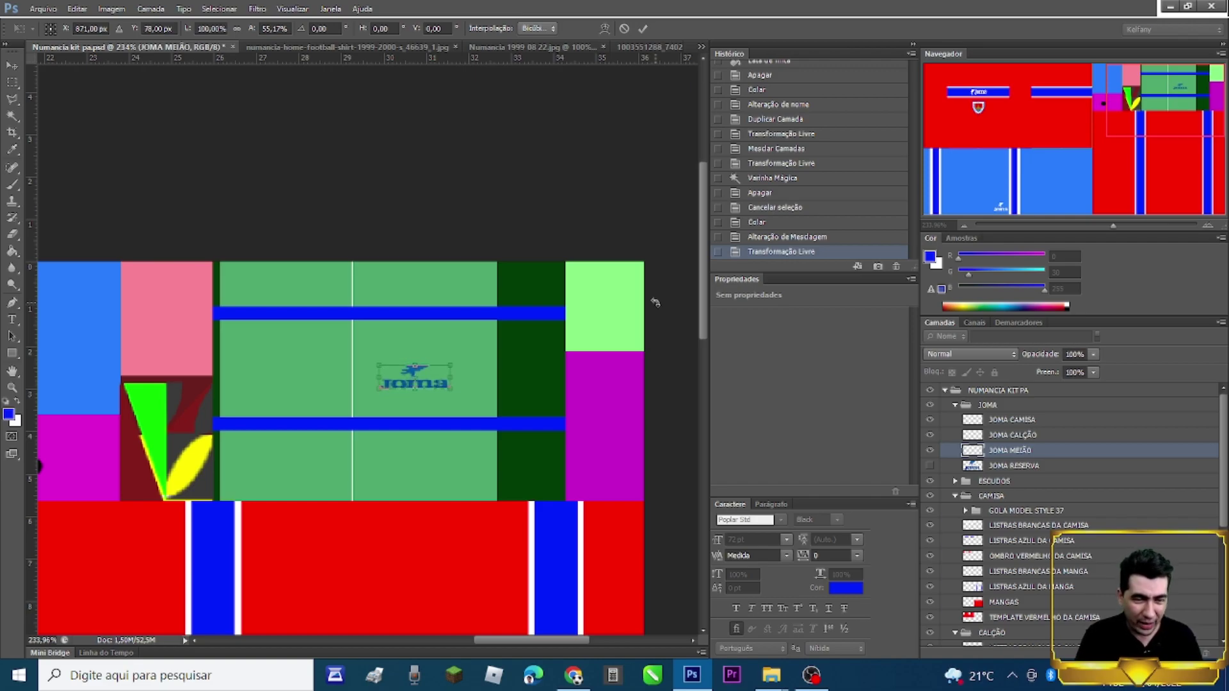
key("Down")
key("Down")
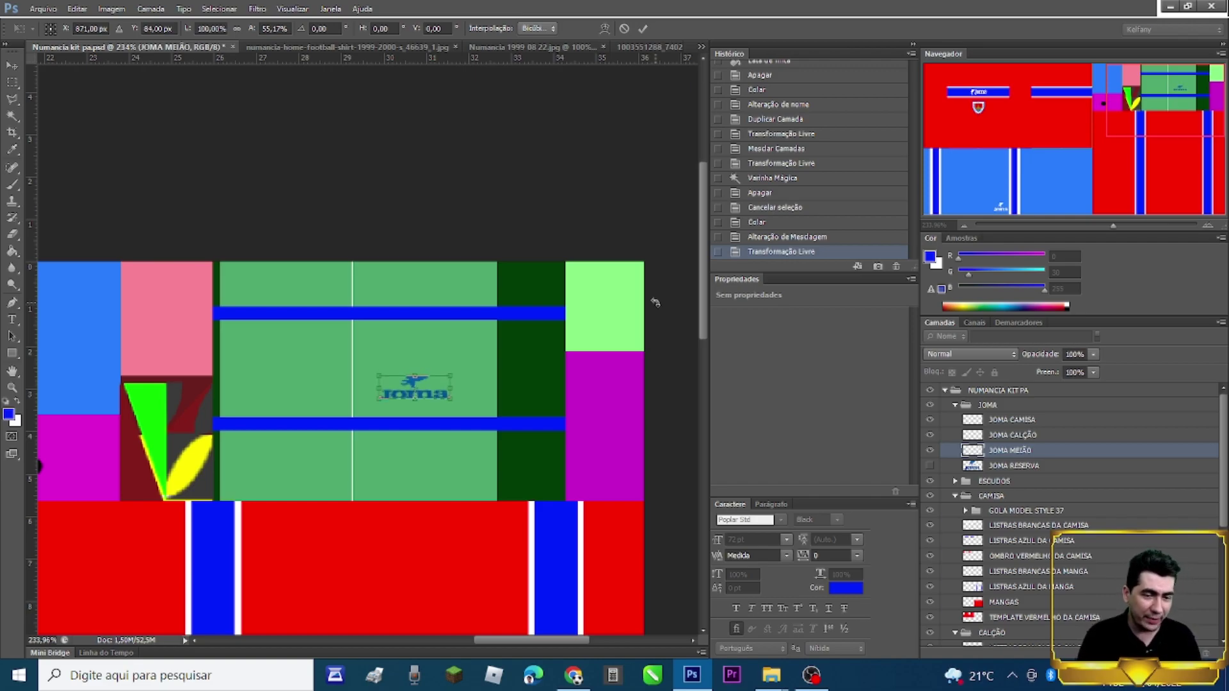
key("Return")
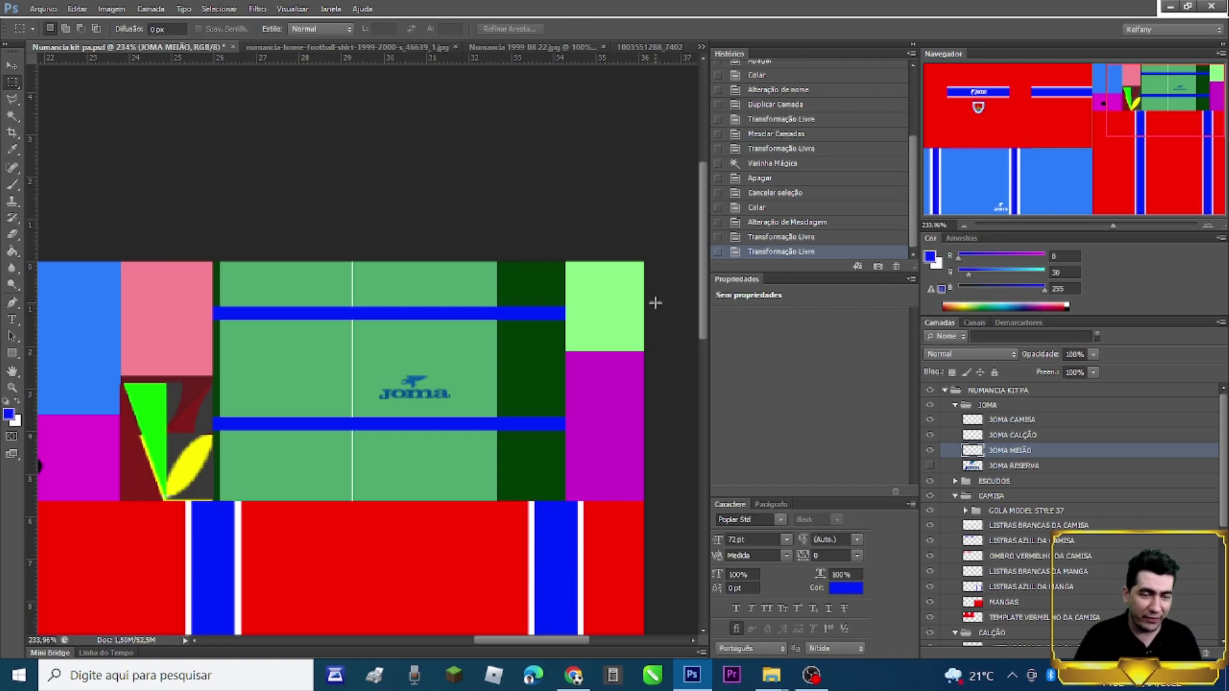
Duplicate the JOMA MEIÃO layer and rename the copy to JOMA MEIÃO
right_click(1056, 457)
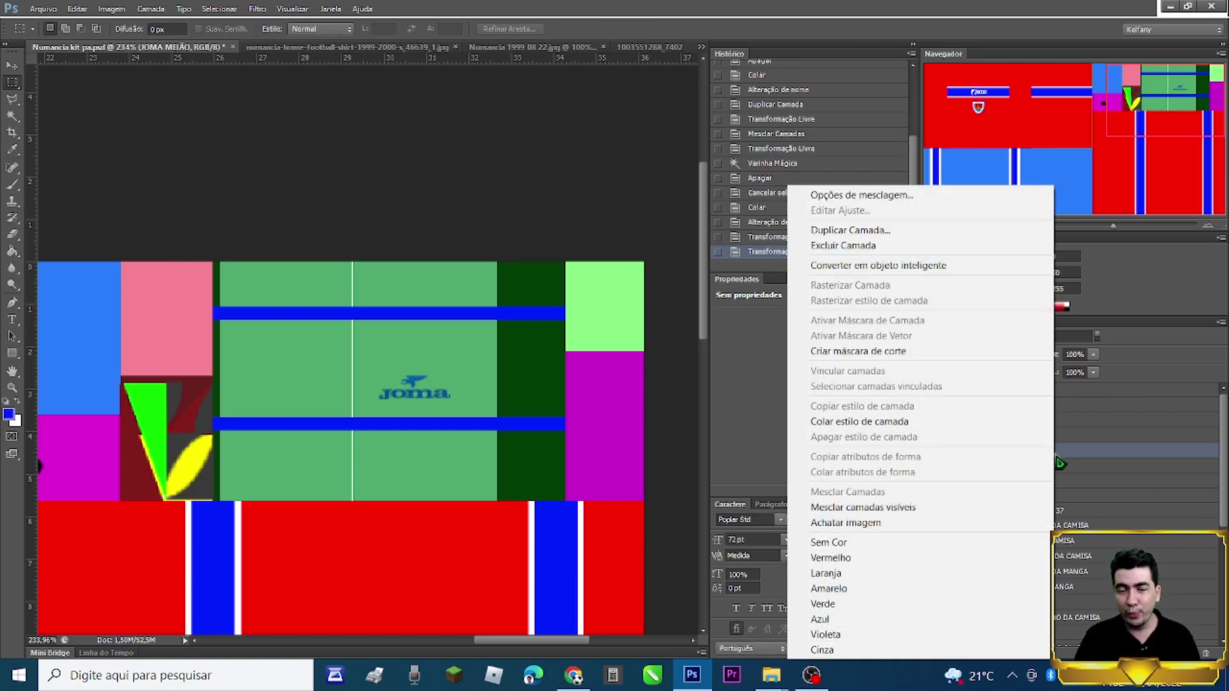
left_click(1085, 461)
right_click(1085, 458)
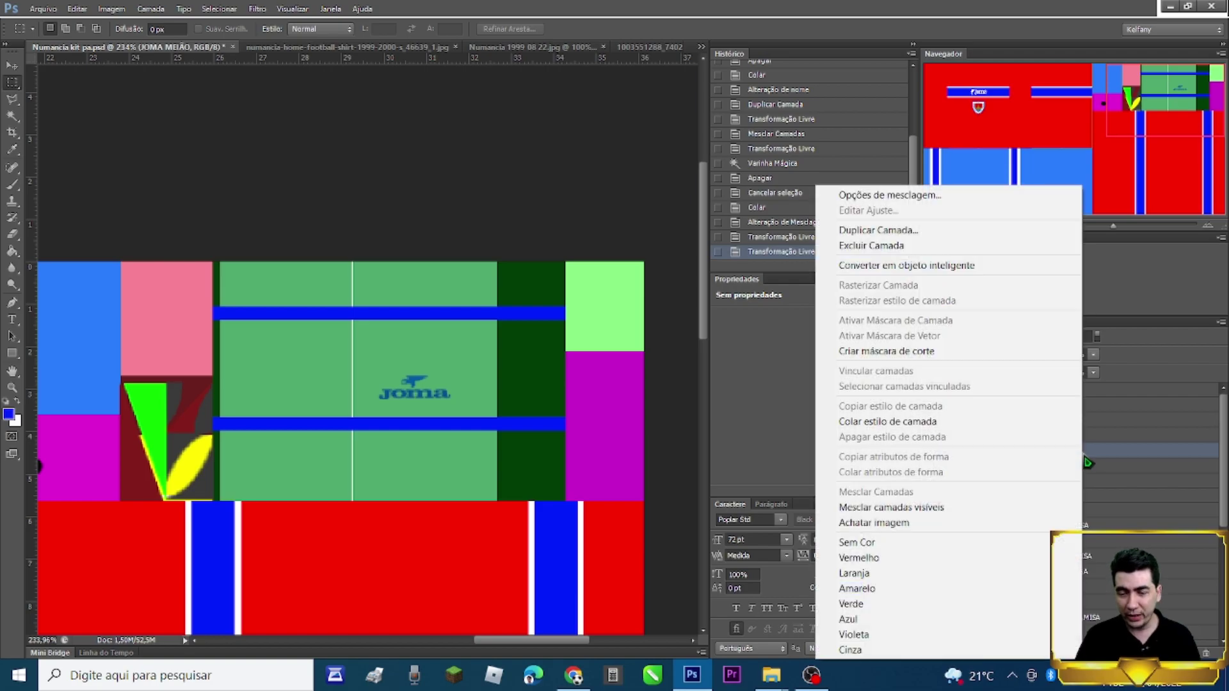
left_click(859, 231)
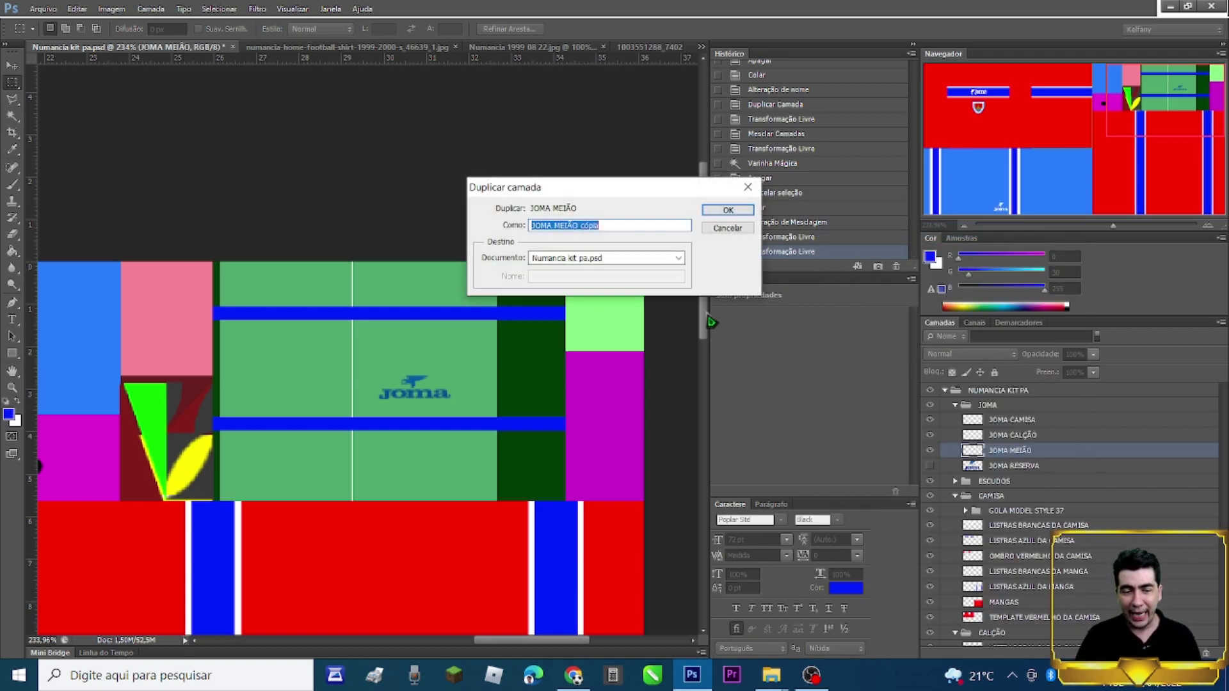
left_click(741, 210)
double_click(1033, 455)
key("BackSpace")
key("BackSpace")
key("BackSpace")
key("BackSpace")
key("BackSpace")
key("BackSpace")
key("Return")
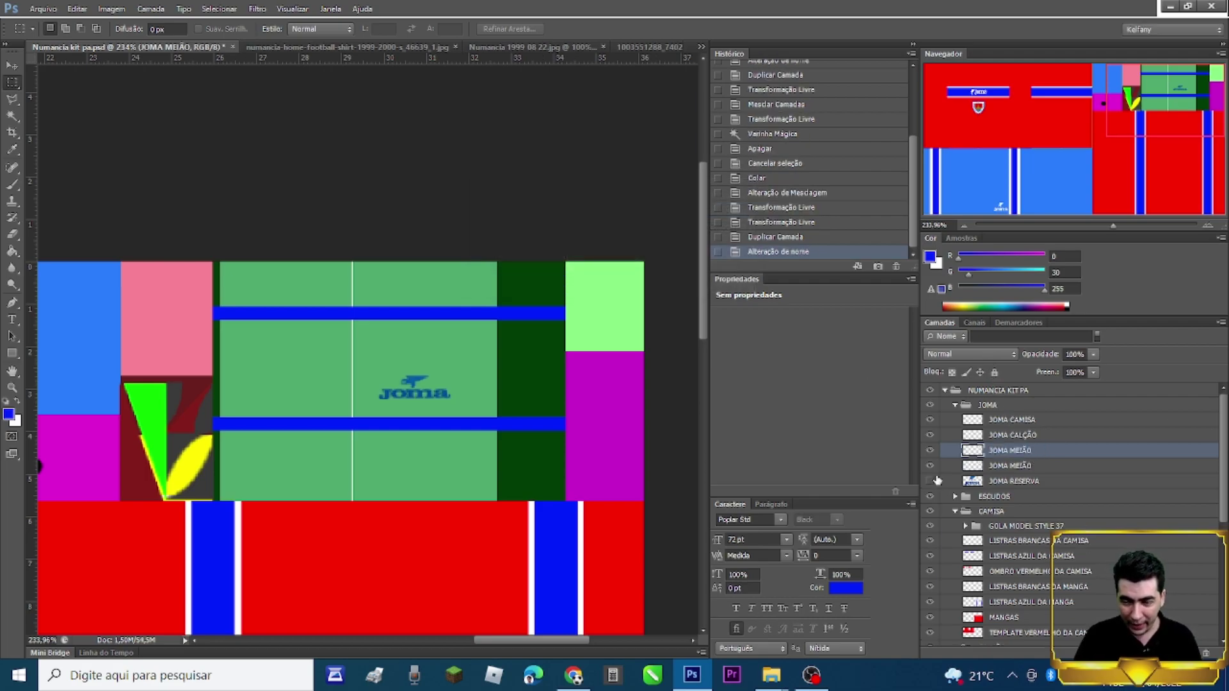
Move the upper JOMA MEIÃO copy horizontally to the other side of the sock's centre guide, at about X 789 px, and apply the transformation
left_click(1018, 464)
left_click(1007, 454)
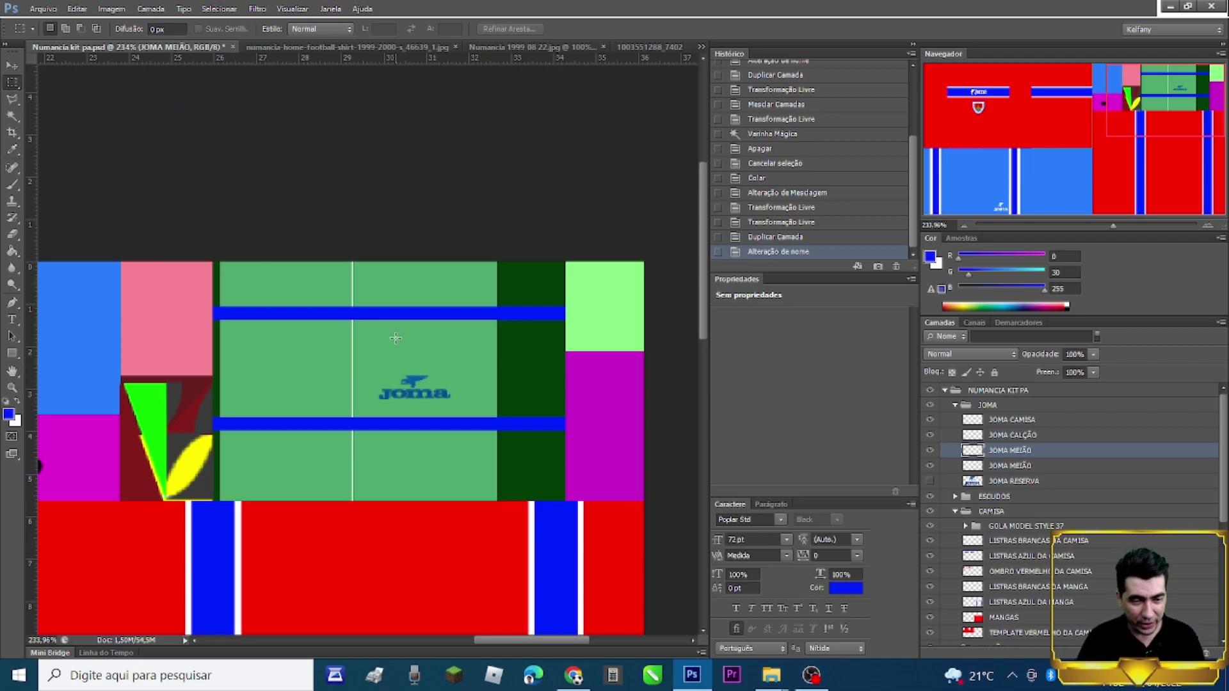
right_click(411, 354)
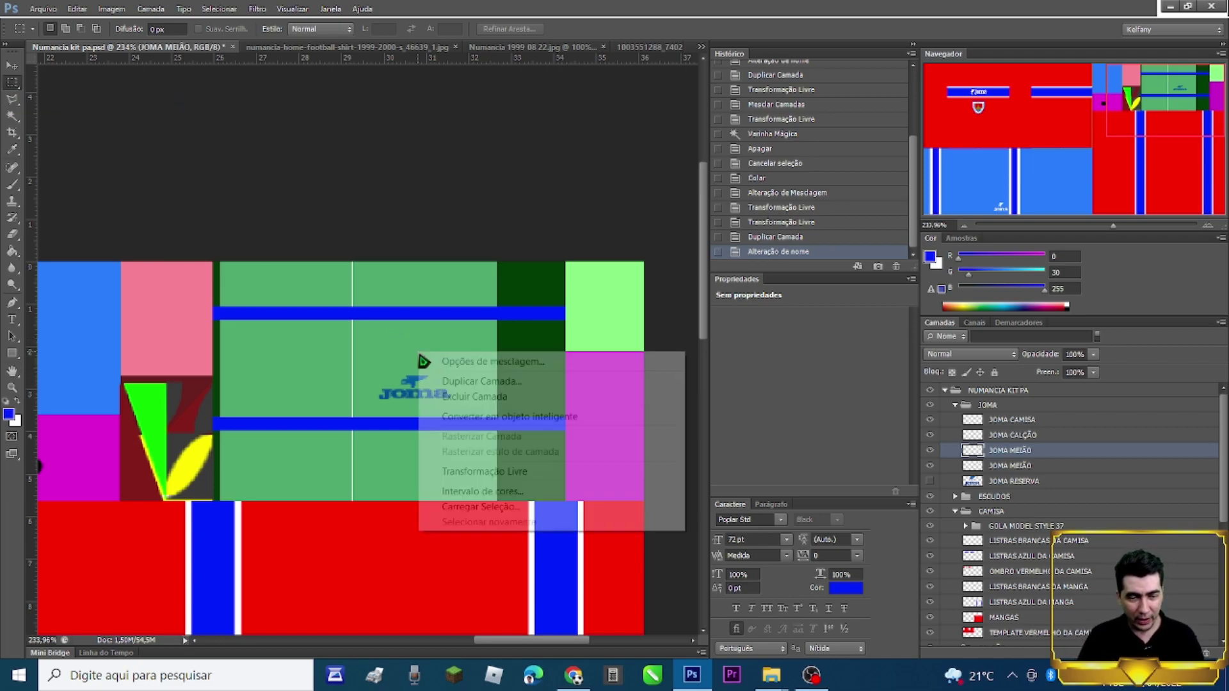
left_click(493, 471)
key("Left")
key("Left")
key("Left")
key("Left")
key("Left")
key("Left")
key("Left")
key("Left")
key("Left")
key("Left")
key("Left")
key("Left")
key("Left")
key("Left")
key("Left")
key("Left")
key("Left")
key("Left")
key("Left")
key("Left")
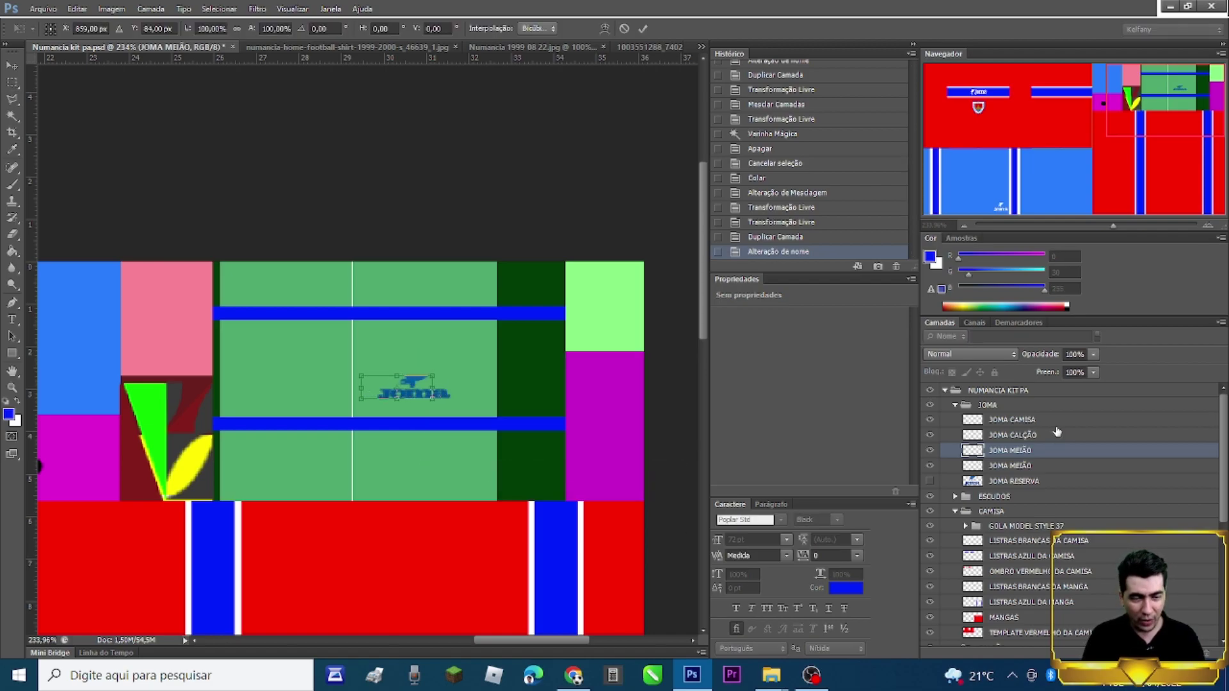
key("Left")
key("Left")
key("Left")
key("Left")
key("Left")
key("Left")
key("Left")
key("Left")
key("Left")
key("Left")
key("Left")
key("Left")
key("Left")
key("Left")
key("Left")
key("Left")
key("Left")
key("Left")
key("Left")
key("Left")
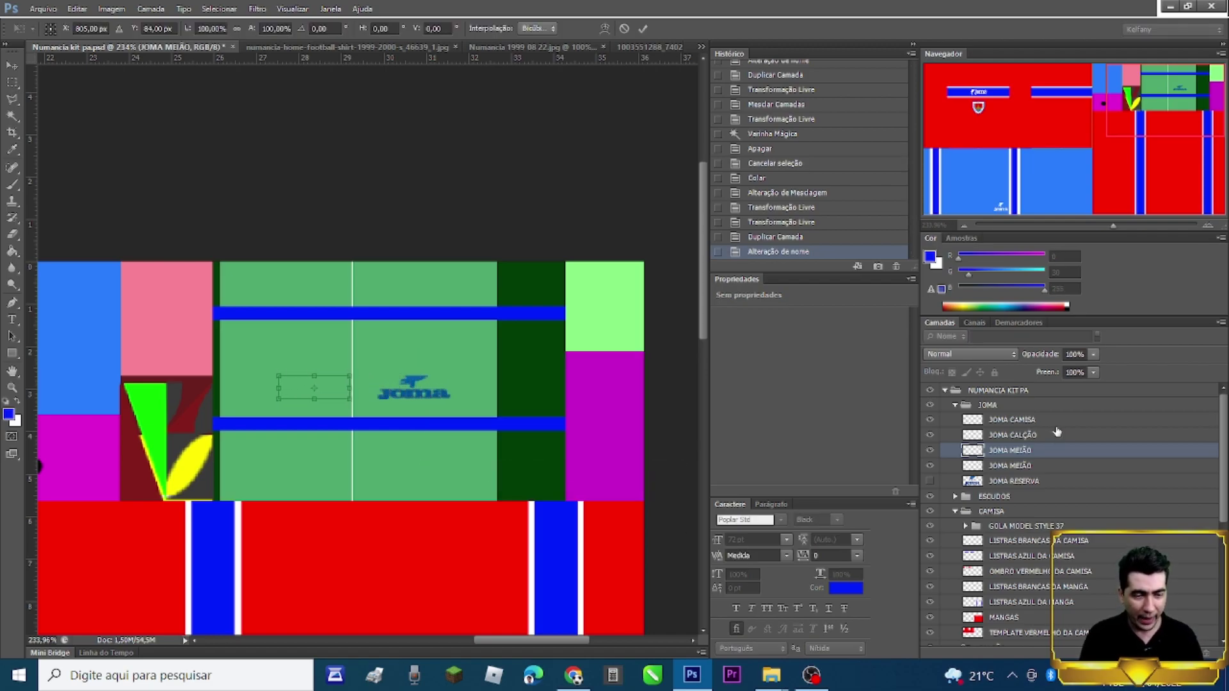
key("Left")
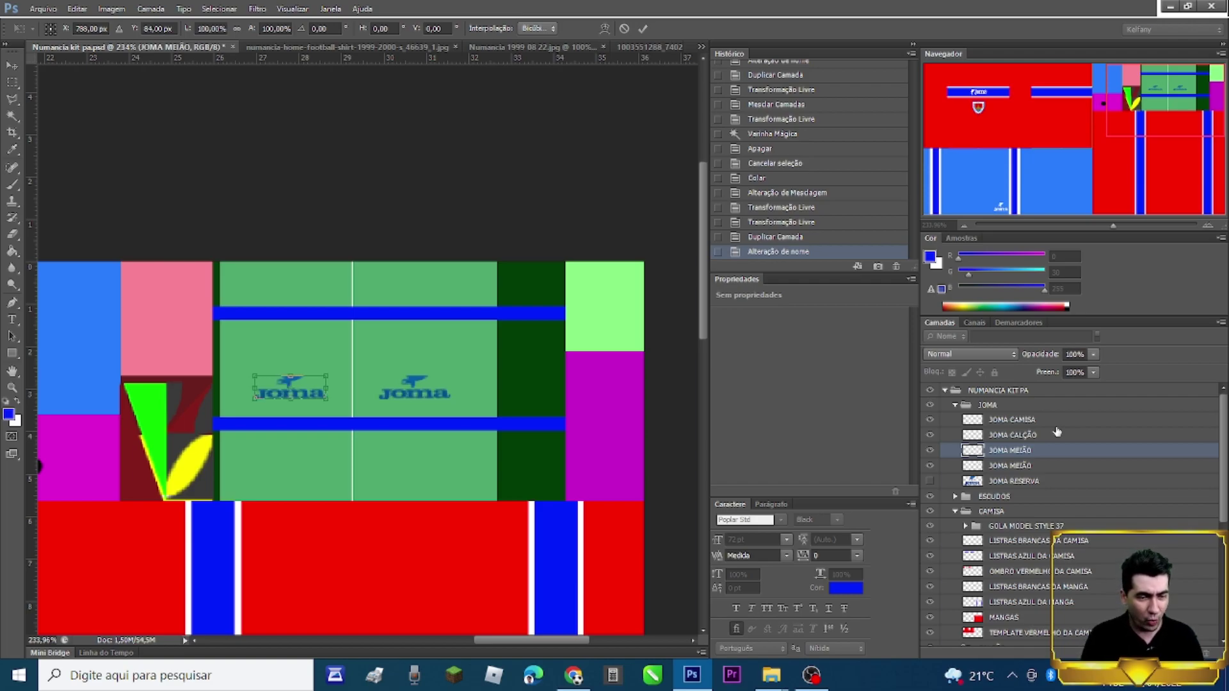
key("Return")
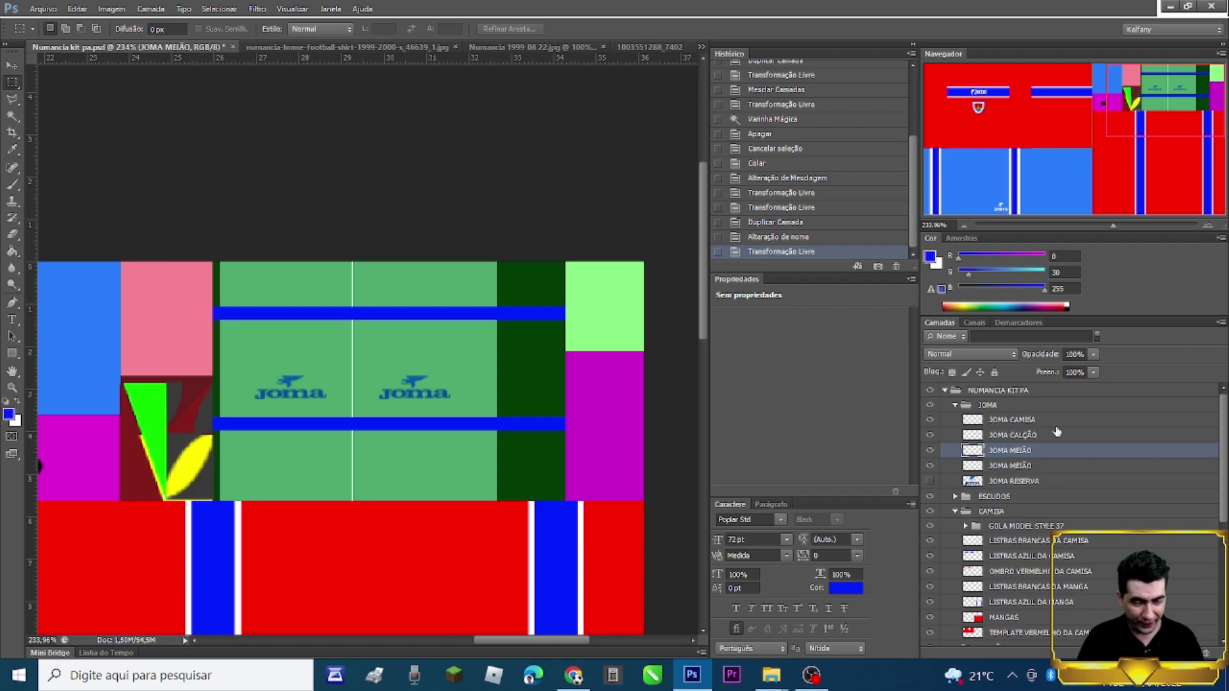
Switch to Chrome and examine the numancia 2000 image results for kit references, opening the 1999-2000 team photo and the related "75 años de fútbol" photo
key("alt+Tab")
key("alt+Tab")
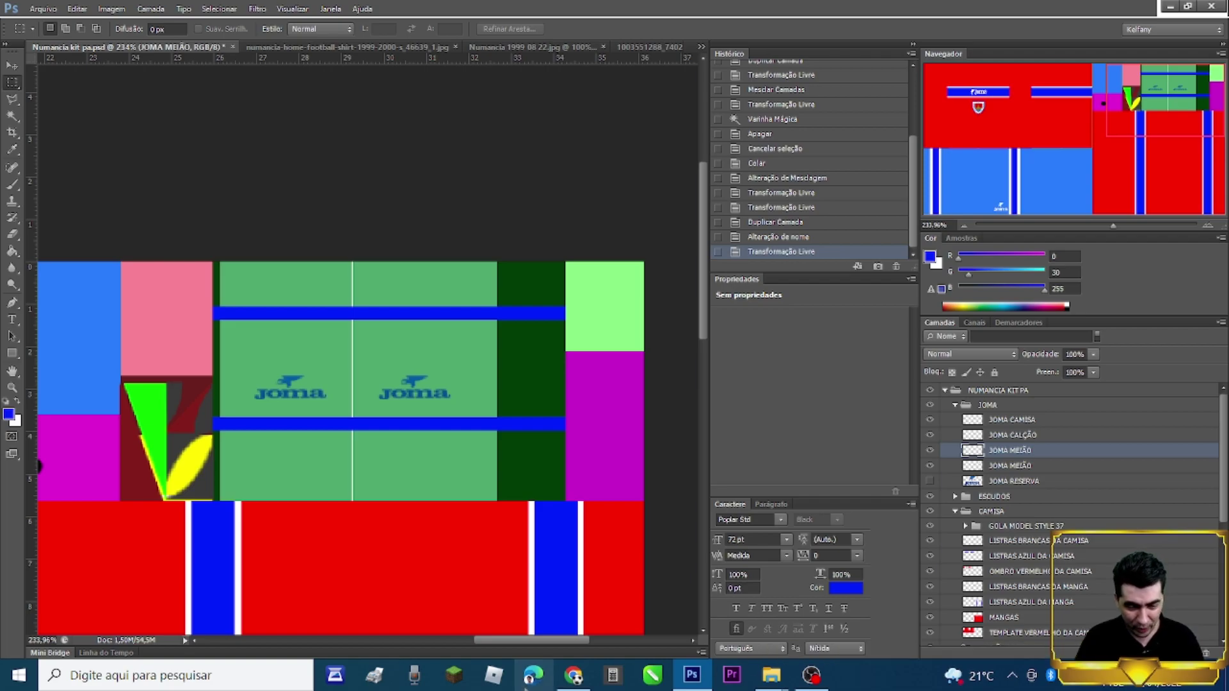
left_click(573, 675)
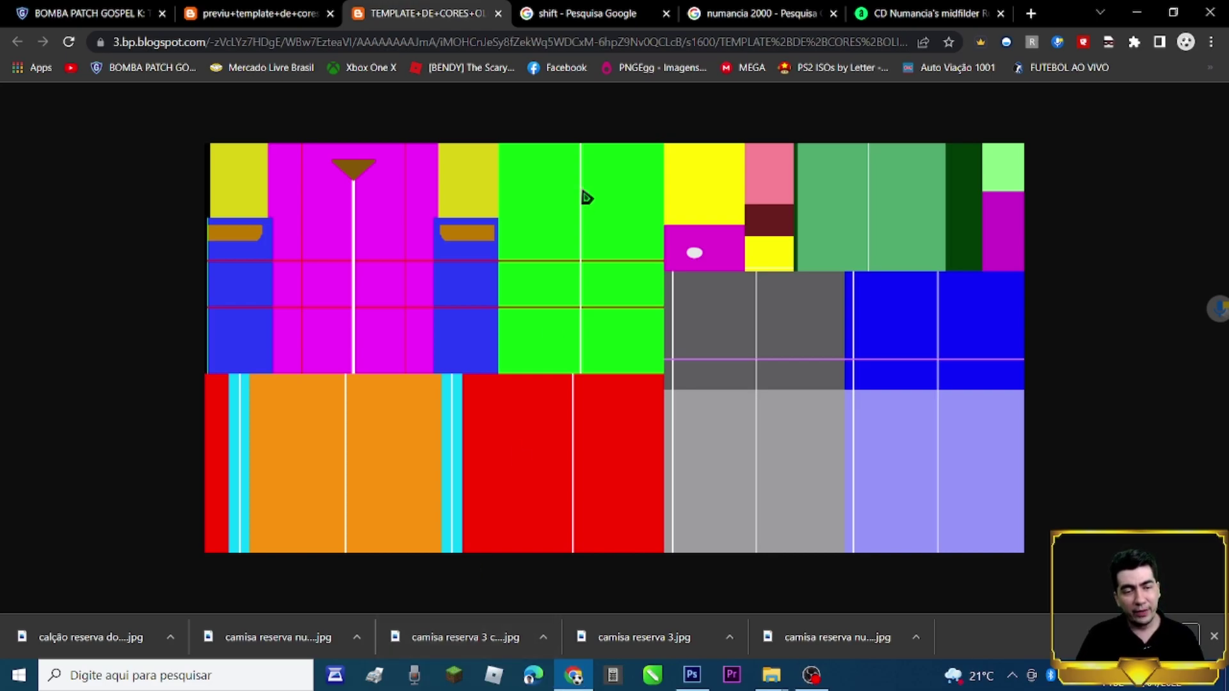
left_click(613, 10)
left_click(786, 13)
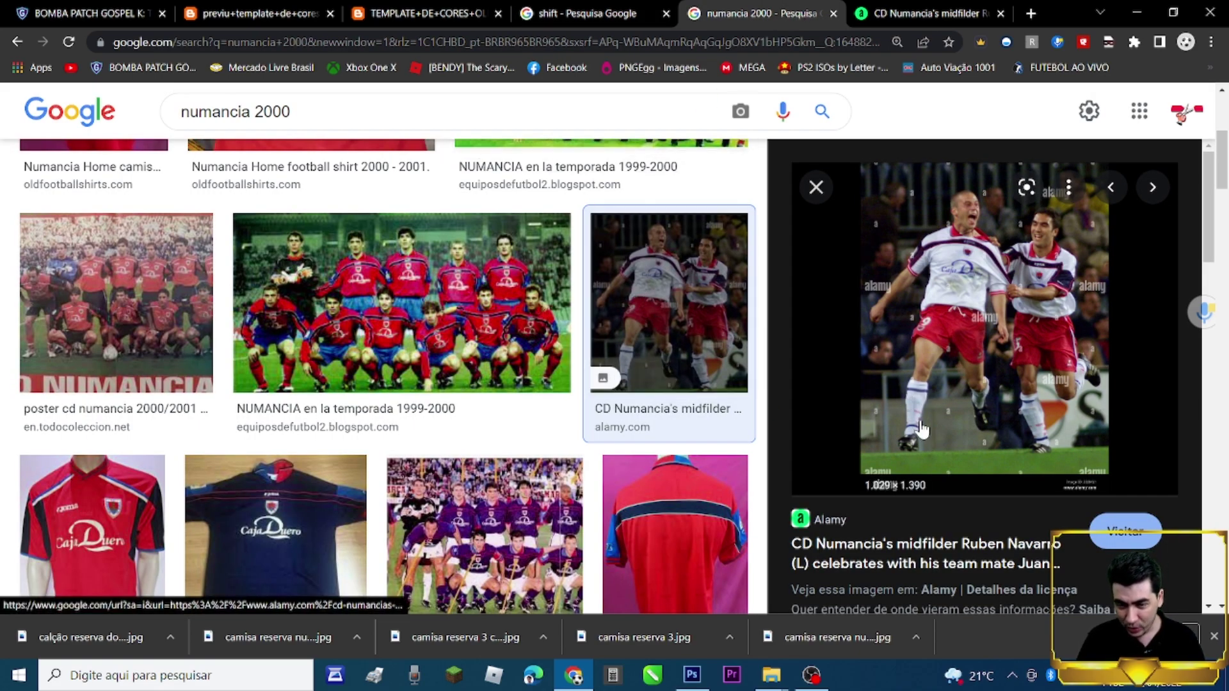
key("Left")
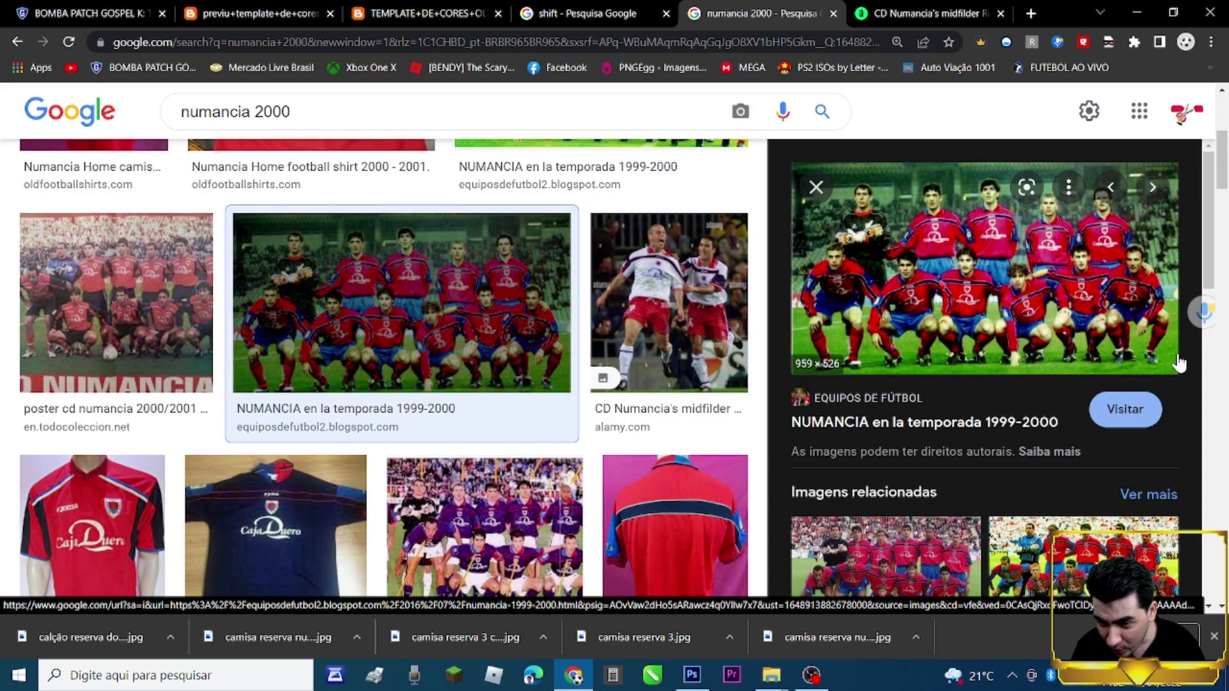
scroll(1038, 440, "down", 5)
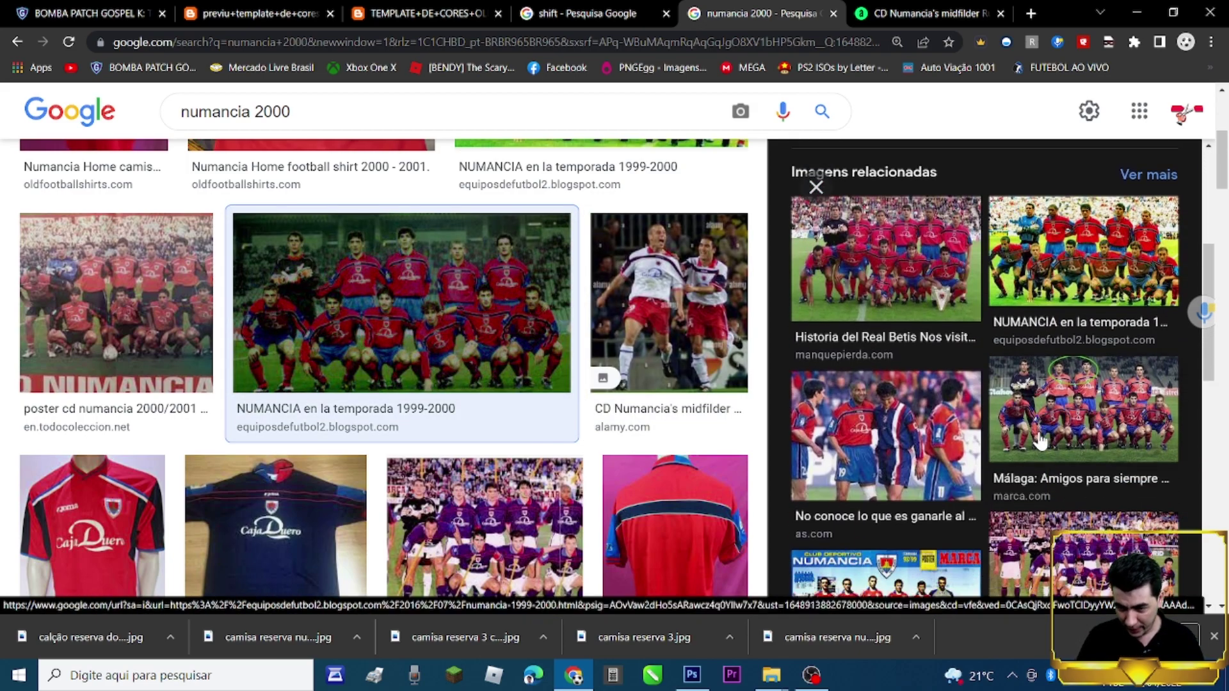
scroll(891, 314, "down", 3)
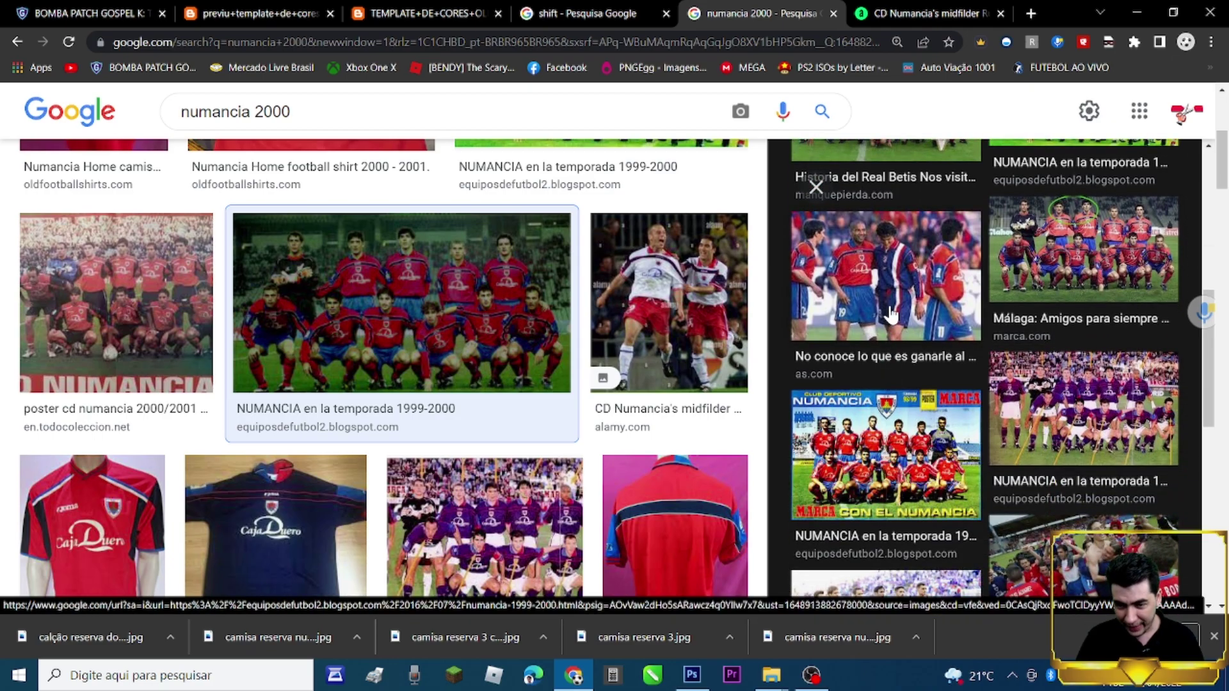
scroll(920, 420, "down", 2)
scroll(920, 419, "down", 2)
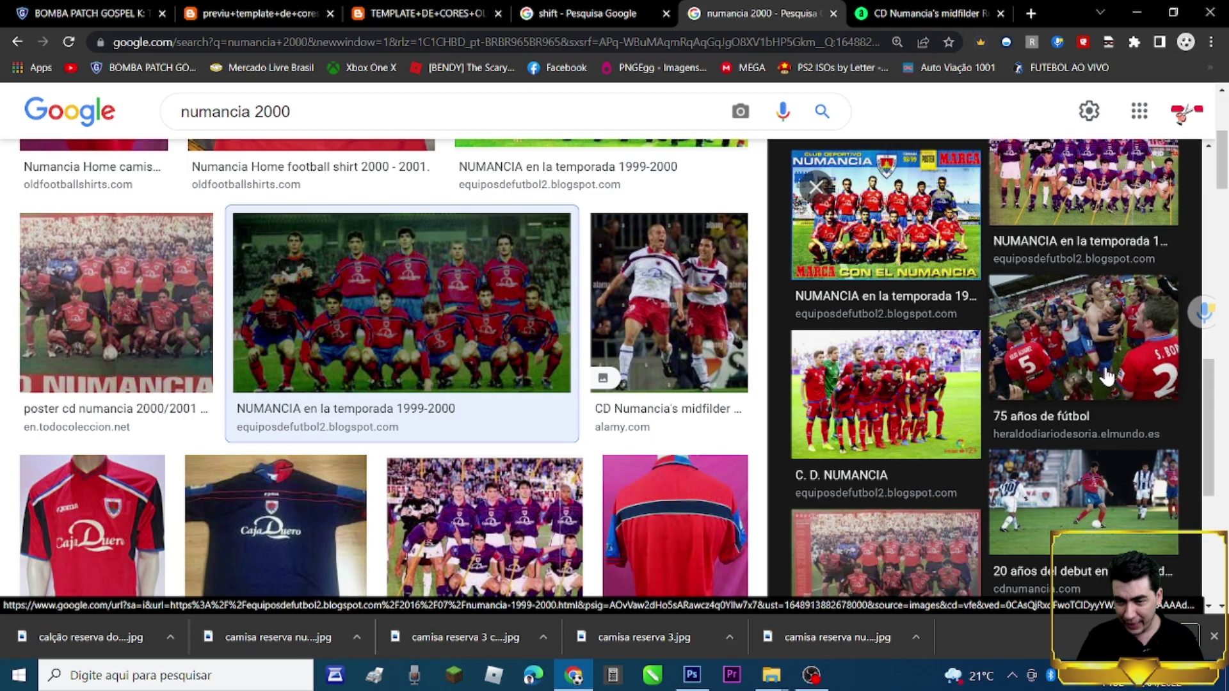
left_click(1107, 378)
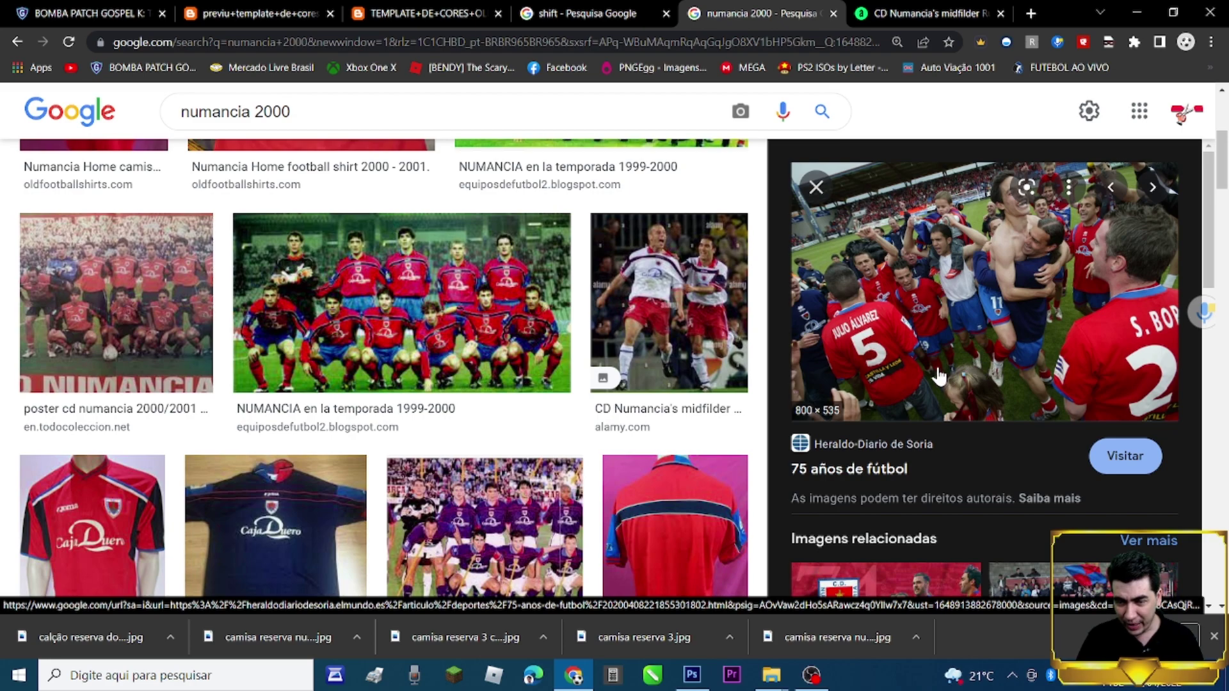
Examine images related to the Numancia photos, opening the 1999-2000 team photo and Marca's "Málaga: Amigos para siempre desde Soria" photo
scroll(938, 373, "down", 5)
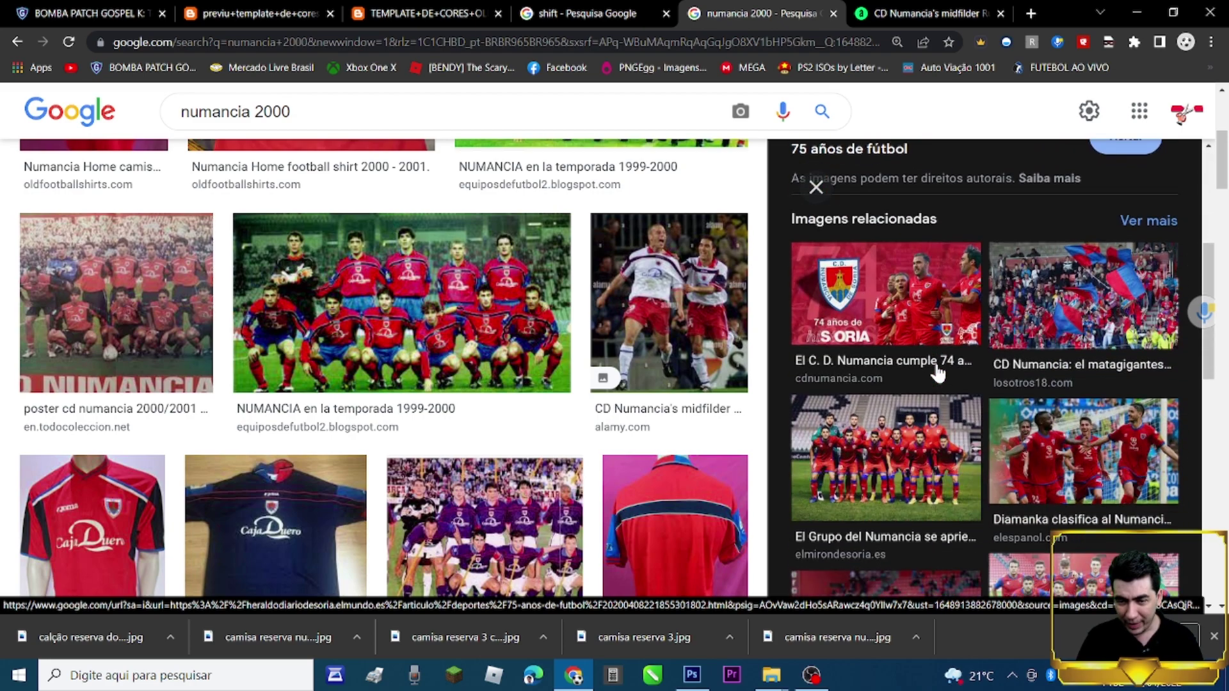
scroll(938, 373, "down", 3)
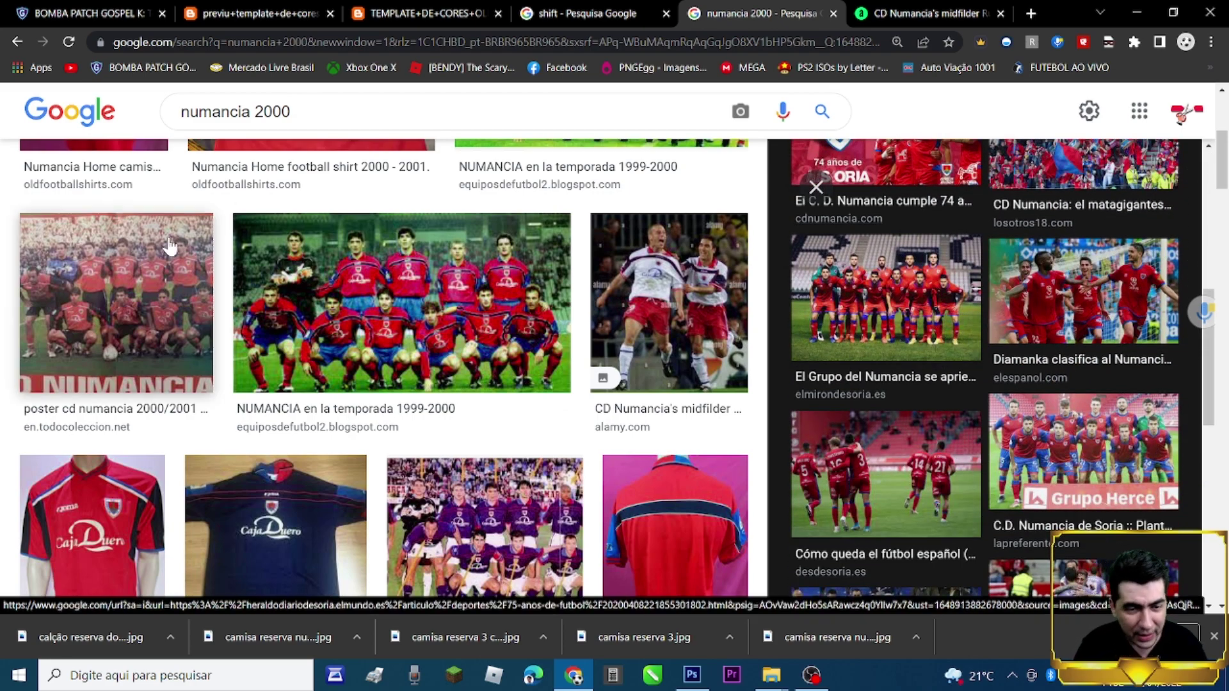
left_click(375, 358)
scroll(897, 384, "down", 4)
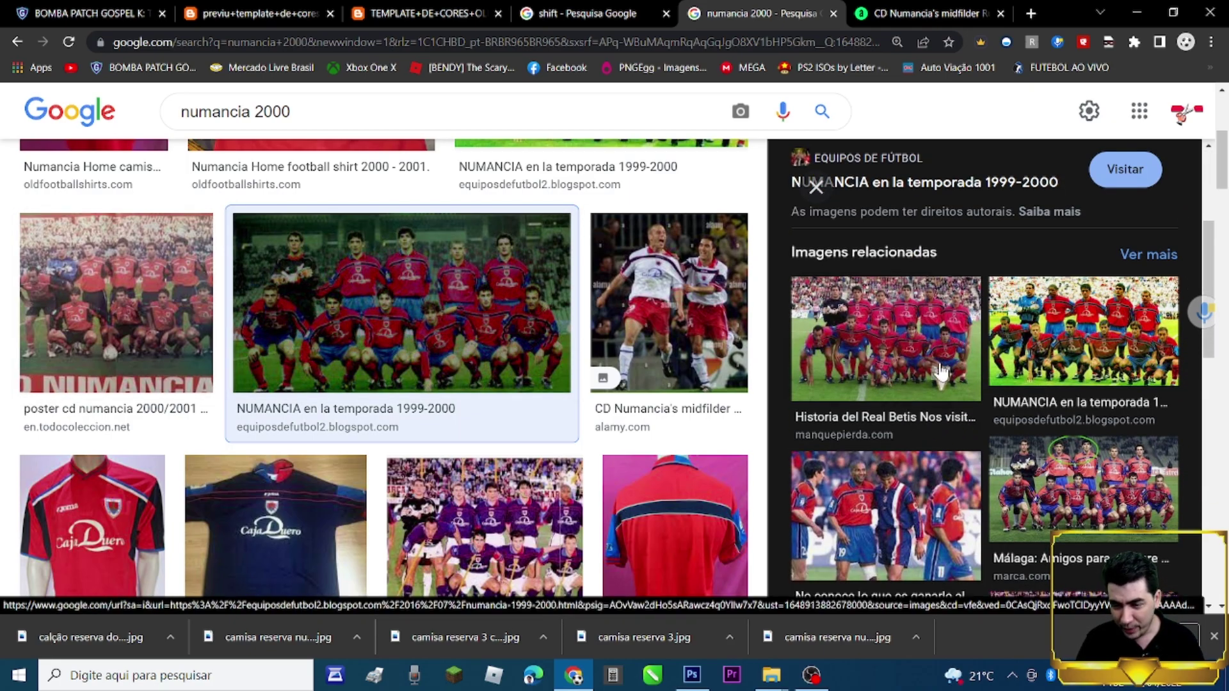
scroll(896, 384, "down", 6)
scroll(1084, 332, "up", 4)
left_click(1084, 333)
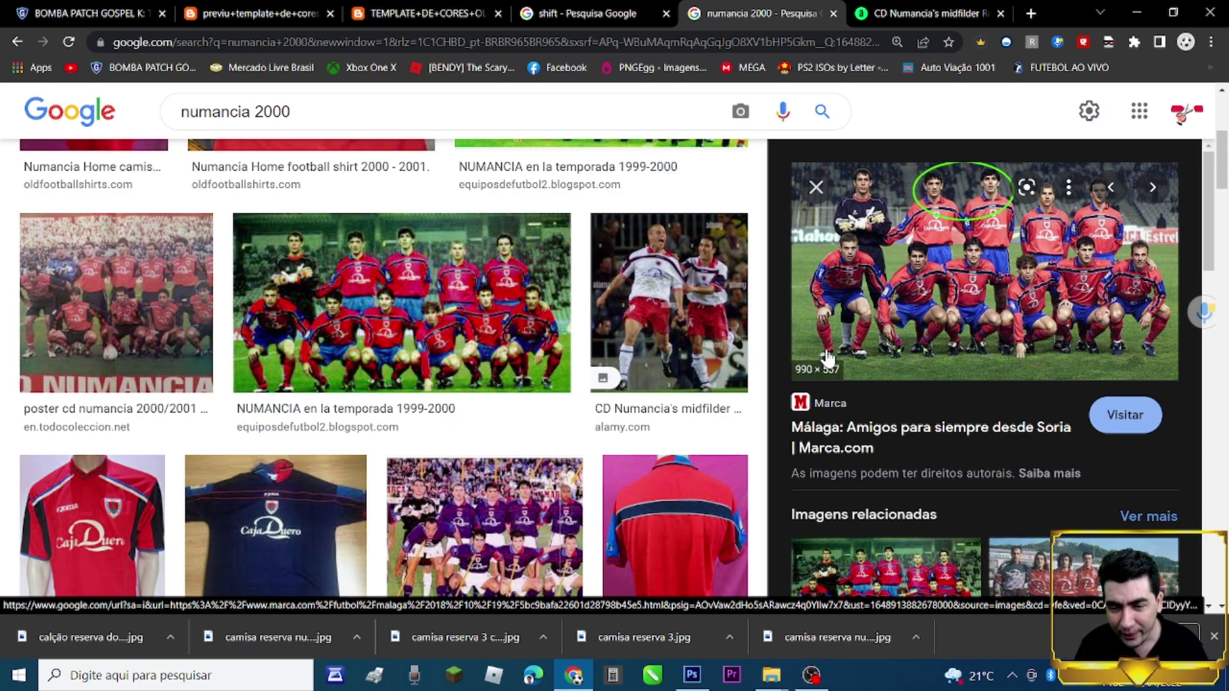
Switch back to Photoshop and merge the two JOMA MEIÃO layers into one
key("alt+Tab")
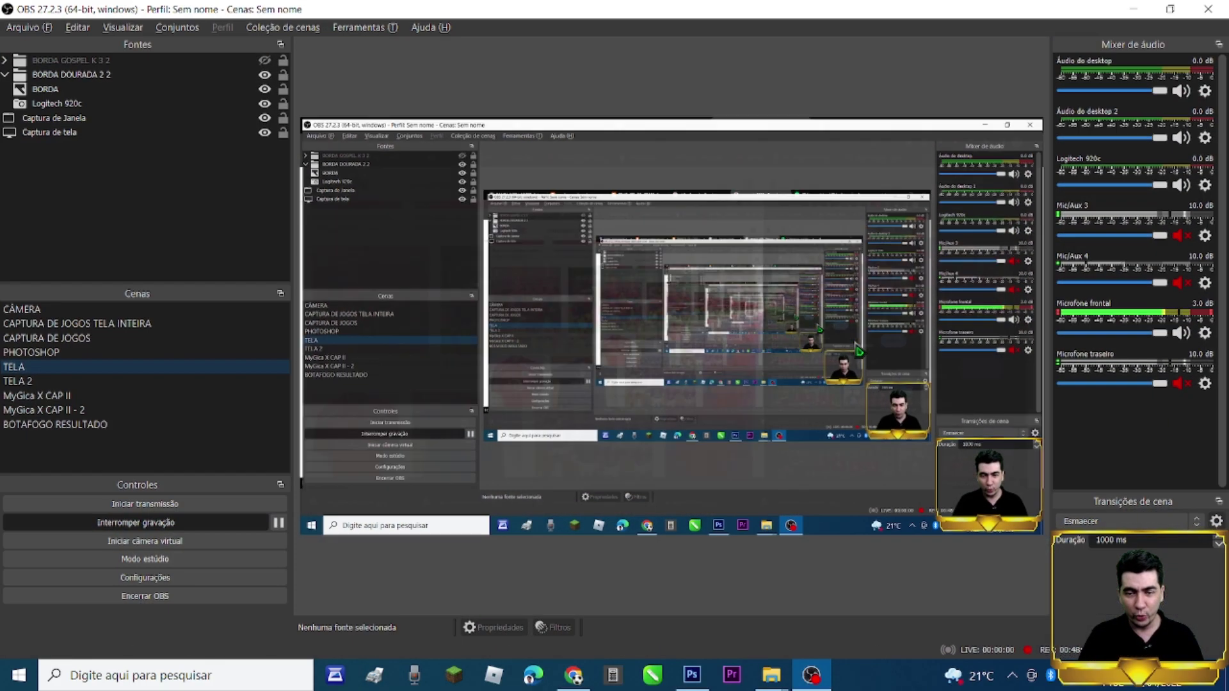
key("alt+Tab")
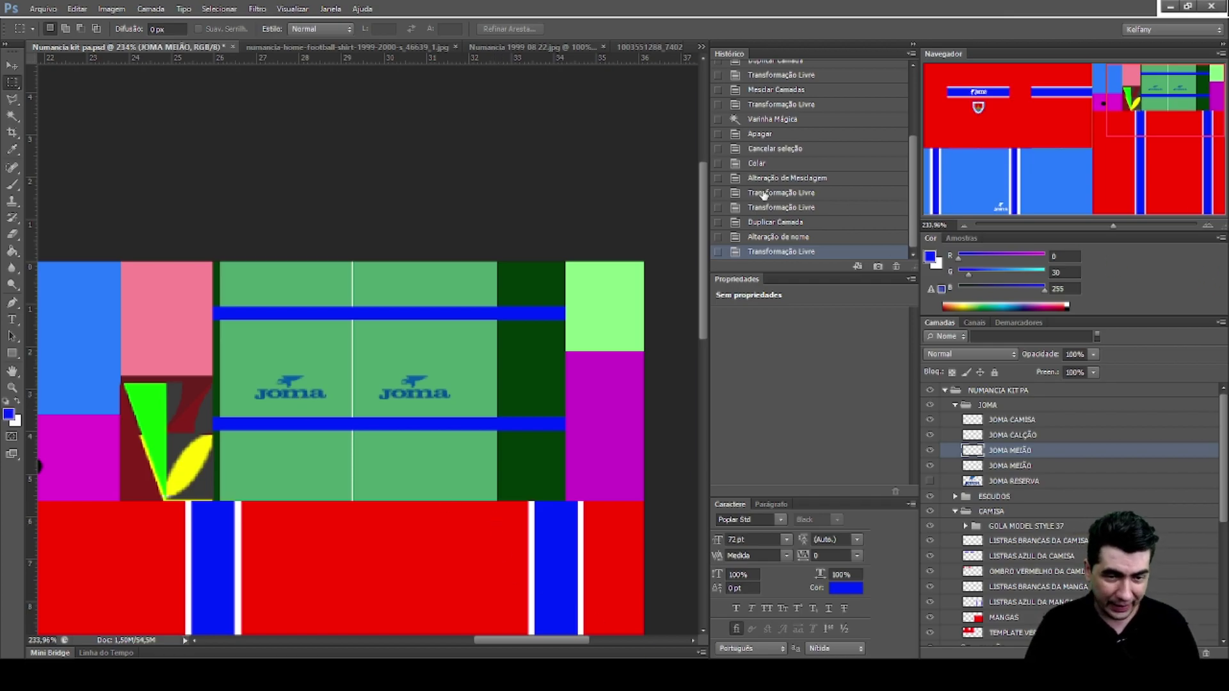
left_click(1053, 467)
left_click(1054, 451, "shift")
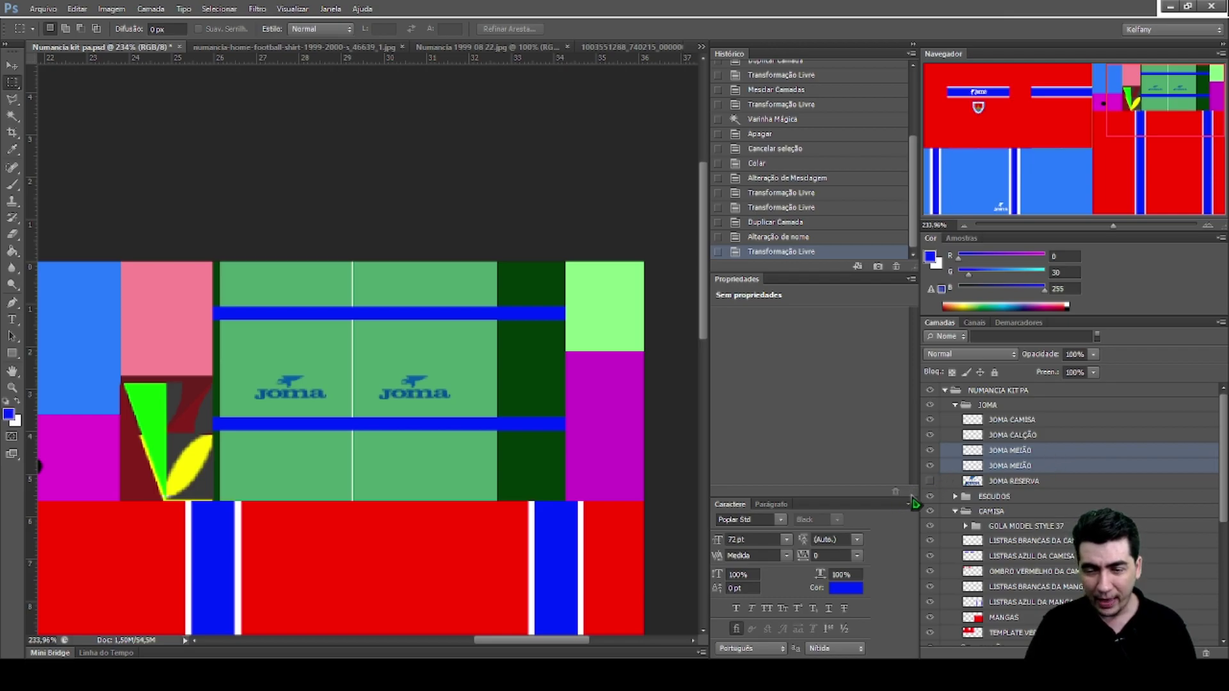
left_click(1079, 456)
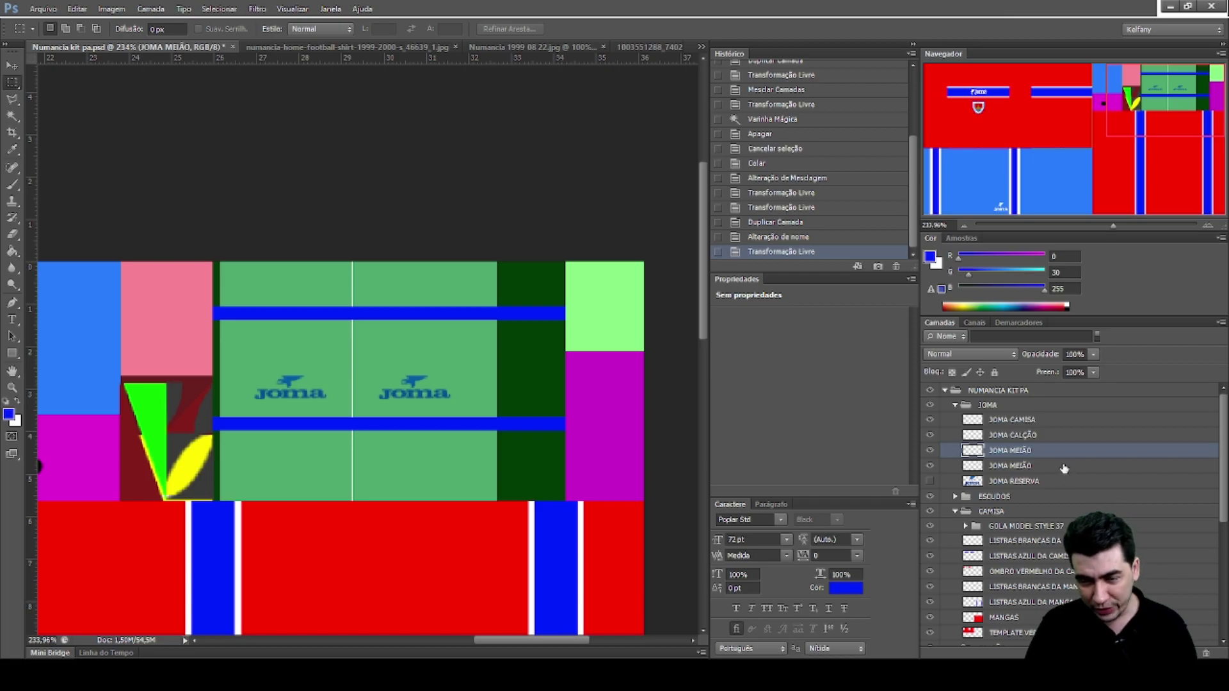
left_click(1063, 468, "shift")
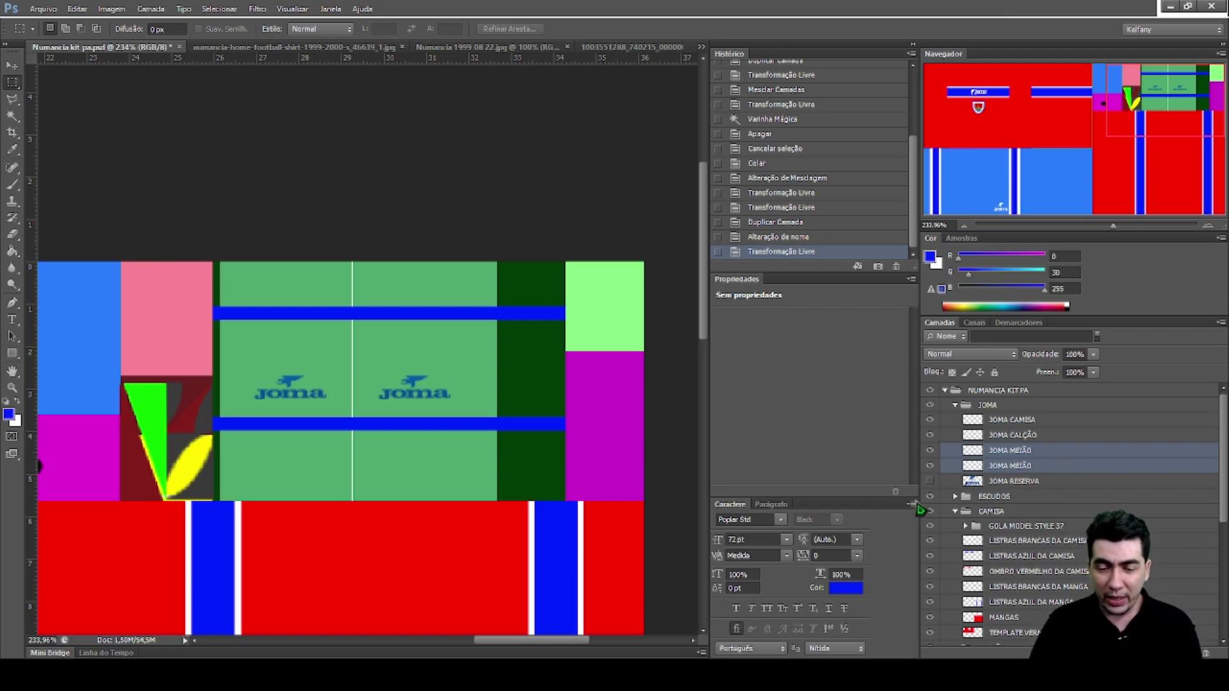
key("ctrl+e")
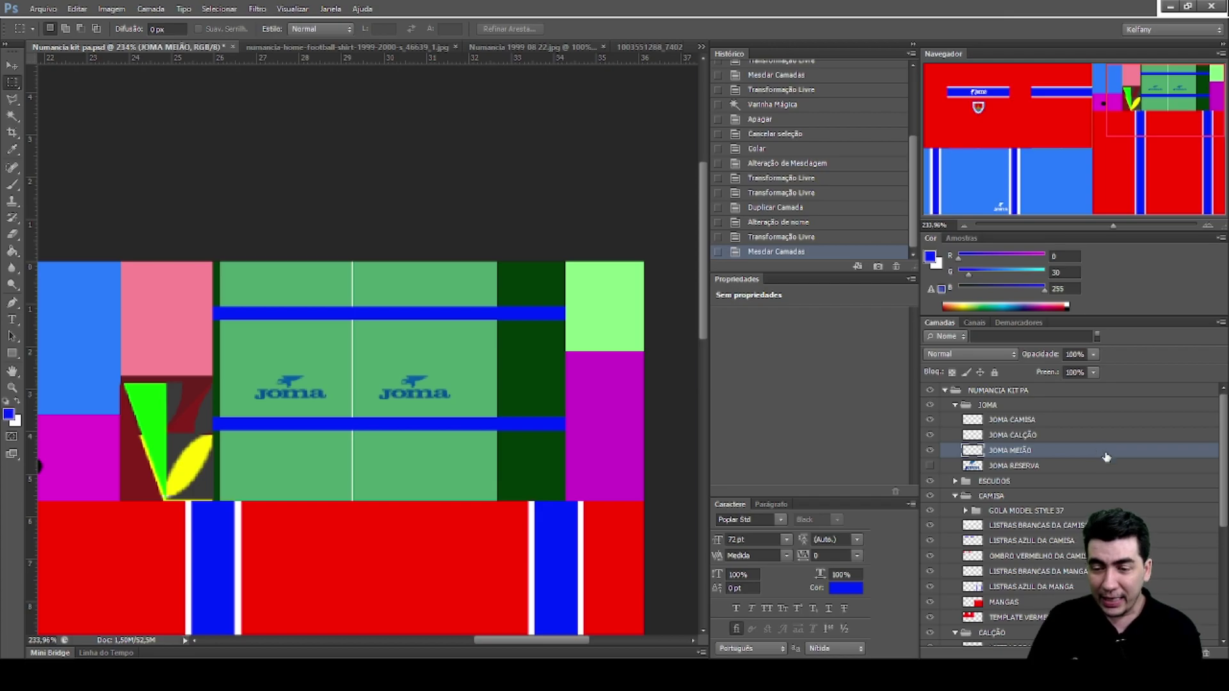
Recolour the merged JOMA MEIÃO sock logos white with a Color Overlay and rasterize the layer style
key("h")
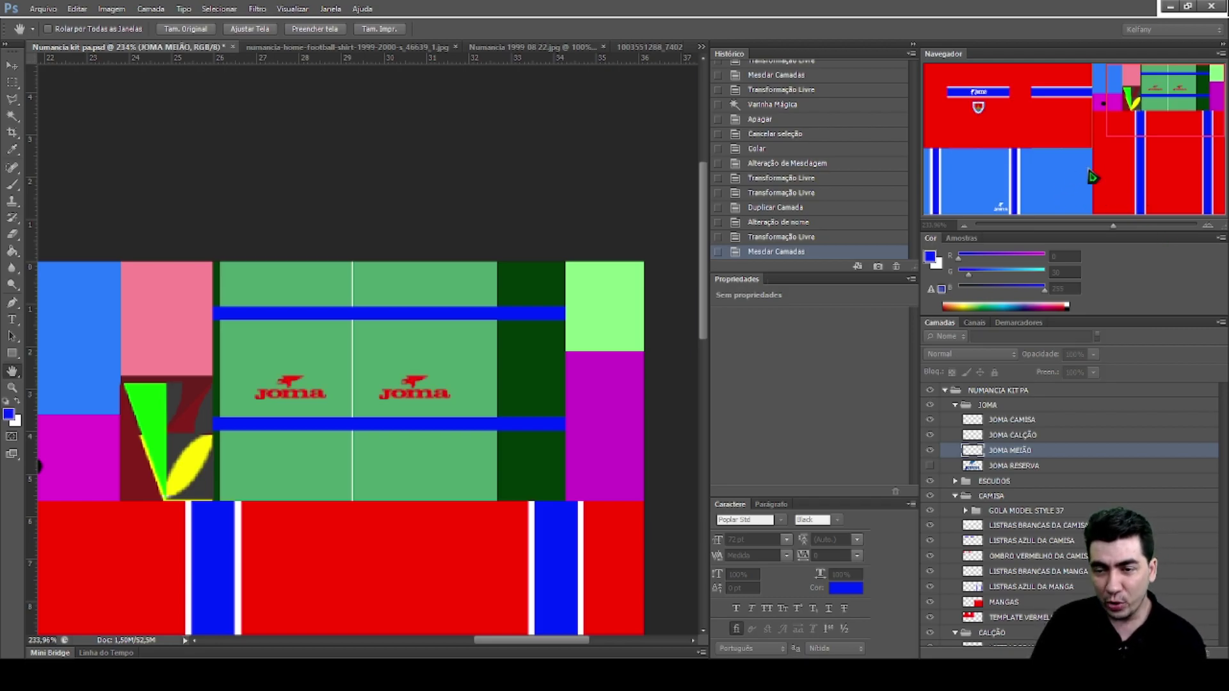
key("i")
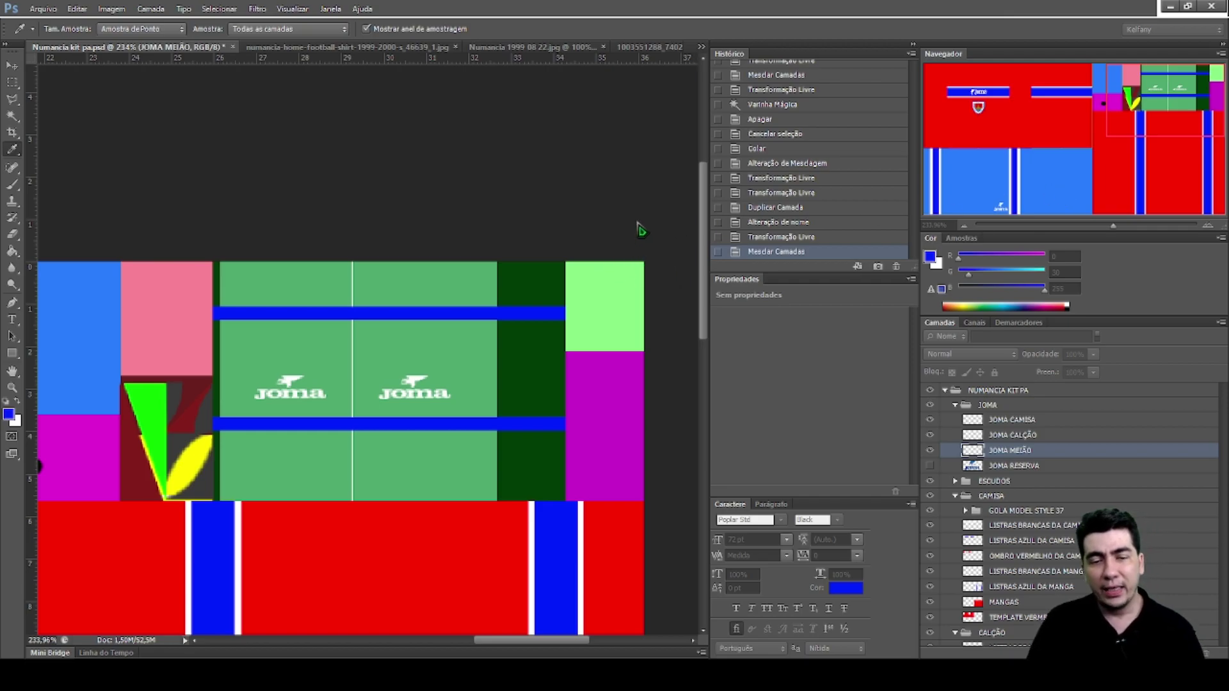
key("h")
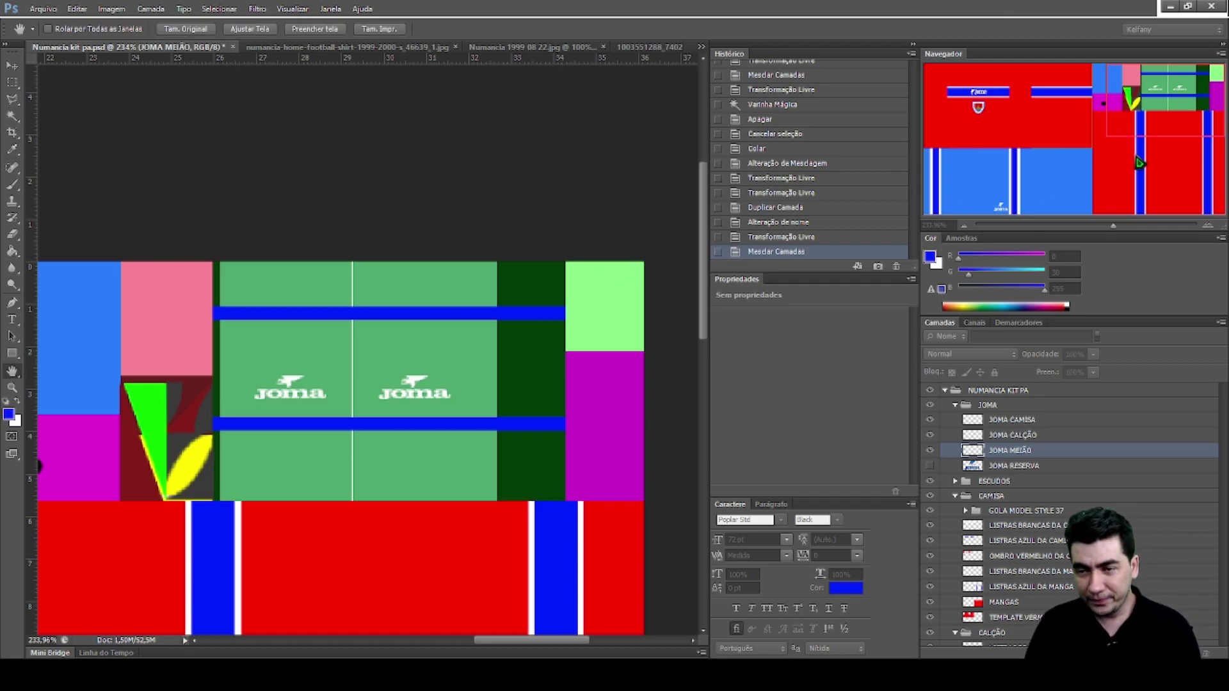
key("Return")
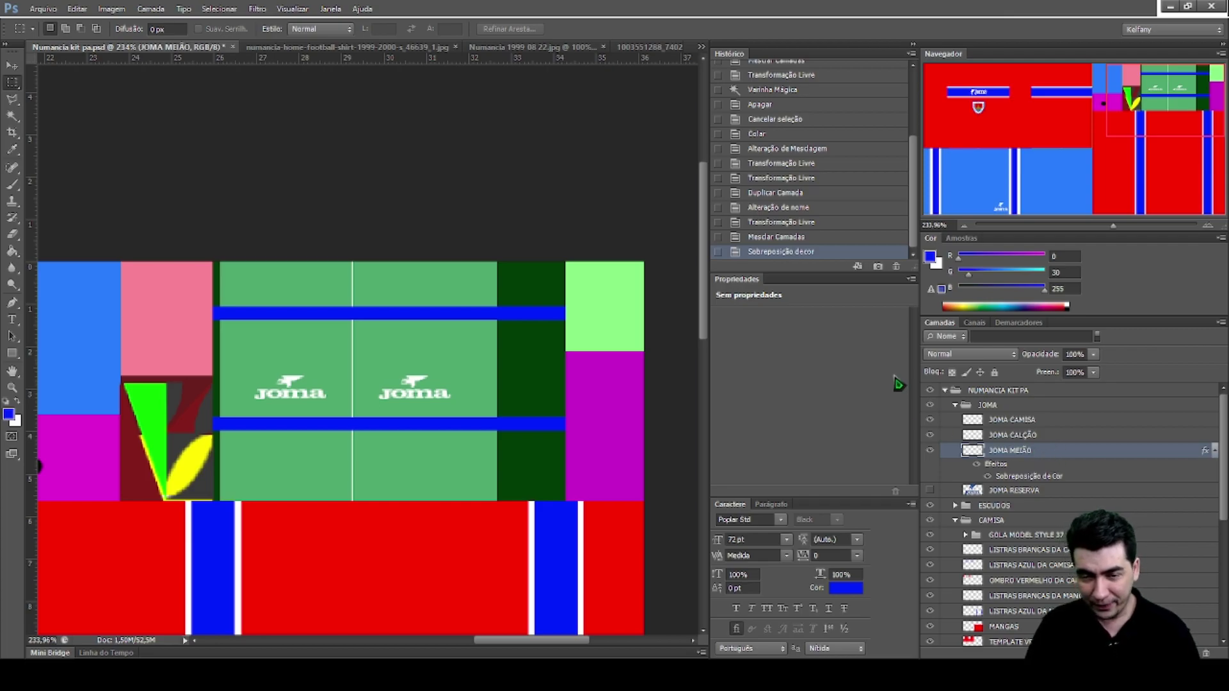
key("ctrl+alt+shift+r")
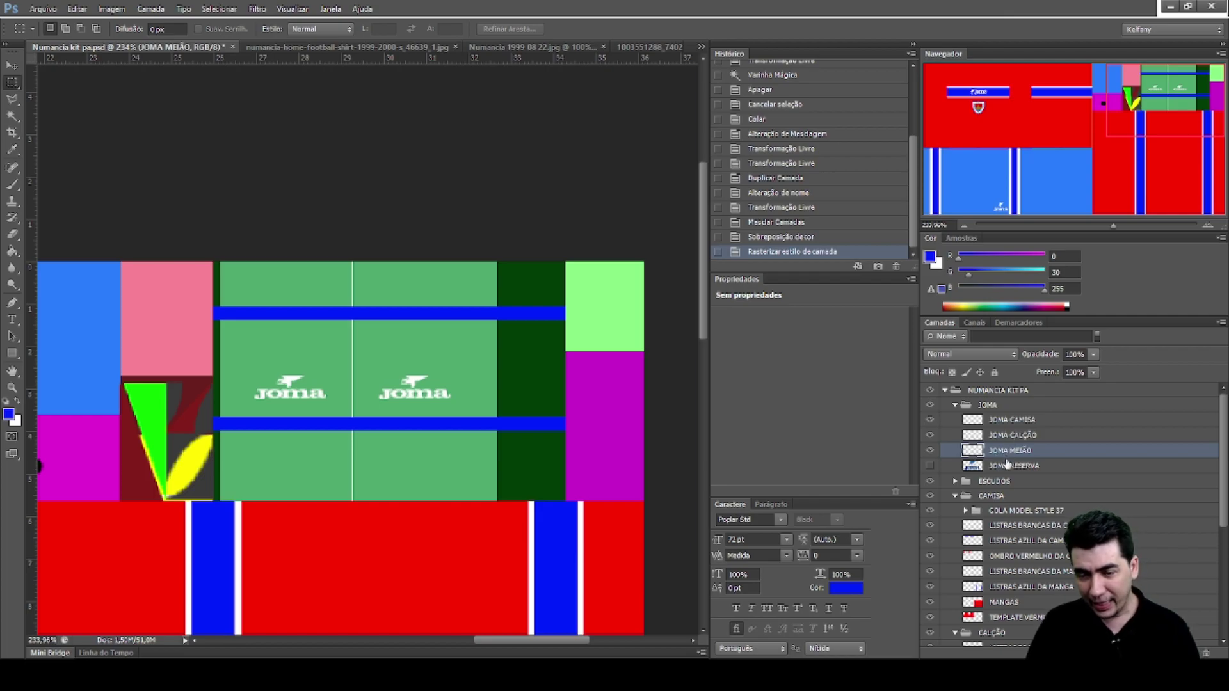
Make the TEMPLATE MEIÃO layer visible and check the red socks' stripes and logos against the whole kit
scroll(1004, 510, "down", 4)
scroll(1003, 510, "down", 2)
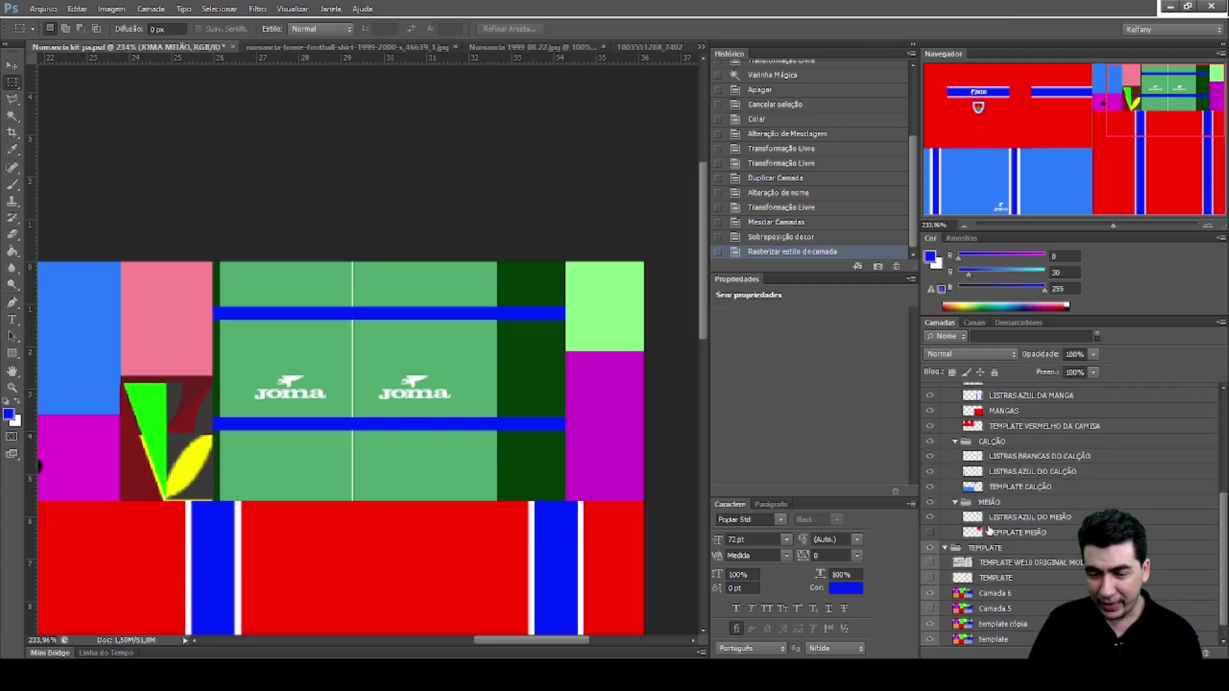
left_click(929, 533)
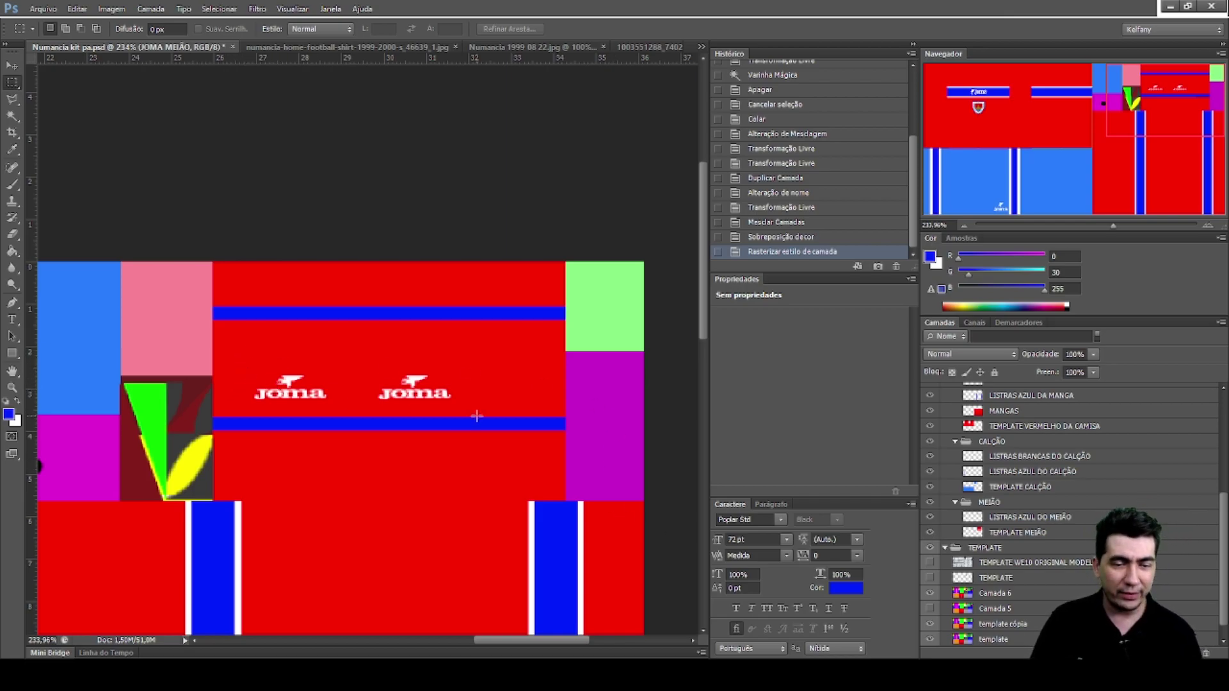
left_click_drag(547, 302, 556, 445)
key("ctrl+d")
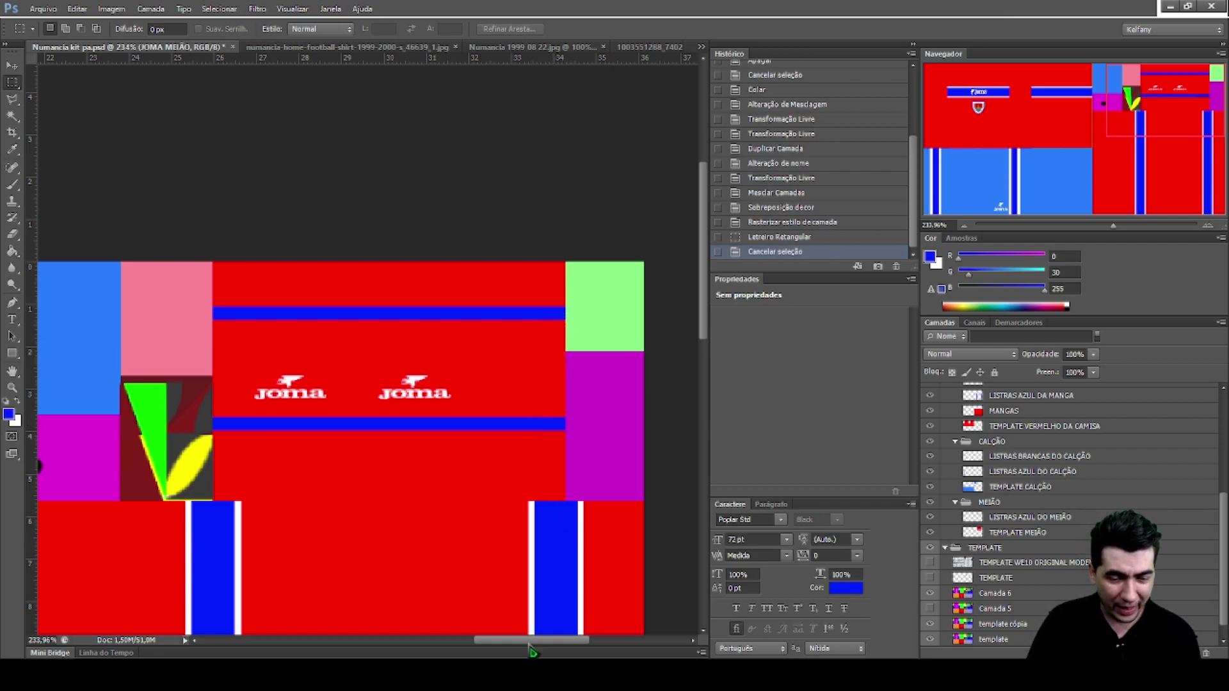
left_click_drag(530, 640, 480, 640)
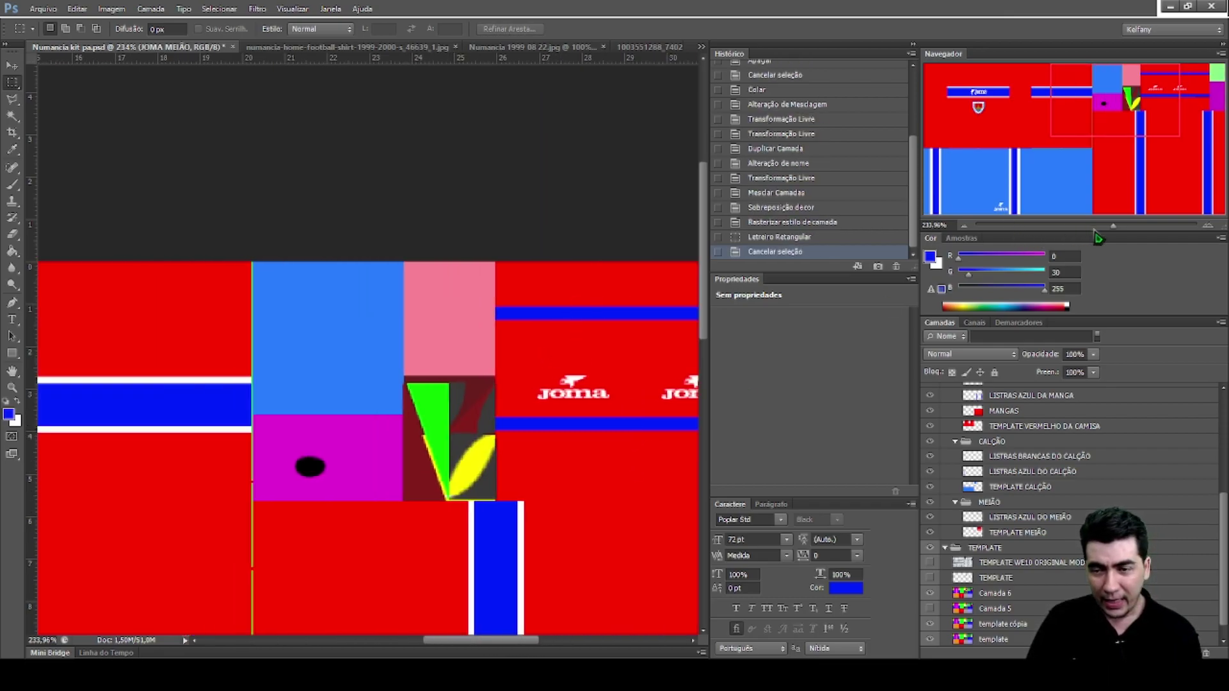
left_click_drag(1114, 233, 1088, 229)
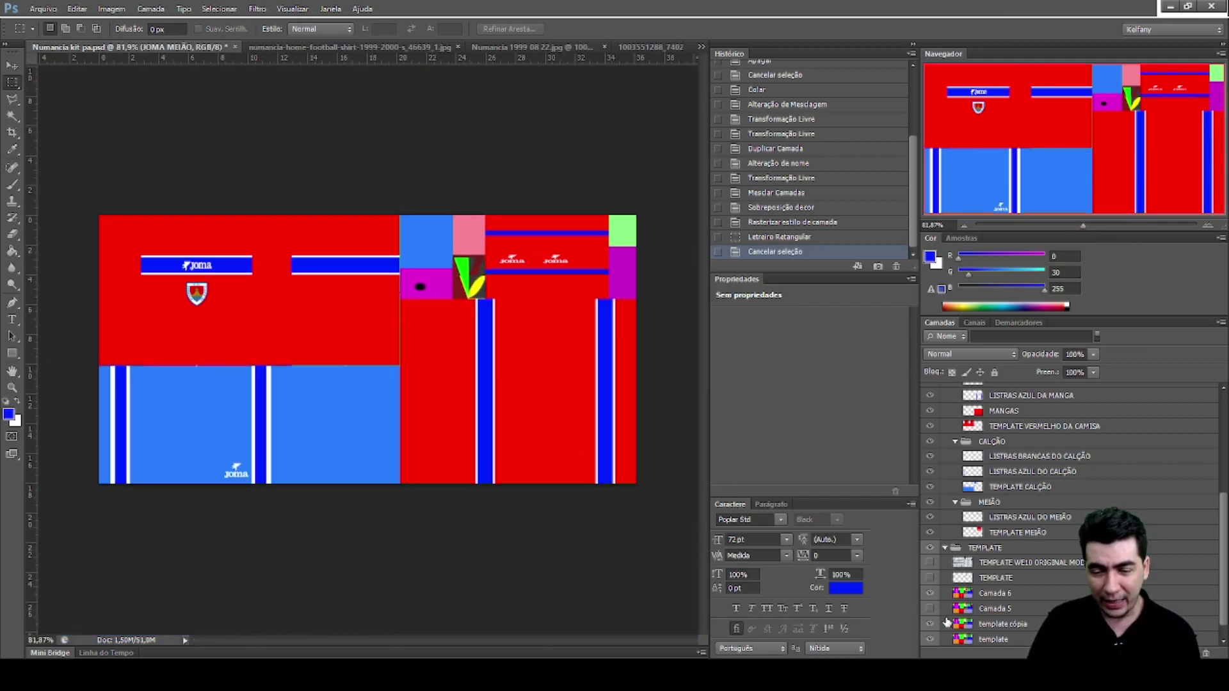
Hide the template, template cópia and Camada 6 layers and show the TEMPLATE WE10 ORIGINAL layer in the TEMPLATE group
scroll(946, 617, "down", 1)
left_click(932, 638)
left_click(931, 622)
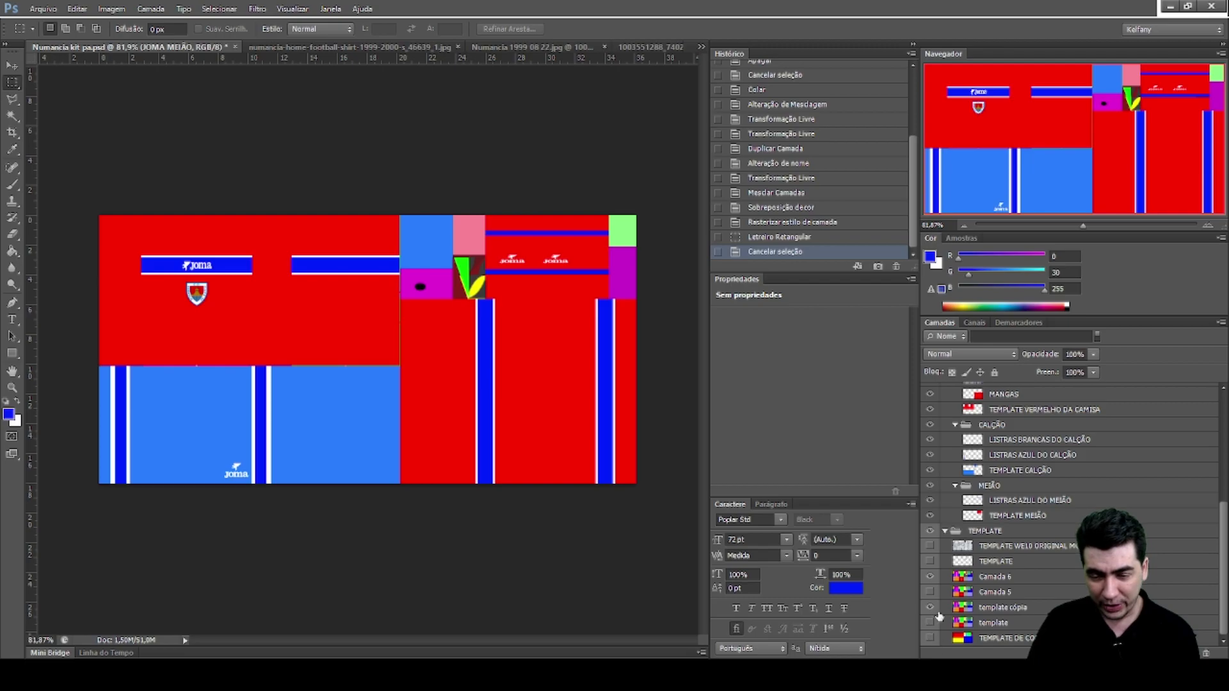
left_click(929, 548)
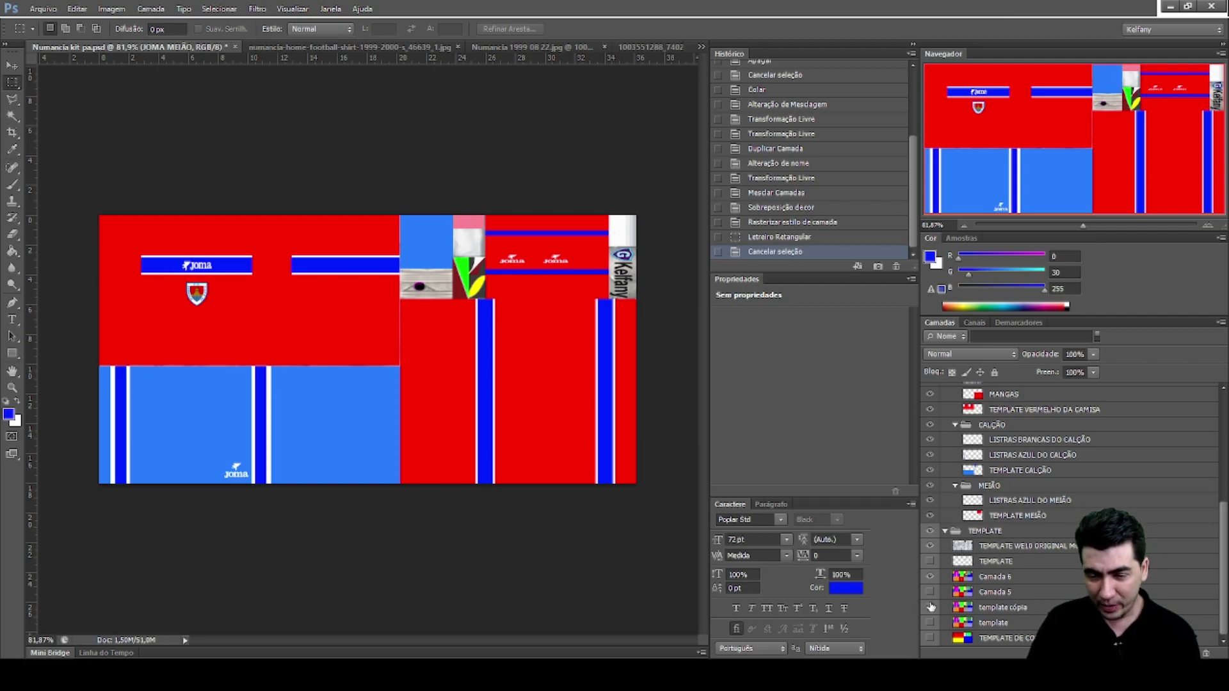
left_click(930, 576)
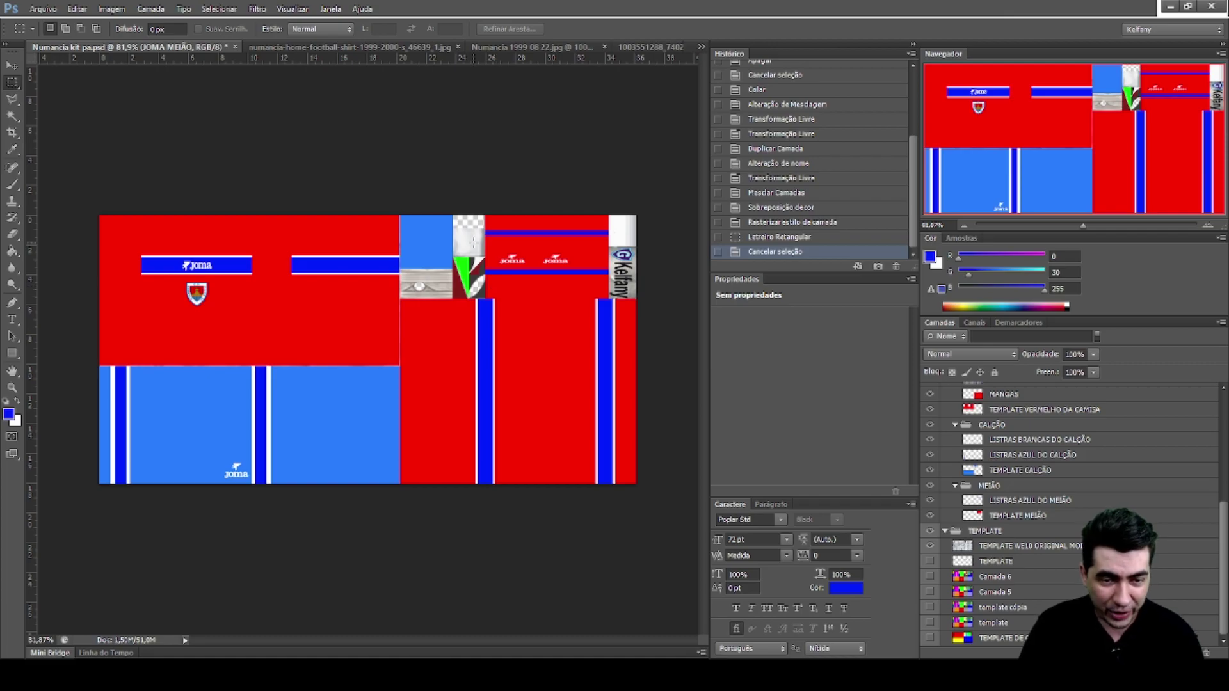
Duplicate the LISTRAS AZUL DO MEIÃO layer in the MEIÃO group
left_click_drag(1083, 228, 1099, 233)
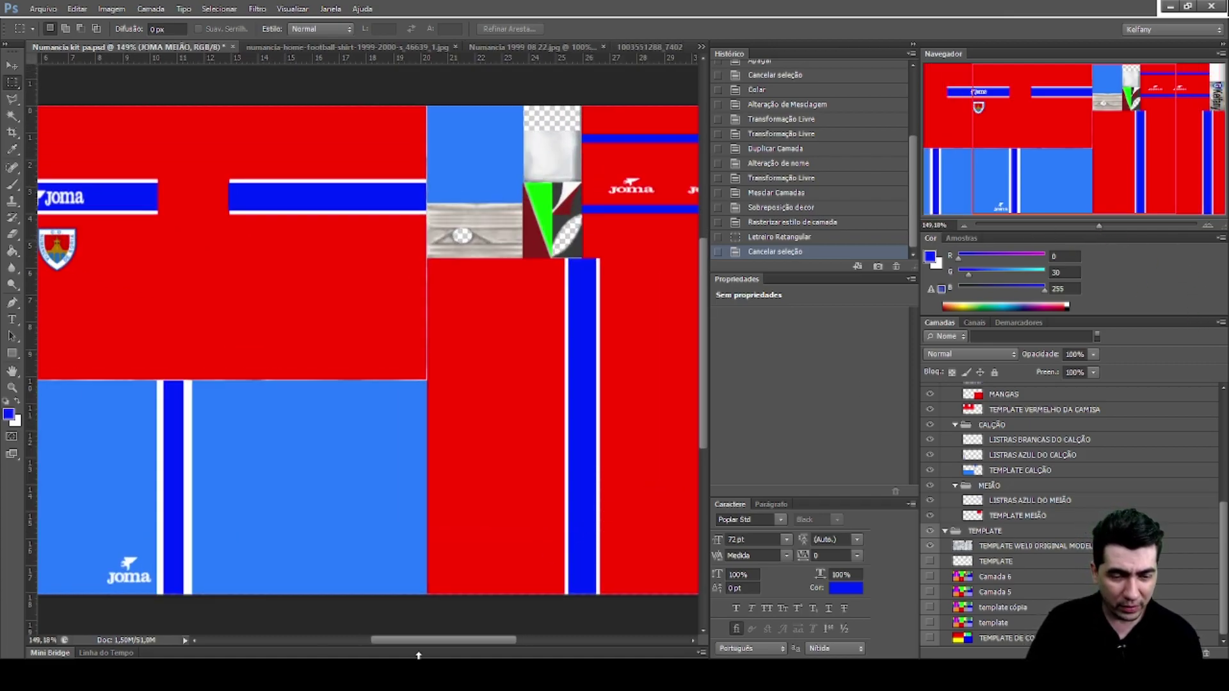
left_click_drag(427, 642, 469, 642)
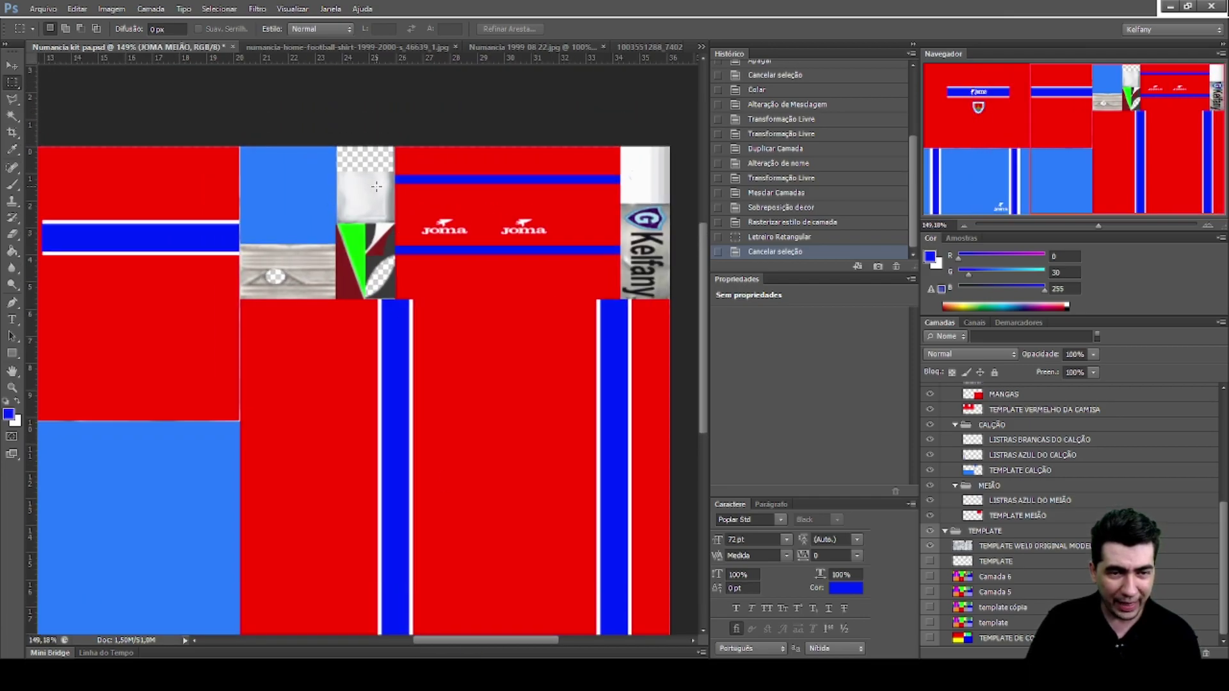
left_click_drag(1031, 196, 1031, 180)
left_click_drag(1100, 230, 1120, 234)
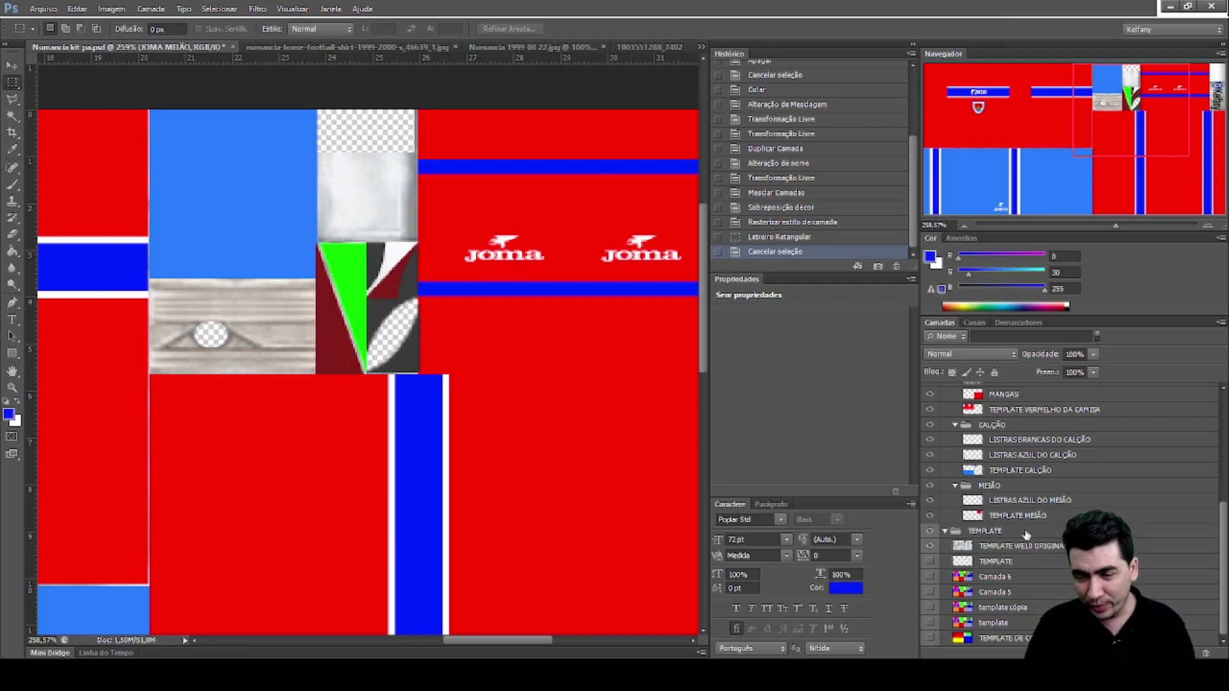
scroll(1026, 535, "up", 5)
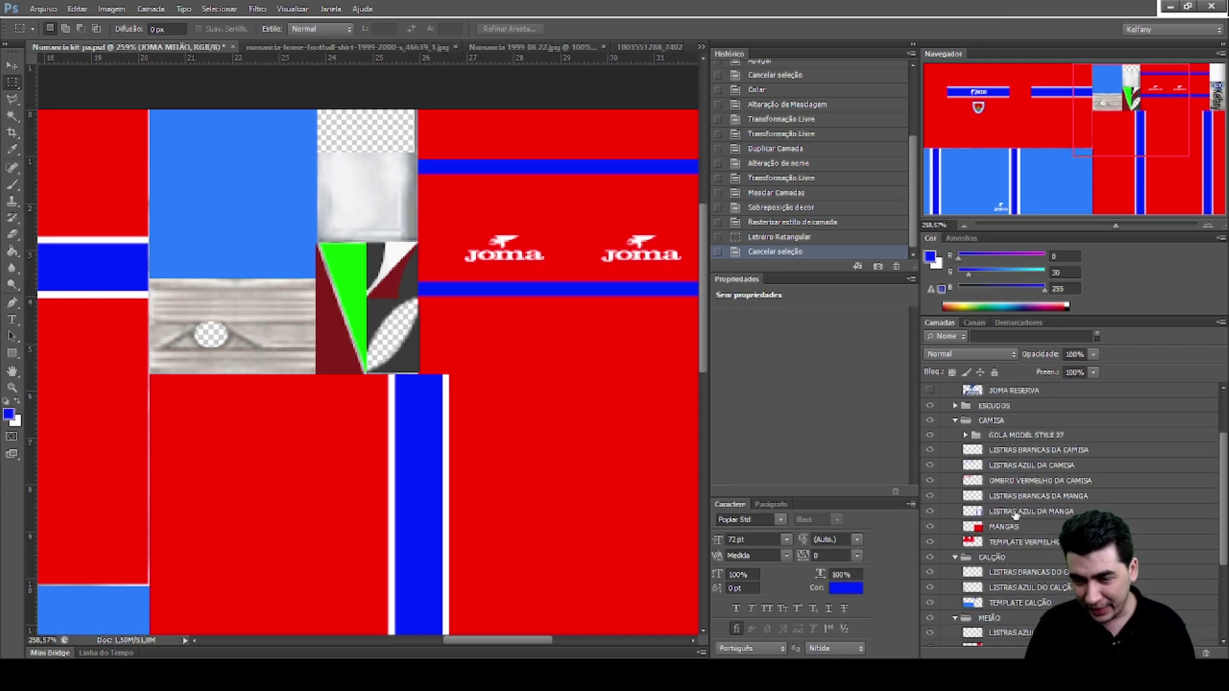
scroll(1016, 515, "up", 2)
scroll(998, 505, "down", 6)
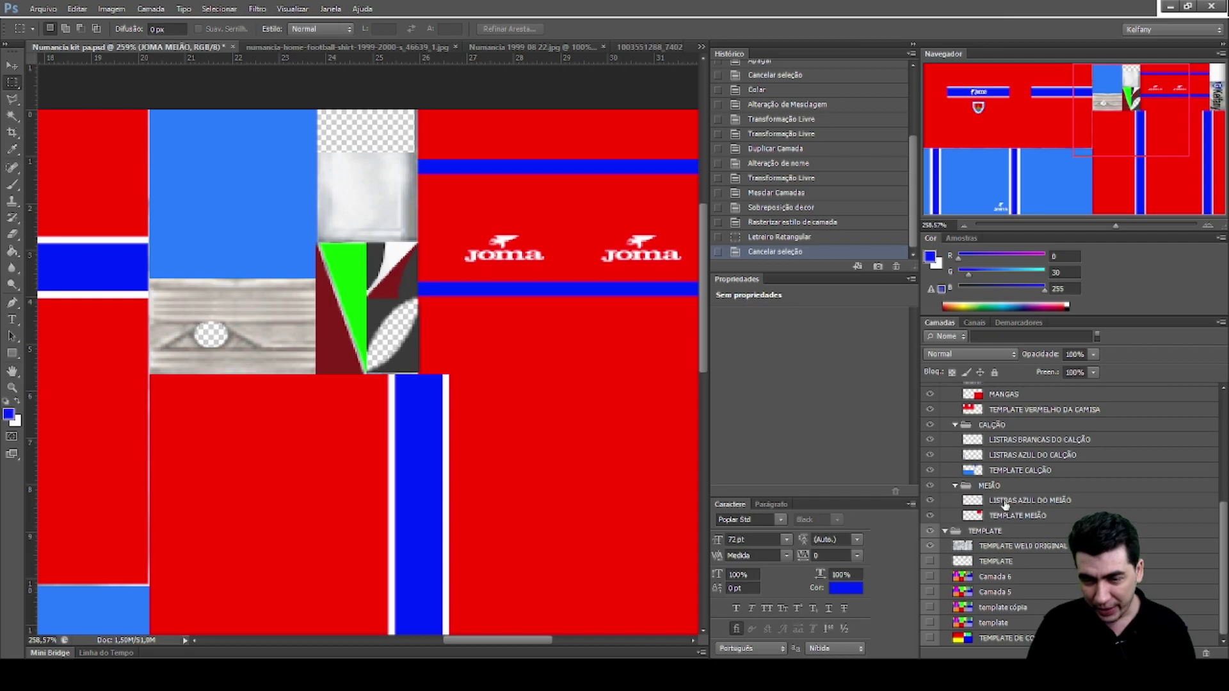
left_click(1086, 502)
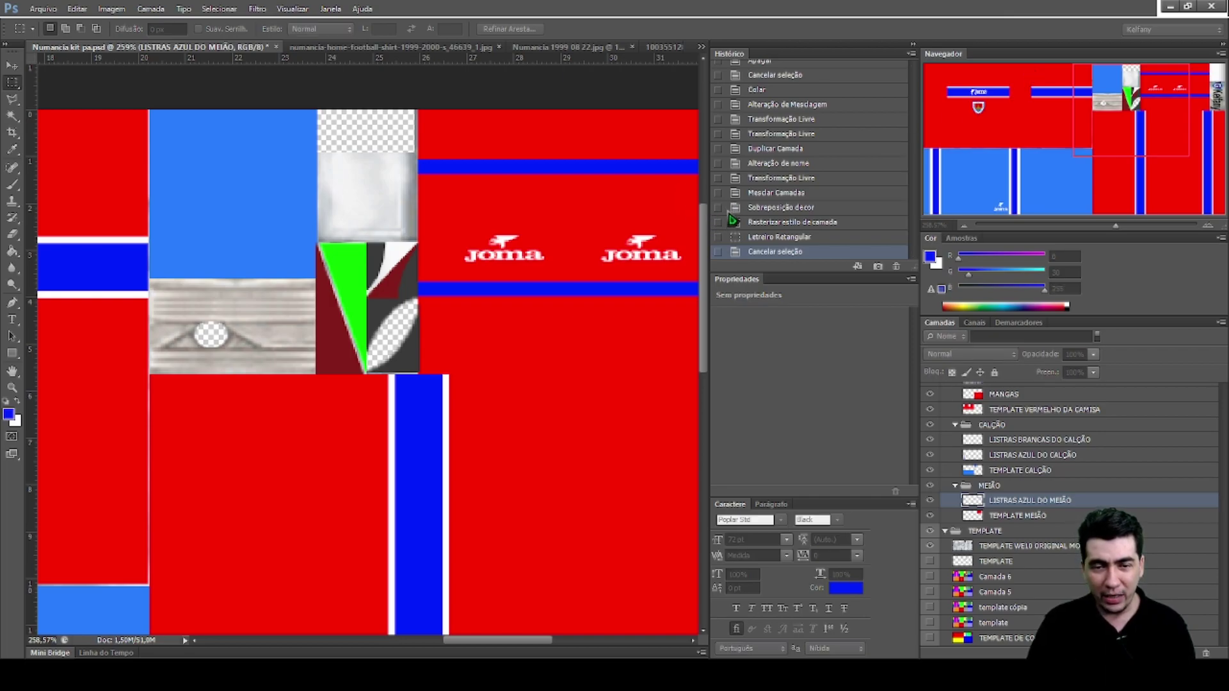
key("ctrl+j")
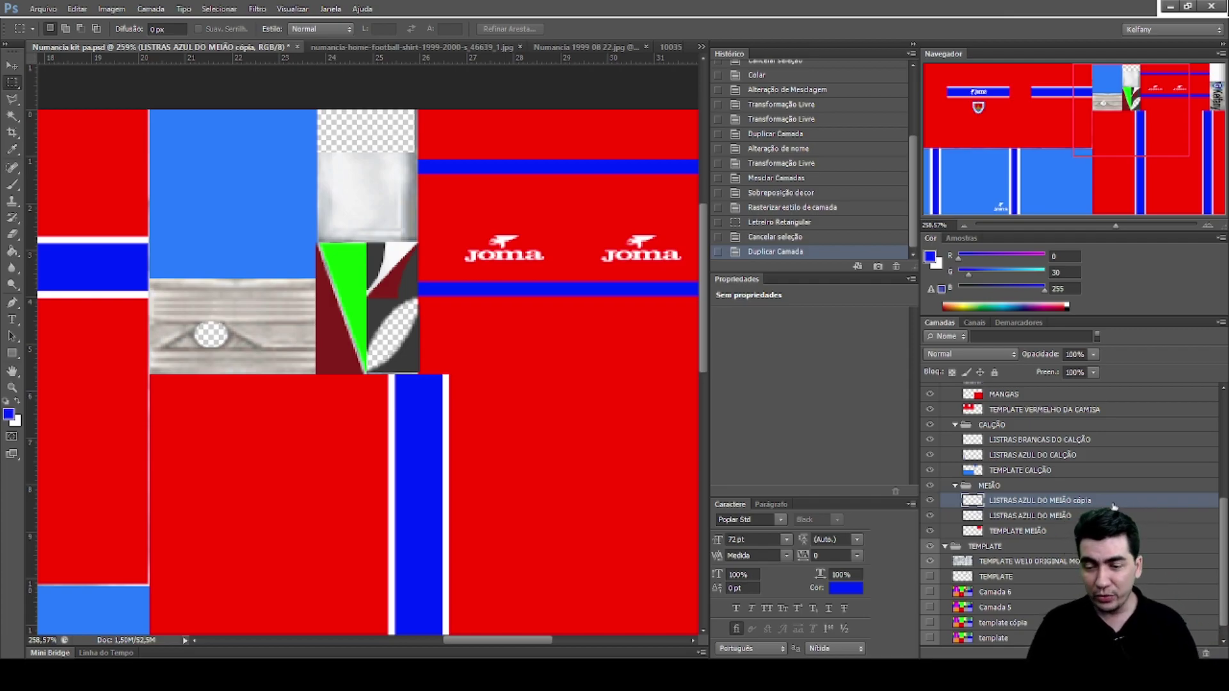
Rename the copied sock stripe layer as LISTRAS BRANCAS DO MEIÃO
double_click(1082, 500)
left_click(1070, 501)
key("Delete")
key("Delete")
key("Delete")
key("Delete")
key("Delete")
key("Delete")
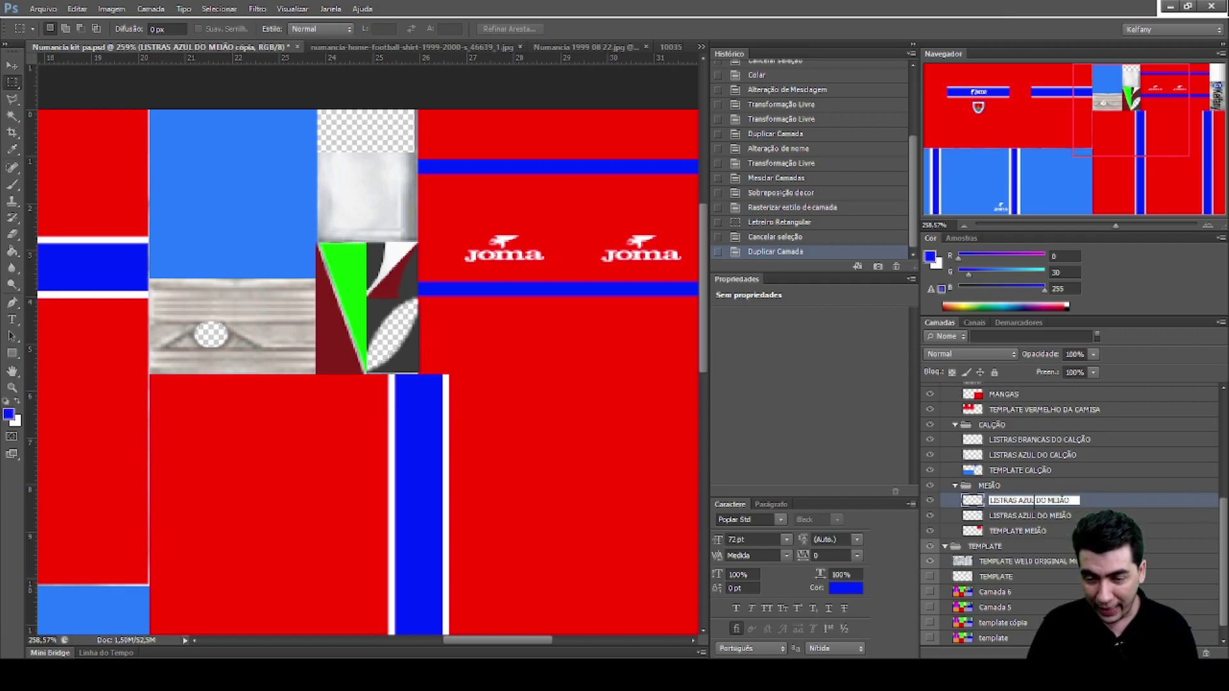
type("BRANCAS")
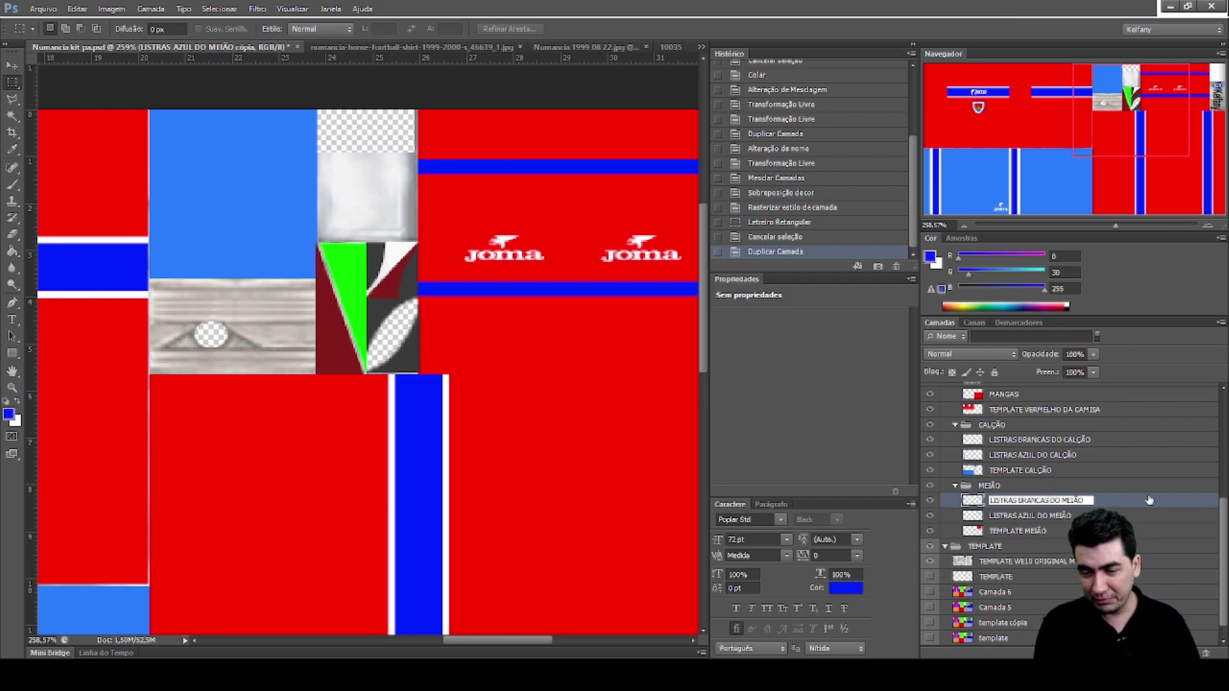
key("Return")
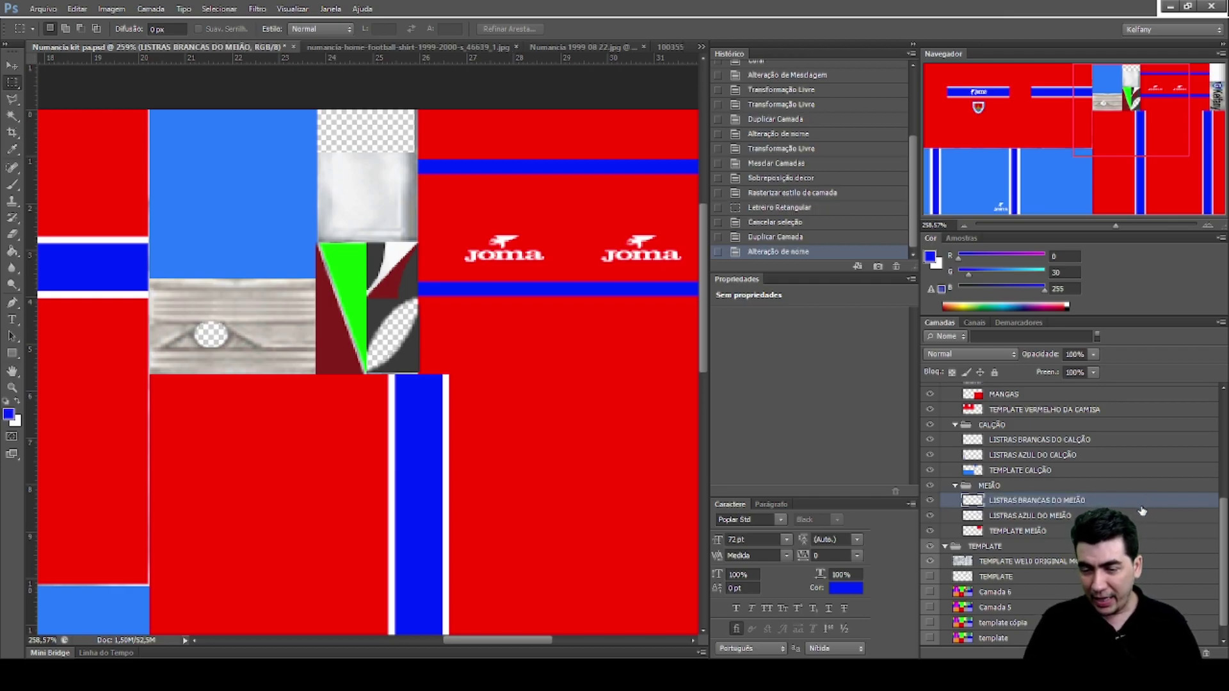
Rename the white sock stripe layer as LISTRAS BRANCA DO MEIÃO
double_click(1050, 508)
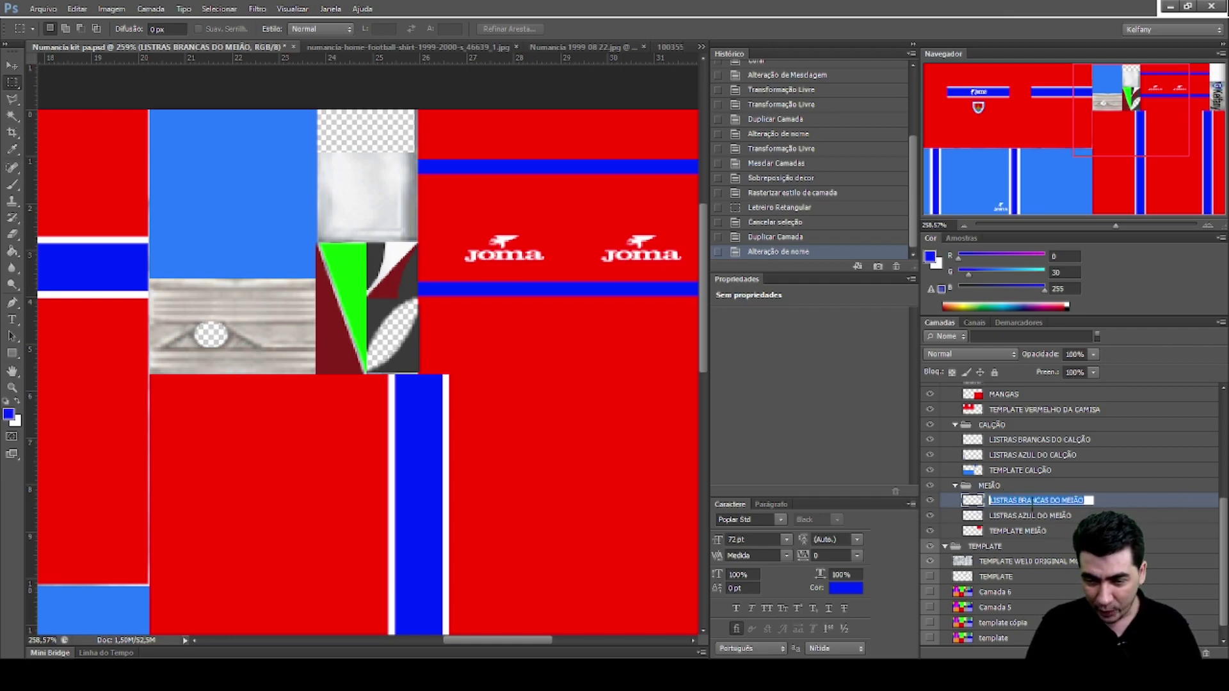
left_click(1049, 500)
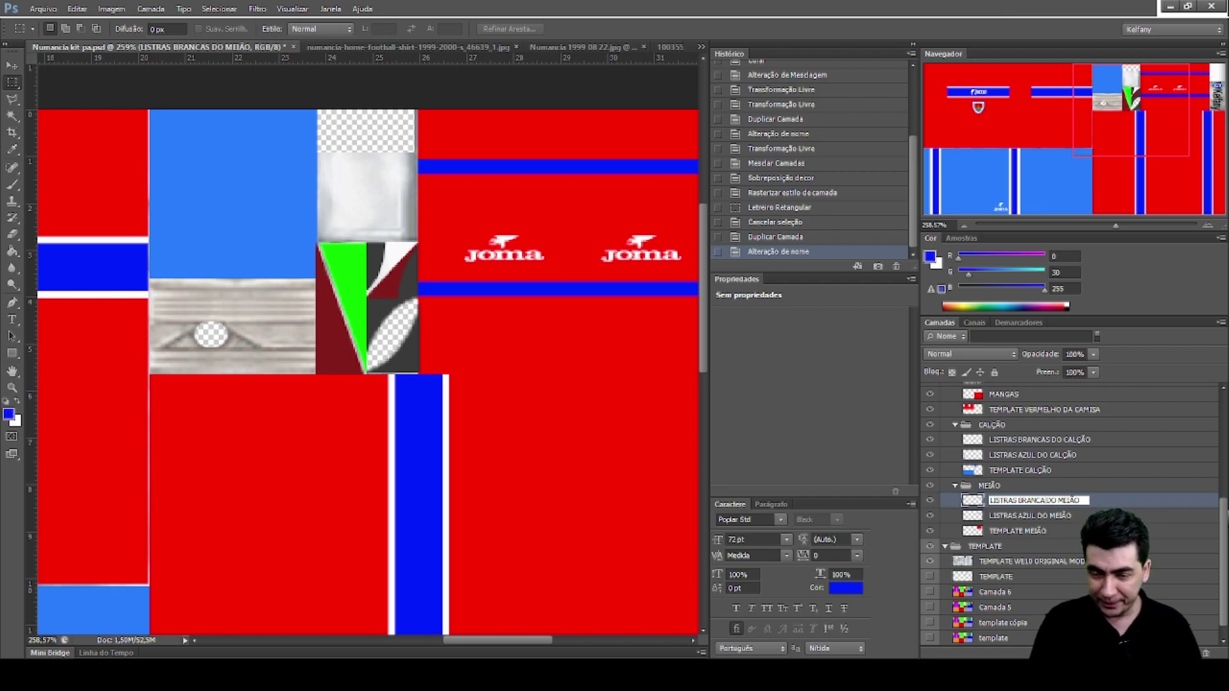
key("BackSpace")
key("Return")
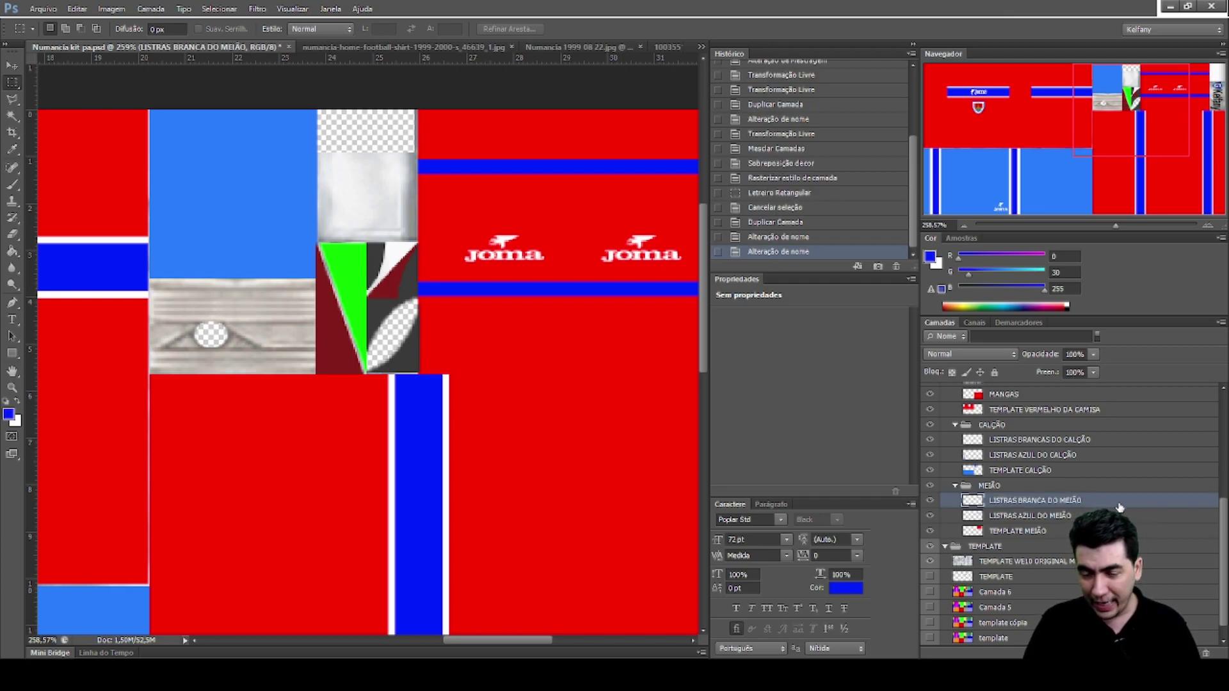
Add a white stroke around the stripes on LISTRAS BRANCA DO MEIÃO and rasterize its layer style, with LISTRAS AZUL DO MEIÃO hidden
key("h")
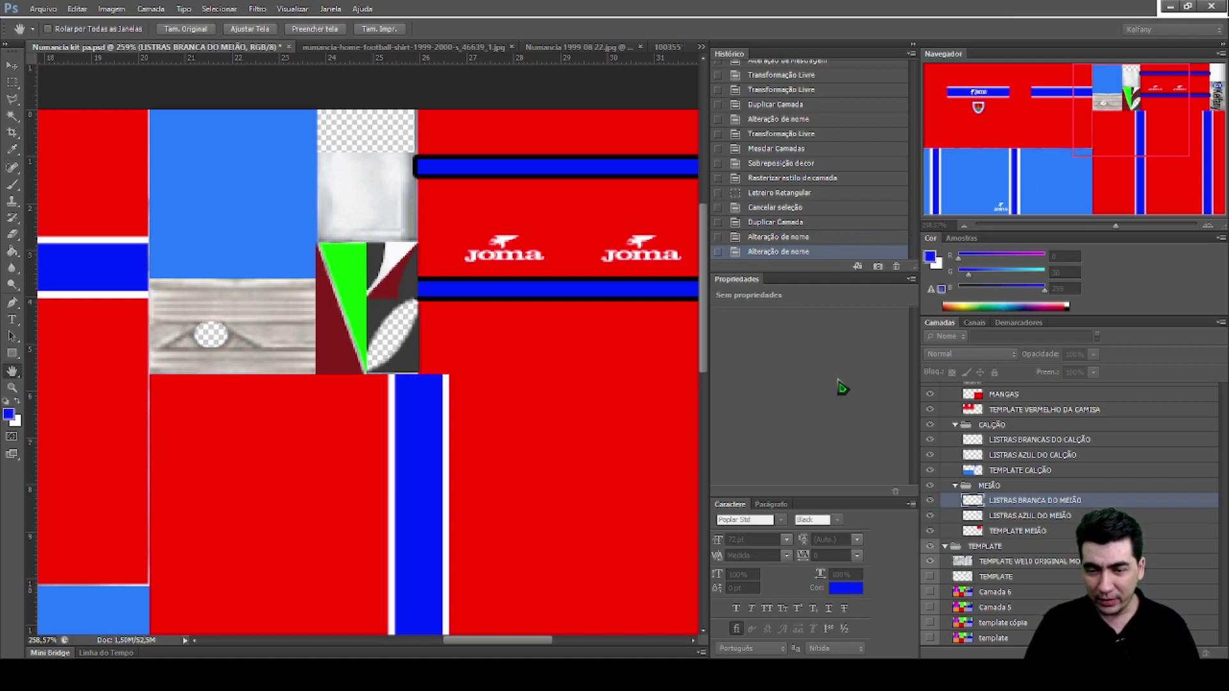
key("i")
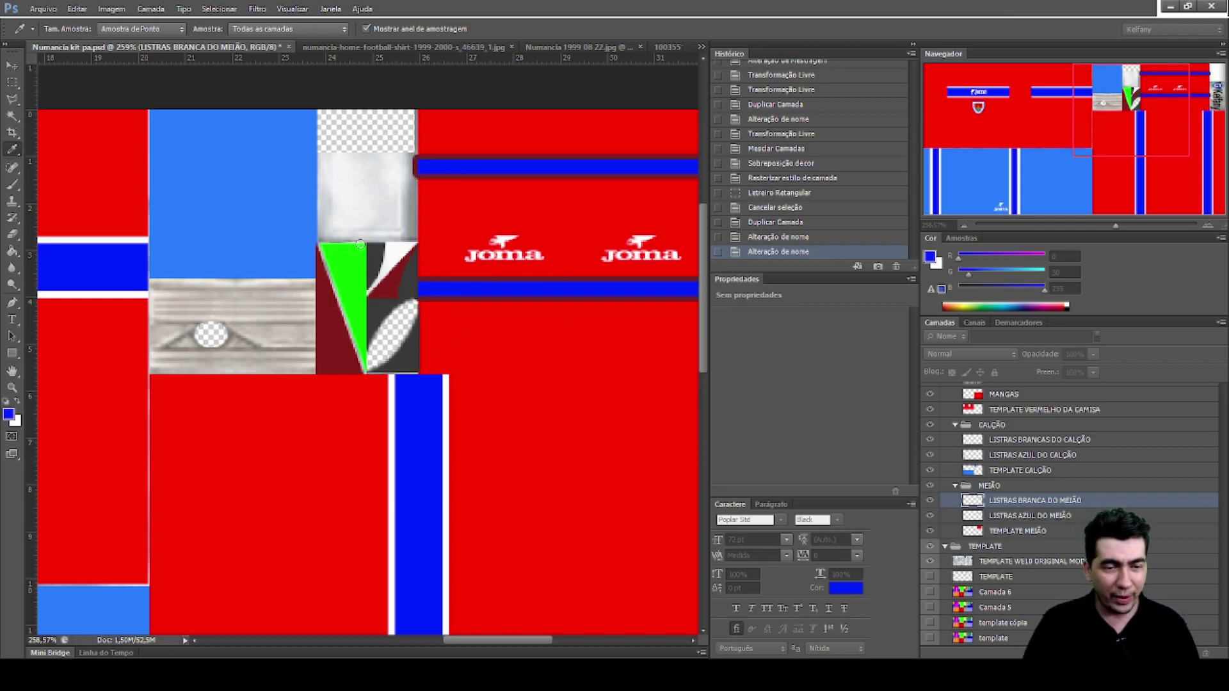
left_click(331, 237)
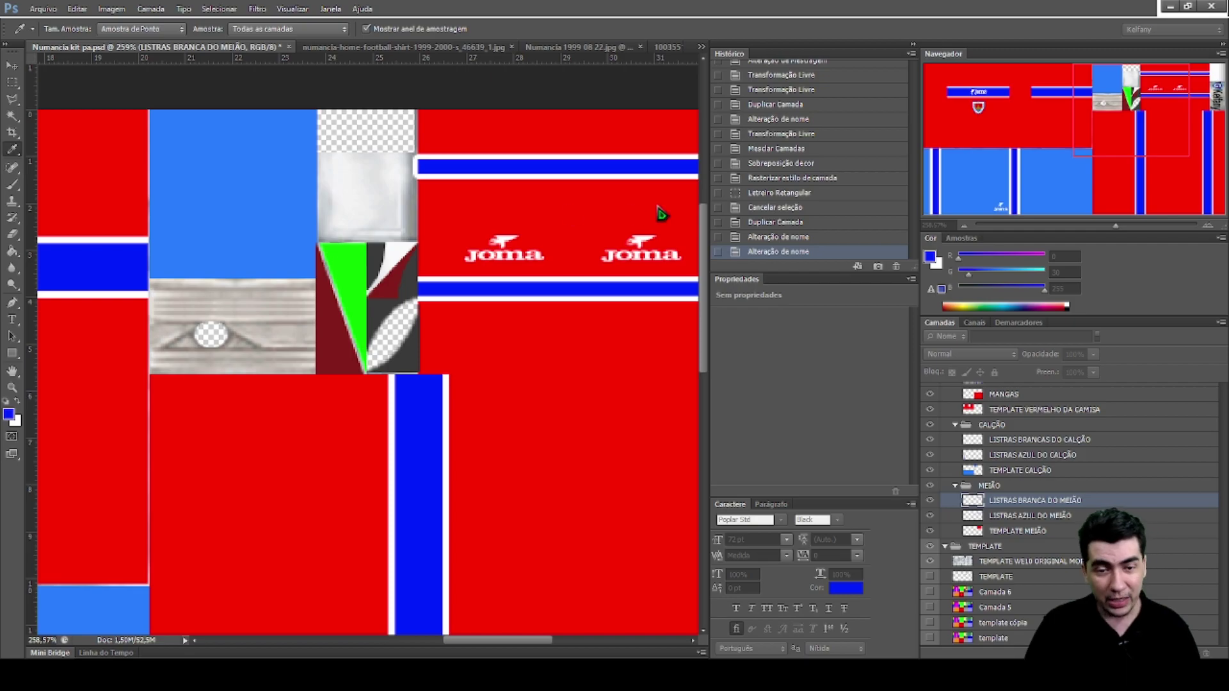
key("h")
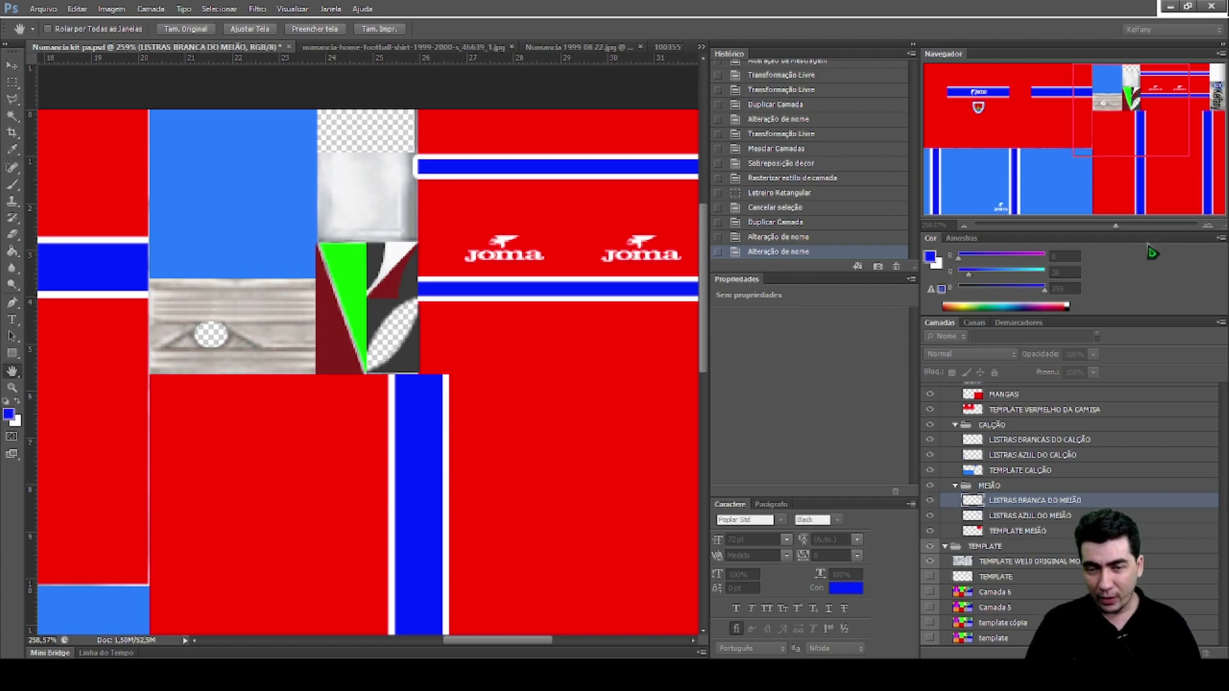
key("m")
key("F2")
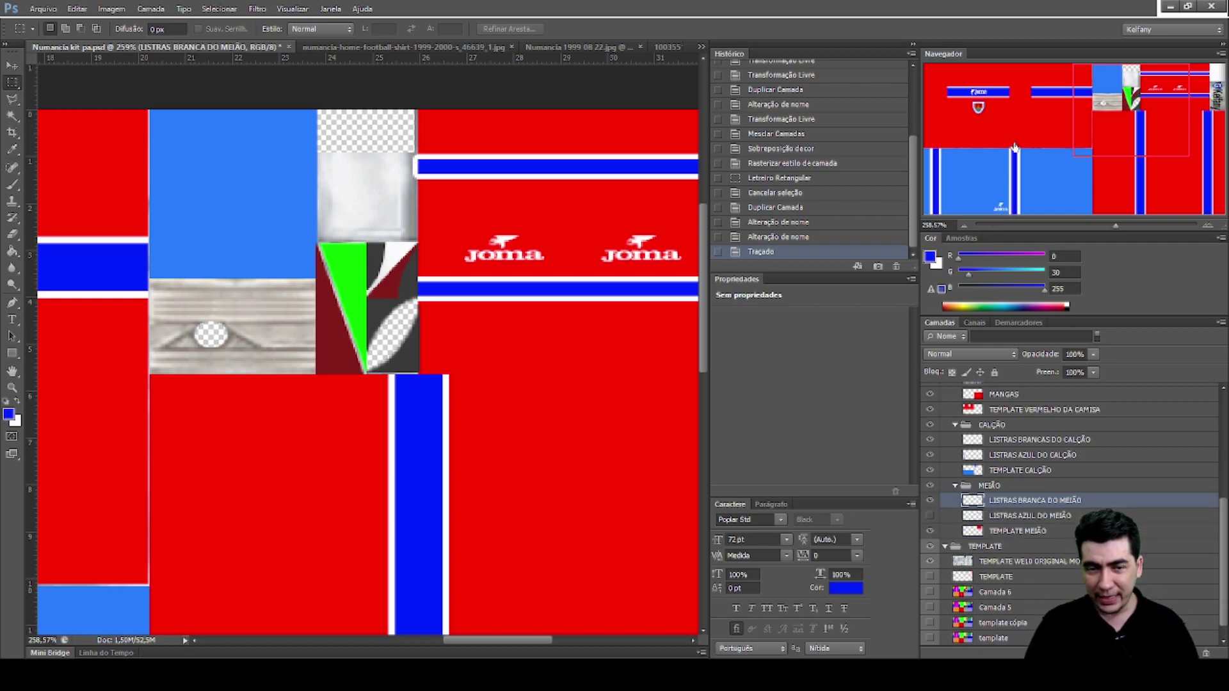
Erase the white outline that spills past both ends of the sock stripes
left_click_drag(477, 641, 498, 650)
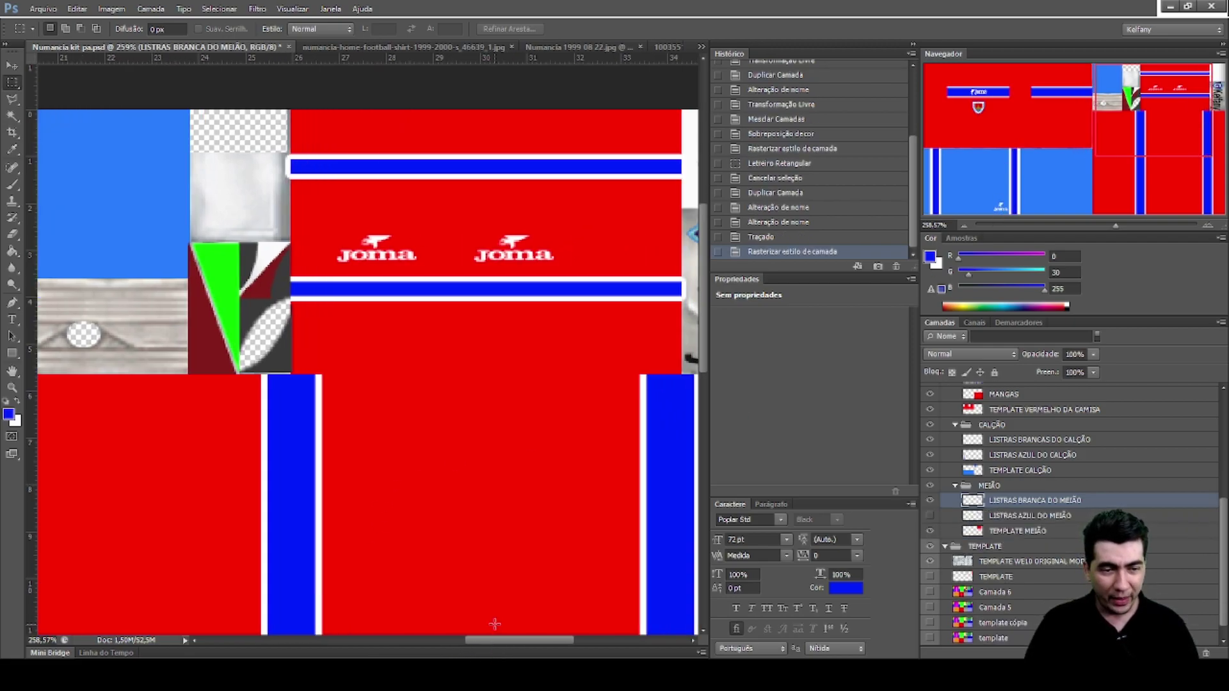
left_click_drag(226, 145, 290, 335)
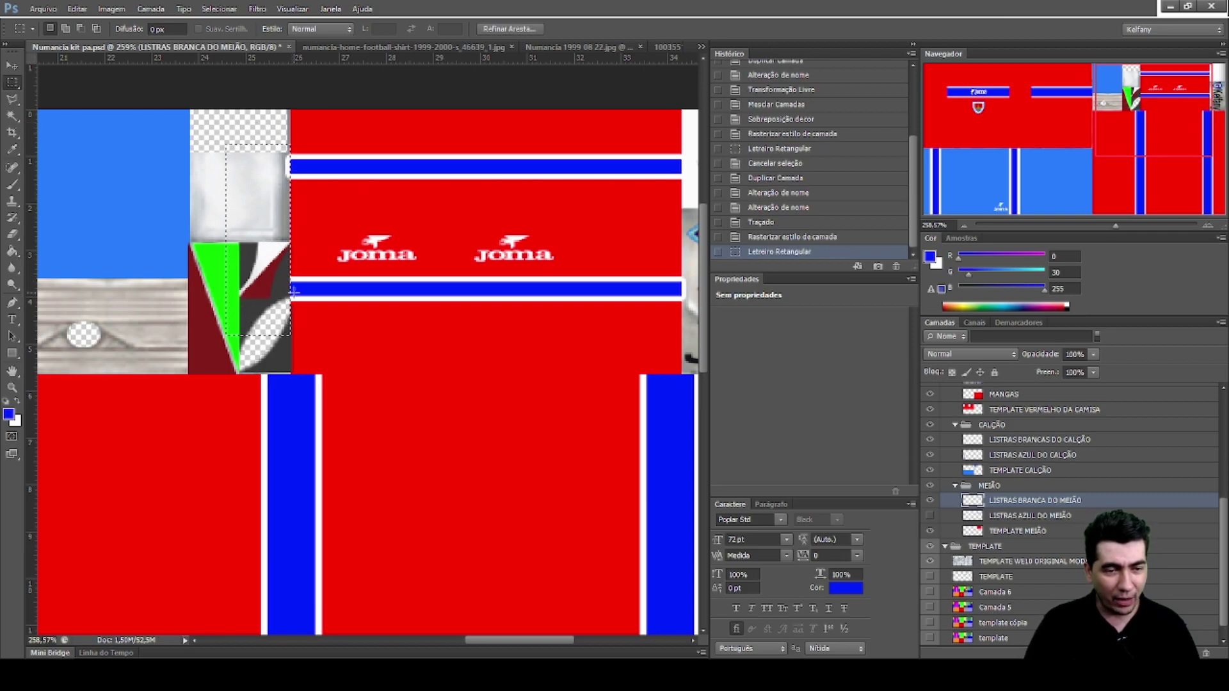
key("Delete")
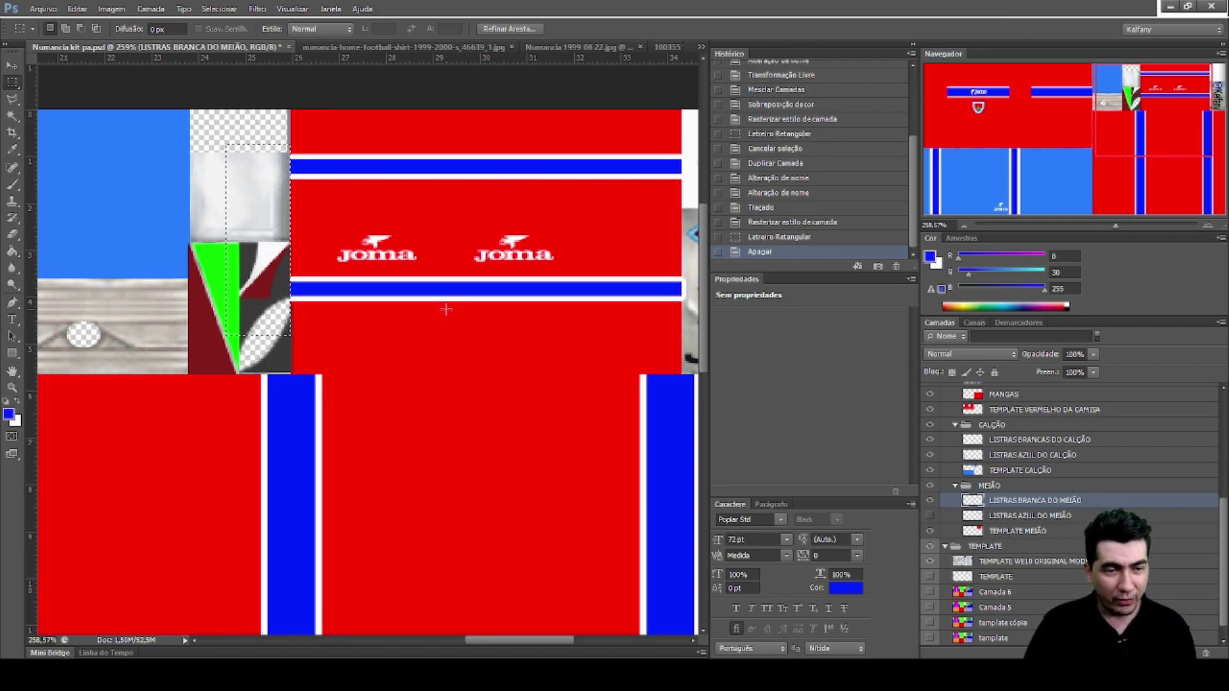
key("ctrl+d")
left_click_drag(507, 641, 528, 650)
left_click_drag(577, 209, 614, 344)
key("Delete")
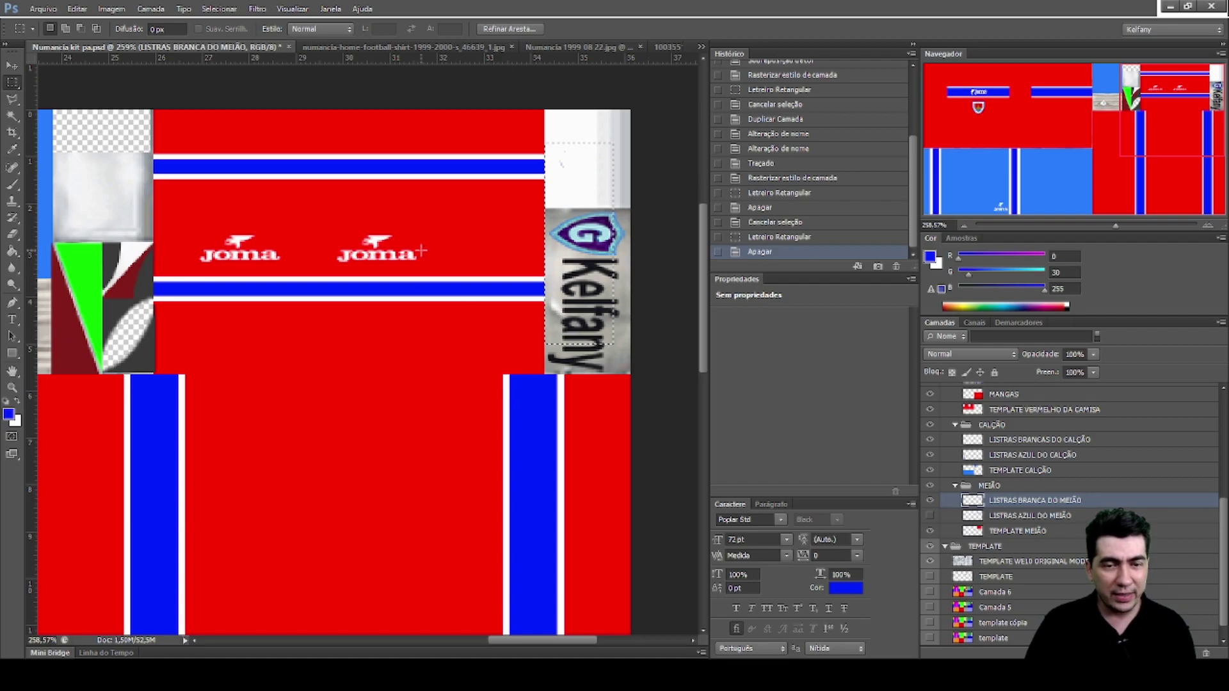
key("ctrl+d")
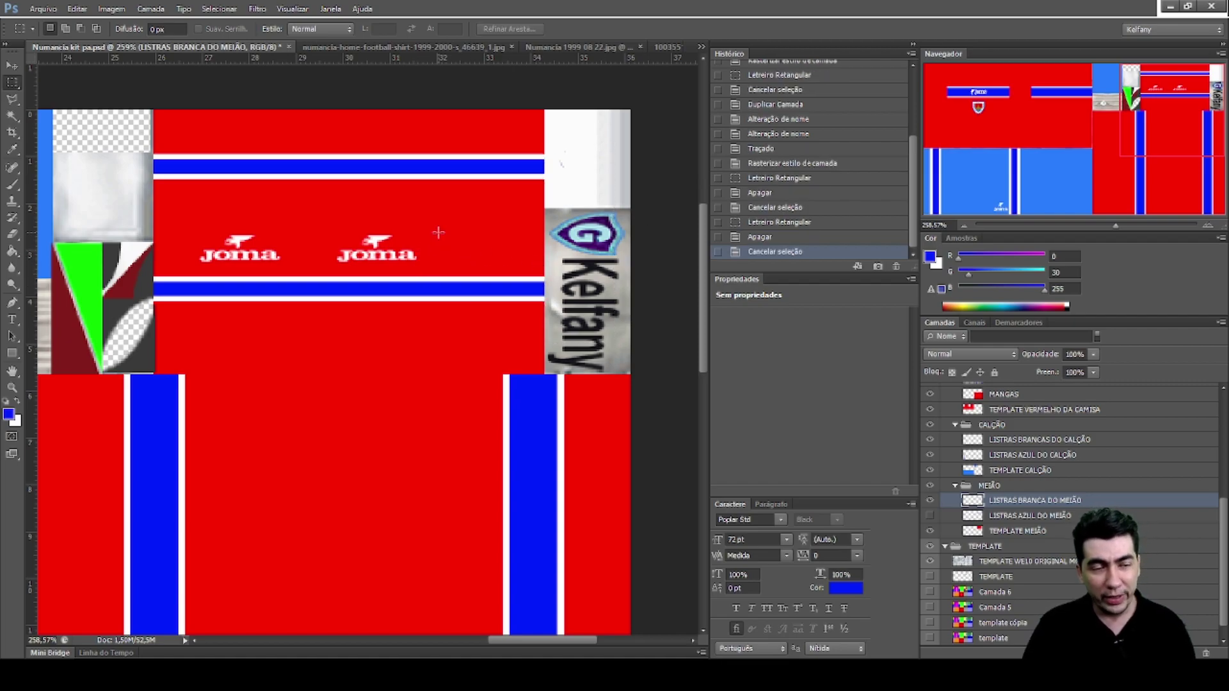
Erase all blue from LISTRAS BRANCA DO MEIÃO using a non-contiguous Magic Wand selection, and show the LISTRAS AZUL DO MEIÃO layer
left_click(14, 116)
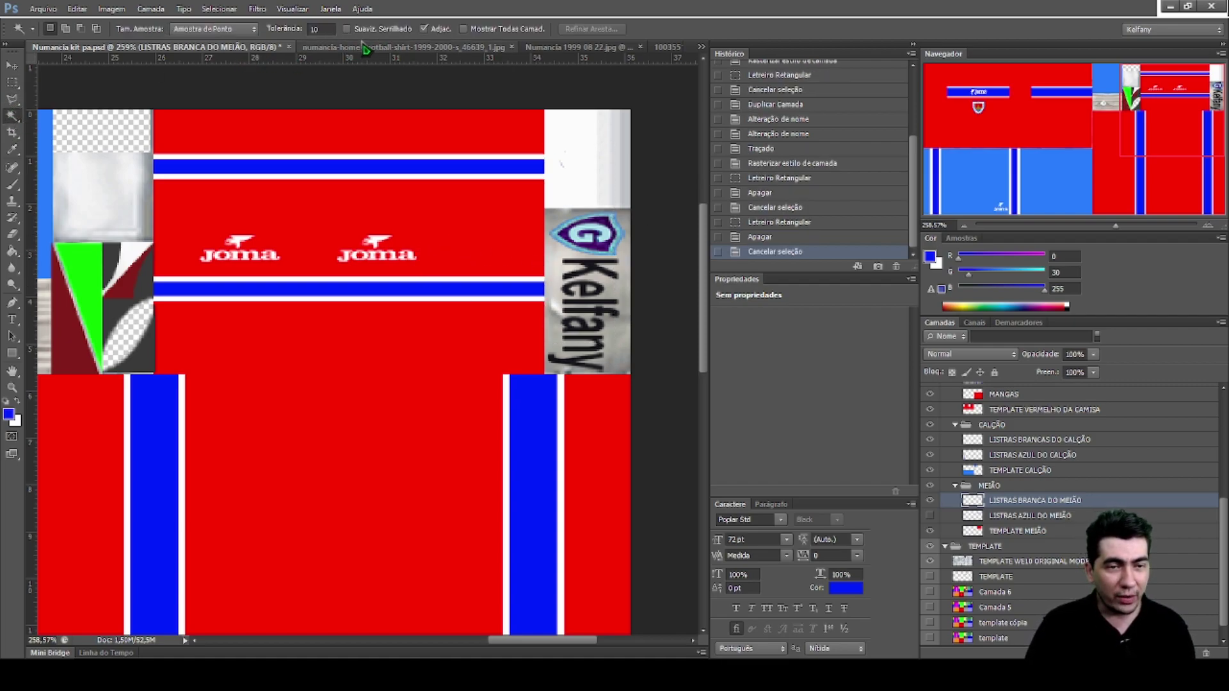
left_click(326, 167)
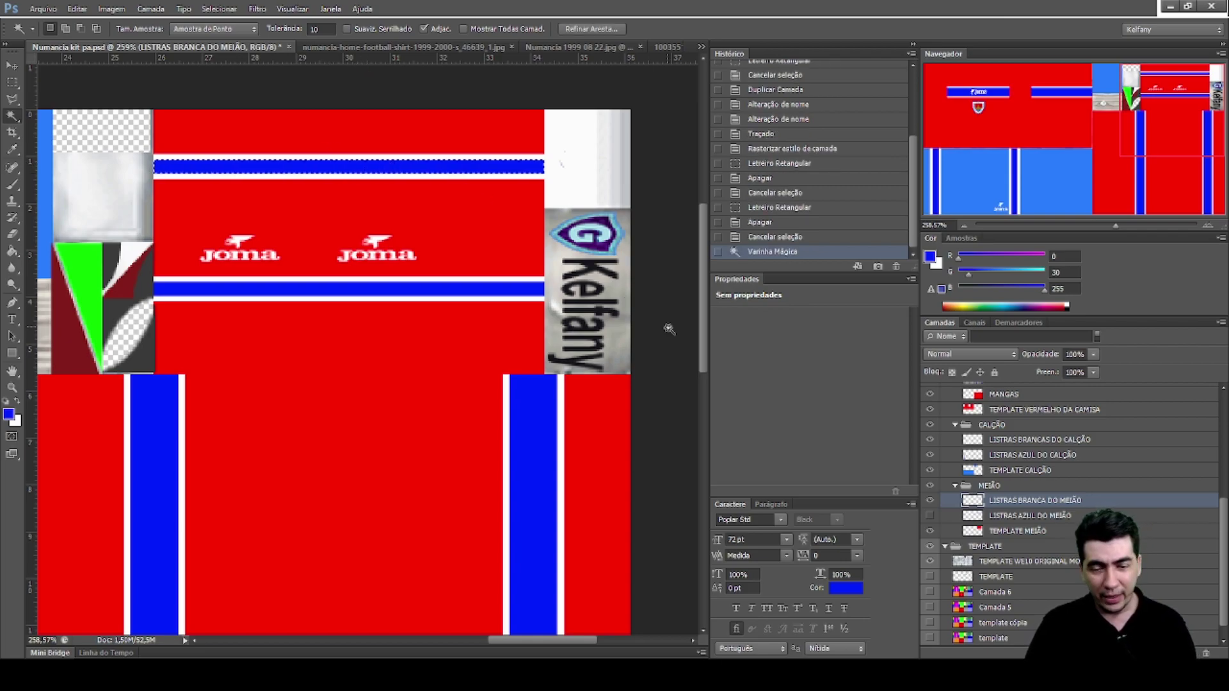
left_click(424, 29)
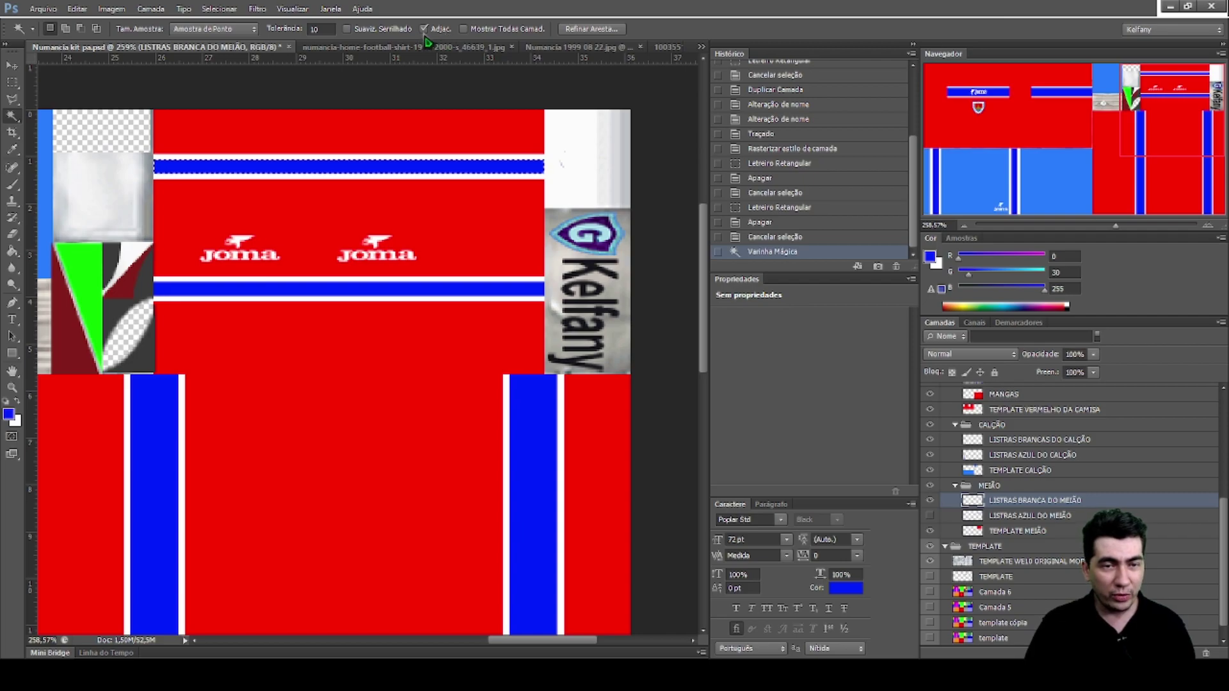
left_click(377, 170)
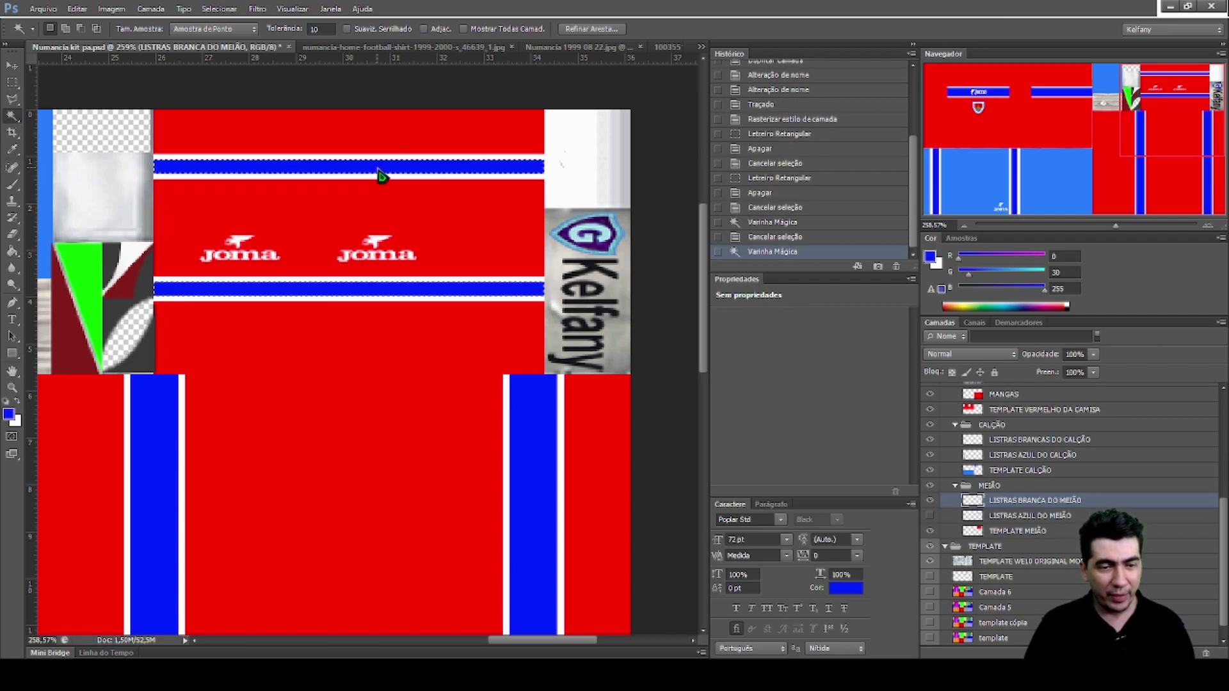
key("Delete")
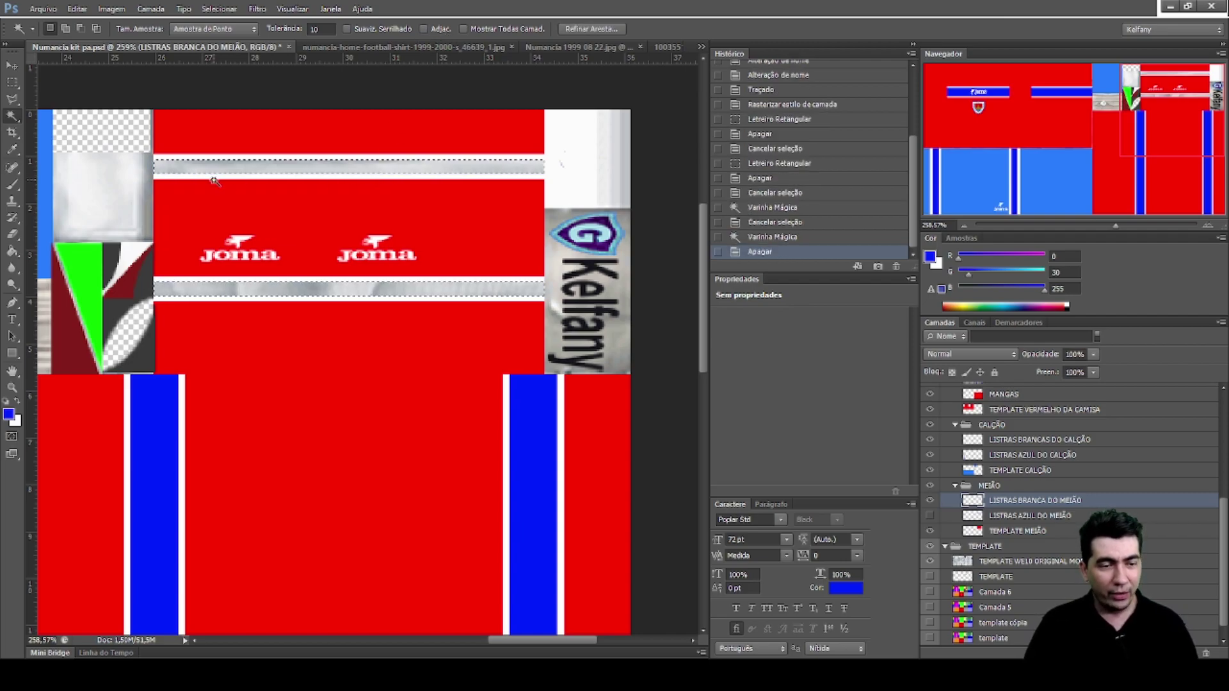
left_click(12, 82)
key("ctrl+d")
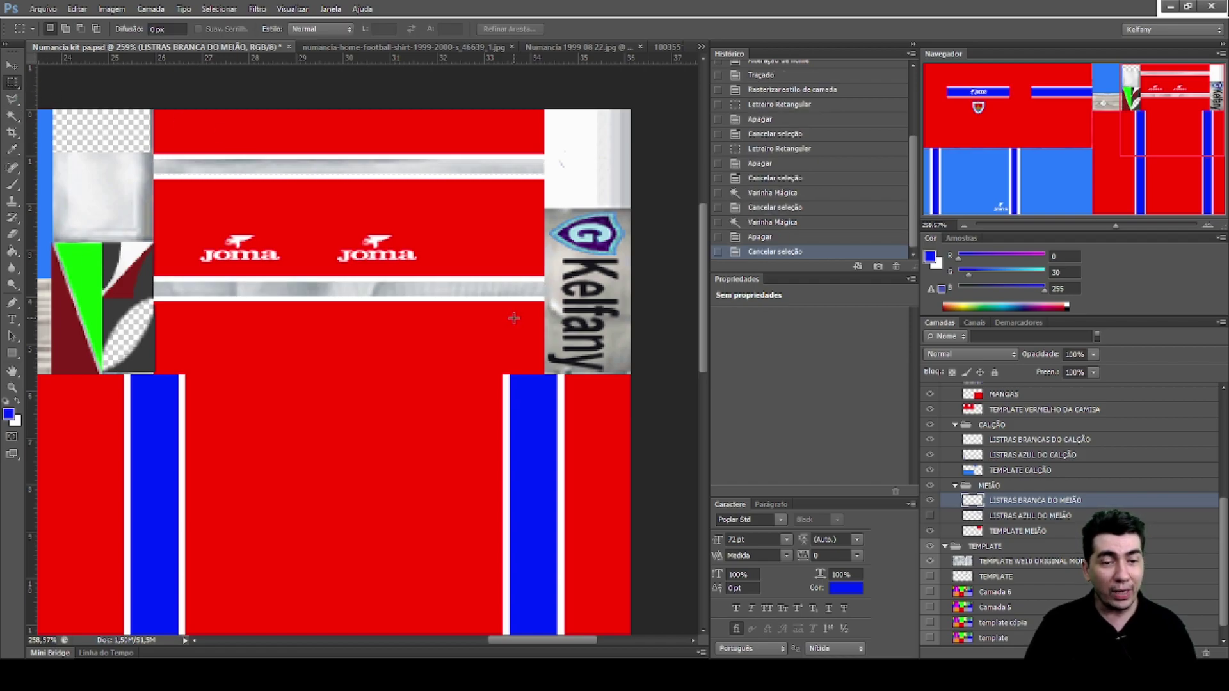
left_click(930, 515)
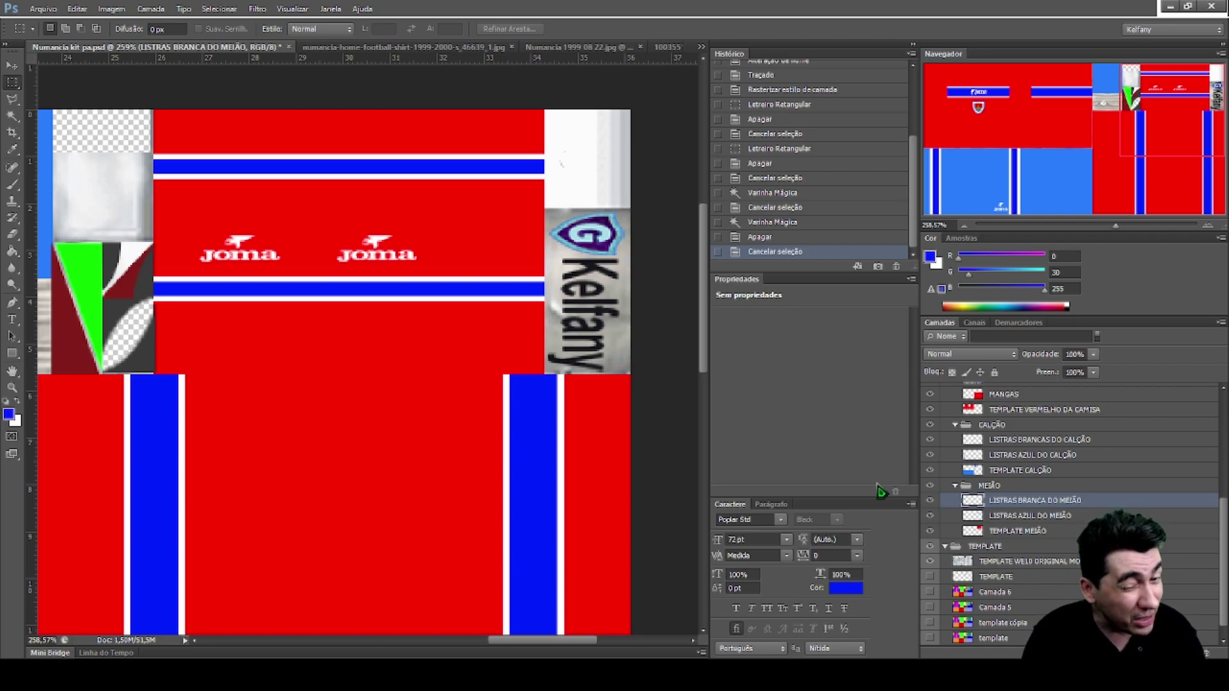
Thin the white stripes on the socks by erasing a narrow strip along their outer edges with rectangular selections
left_click_drag(1113, 227, 1123, 228)
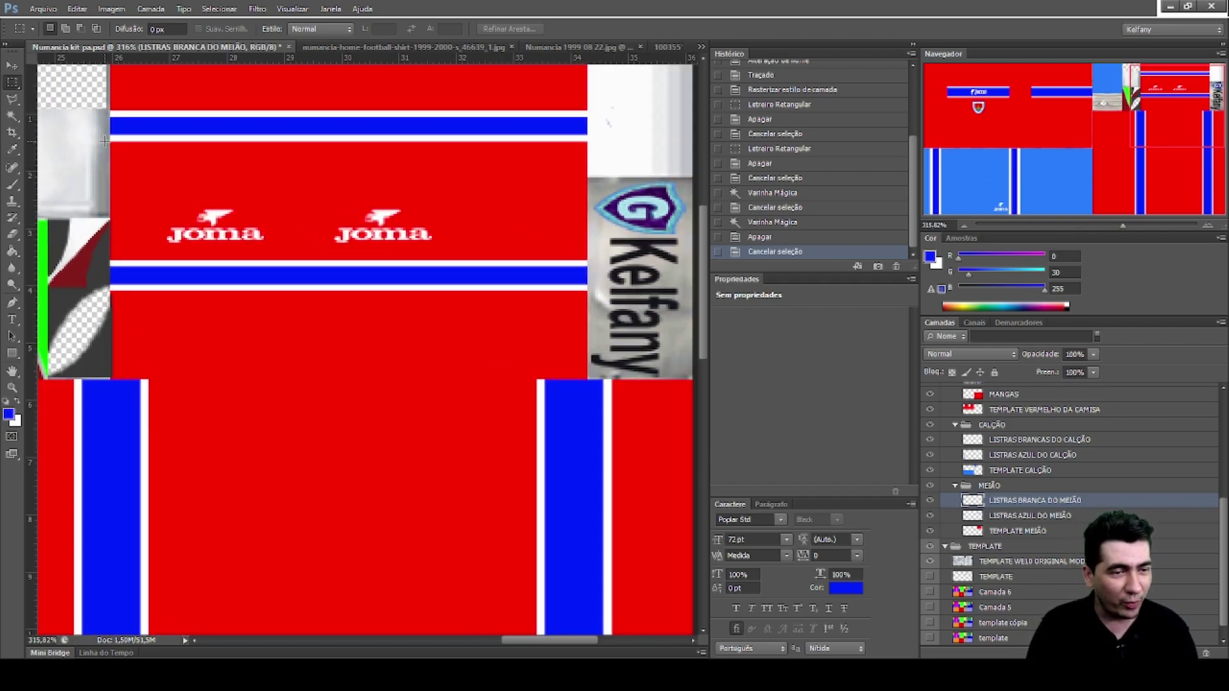
mouse_move(105, 139)
left_mouse_down()
mouse_move(575, 205)
mouse_move(622, 262)
mouse_move(597, 290)
mouse_move(128, 374)
mouse_move(71, 370)
left_mouse_up()
key("Delete")
key("Down")
key("Delete")
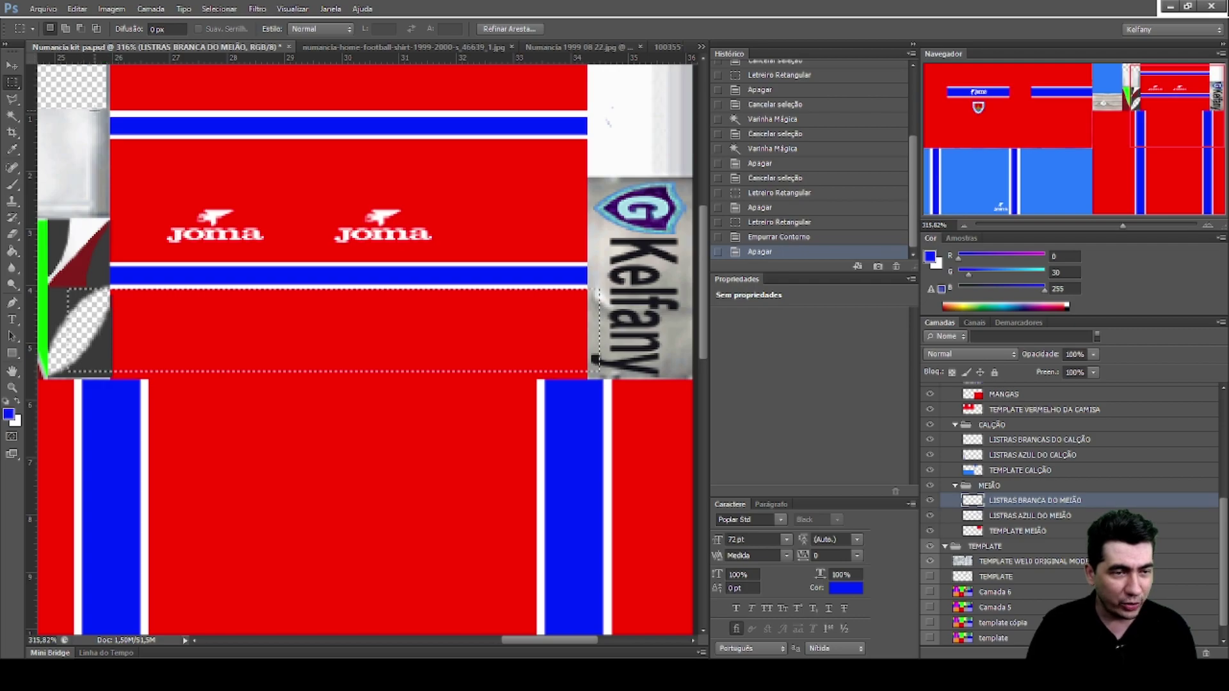
left_click_drag(88, 96, 655, 111)
key("Delete")
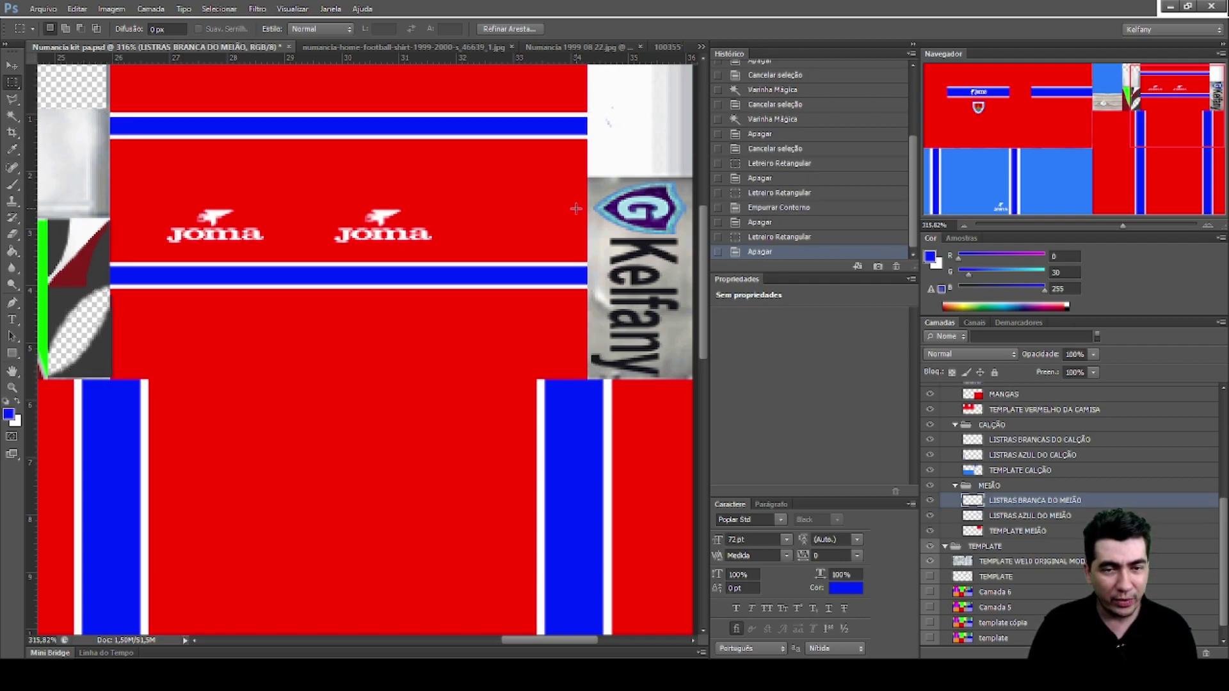
key("ctrl+d")
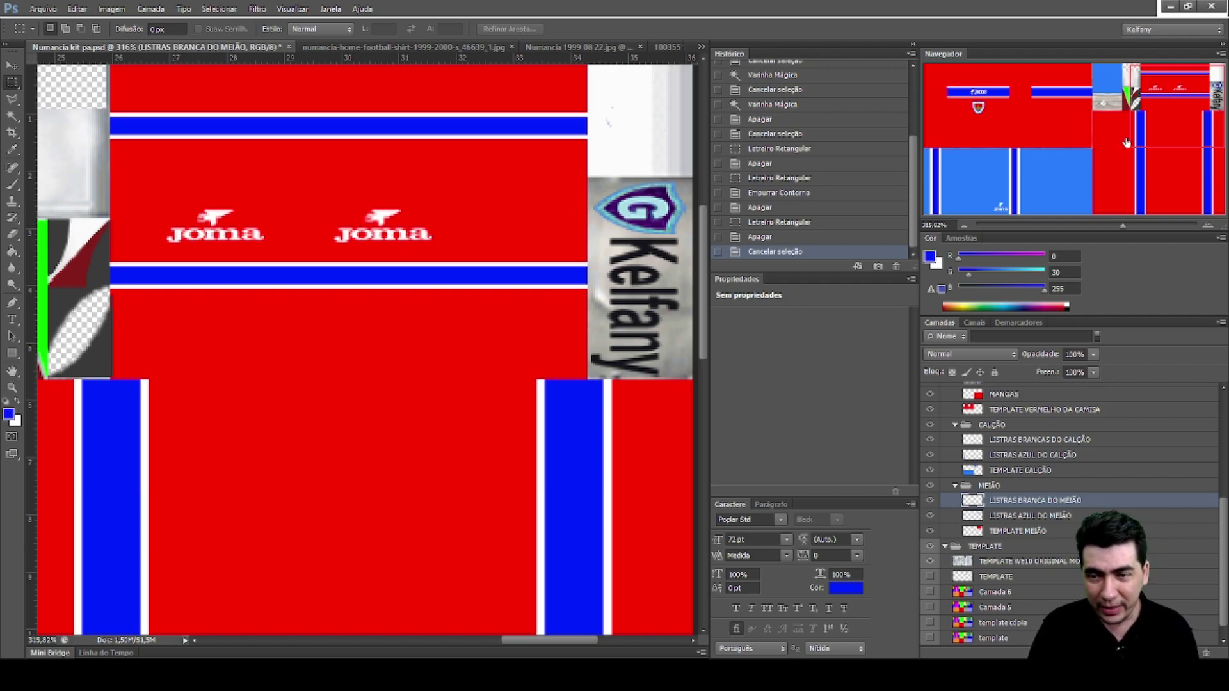
Review the sock stripes within the whole kit and compare them with the Numancia shirt and team photos
left_click_drag(1125, 226, 1133, 241)
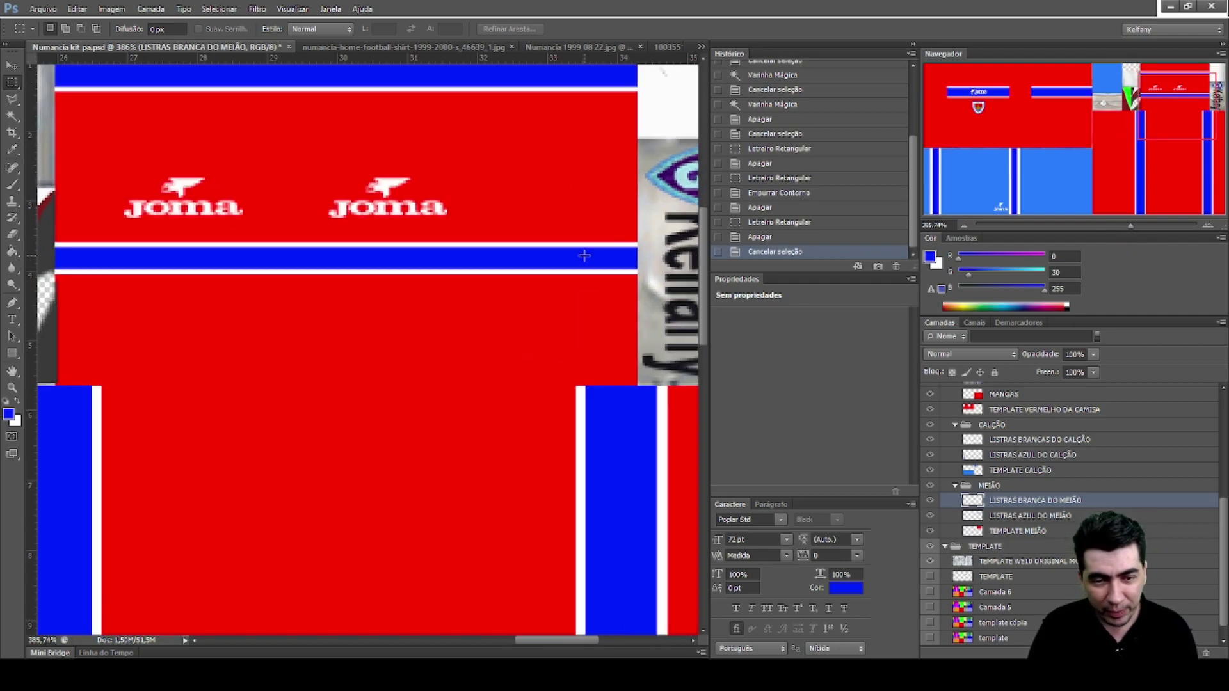
scroll(575, 248, "up", 2)
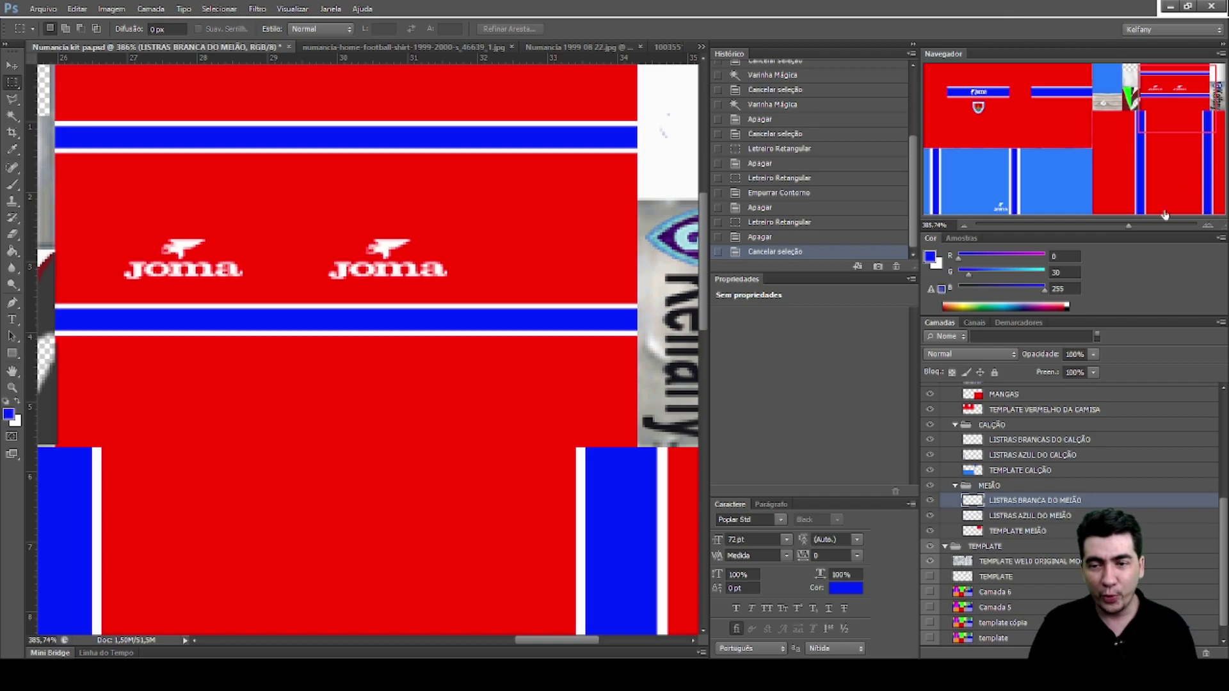
left_click_drag(1128, 227, 1088, 229)
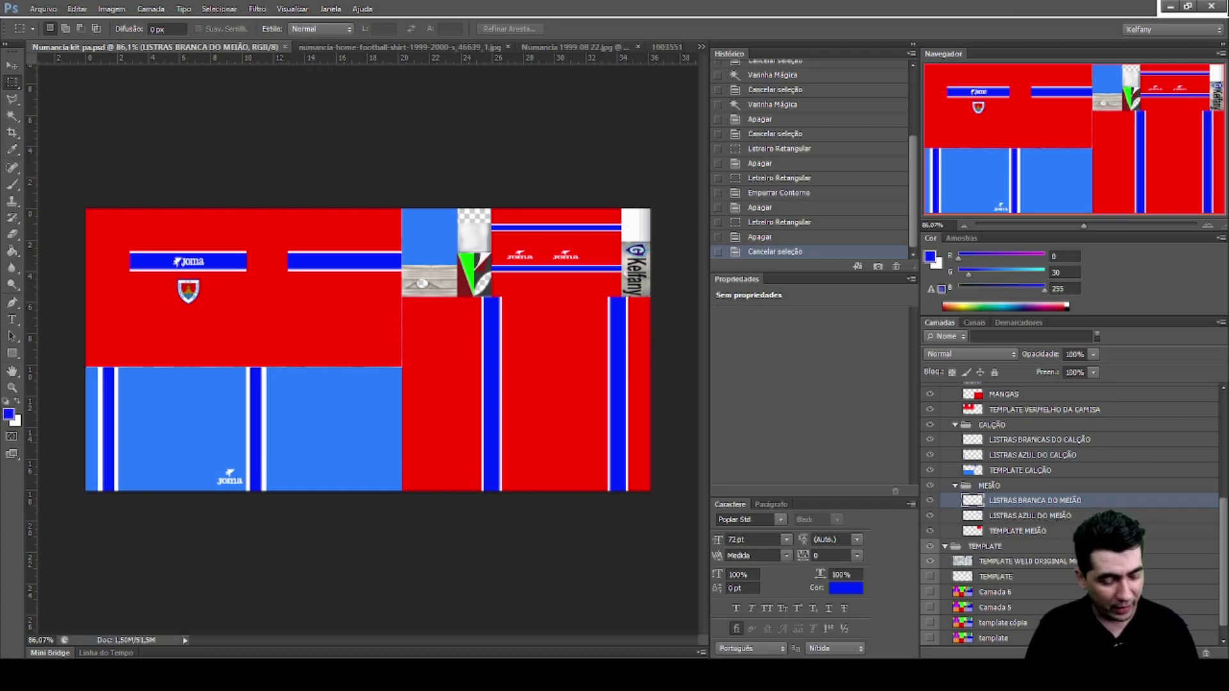
key("ctrl+Tab")
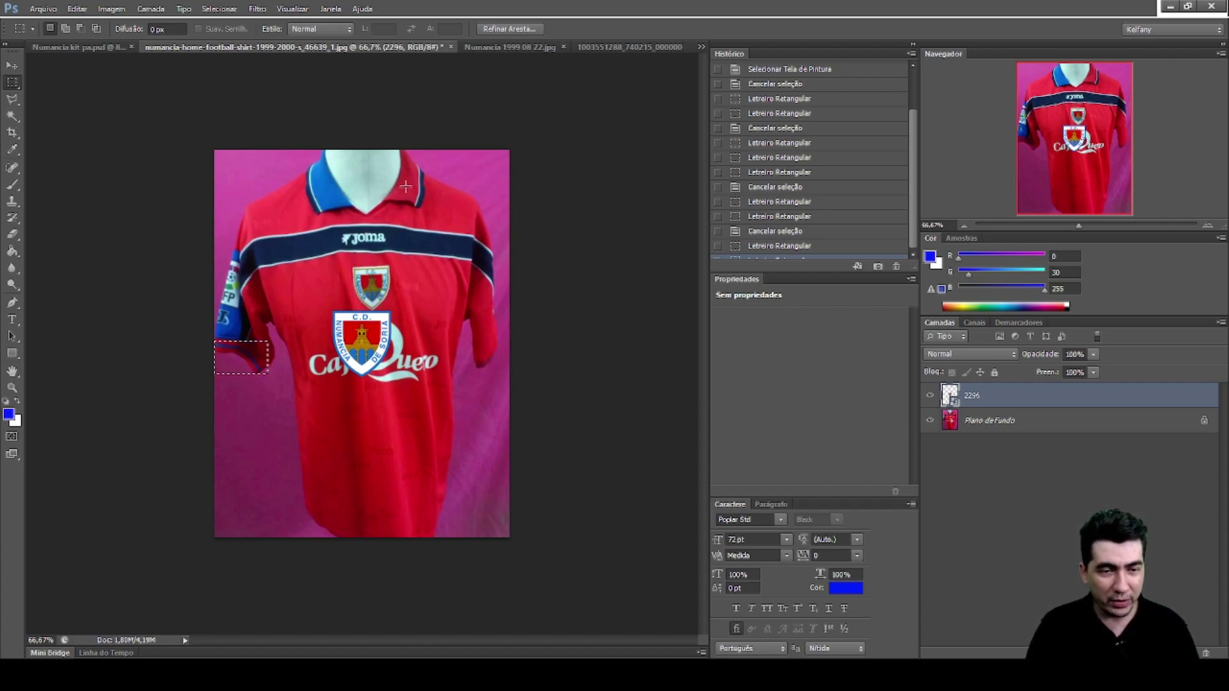
key("ctrl+Tab")
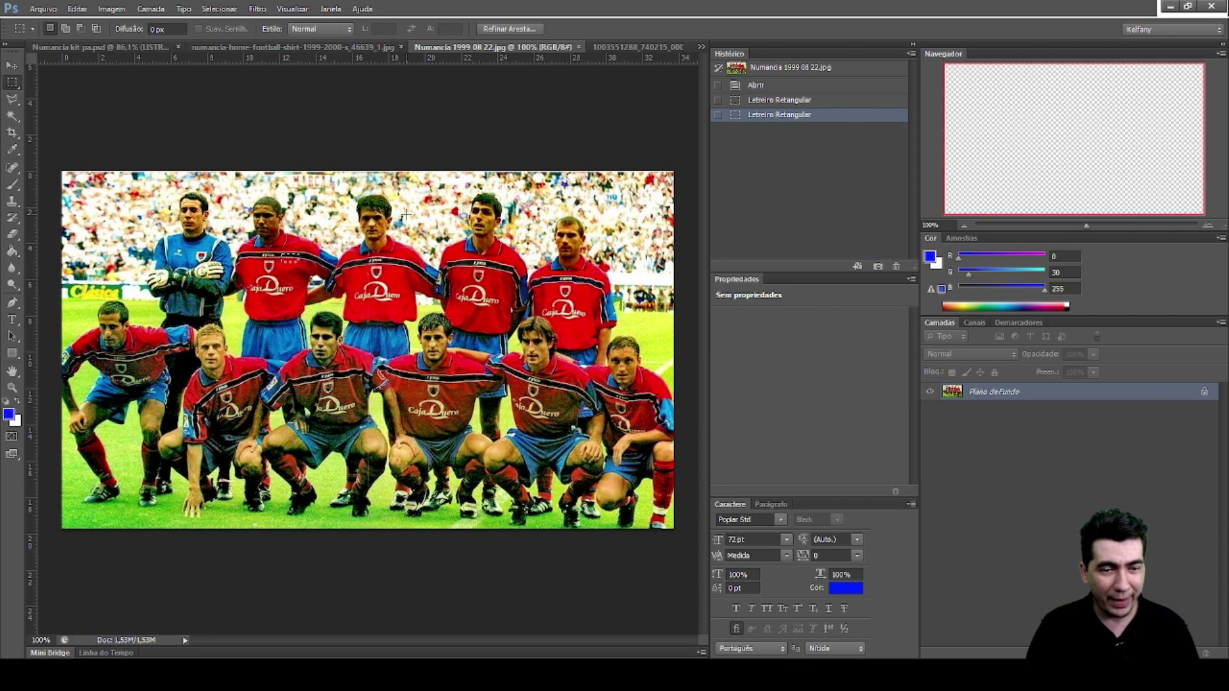
key("ctrl+Tab")
key("ctrl+Tab")
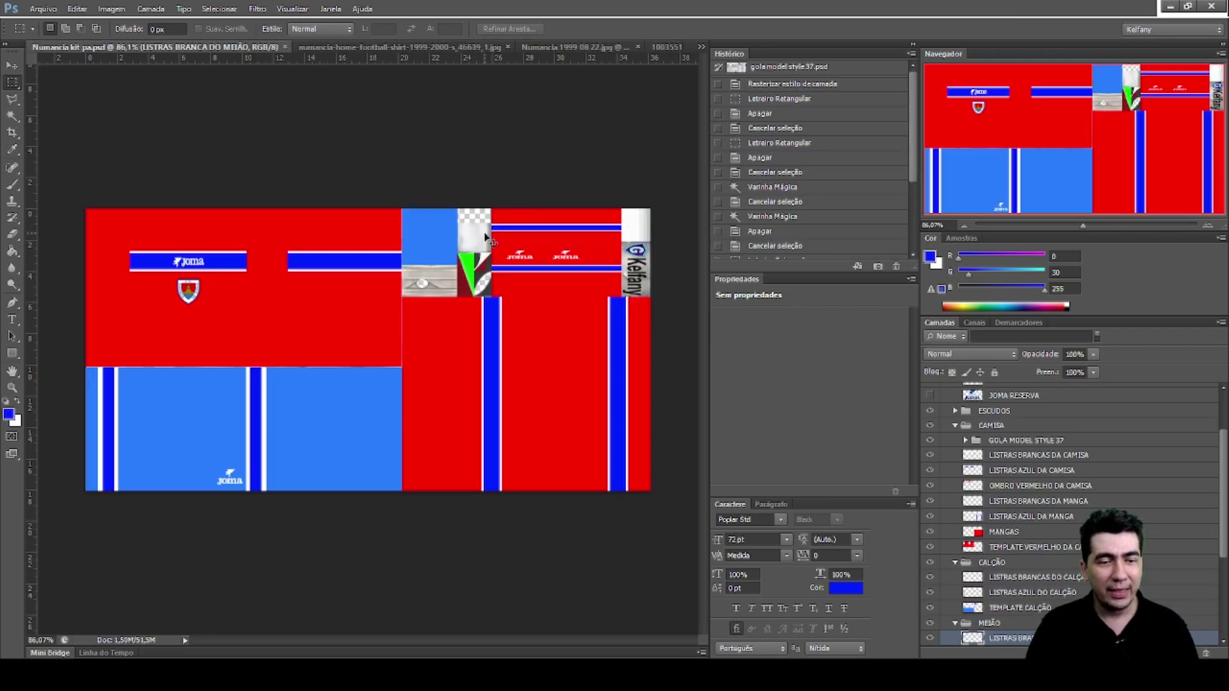
Select a narrow rectangular strip along the outer edge of the light grey collar square, next to the red sock area
left_click_drag(1083, 225, 1114, 226)
left_click_drag(453, 640, 516, 640)
left_click_drag(707, 402, 706, 317)
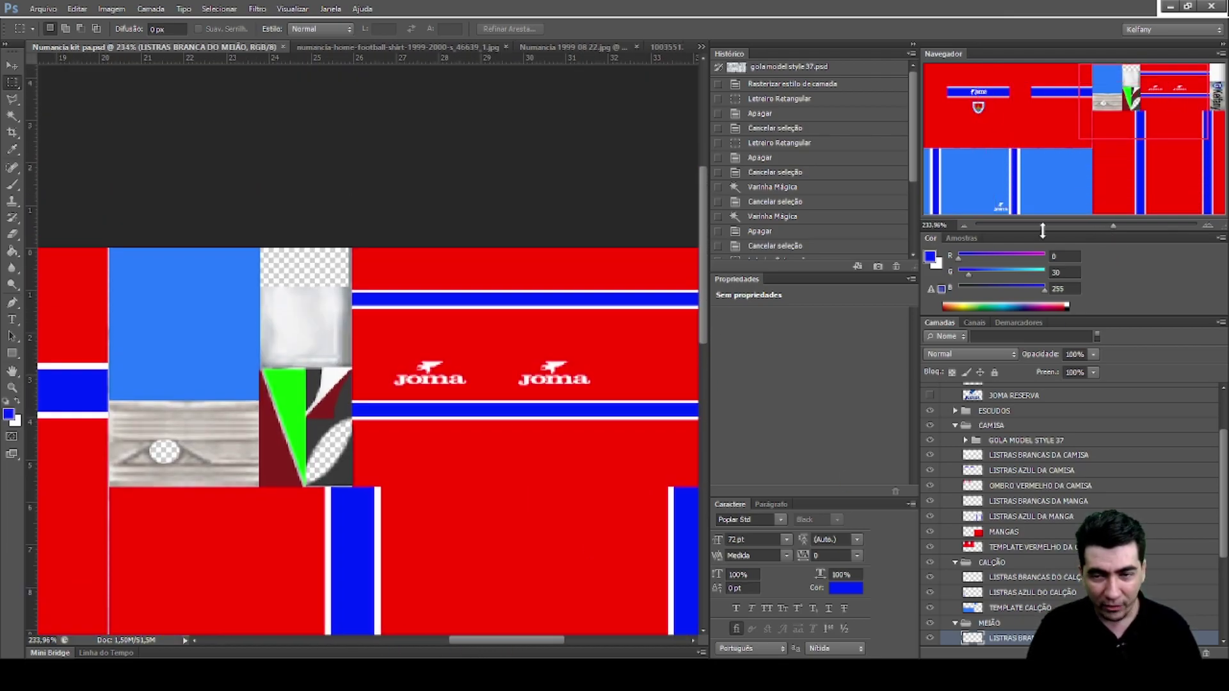
left_click_drag(1129, 231, 1138, 225)
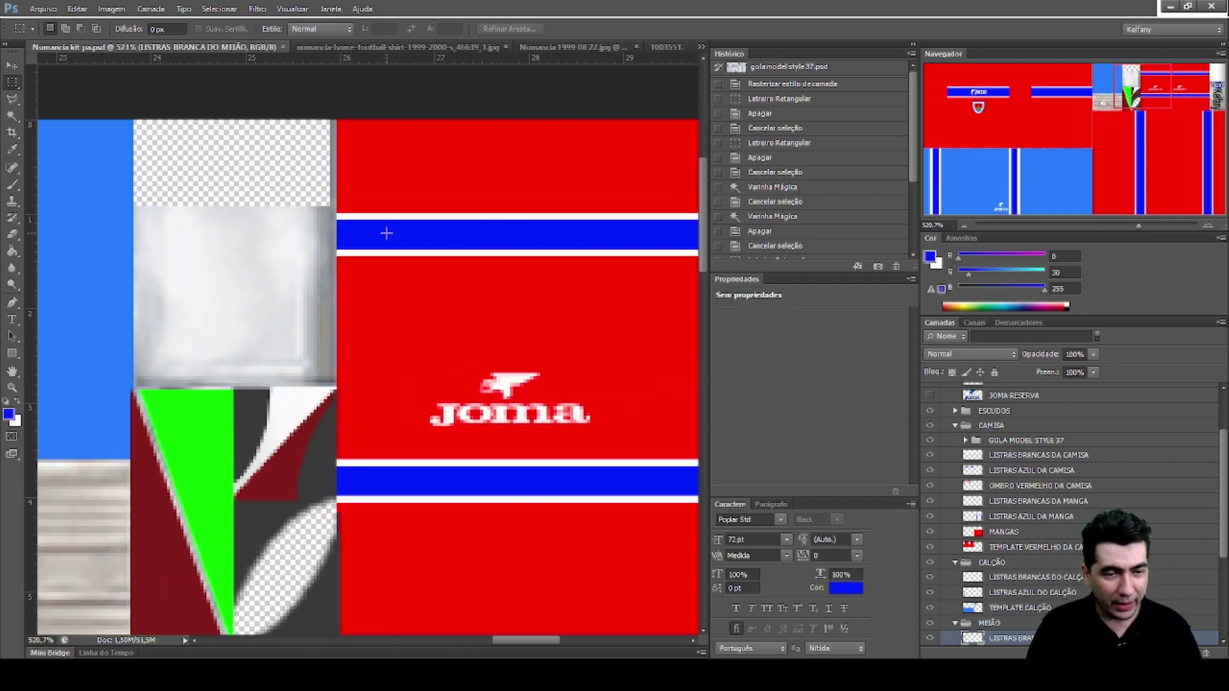
left_click_drag(330, 370, 311, 208)
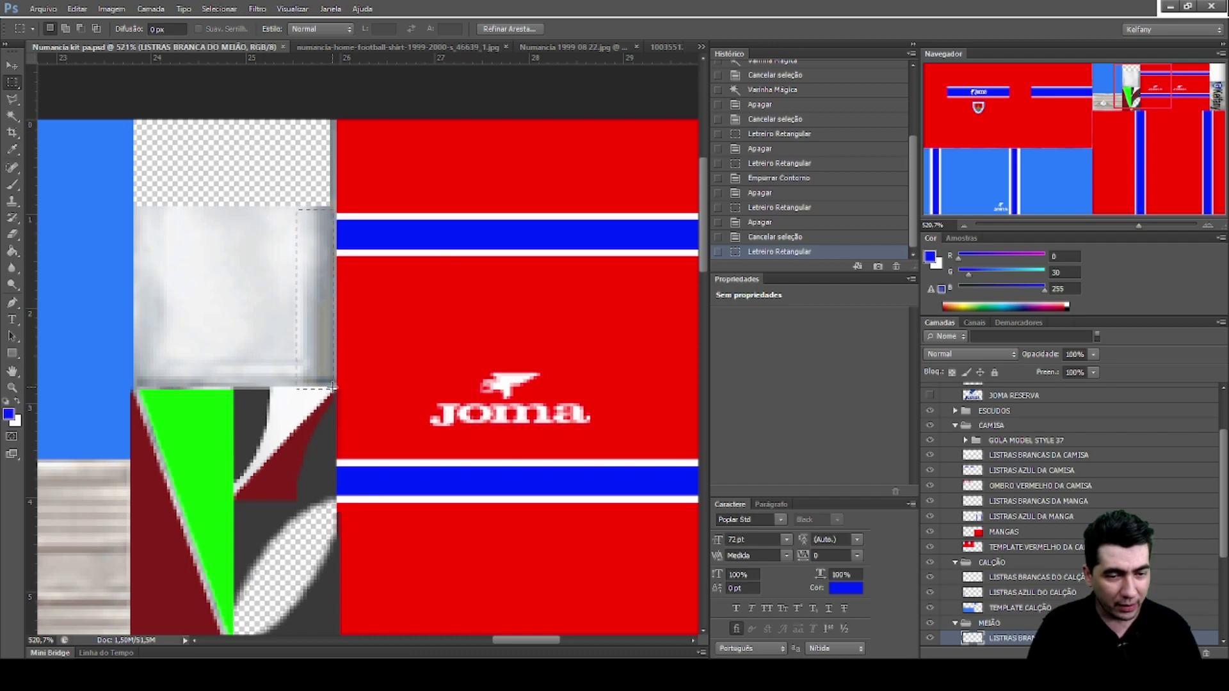
left_click_drag(336, 388, 337, 391)
key("Up")
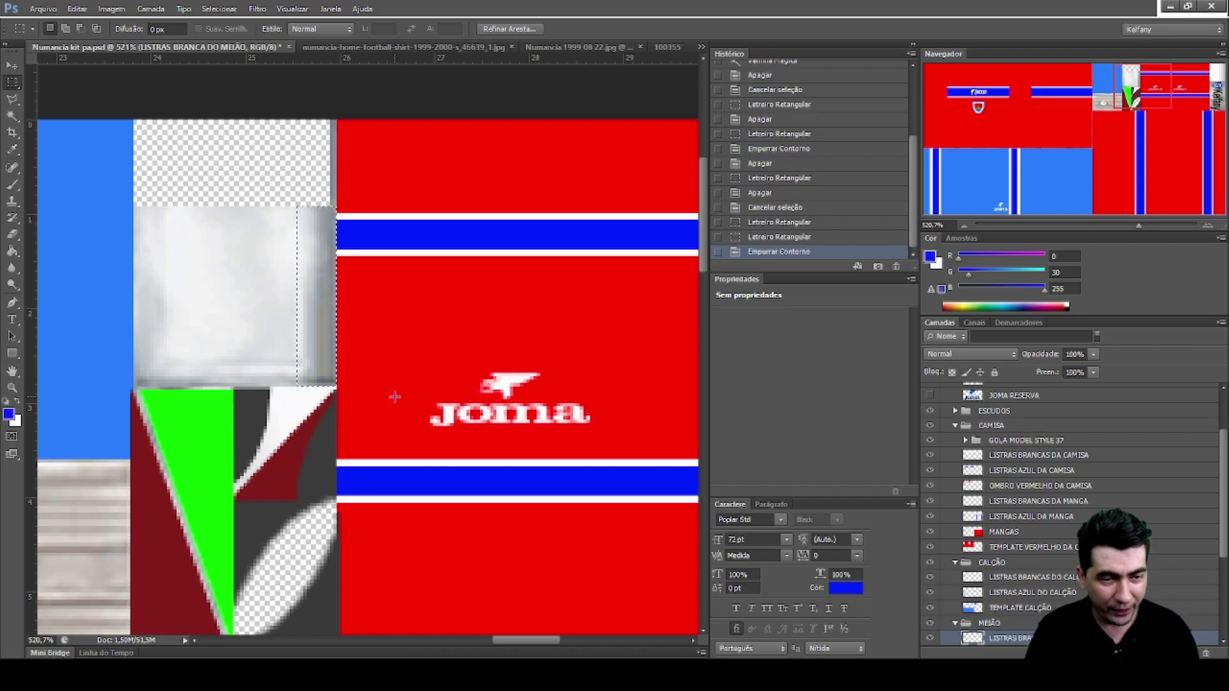
Create a new layer at the top of the GOLA MODEL STYLE 37 group and name it POLO AZUL ESCURO
scroll(1033, 595, "up", 1)
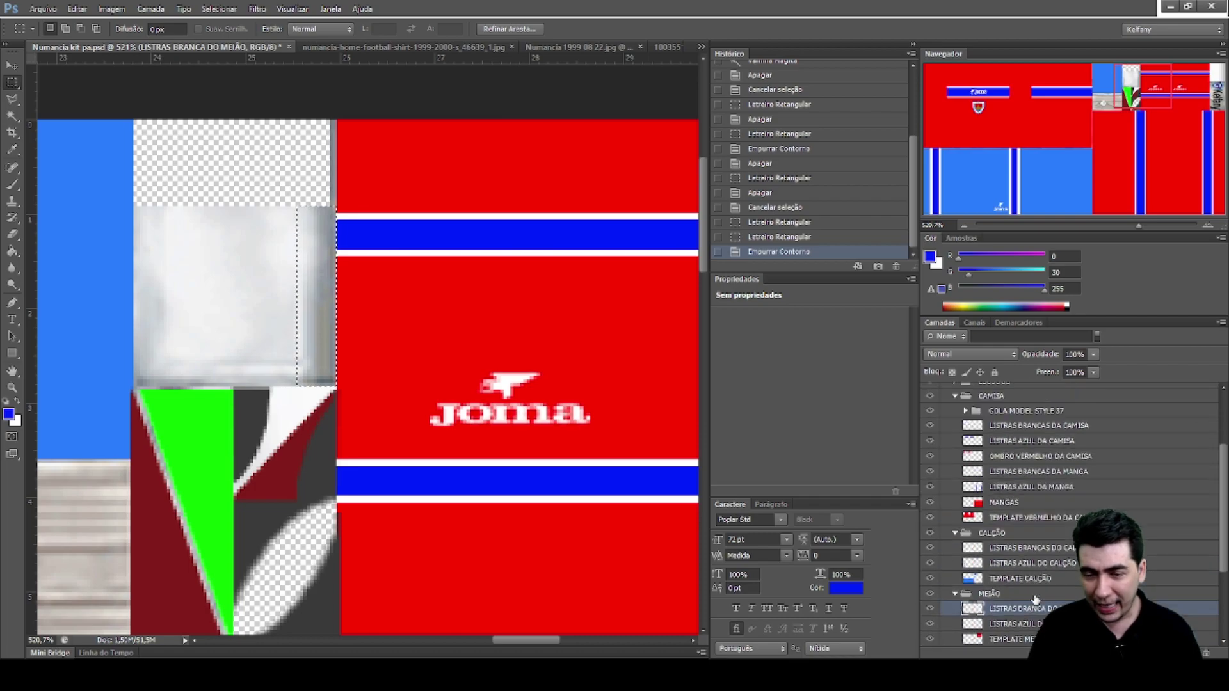
scroll(1035, 598, "up", 3)
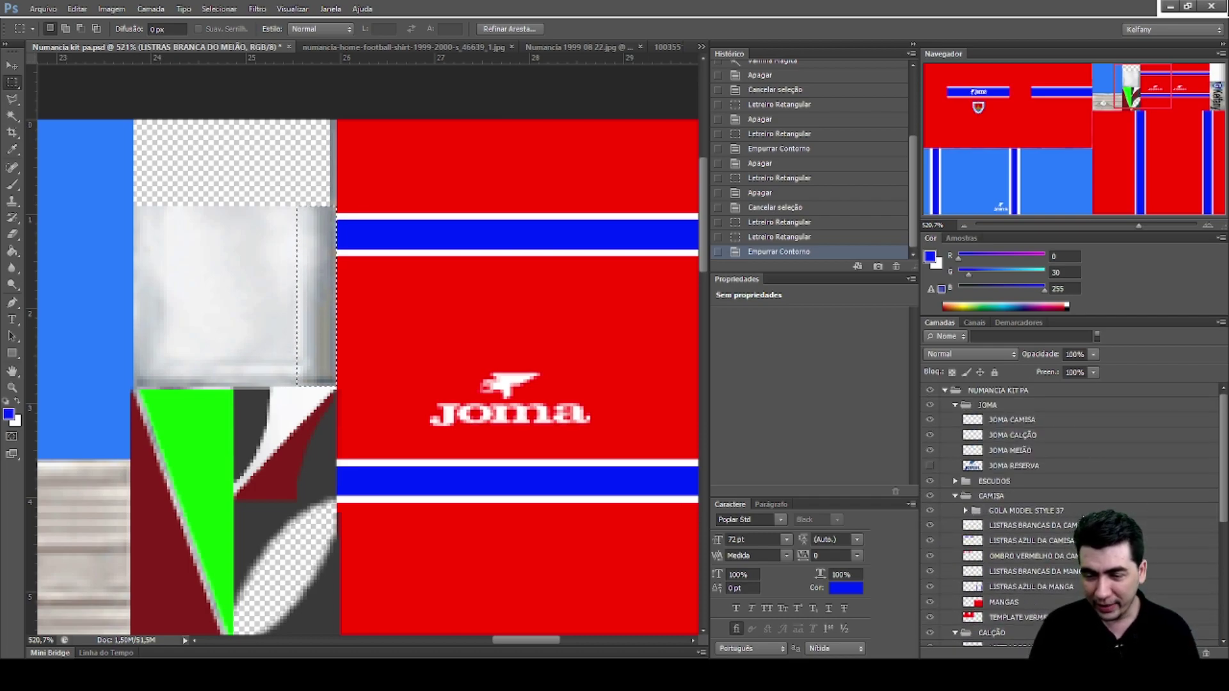
left_click(1018, 511)
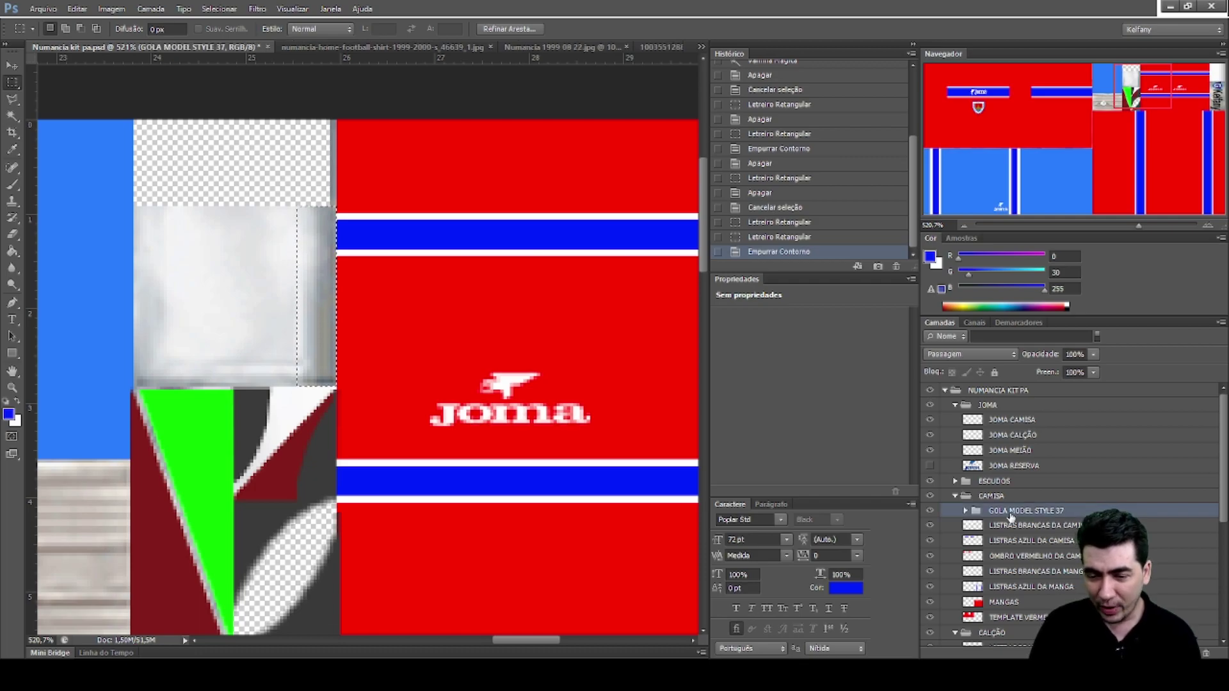
left_click(964, 511)
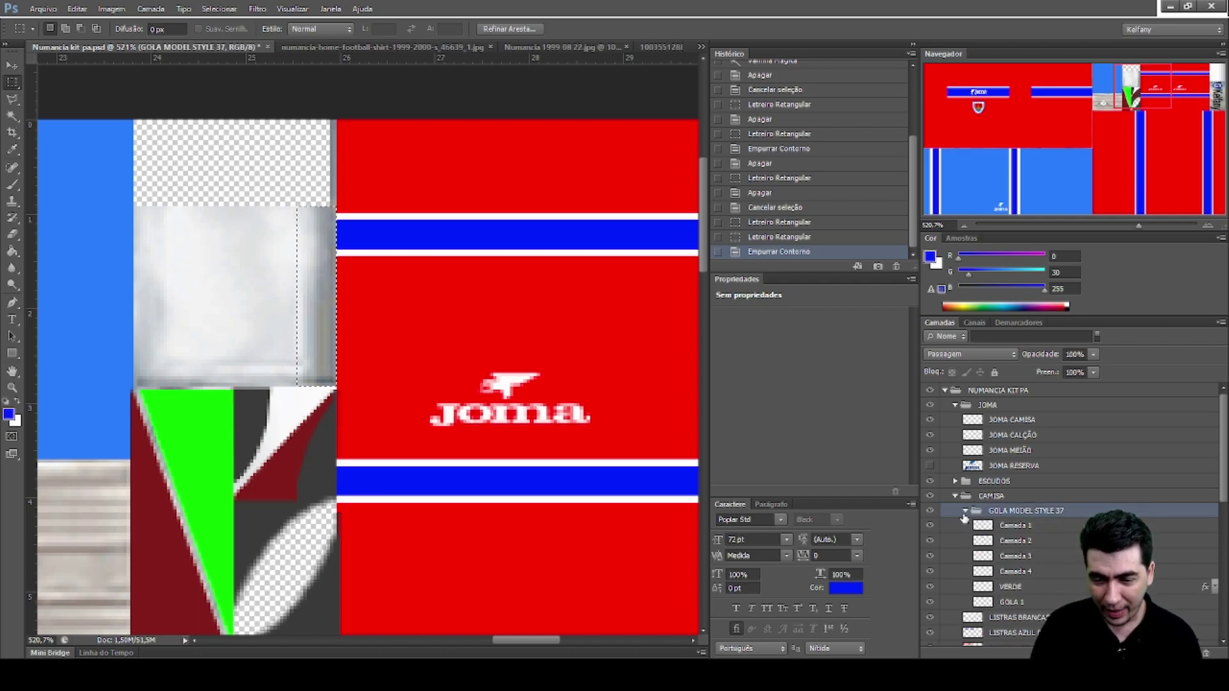
left_click(1029, 526)
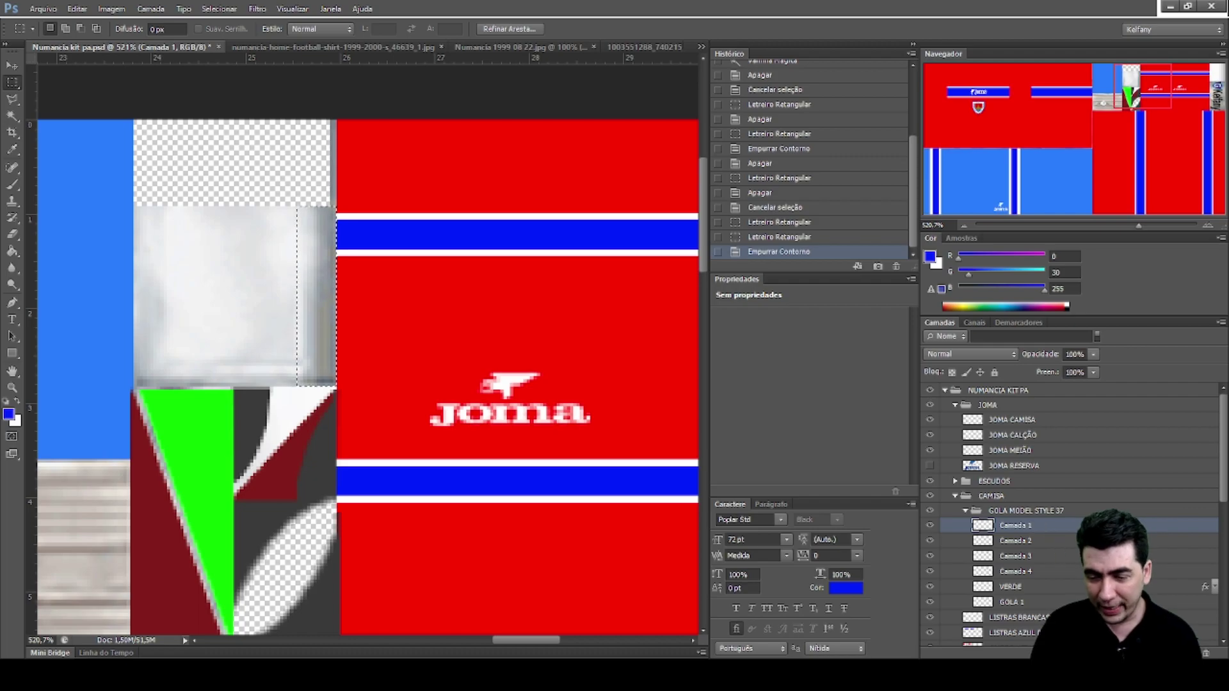
key("ctrl+shift+alt+n")
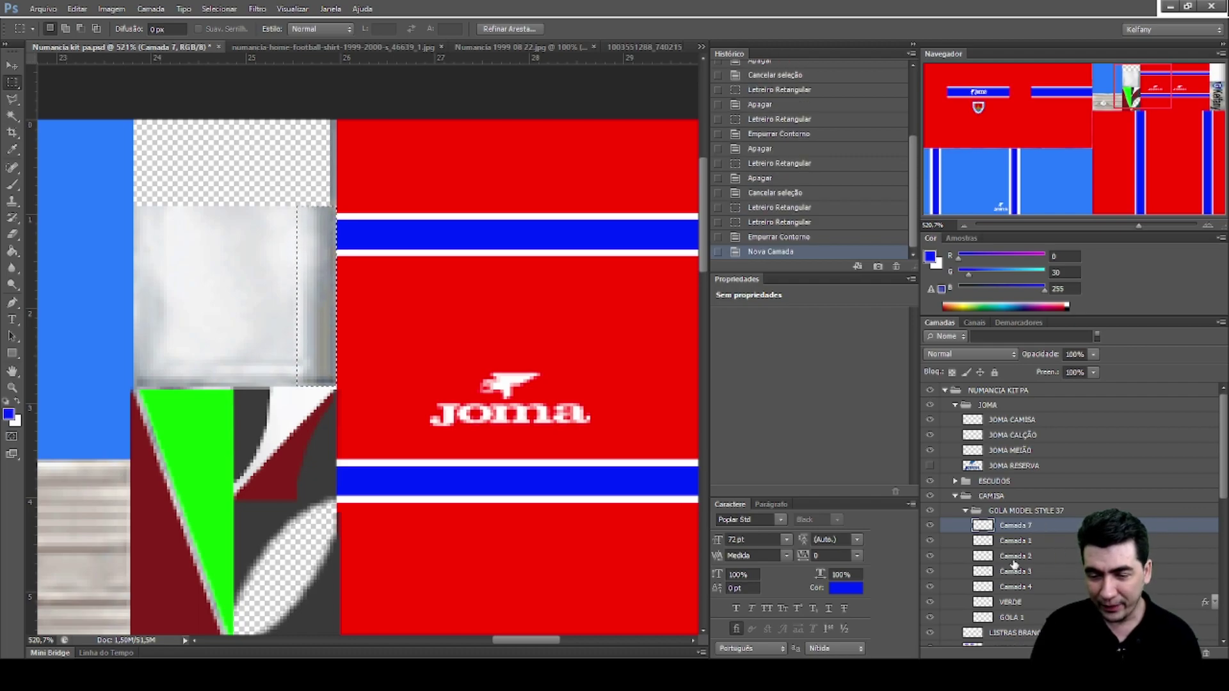
double_click(1015, 527)
type("p")
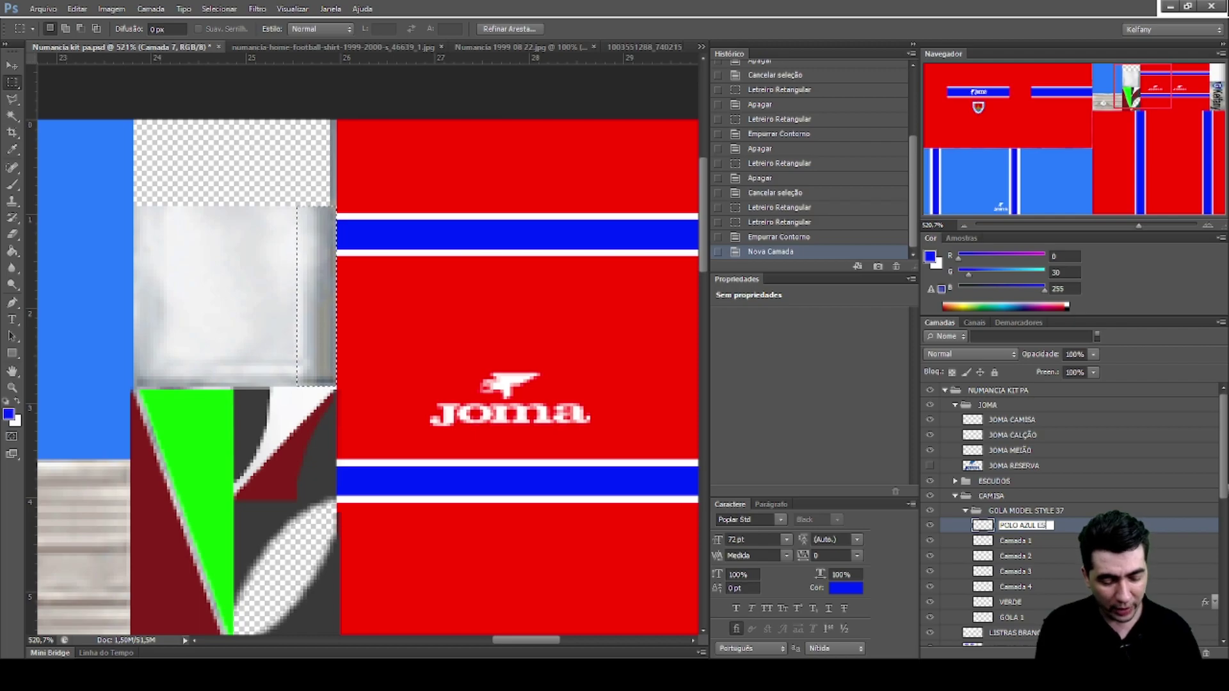
type("OLO AZUL ESCURO")
key("Return")
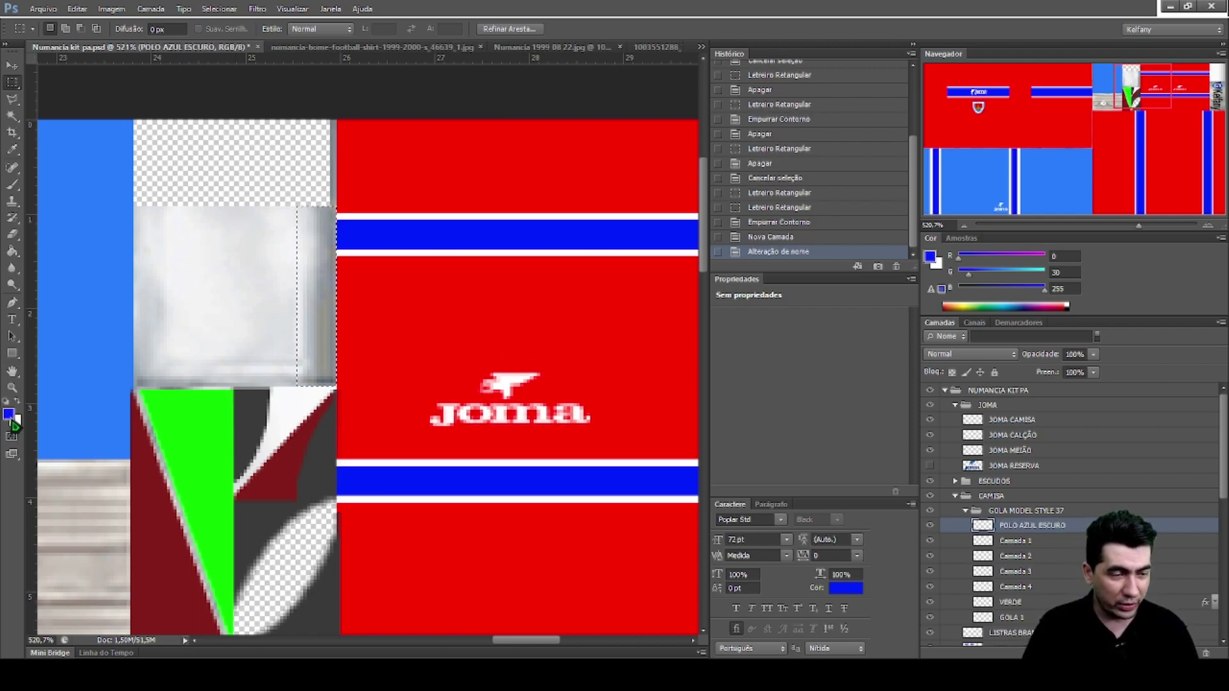
Fill the selected collar strip on POLO AZUL ESCURO with the current blue, RGB 0, 30, 255
key("i")
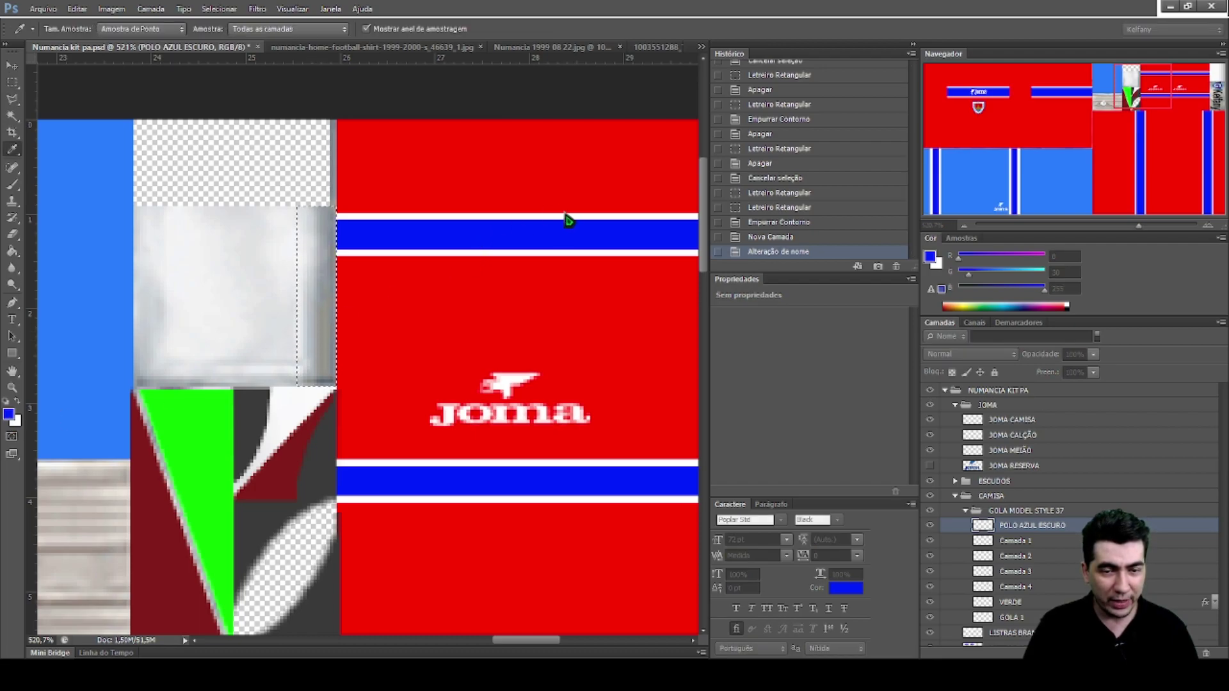
key("m")
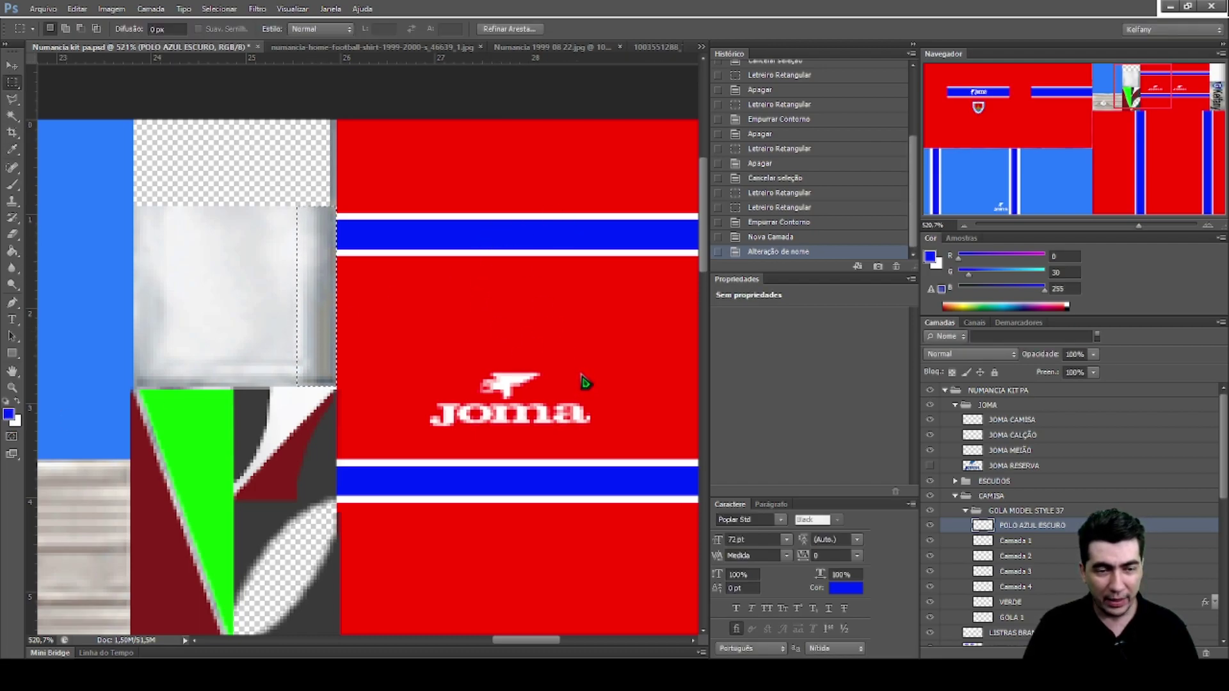
left_click(13, 252)
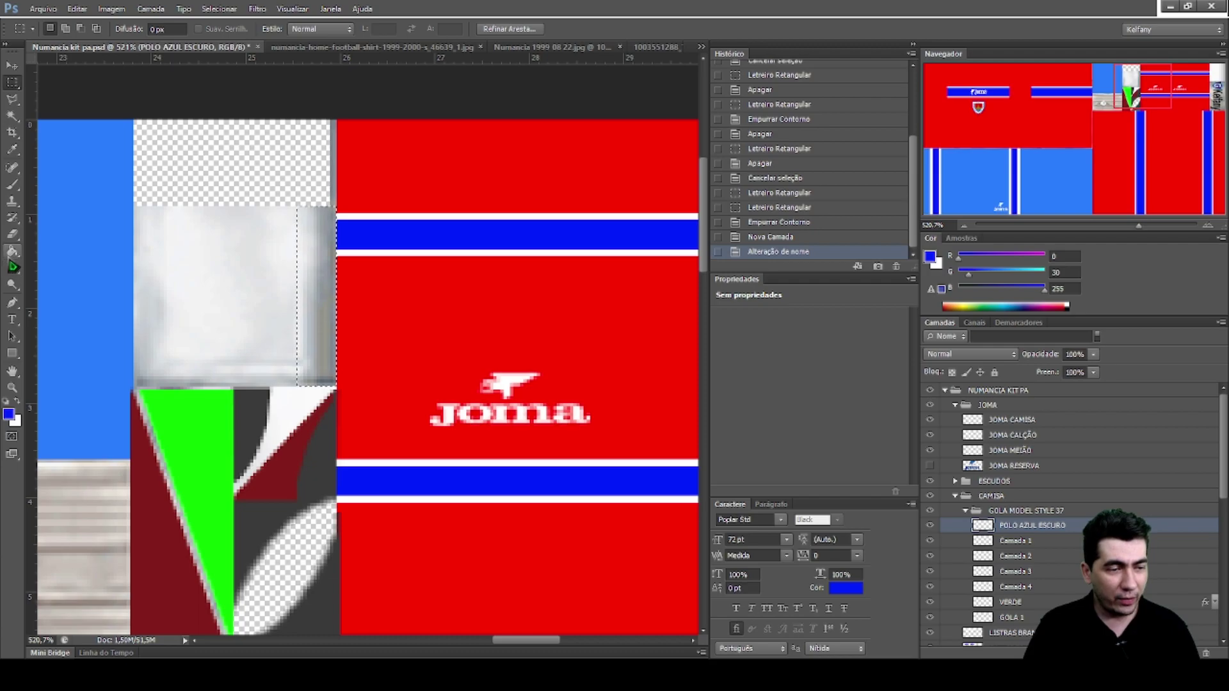
left_click(304, 284)
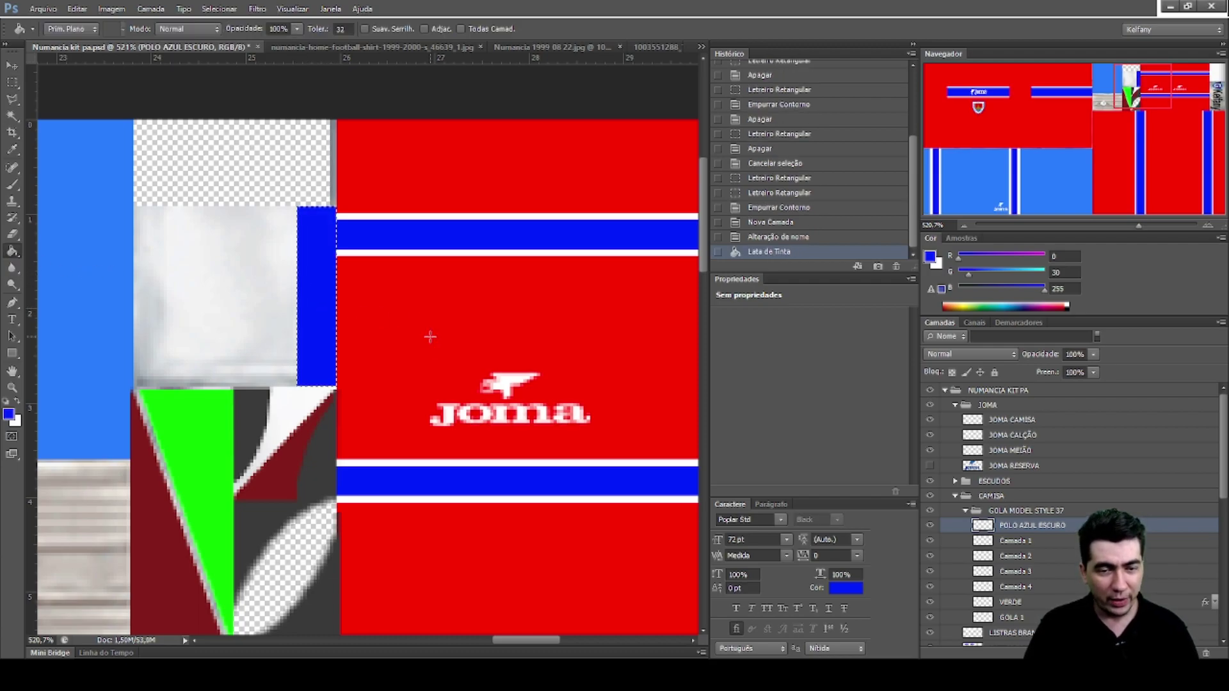
Check the collar against the team and shirt photos, and transform the selection beside the blue strip to 50% width
key("ctrl+Tab")
key("ctrl+Tab")
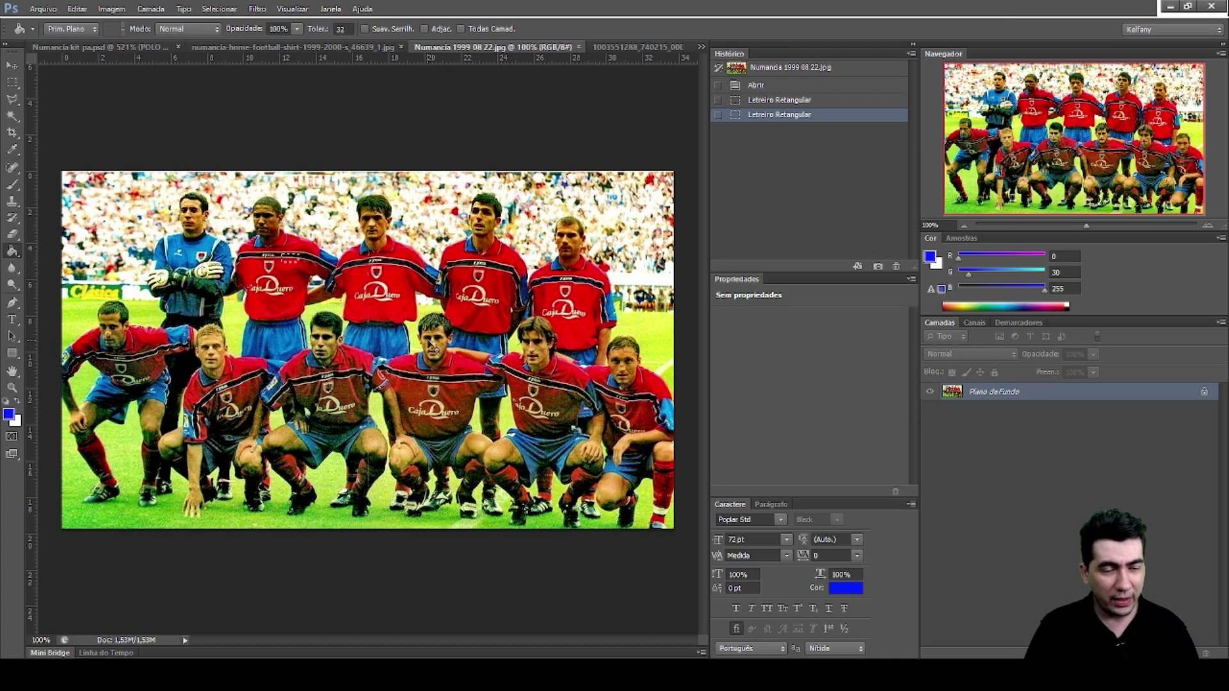
key("ctrl+shift+Tab")
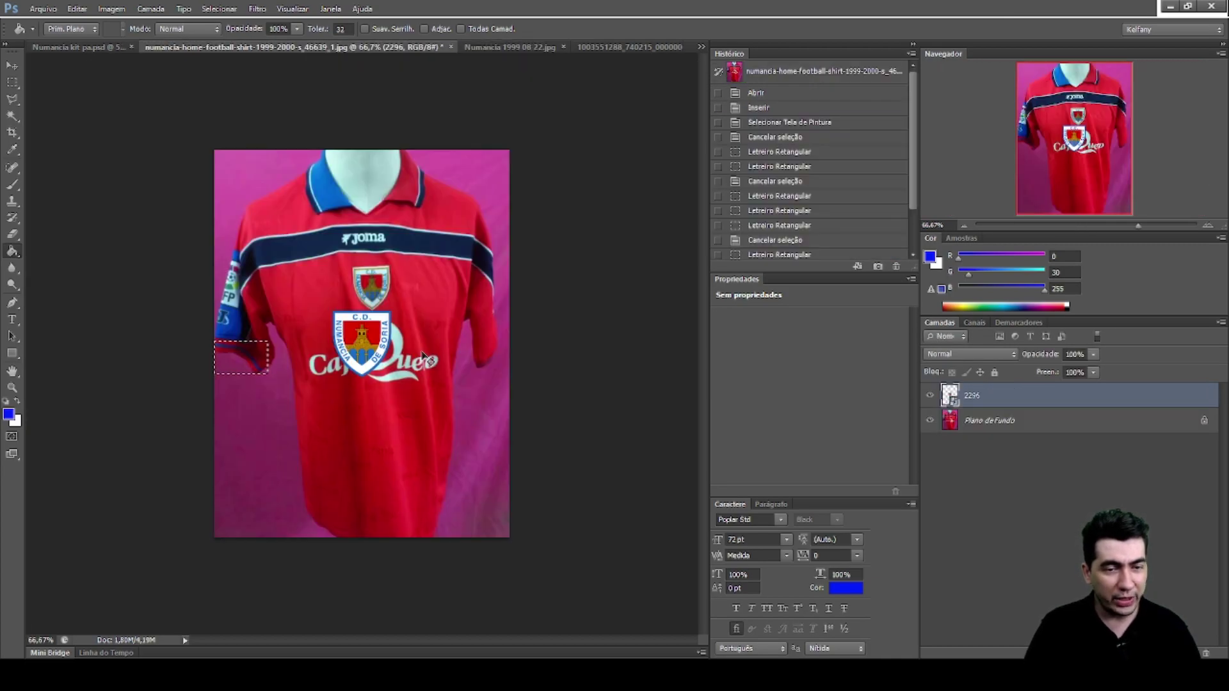
key("ctrl+shift+Tab")
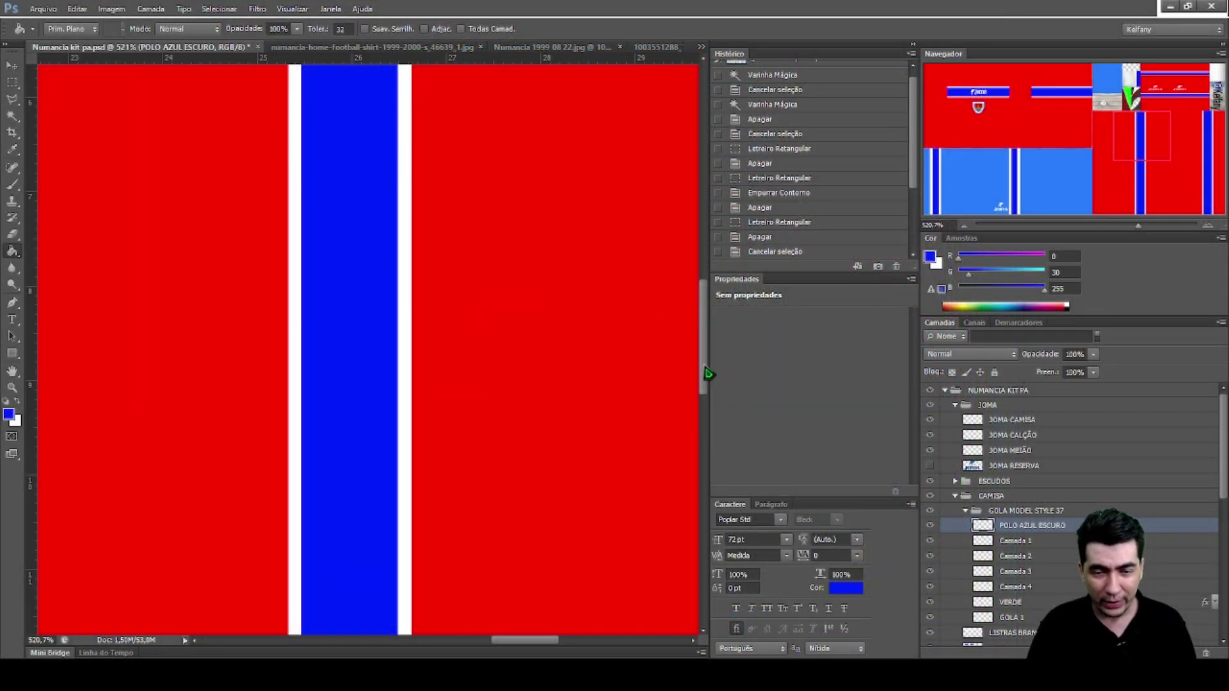
left_click_drag(707, 374, 710, 263)
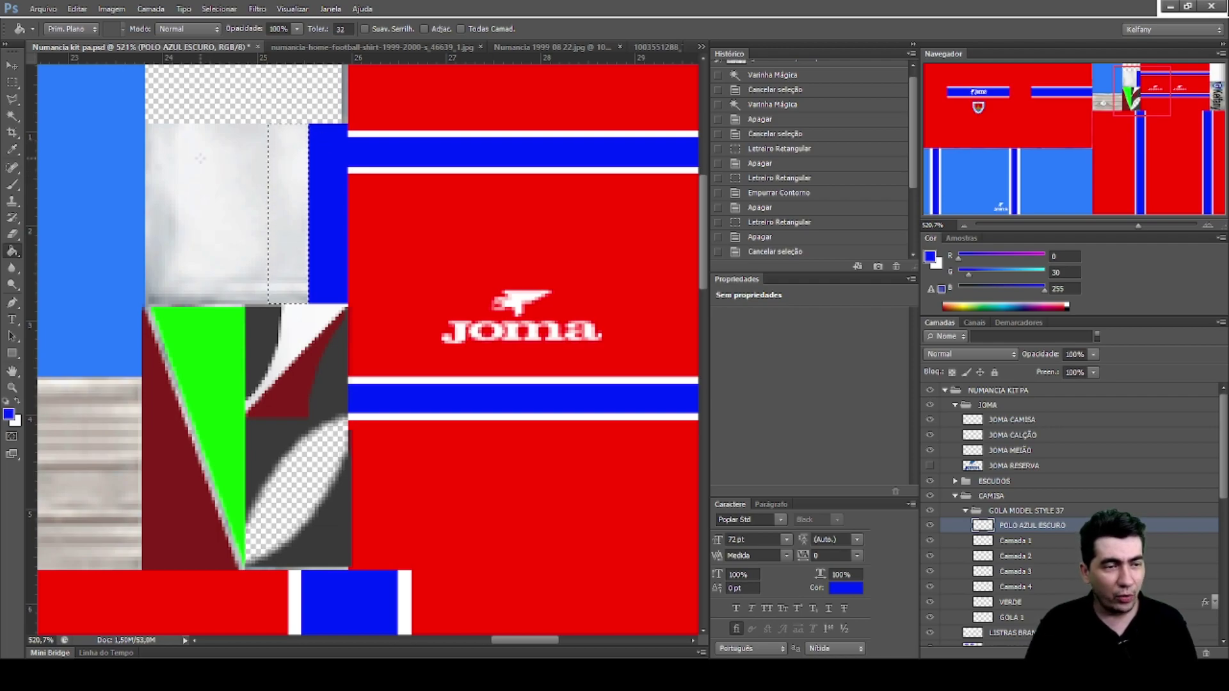
left_click(12, 83)
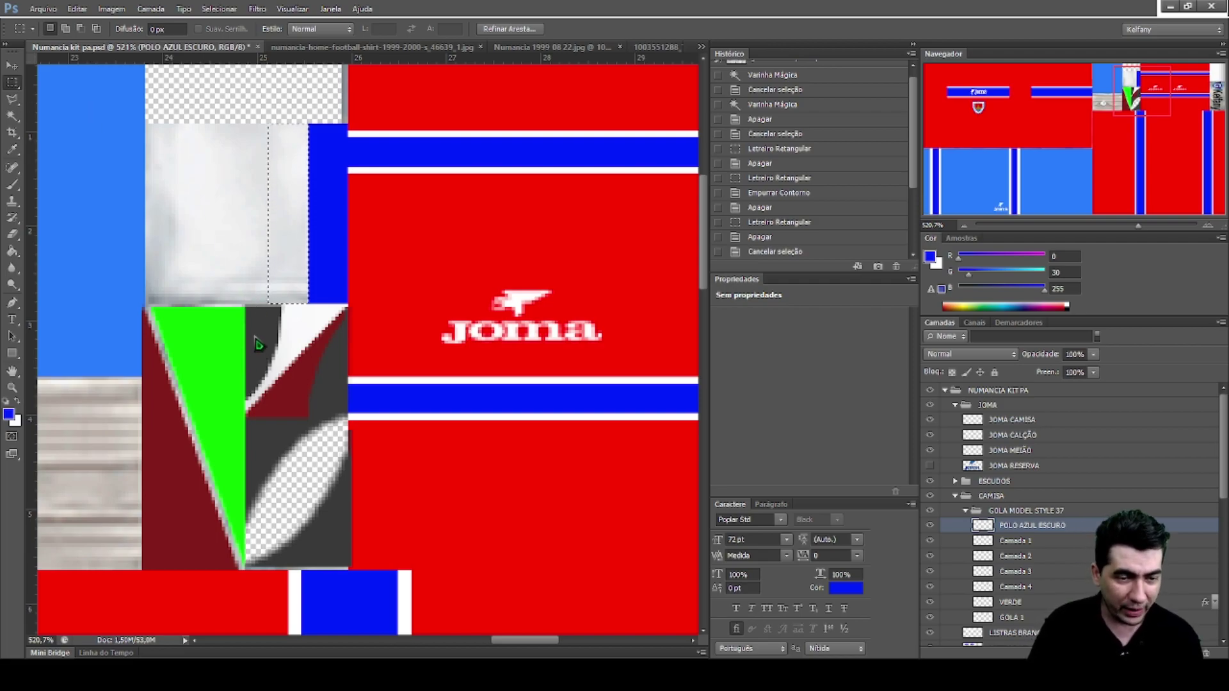
key("ctrl+t")
left_click_drag(267, 221, 287, 217)
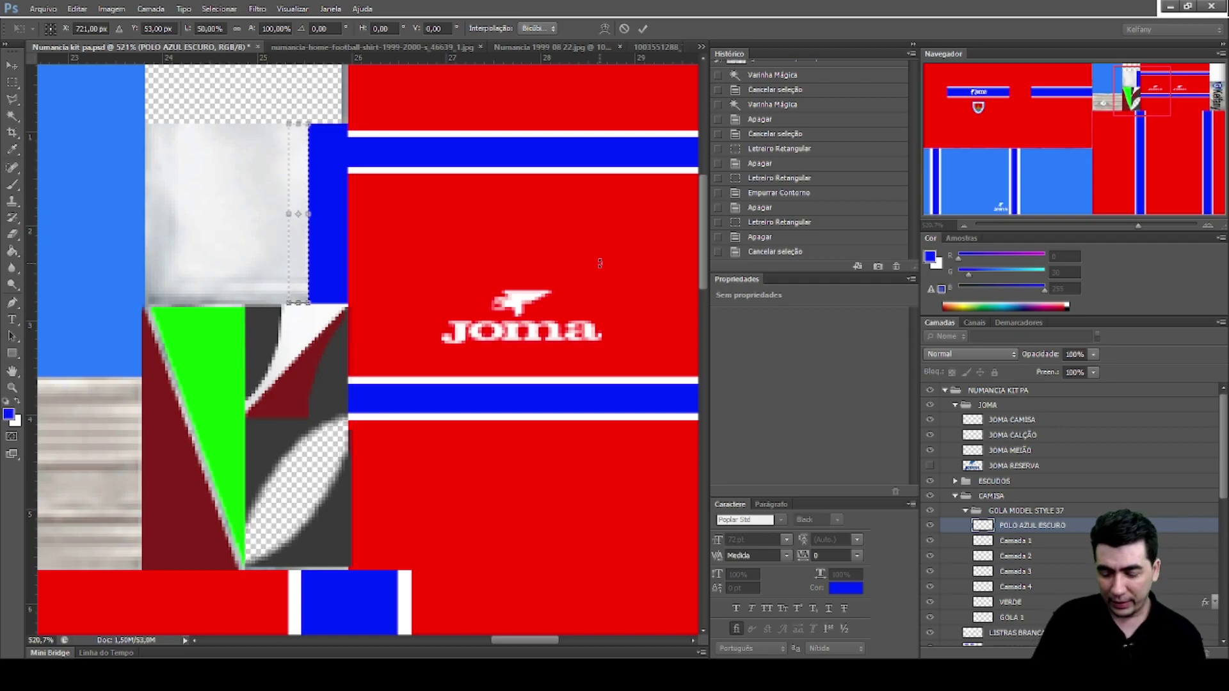
key("Return")
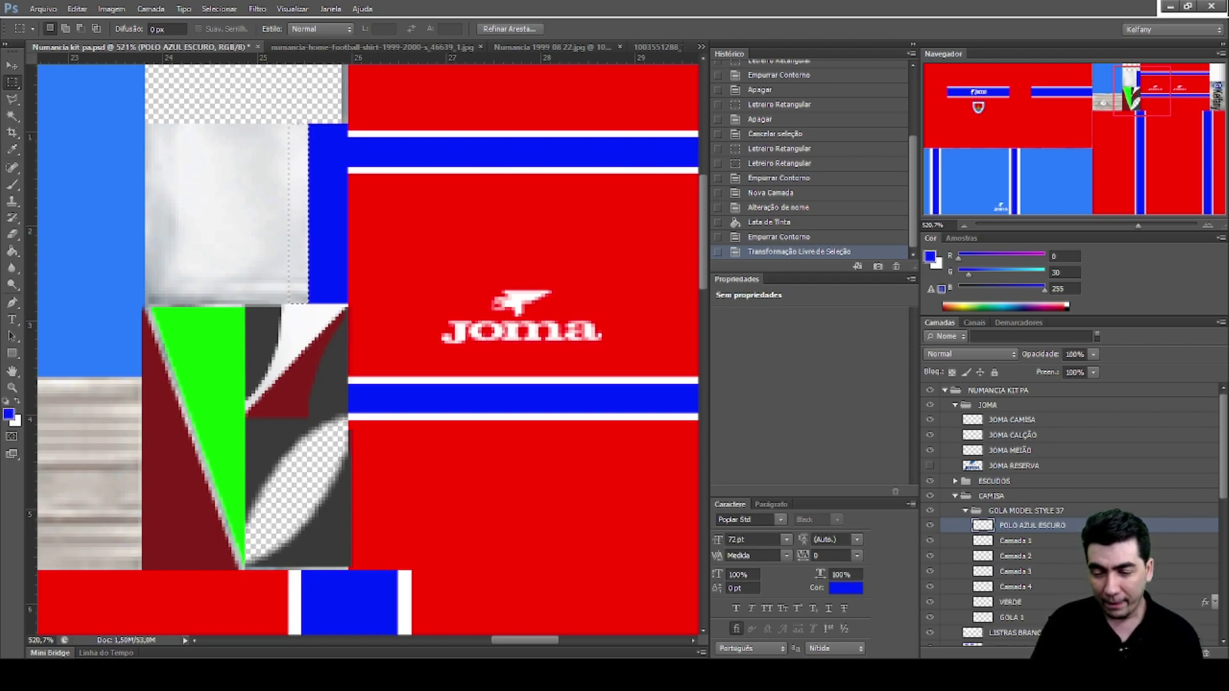
Create a new layer above POLO AZUL ESCURO and name it POLO LISTRA BRANCA
key("ctrl+alt+shift+n")
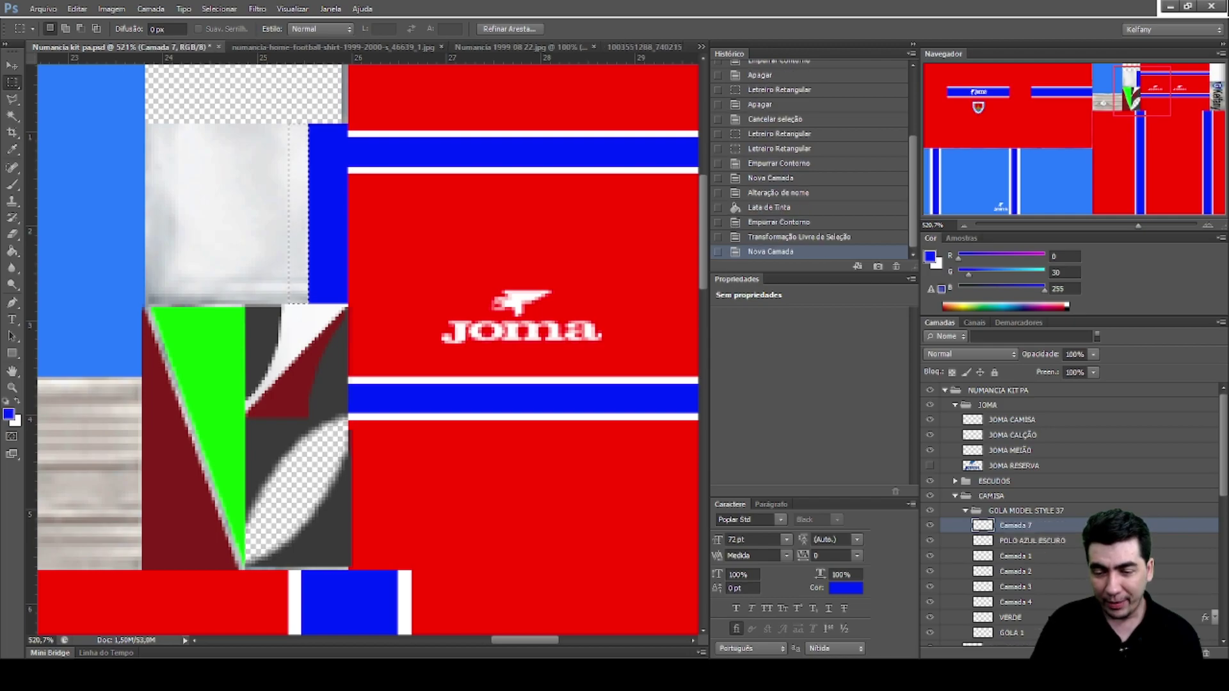
double_click(1016, 526)
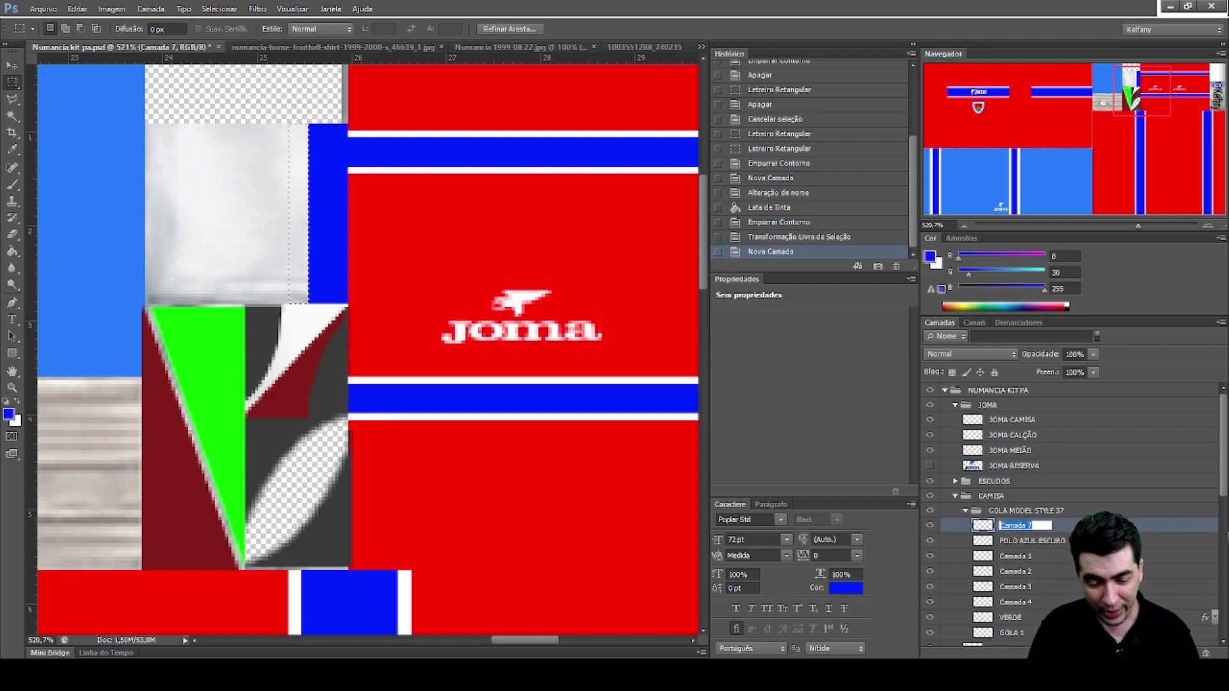
type("PO")
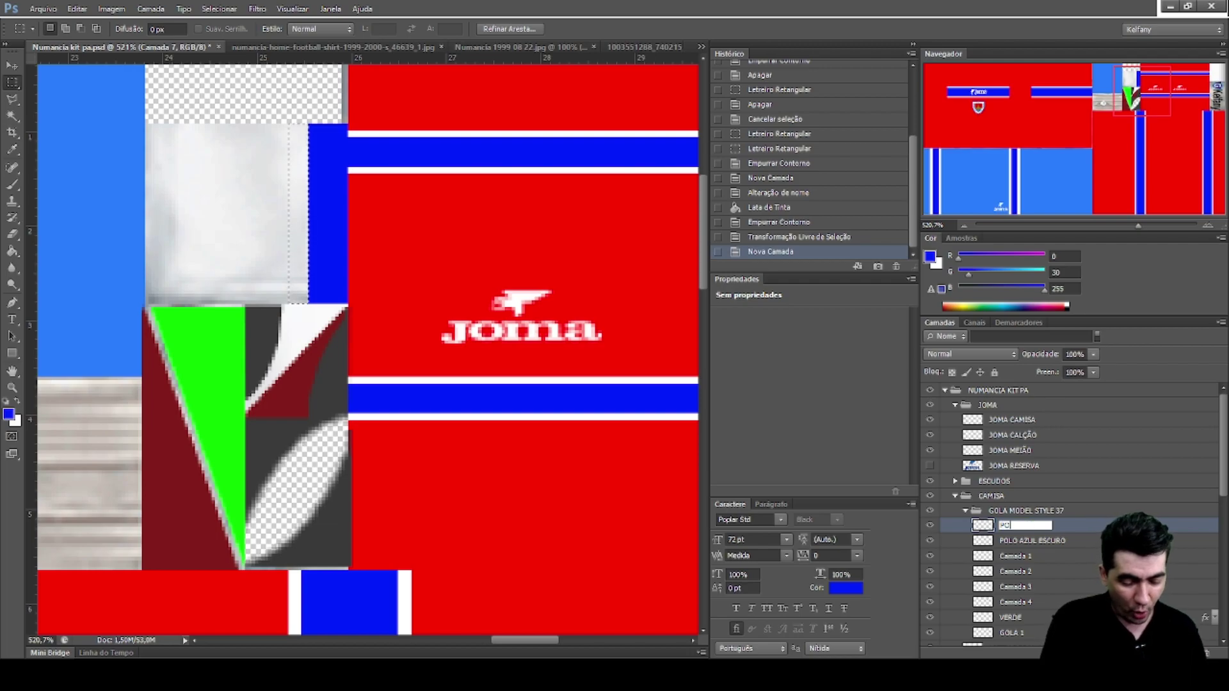
type("LO LESTRA BRANCA")
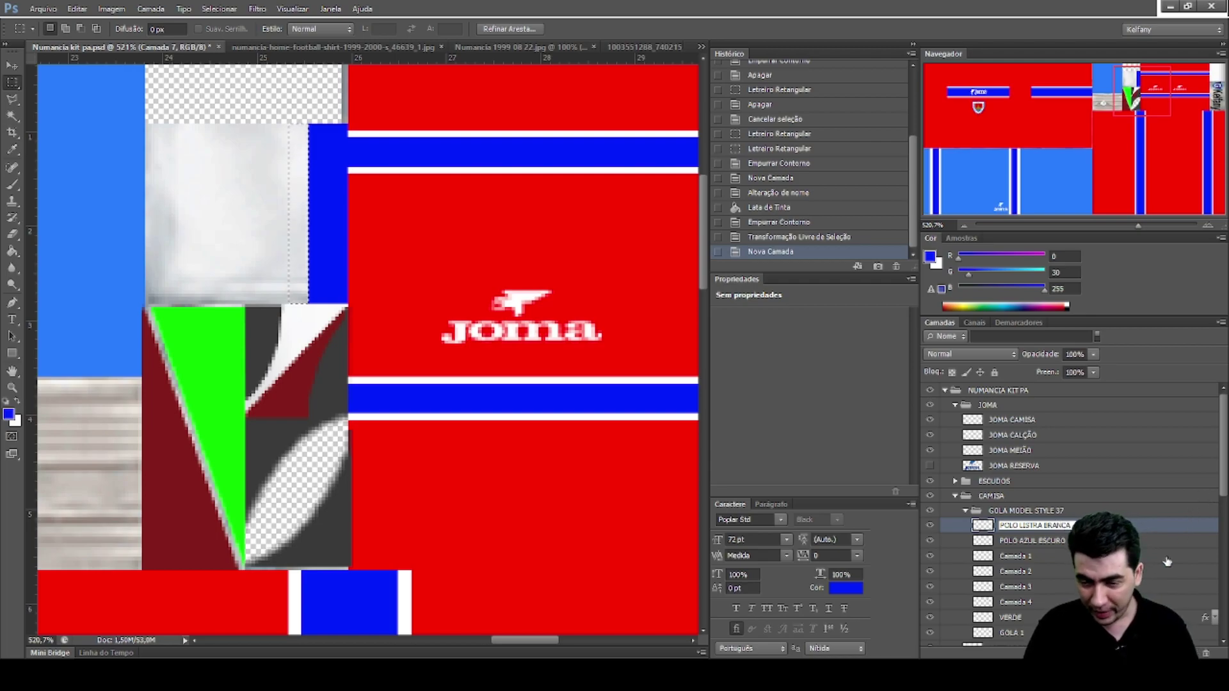
Rename the POLO AZUL ESCURO layer as POLO LISTRA AZUL ESCURO
double_click(1020, 541)
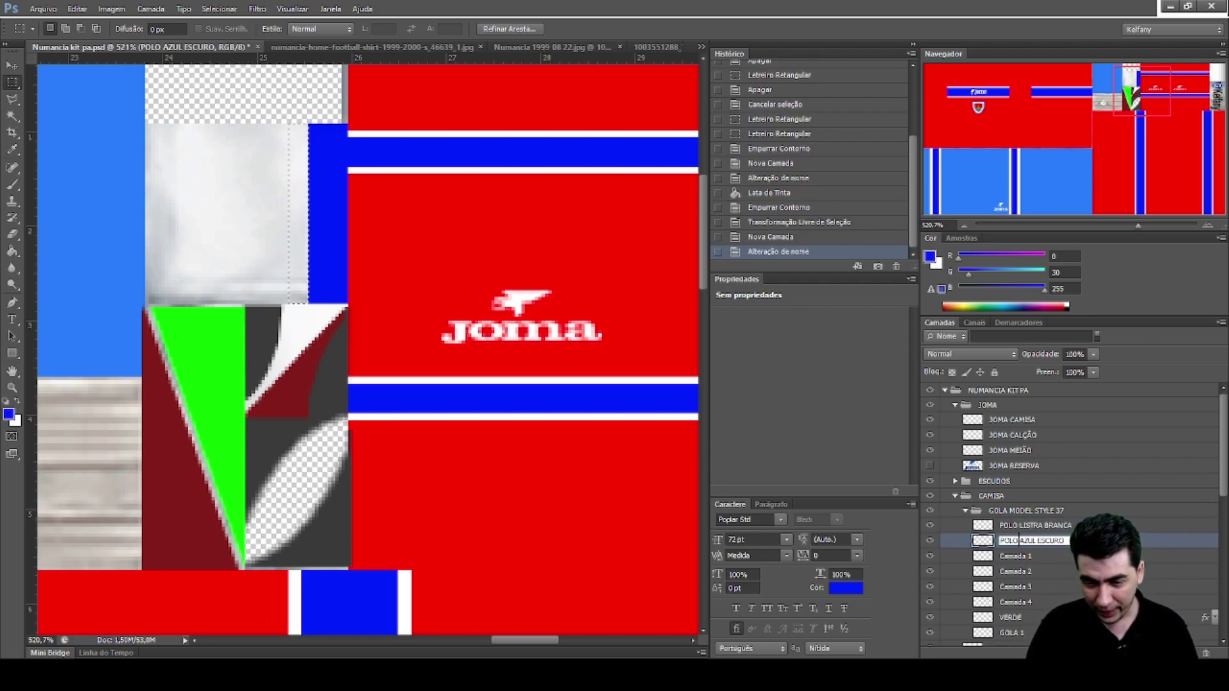
type("KISTRA ")
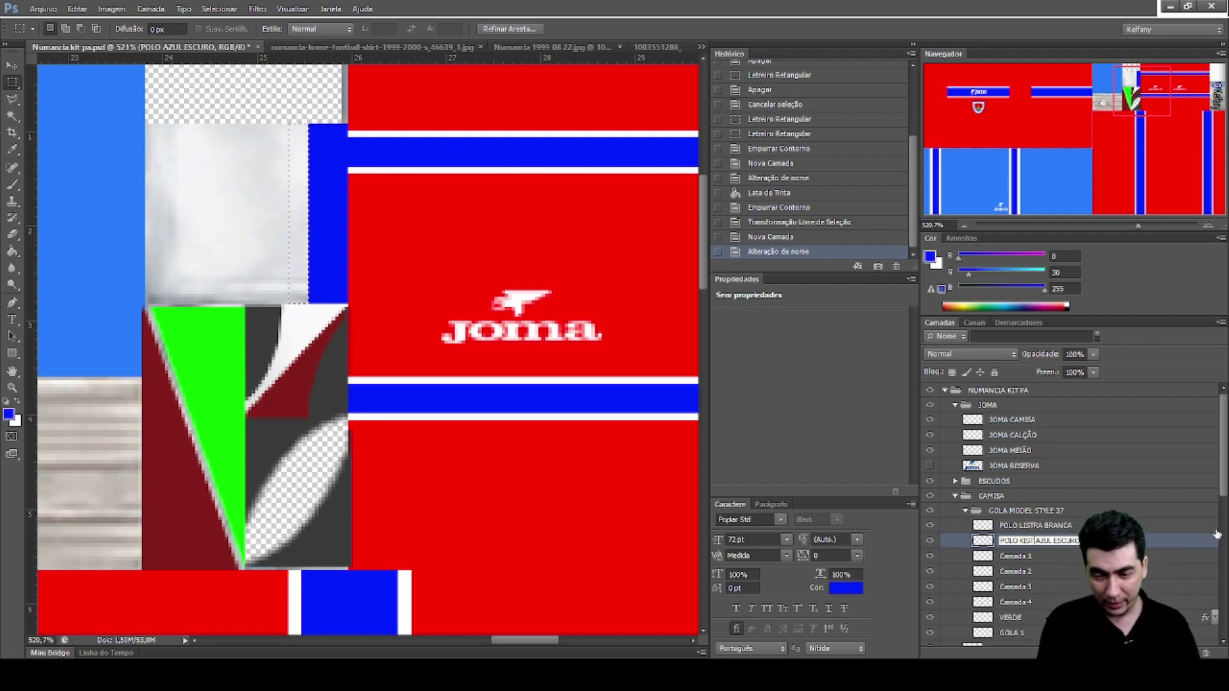
type("LISTRA")
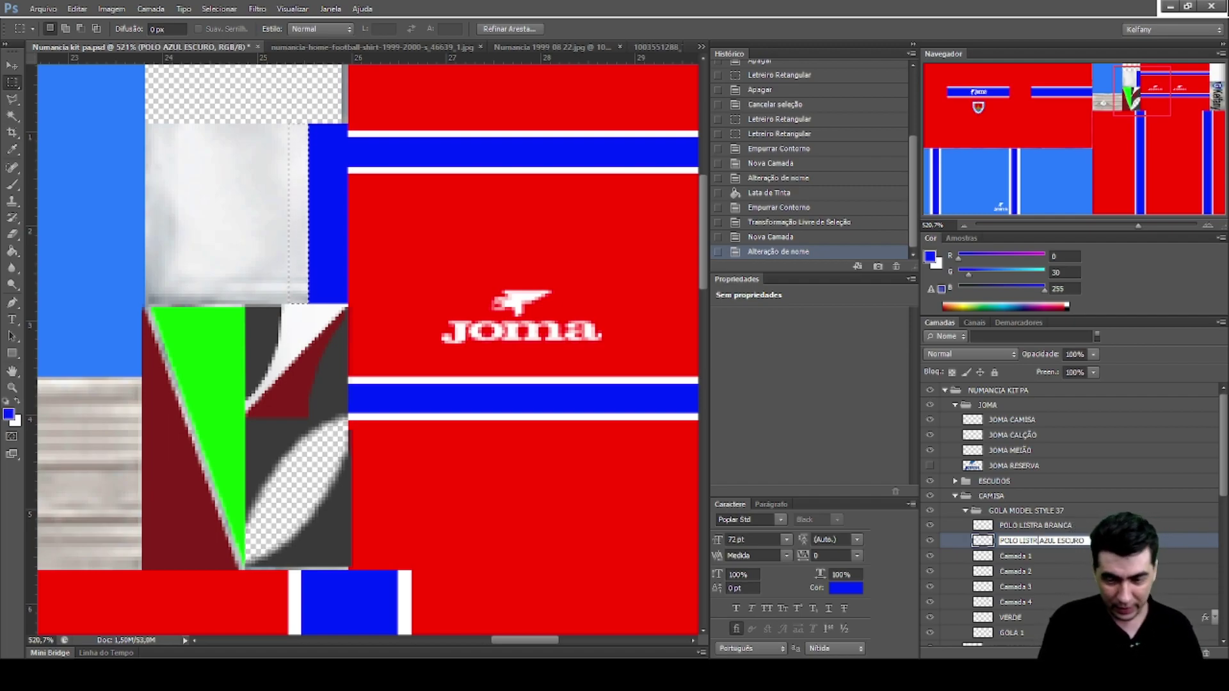
key("Return")
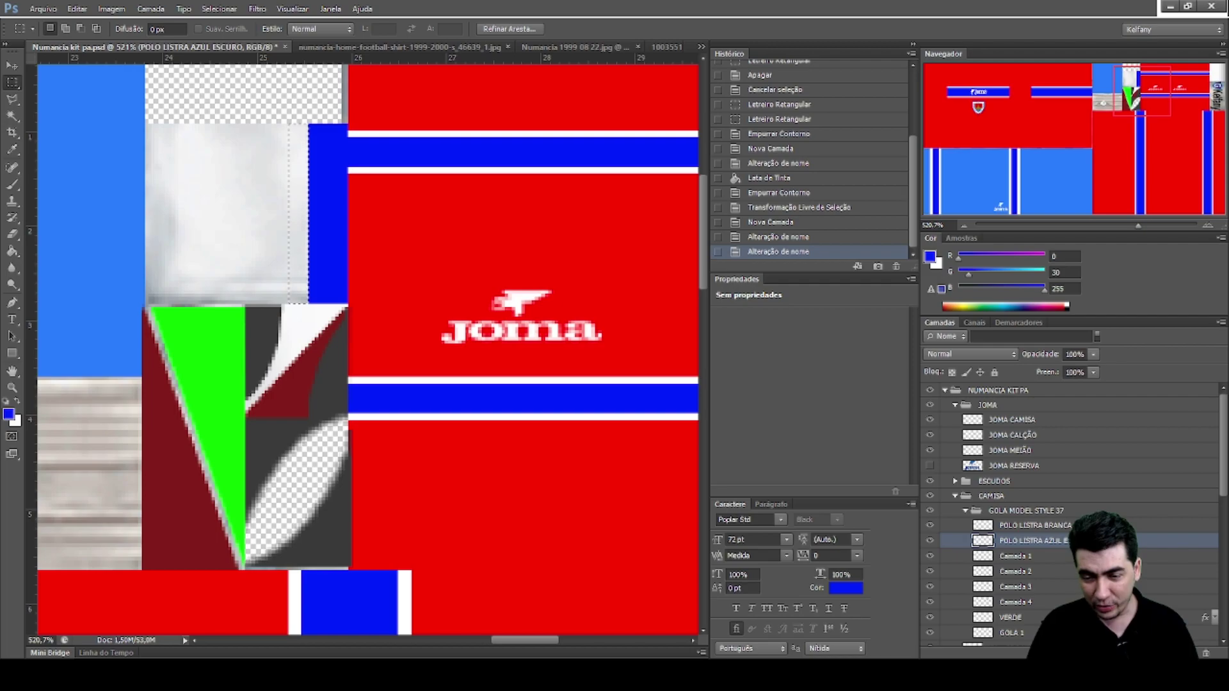
Fill the selected strip beside the blue collar stripe with white, RGB 255, 255, 255, on the POLO LISTRA BRANCA layer
left_click(1030, 526)
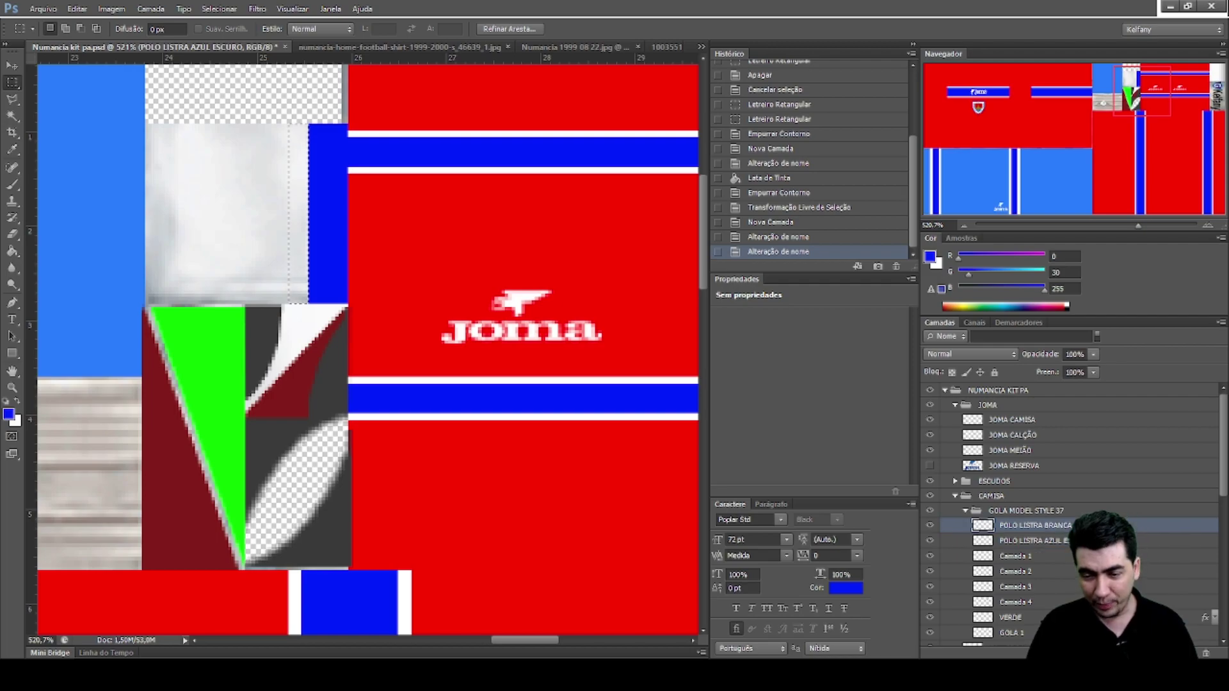
left_click(9, 416)
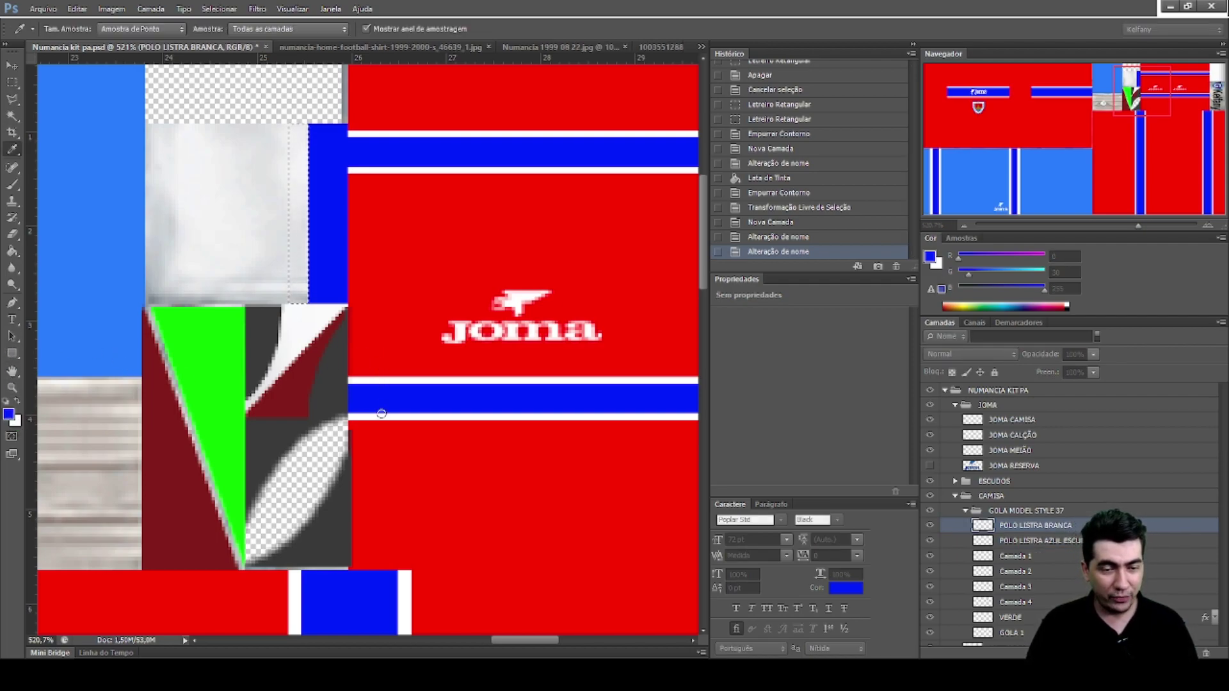
left_click(614, 380)
key("Return")
key("m")
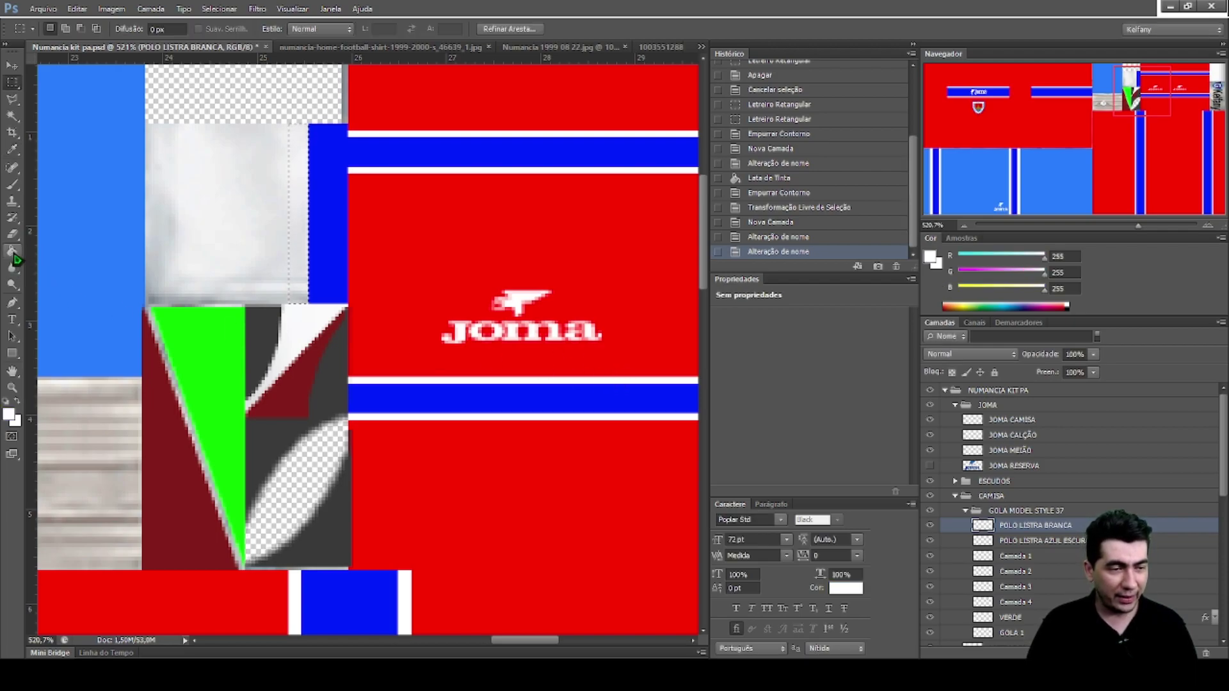
left_click(13, 253)
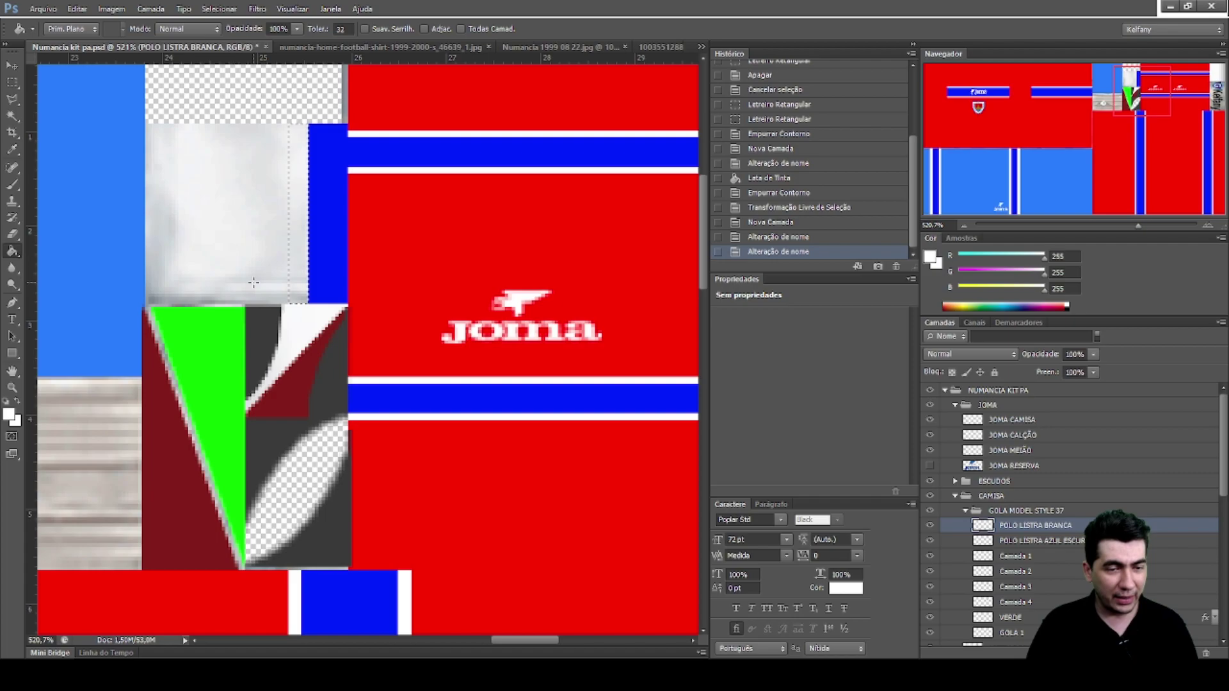
left_click(301, 266)
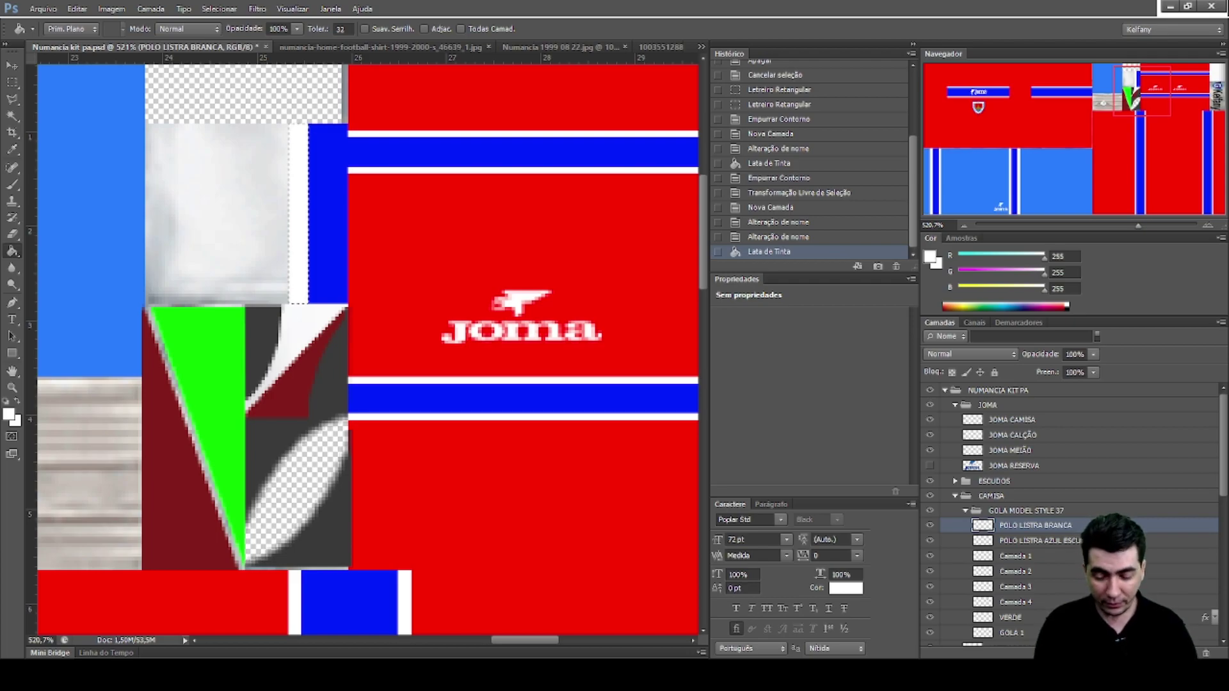
key("alt")
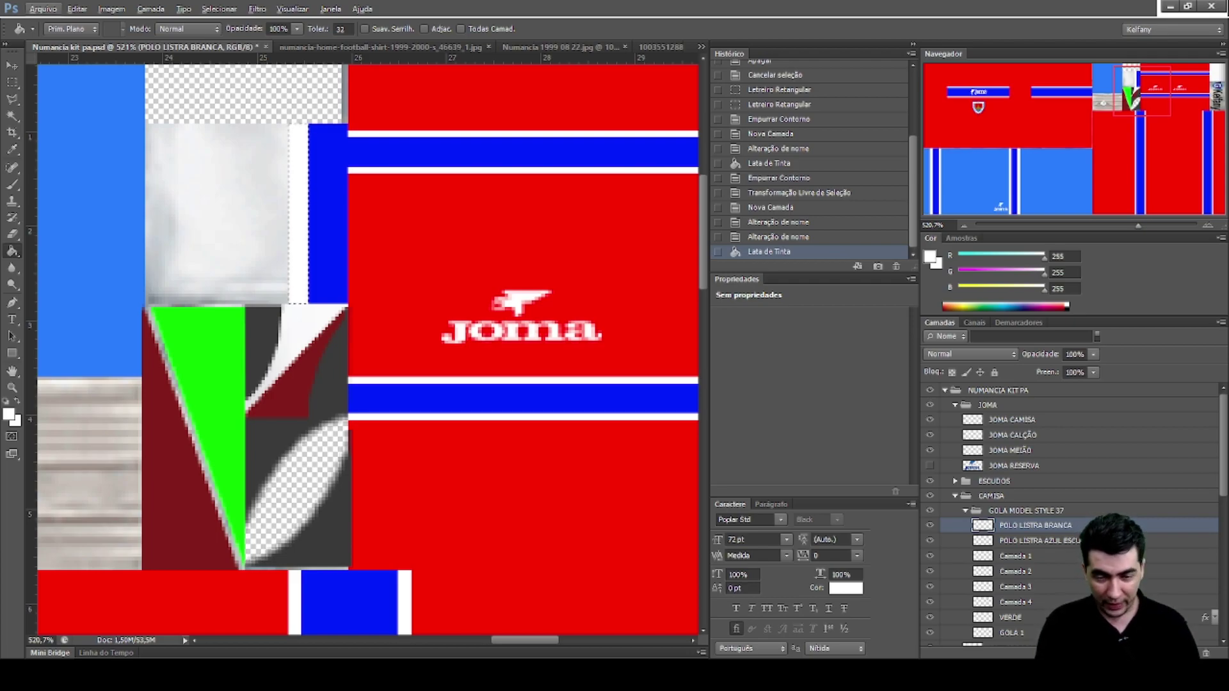
key("alt")
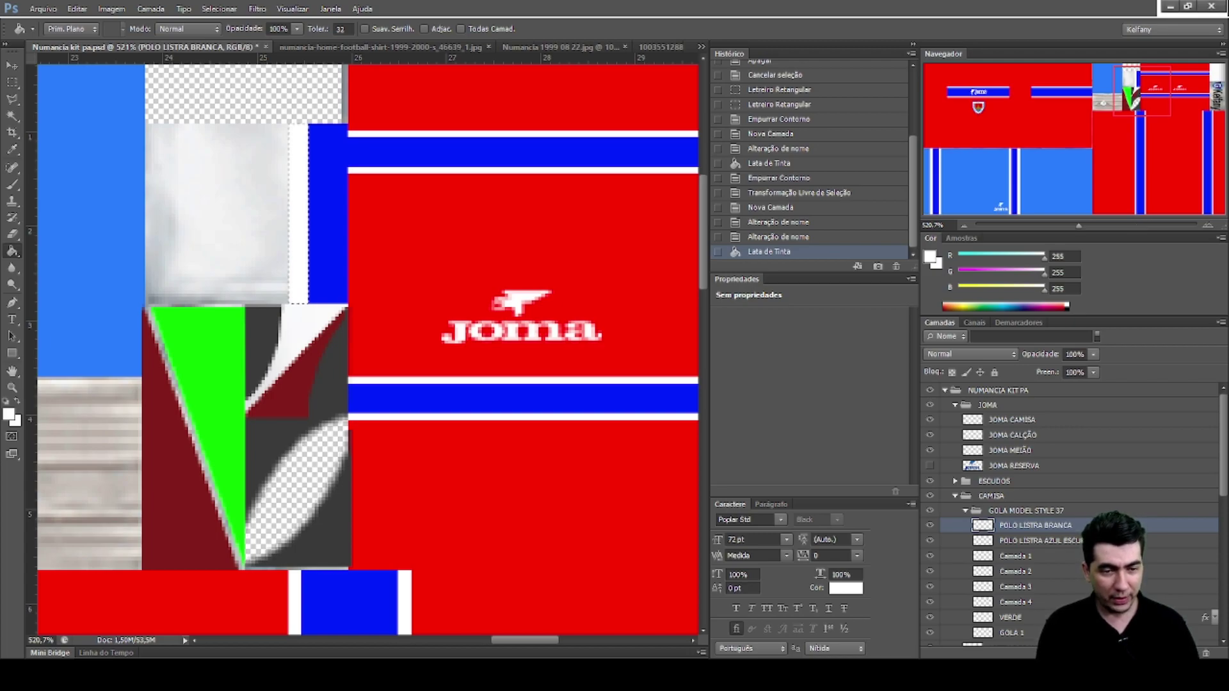
Check the collar in the home shirt photo, and deselect the white strip in the kit document
key("ctrl+Tab")
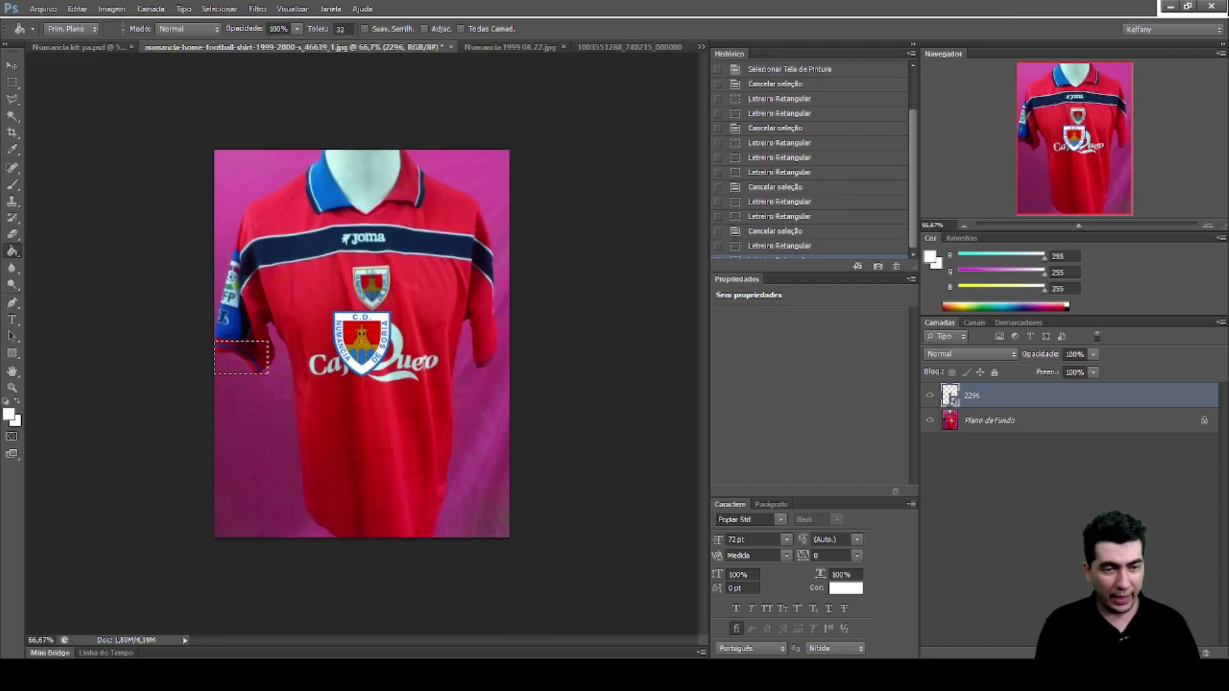
key("ctrl+shift+Tab")
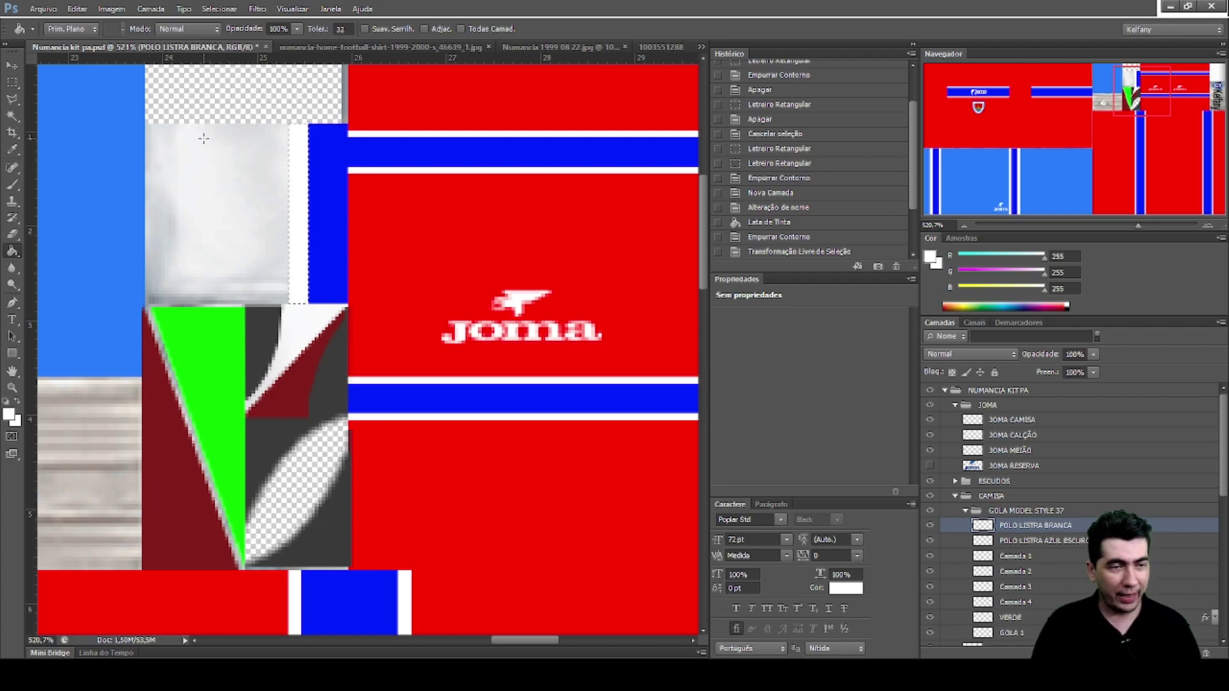
left_click(12, 82)
key("ctrl+d")
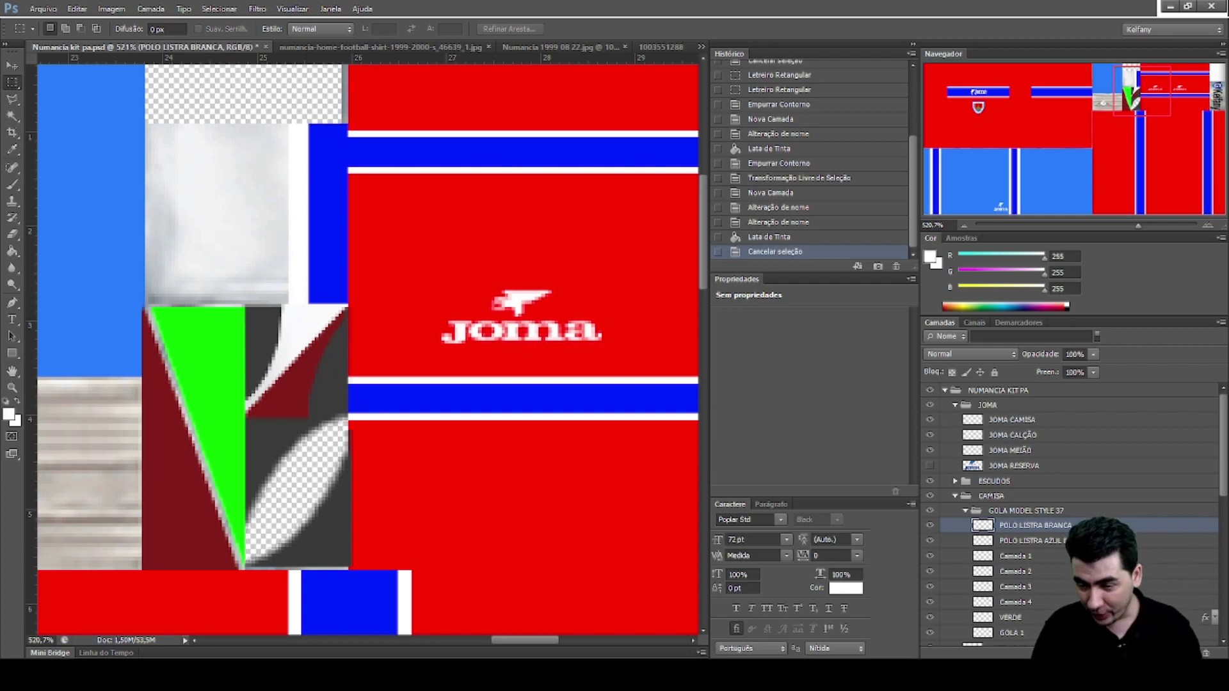
Create a layer above POLO LISTRA BRANCA, select the grey collar panel's upper part, and sample the light blue, RGB 39, 124, 253
key("ctrl+shift+alt+n")
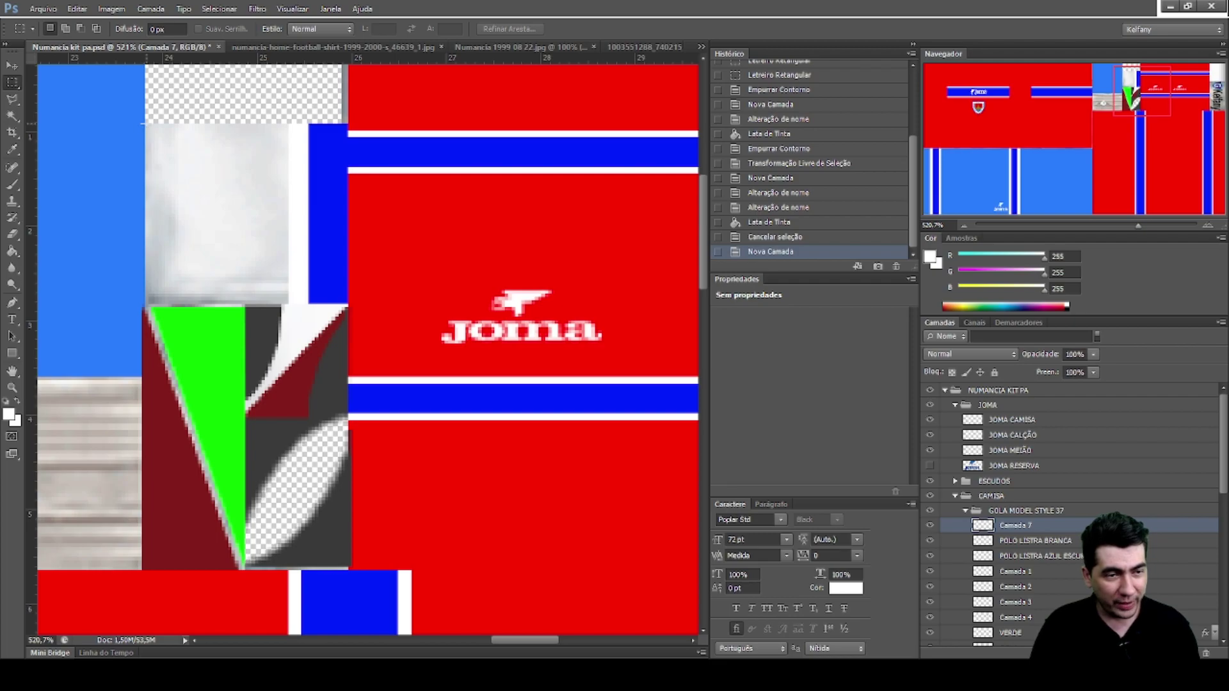
left_click_drag(143, 122, 287, 213)
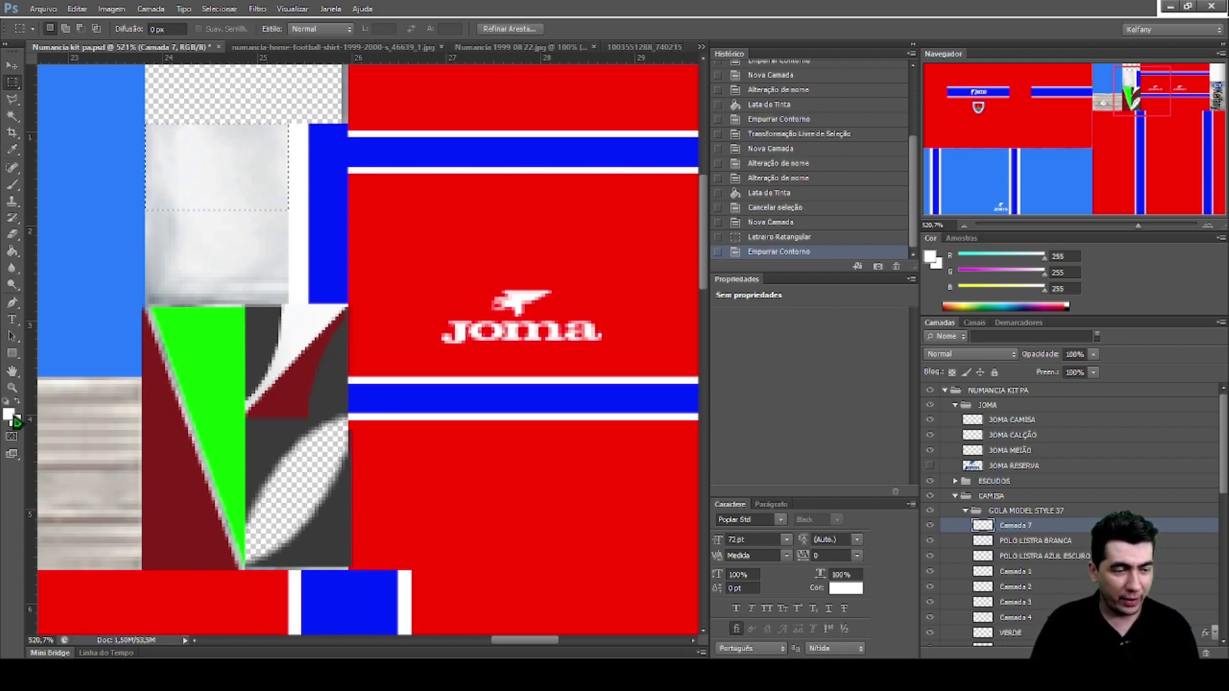
key("i")
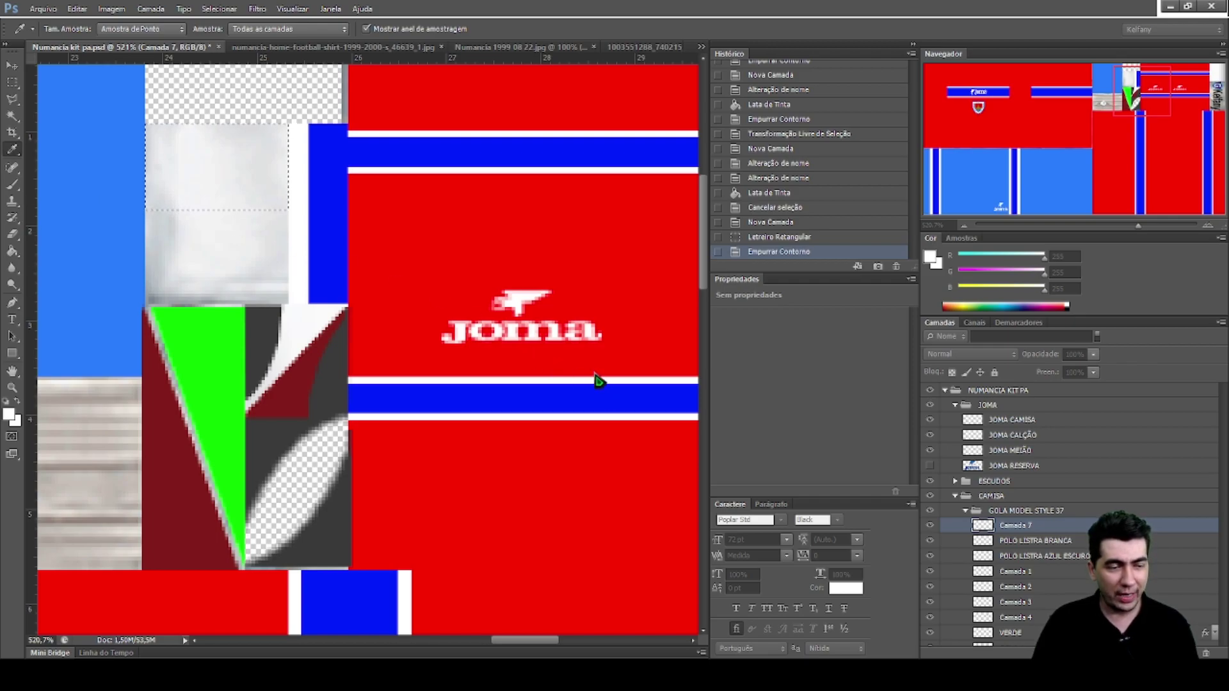
left_click(47, 376)
key("m")
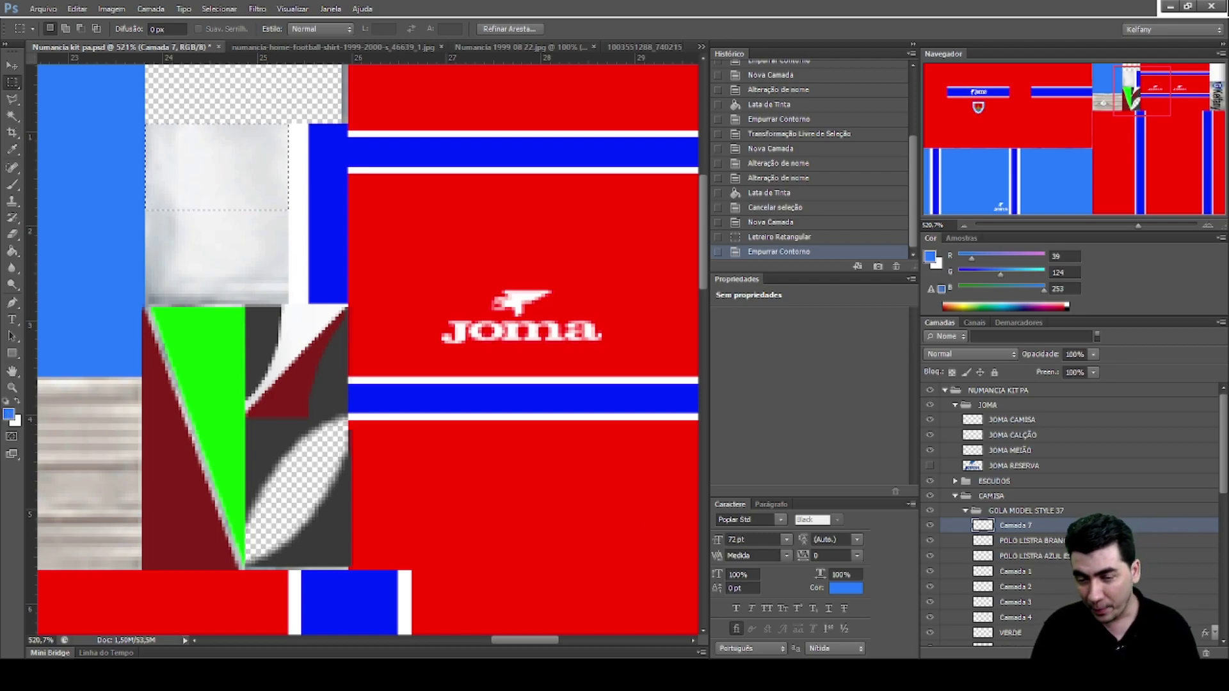
Rename the new layer as POLO AZUL CLARO
double_click(1021, 527)
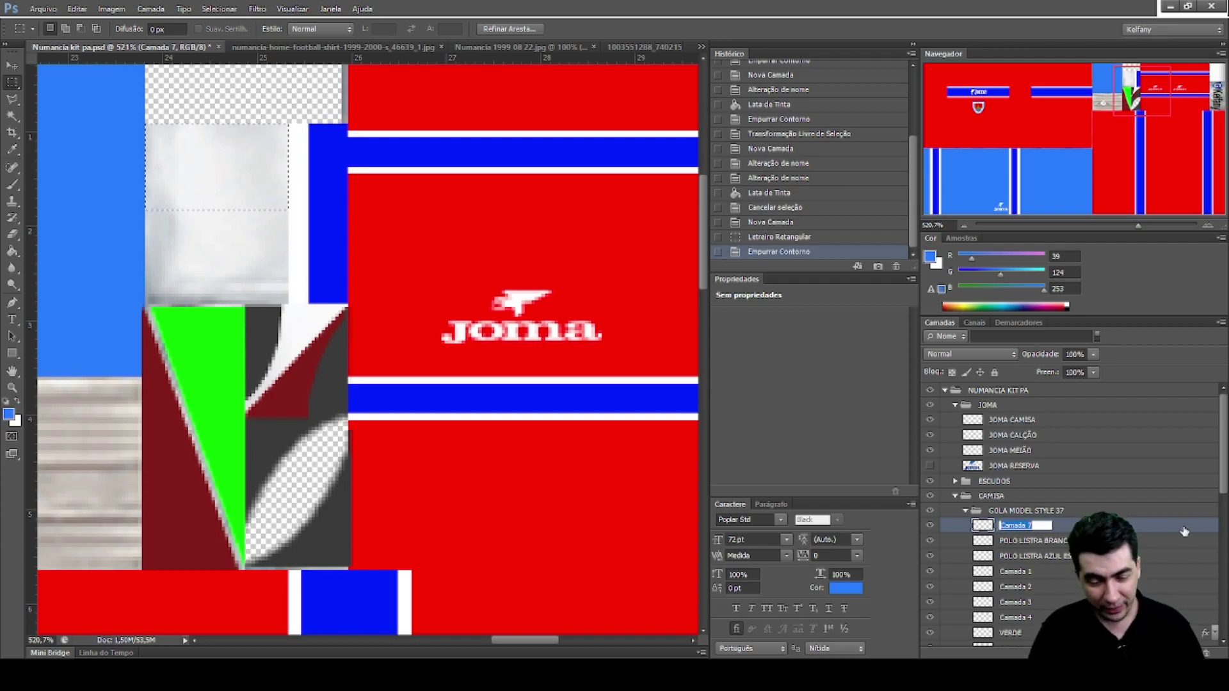
key("BackSpace")
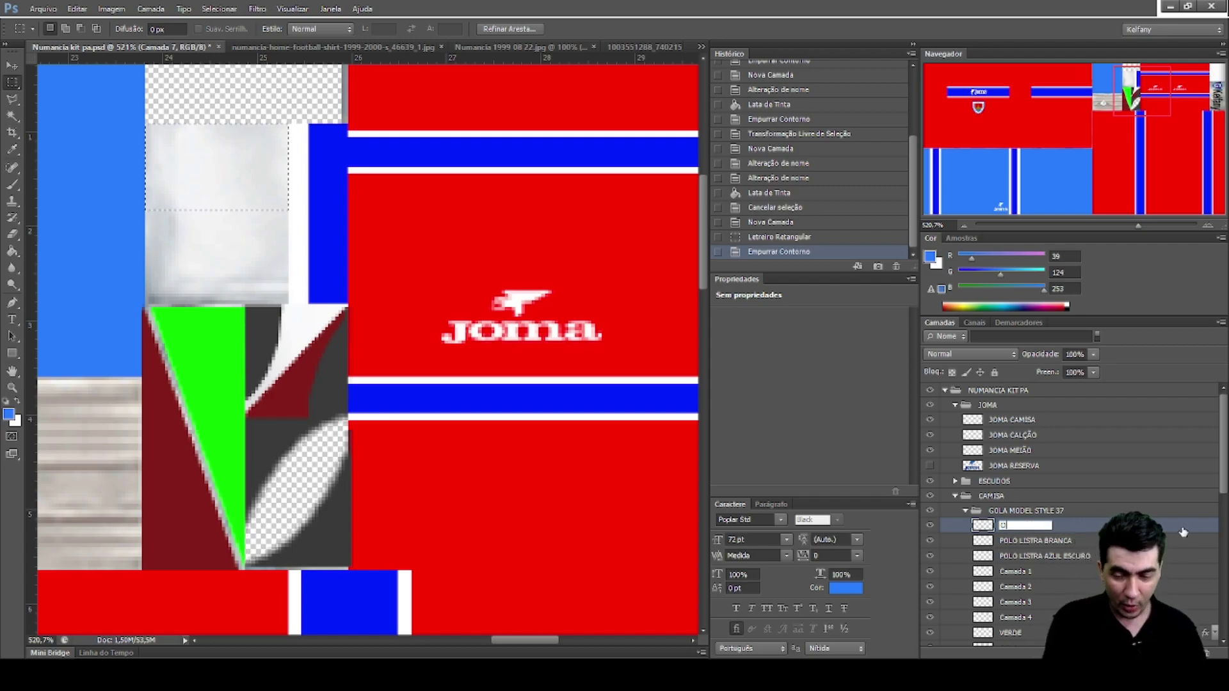
type("POLO")
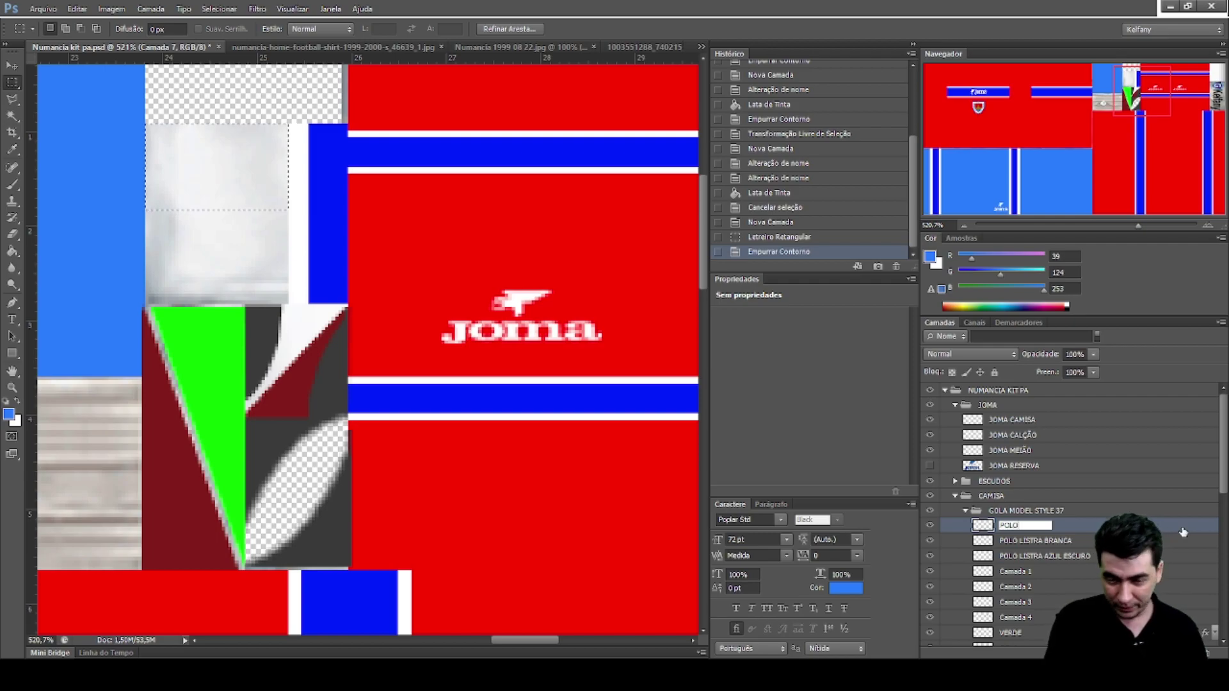
type(" AZUL CLARO")
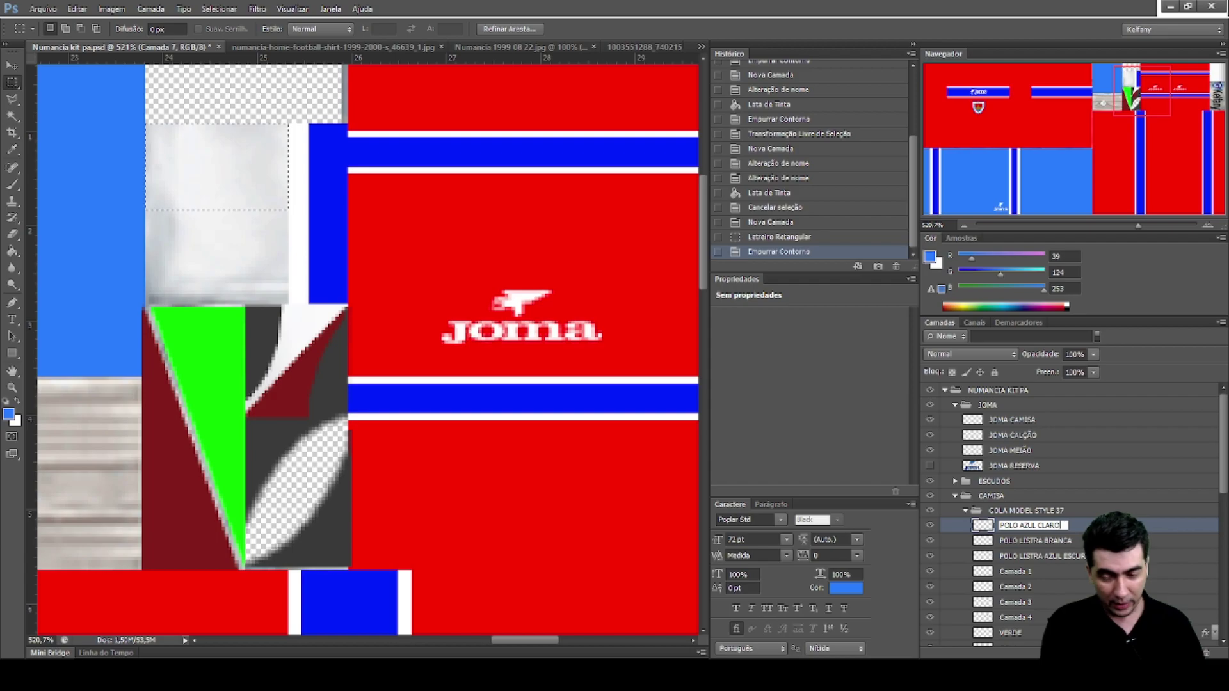
key("Return")
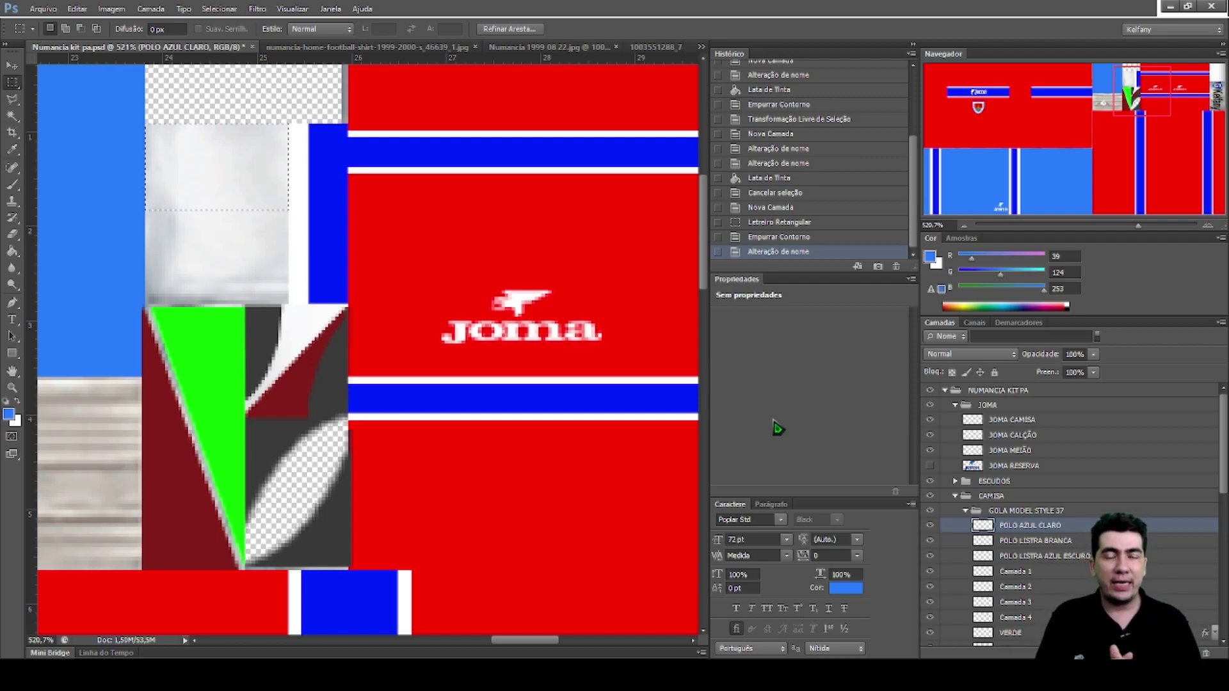
Fill the selected upper collar area with the sampled light blue, and move the selection outline directly below it
left_click(12, 252)
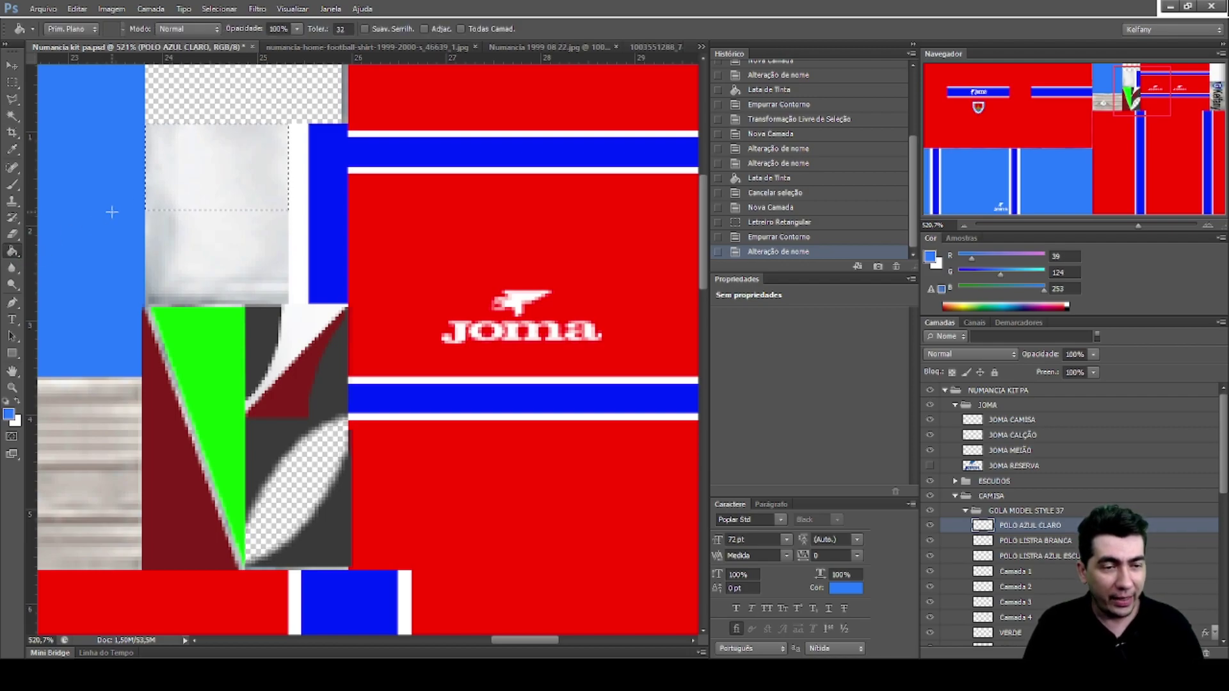
left_click(237, 154)
left_click(12, 82)
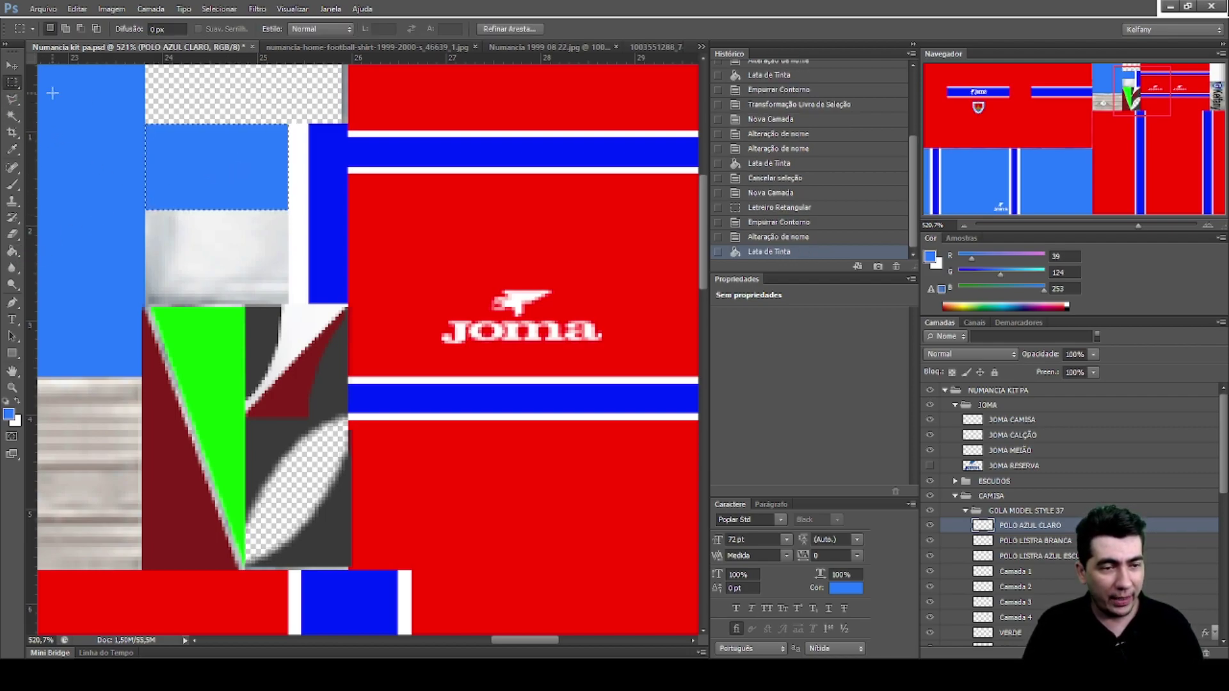
left_click_drag(229, 211, 232, 213)
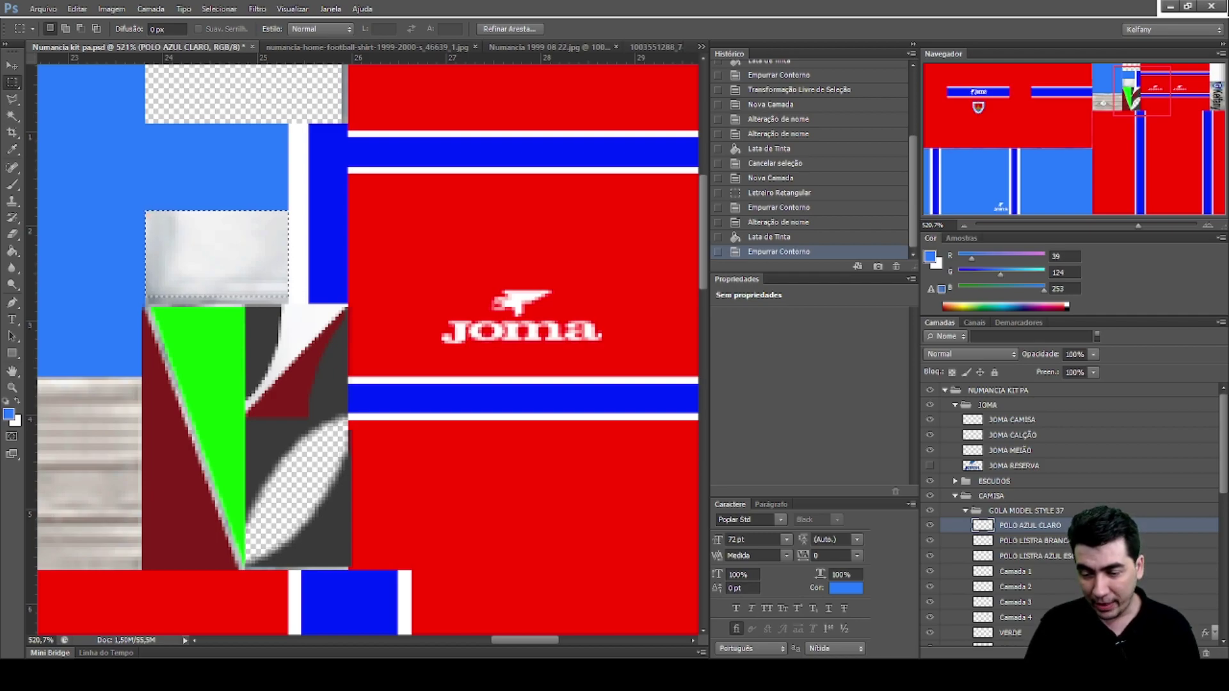
Create a new layer above POLO AZUL CLARO and name it POLO VERMELHO
key("ctrl+shift+alt+n")
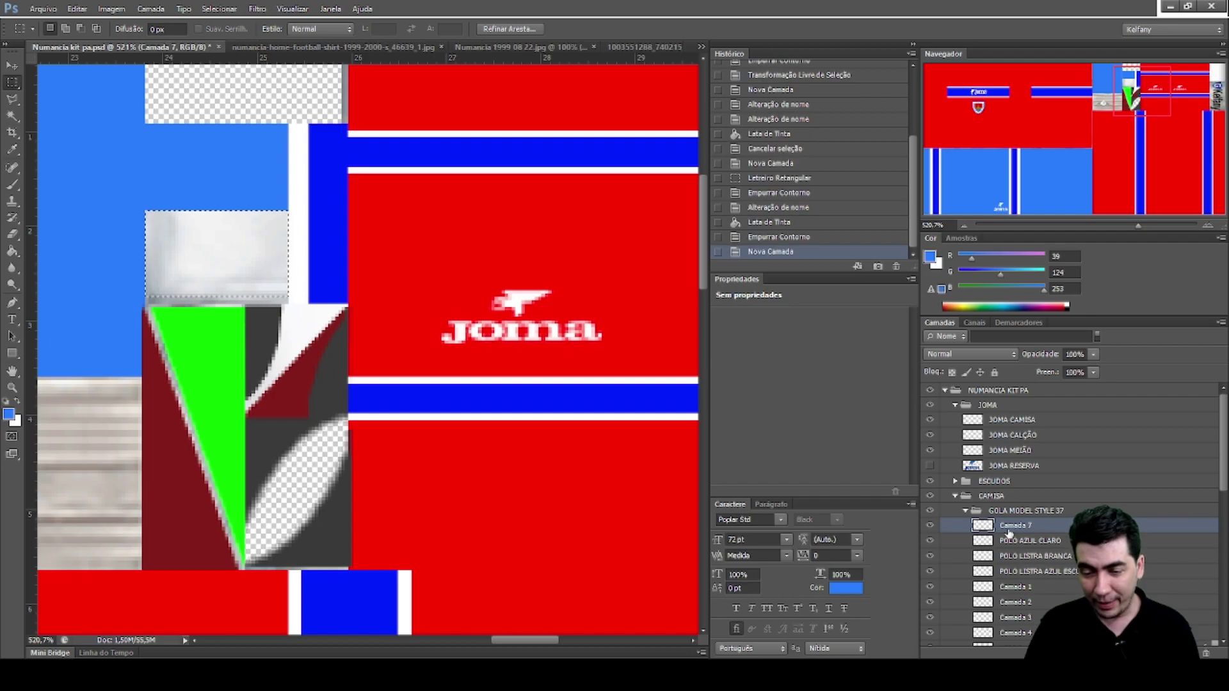
double_click(1015, 526)
type("POLO VERMELHO")
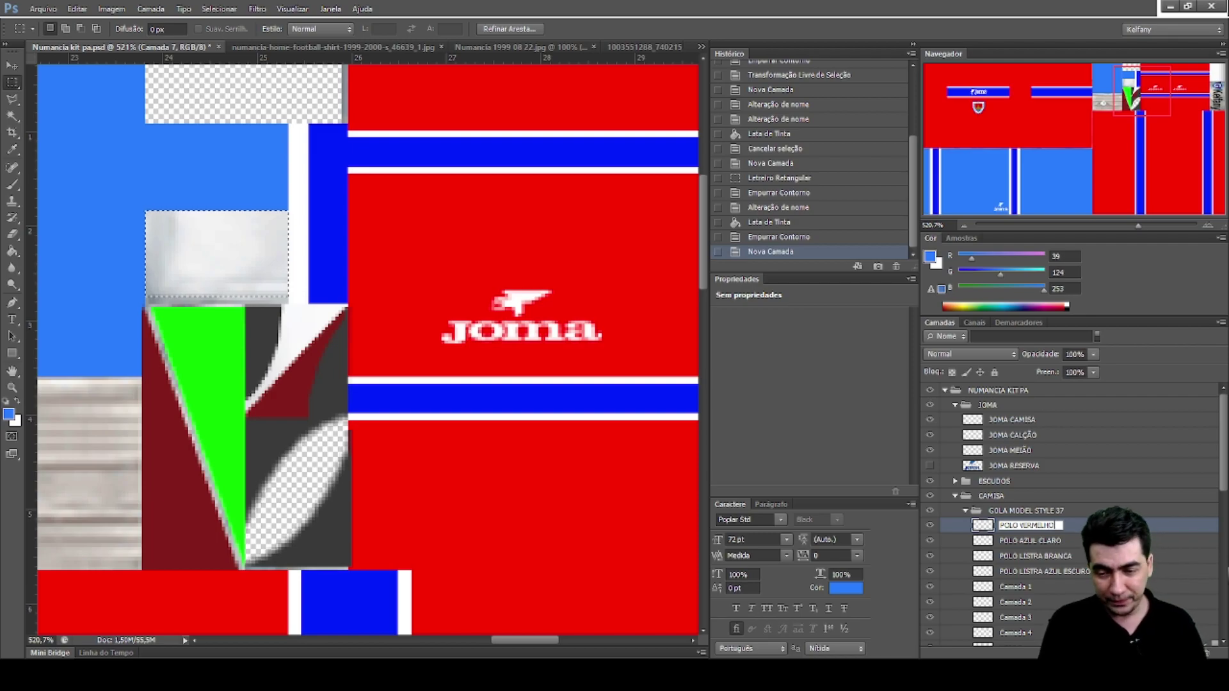
key("Return")
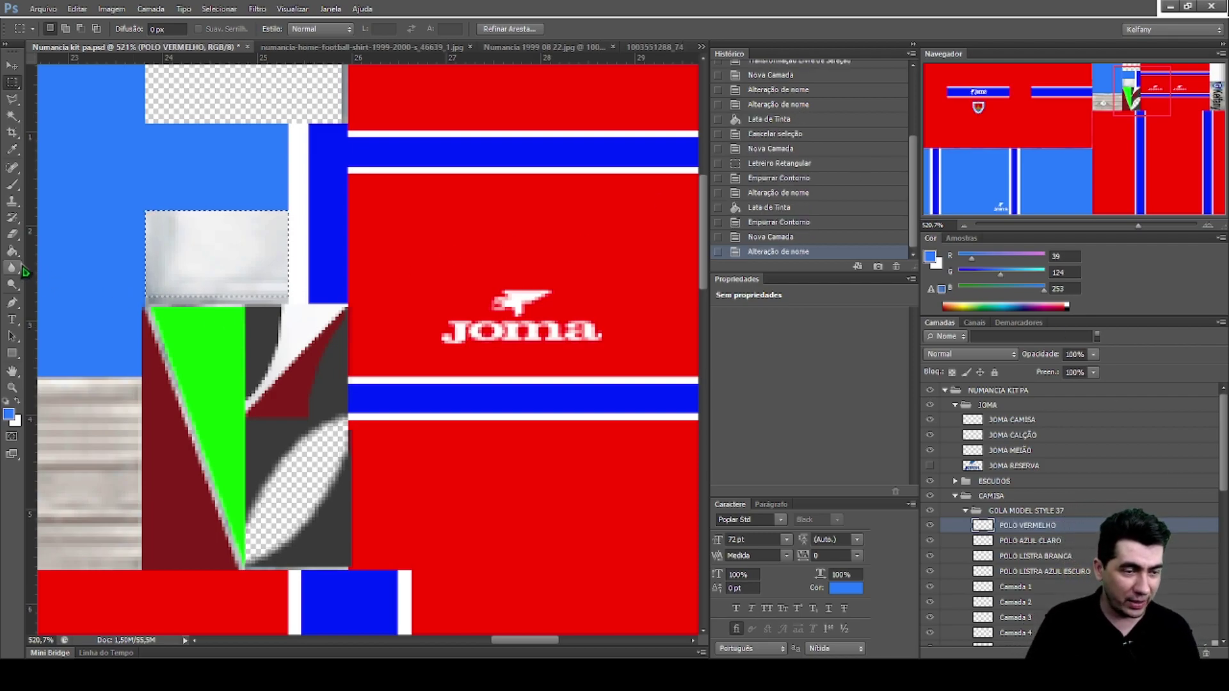
Fill the selected lower collar area on POLO VERMELHO with the kit's red, RGB 255, 0, 0, and save the document
left_click(13, 252)
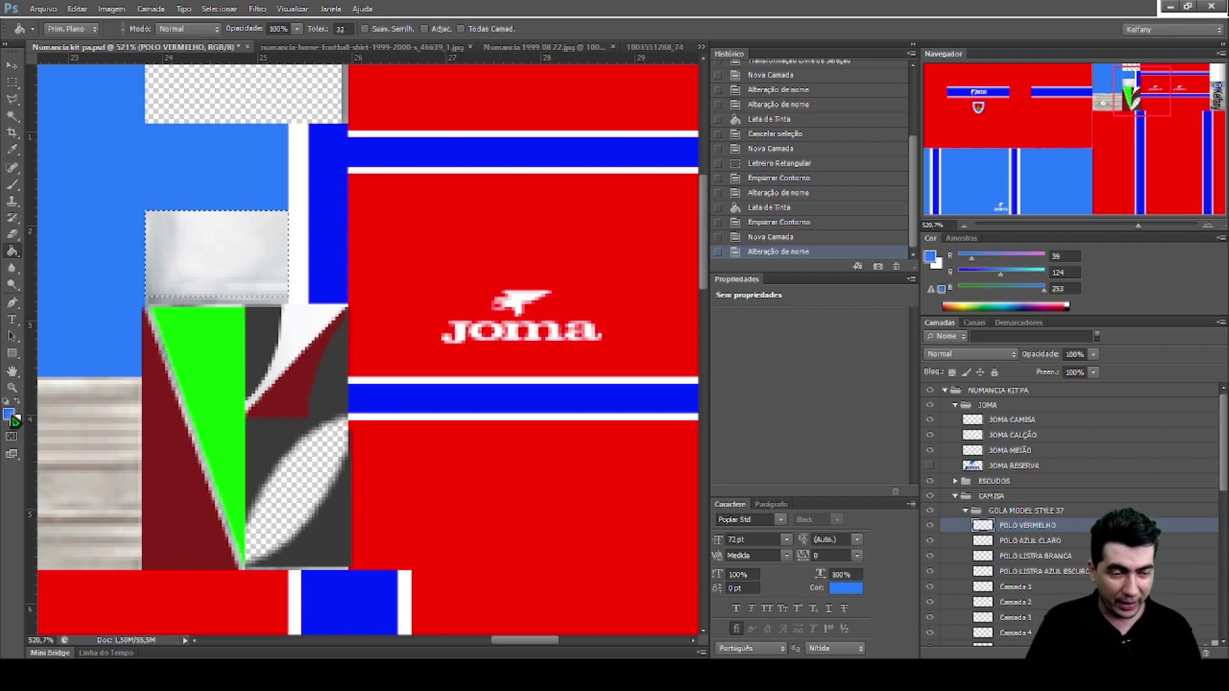
key("i")
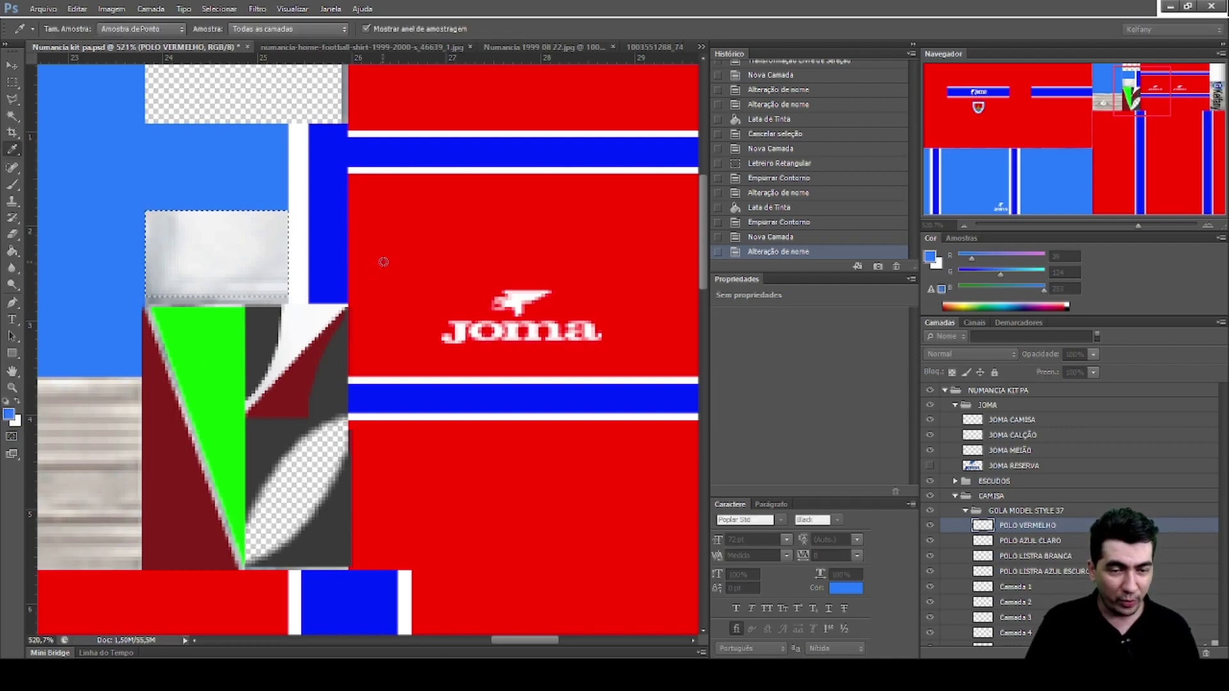
left_click(566, 370)
key("g")
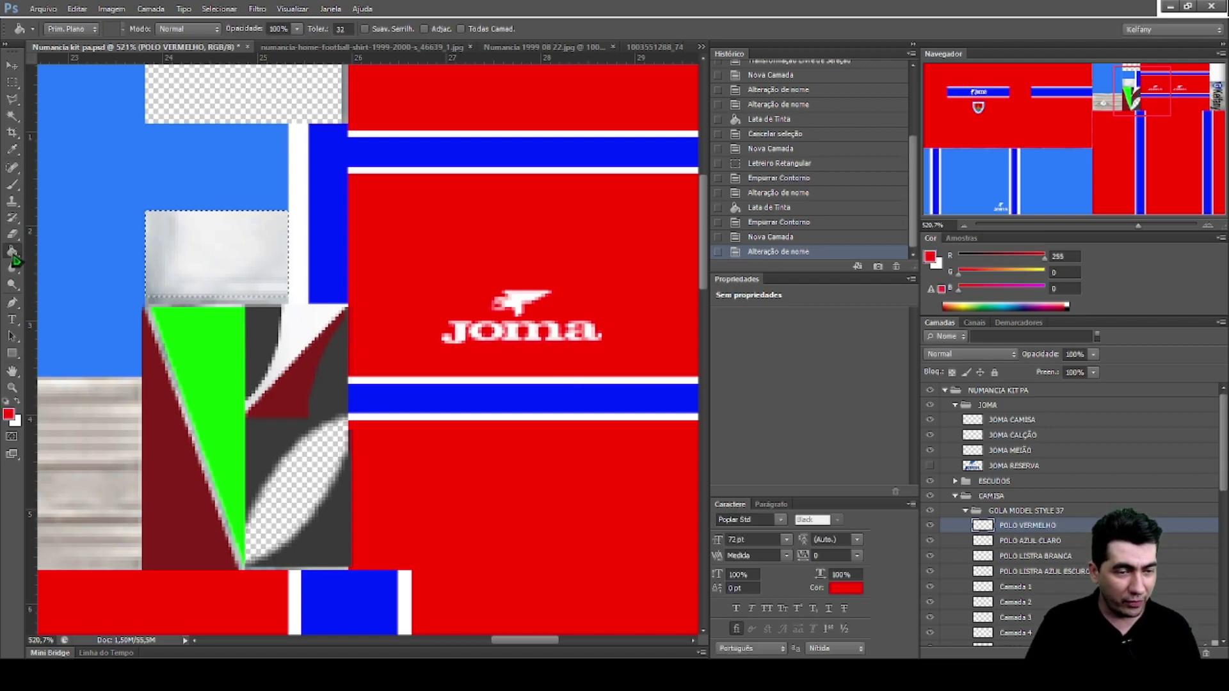
left_click(253, 251)
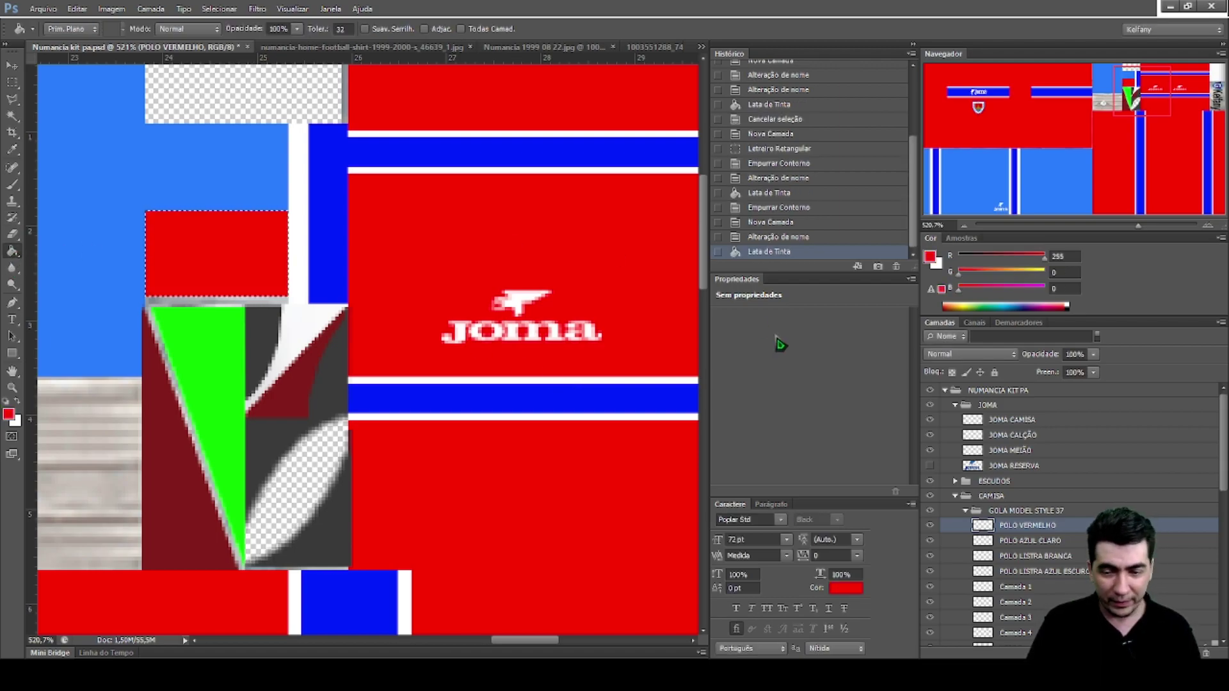
left_click(12, 82)
key("ctrl+d")
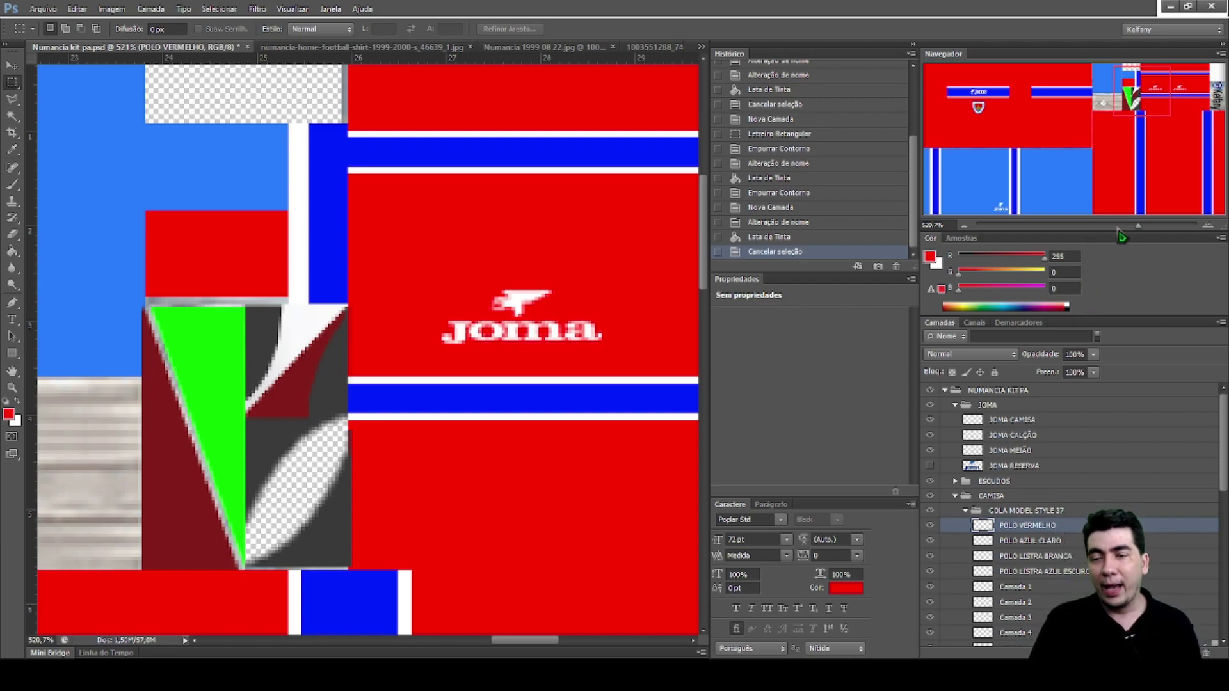
left_click_drag(1137, 233, 1090, 237)
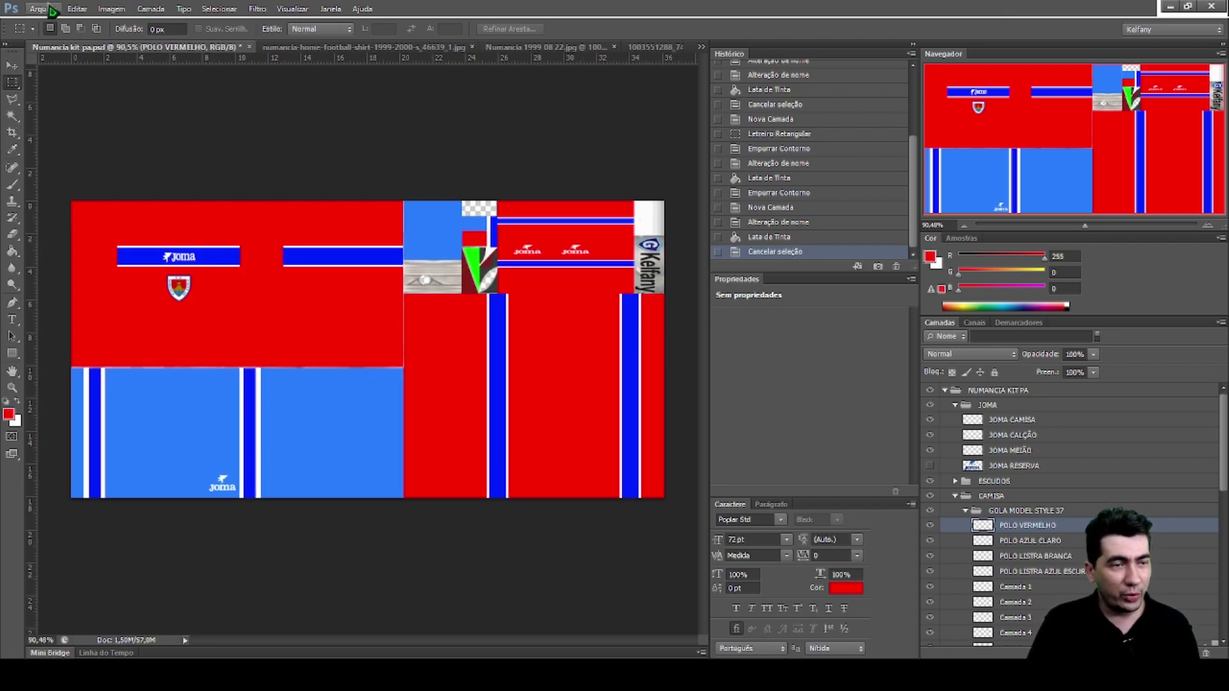
key("ctrl+s")
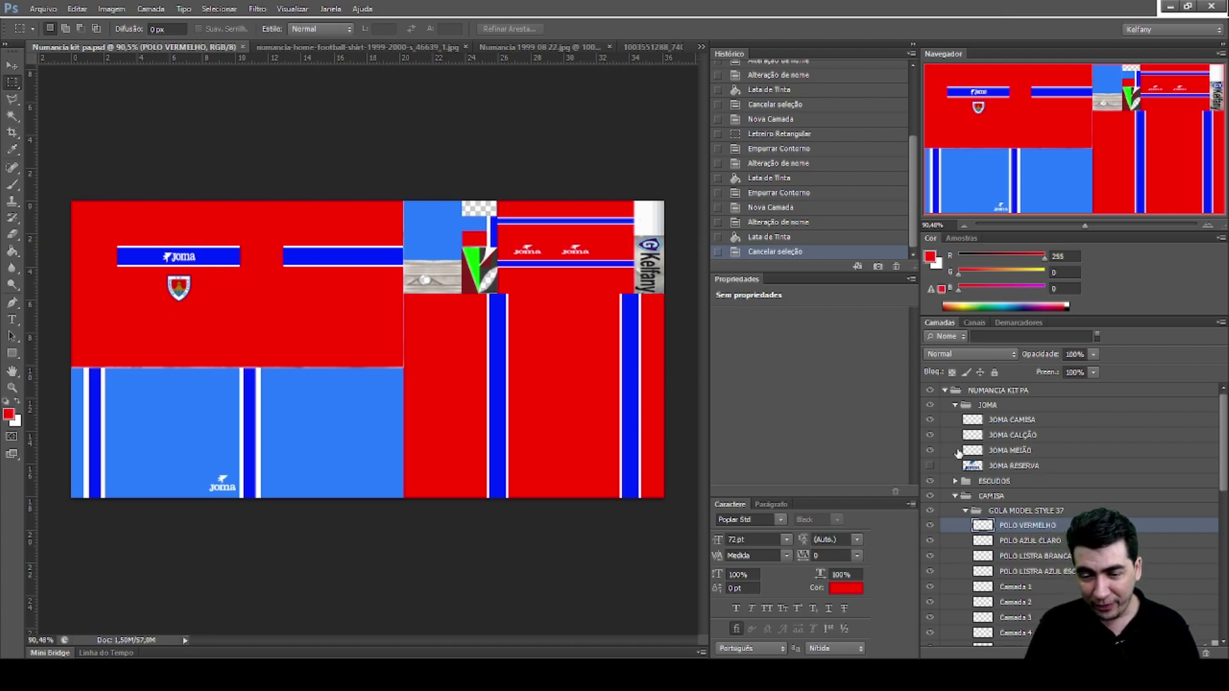
Set the blend mode of the NUMANCIA KIT PA group to Superexposição Linear and save the document
scroll(948, 505, "down", 10)
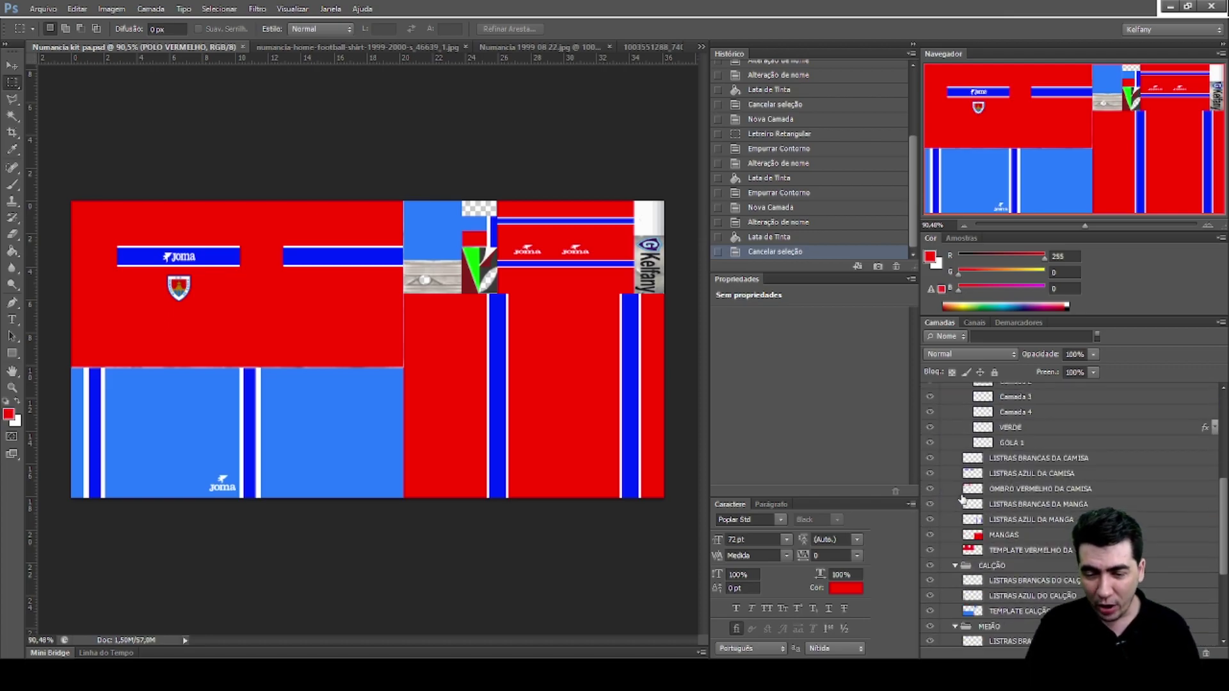
scroll(953, 525, "up", 8)
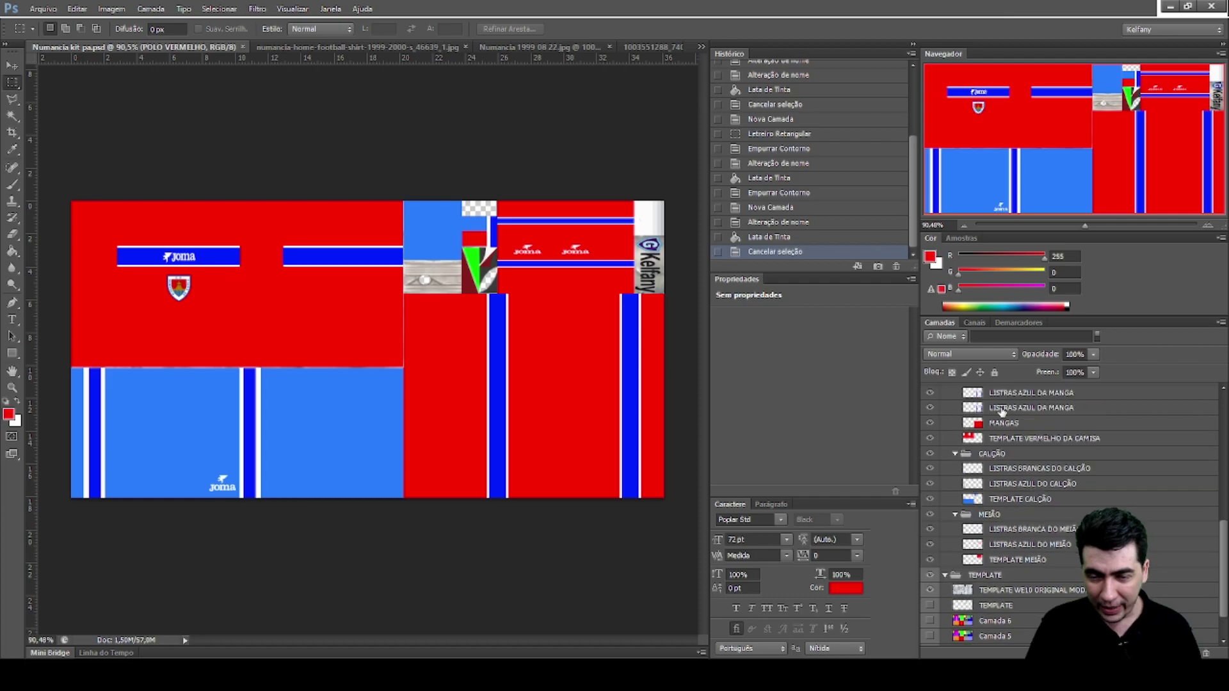
scroll(997, 411, "up", 1)
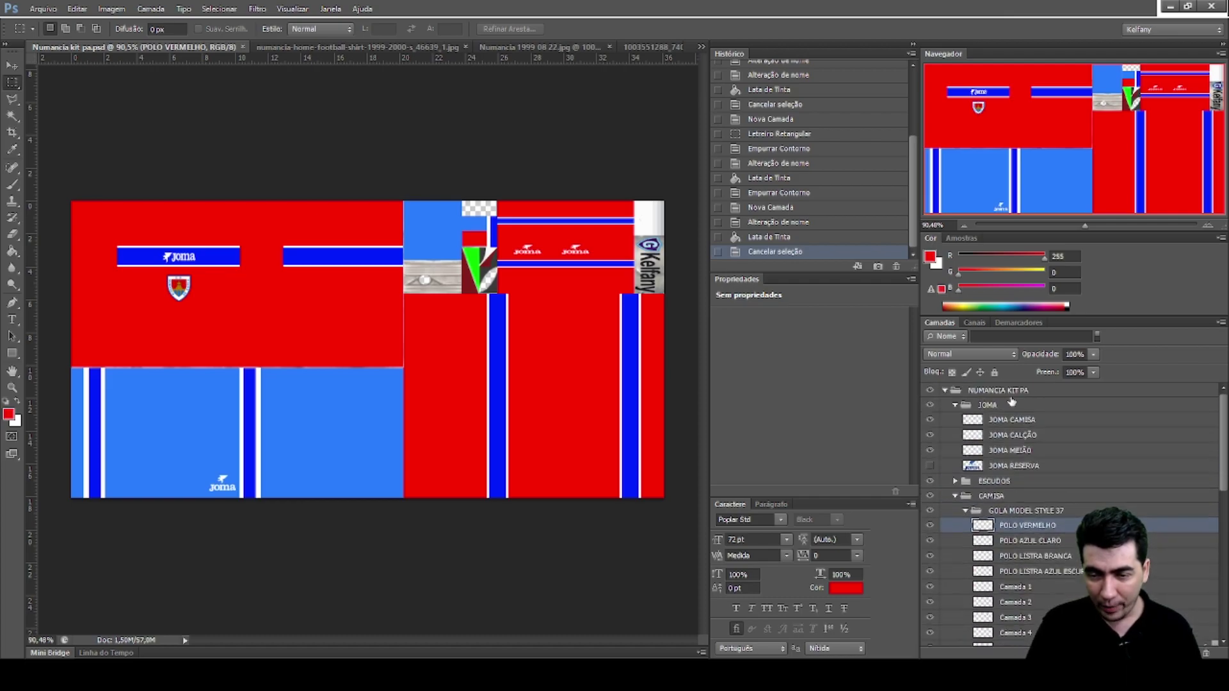
left_click(1061, 395)
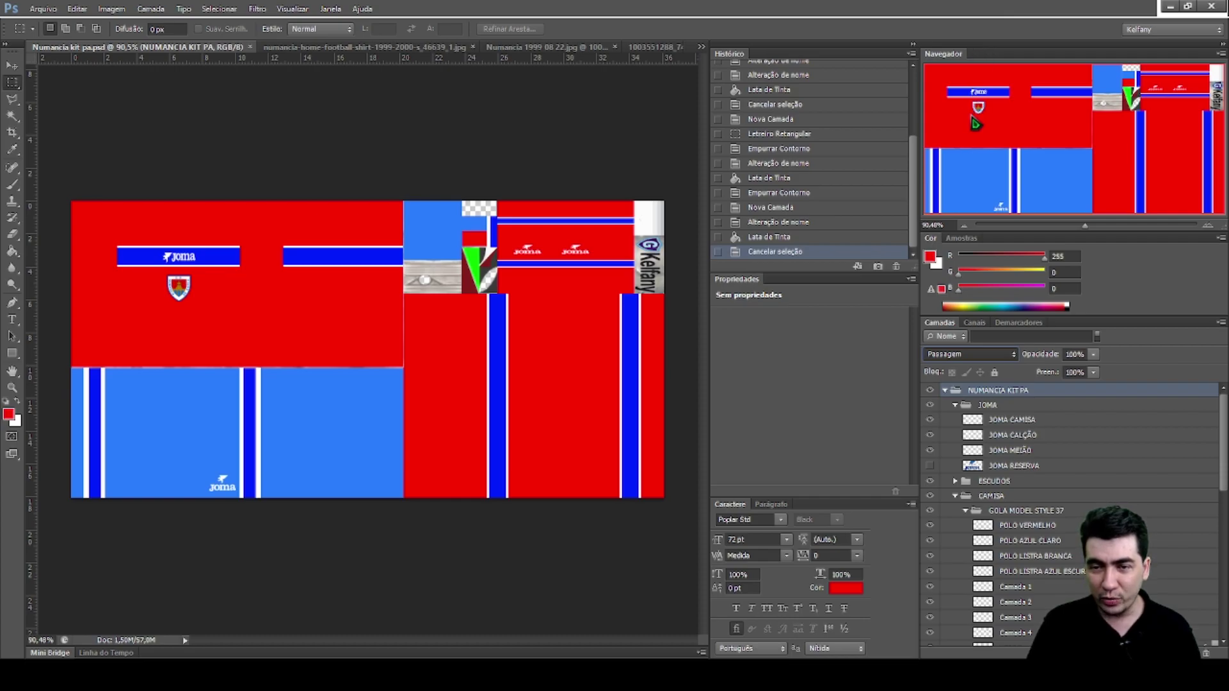
key("alt+shift+w")
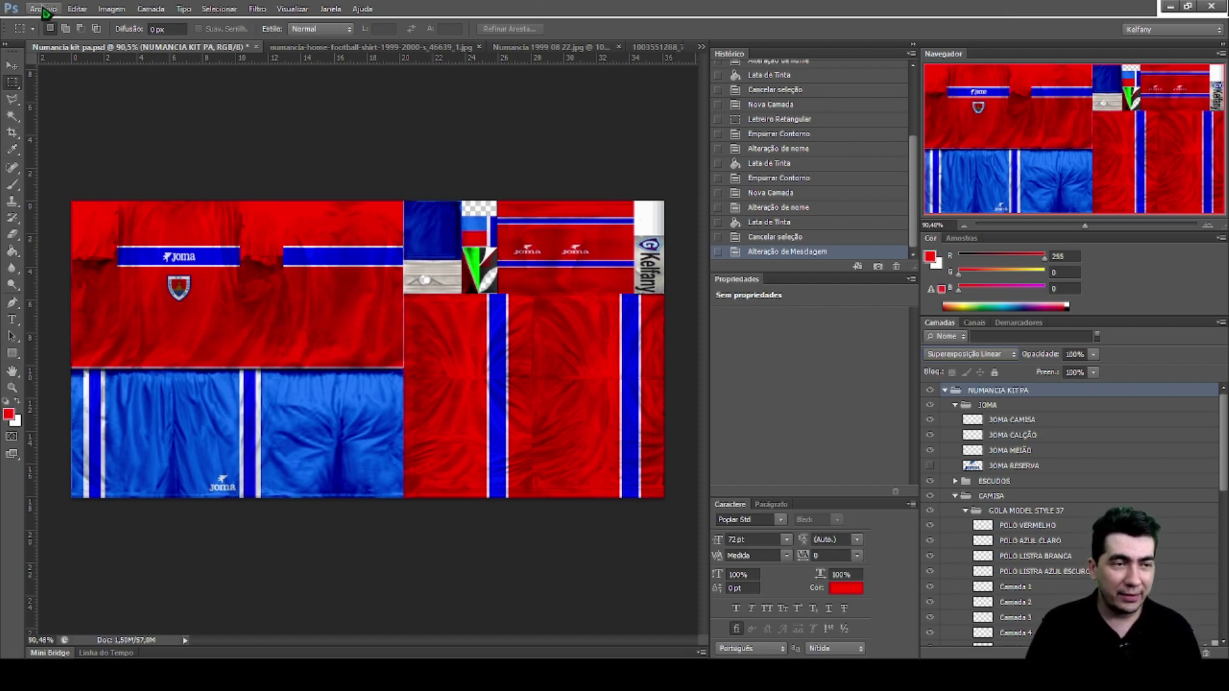
key("ctrl+s")
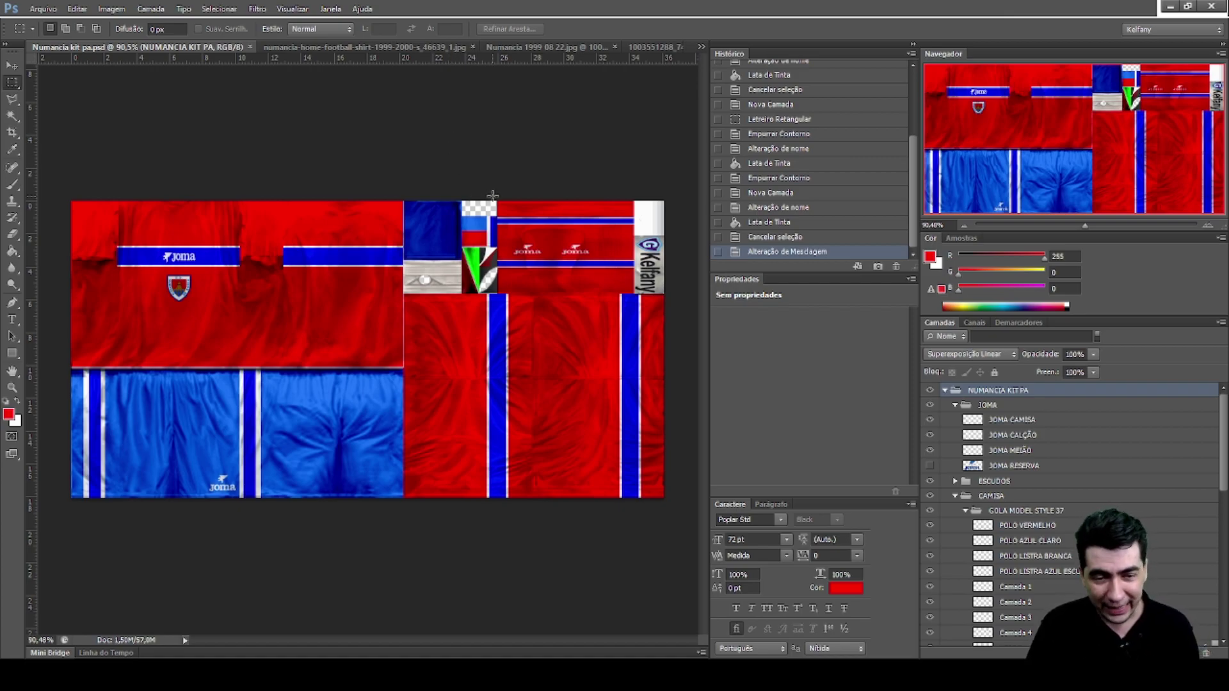
left_click_drag(435, 306, 503, 348)
key("ctrl+d")
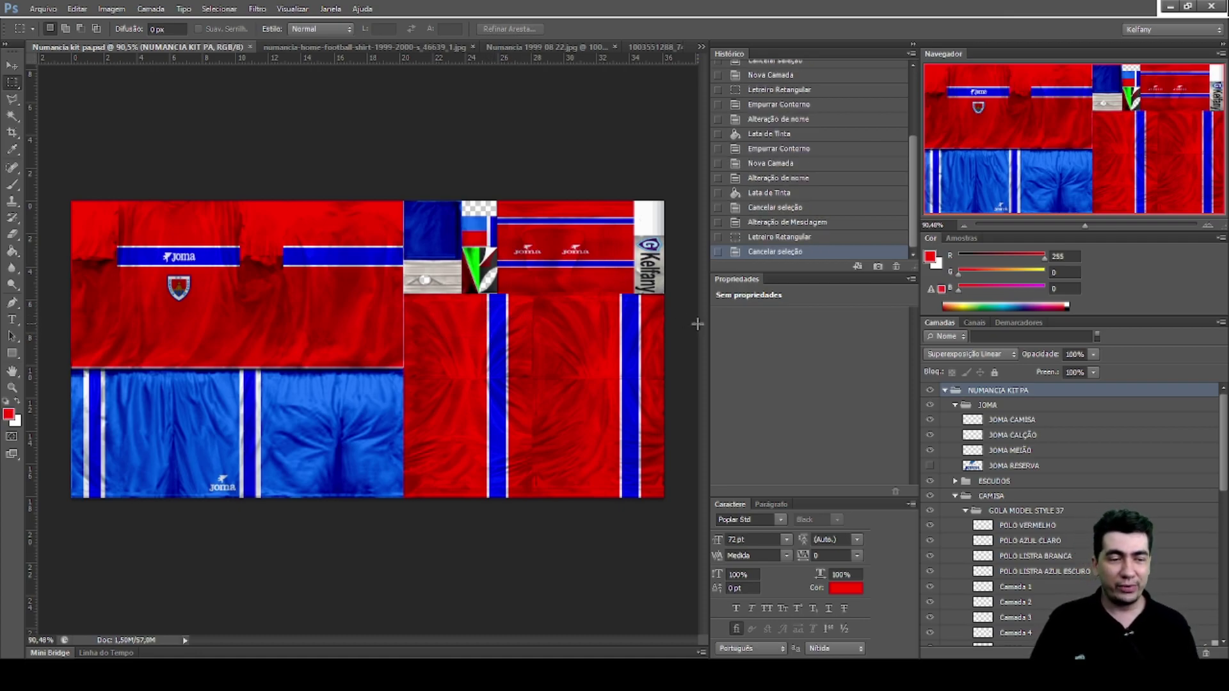